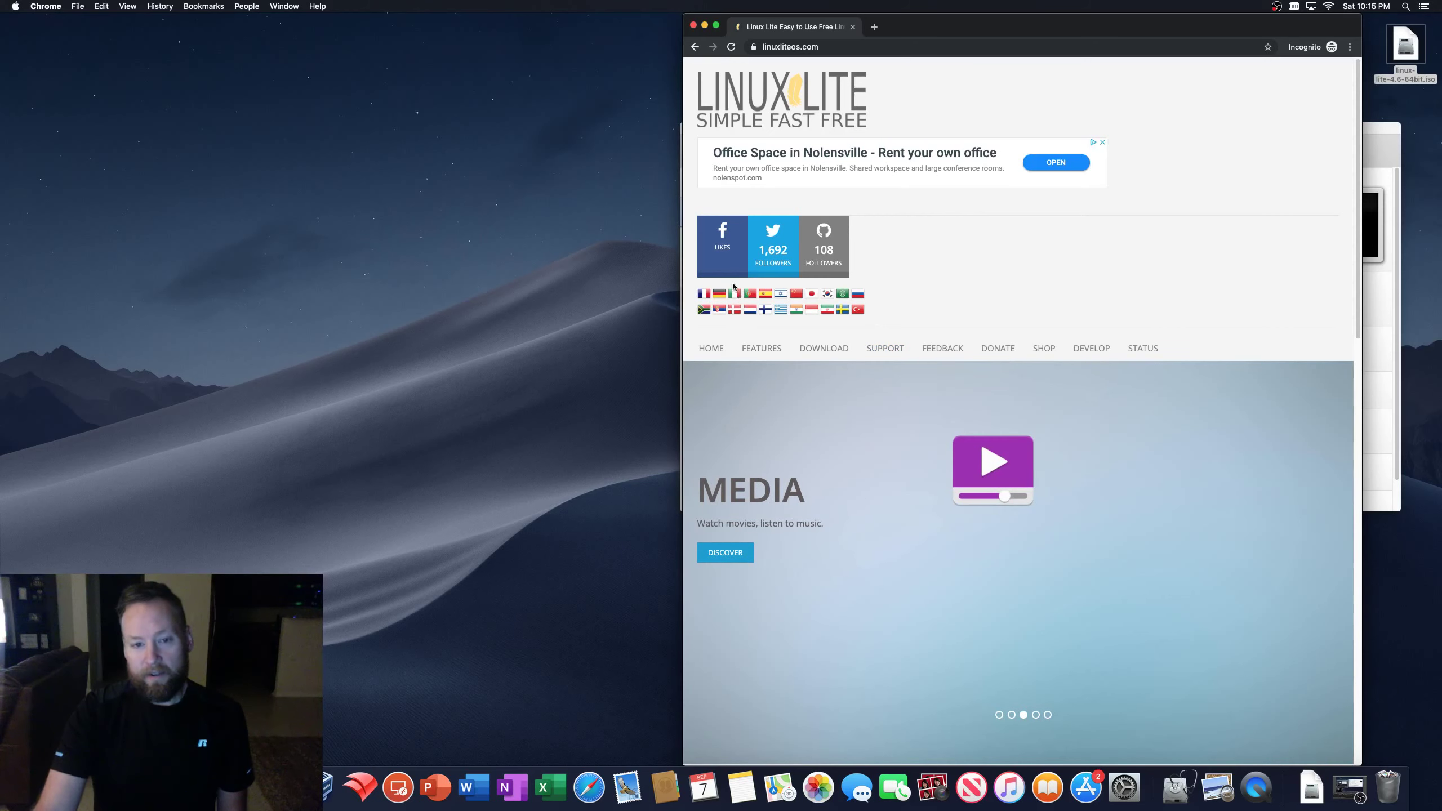
# - Scroll up and down through the Linux Lite website page
pyautogui.scroll(-15, 845, 586)
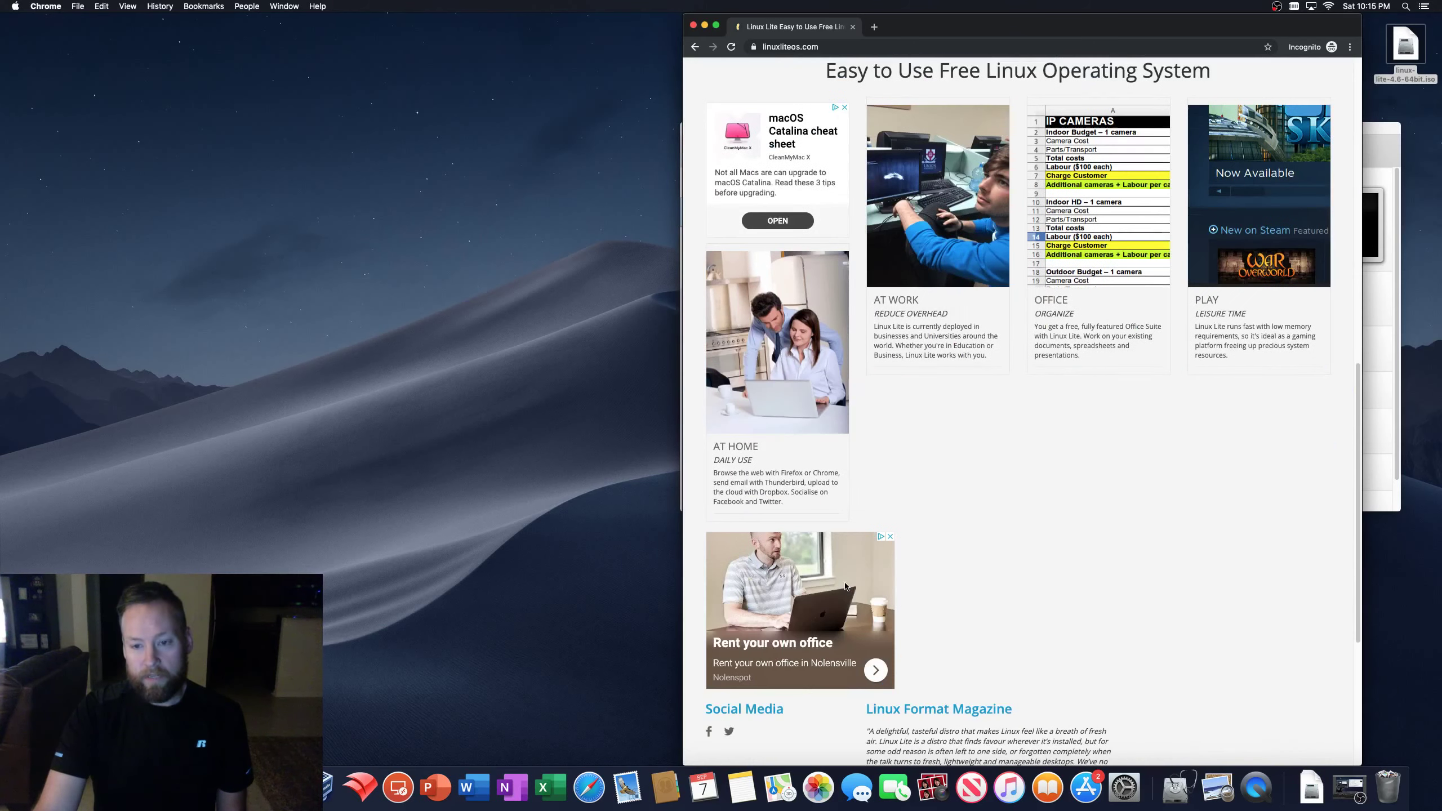
pyautogui.scroll(15, 846, 587)
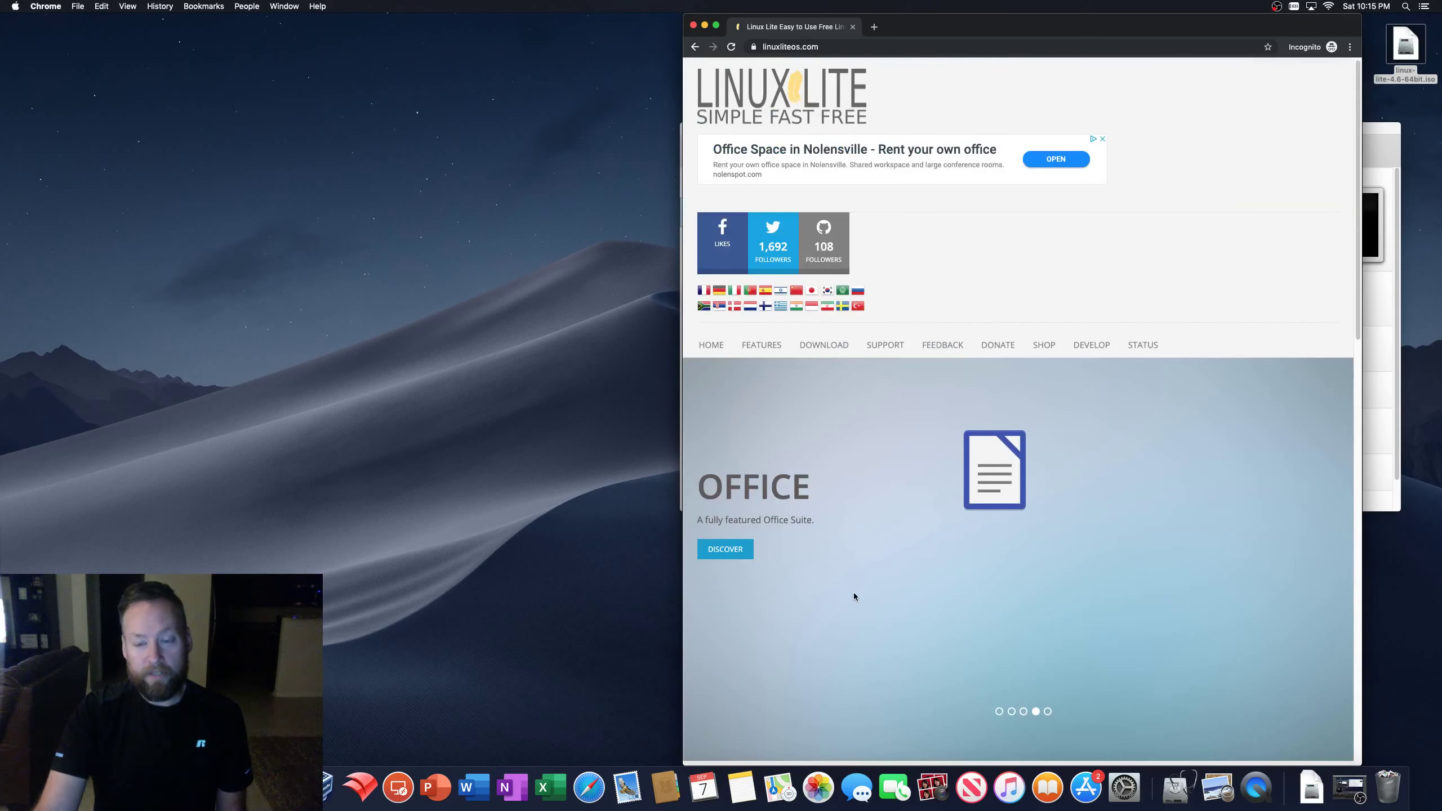
pyautogui.scroll(-5, 853, 589)
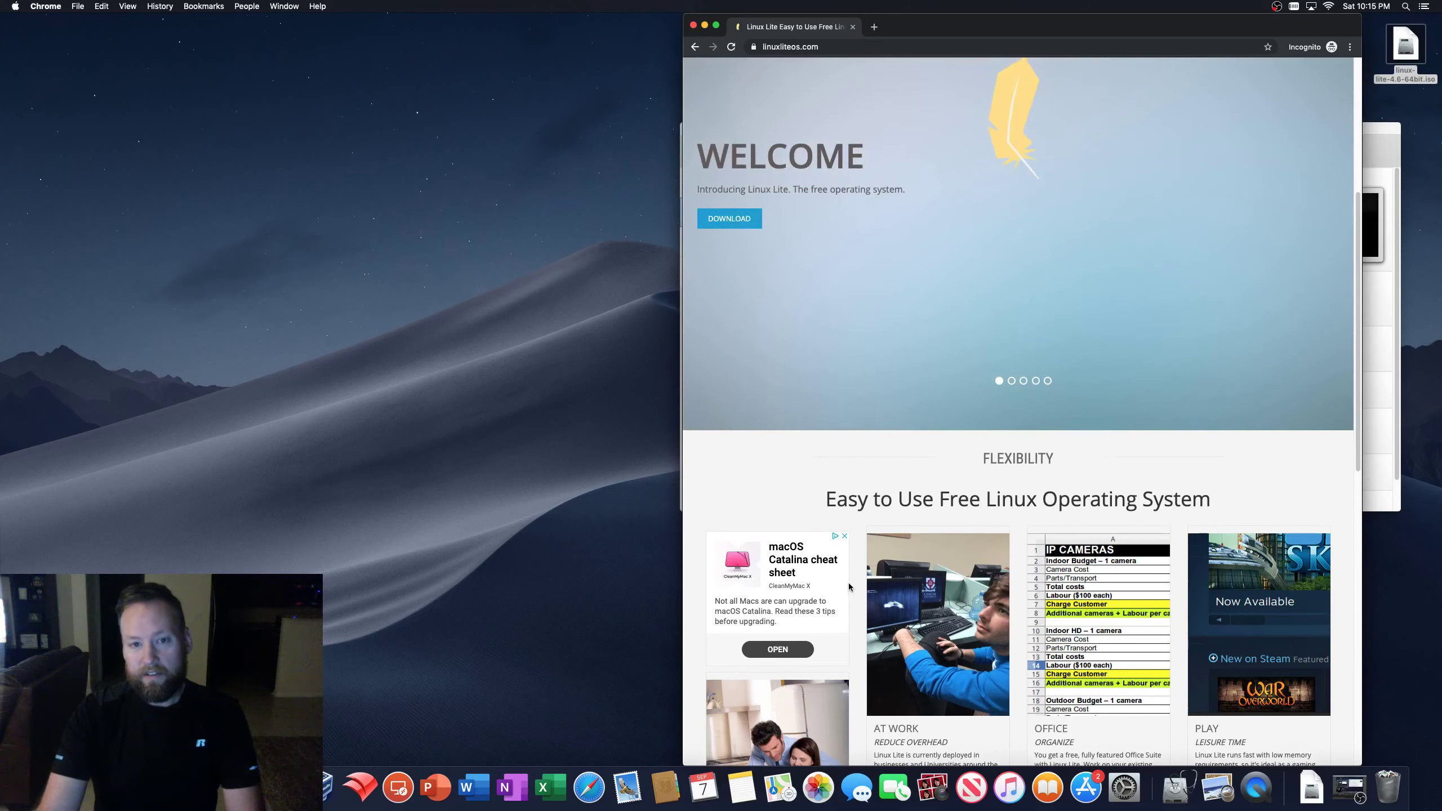
pyautogui.scroll(5, 851, 588)
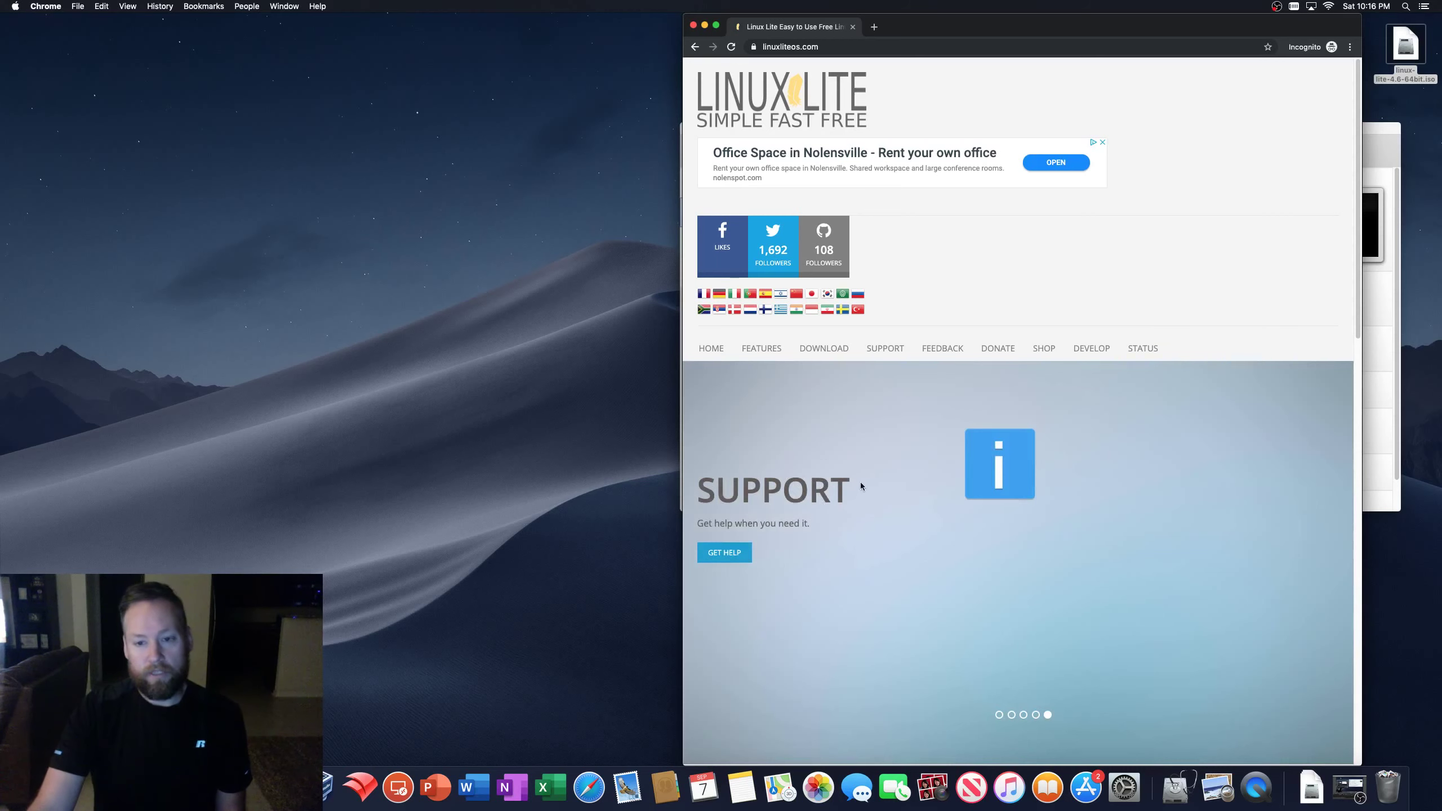
pyautogui.scroll(-5, 880, 570)
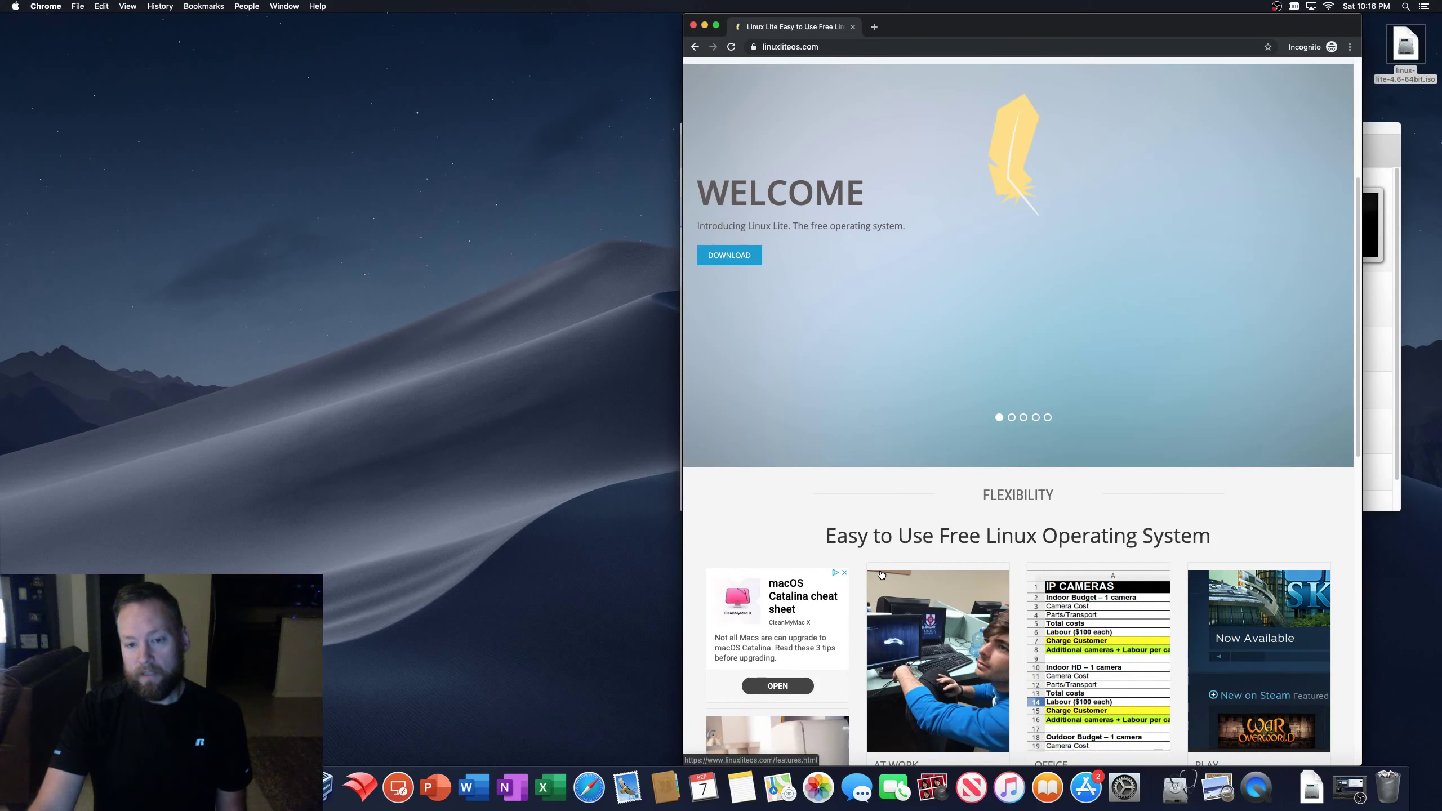
pyautogui.scroll(-8, 878, 571)
pyautogui.scroll(5, 877, 571)
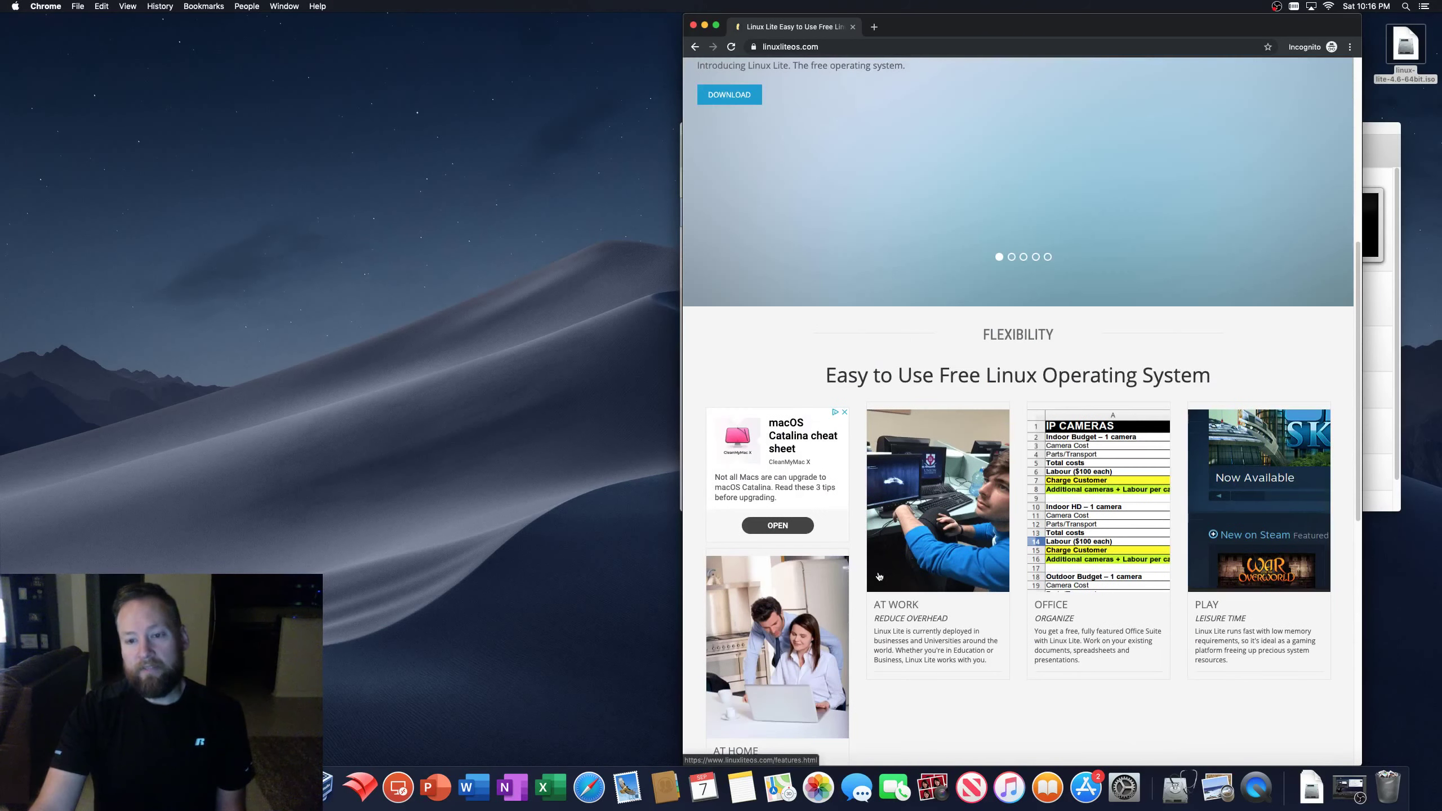
pyautogui.scroll(4, 879, 576)
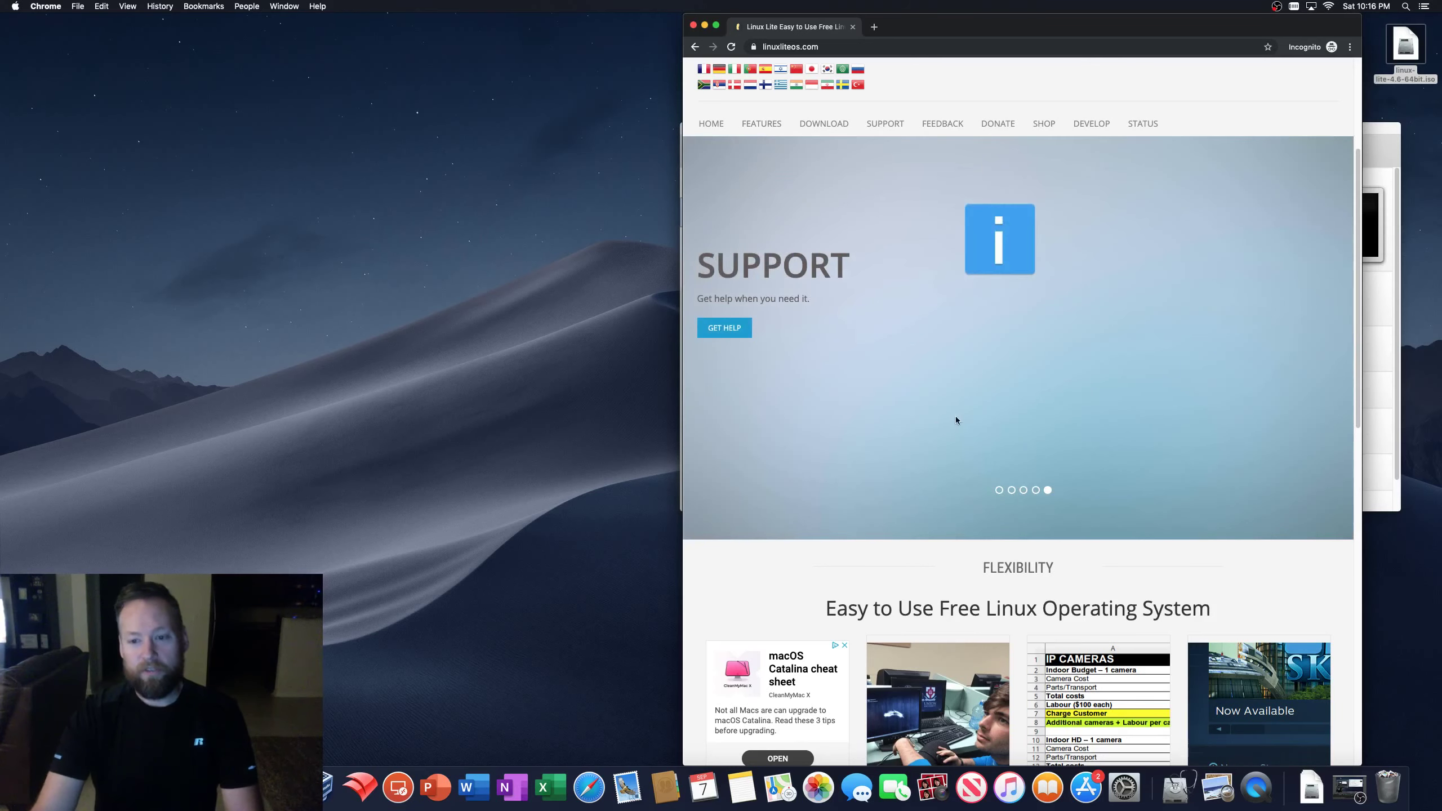
pyautogui.scroll(5, 946, 450)
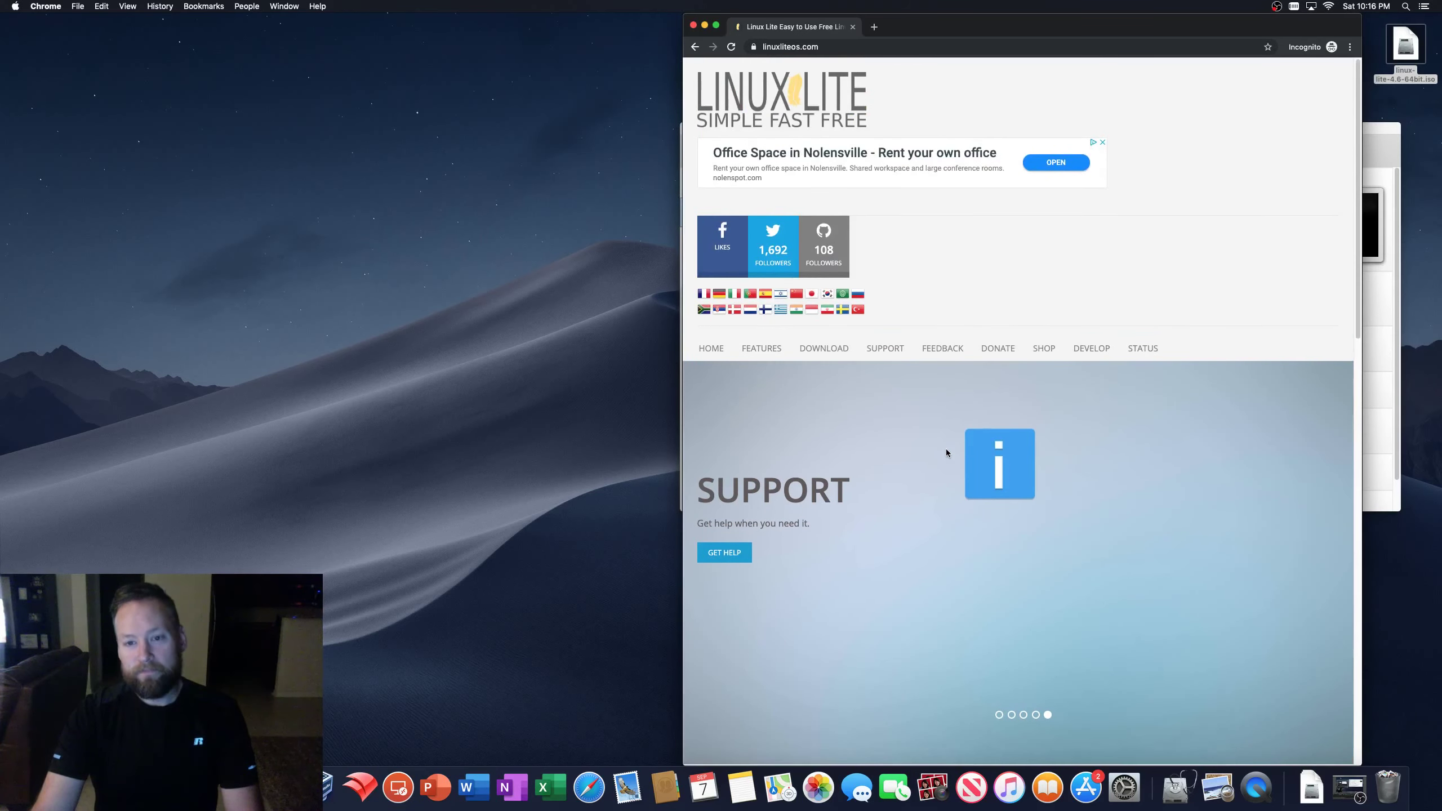
pyautogui.scroll(-5, 945, 451)
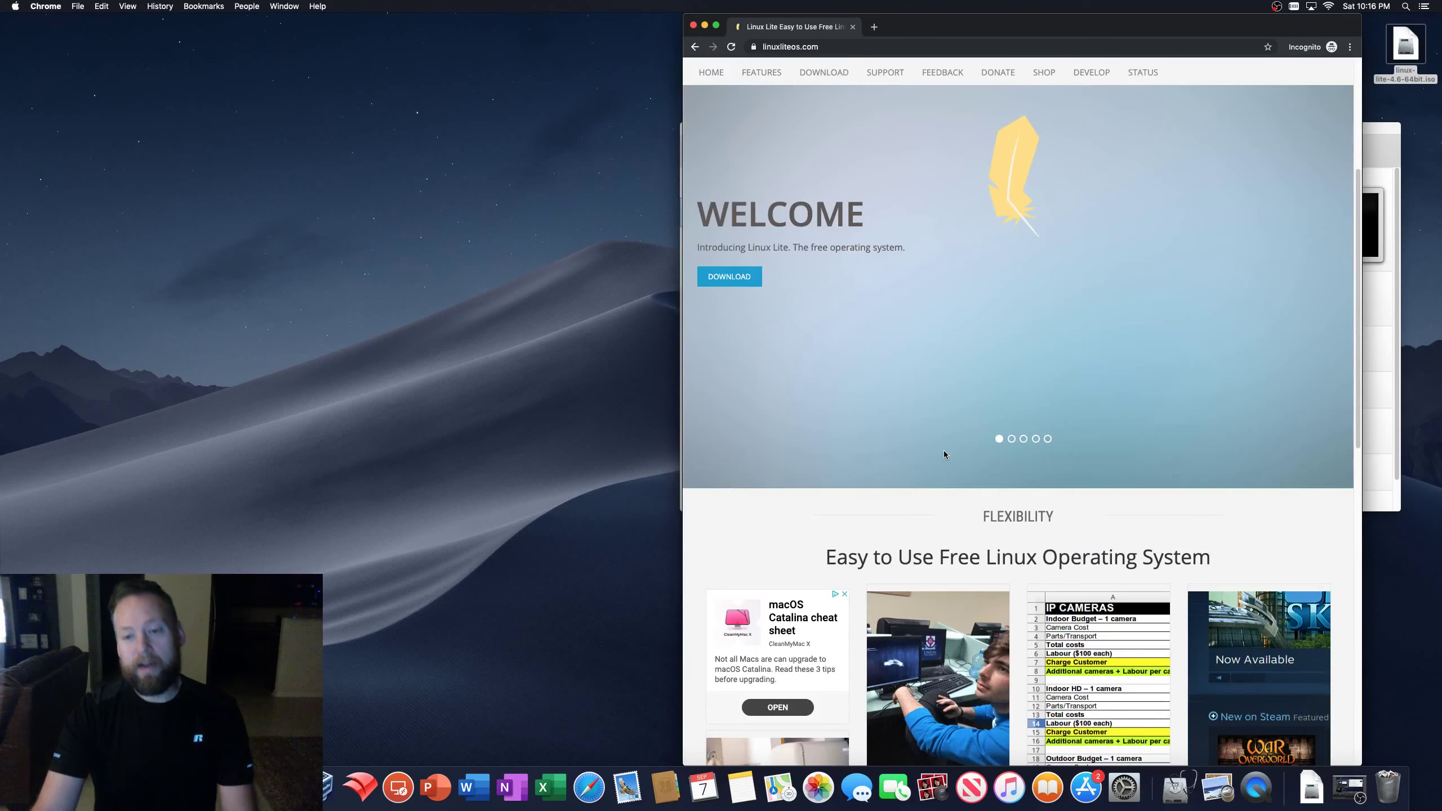
pyautogui.scroll(-4, 942, 452)
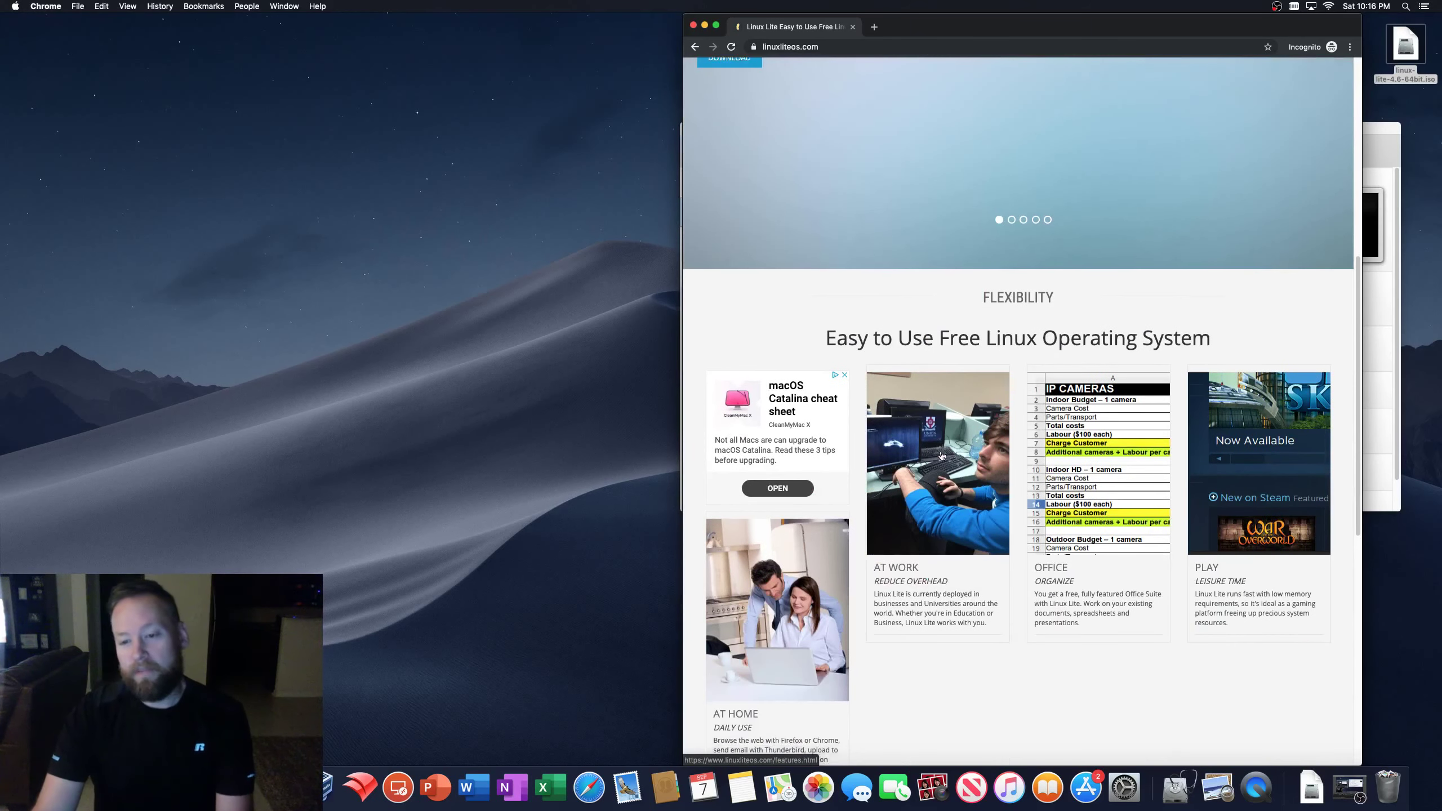
pyautogui.scroll(-1, 940, 455)
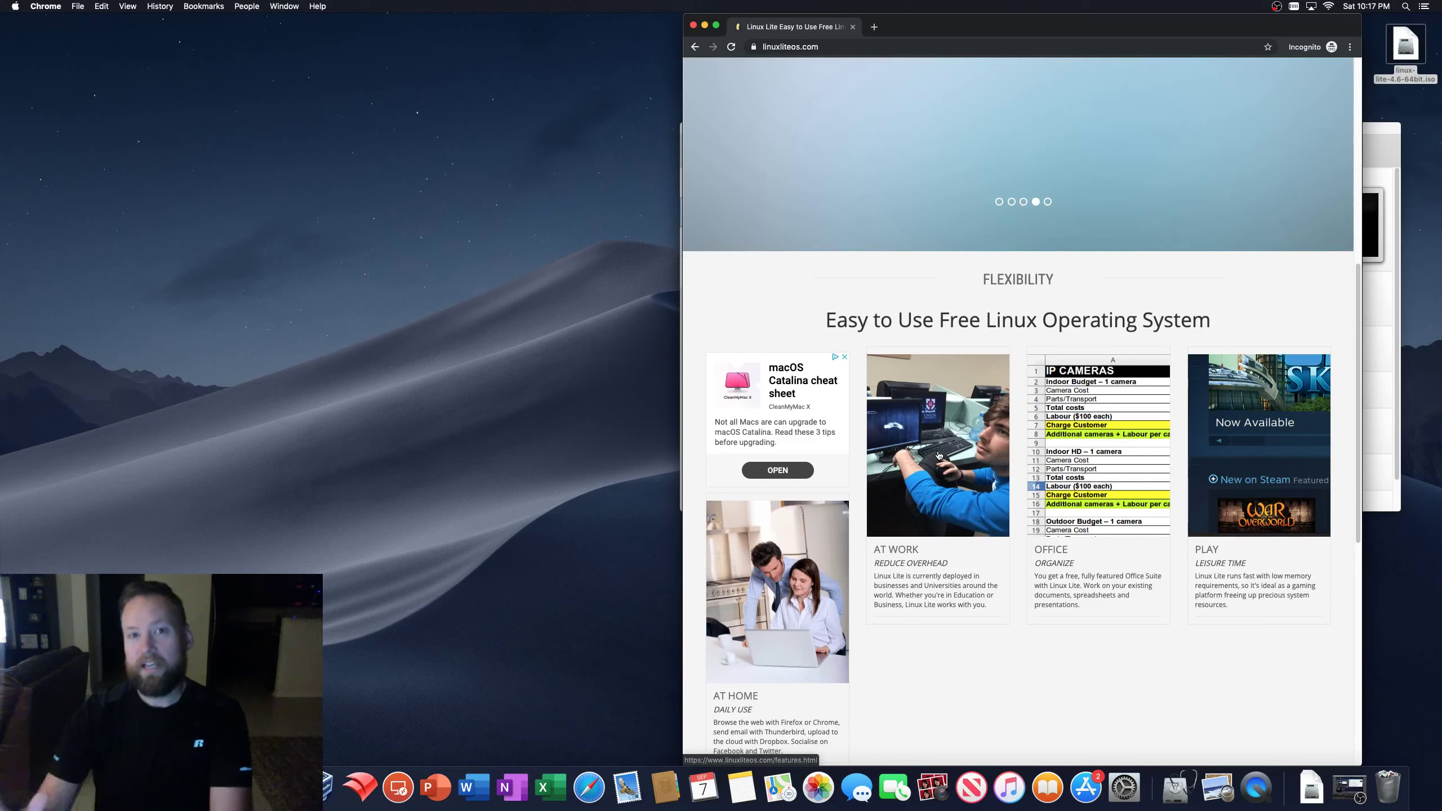
pyautogui.scroll(3, 975, 480)
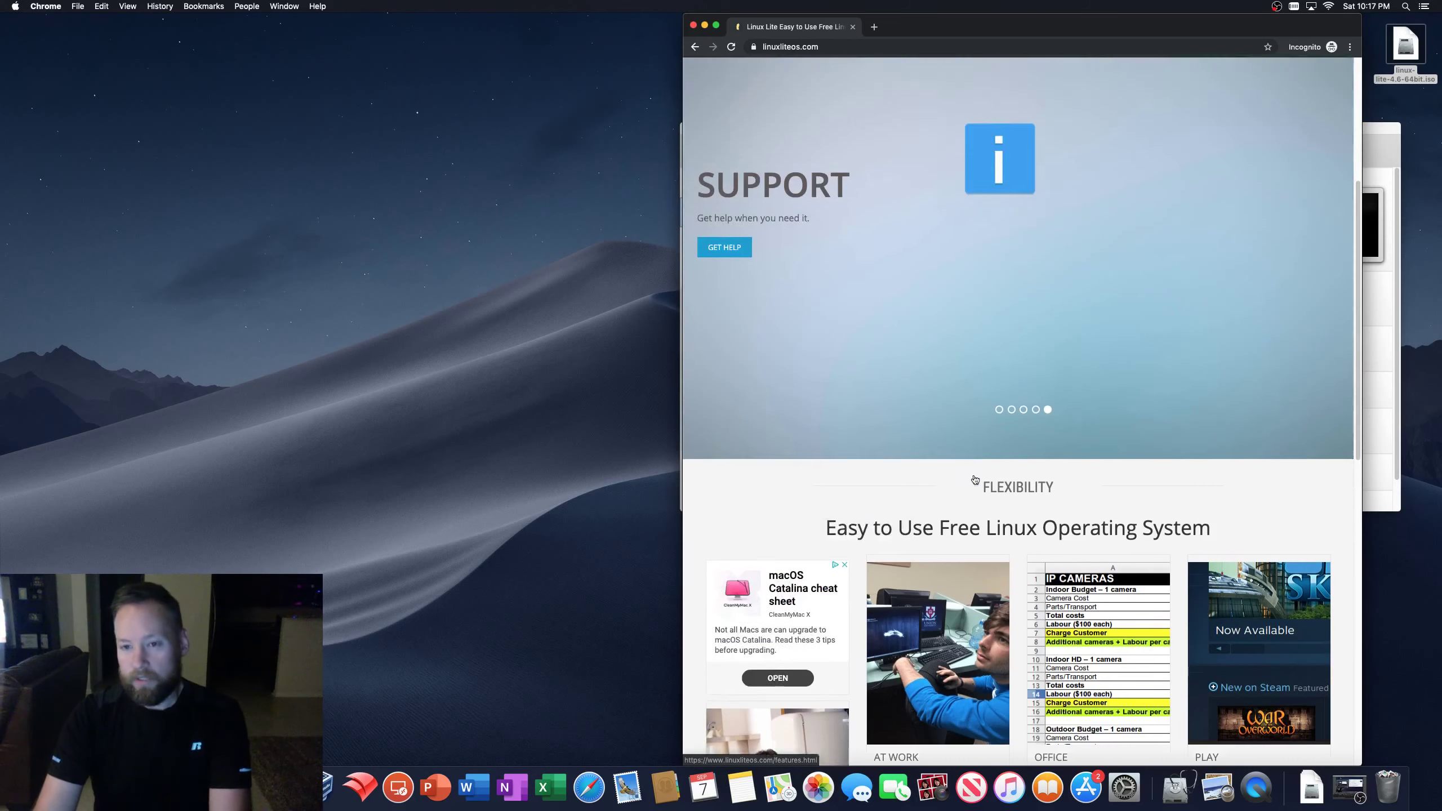
pyautogui.scroll(2, 975, 479)
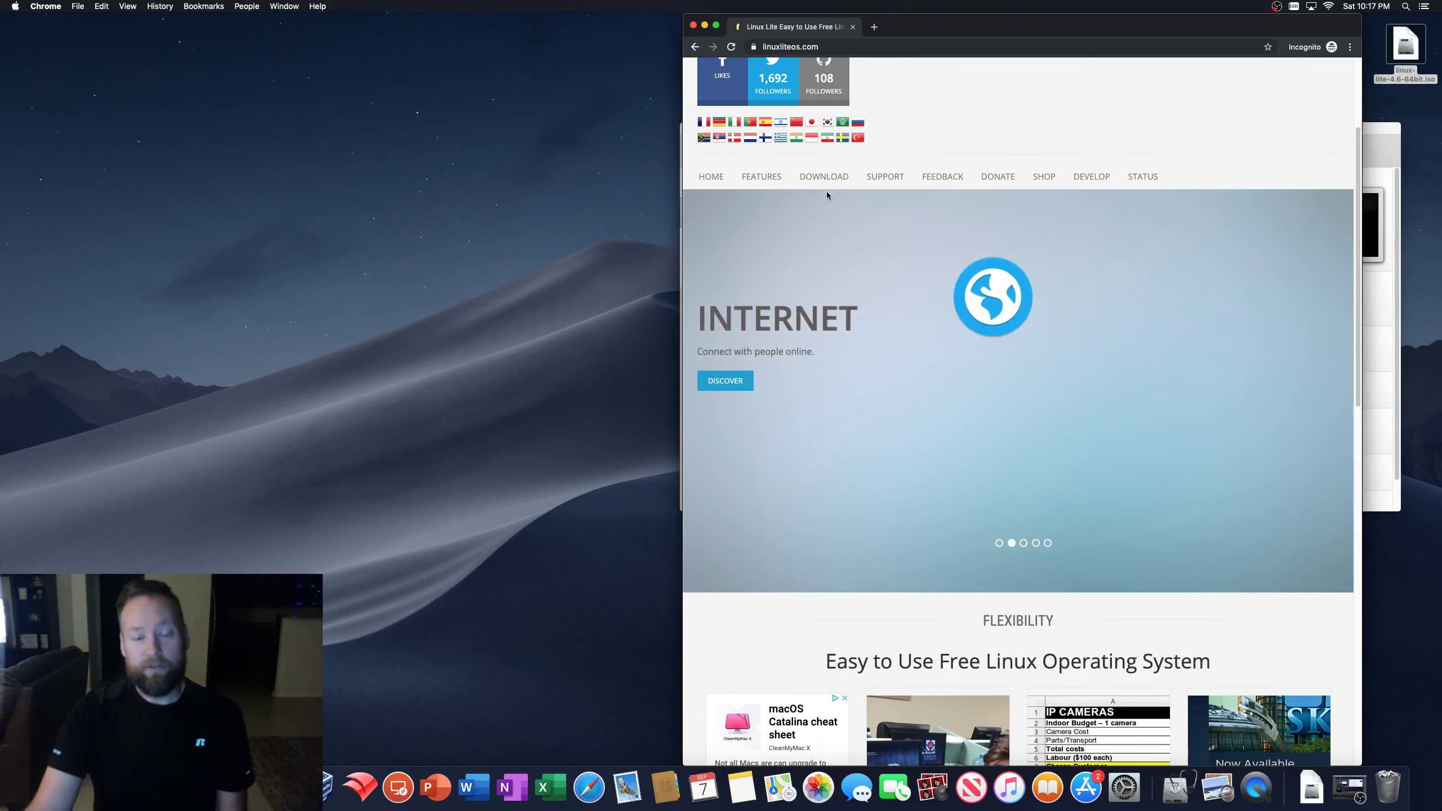
# - Go through Features and Screenshots to the Linux-Lite-4.6 album and open its login screenshot
pyautogui.click(761, 193)
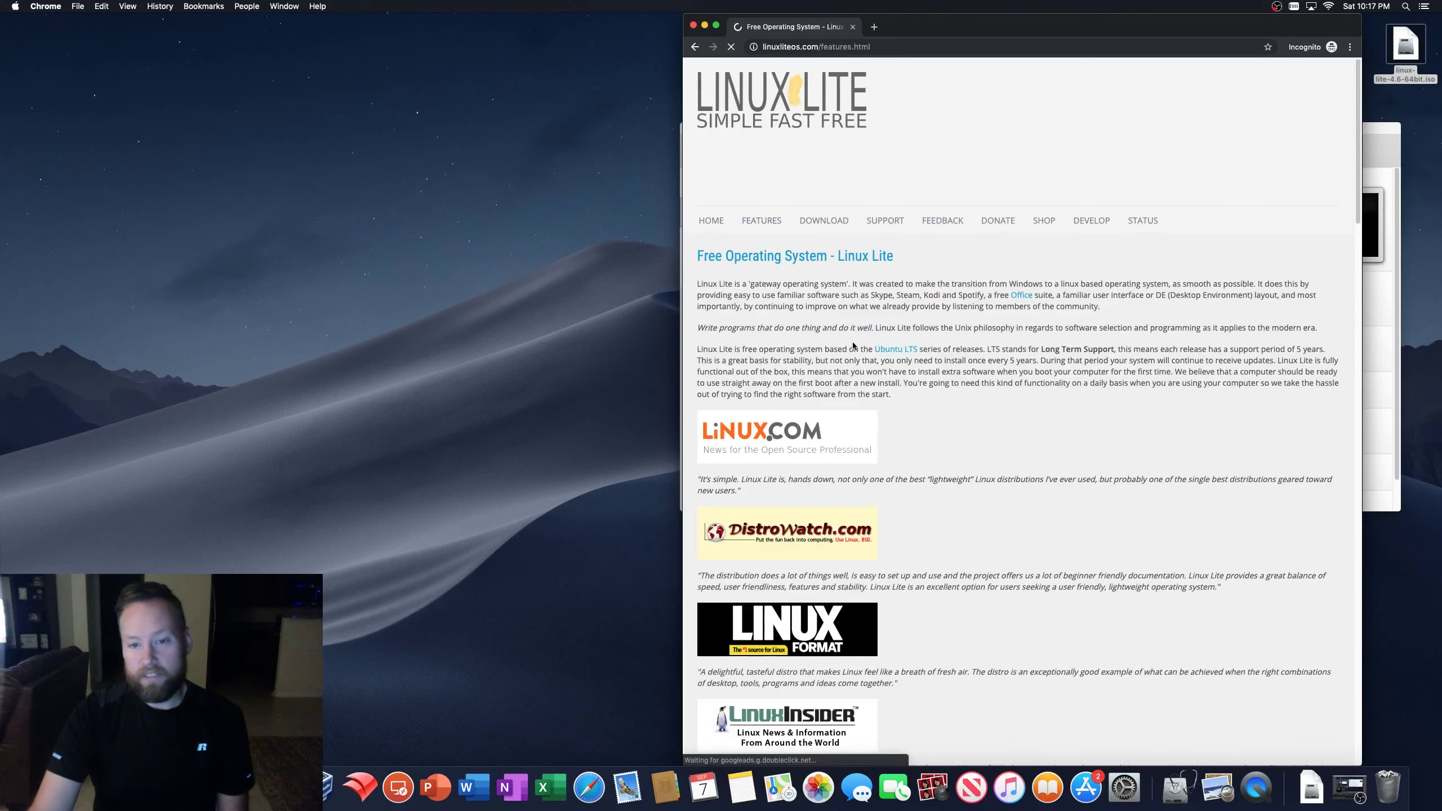
pyautogui.scroll(-5, 939, 554)
pyautogui.scroll(5, 940, 550)
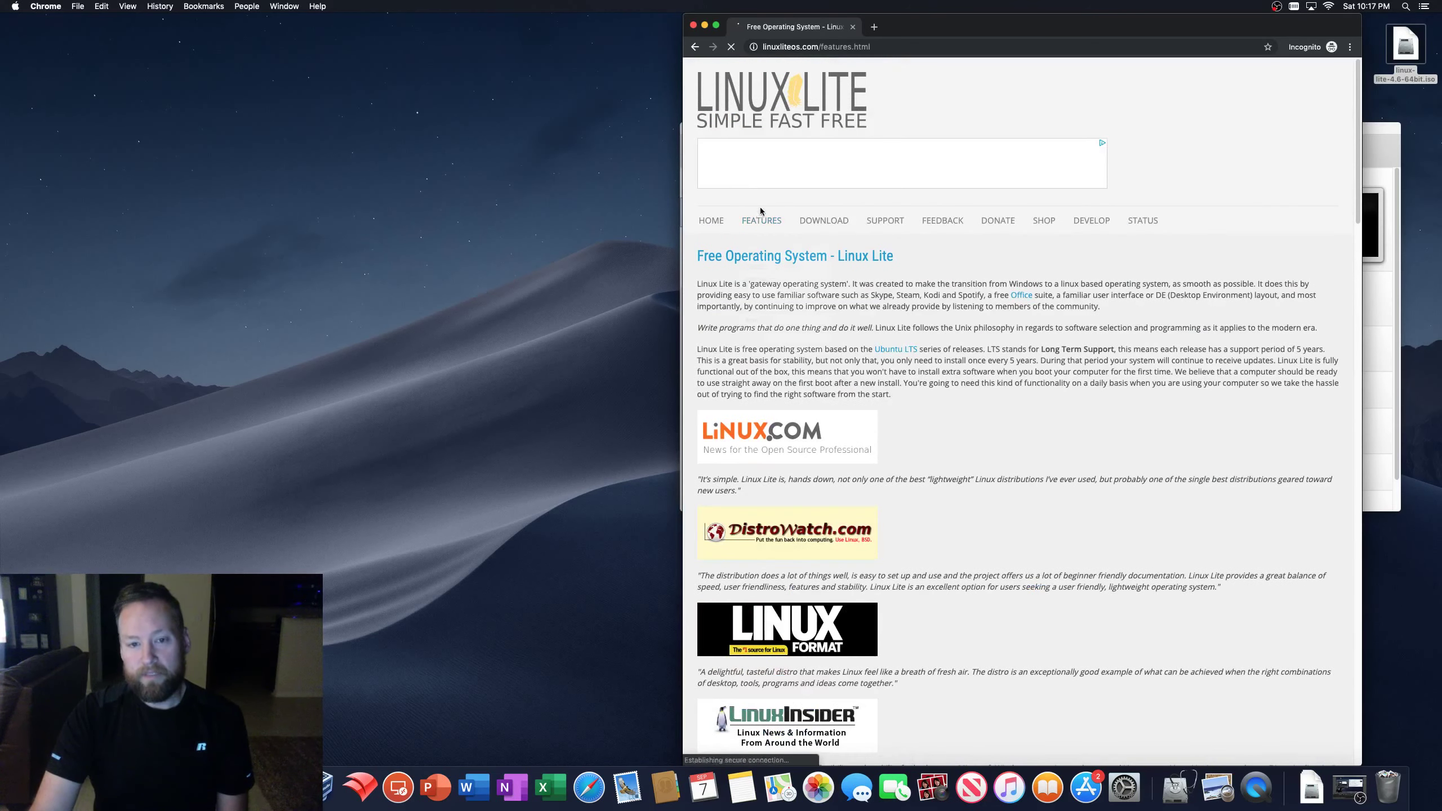
pyautogui.moveTo(761, 220)
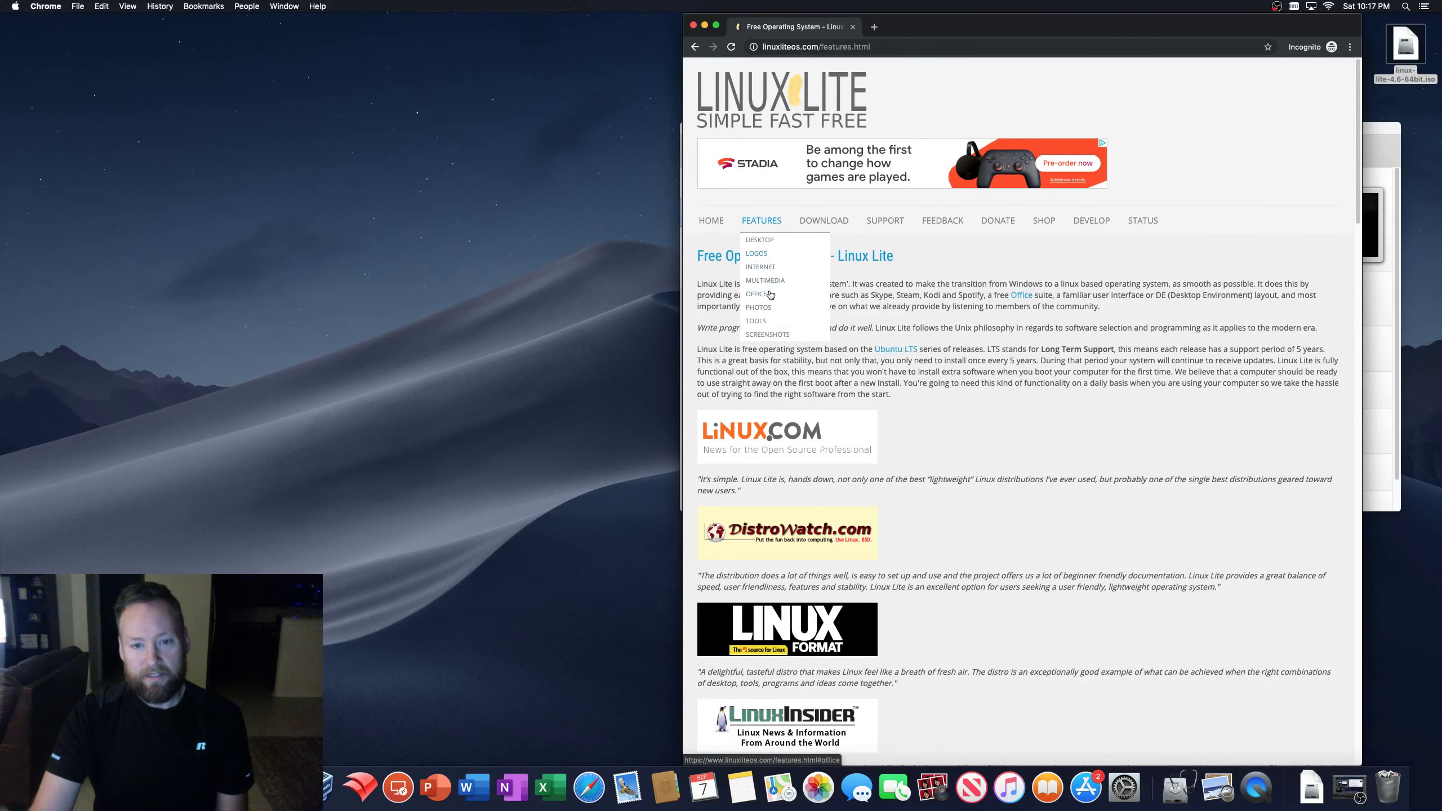
pyautogui.click(774, 339)
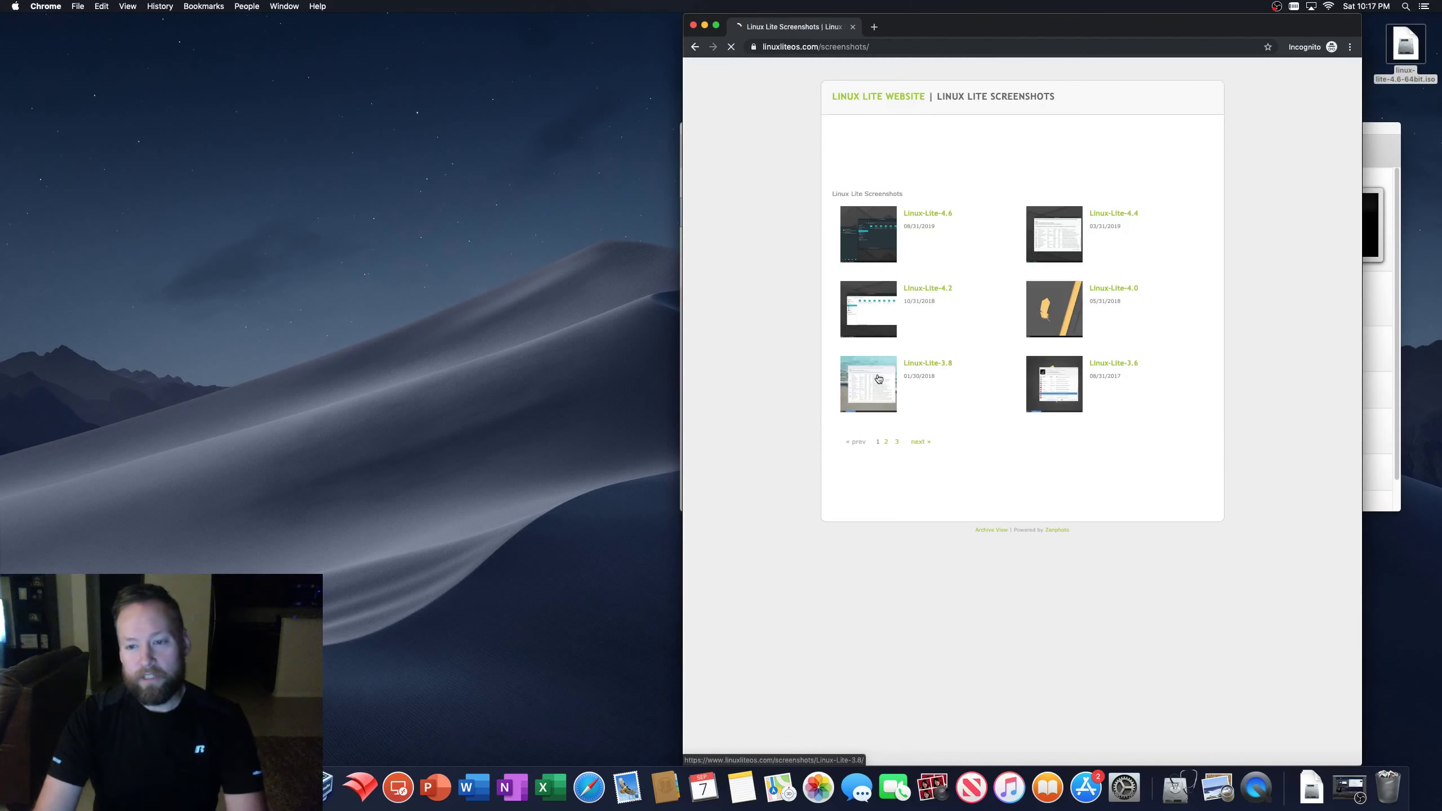
pyautogui.click(876, 241)
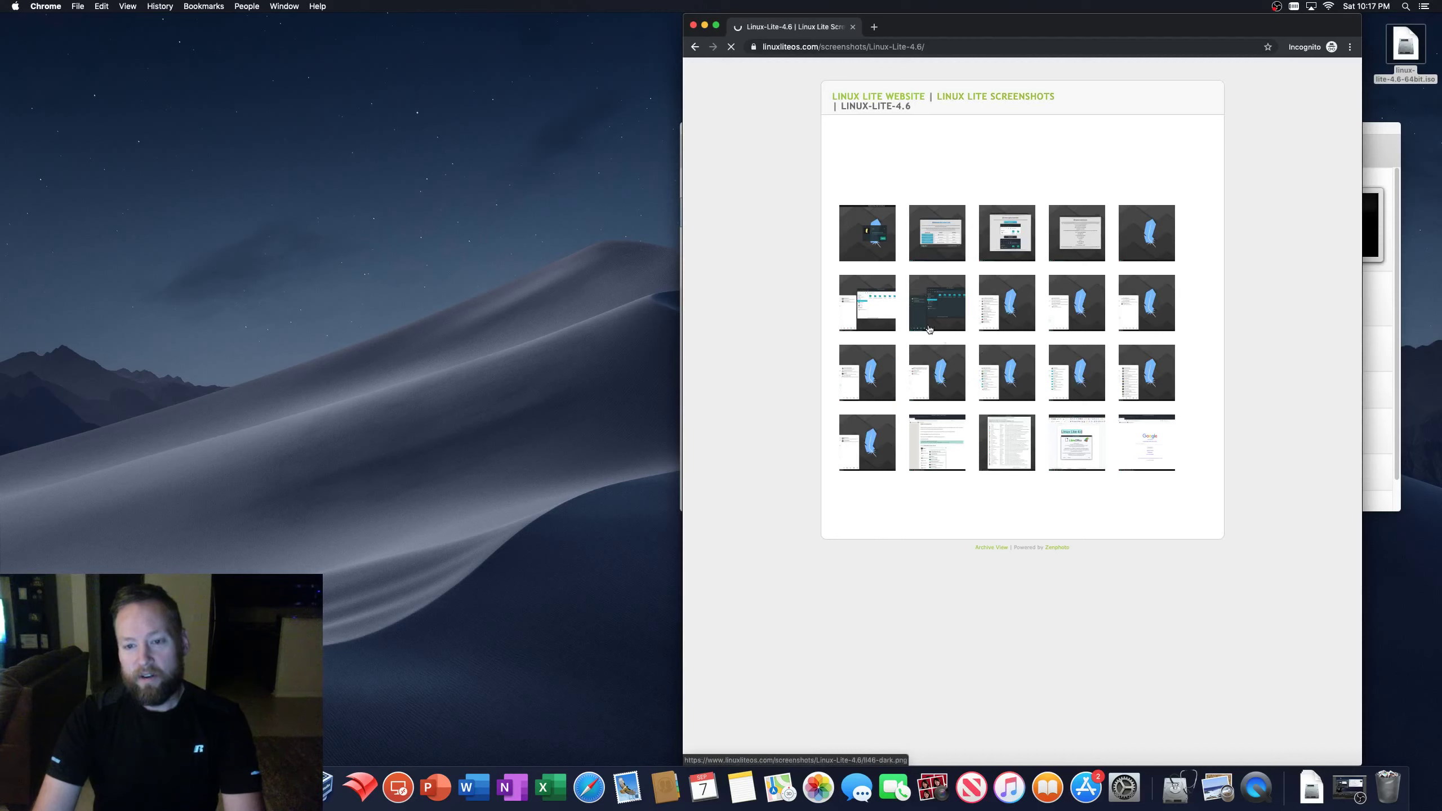
pyautogui.click(874, 243)
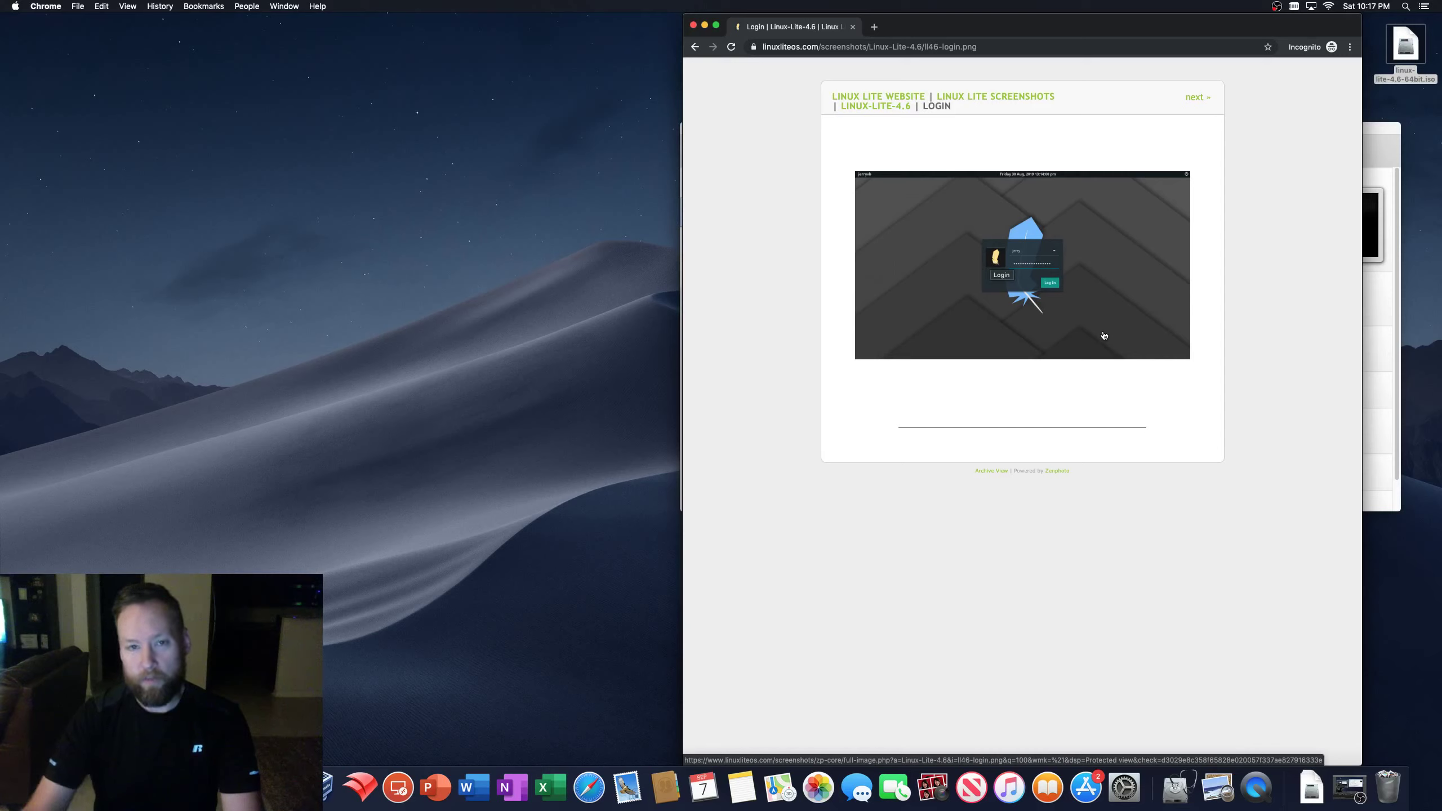
# - Step forward to the Welcome and Set Theme screenshots, then go back twice to the 4.6 album grid
pyautogui.click(1197, 100)
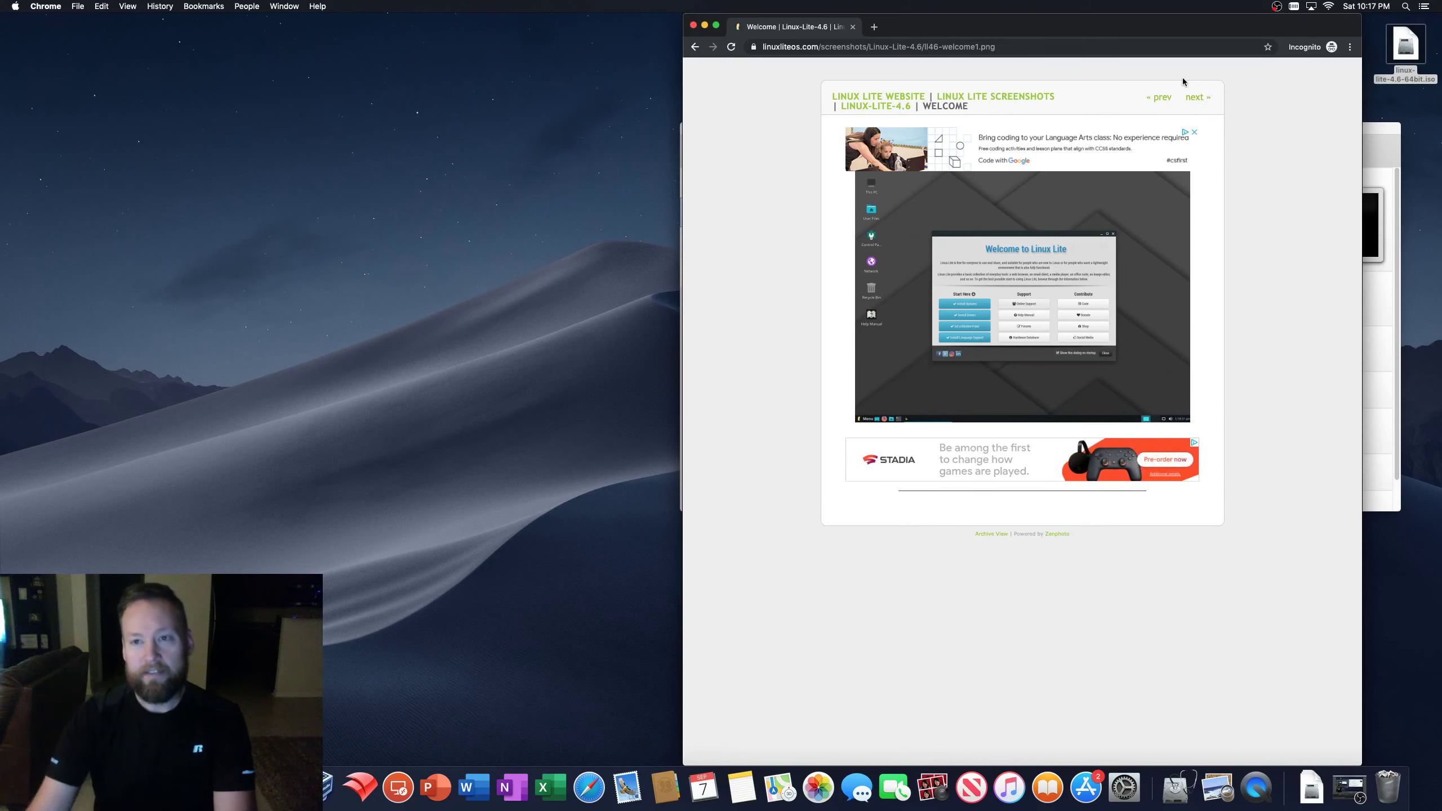
pyautogui.moveTo(1144, 26); pyautogui.dragTo(1139, 25)
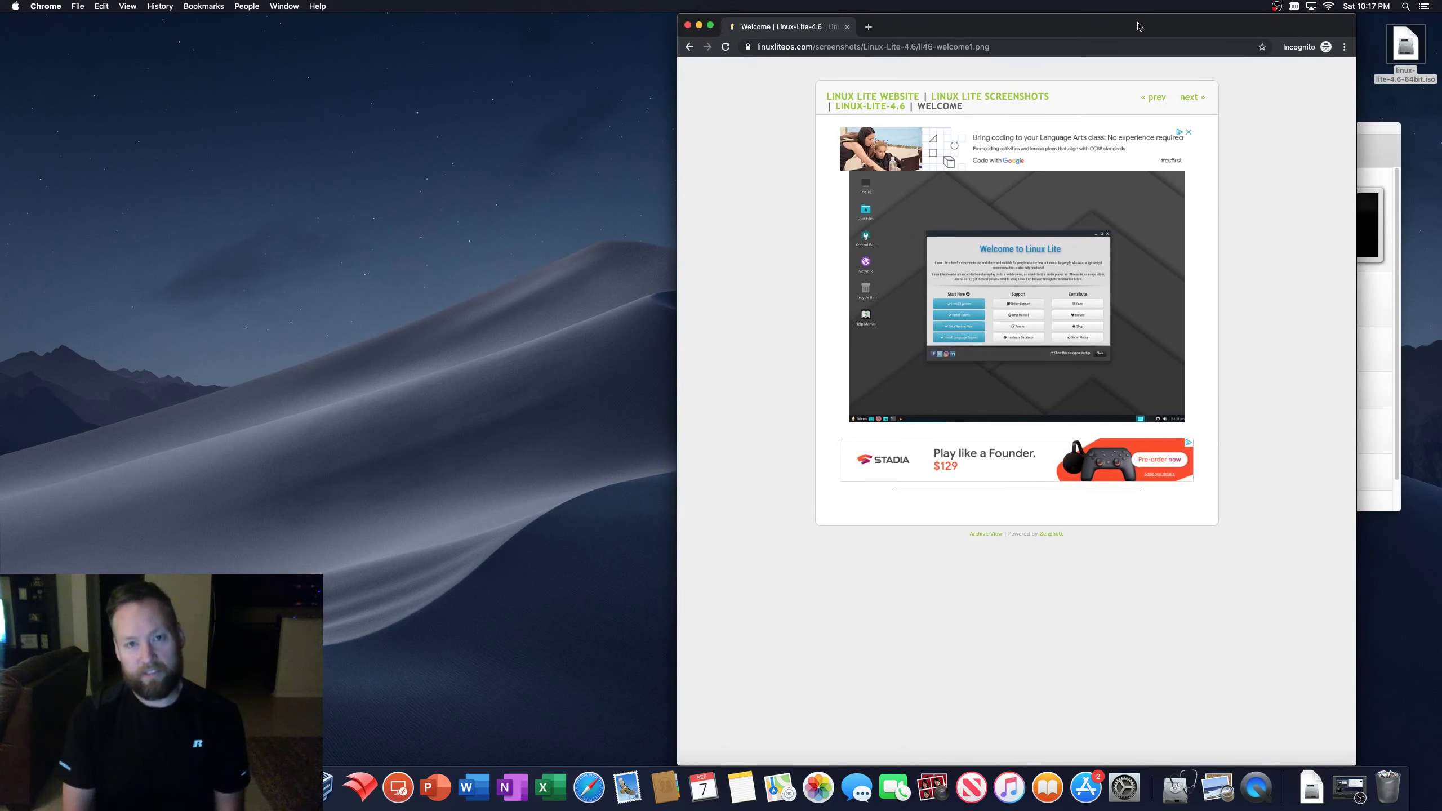
pyautogui.click(1191, 98)
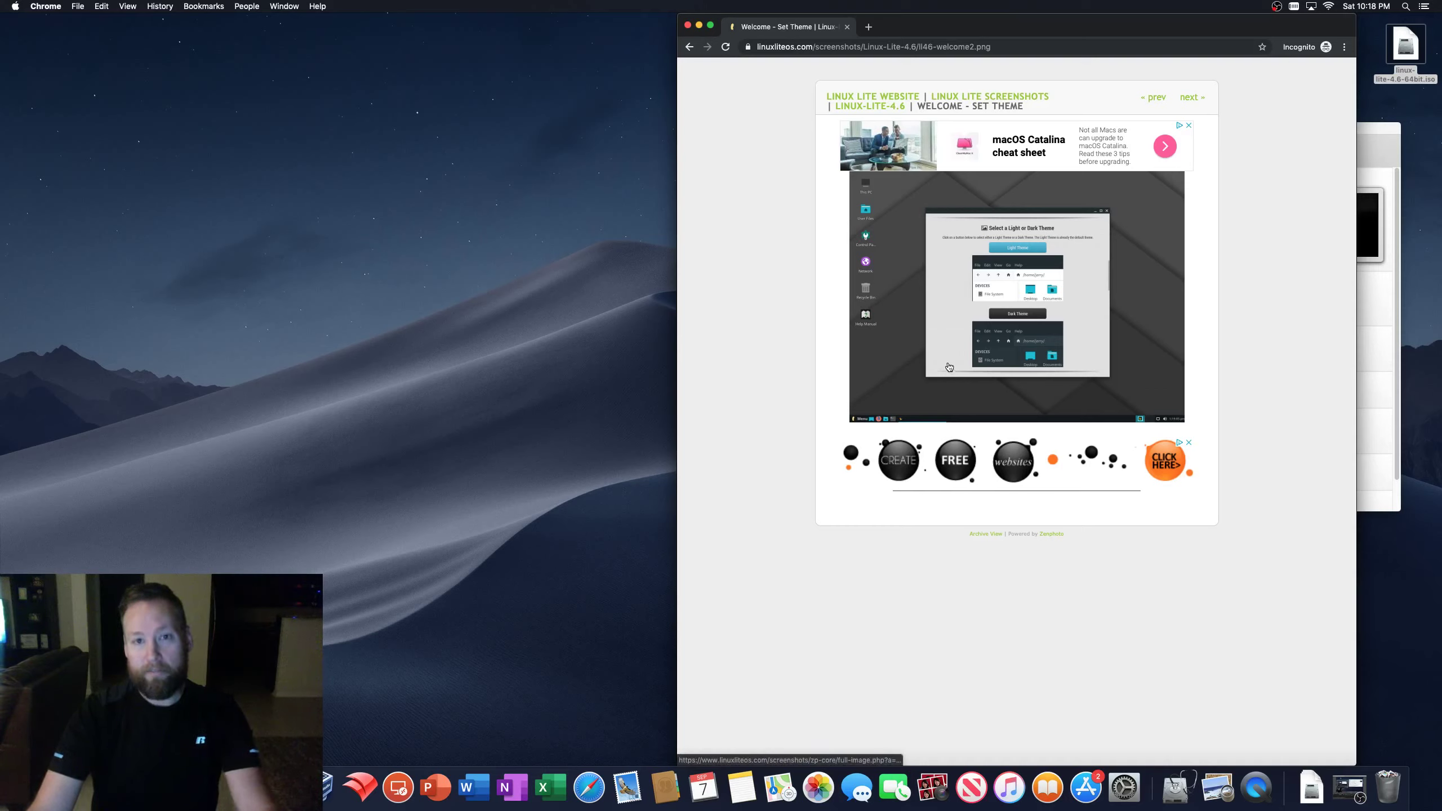
pyautogui.click(689, 47)
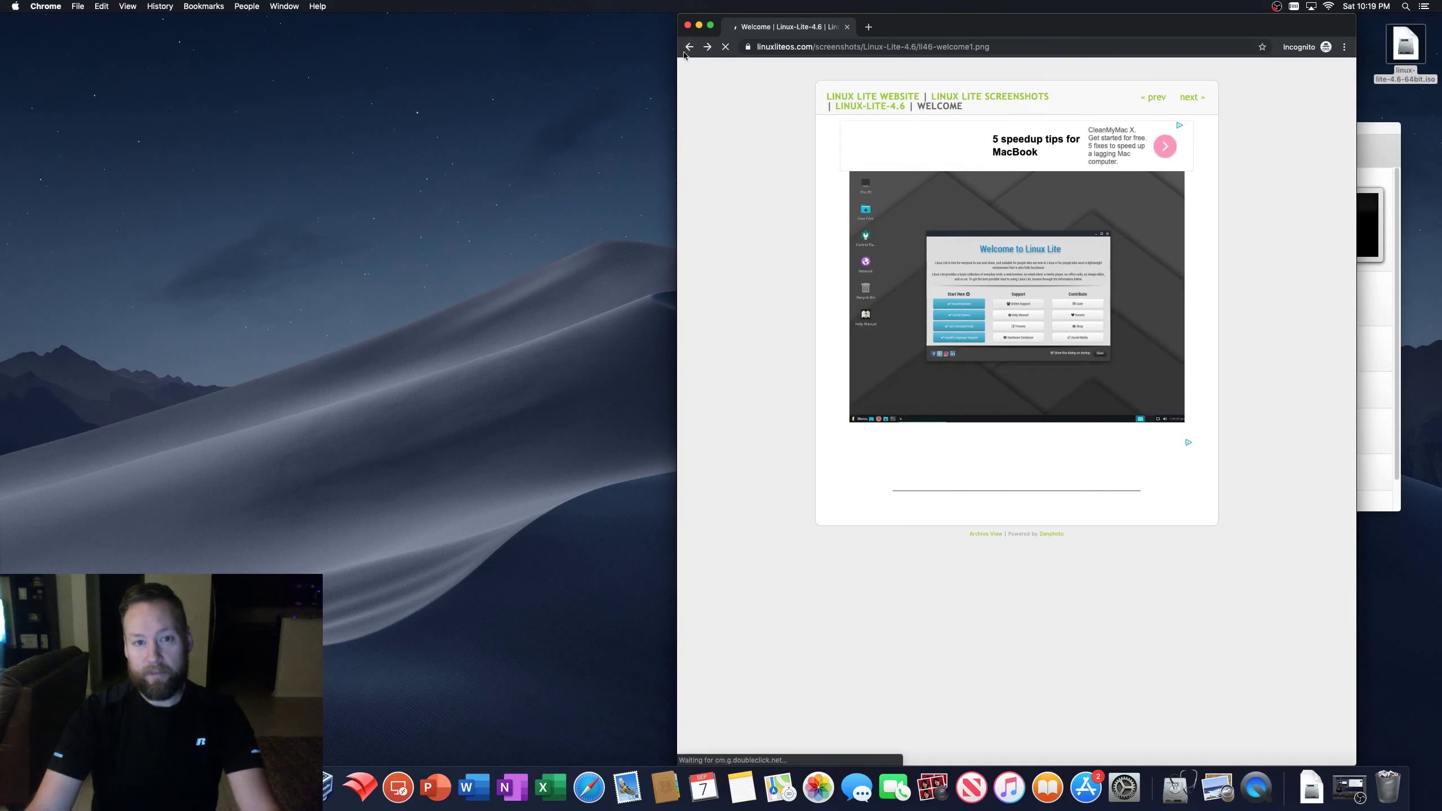
pyautogui.click(689, 47)
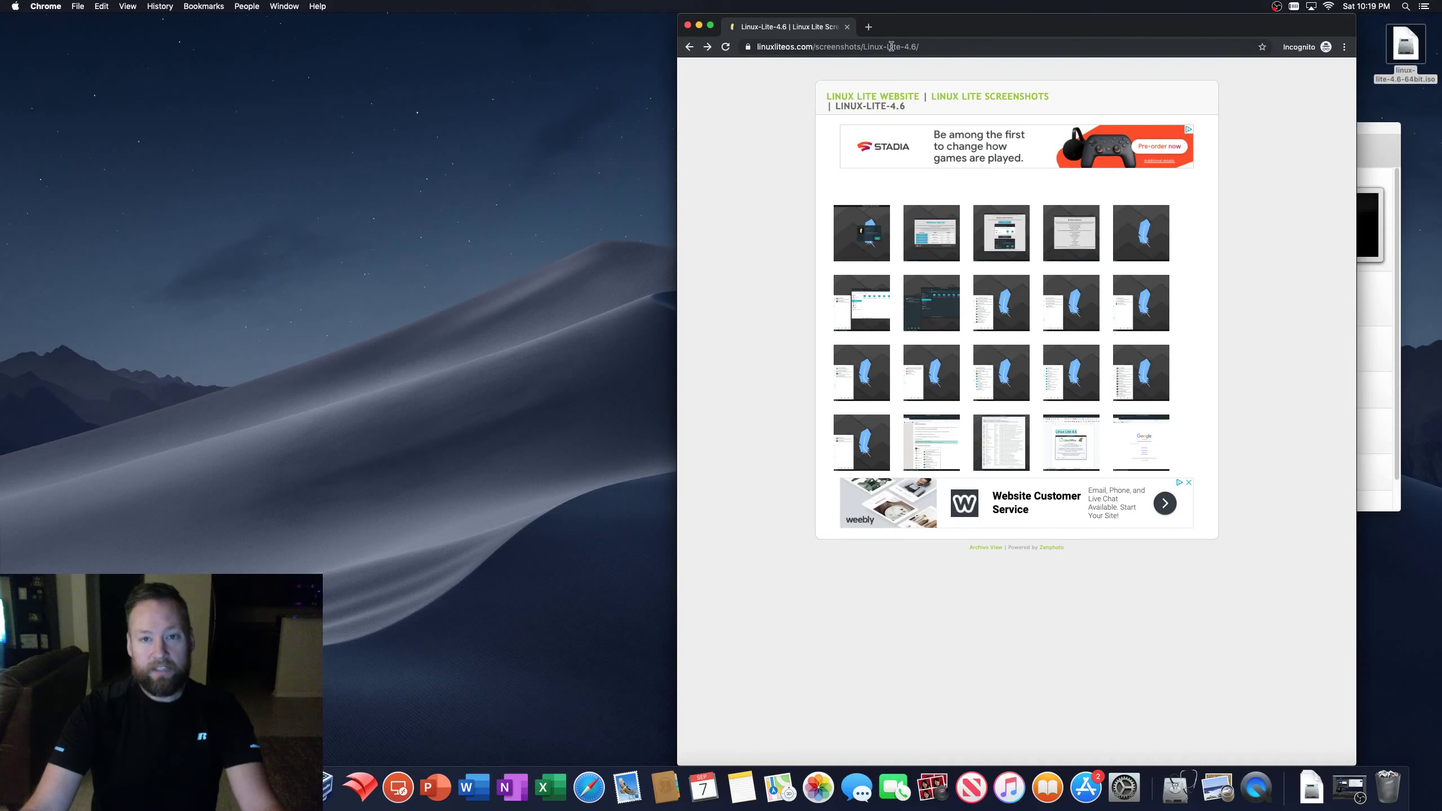
pyautogui.click(688, 46)
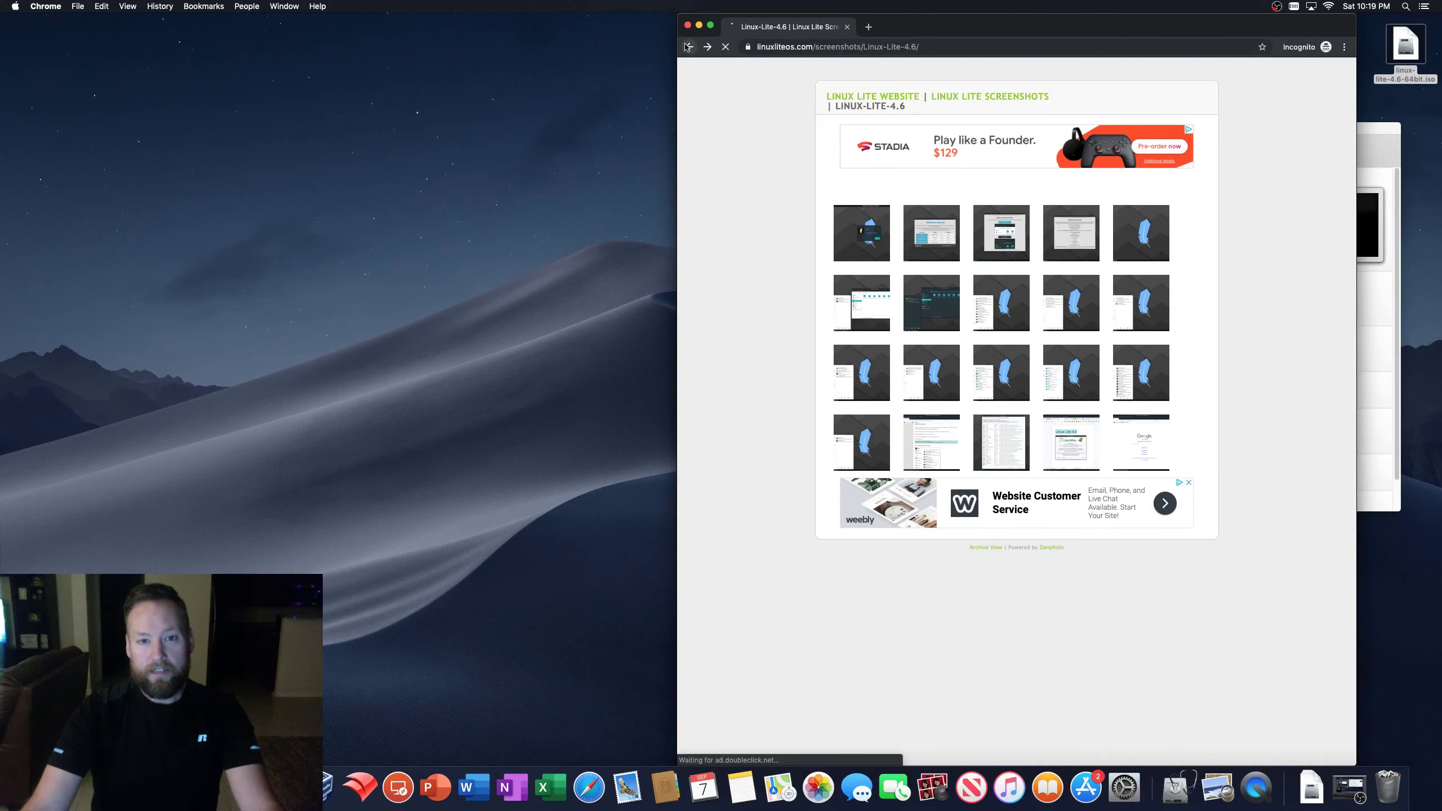
pyautogui.click(688, 48)
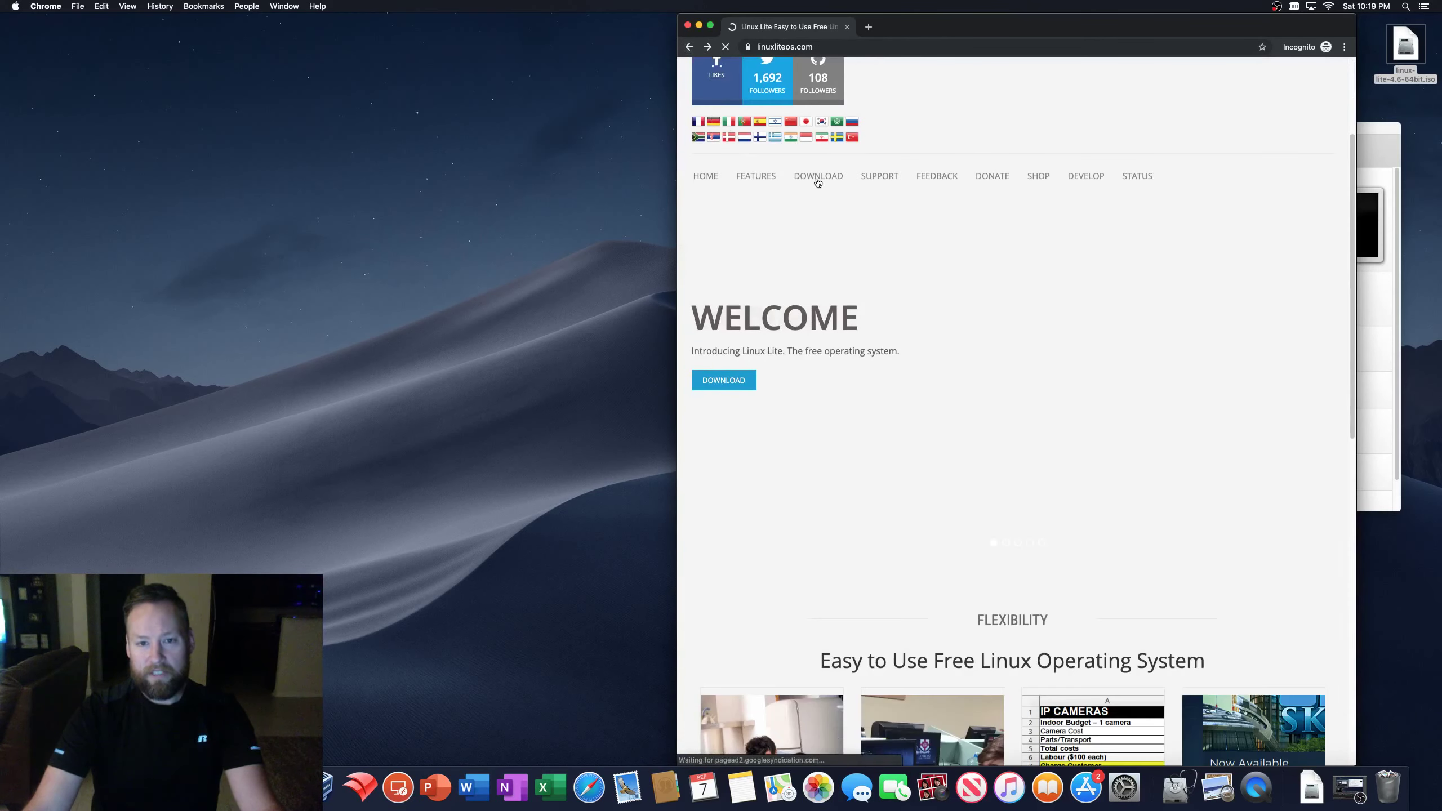
pyautogui.moveTo(817, 182)
pyautogui.click(813, 236)
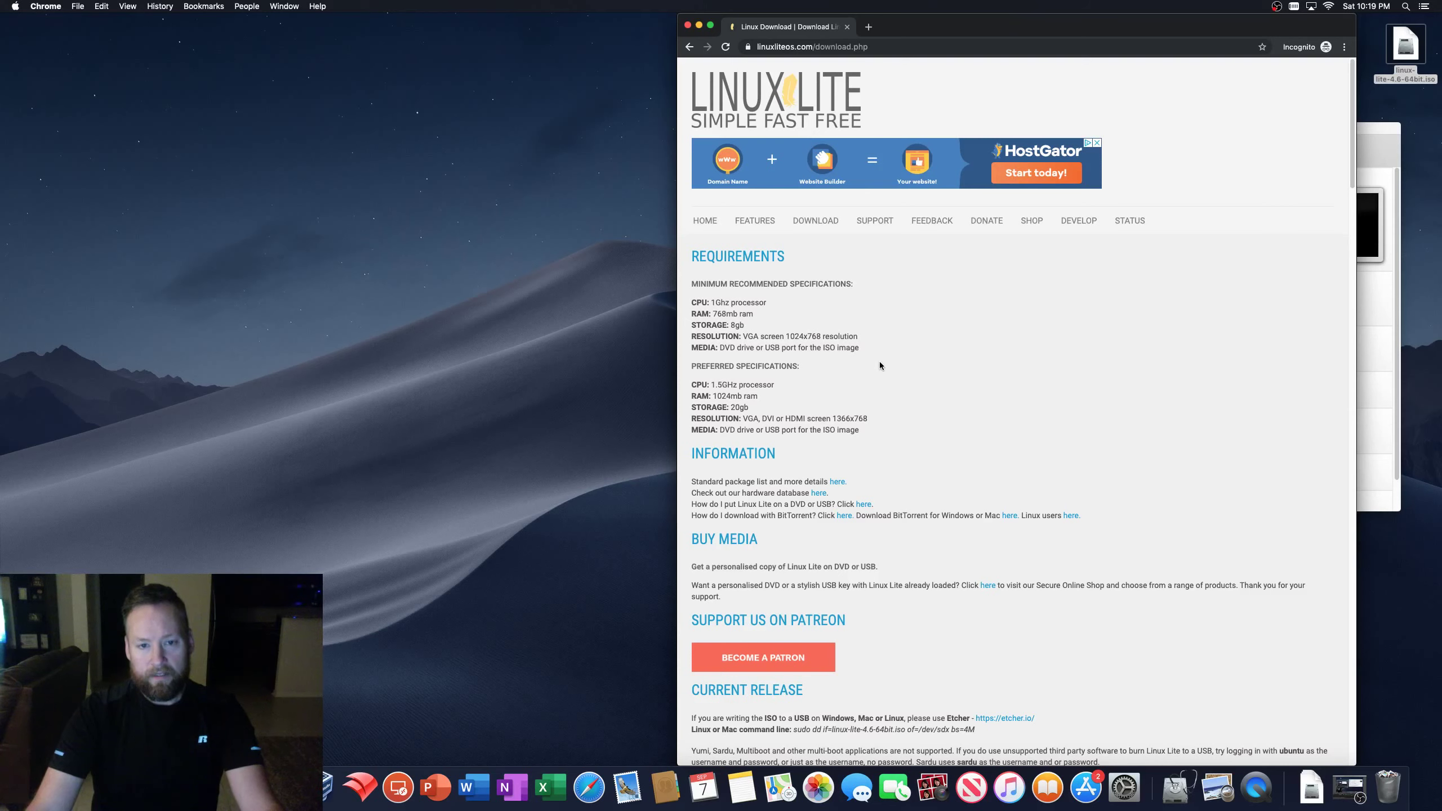
pyautogui.scroll(-3, 879, 363)
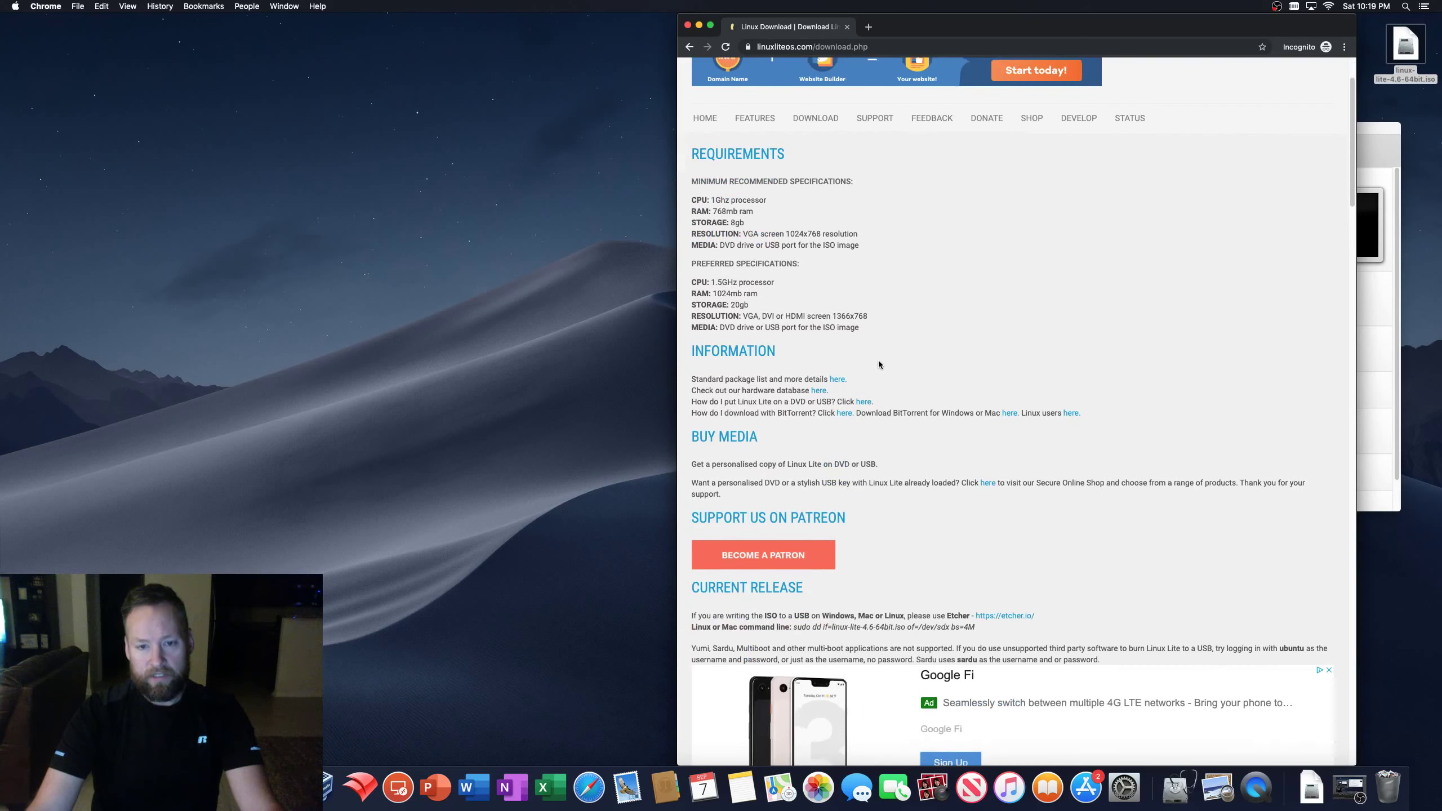
pyautogui.scroll(-3, 879, 364)
pyautogui.scroll(-10, 879, 363)
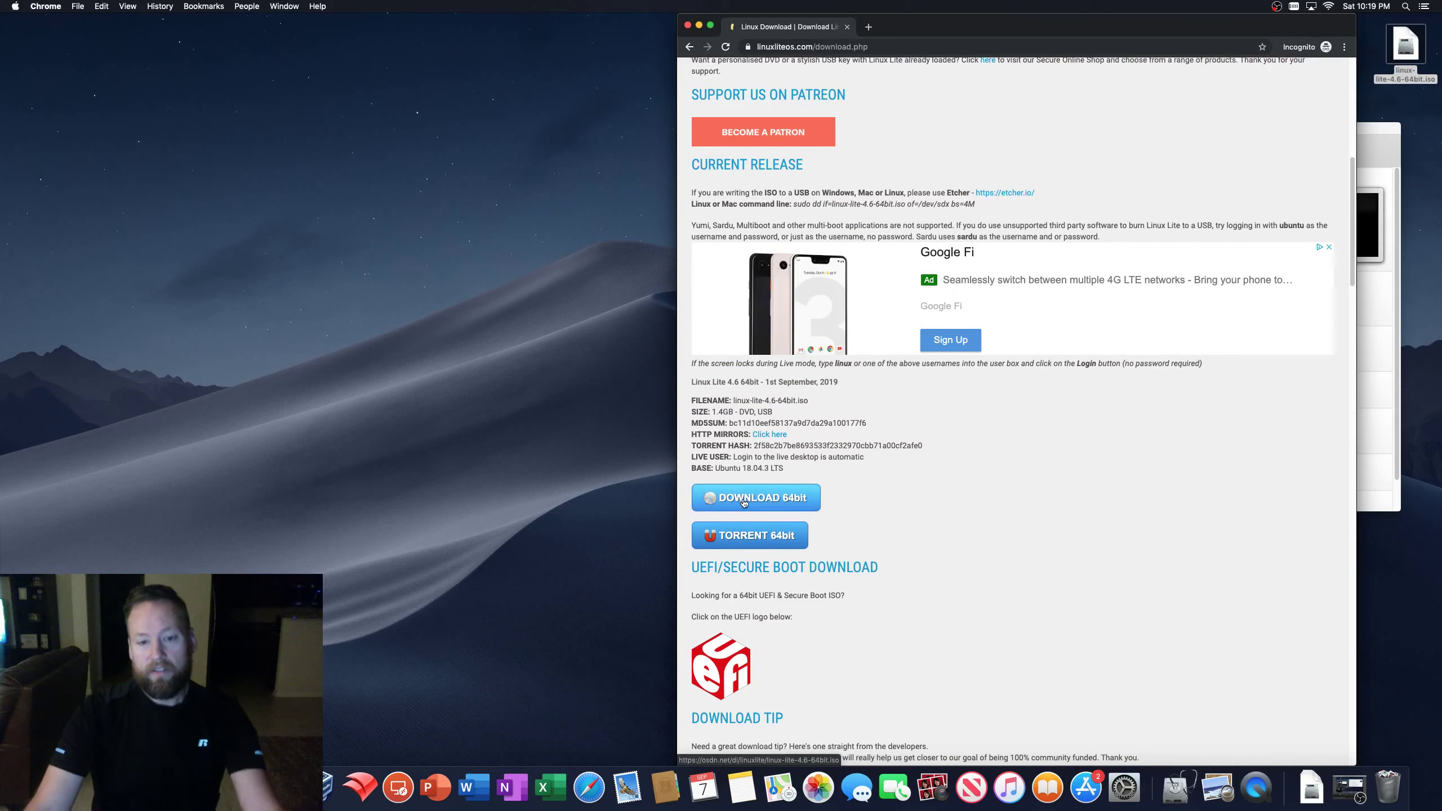
pyautogui.scroll(15, 727, 526)
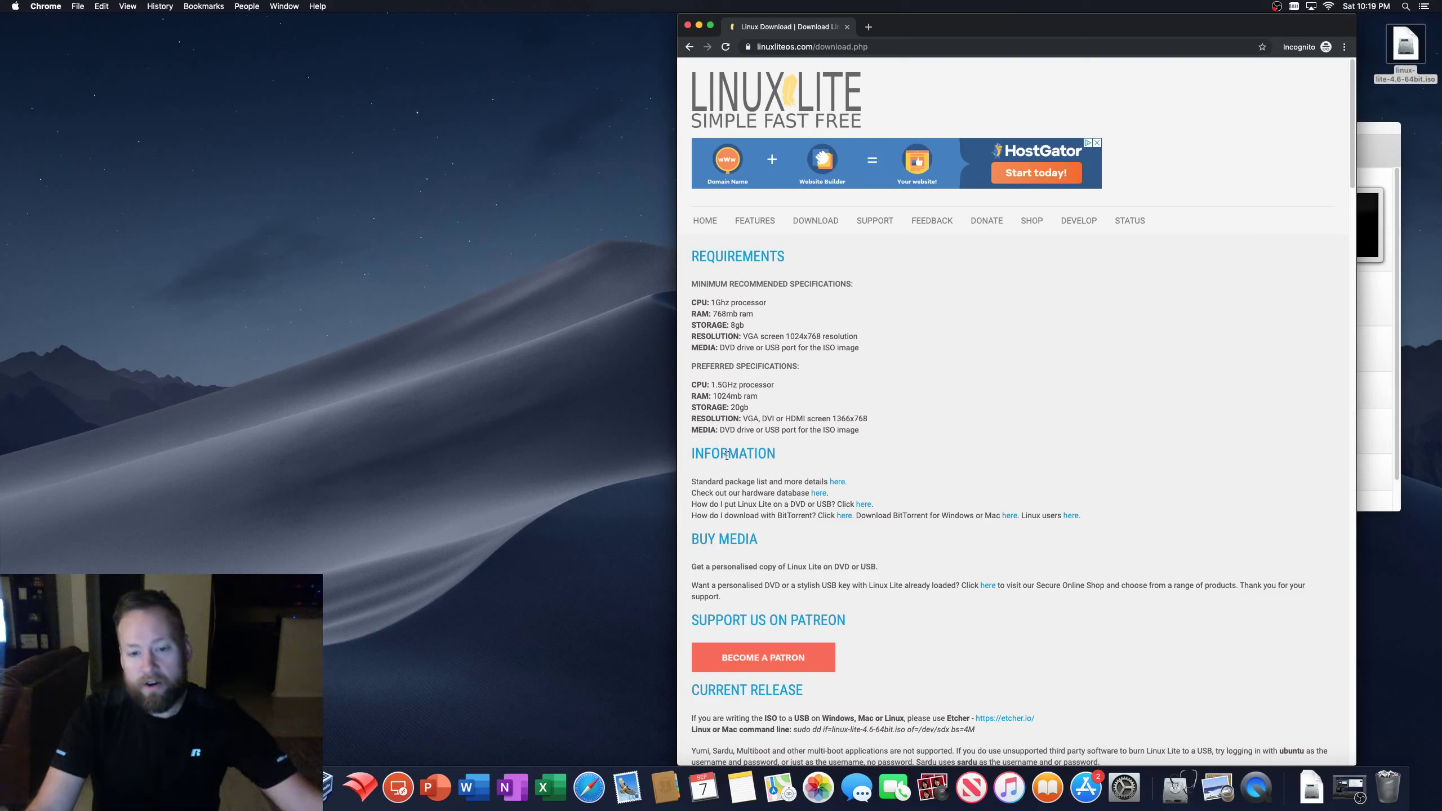
# - Close the Chrome window and create the Linux Lite VM (Ubuntu 64-bit, 2048 MB) with a new disk
pyautogui.click(688, 26)
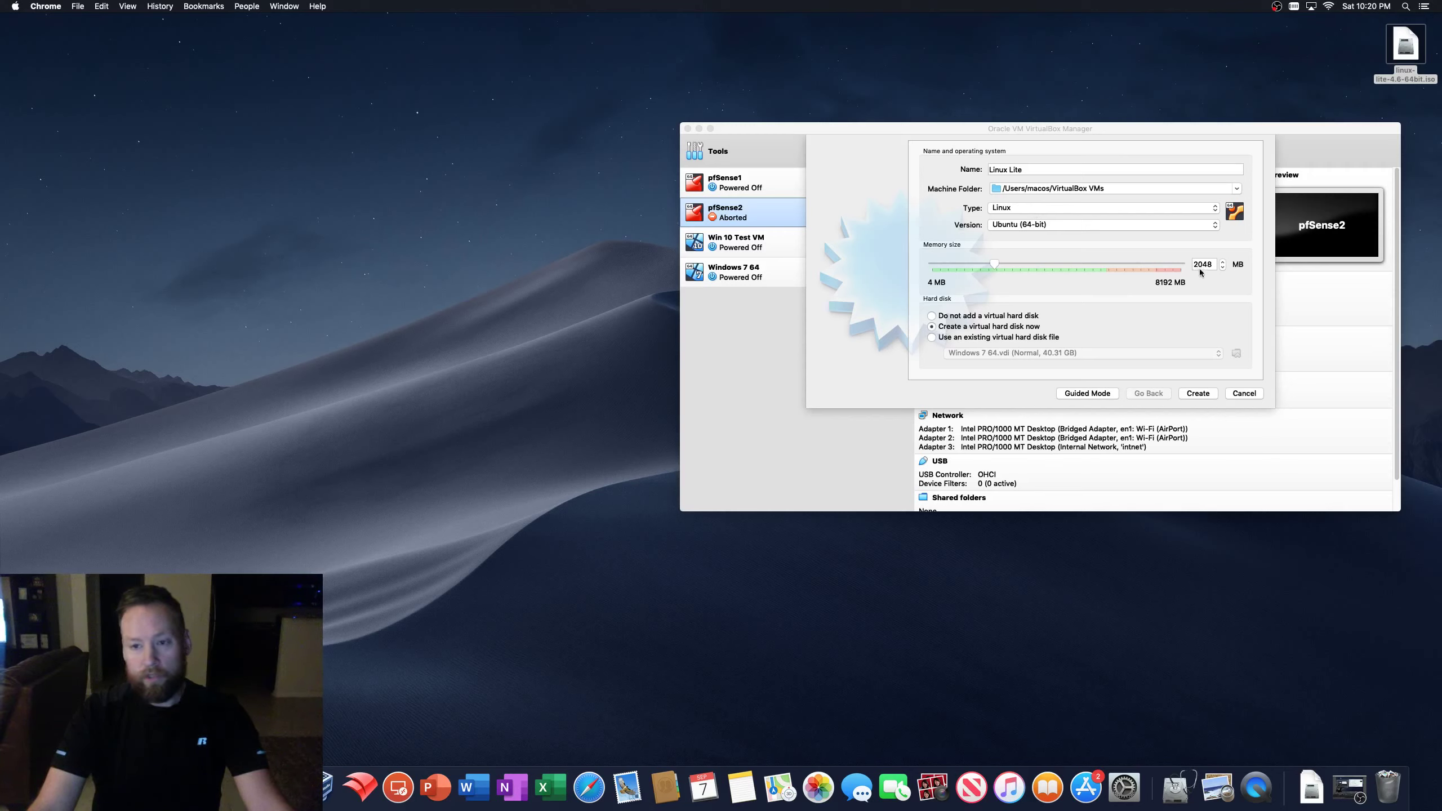
pyautogui.click(1201, 397)
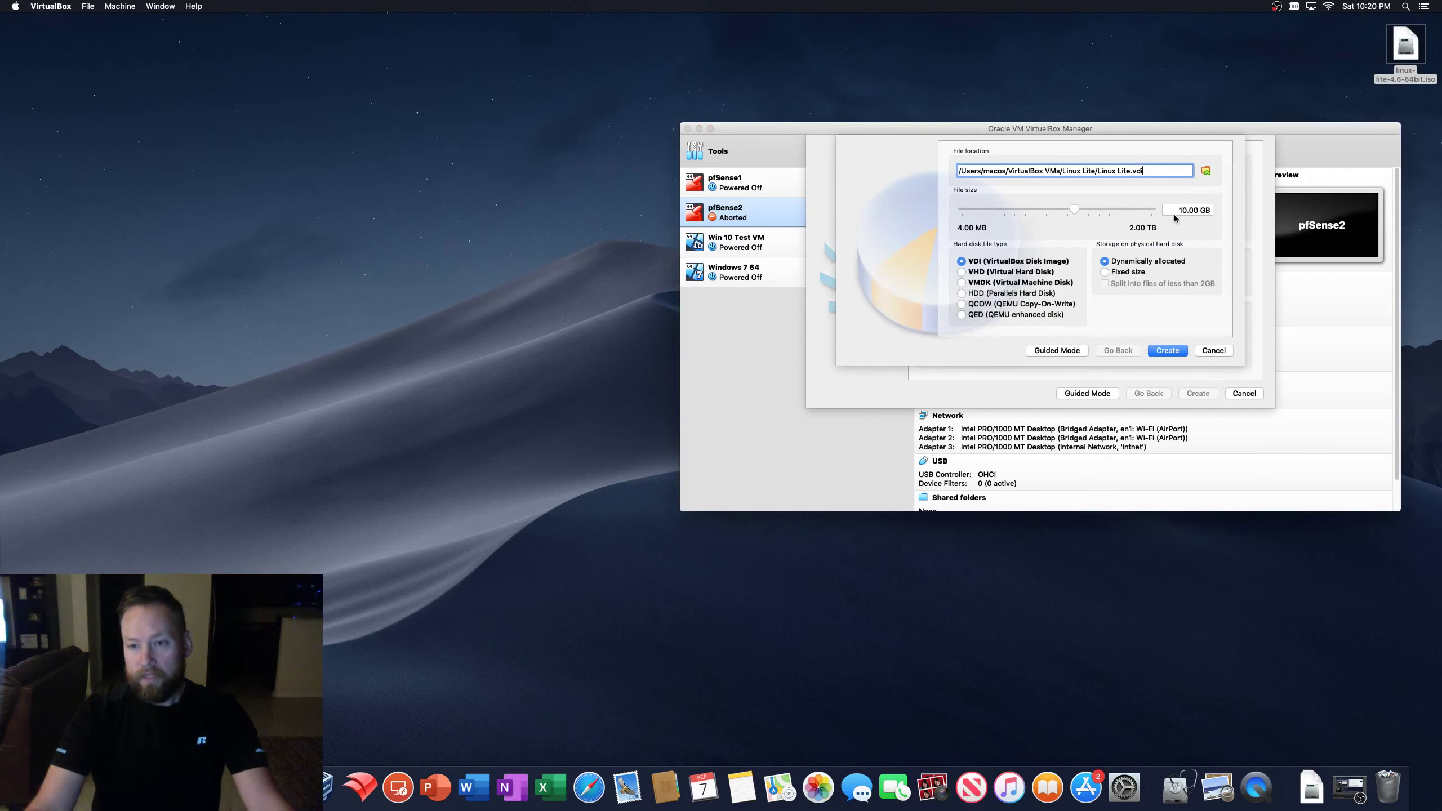
# - Set the virtual disk size to 40 GB, keep VDI dynamically allocated, and create it
pyautogui.doubleClick(1184, 210)
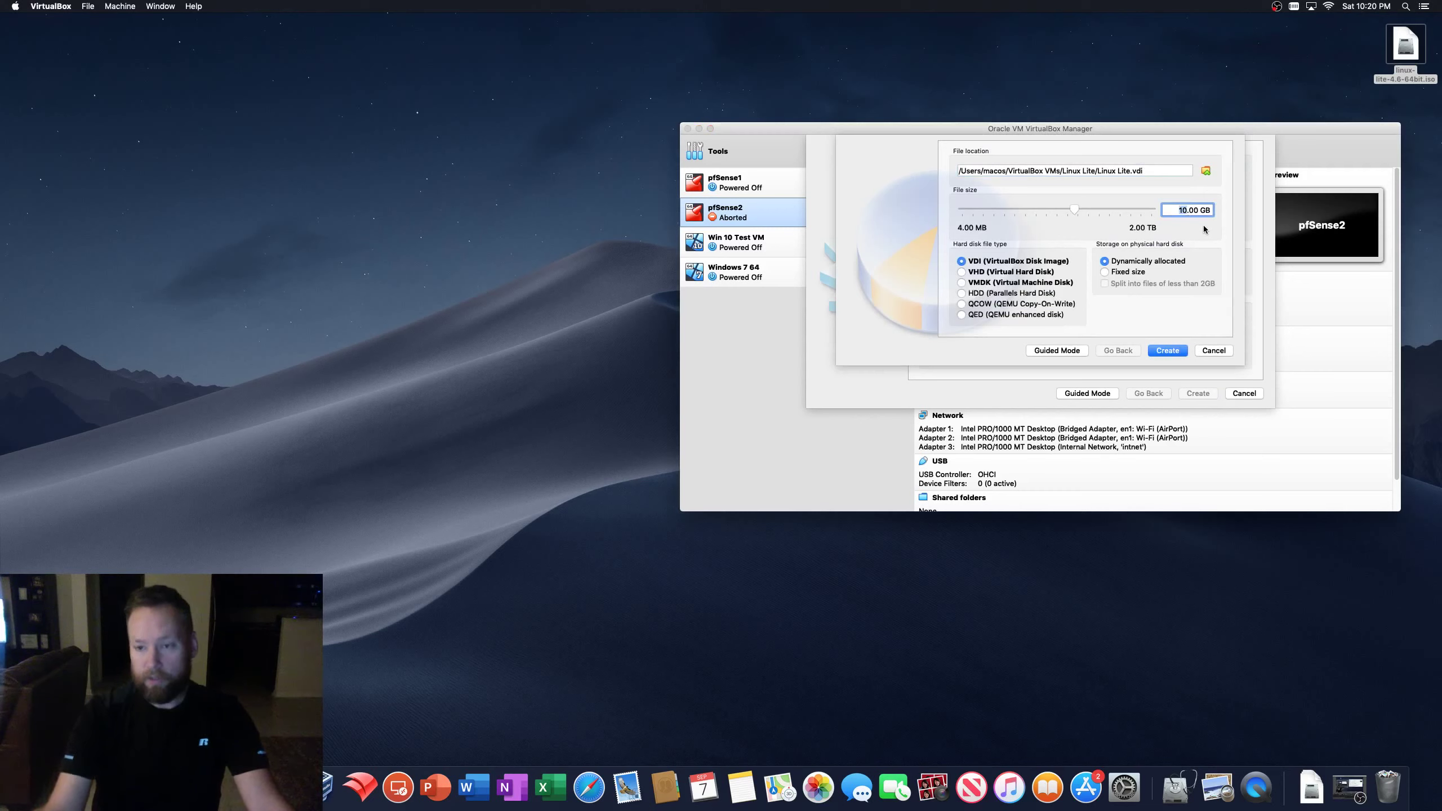
pyautogui.write('40')
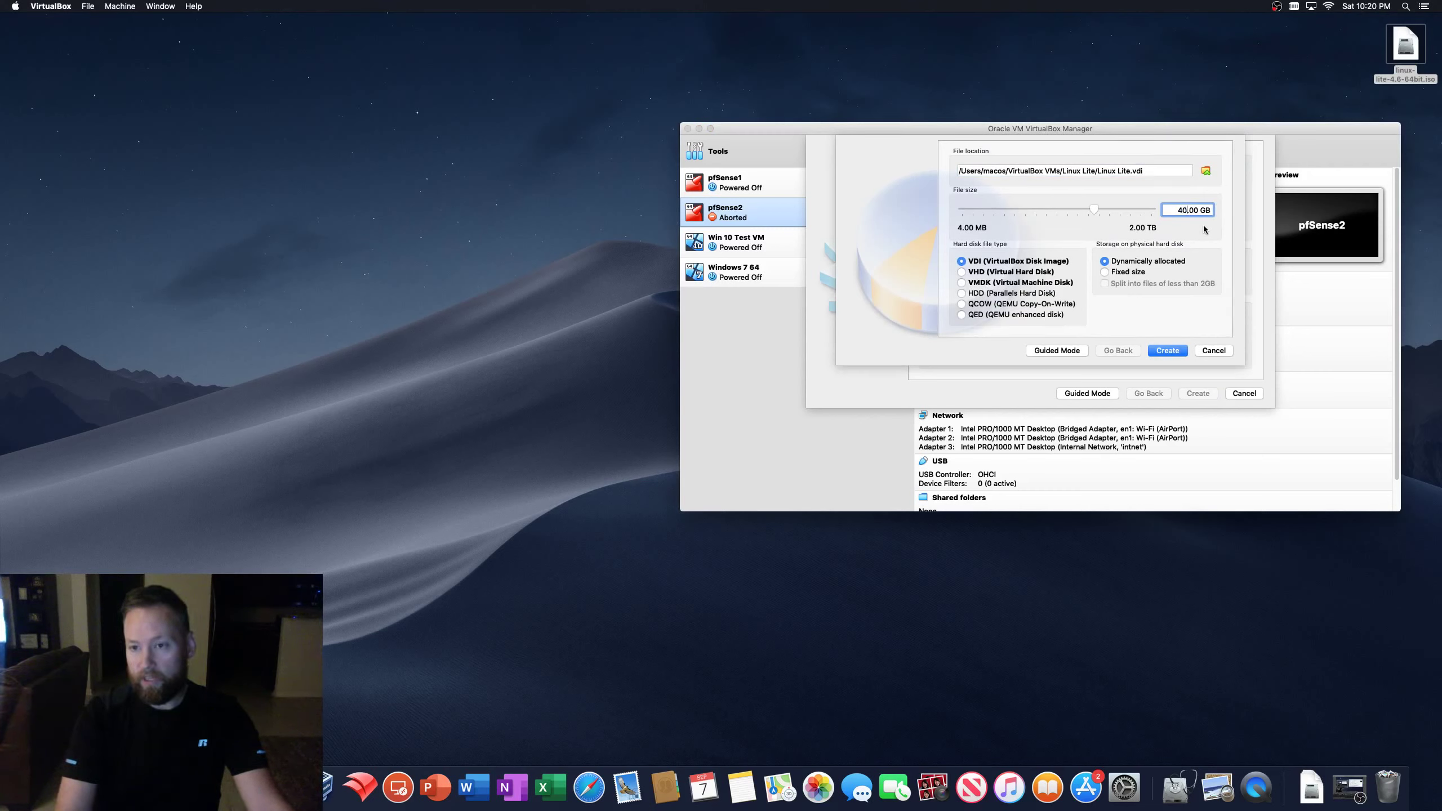
pyautogui.moveTo(1148, 218)
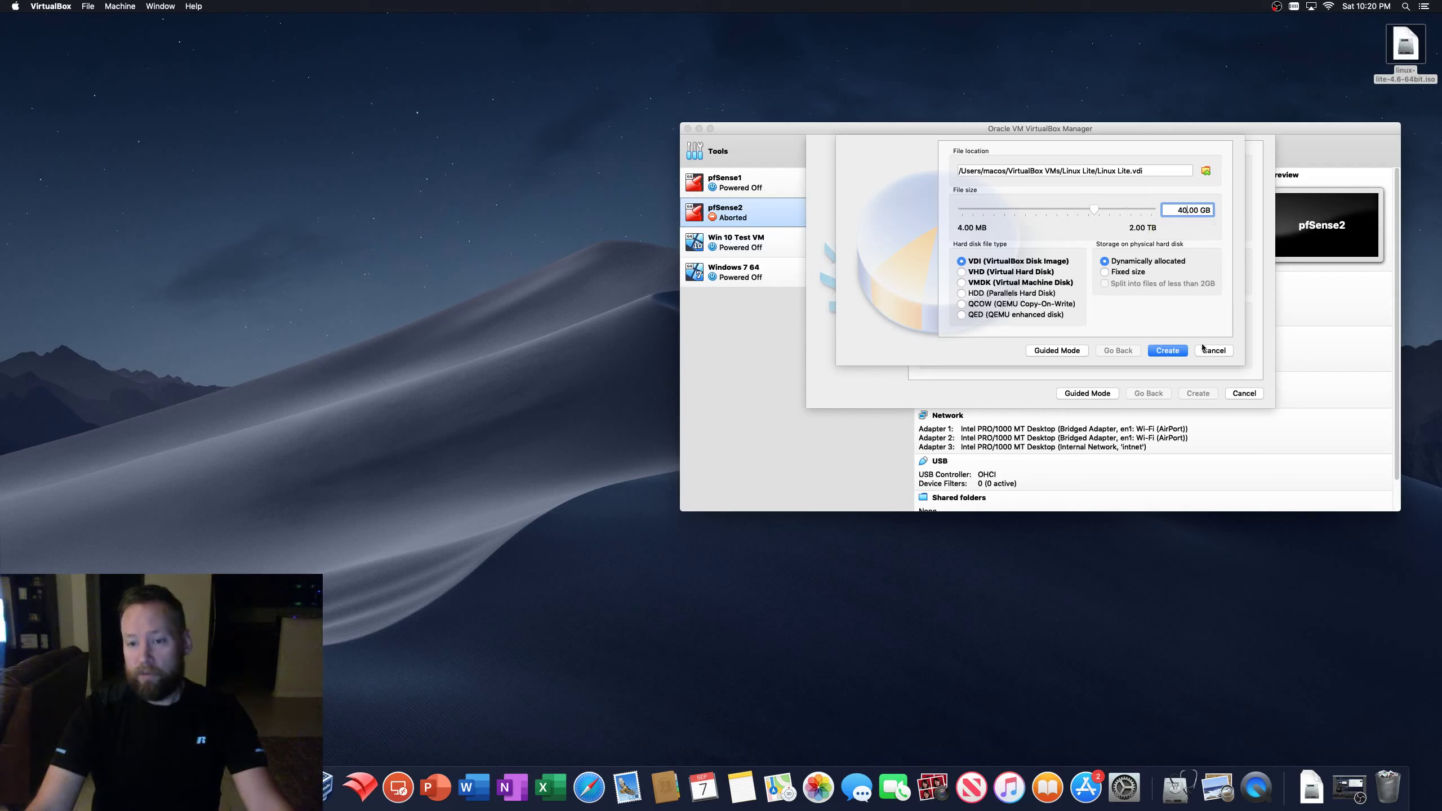
pyautogui.click(1161, 355)
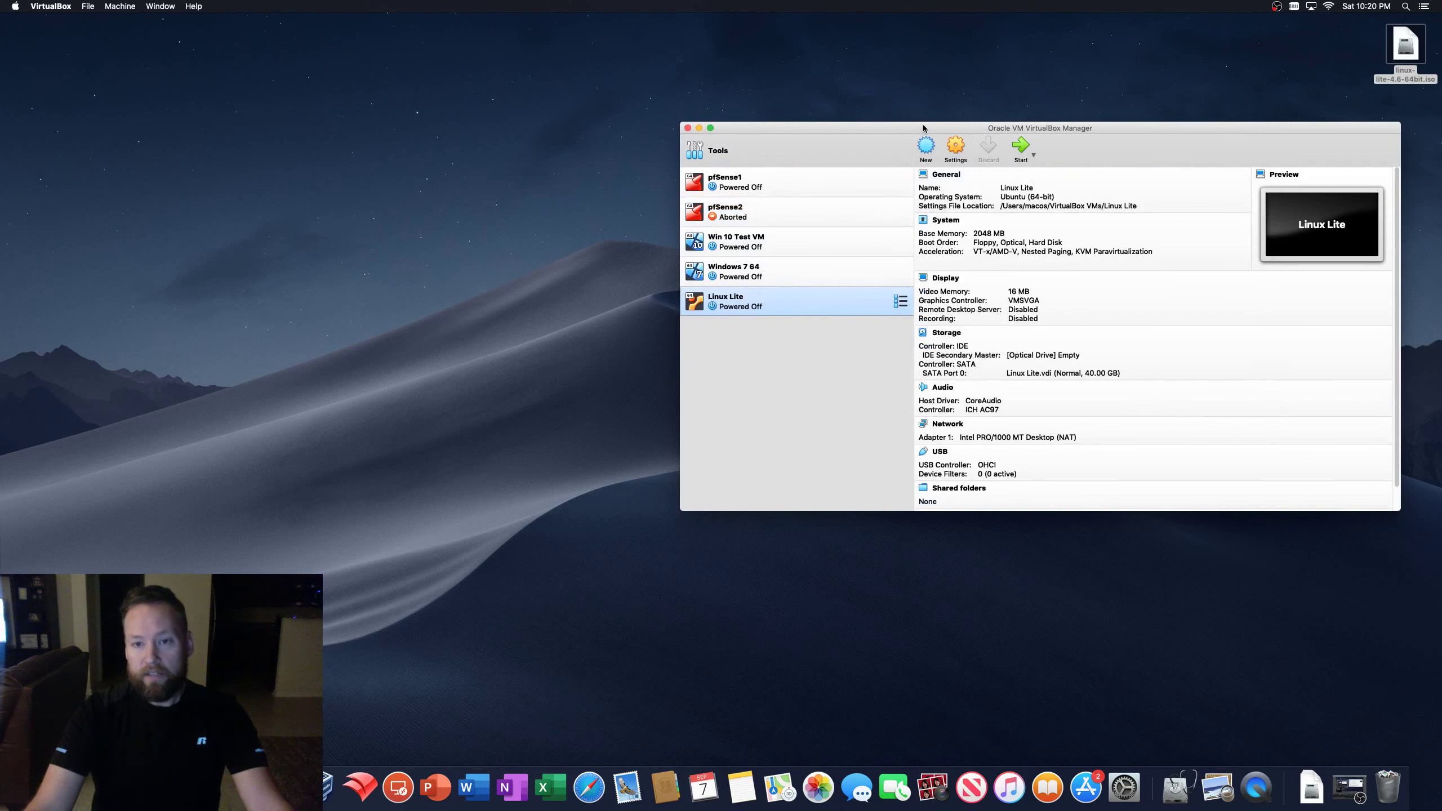
# - Attach linux-lite-4.6-64bit.iso from the Desktop to the optical drive and remove Floppy from the boot order
pyautogui.click(956, 149)
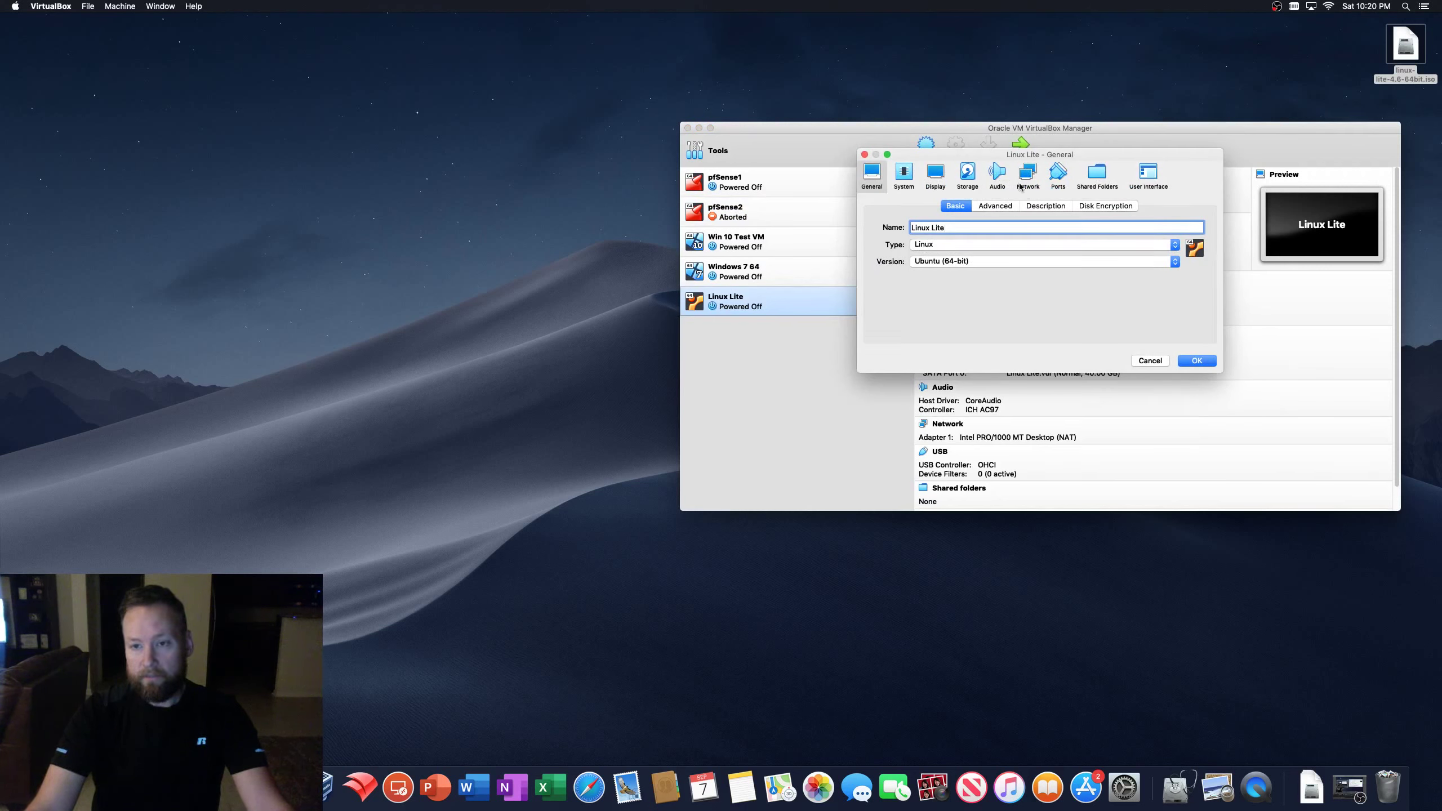
pyautogui.click(967, 173)
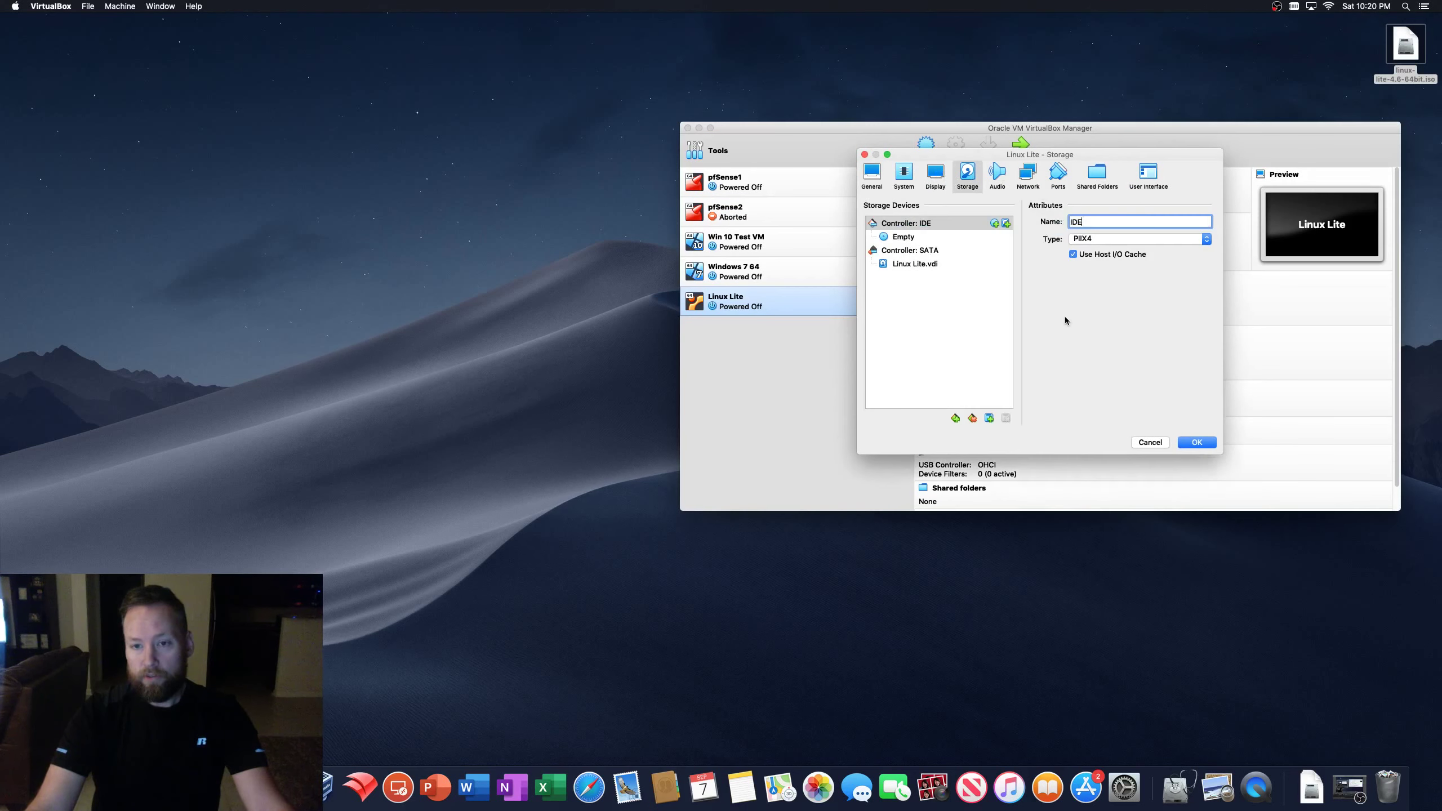
pyautogui.click(903, 237)
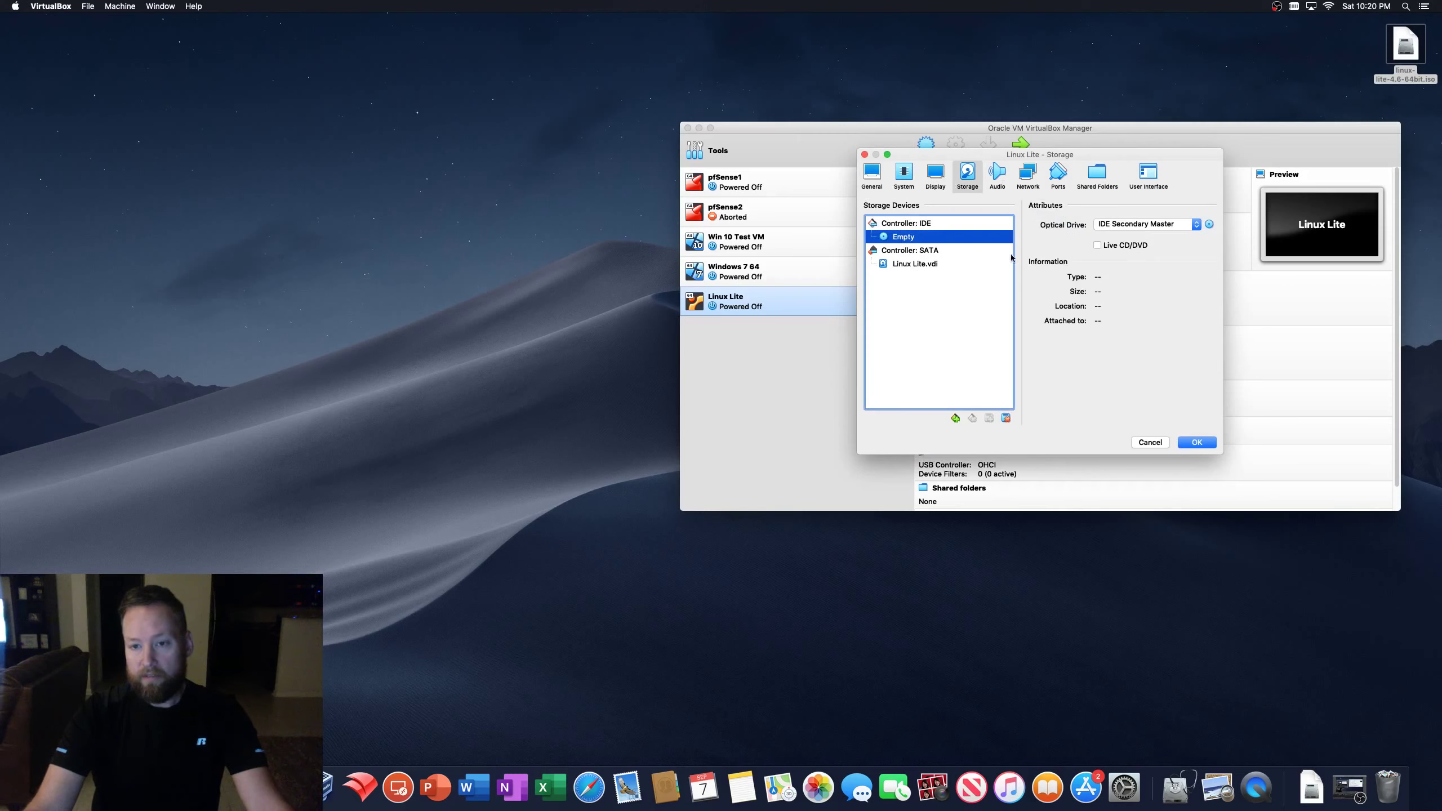
pyautogui.click(1209, 225)
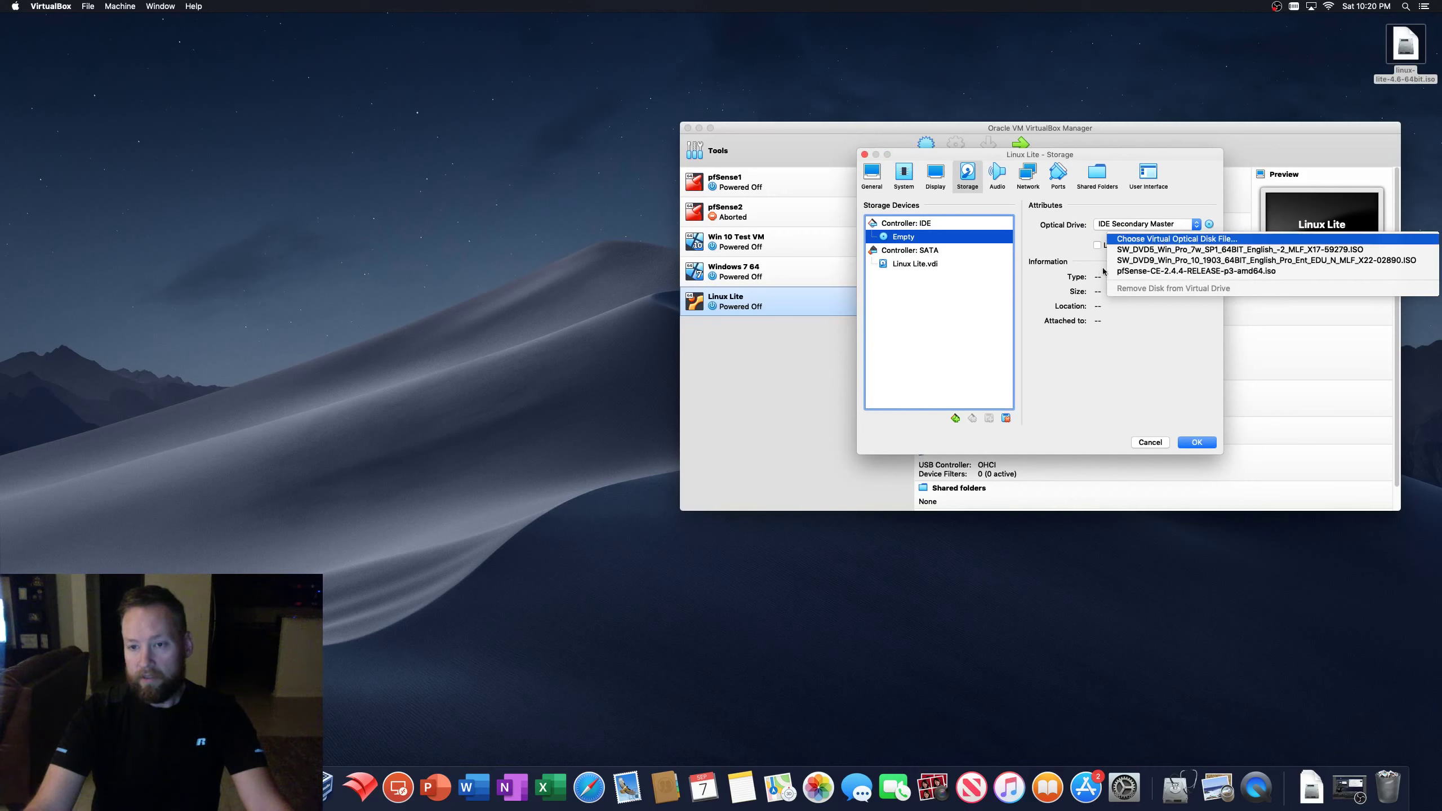
pyautogui.click(1175, 239)
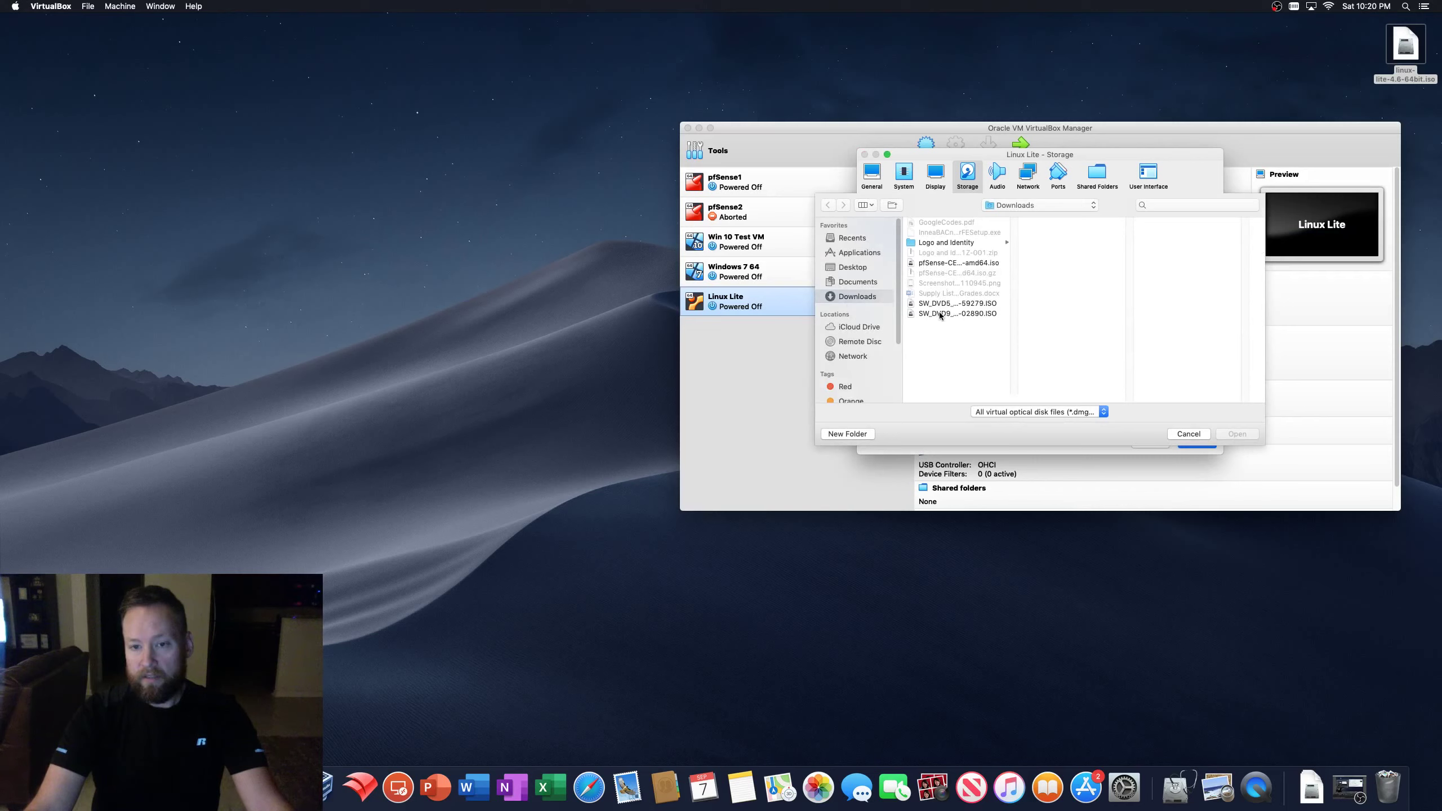
pyautogui.click(860, 269)
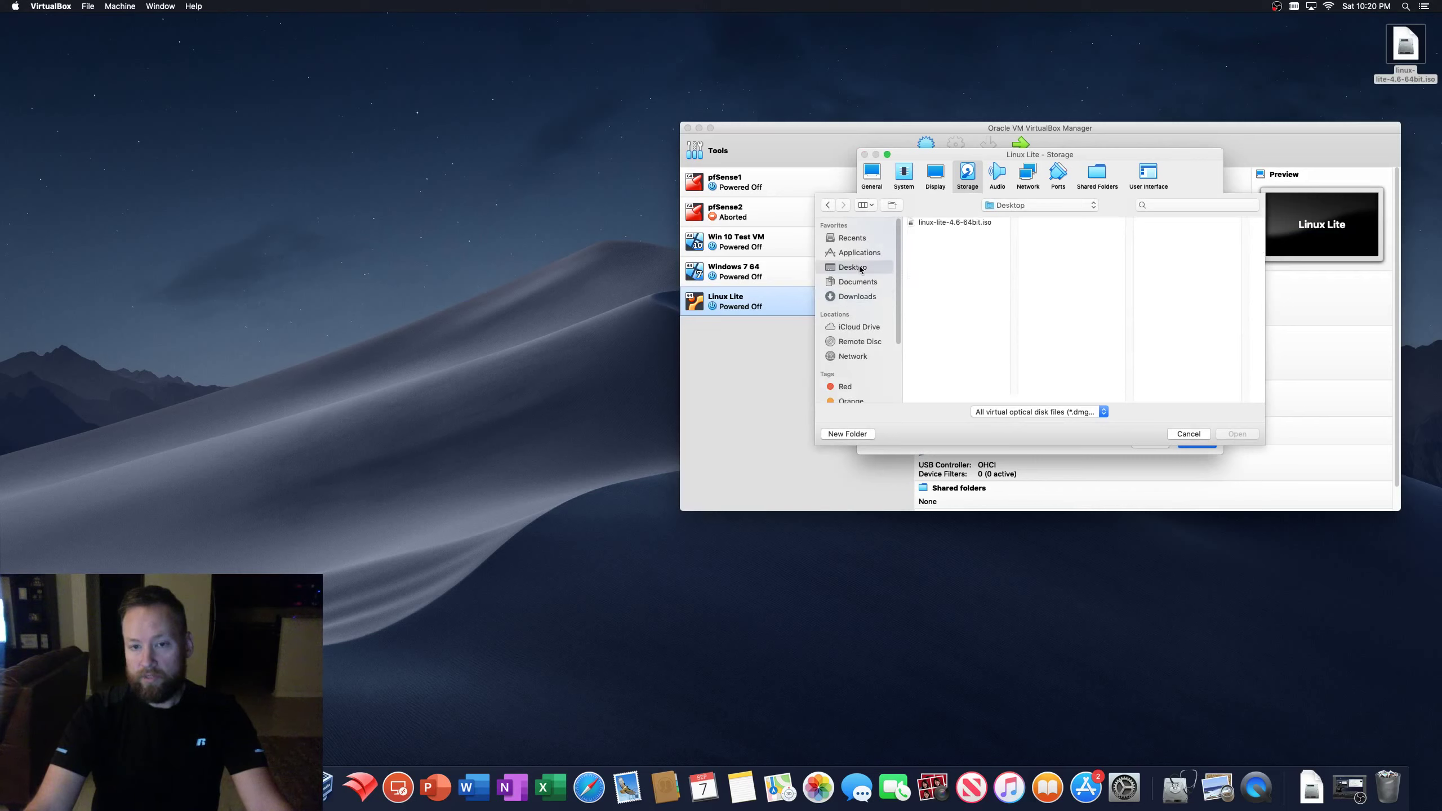
pyautogui.click(937, 223)
pyautogui.click(1241, 434)
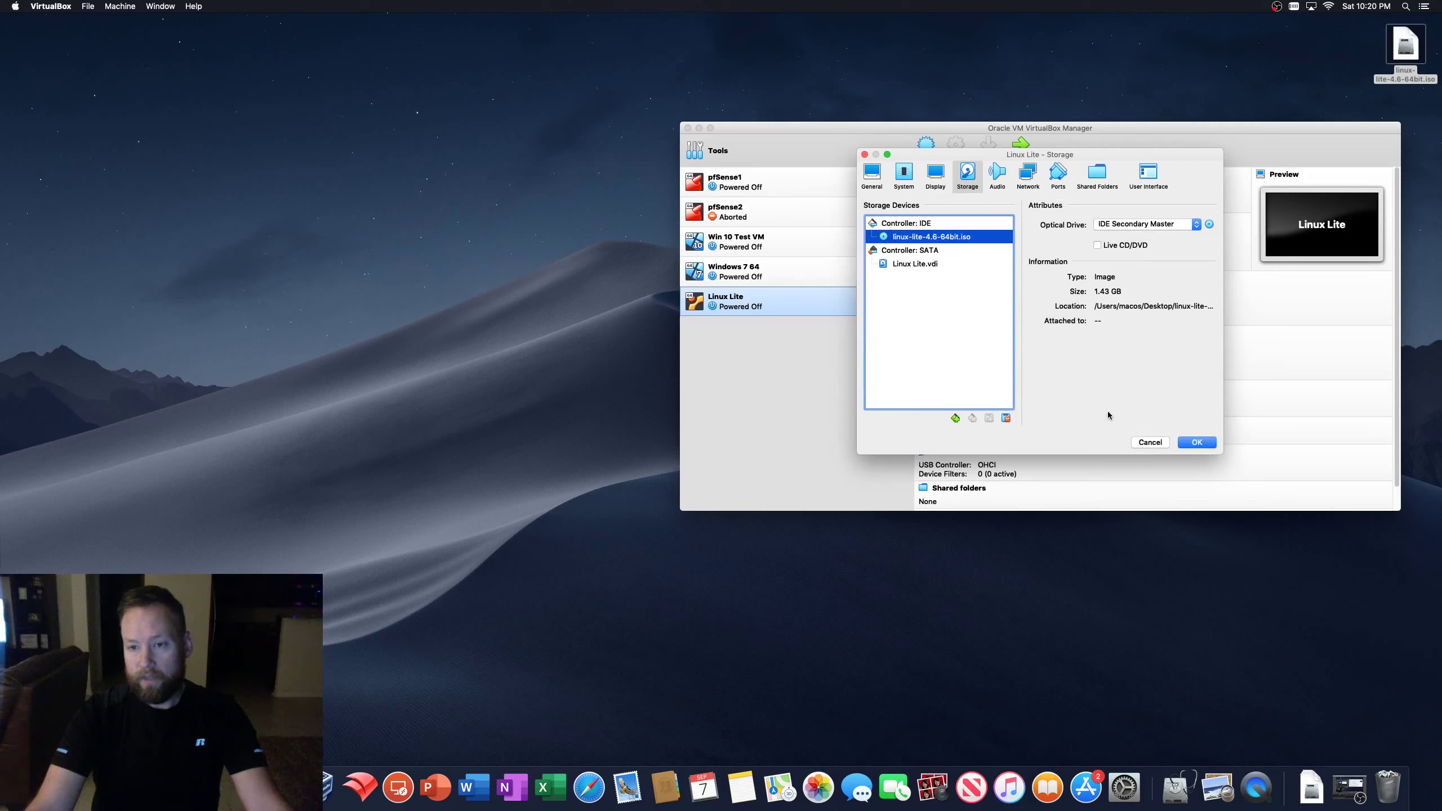
pyautogui.click(904, 174)
pyautogui.click(959, 259)
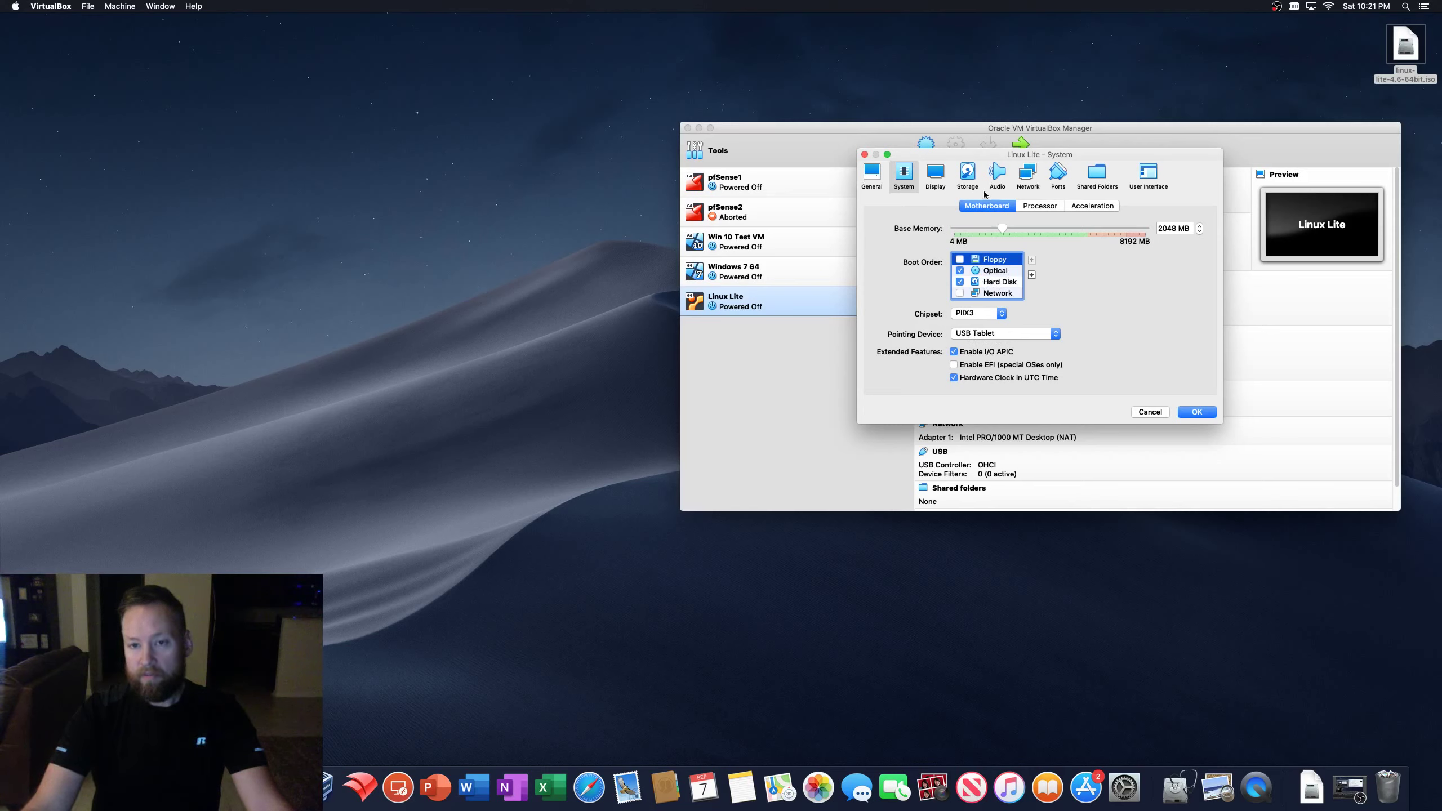
# - Review the General Advanced options, then view the Audio page (CoreAudio, ICH AC97)
pyautogui.click(869, 182)
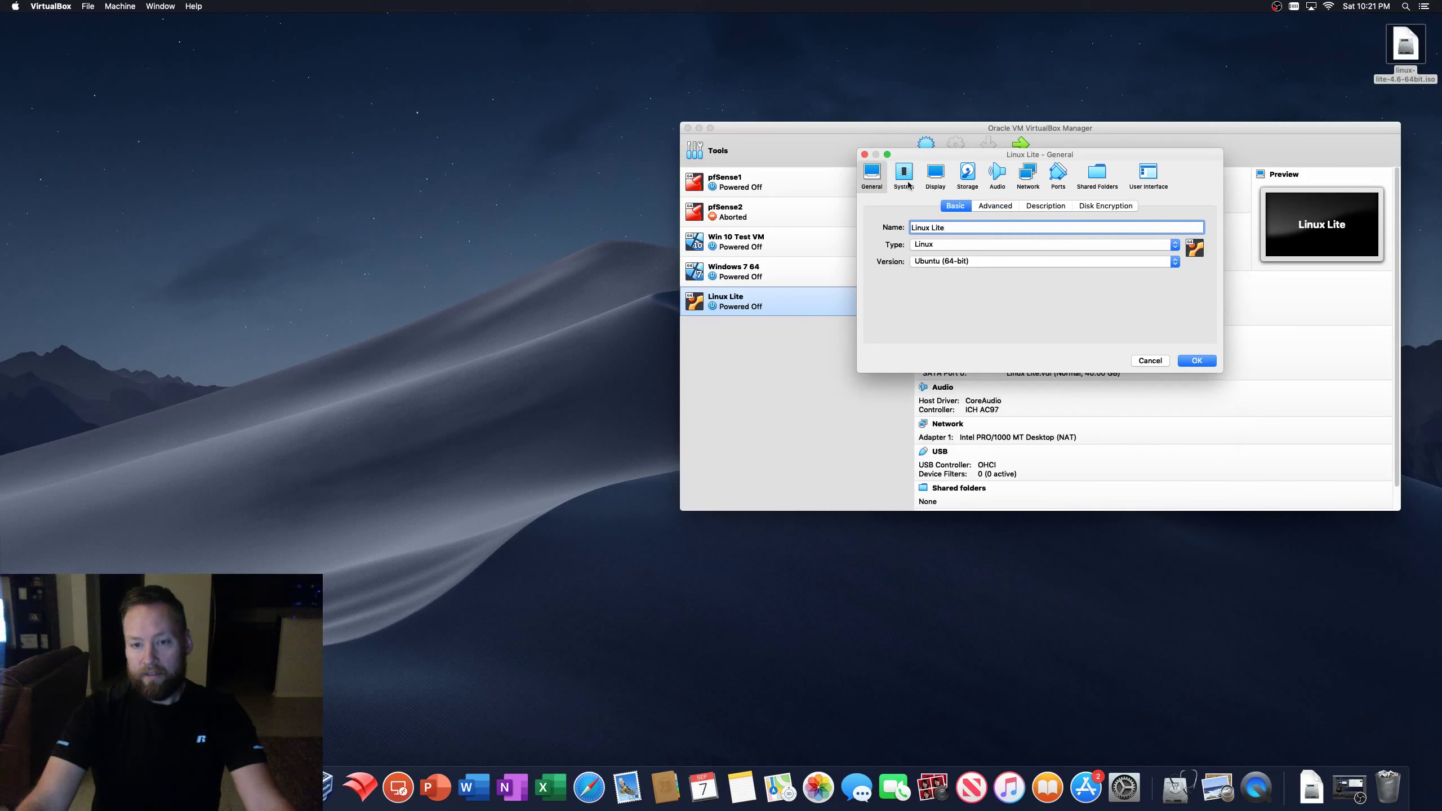
pyautogui.click(997, 209)
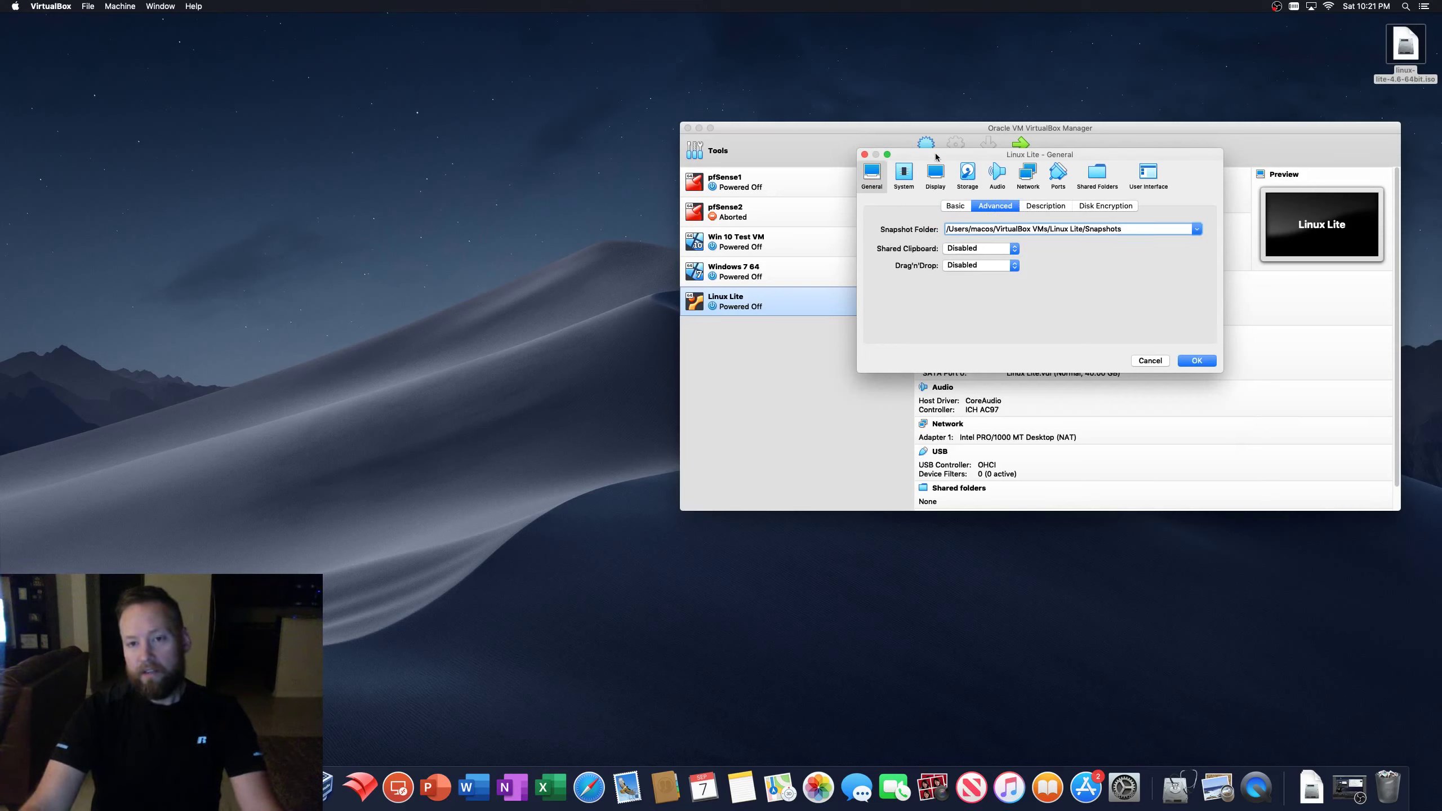
pyautogui.moveTo(941, 156); pyautogui.dragTo(951, 159)
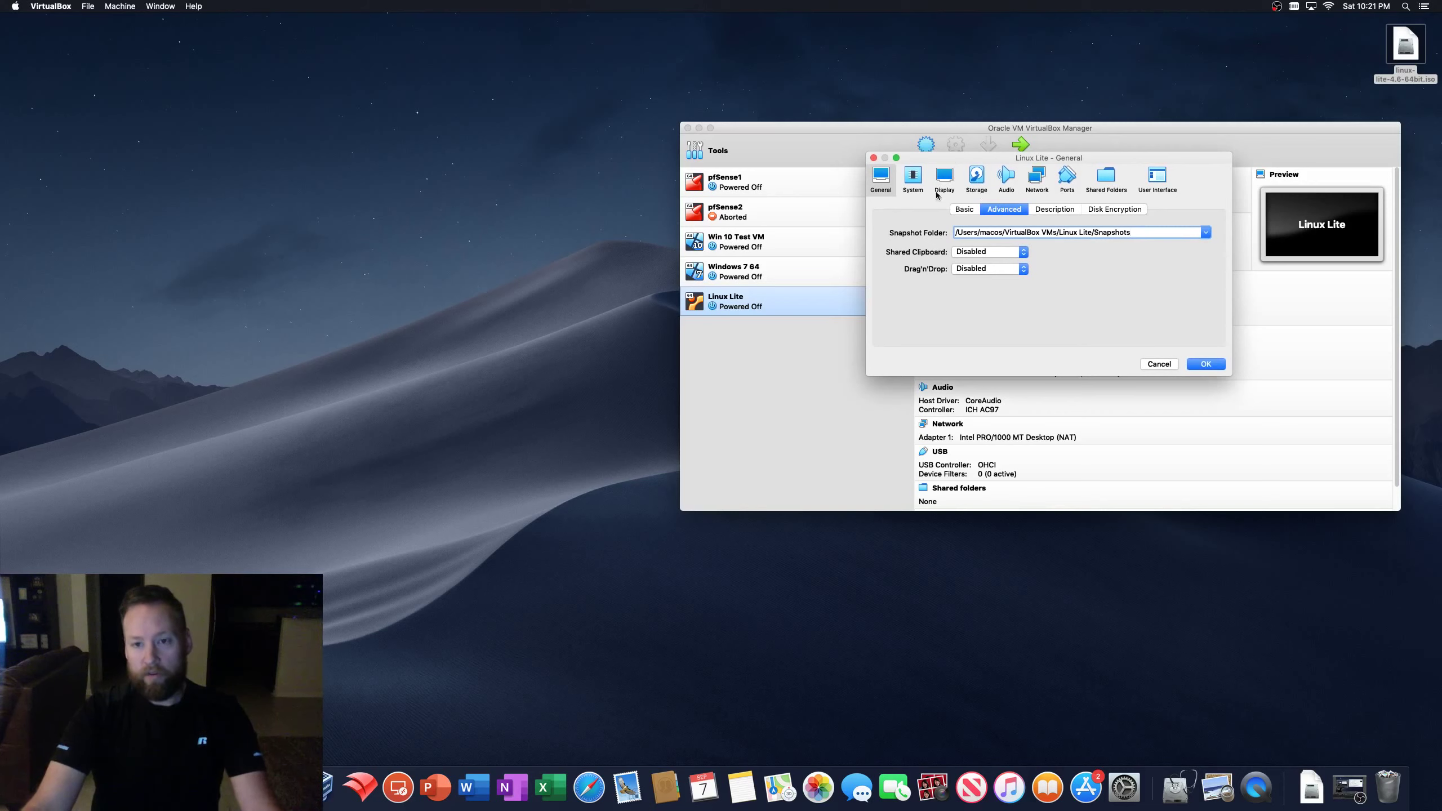
pyautogui.click(1006, 178)
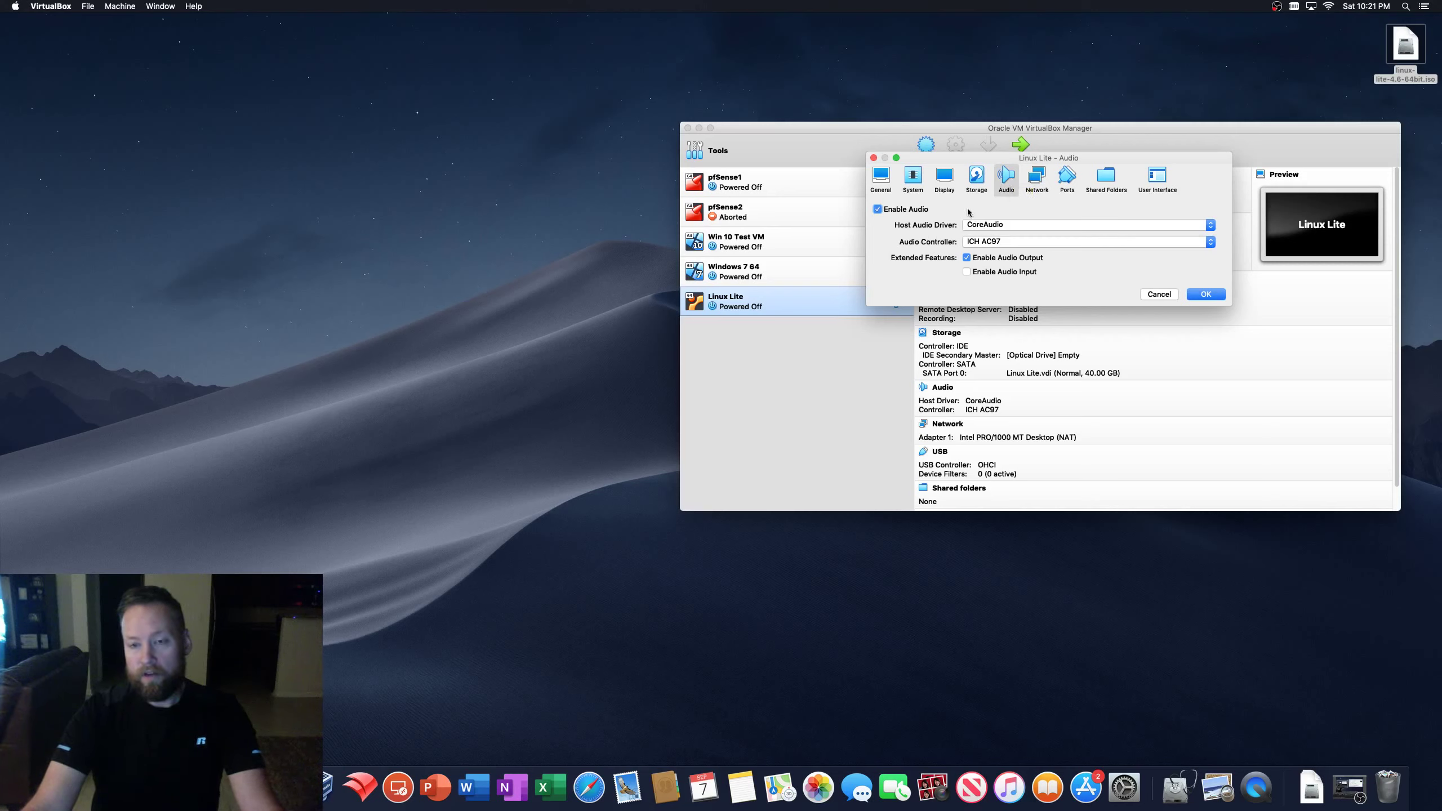
# - Set network Adapter 1 to Bridged Adapter on en1: Wi-Fi (AirPort)
pyautogui.click(1038, 178)
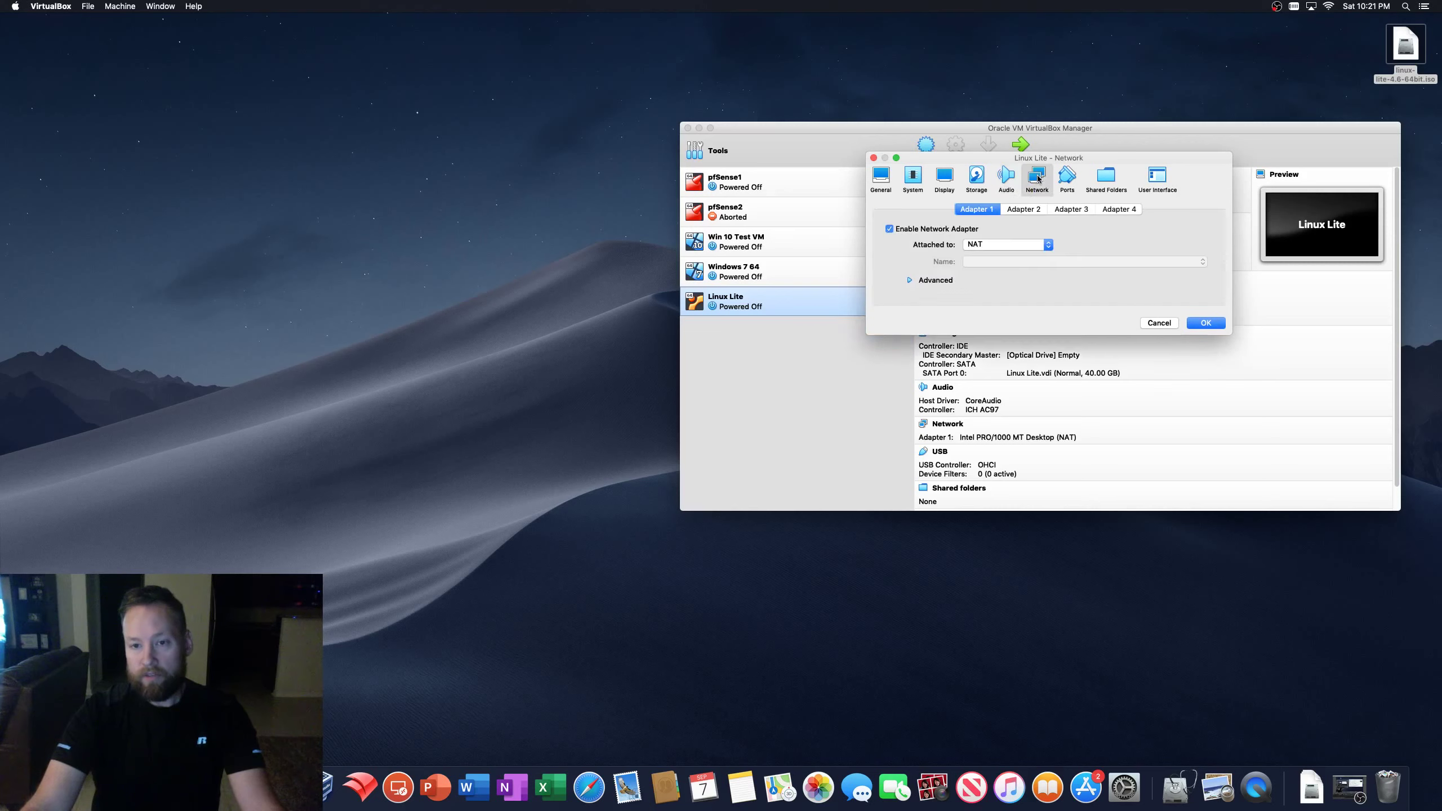
pyautogui.click(1033, 248)
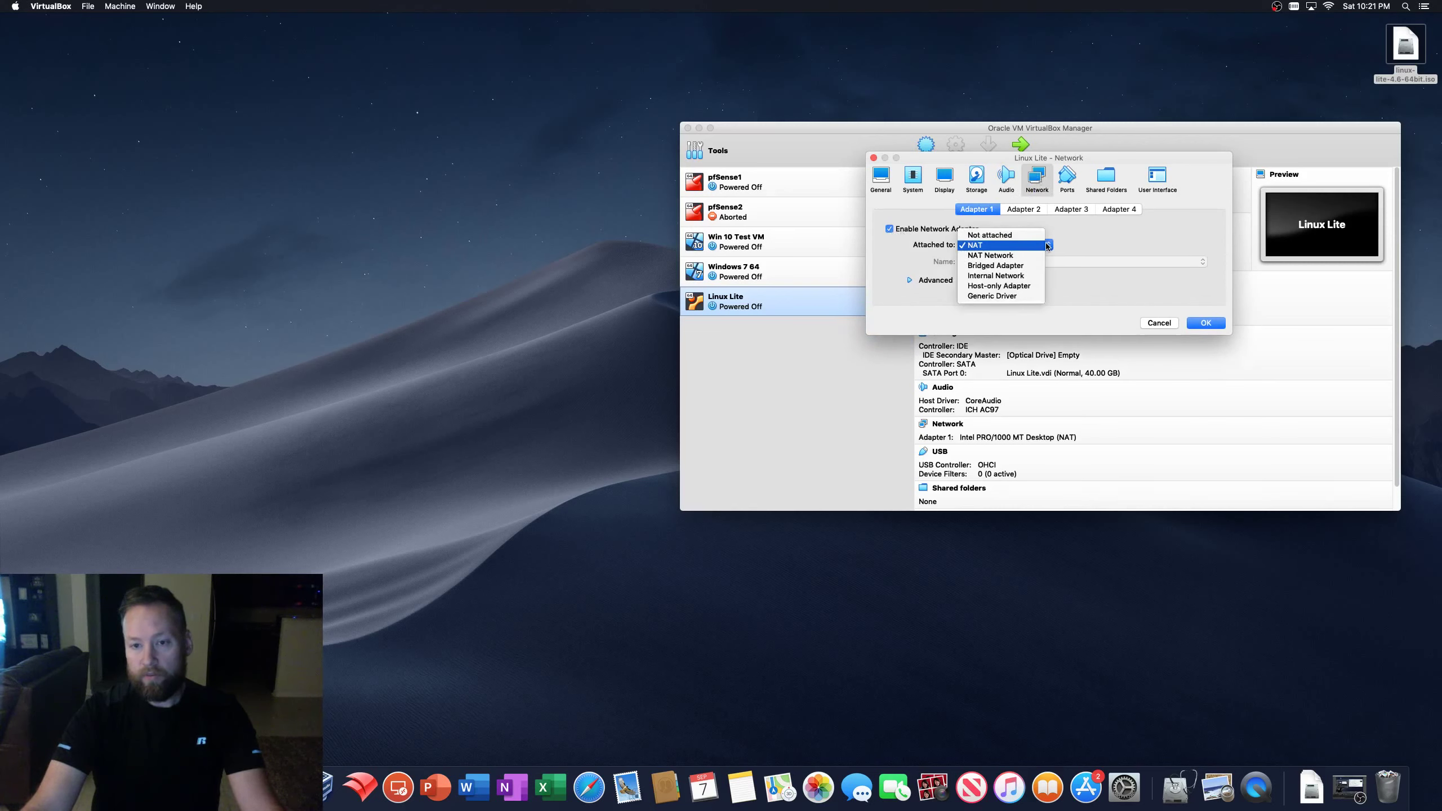
pyautogui.click(1020, 266)
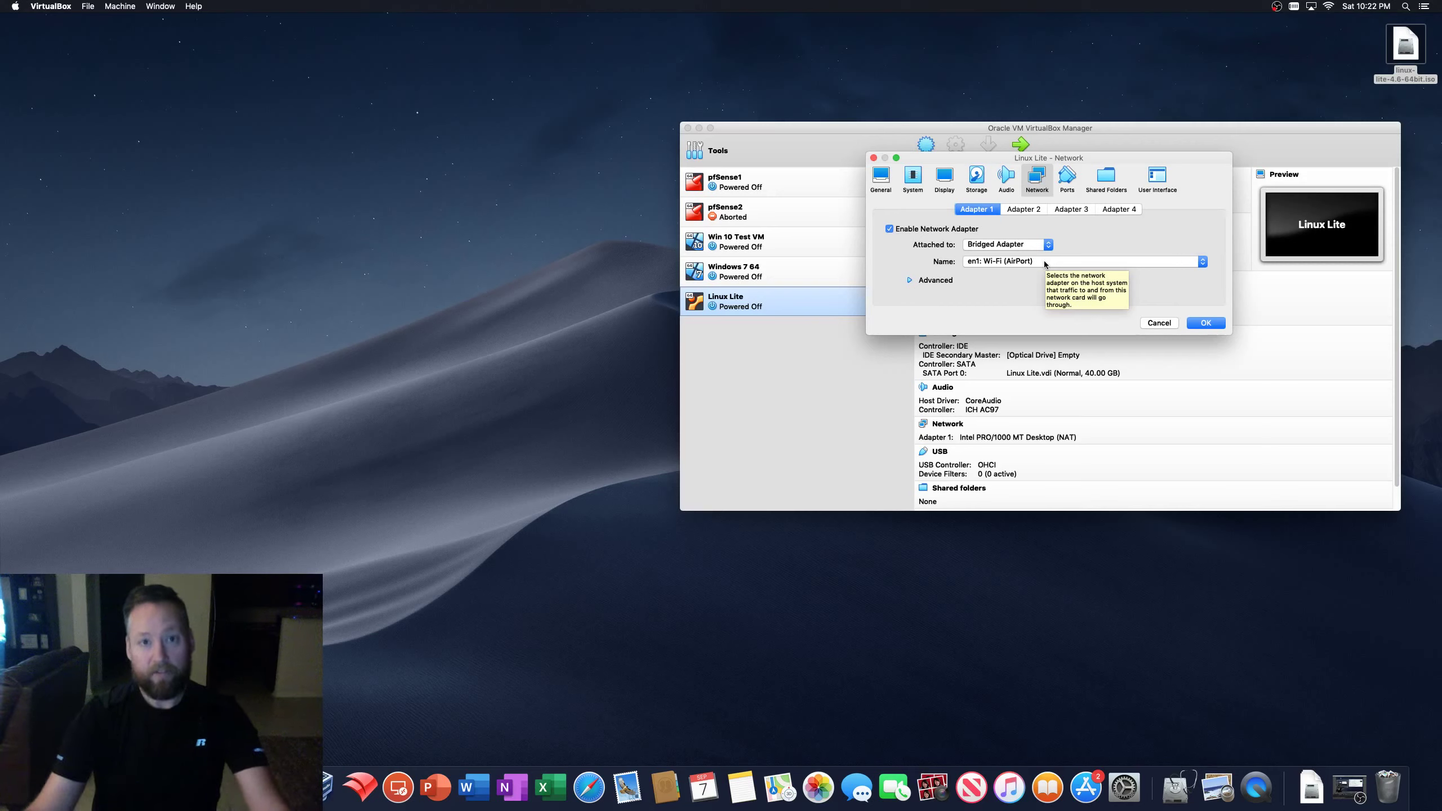
# - Look over the Shared Folders, User Interface, Display and System pages, then save the settings with OK
pyautogui.click(1105, 179)
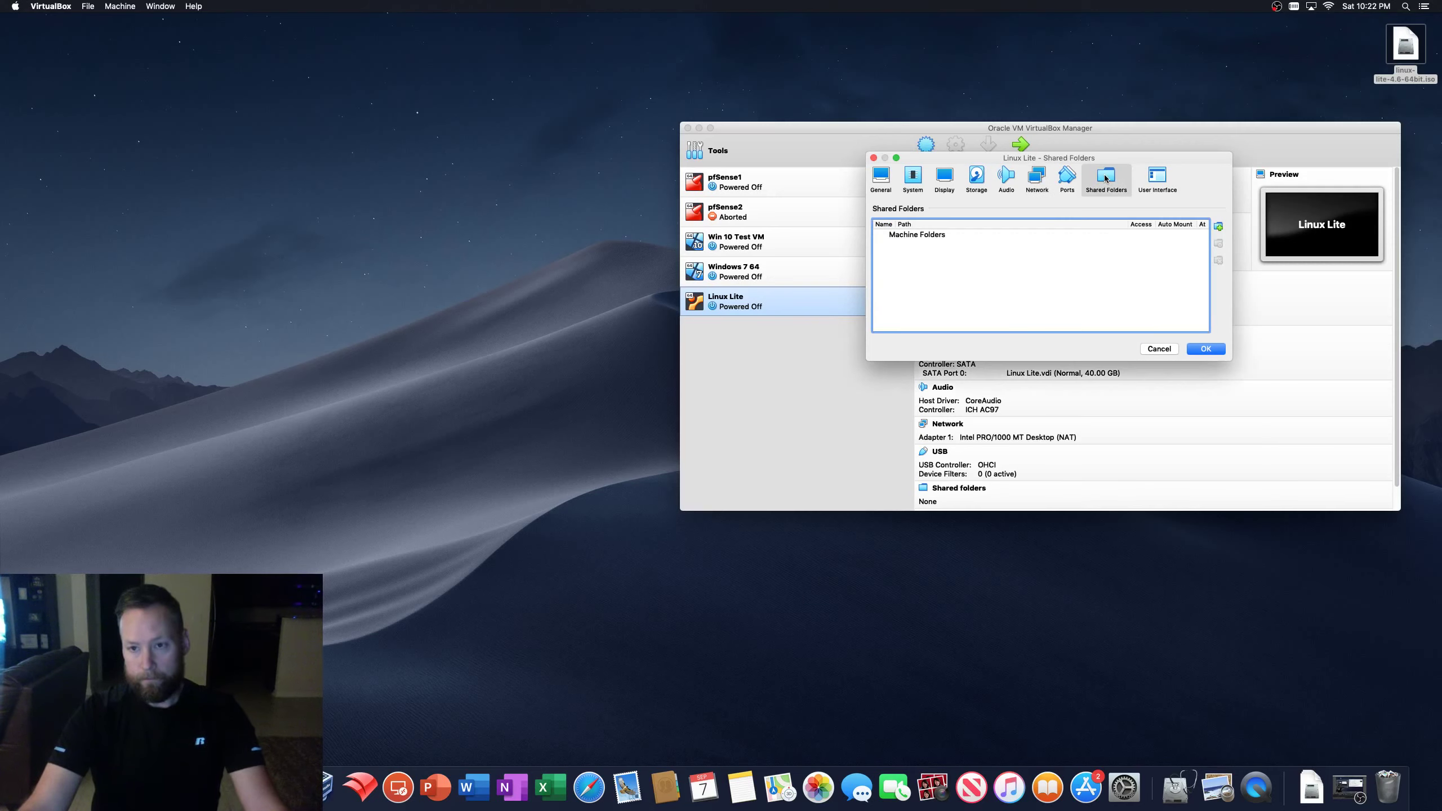
pyautogui.click(1157, 178)
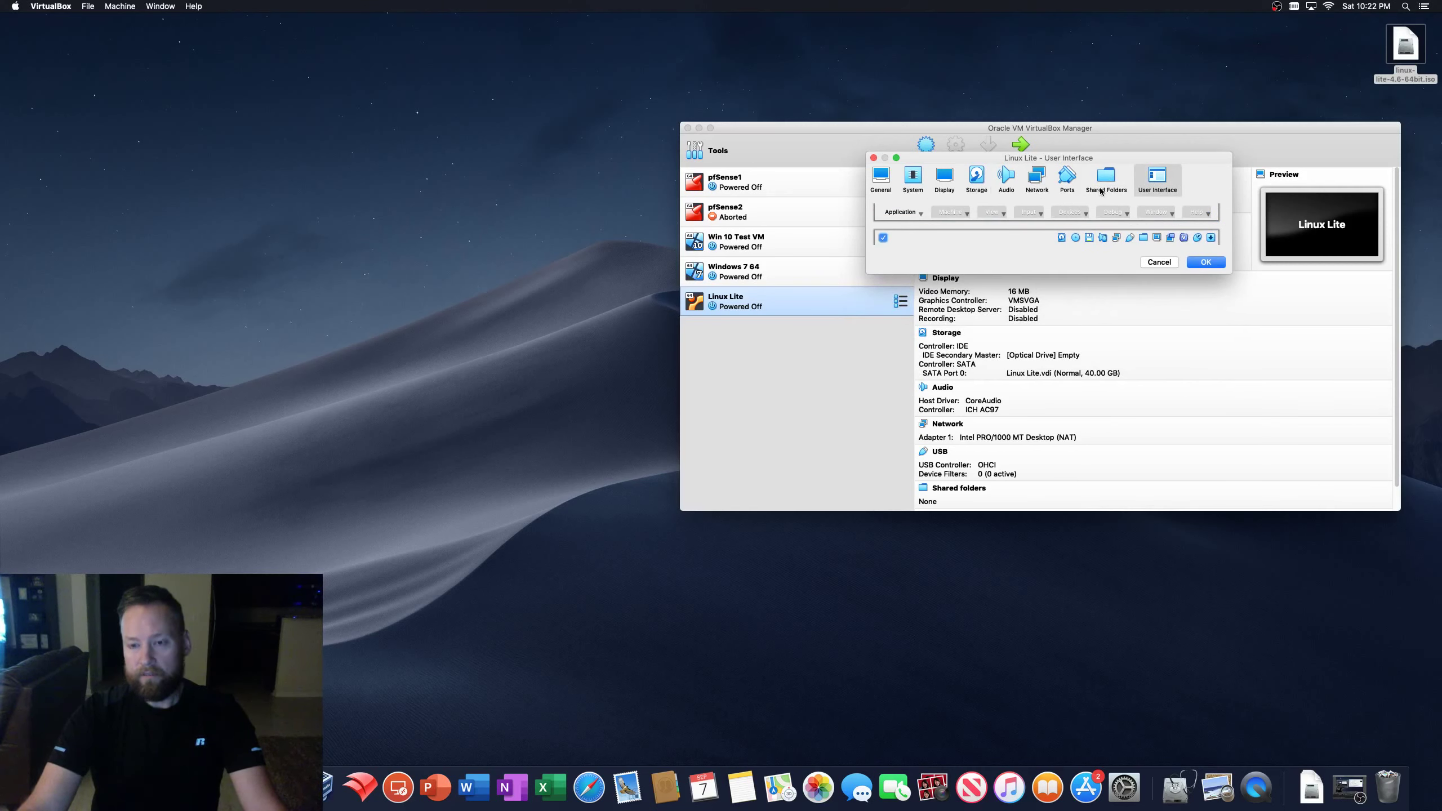
pyautogui.click(945, 177)
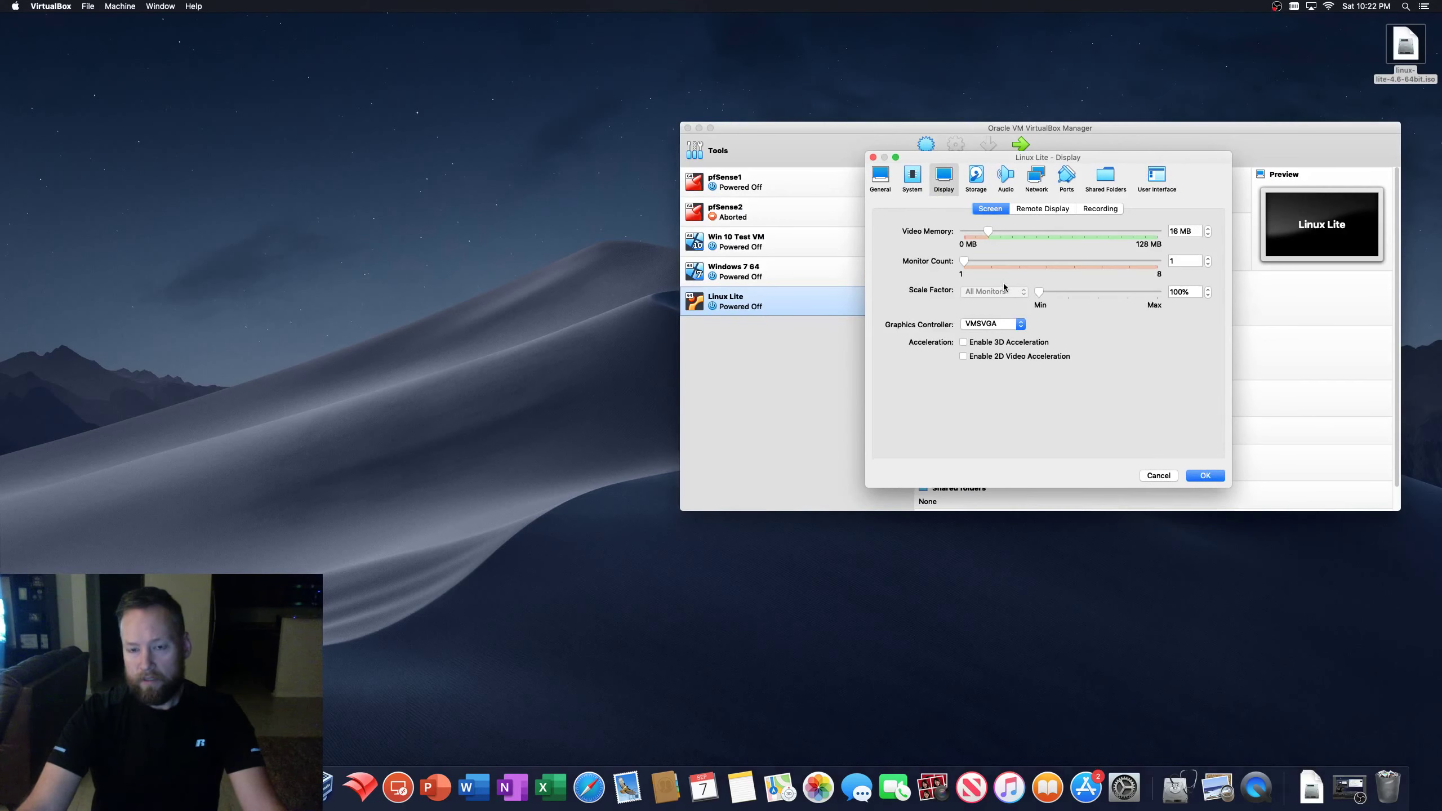
pyautogui.click(911, 180)
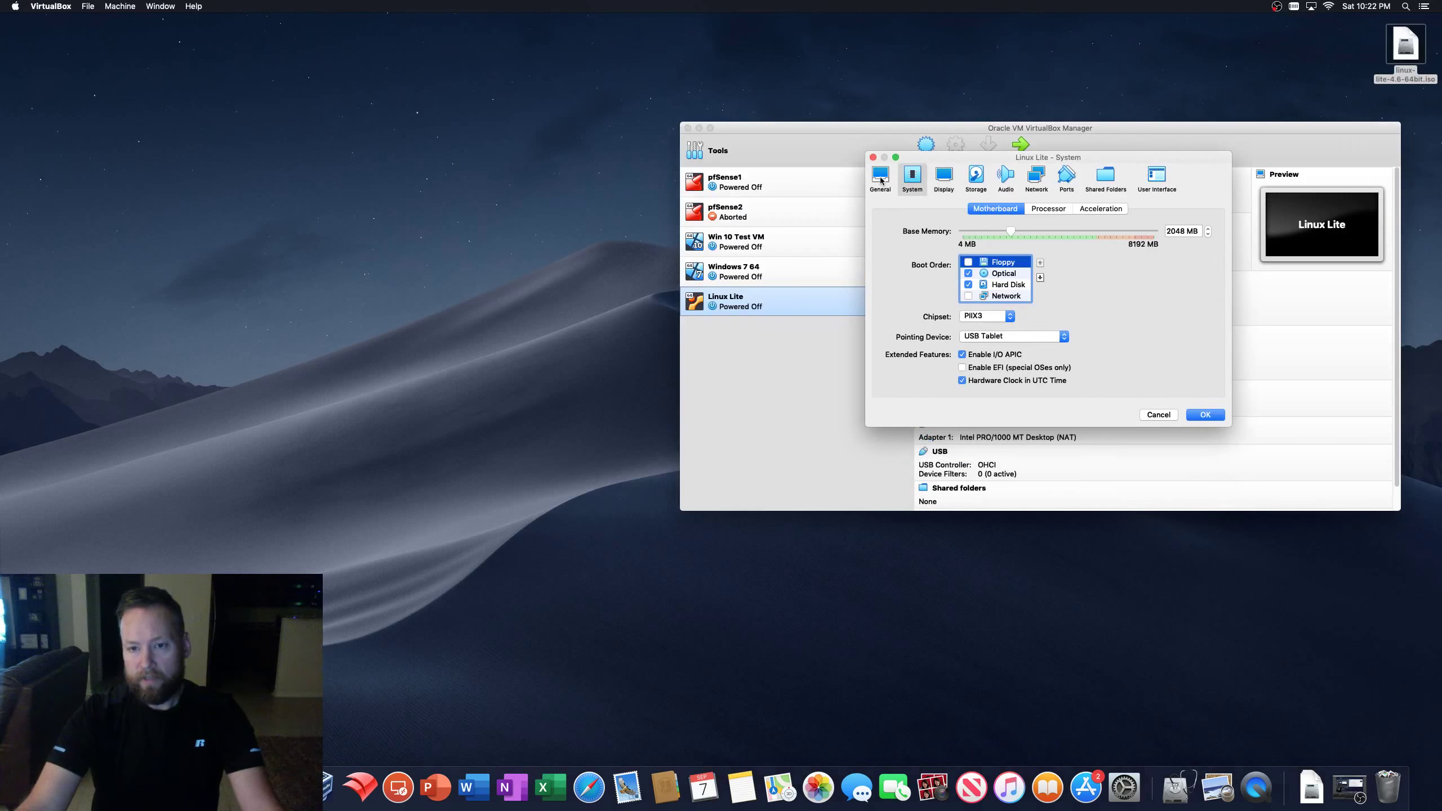
pyautogui.click(880, 180)
pyautogui.click(1203, 364)
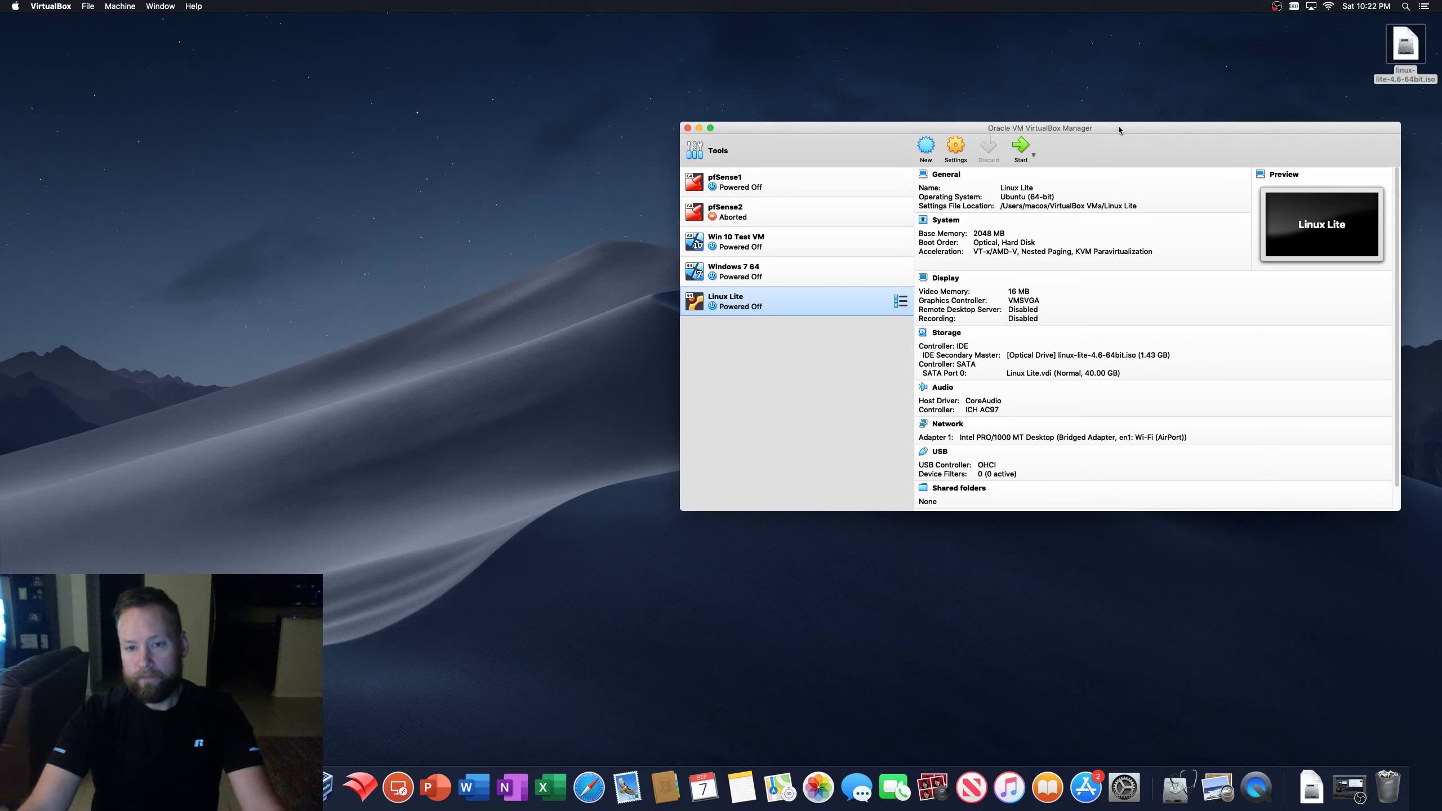
# - Start the Linux Lite VM and move and enlarge its window
pyautogui.click(1022, 147)
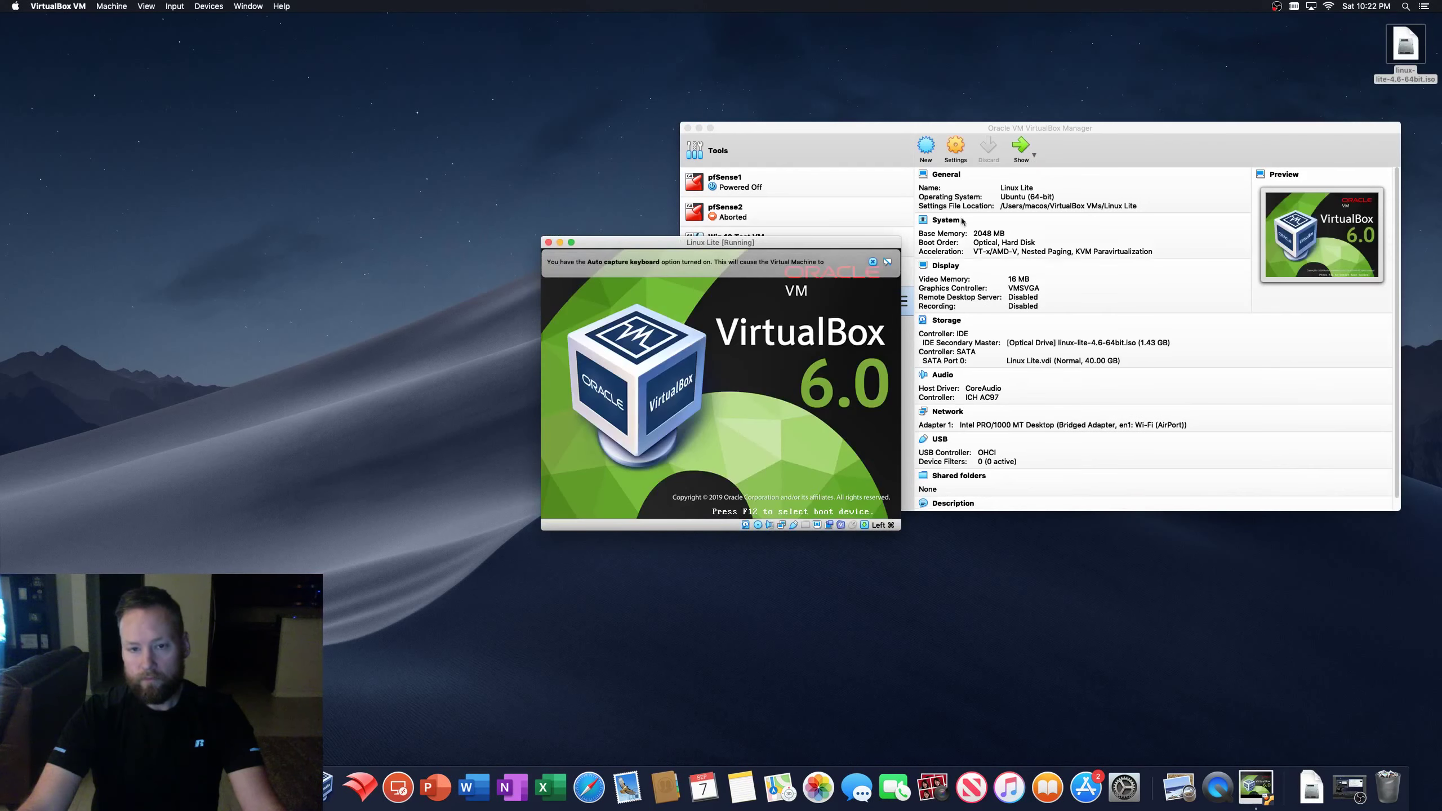
pyautogui.click(699, 128)
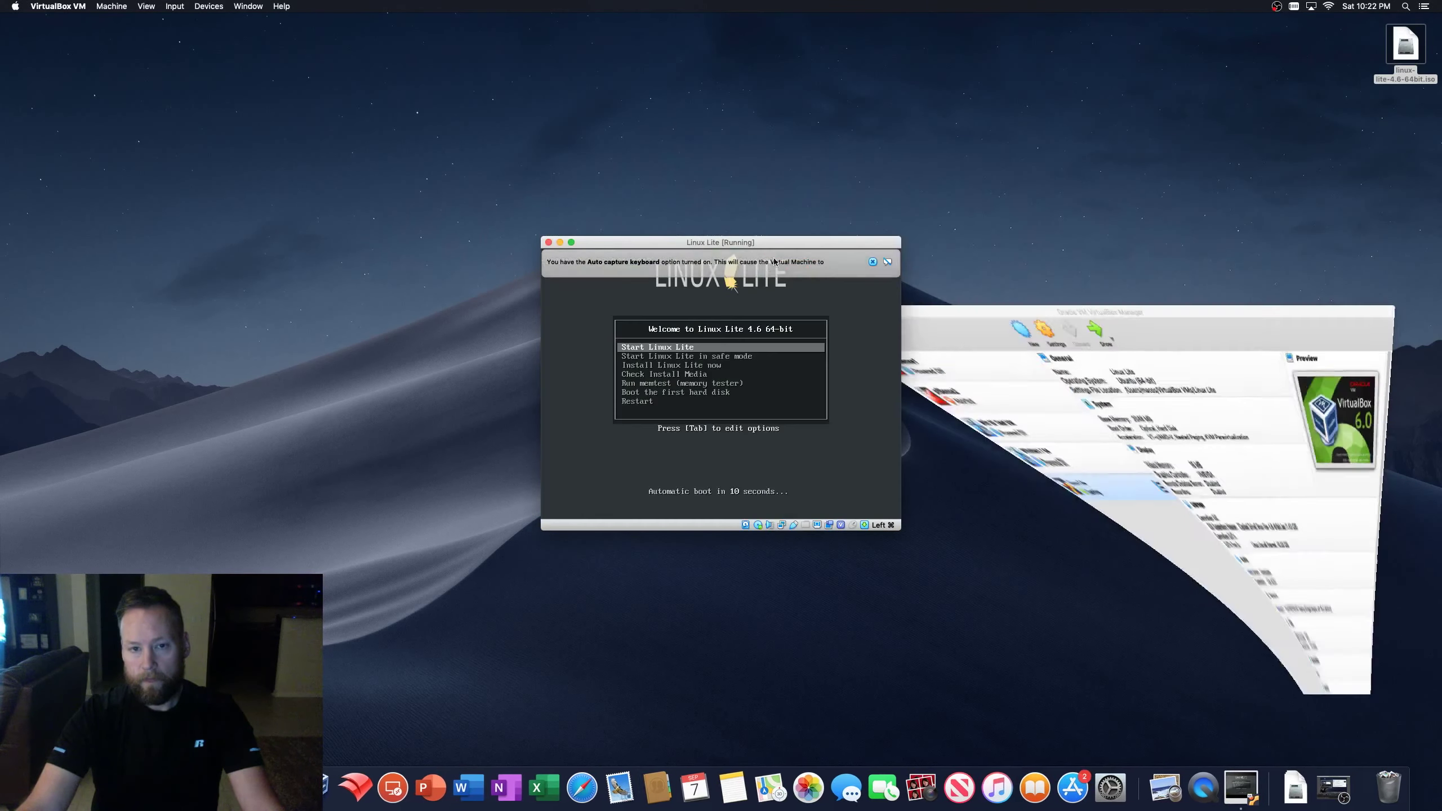
pyautogui.moveTo(803, 246); pyautogui.dragTo(893, 143)
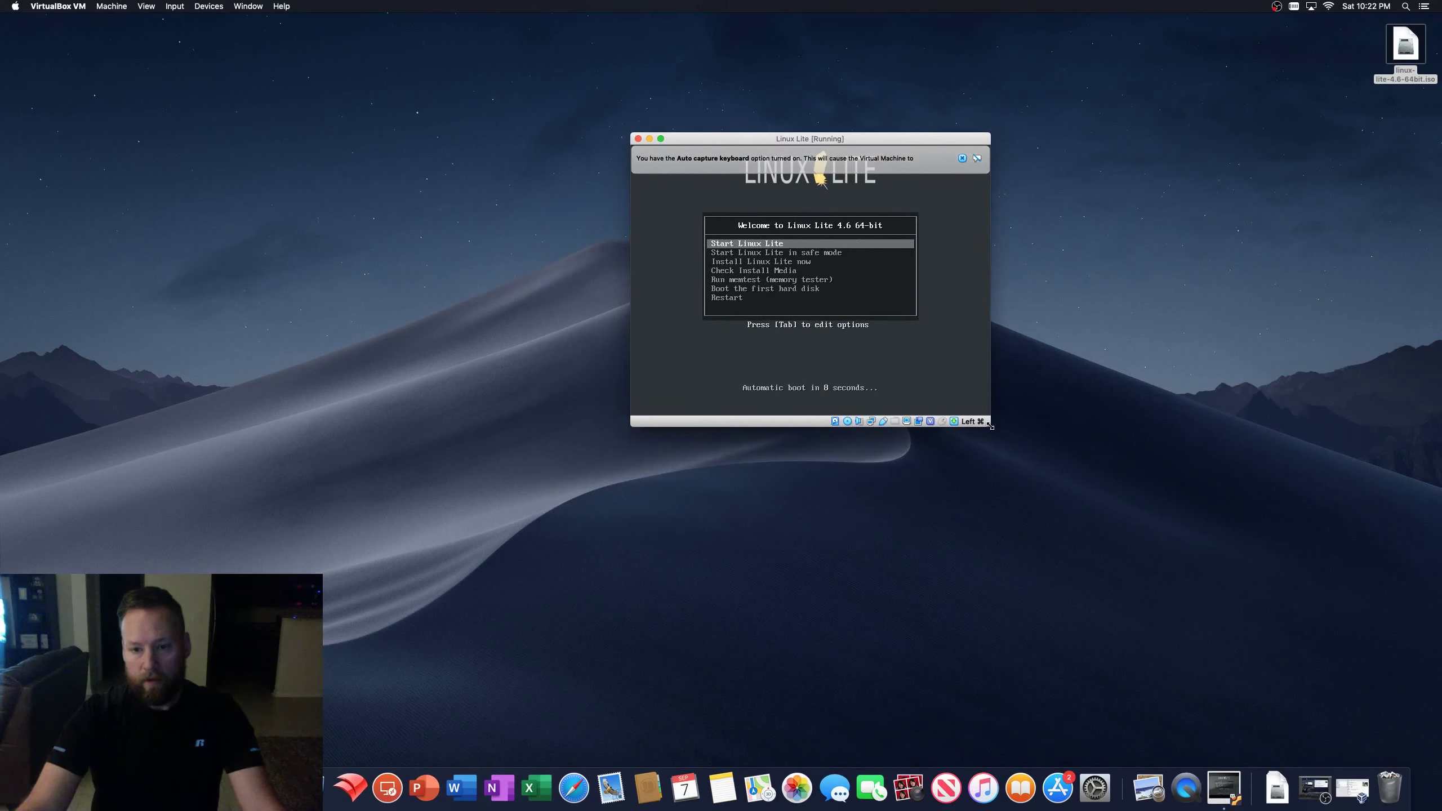
pyautogui.moveTo(989, 426); pyautogui.dragTo(1360, 711)
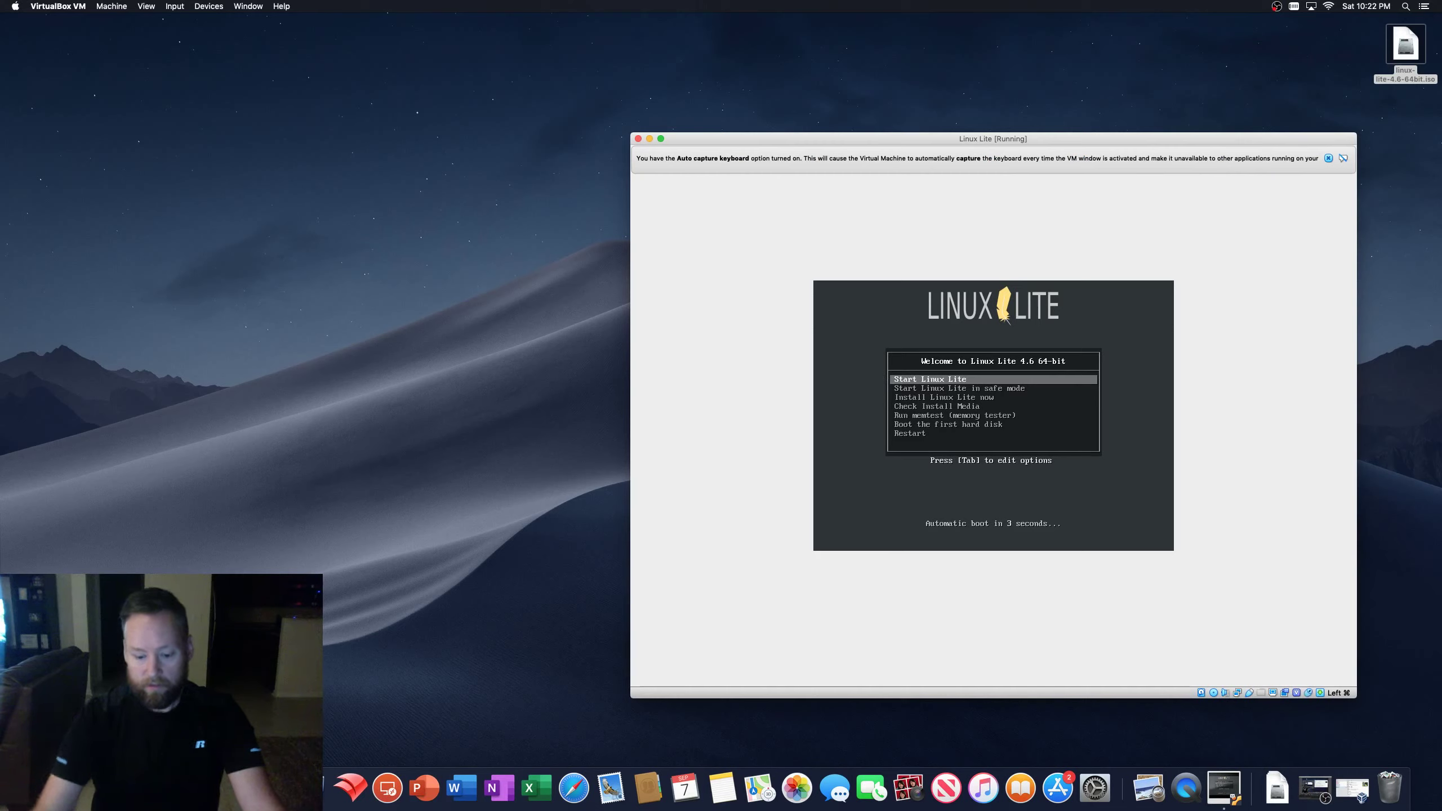
# - Boot 'Install Linux Lite now' from the boot menu and dismiss the keyboard and pointer notices
pyautogui.press('Down')
pyautogui.press('Down')
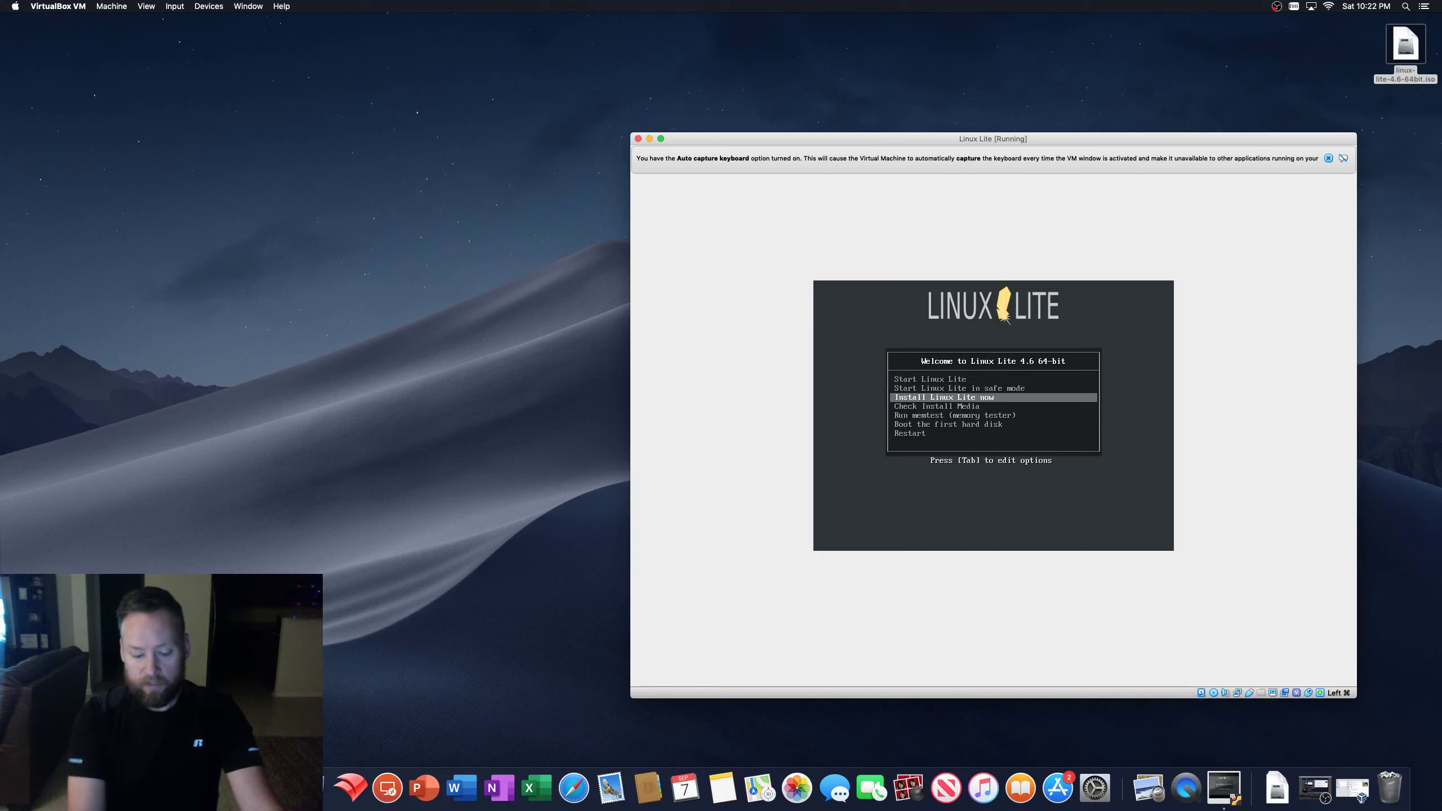
pyautogui.press('Return')
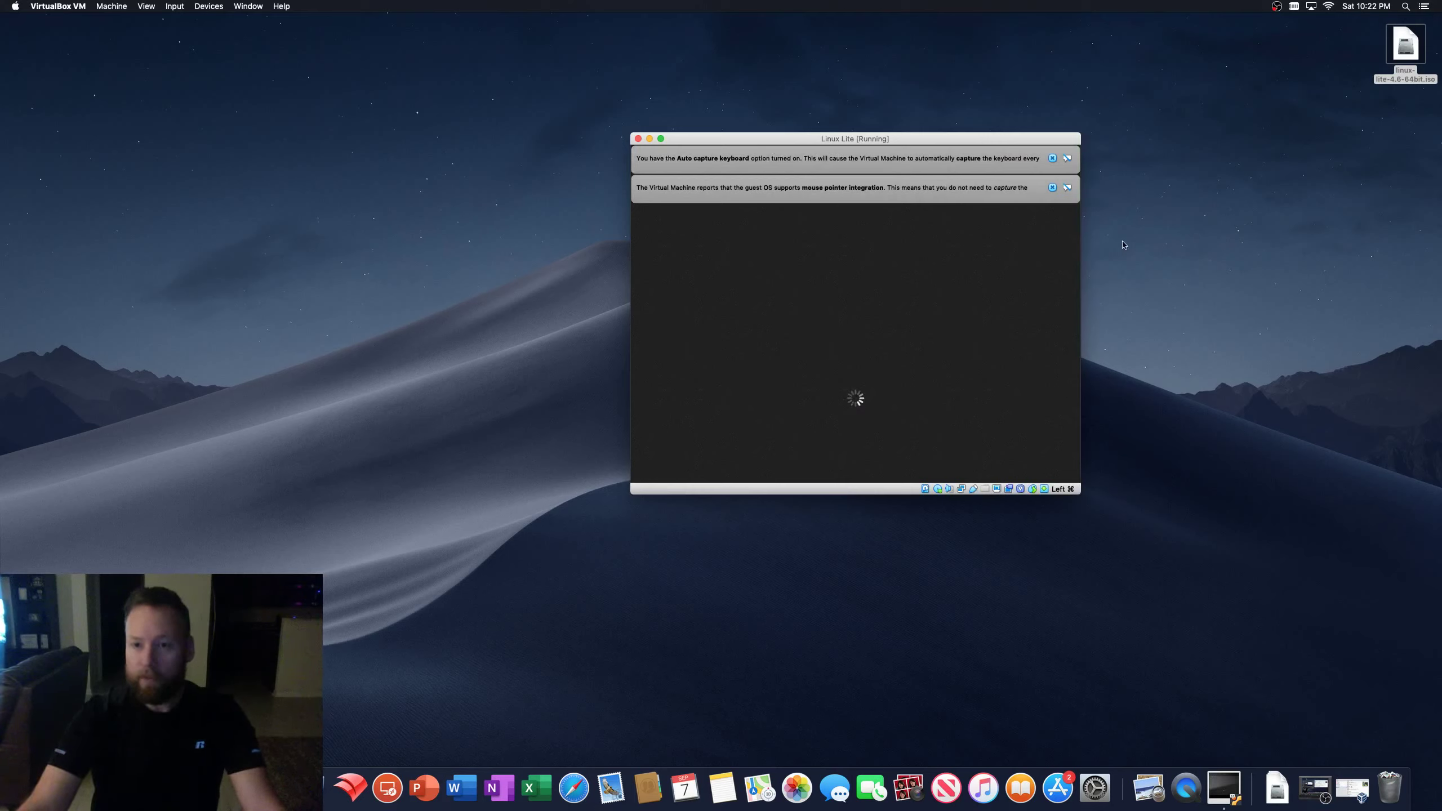
pyautogui.click(1052, 188)
pyautogui.click(1053, 157)
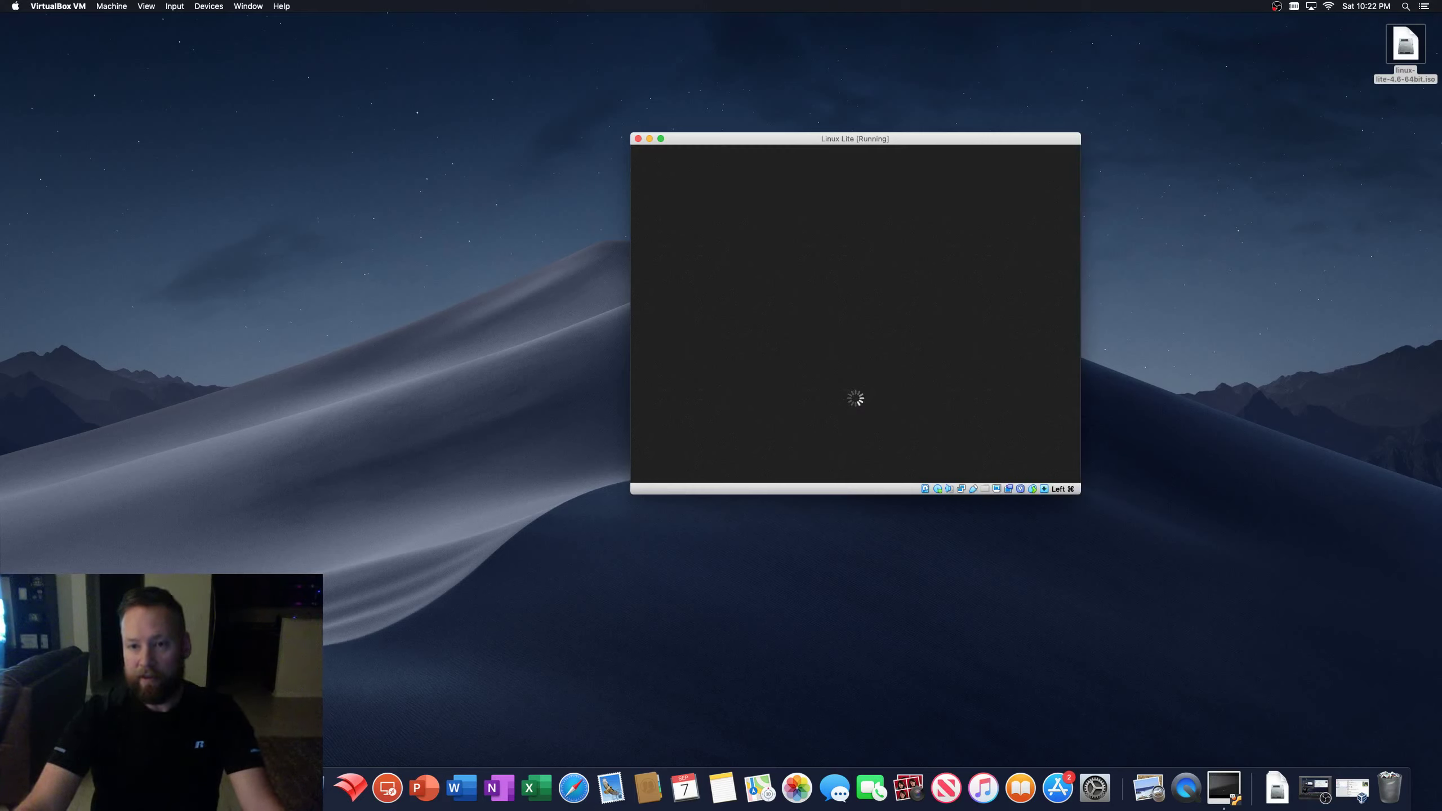
# - Reposition the VM window while the installer loads to its Welcome language page
pyautogui.moveTo(1022, 142); pyautogui.dragTo(1110, 151)
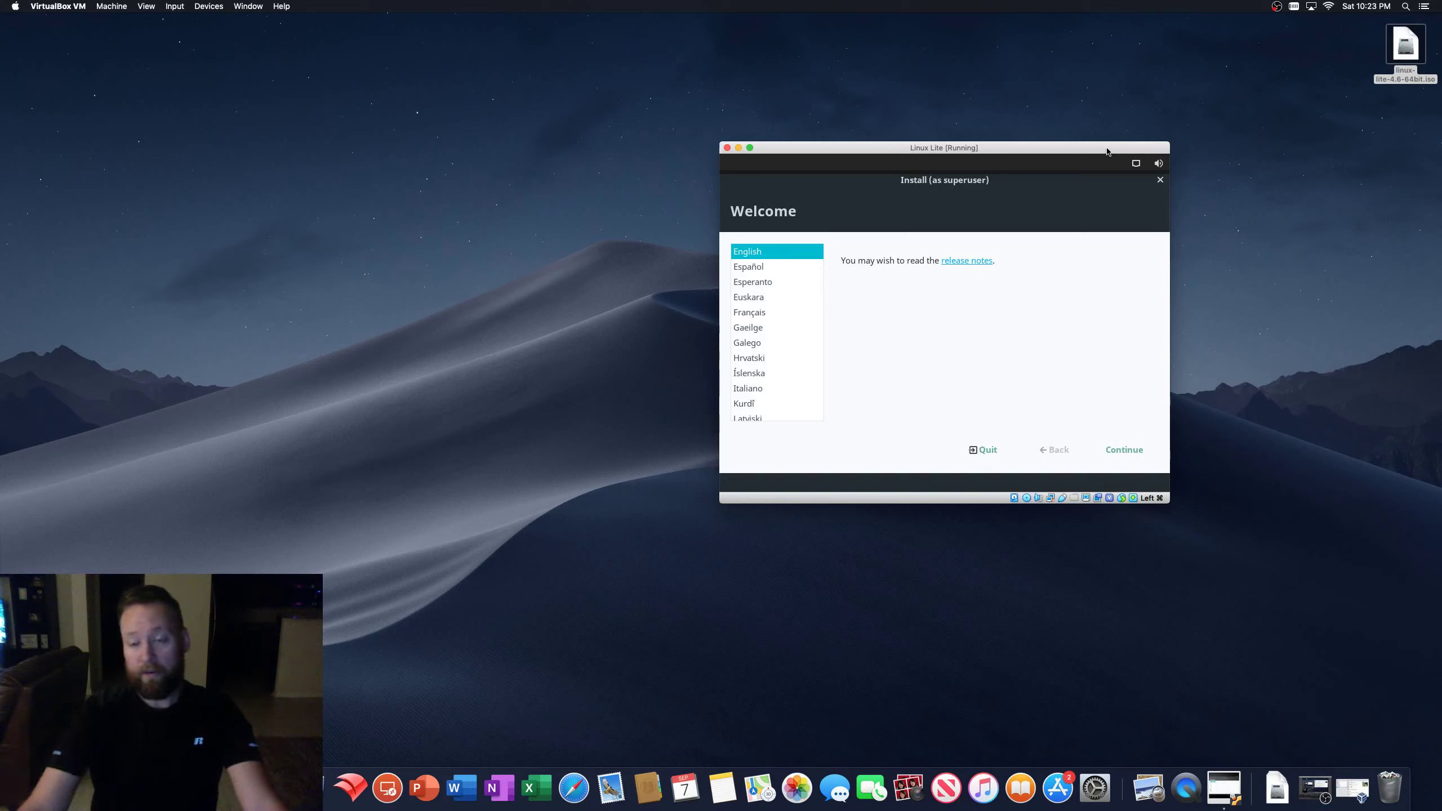
# - Continue with English and the English (US) keyboard, enable third-party software installation, and proceed
pyautogui.moveTo(1074, 149); pyautogui.dragTo(1116, 114)
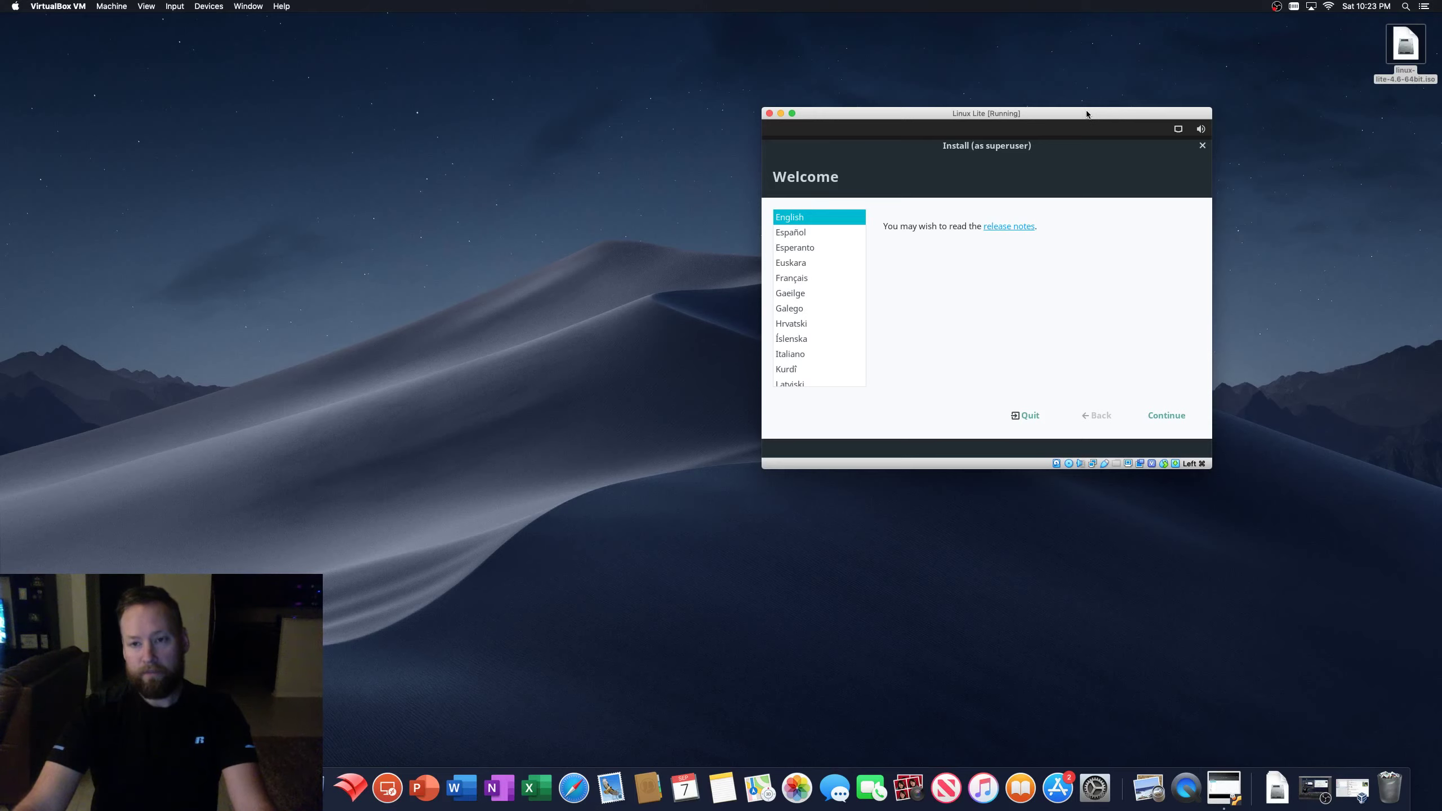
pyautogui.moveTo(1086, 114); pyautogui.dragTo(1087, 115)
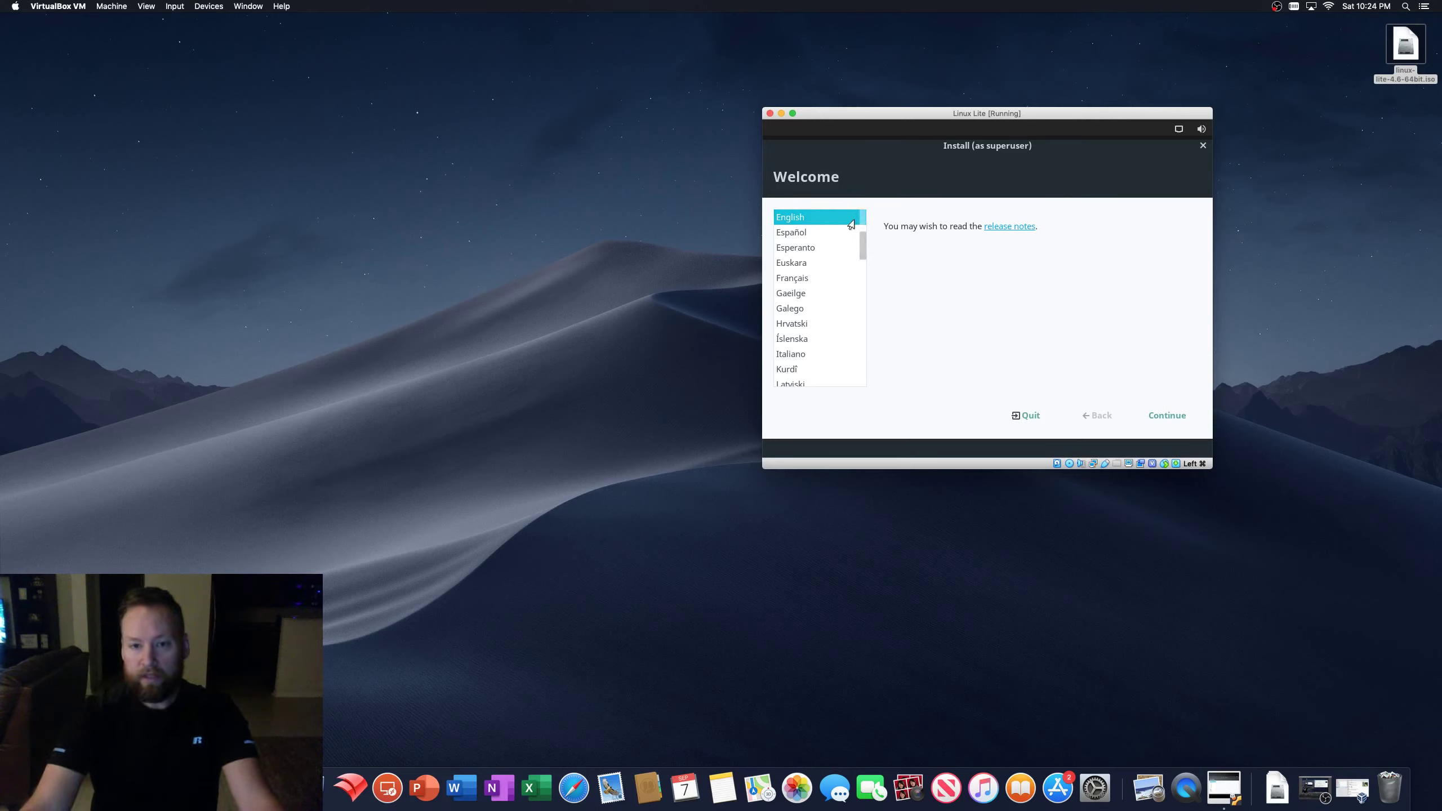
pyautogui.click(1160, 418)
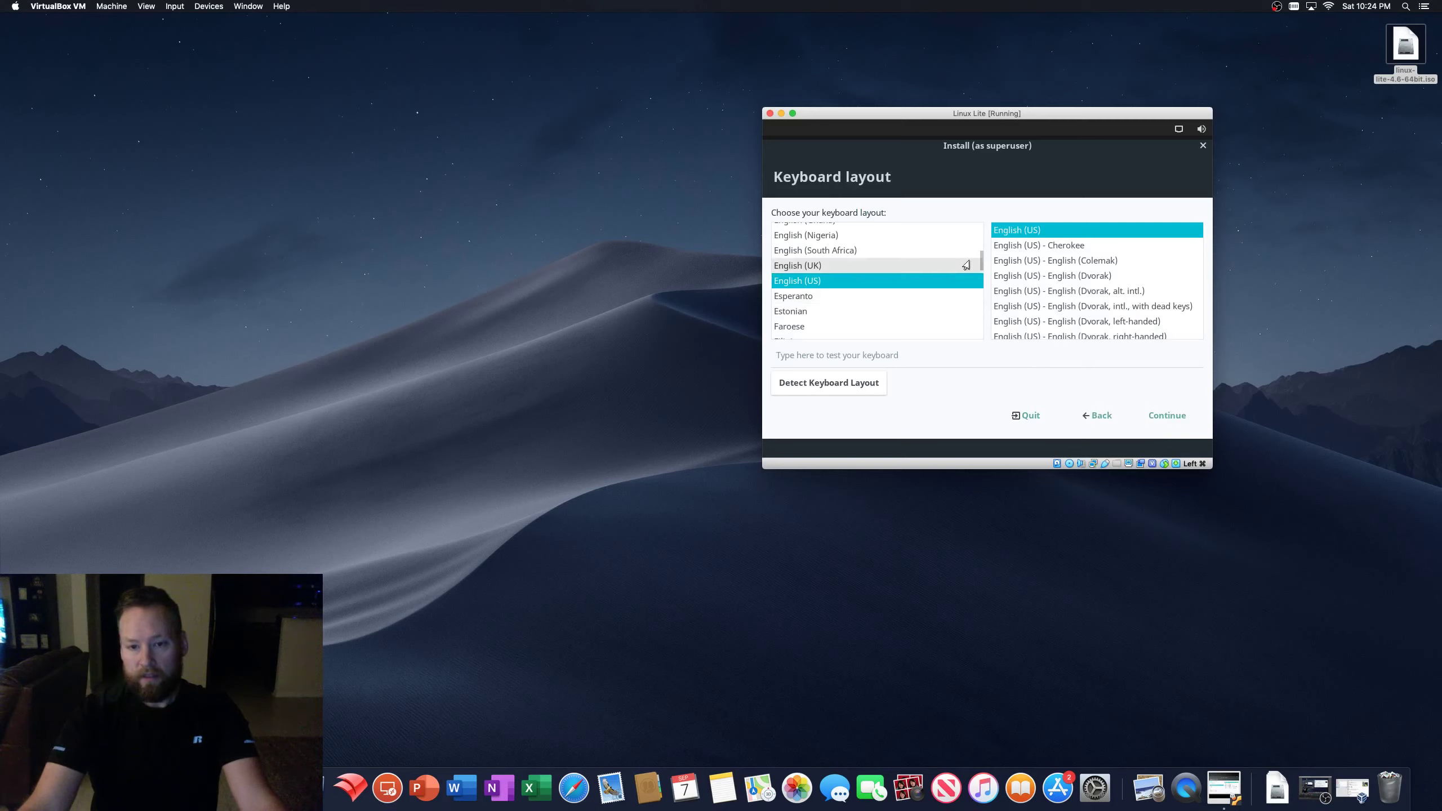
pyautogui.click(1166, 420)
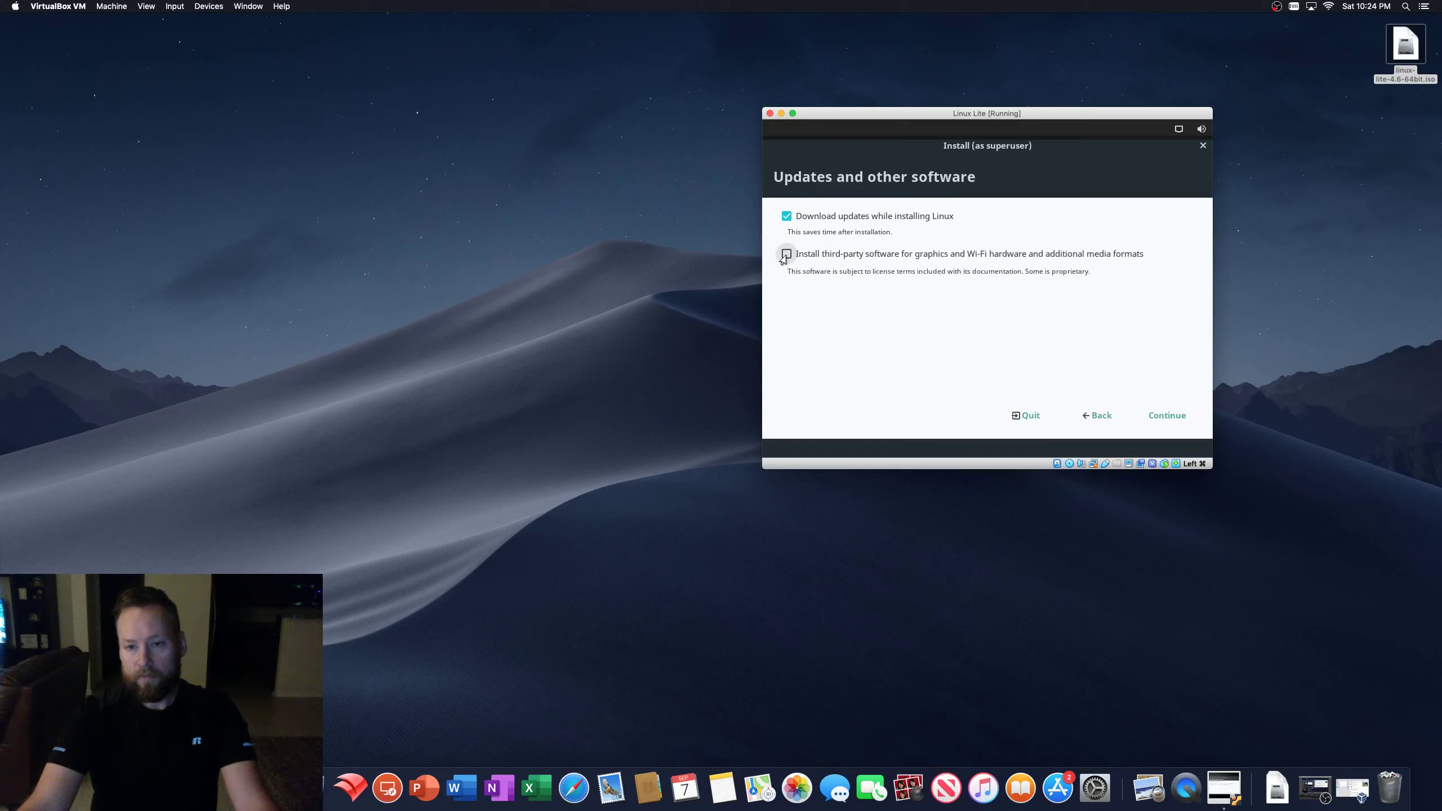
pyautogui.click(786, 254)
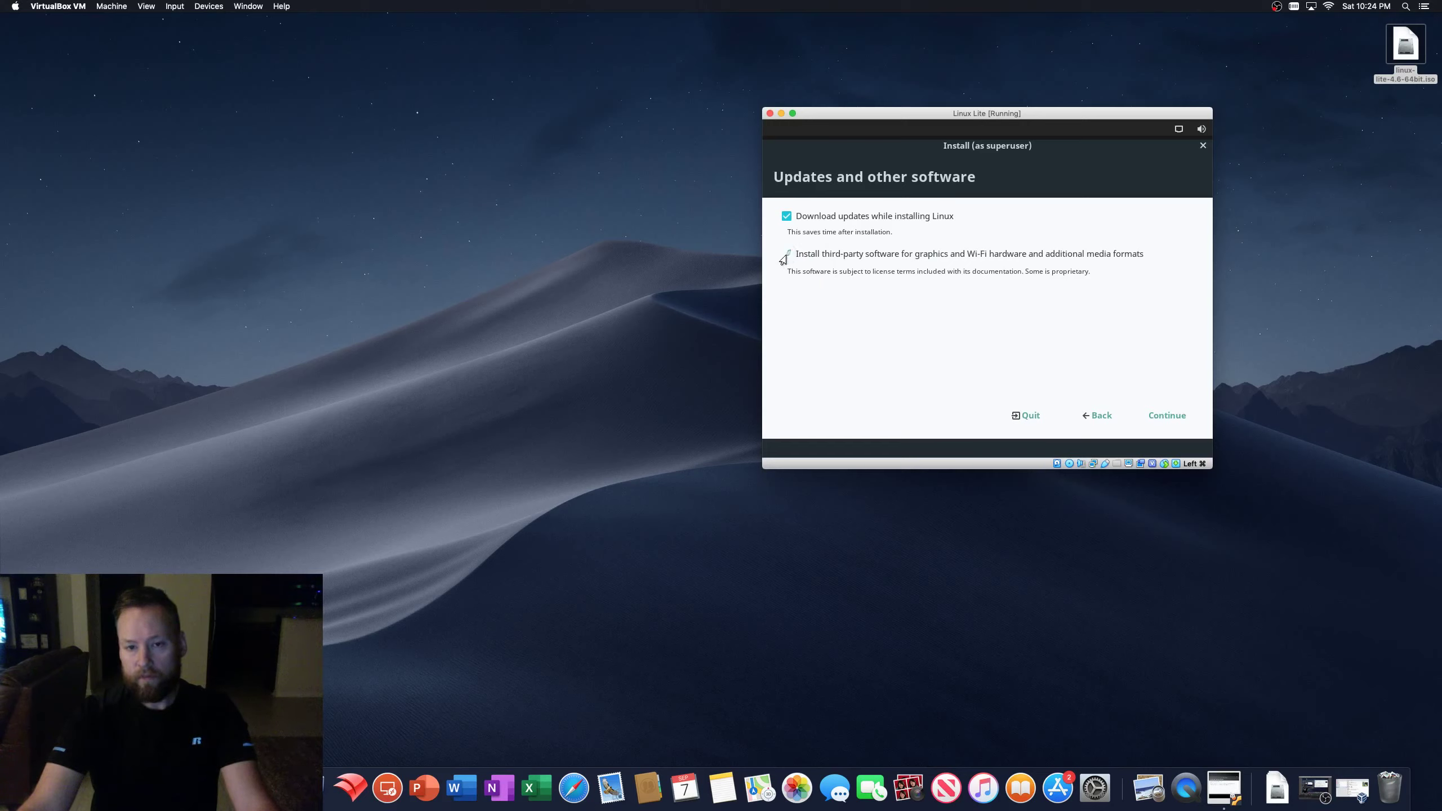
pyautogui.click(1161, 418)
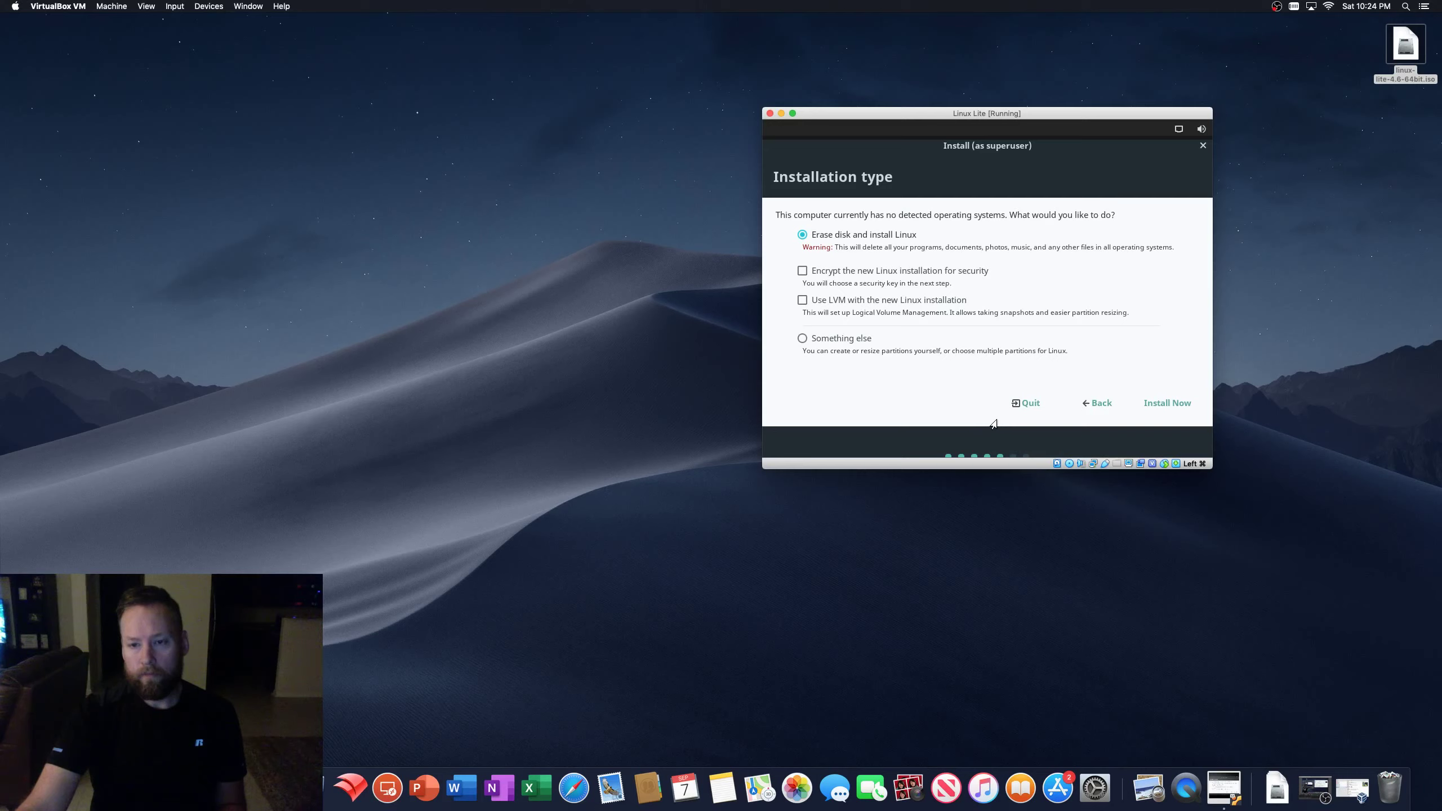
# - Choose LVM with encryption for the new Linux Lite installation
pyautogui.click(802, 300)
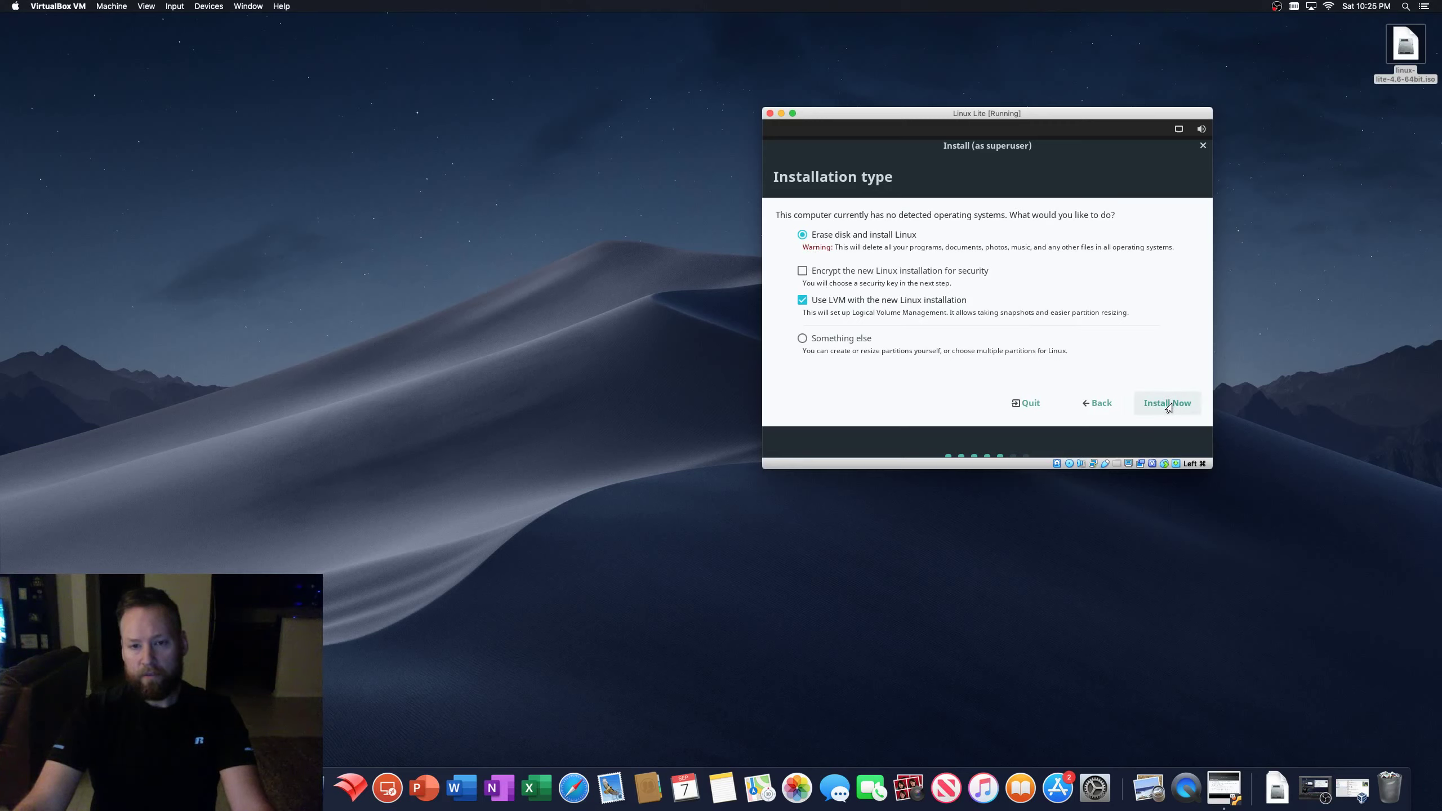
pyautogui.click(799, 271)
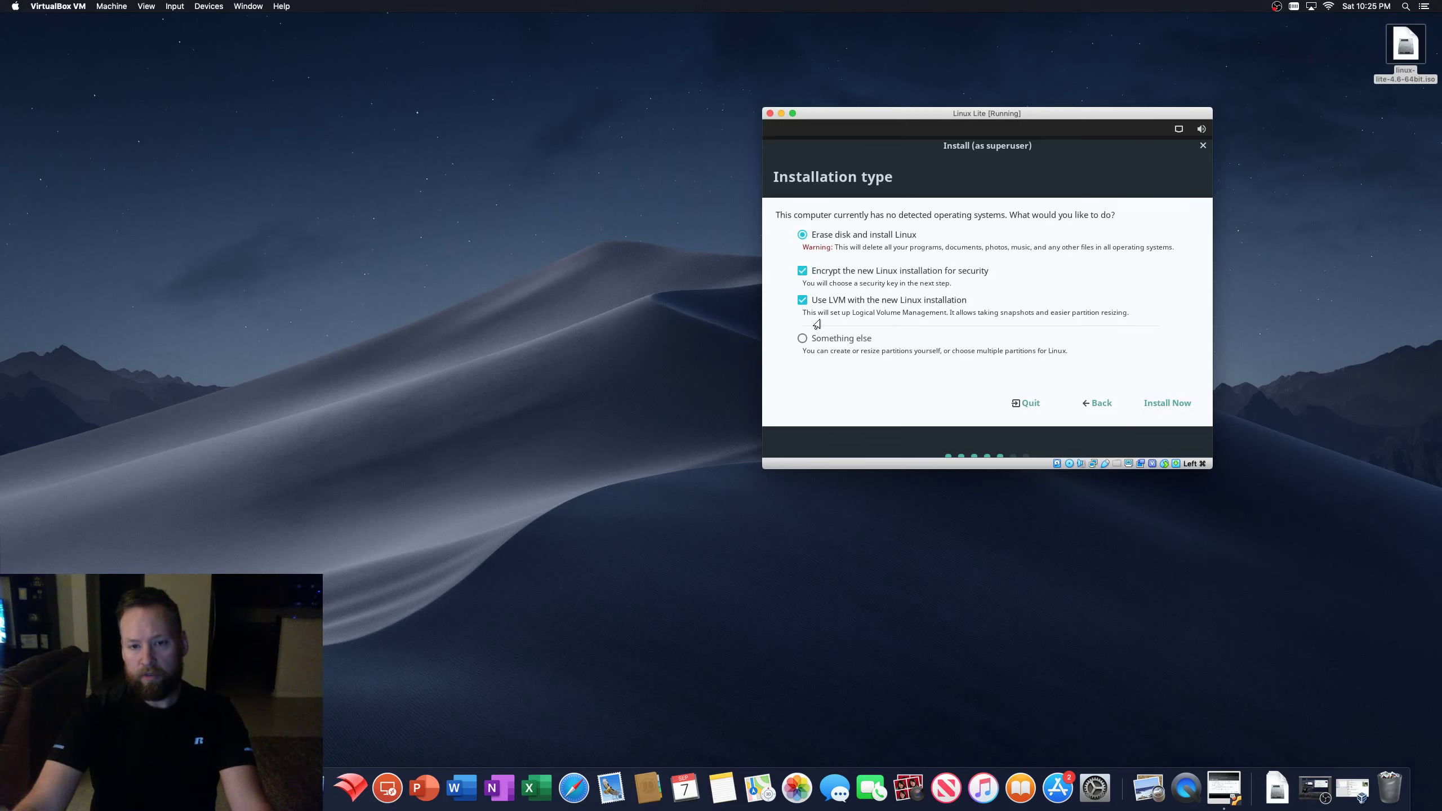
pyautogui.click(1158, 407)
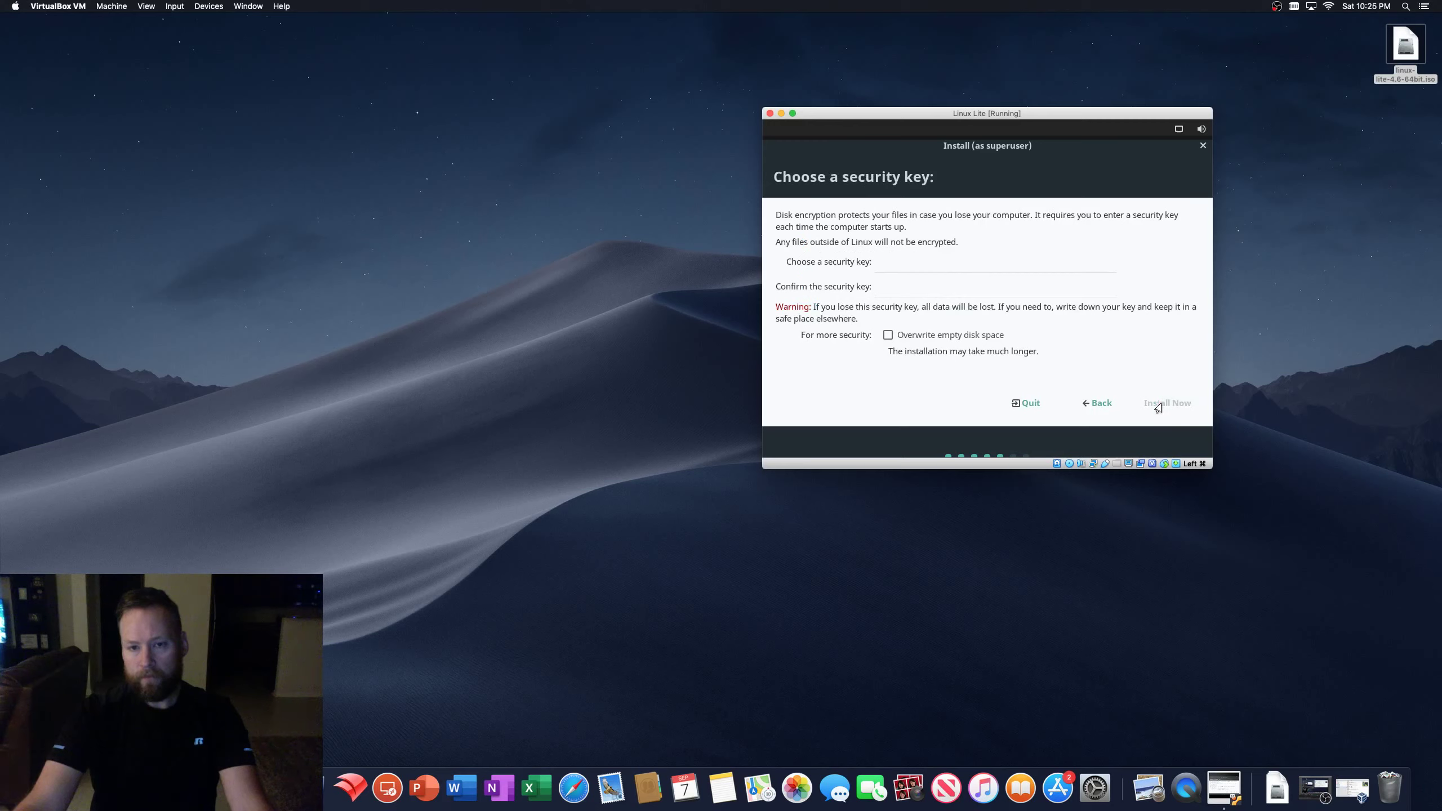
# - Enter and confirm the disk security key, then continue with Install Now
pyautogui.click(898, 267)
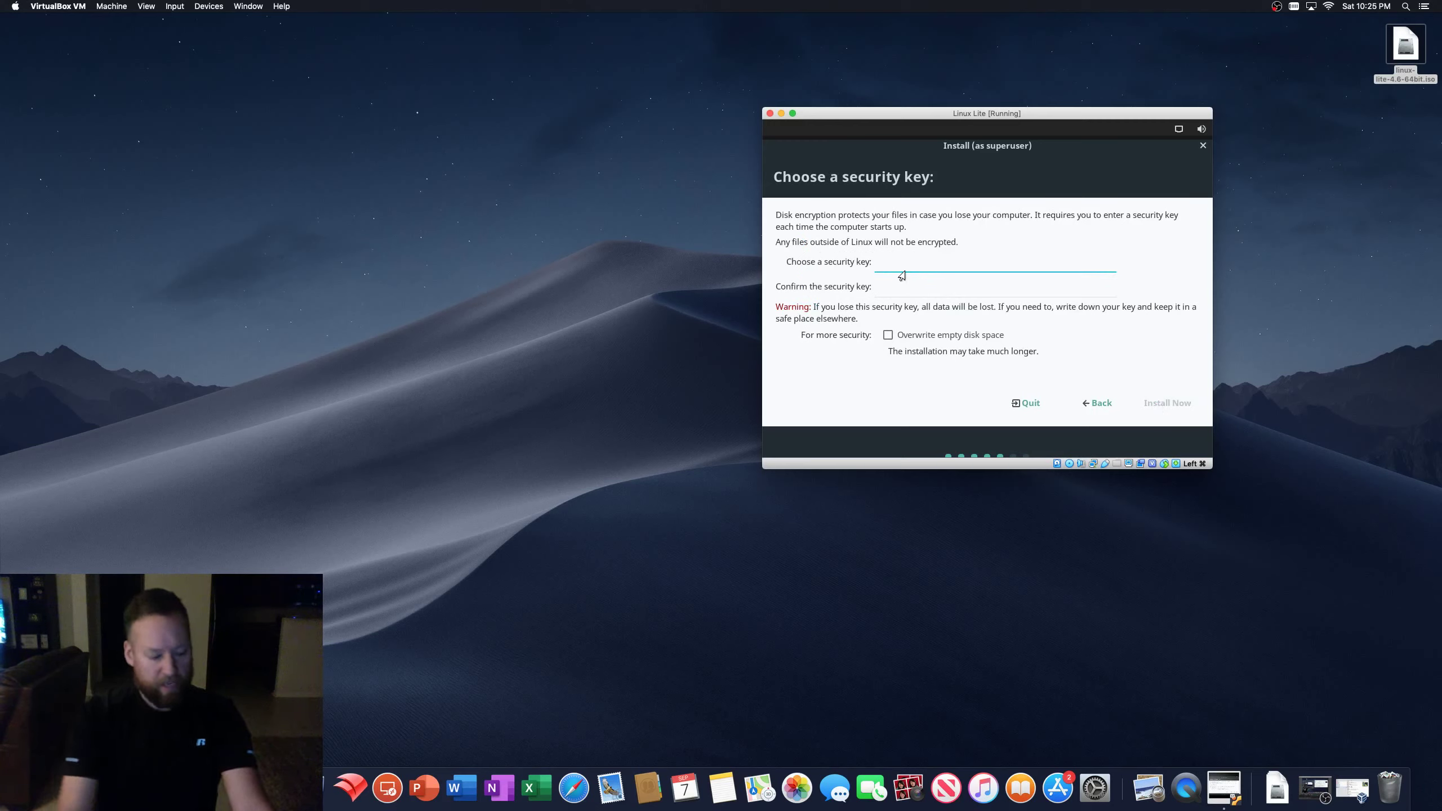
pyautogui.write('••••••')
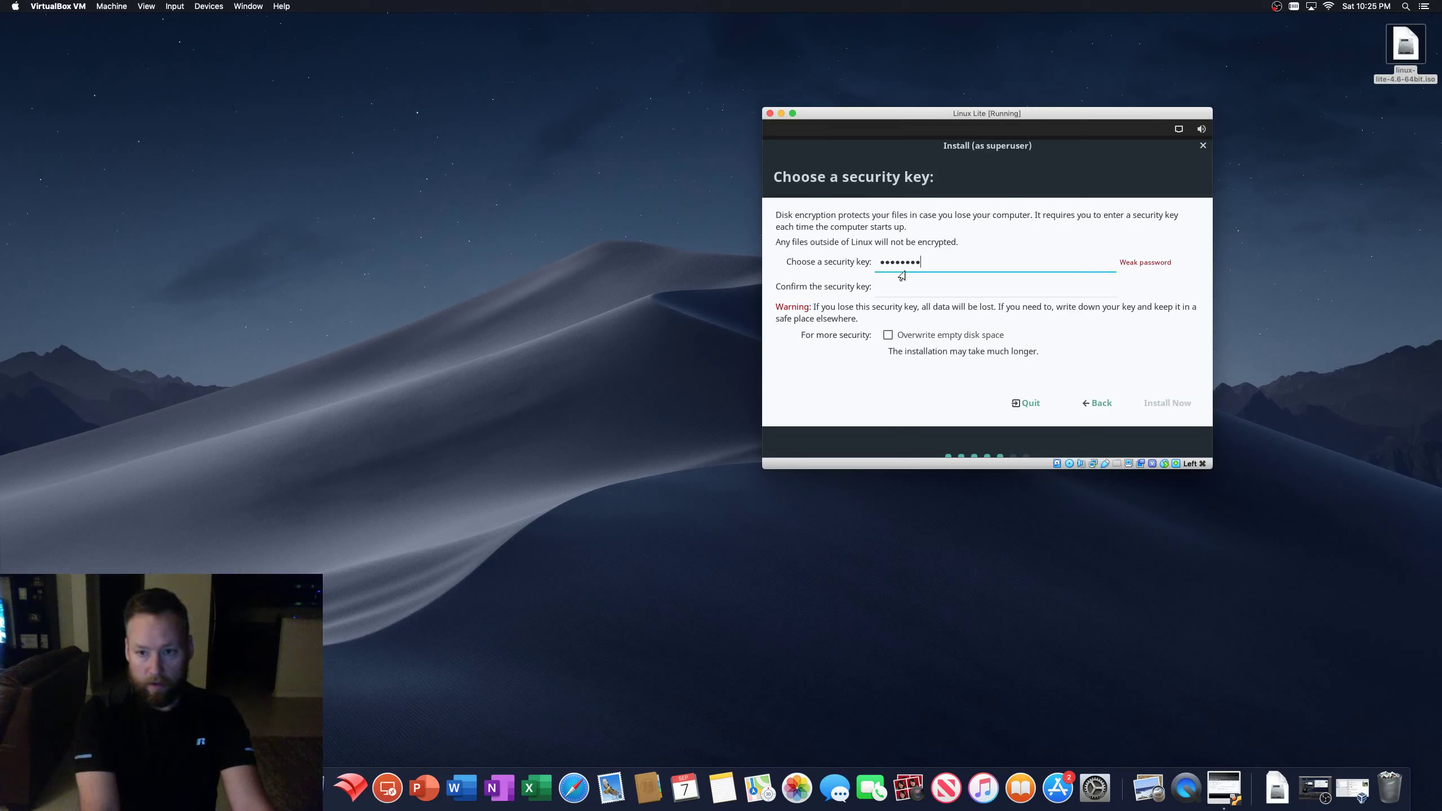
pyautogui.press('Tab')
pyautogui.write('••••••••')
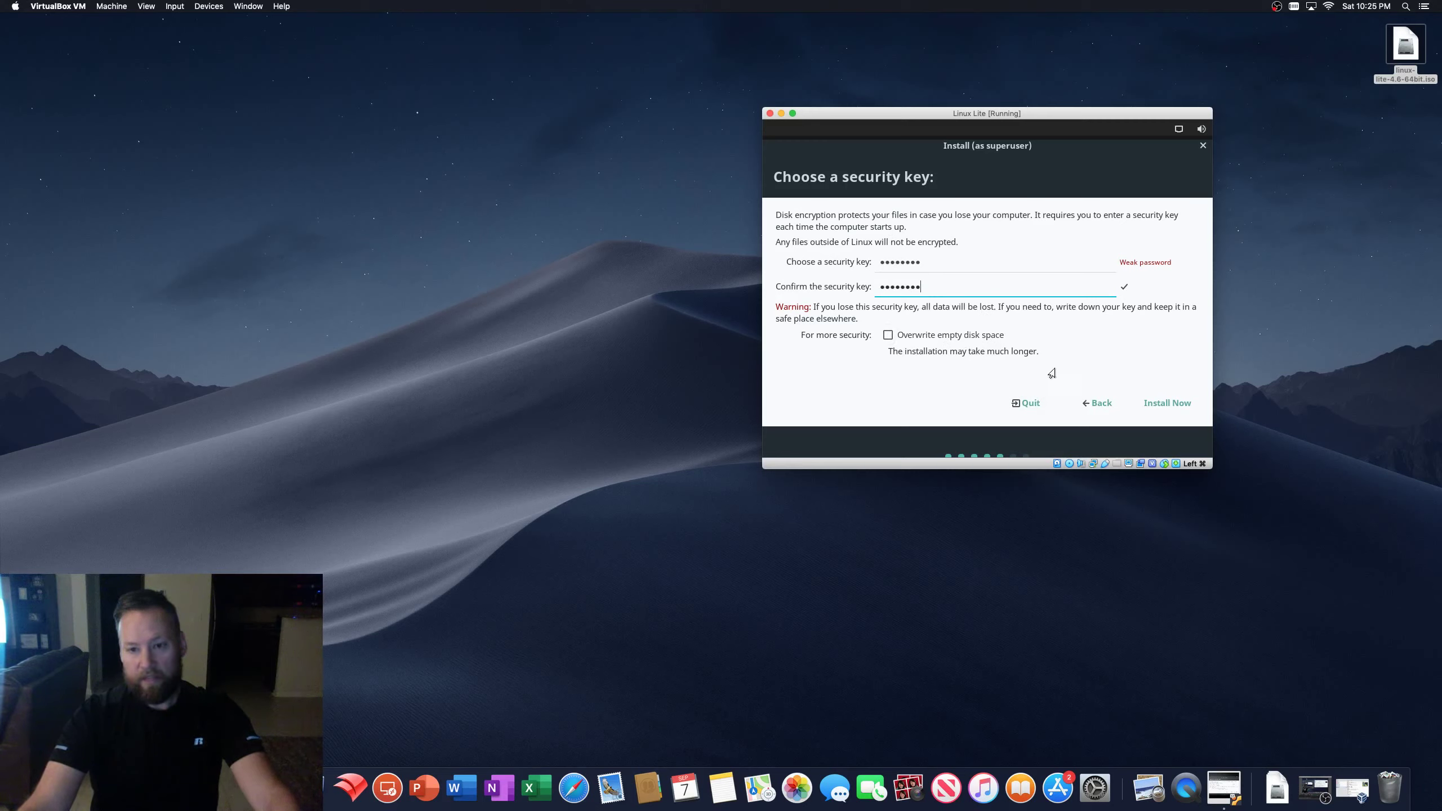
pyautogui.click(1163, 405)
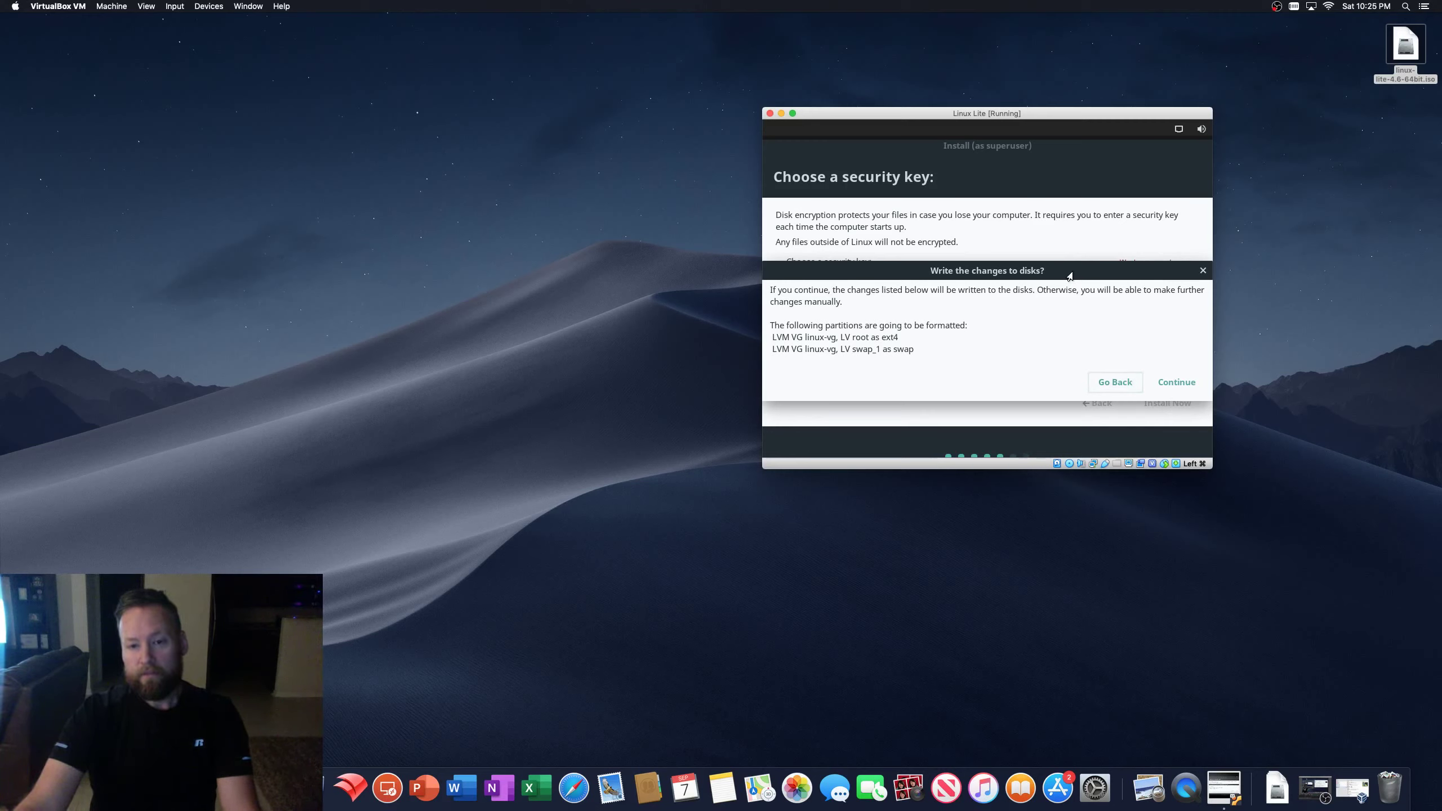
# - Approve writing the partition changes, enlarge the VM window, and keep Chicago as the location
pyautogui.click(1175, 387)
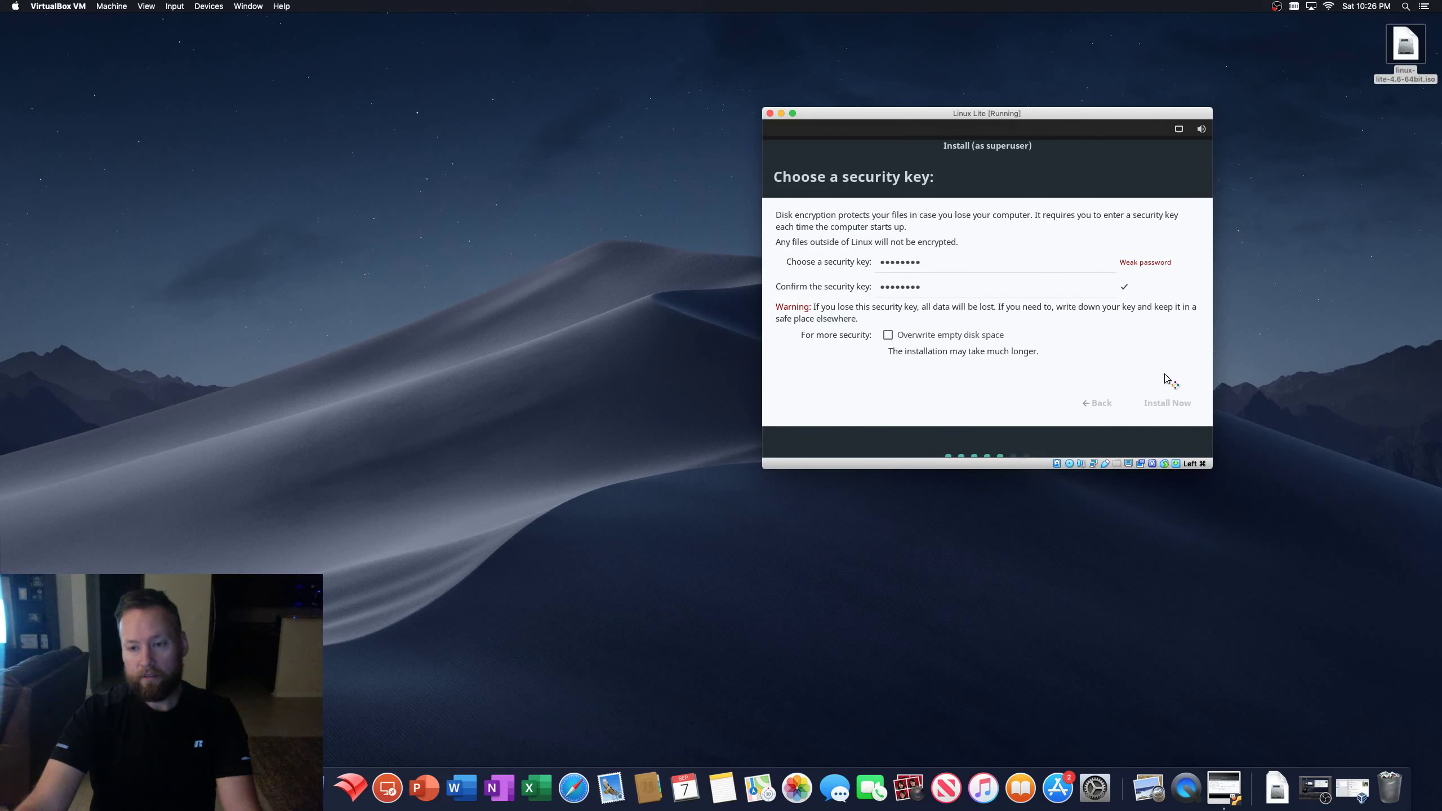
pyautogui.moveTo(940, 113); pyautogui.dragTo(665, 52)
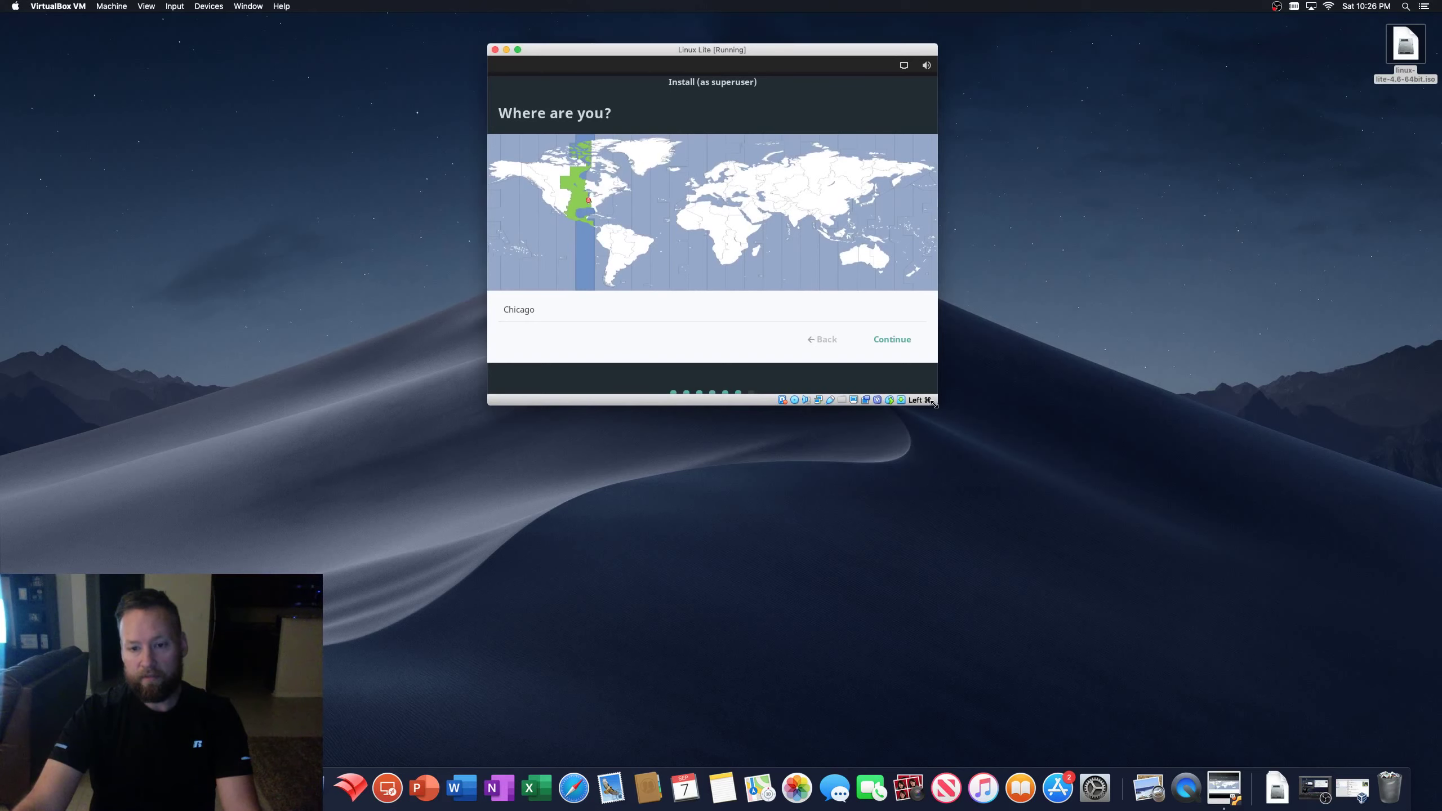
pyautogui.moveTo(934, 403); pyautogui.dragTo(1269, 659)
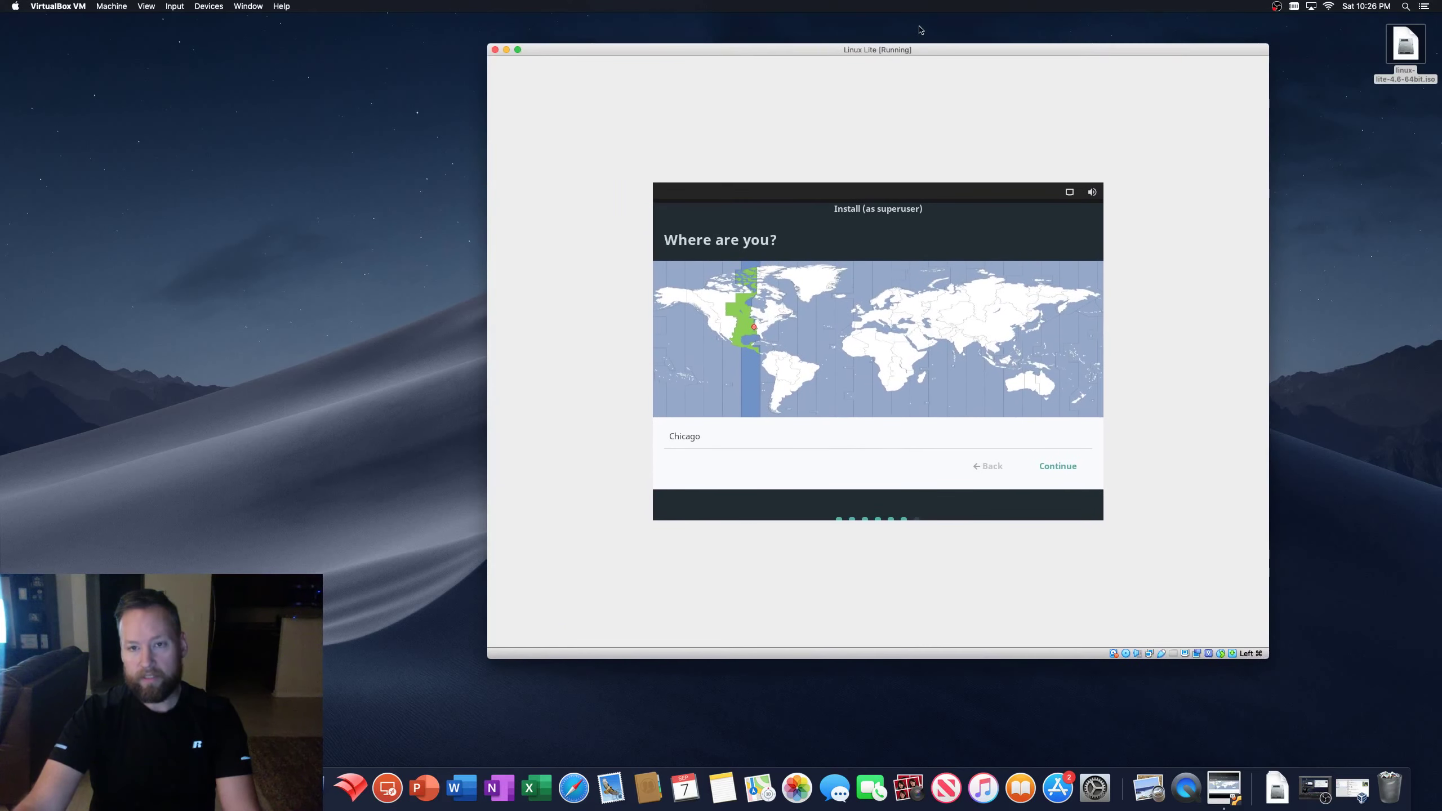
pyautogui.moveTo(944, 50); pyautogui.dragTo(1012, 70)
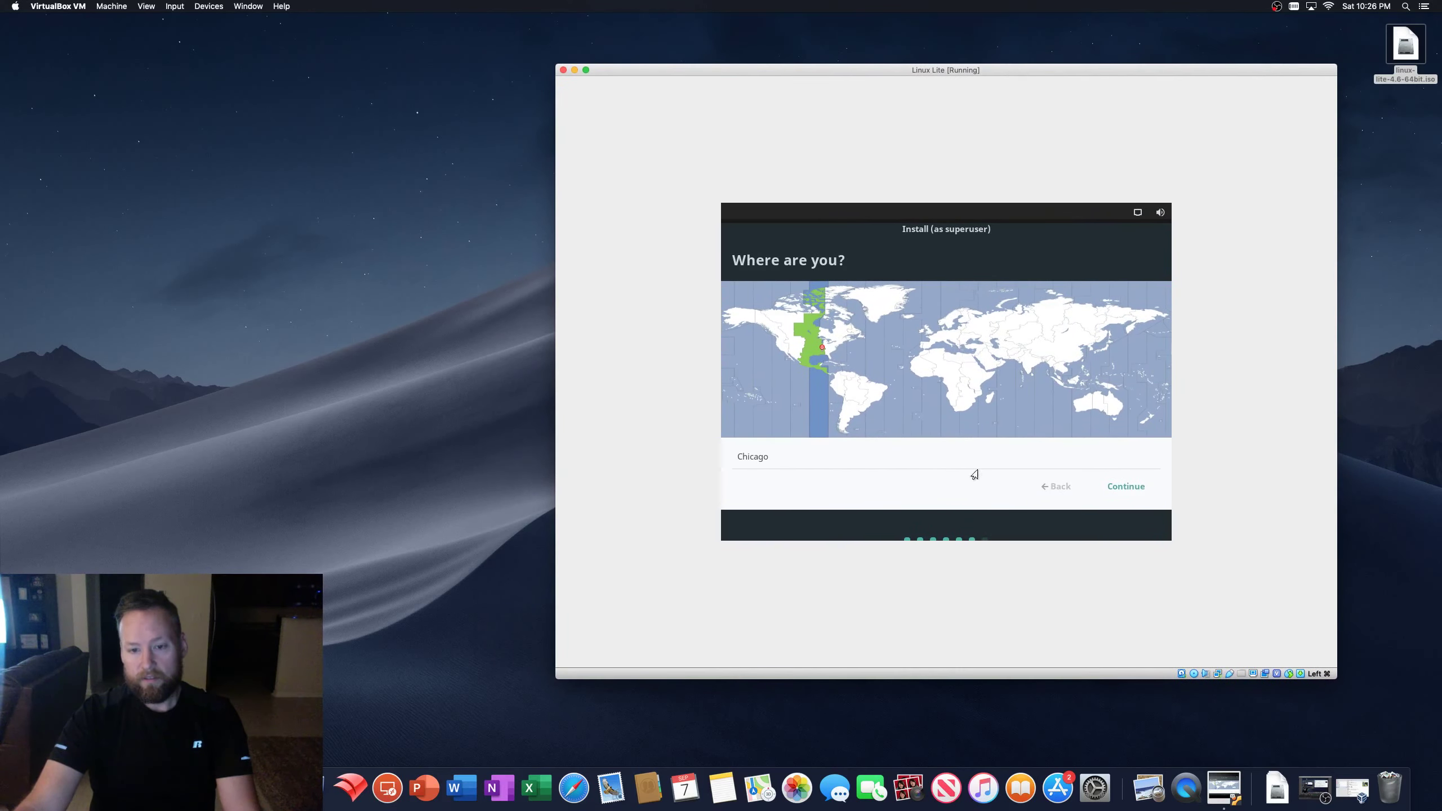
pyautogui.click(1131, 488)
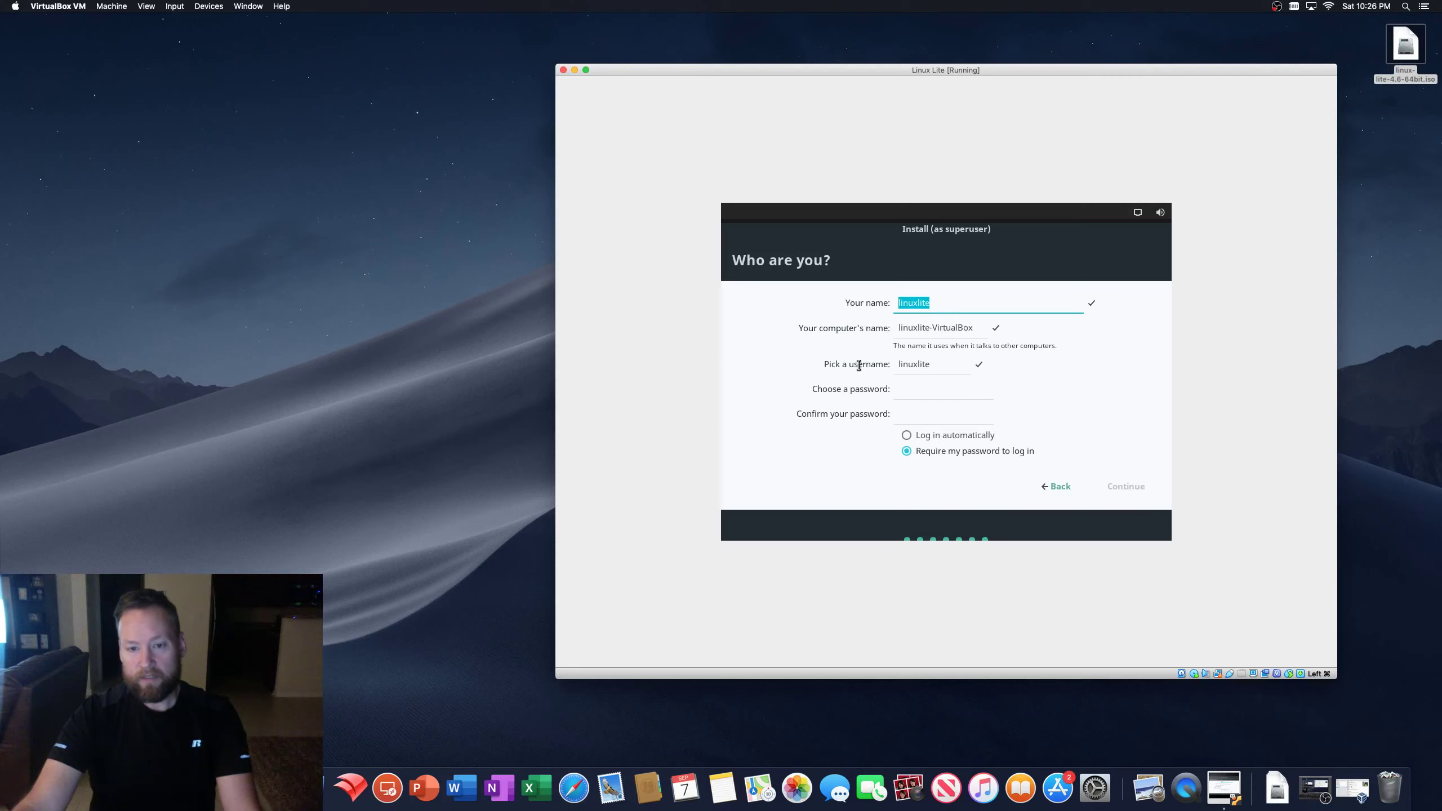
# - Enter and confirm the account password, then start the installation
pyautogui.click(913, 391)
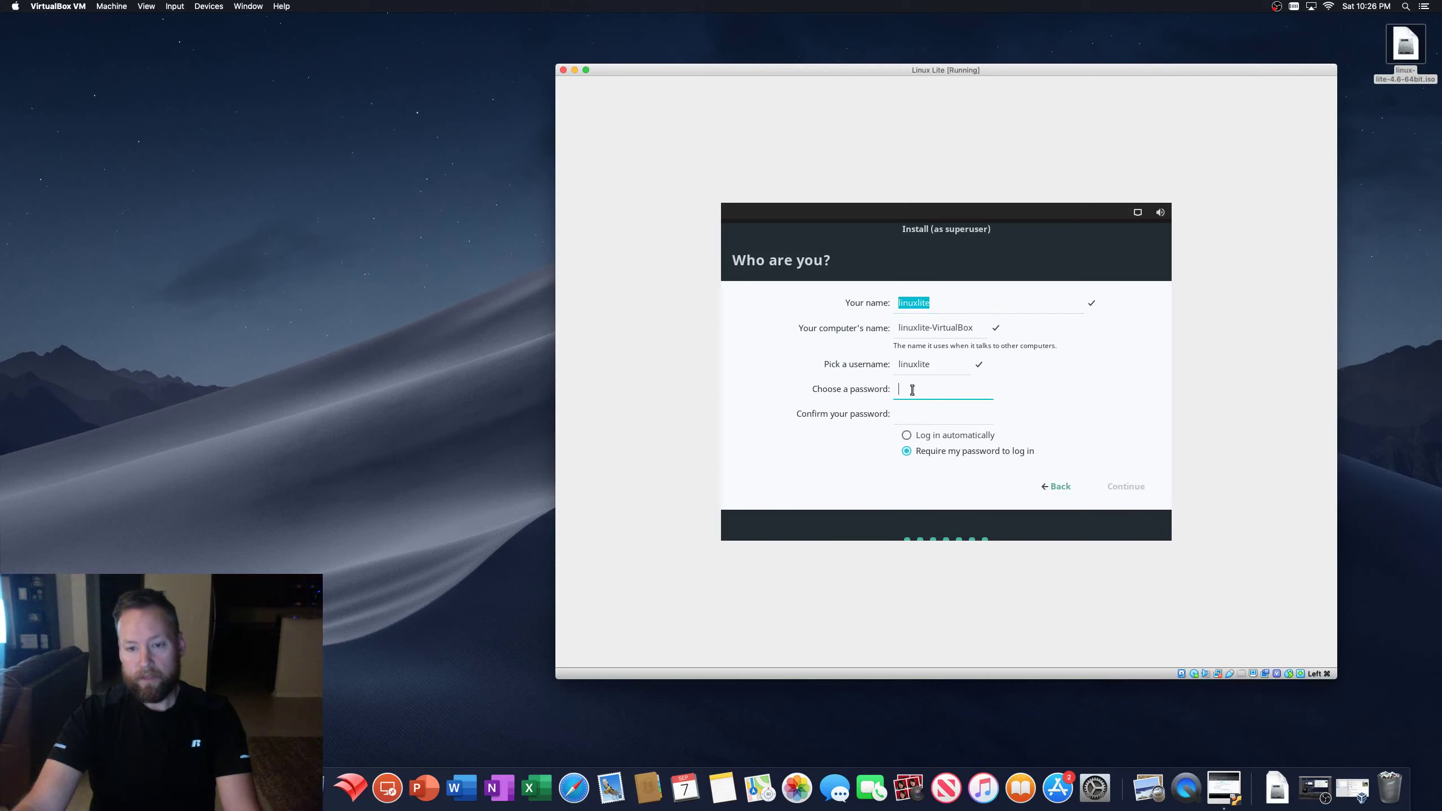
pyautogui.write('password')
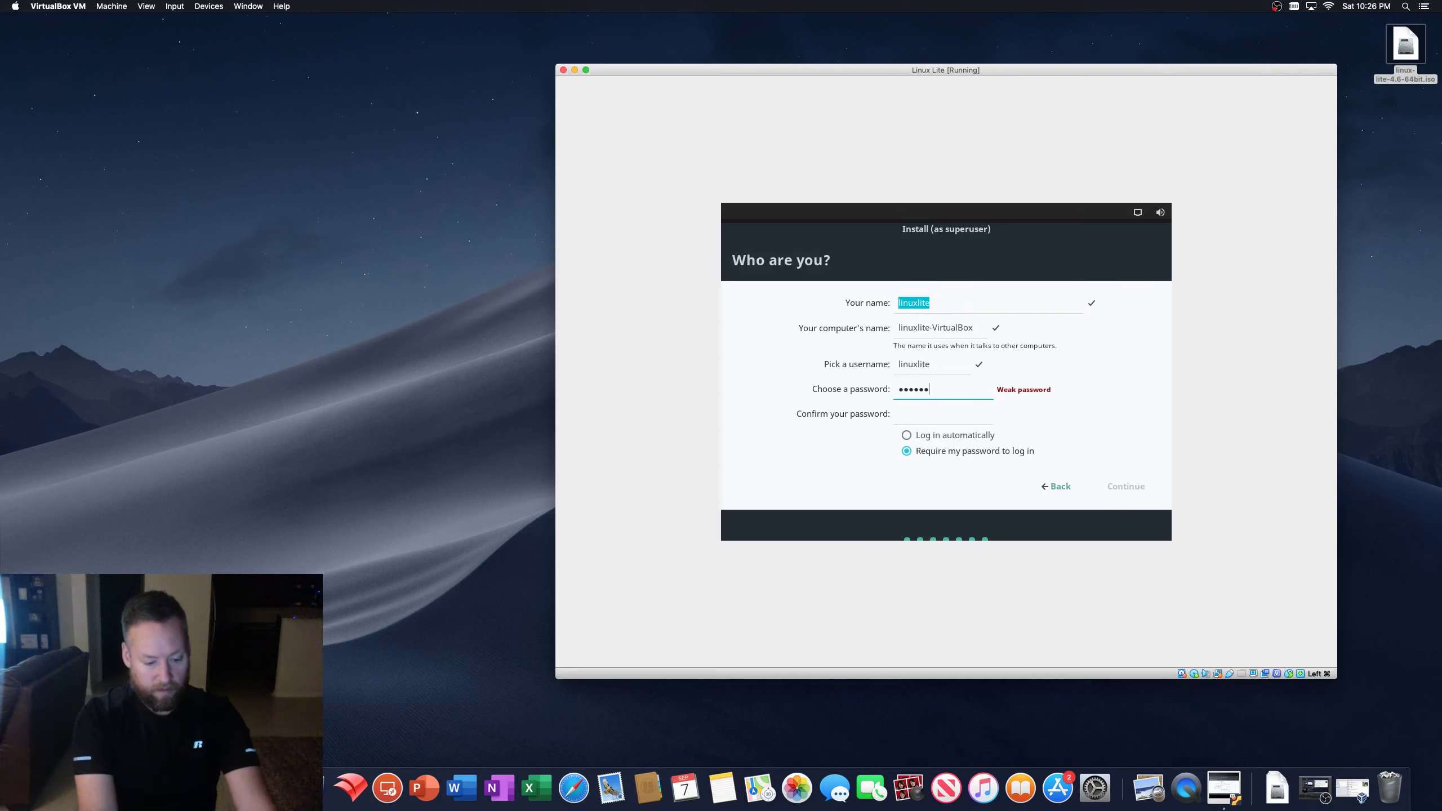
pyautogui.press('Tab')
pyautogui.write('password')
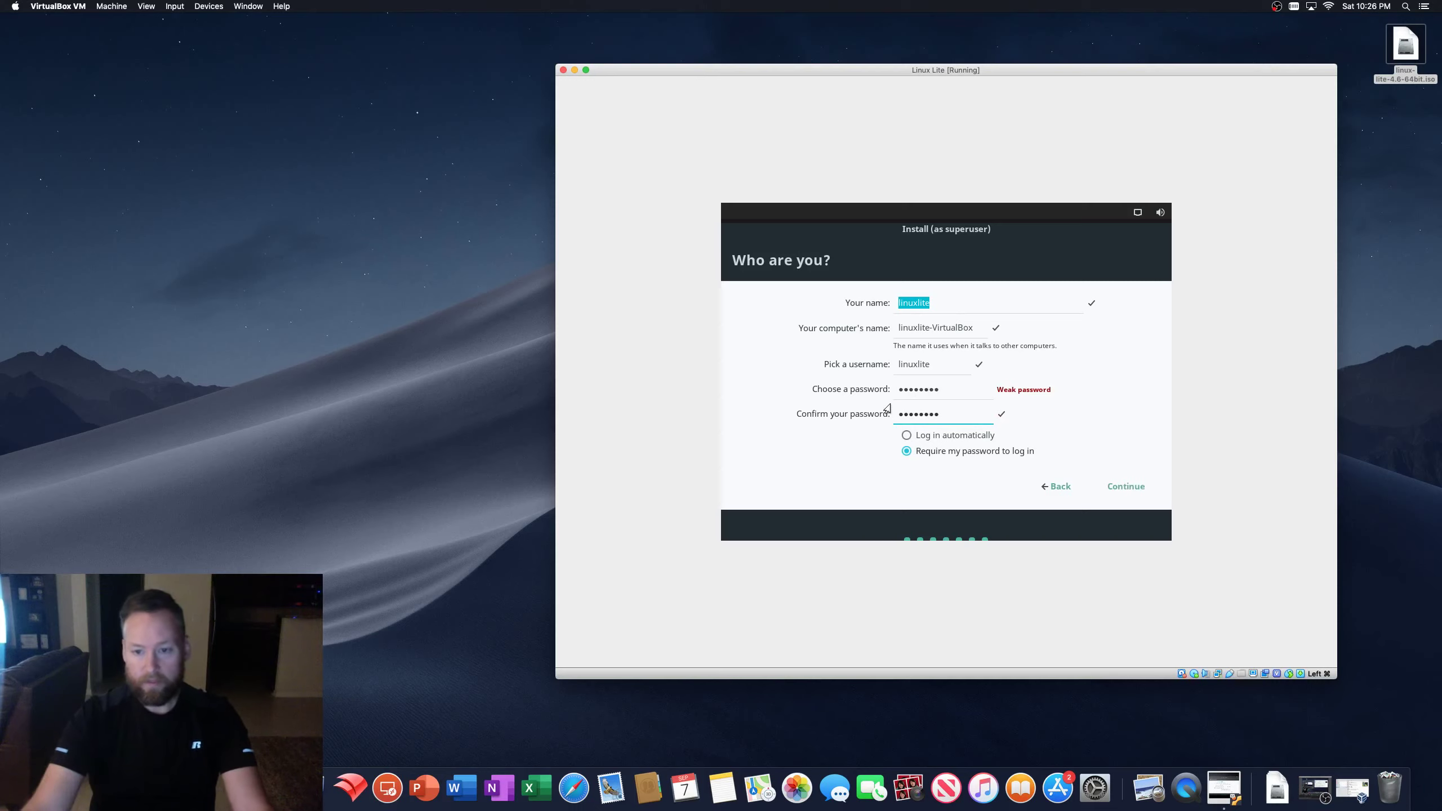
pyautogui.click(1126, 490)
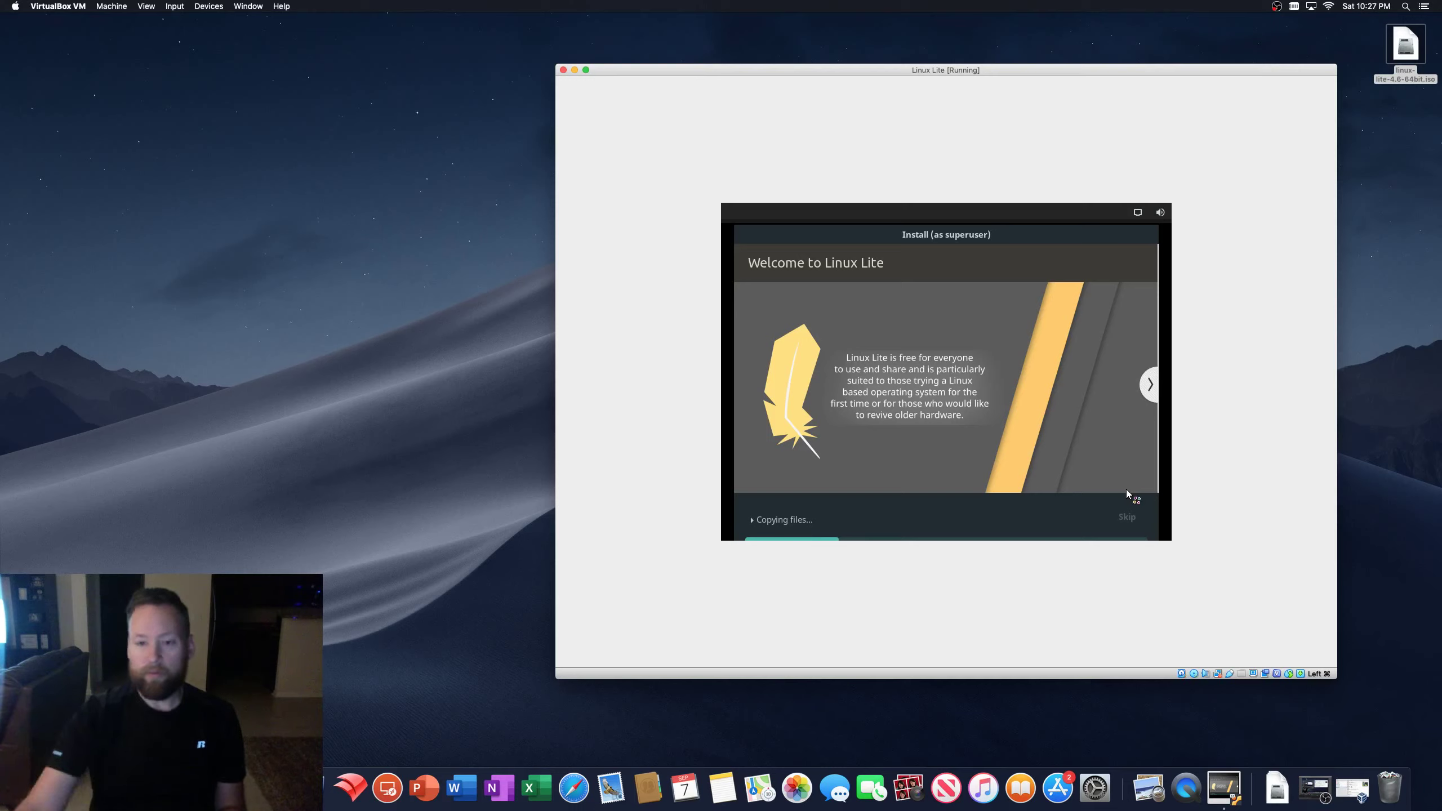
# - Page the installer slideshow through What's new and Community to the Internet slide
pyautogui.click(1148, 387)
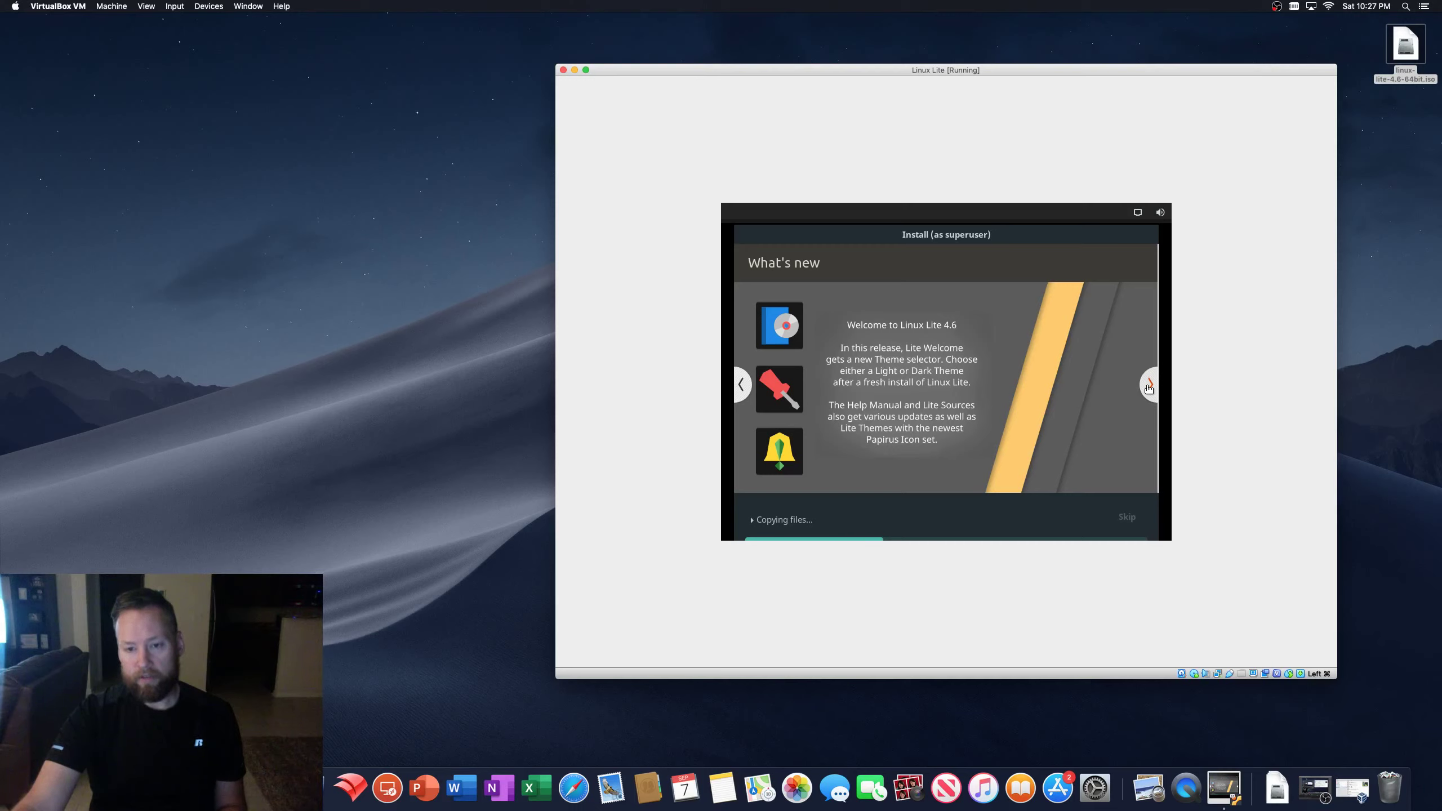
pyautogui.click(1148, 388)
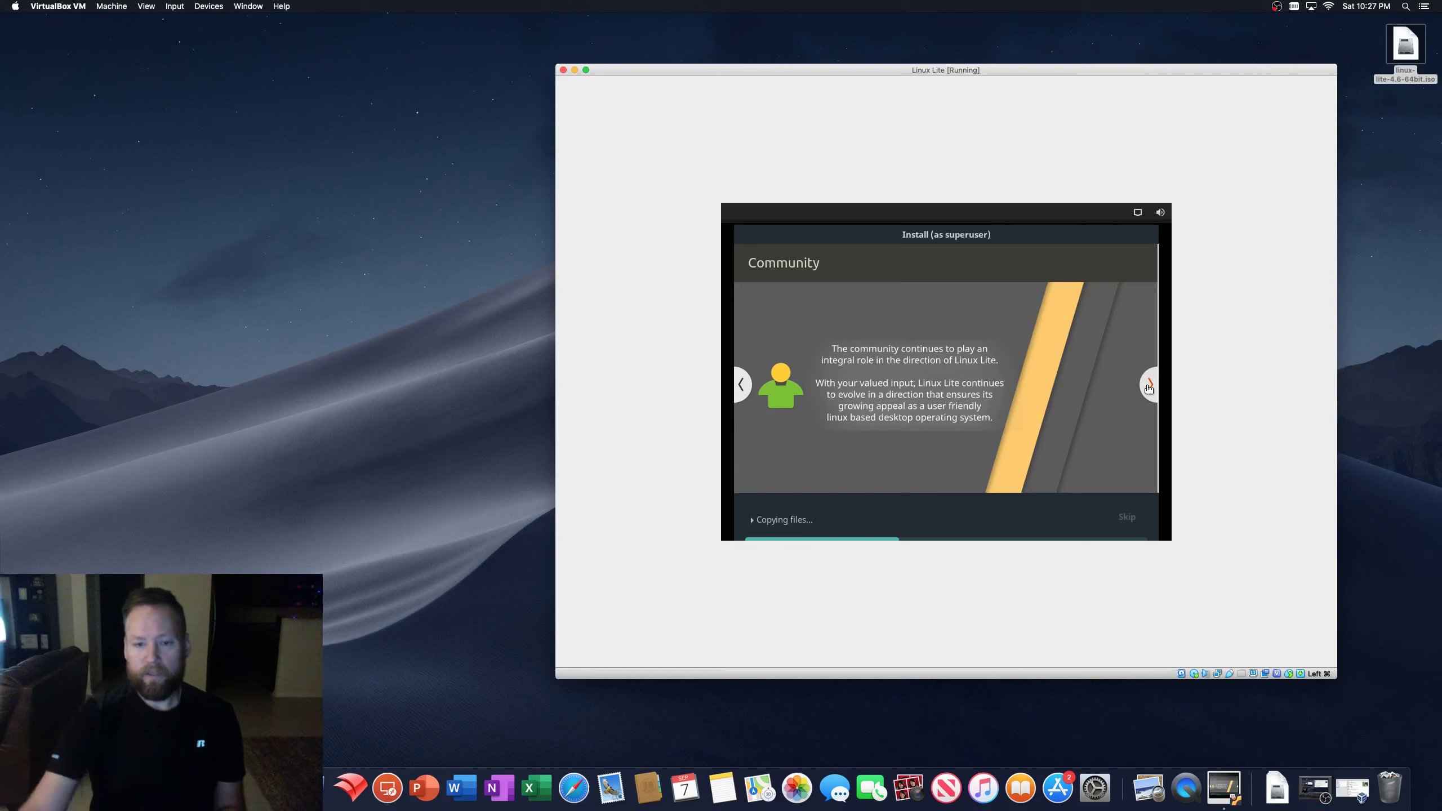
pyautogui.click(1149, 384)
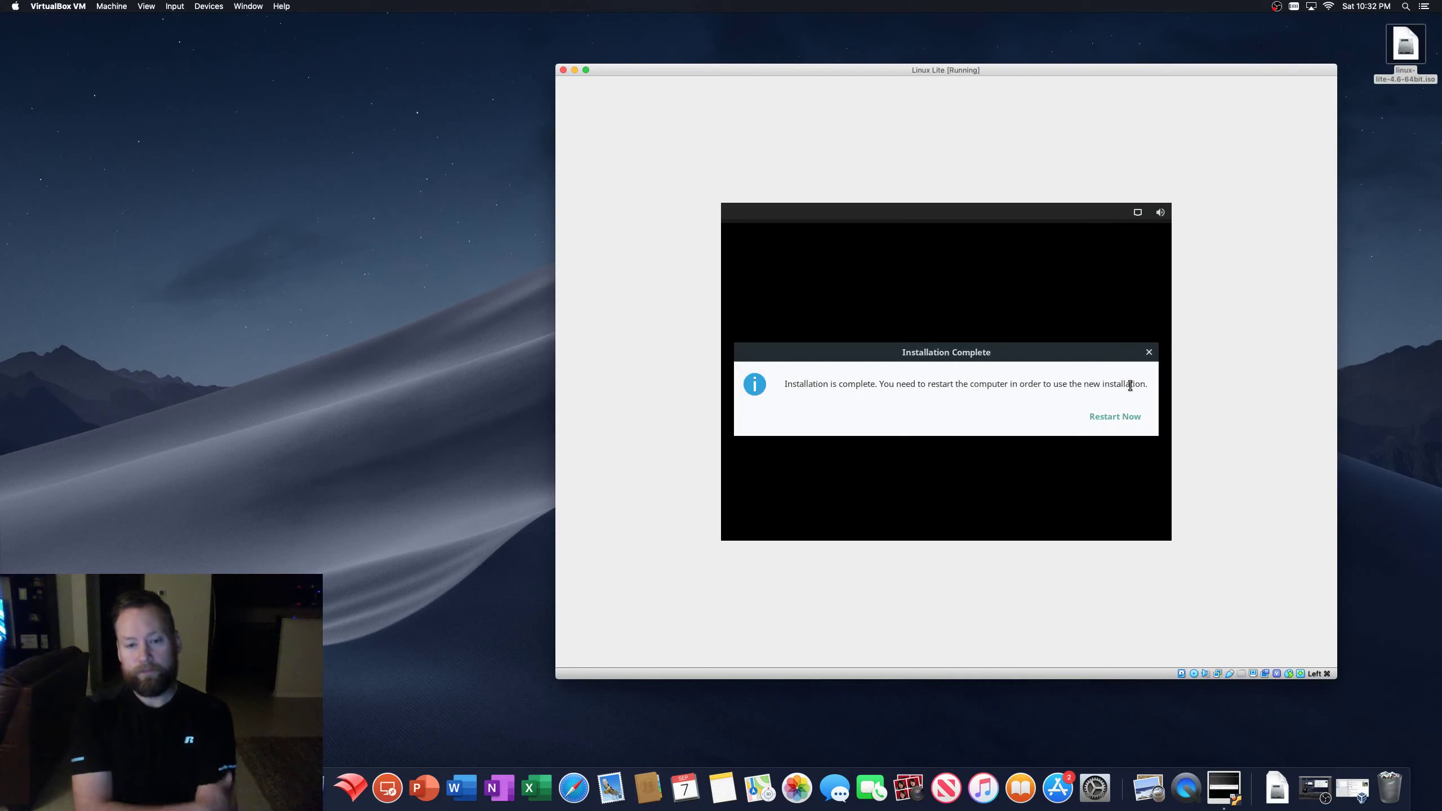
# - Choose Restart Now on the Installation Complete dialog
pyautogui.click(1113, 417)
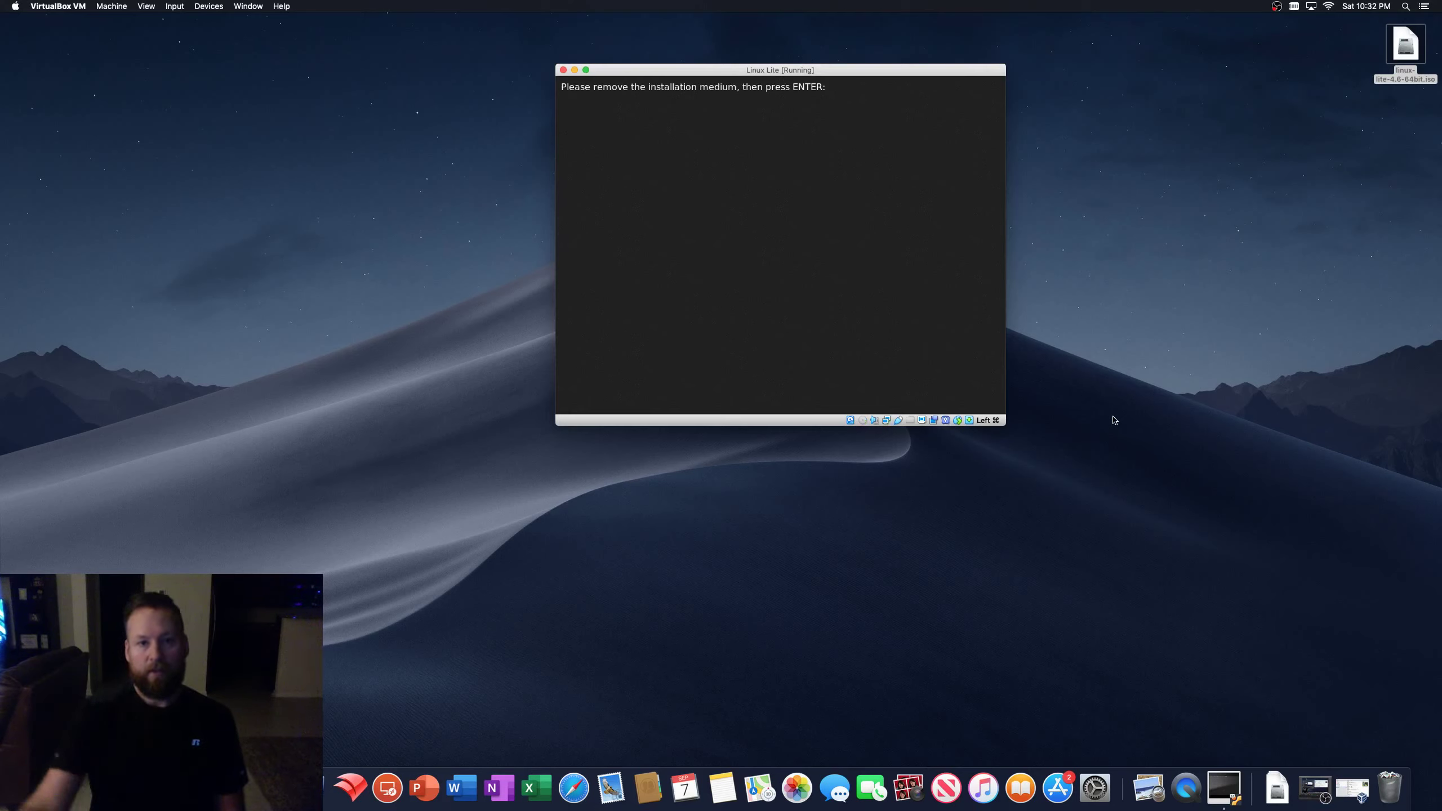
# - Remove the installation disk via Devices > Optical Drives, then press Enter to reboot
pyautogui.moveTo(679, 73); pyautogui.dragTo(731, 91)
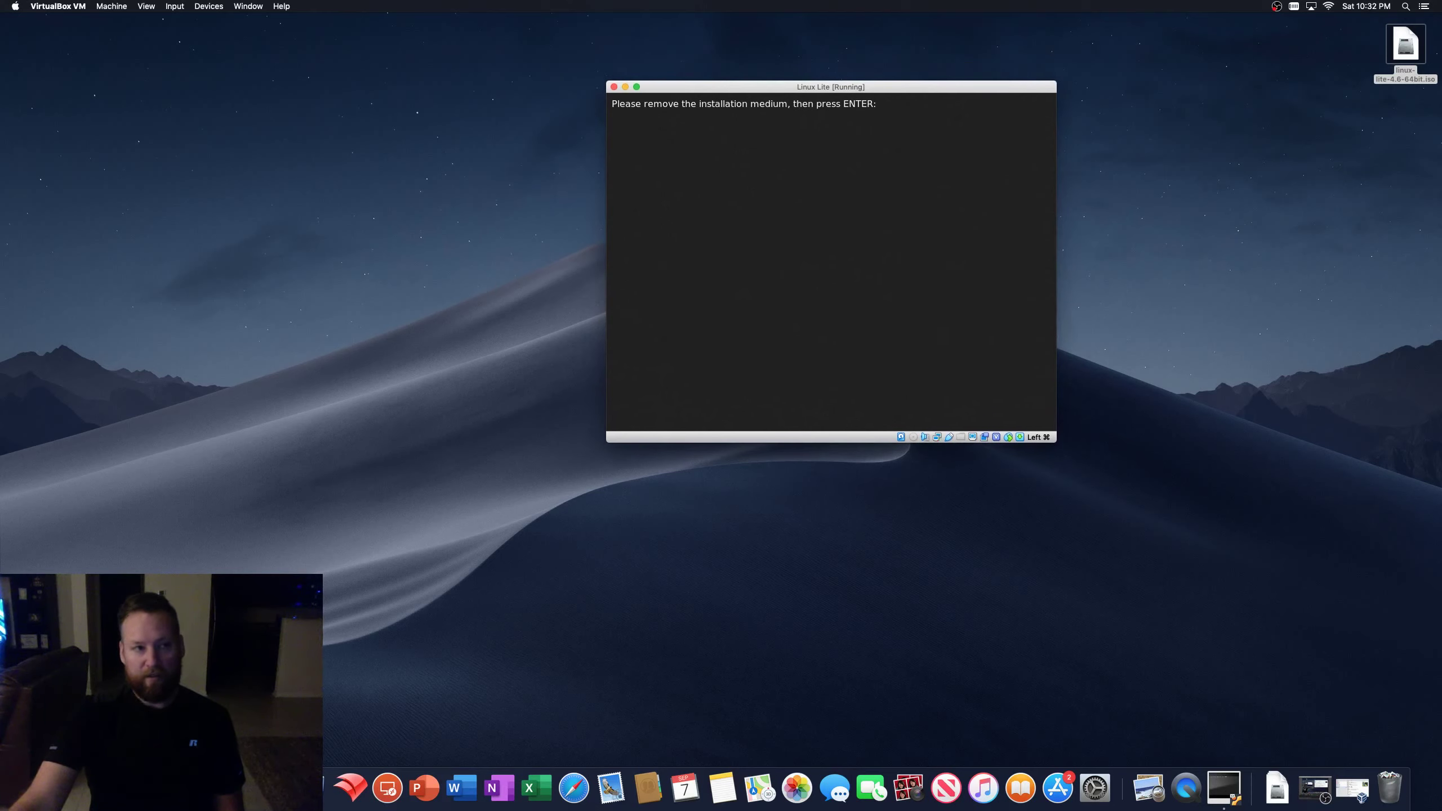
pyautogui.click(209, 7)
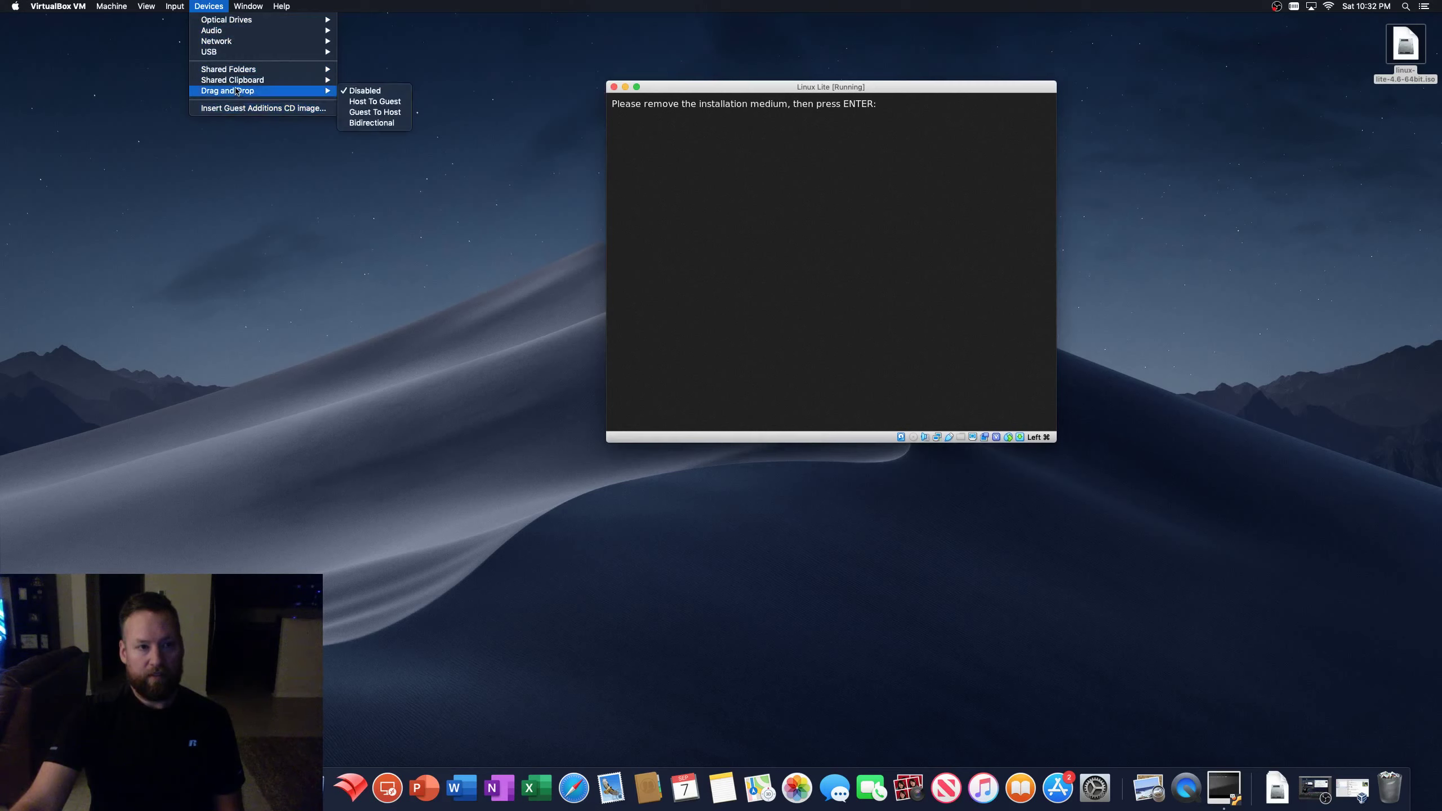
pyautogui.moveTo(269, 23)
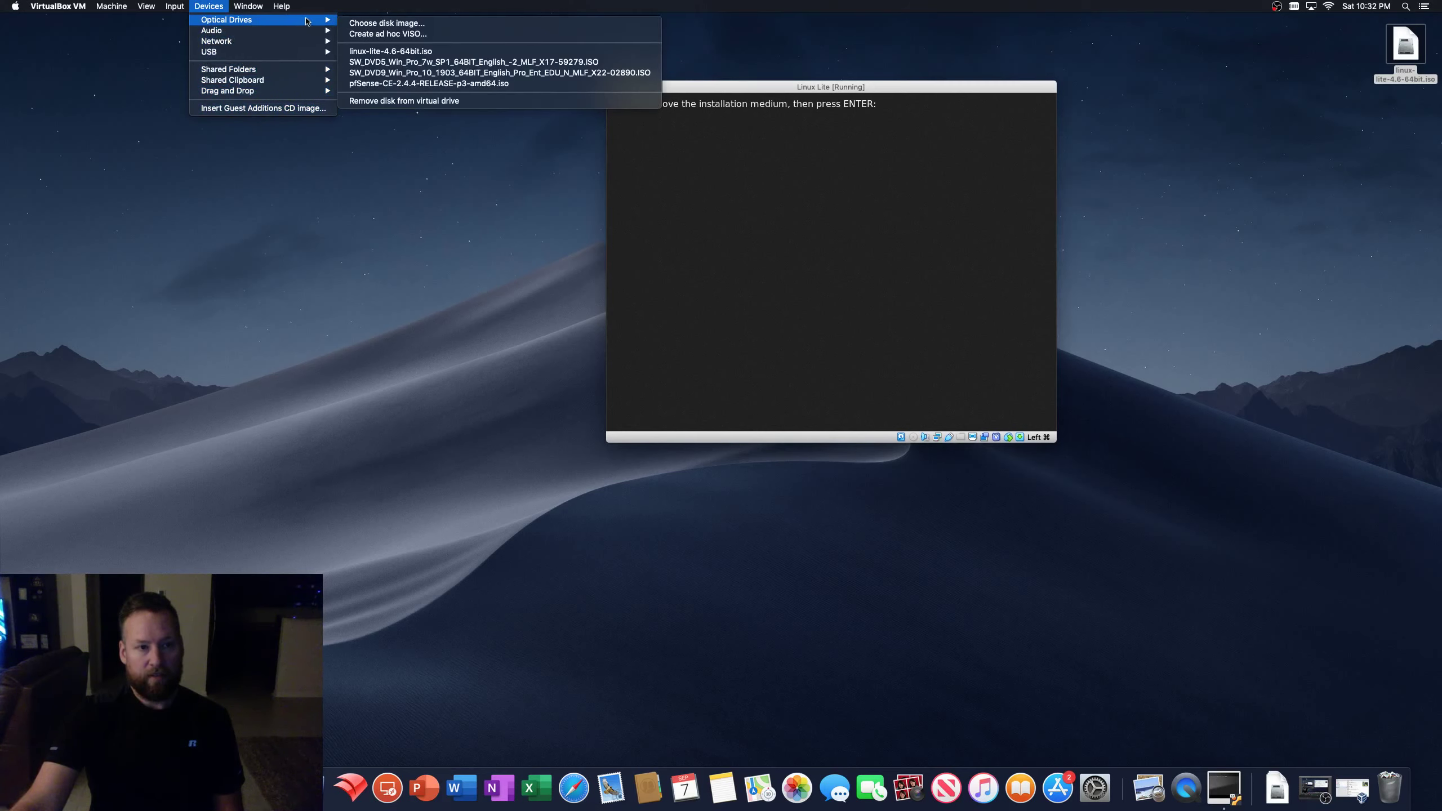
pyautogui.click(406, 102)
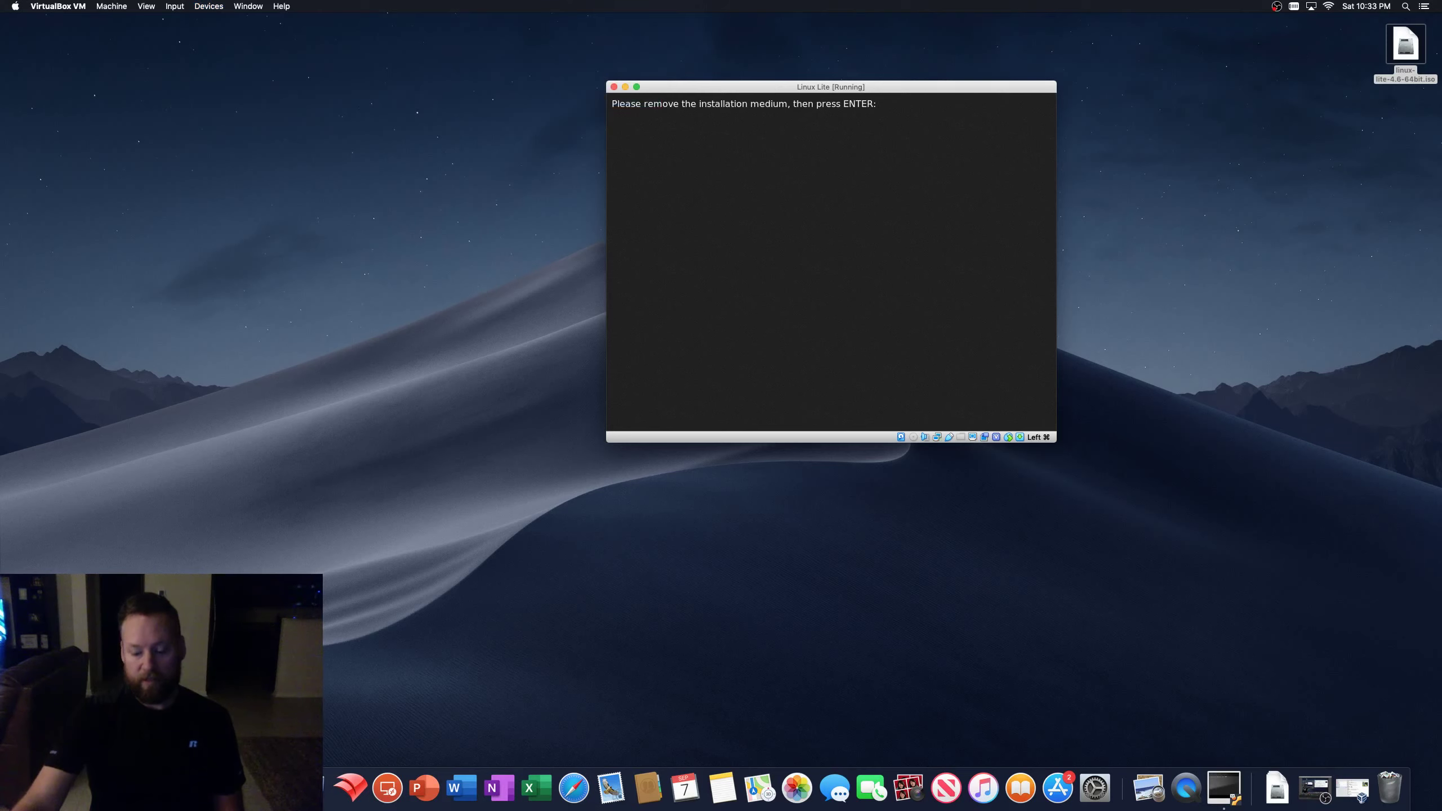
pyautogui.press('Return')
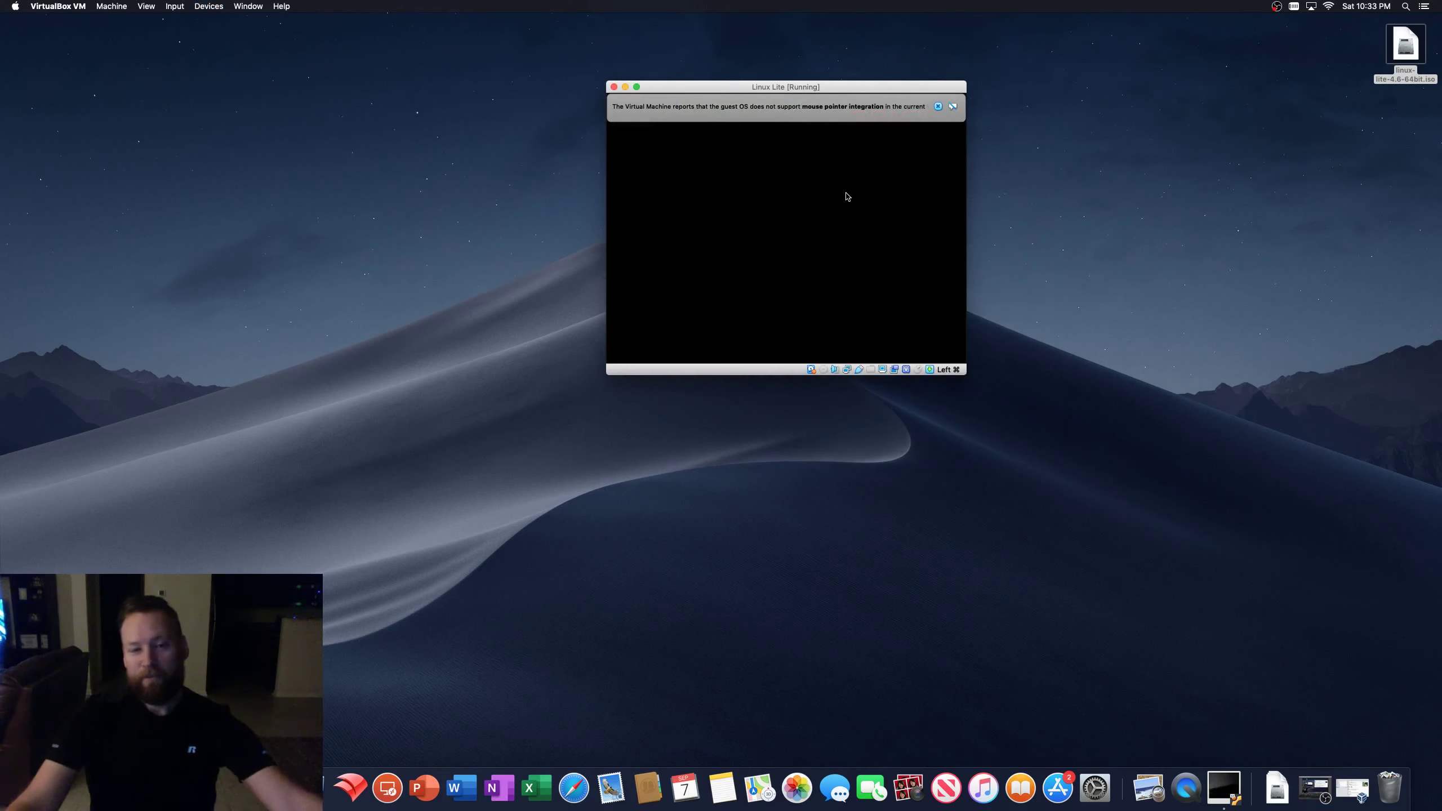
# - Dismiss the mouse integration notice and enter the passphrase to unlock sda5_crypt
pyautogui.click(938, 106)
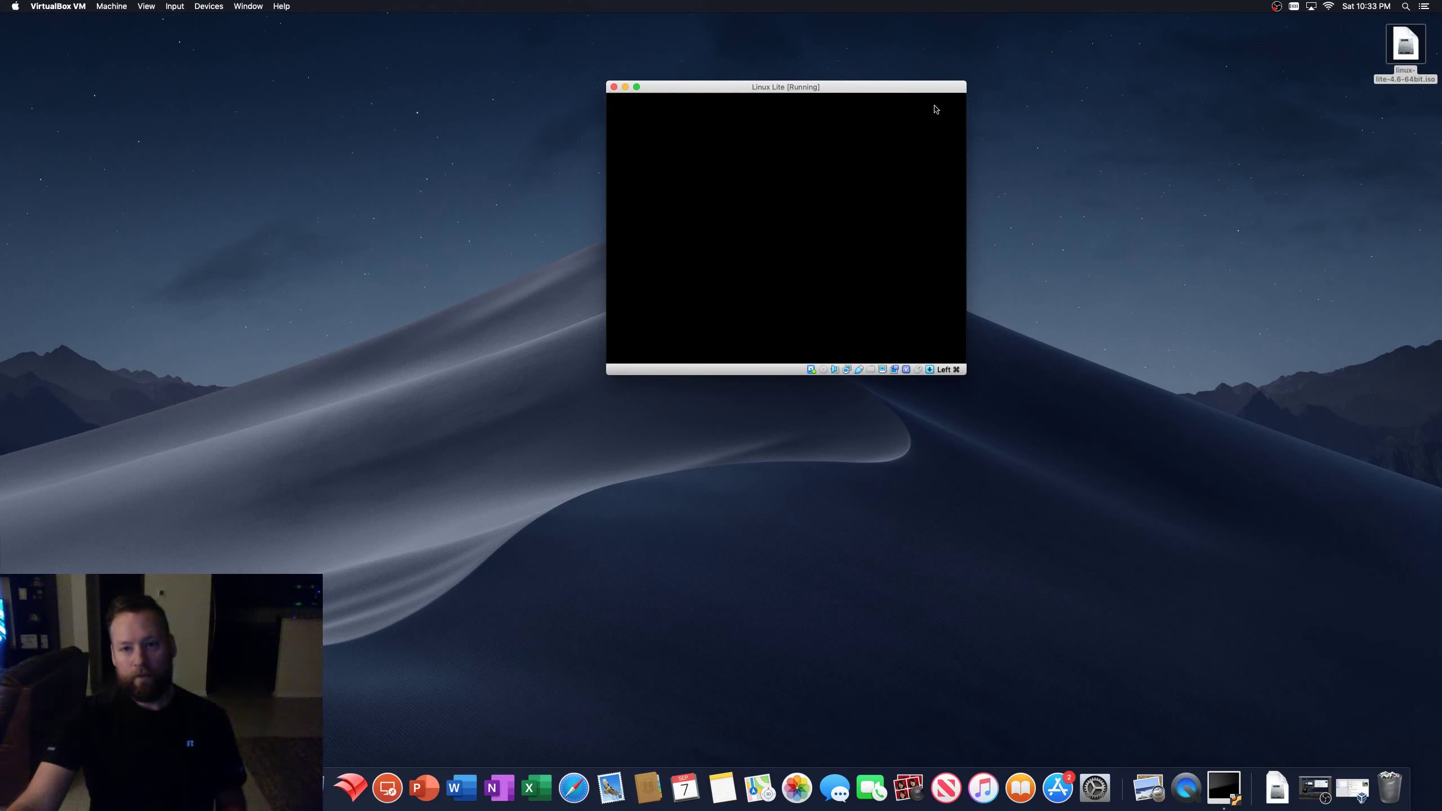
pyautogui.moveTo(915, 89); pyautogui.dragTo(1064, 141)
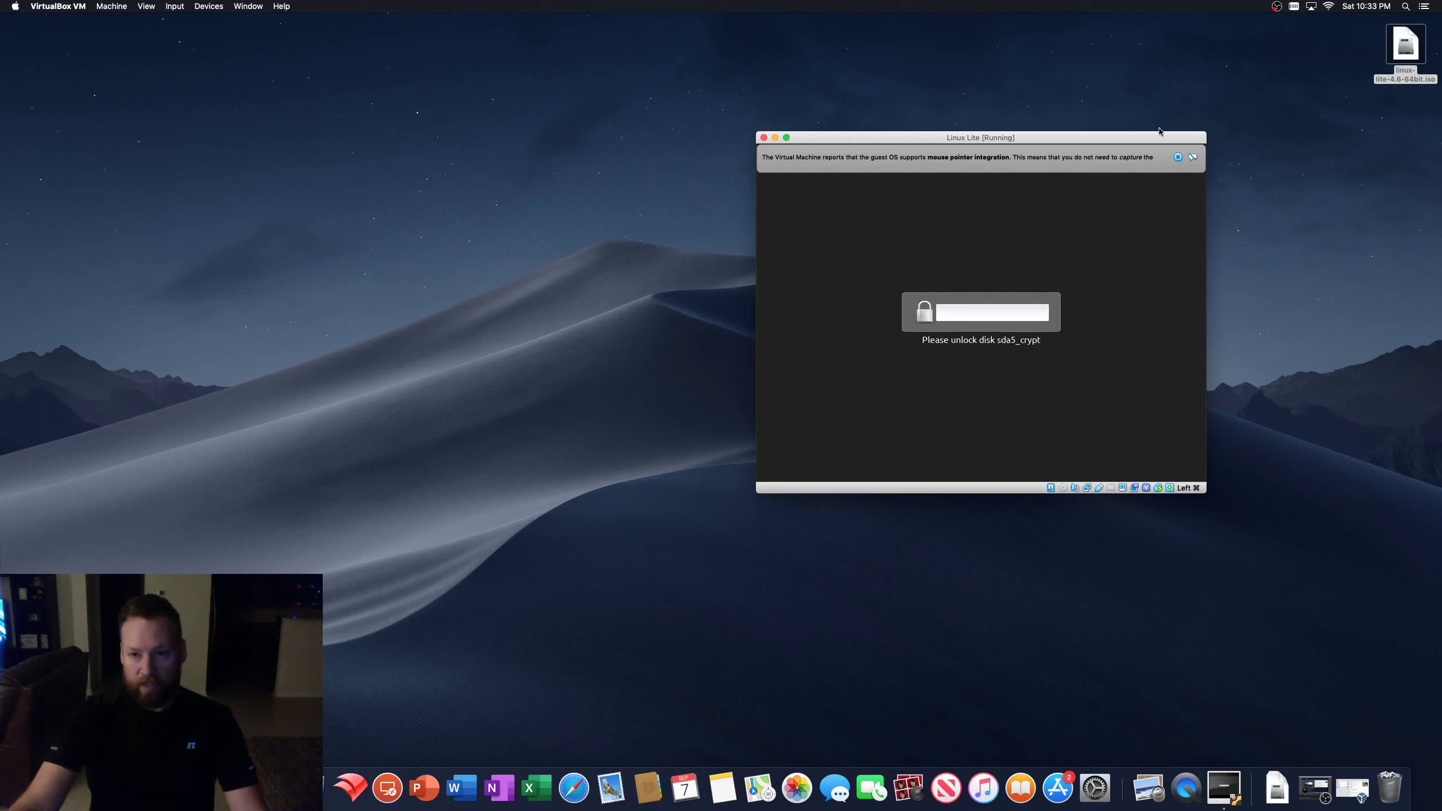
pyautogui.moveTo(1065, 139); pyautogui.dragTo(1066, 136)
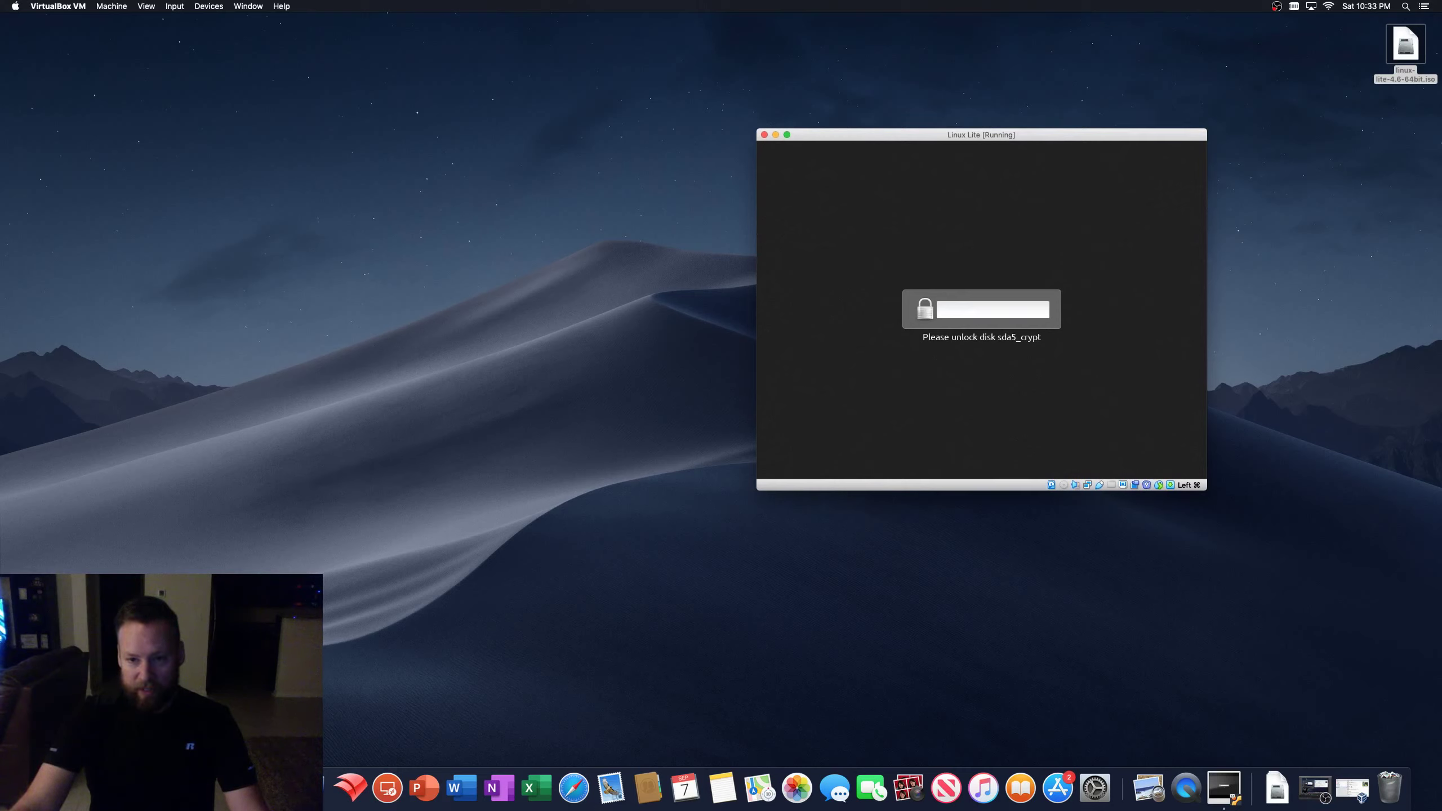
pyautogui.write('*')
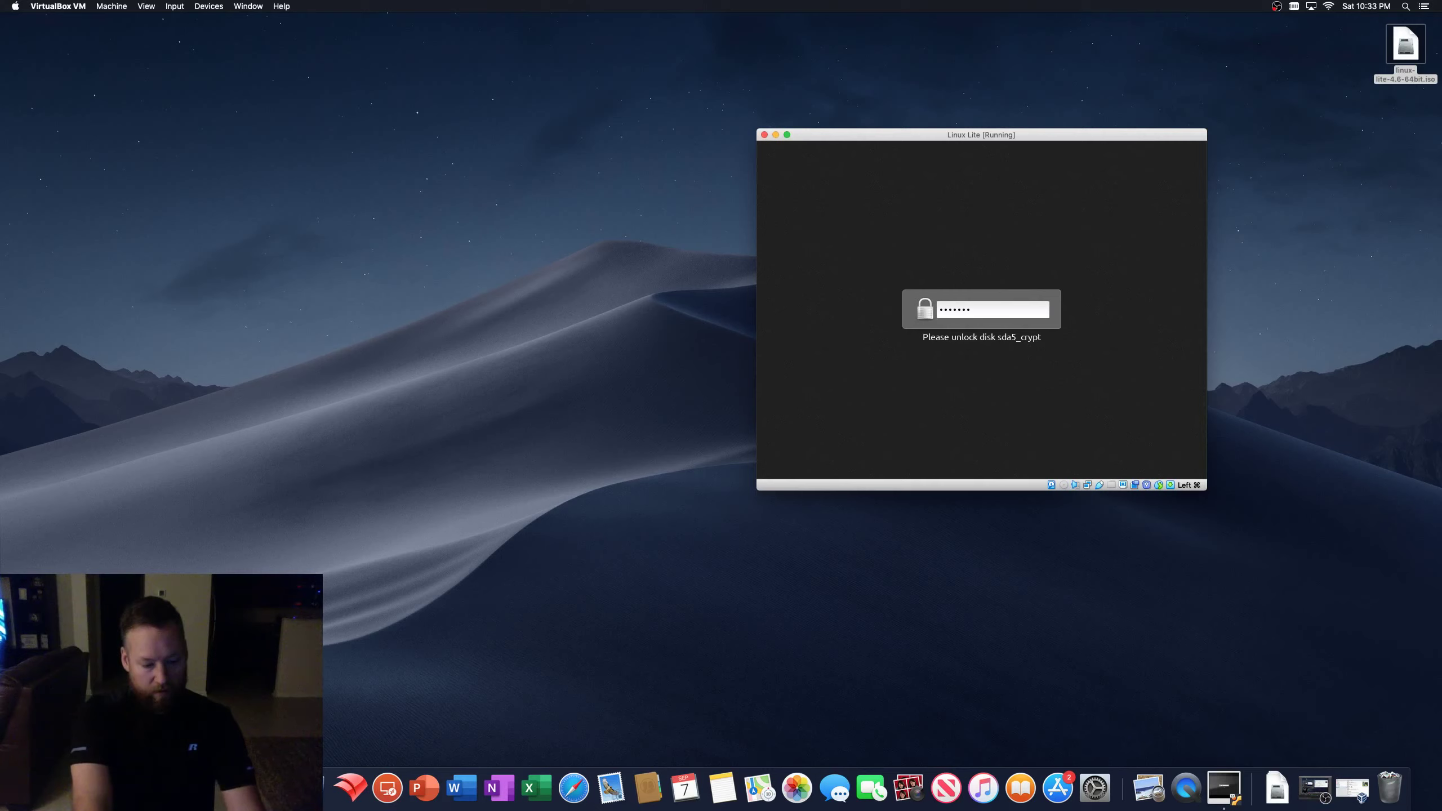
pyautogui.write('*')
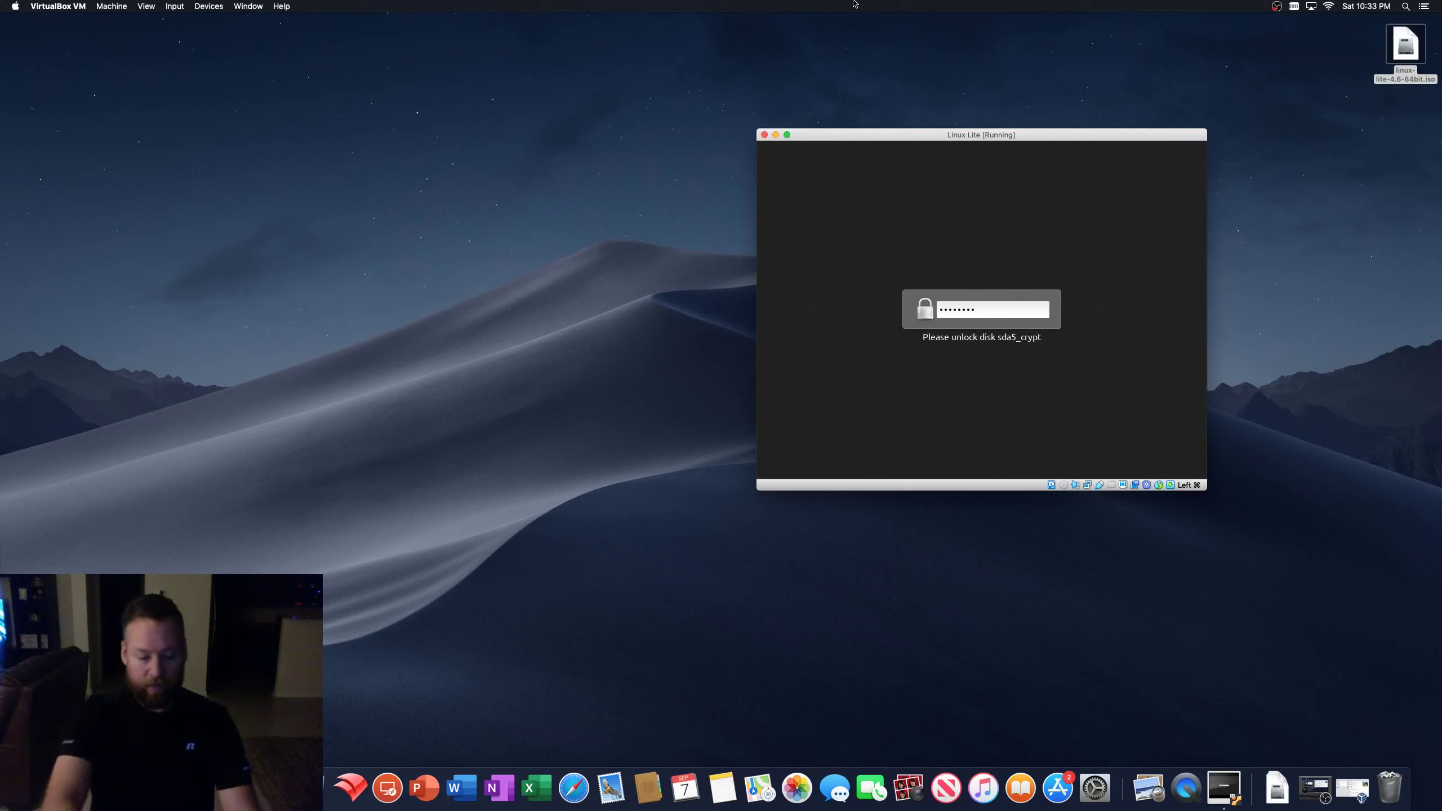
pyautogui.press('Return')
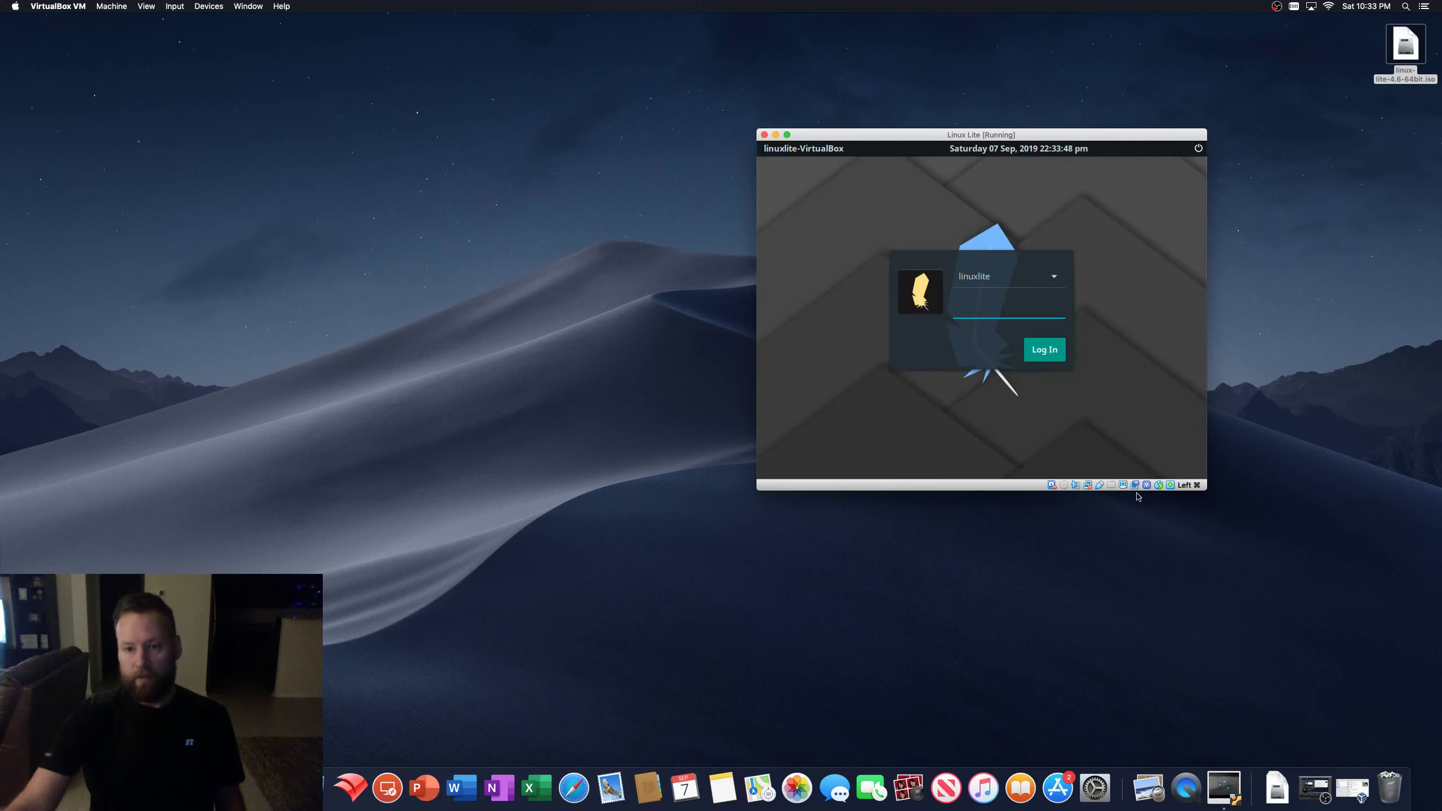
# - Enlarge and reposition the VM window, then log in with the user password
pyautogui.moveTo(1205, 492); pyautogui.dragTo(1435, 691)
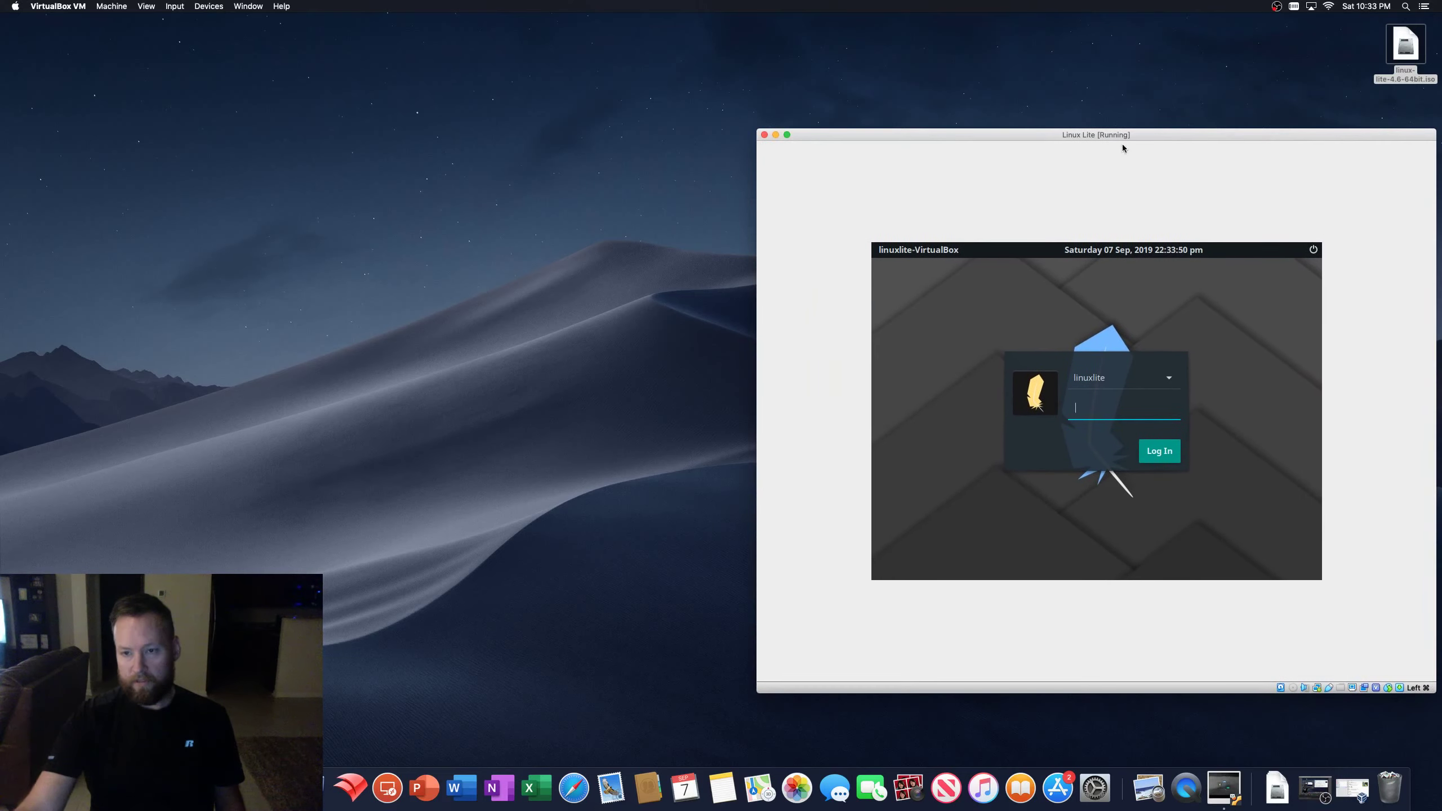
pyautogui.moveTo(1050, 129); pyautogui.dragTo(703, 22)
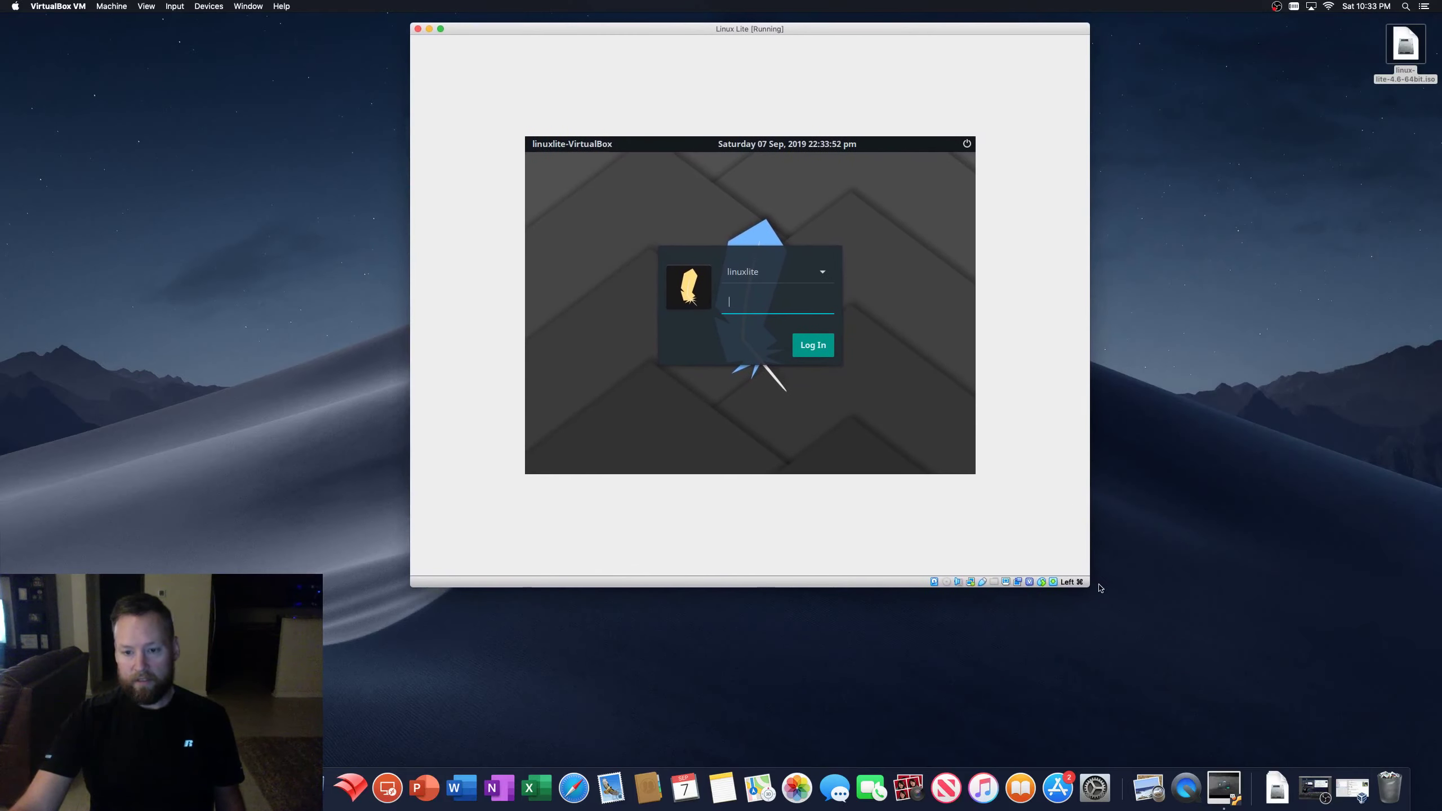
pyautogui.moveTo(1090, 588); pyautogui.dragTo(1306, 699)
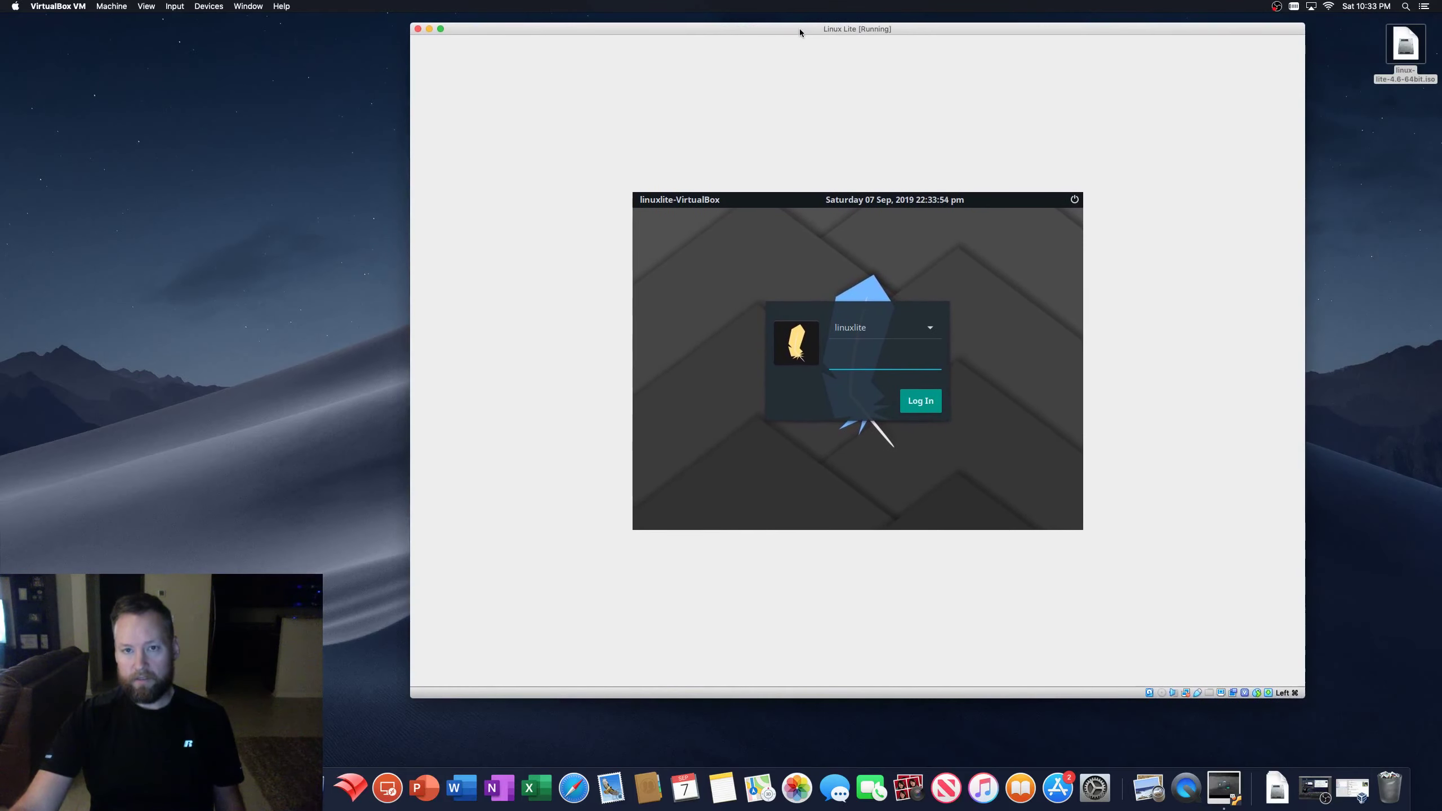
pyautogui.moveTo(800, 28); pyautogui.dragTo(860, 30)
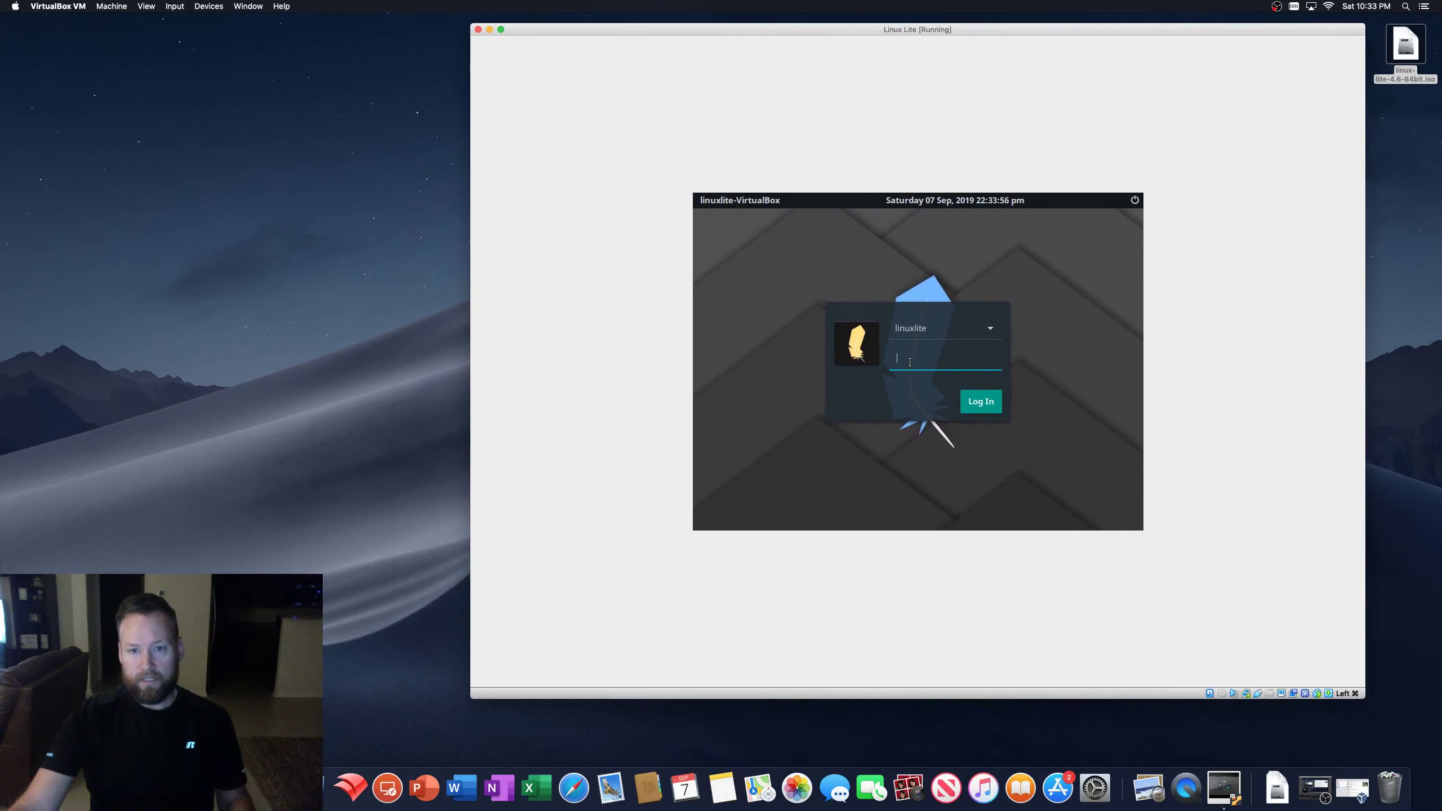
pyautogui.write('1234')
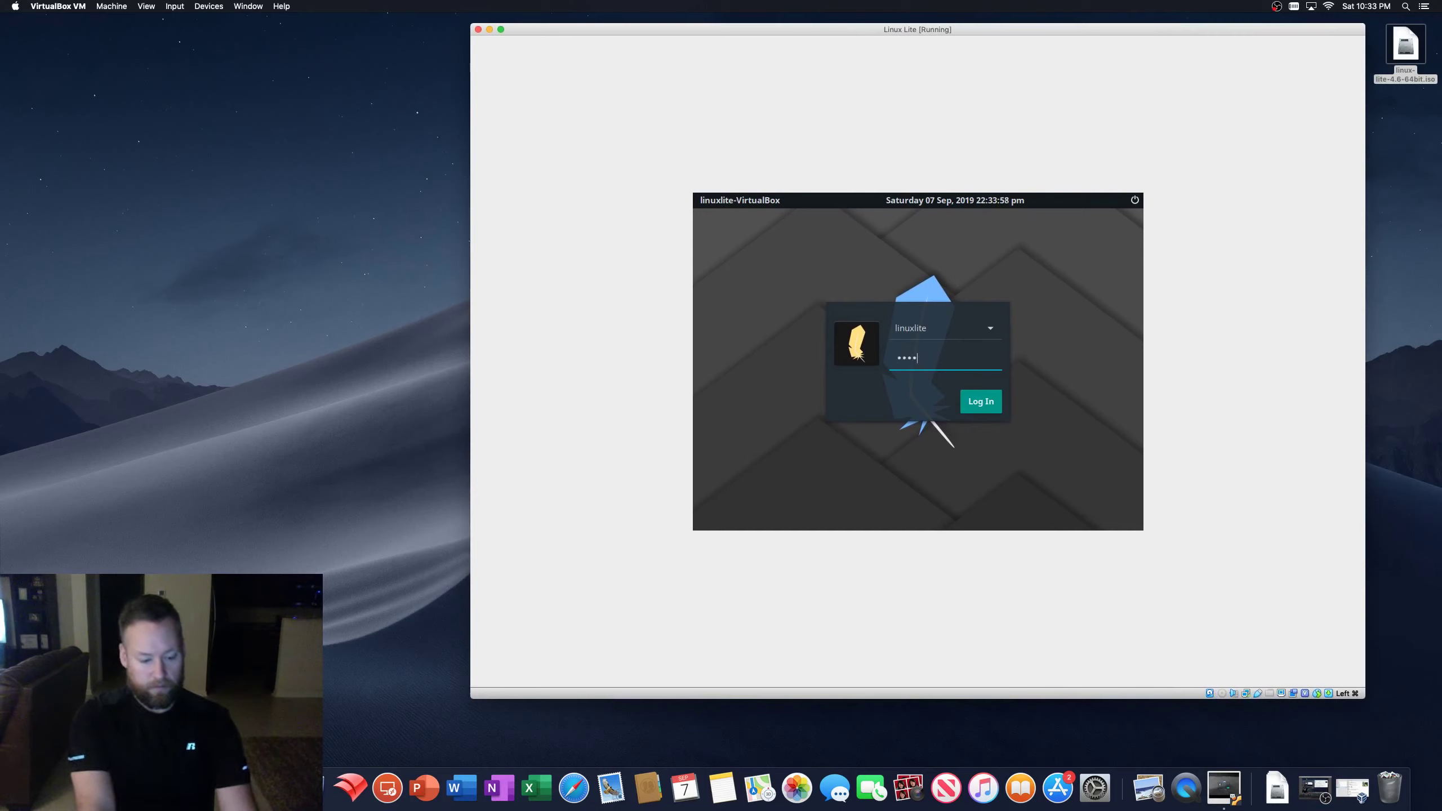
pyautogui.press('Return')
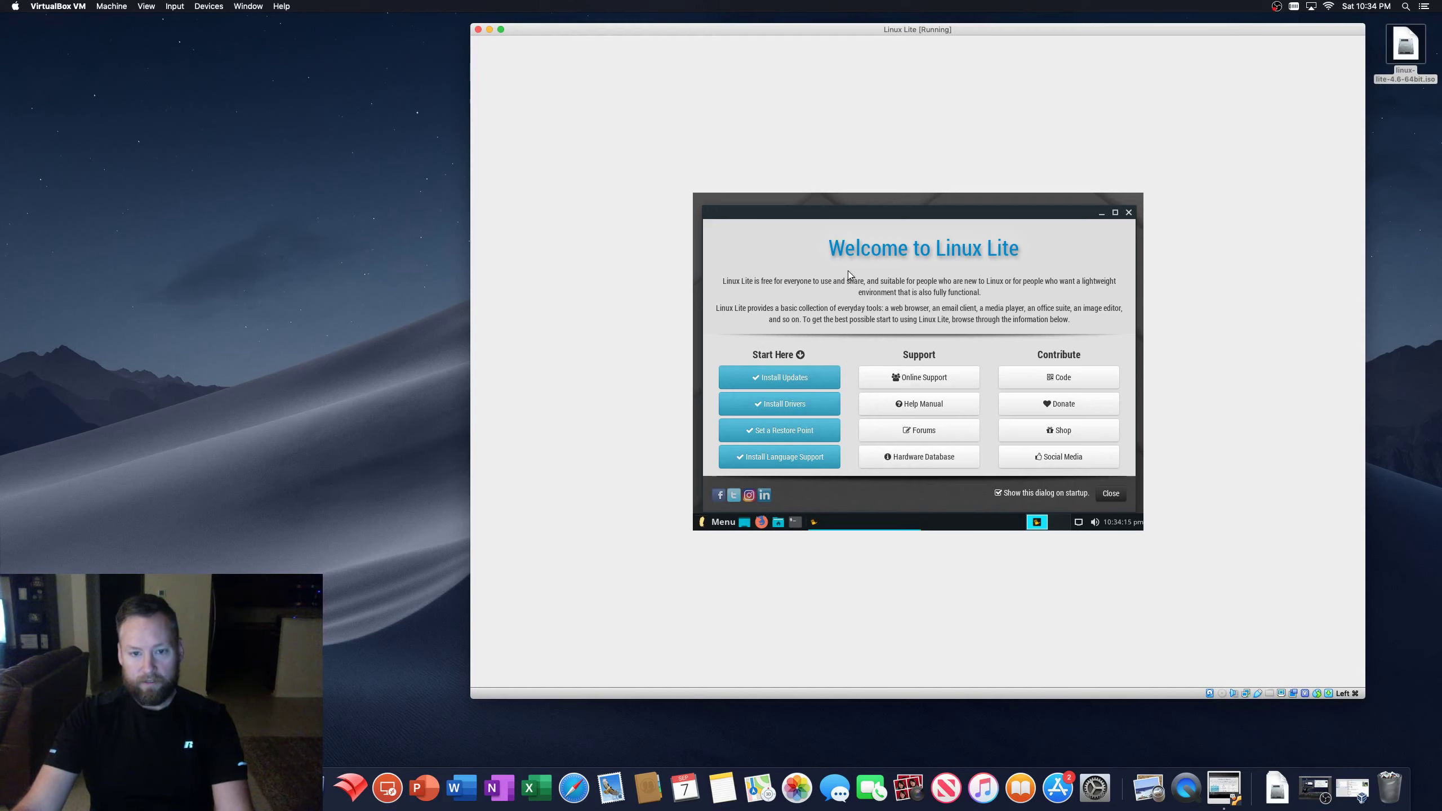
# - Launch Install Updates from the Welcome screen, authenticate as administrator, and choose Update Now
pyautogui.click(780, 382)
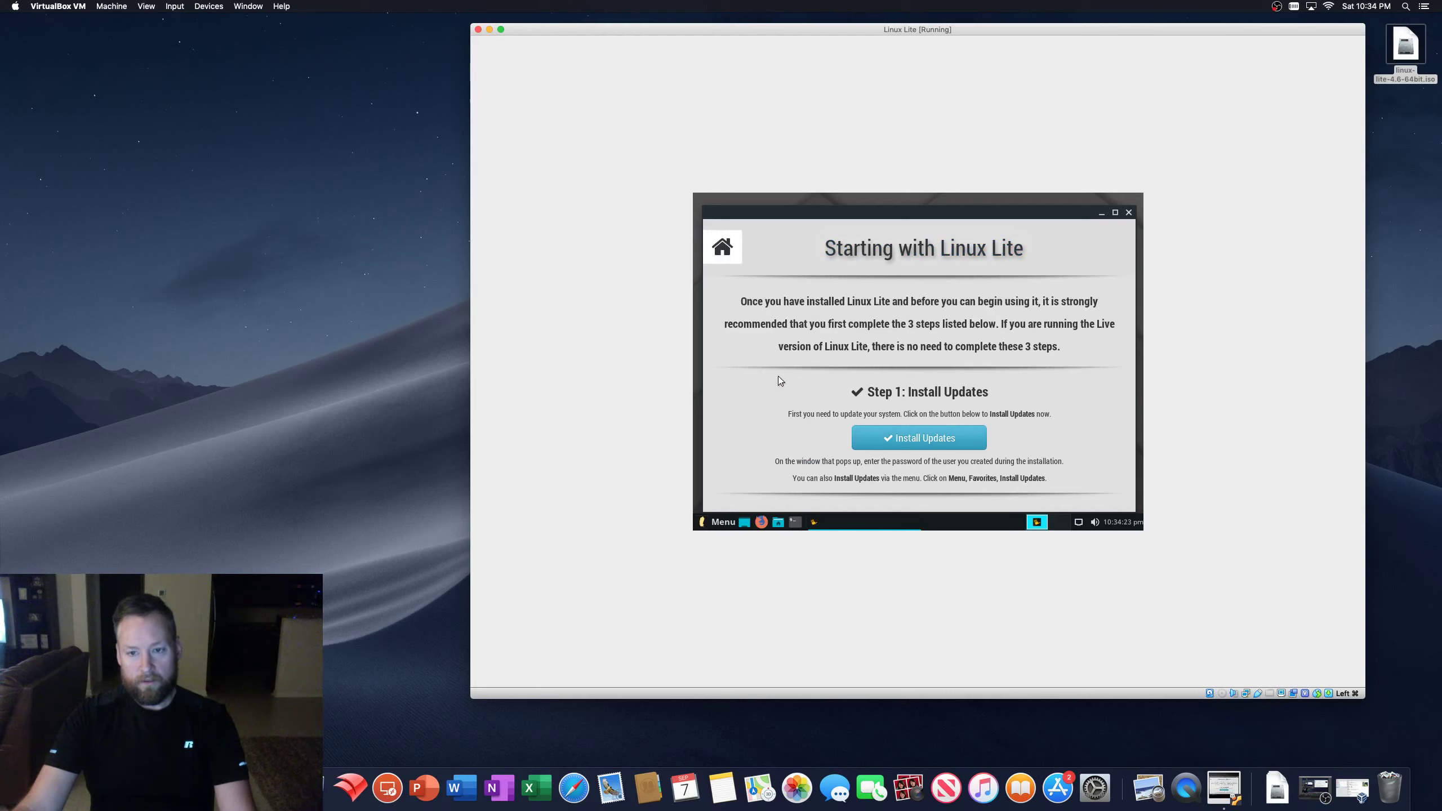
pyautogui.click(931, 439)
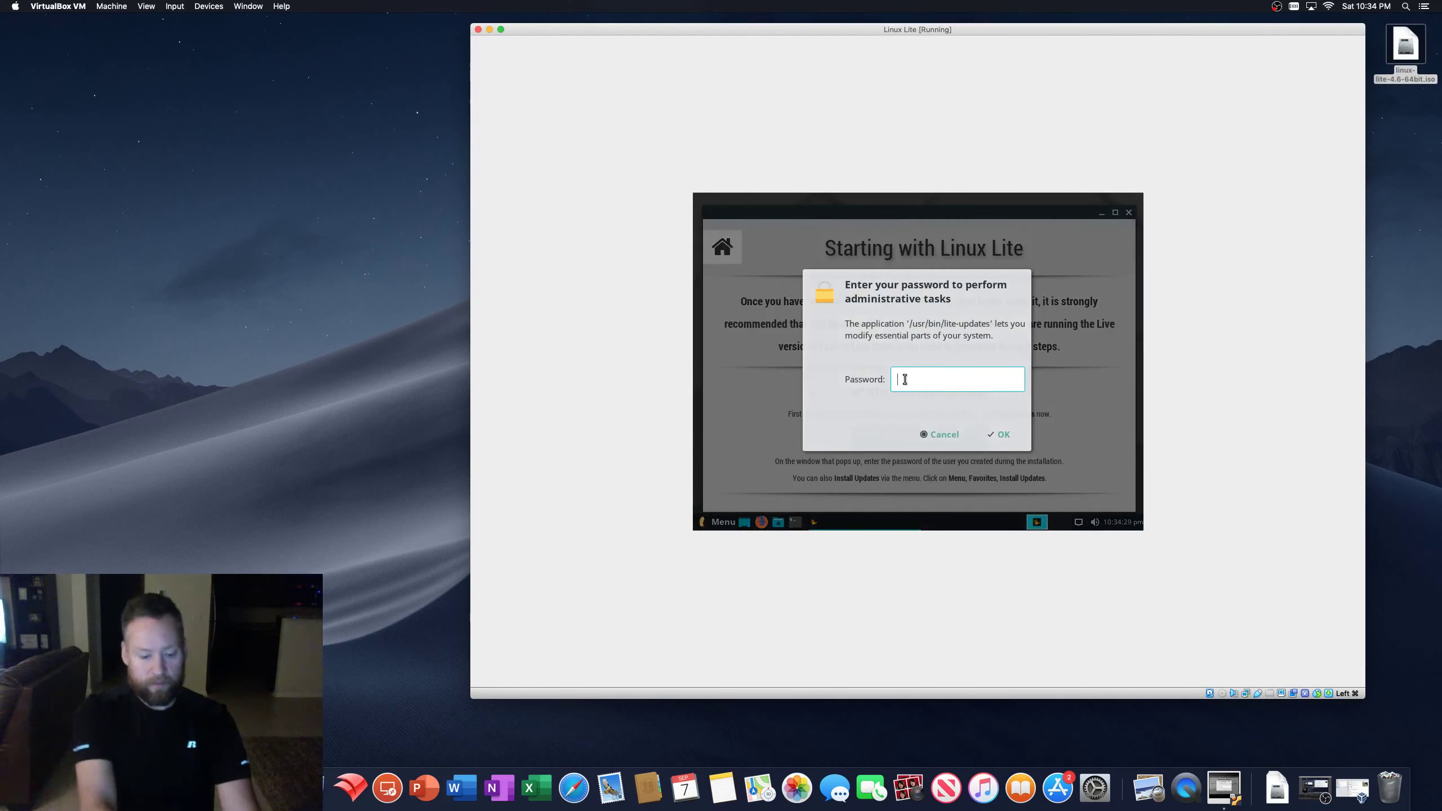
pyautogui.write('*******')
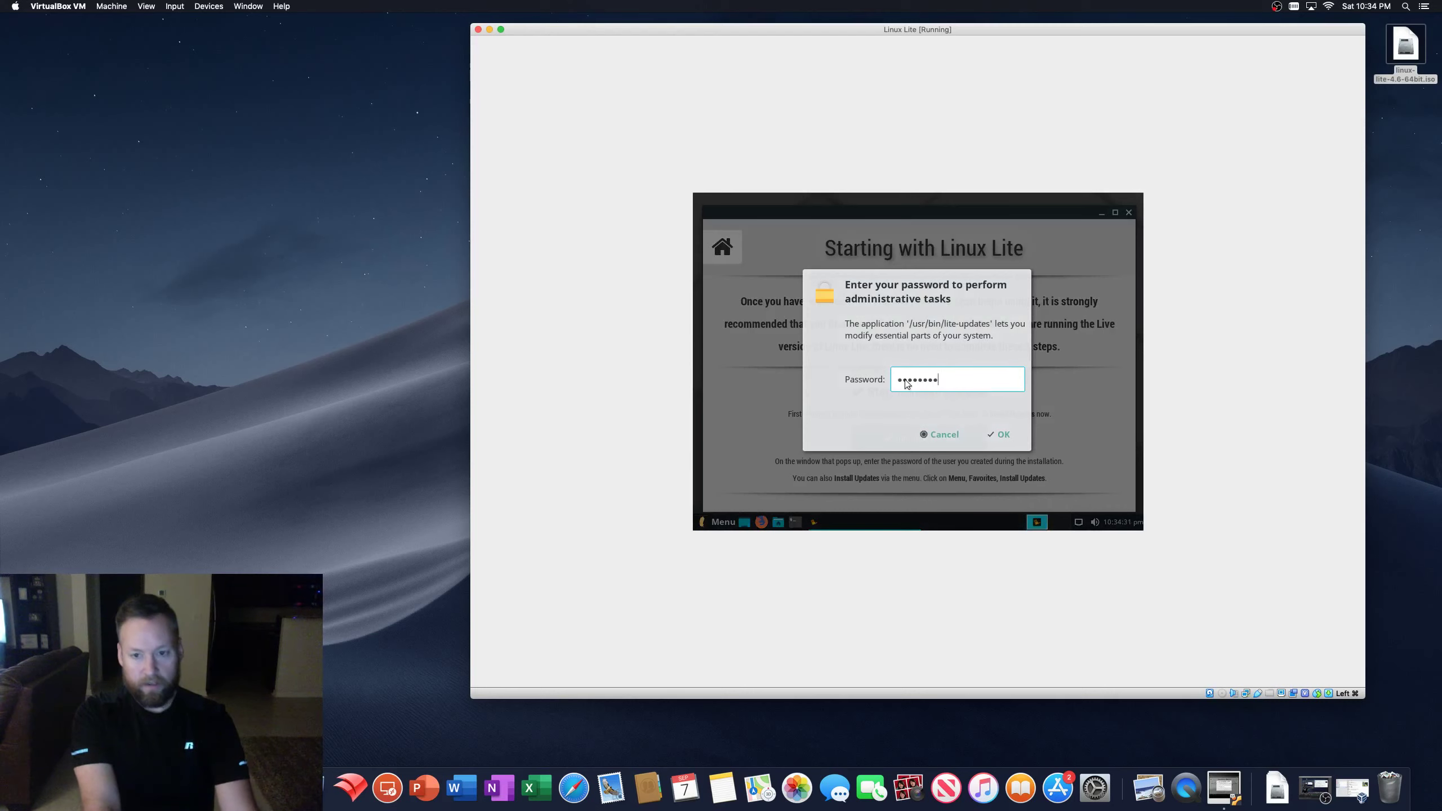
pyautogui.press('Return')
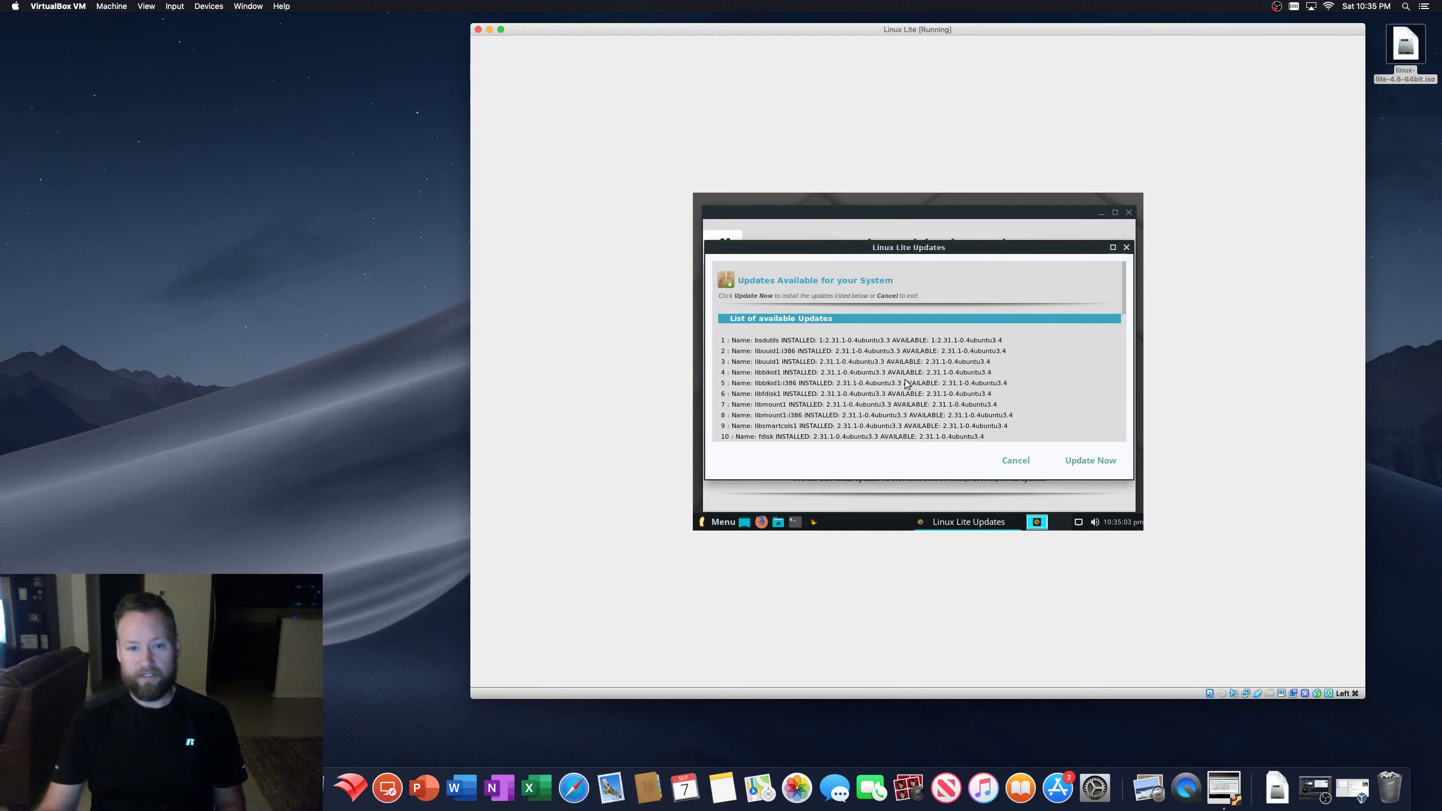
pyautogui.click(1099, 462)
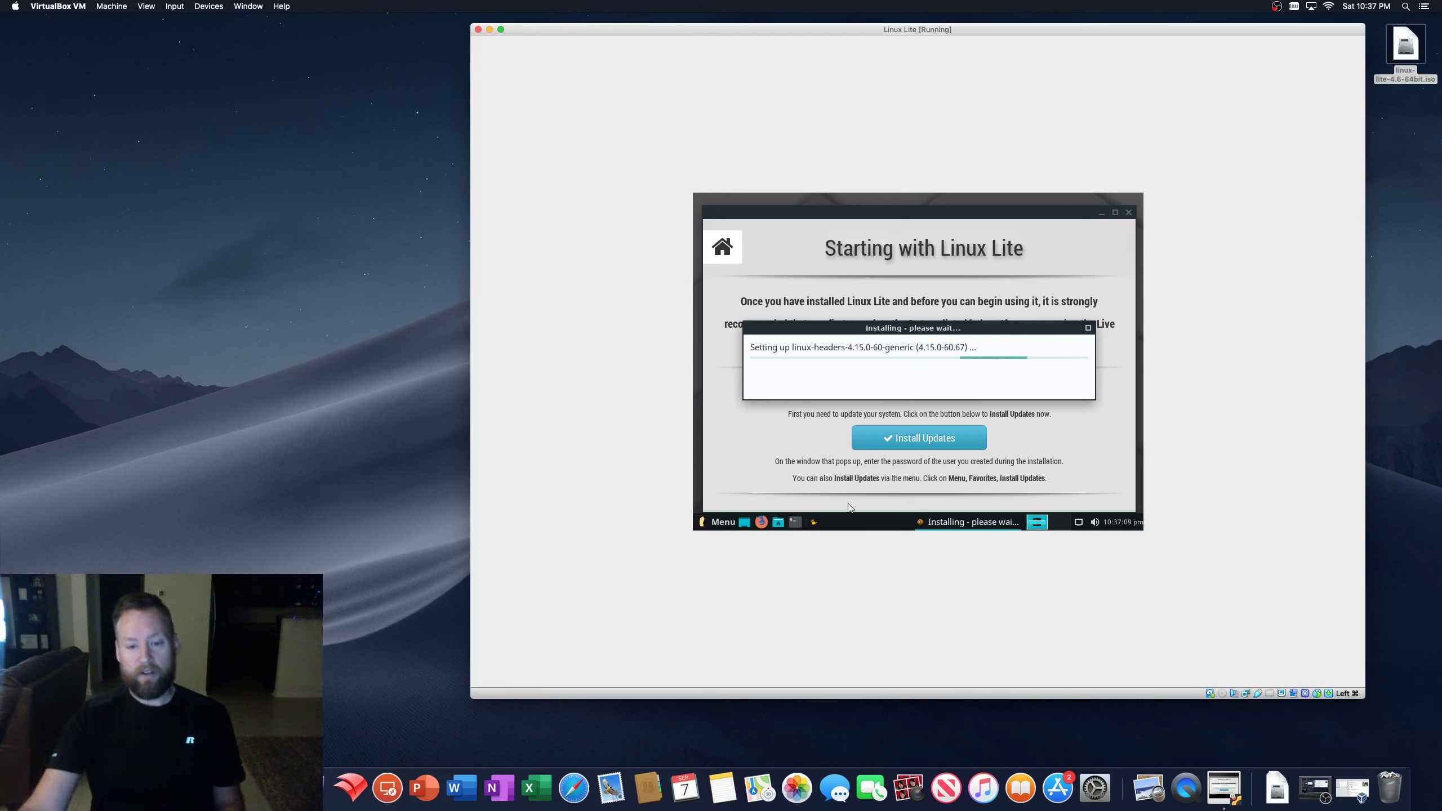
# - Open the Linux Lite Menu from the taskbar while updates install
pyautogui.click(703, 524)
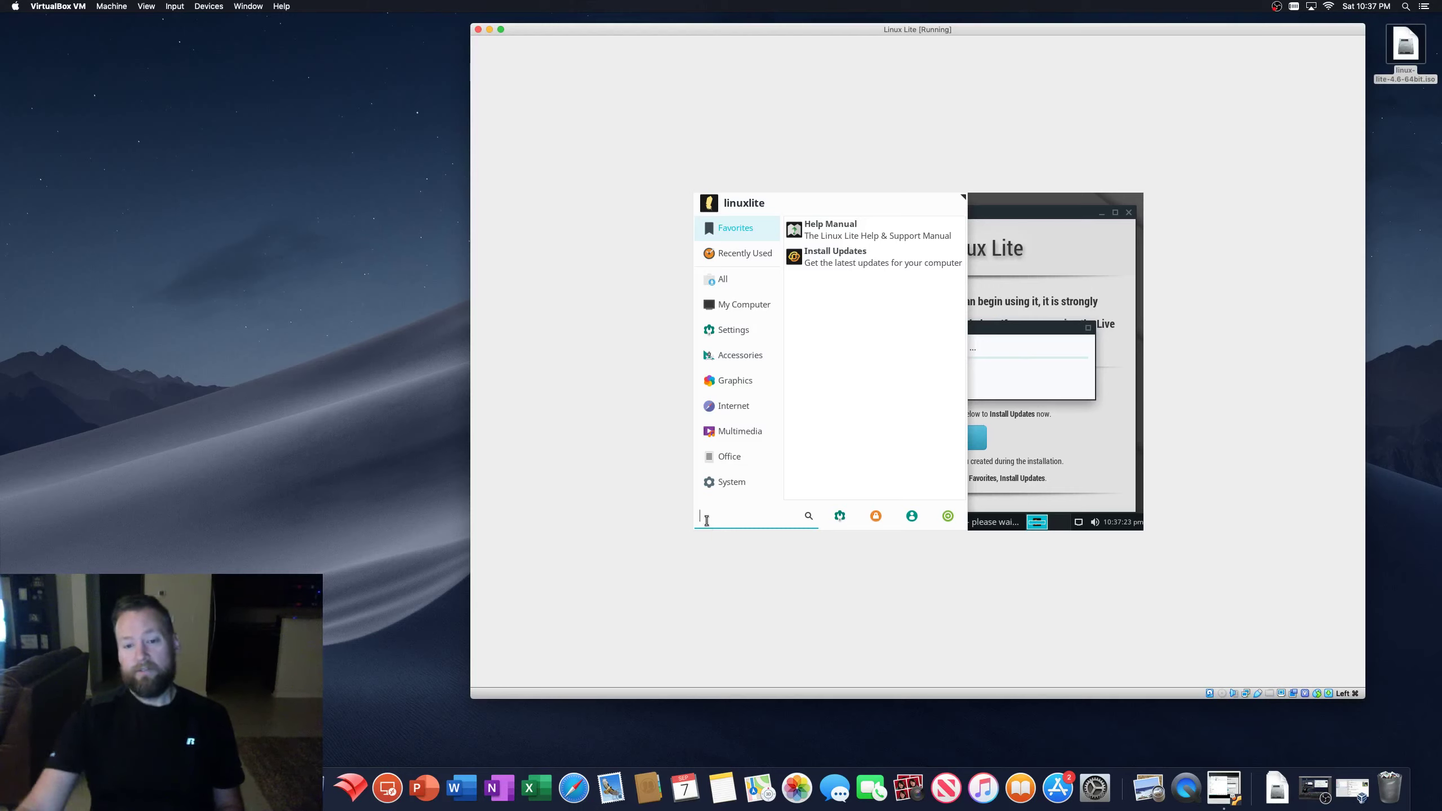
# - Close the menu, run ls in a taskbar terminal, then show the desktop
pyautogui.click(1007, 328)
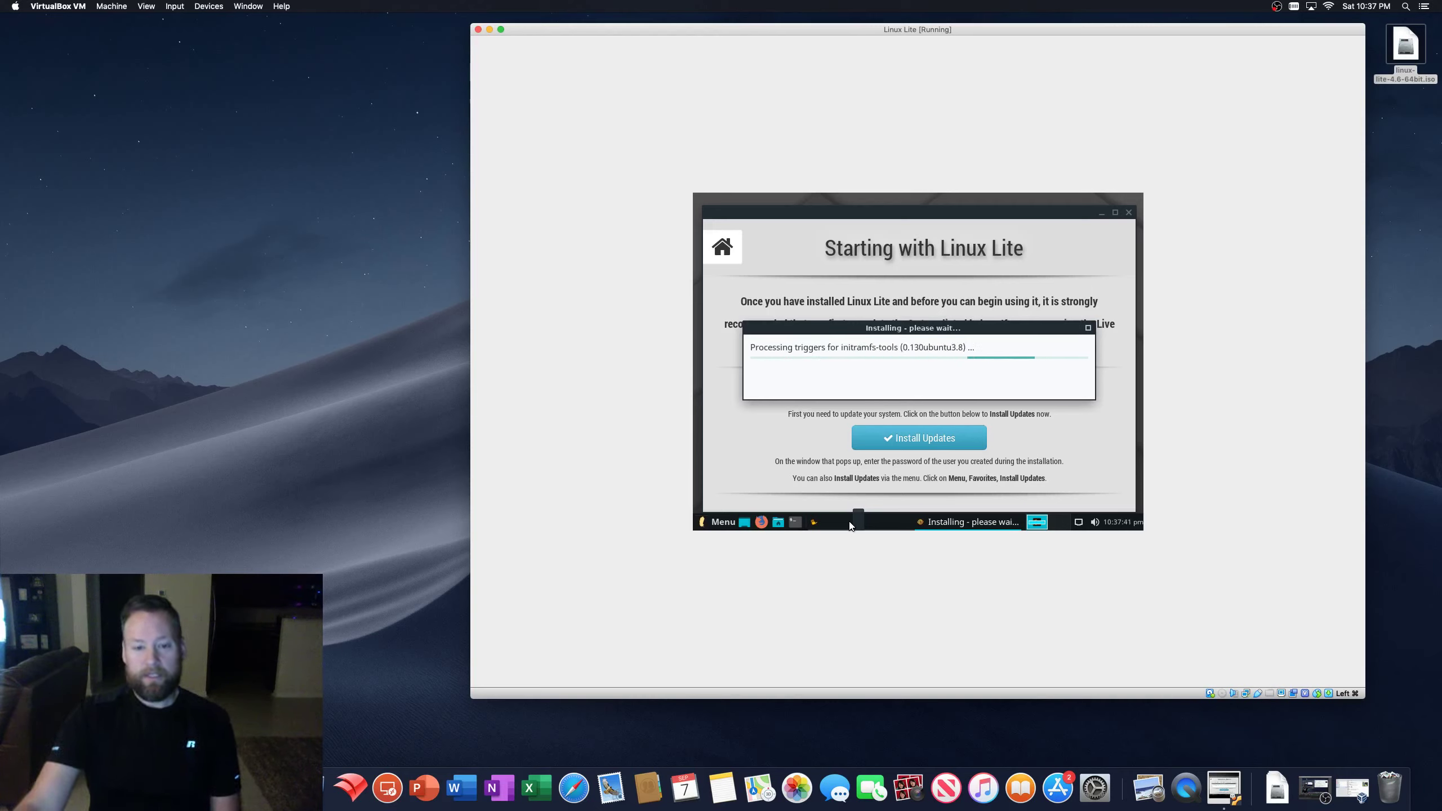
pyautogui.click(795, 522)
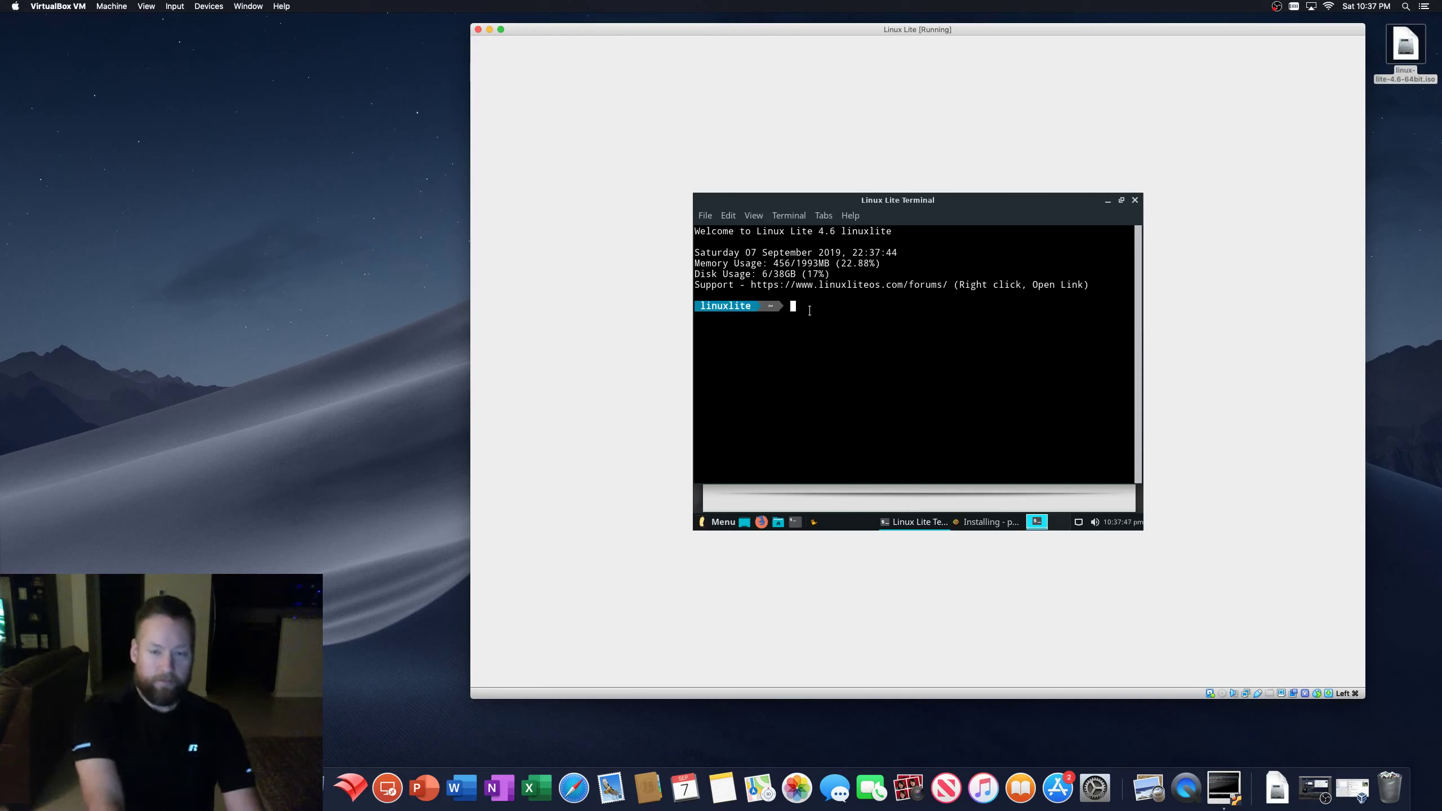
pyautogui.write('ls')
pyautogui.press('Return')
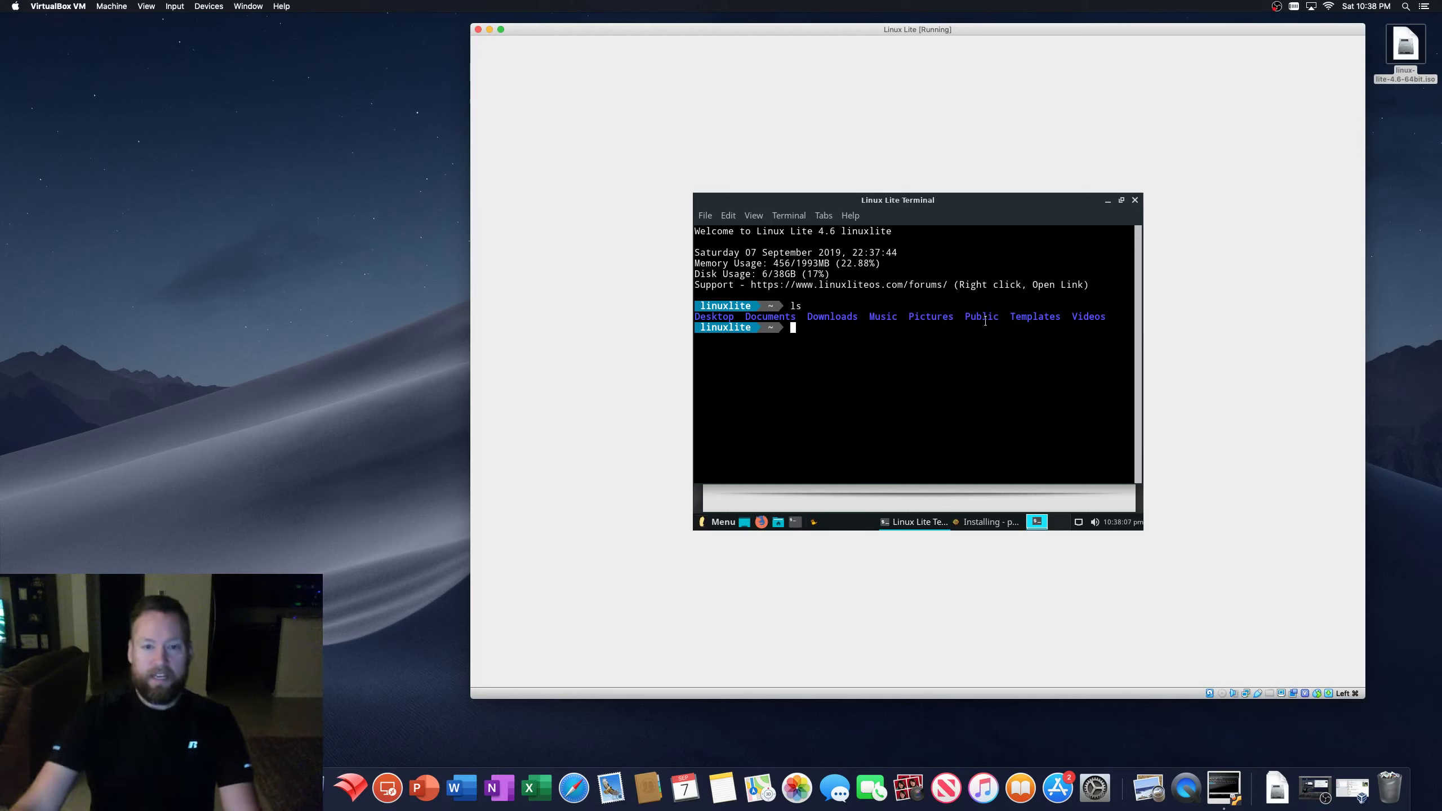
pyautogui.click(744, 522)
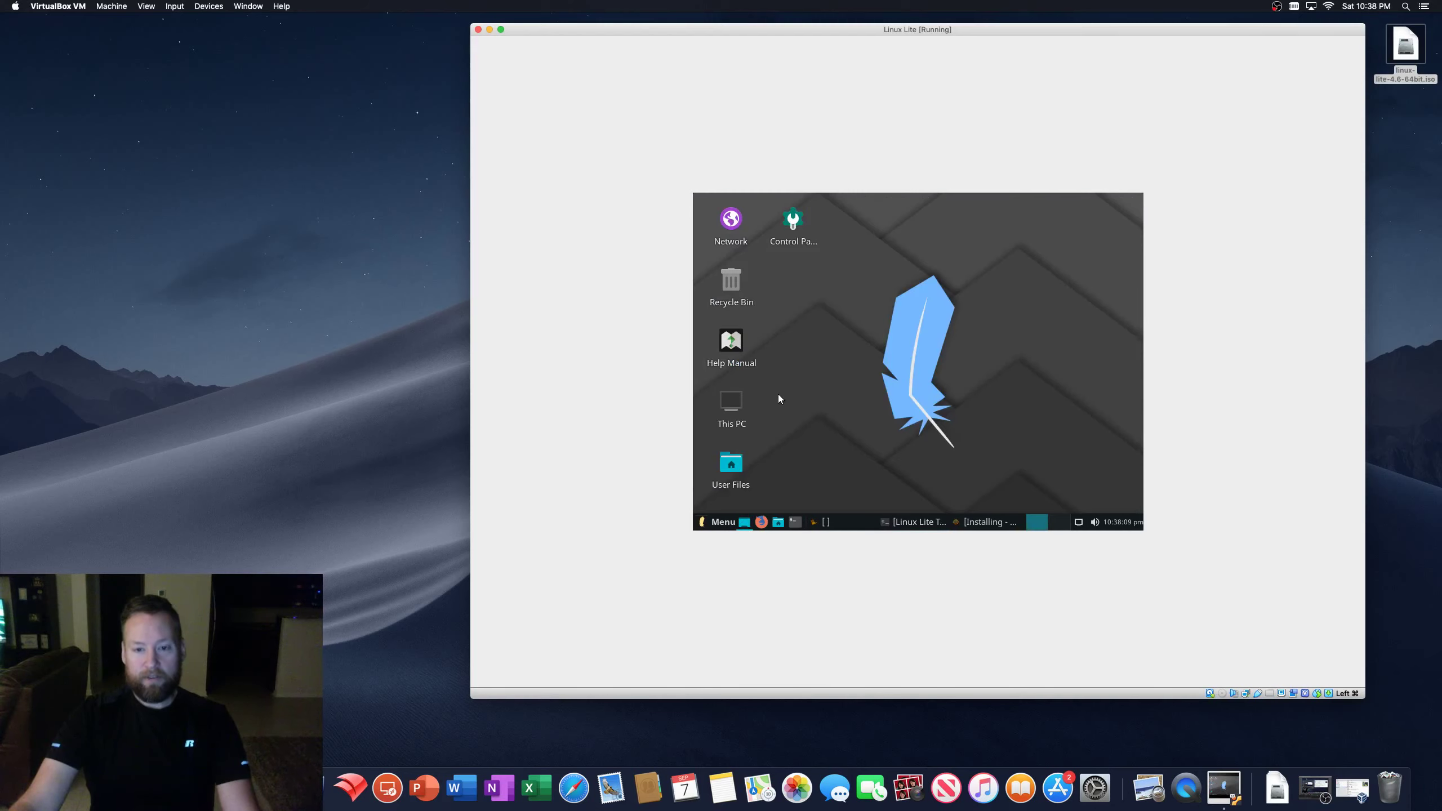
# - Bring the guest's terminal window back up and close it
pyautogui.click(744, 522)
pyautogui.click(744, 523)
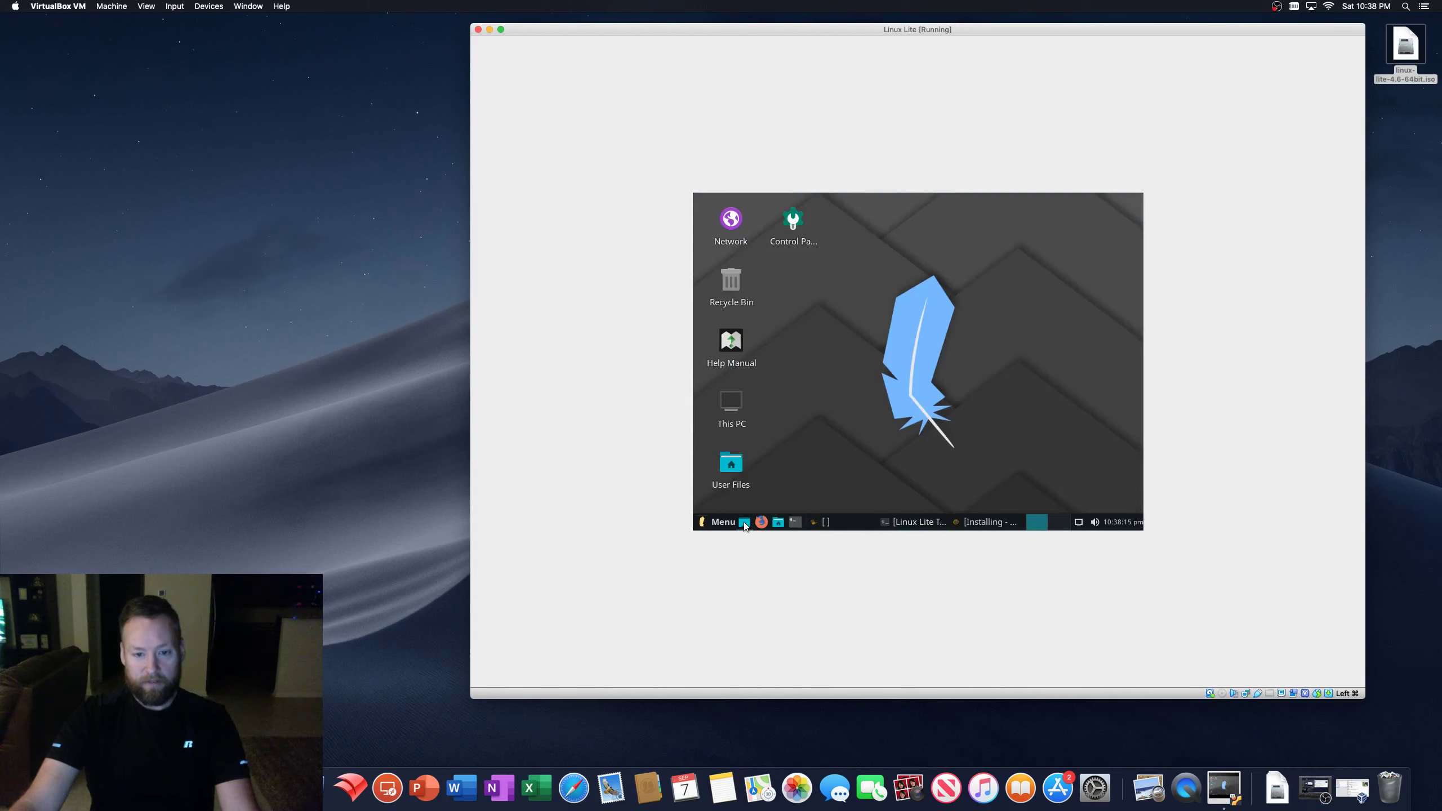
pyautogui.click(743, 522)
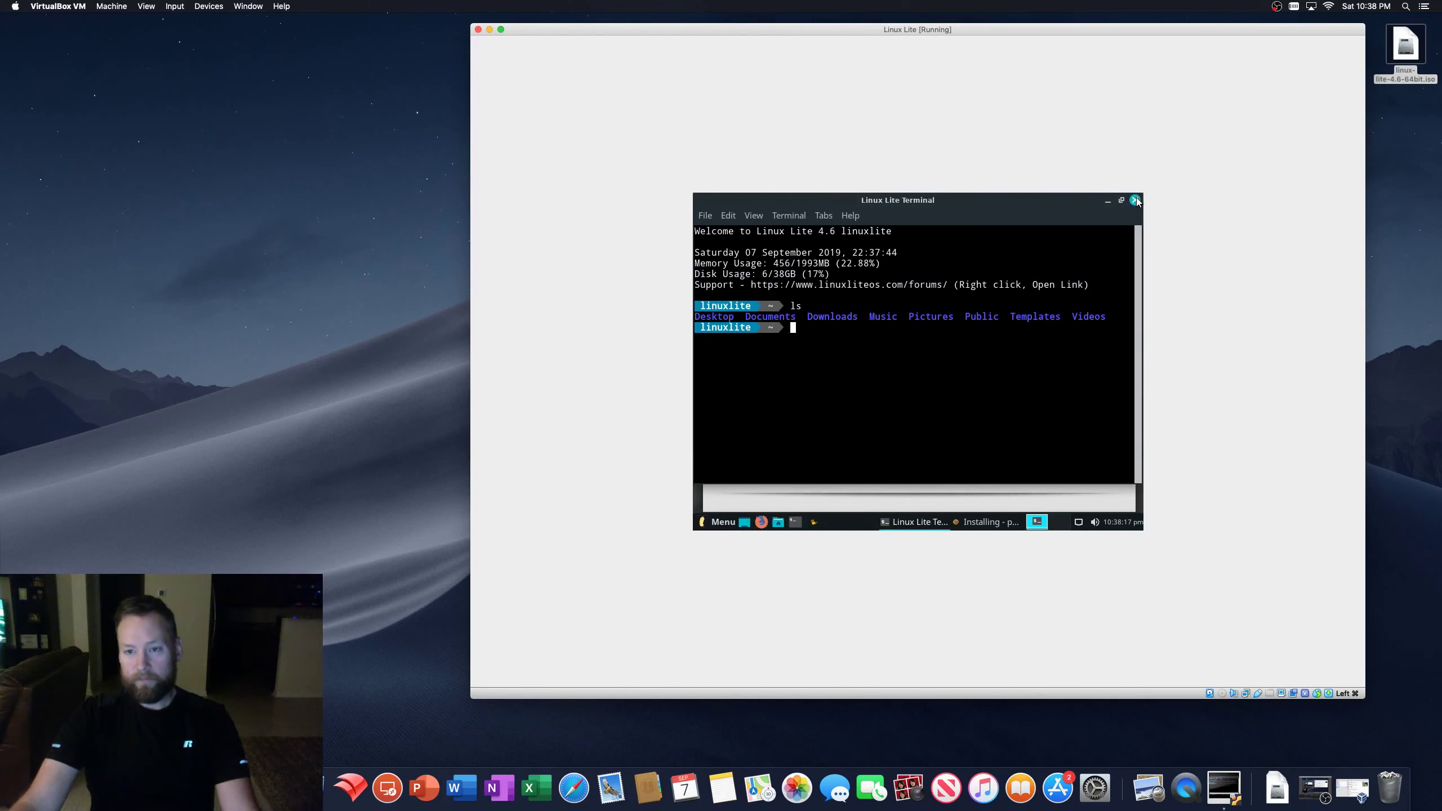
pyautogui.click(1135, 200)
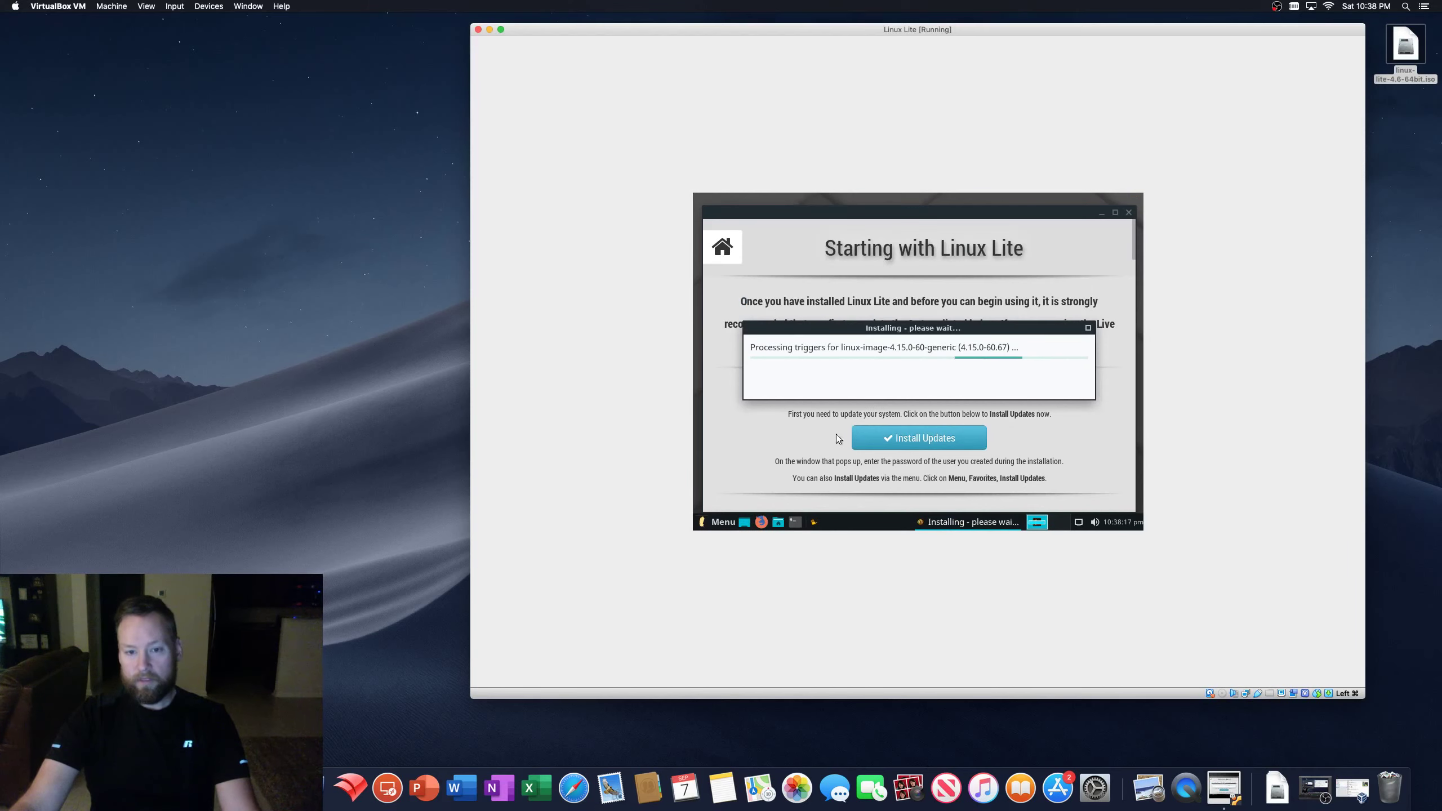
# - Open the file manager and browse the Desktop, Trash, linuxlite home and File System folders
pyautogui.click(777, 522)
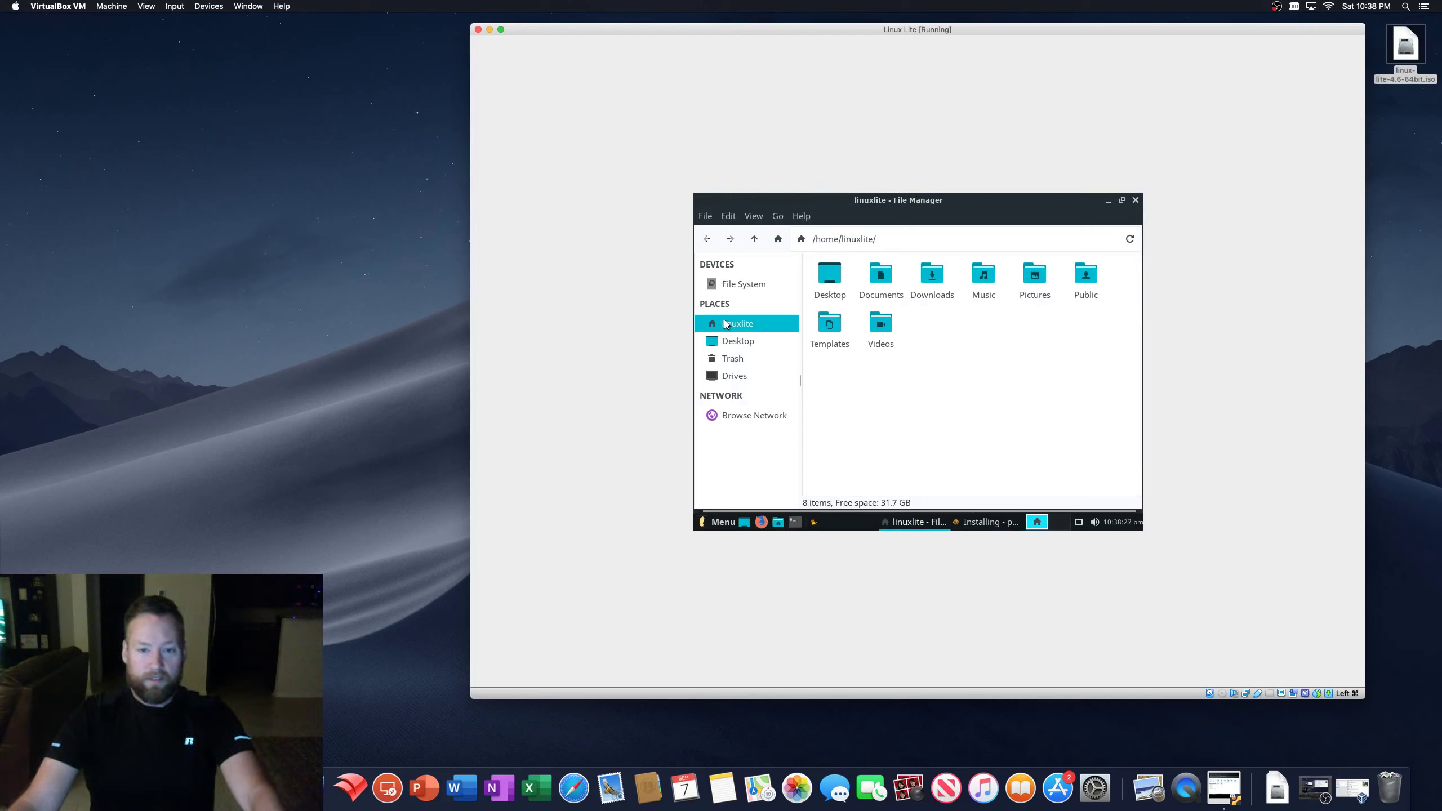
pyautogui.doubleClick(829, 276)
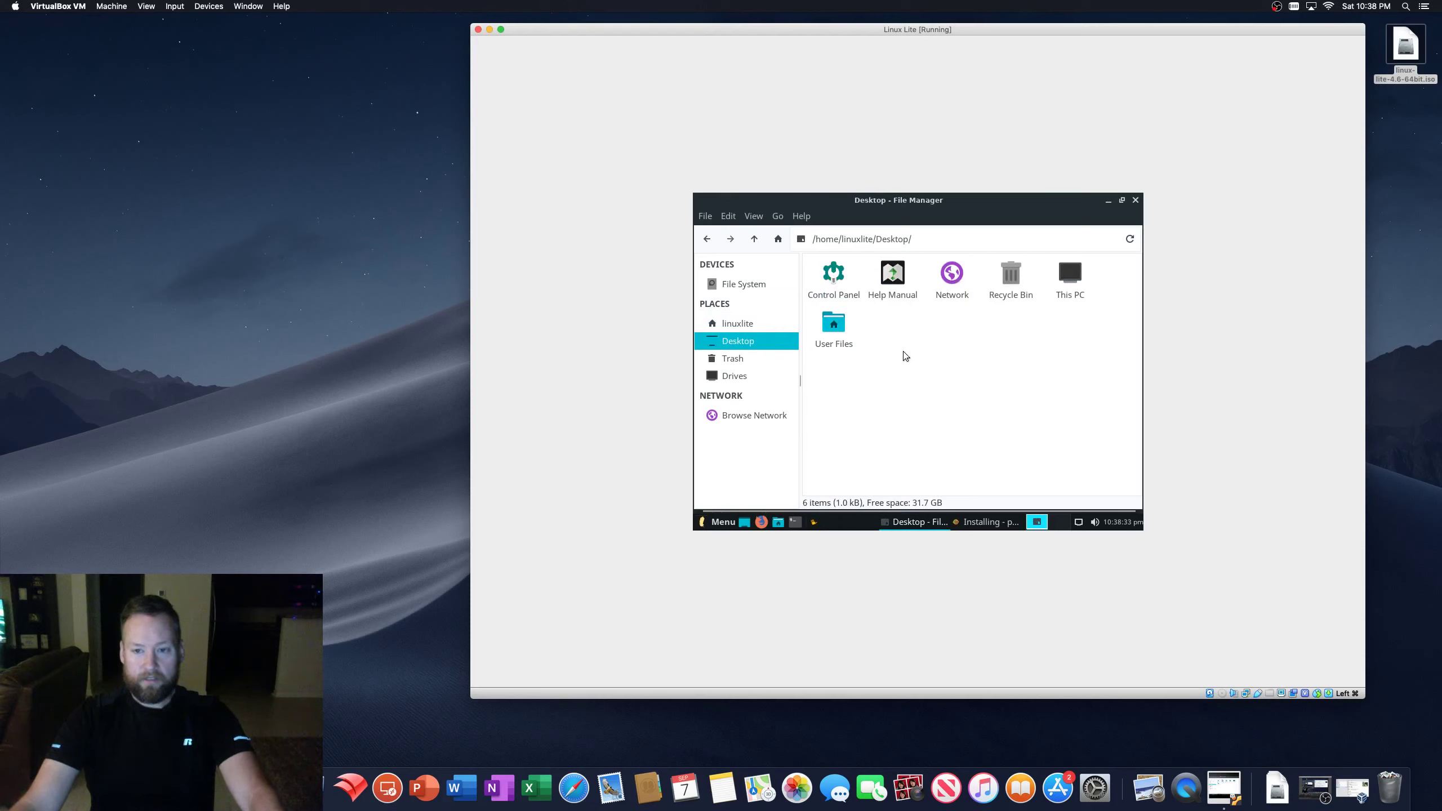
pyautogui.click(733, 361)
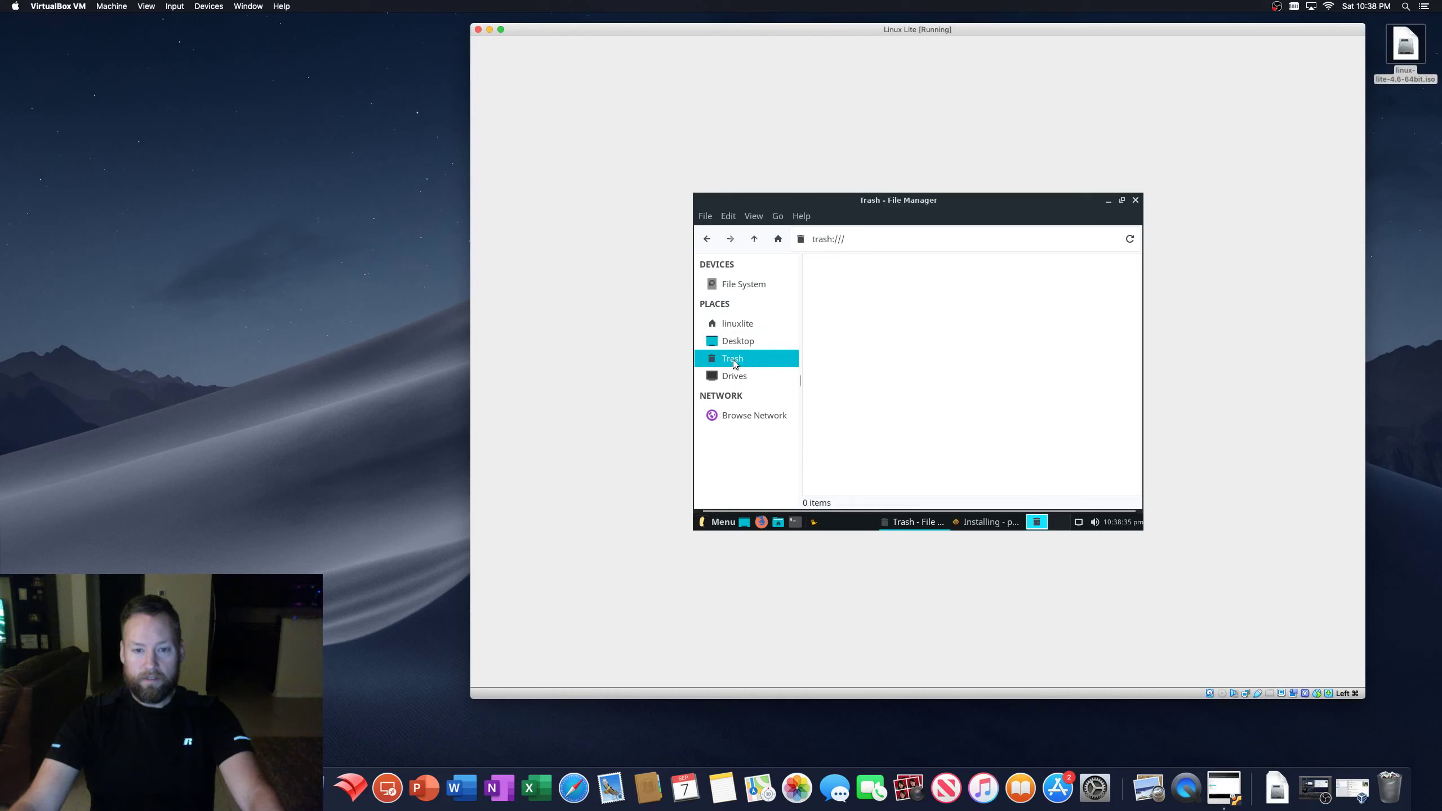
pyautogui.click(738, 325)
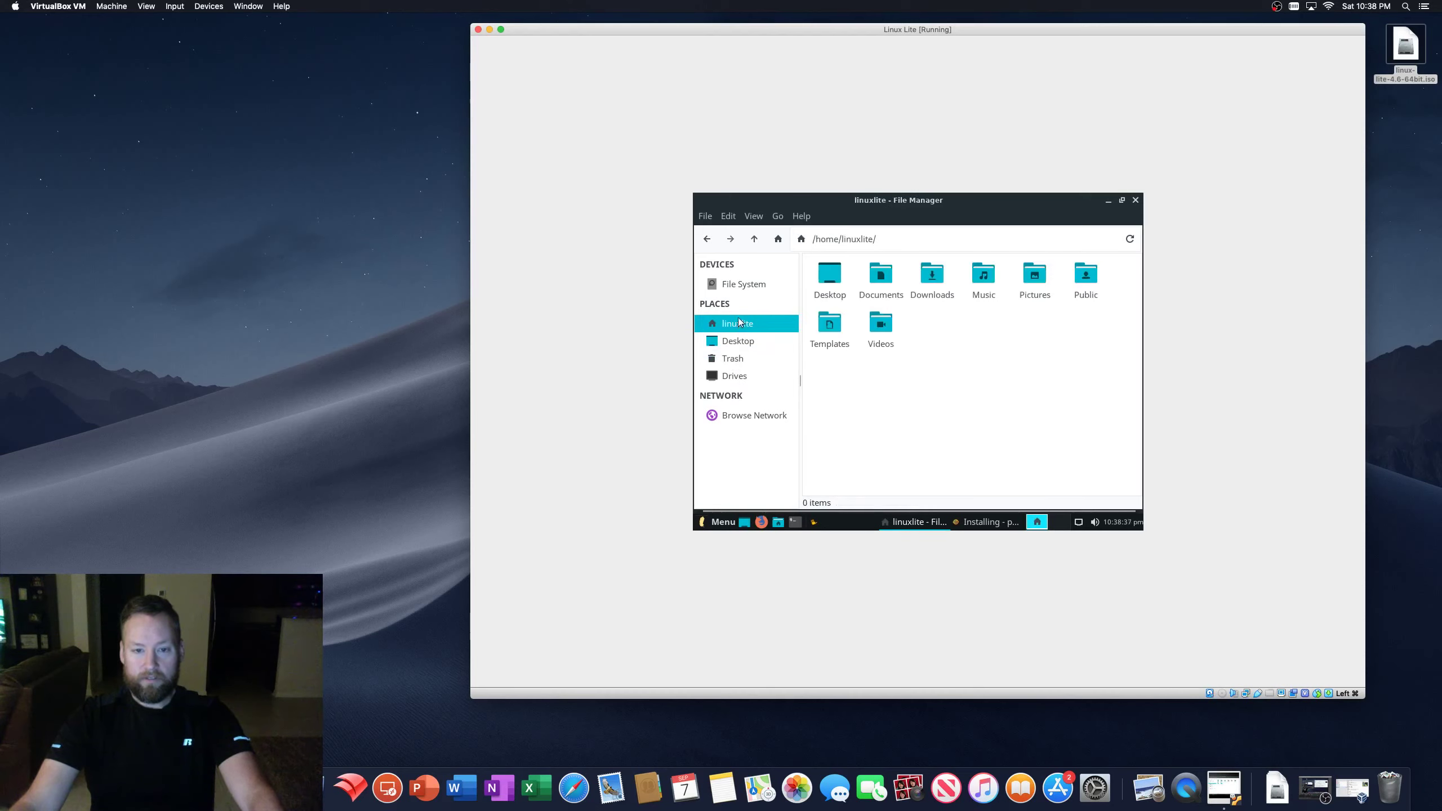
pyautogui.click(745, 285)
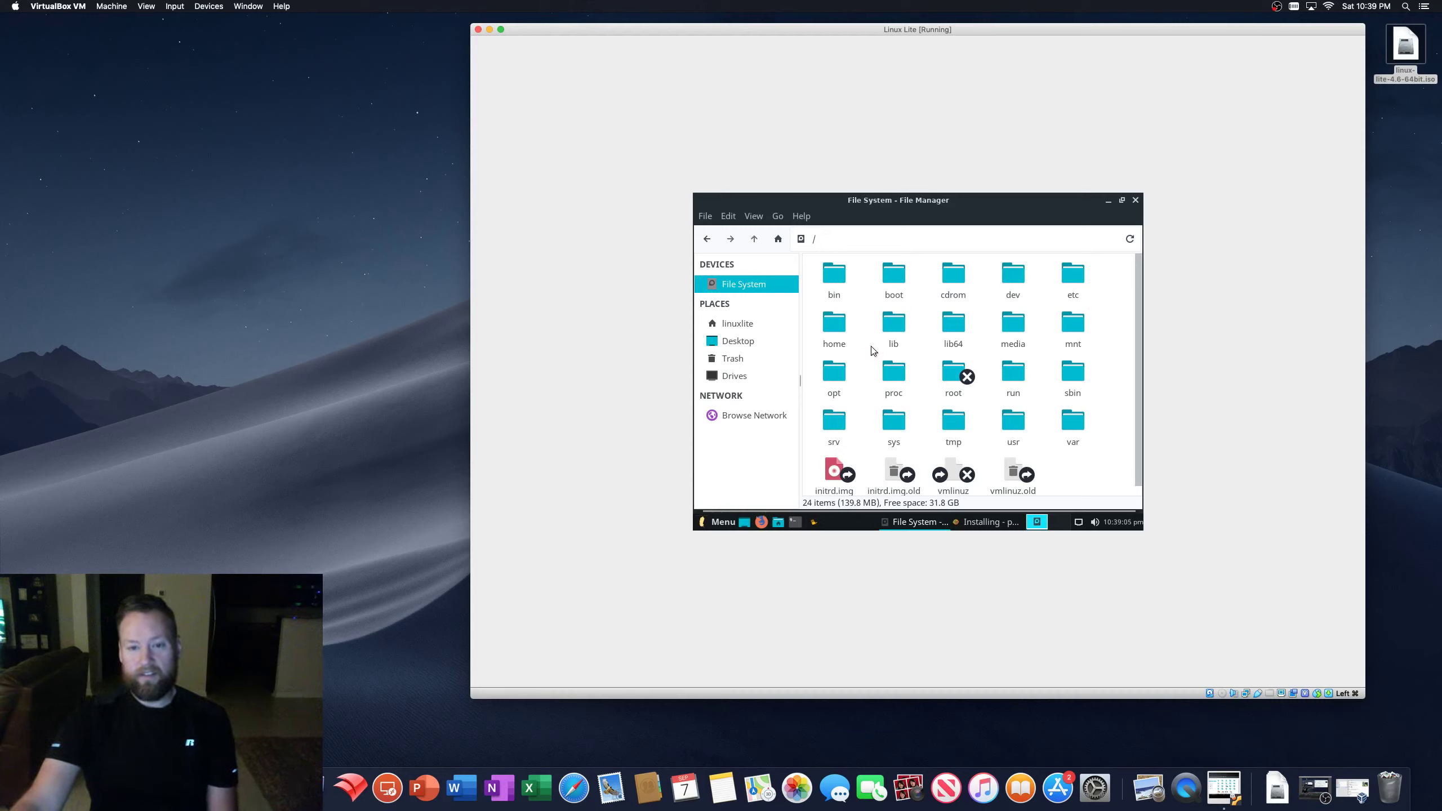
# - Open home, linuxlite and Pictures, return to the home folder, then close the file manager
pyautogui.doubleClick(836, 327)
pyautogui.doubleClick(832, 274)
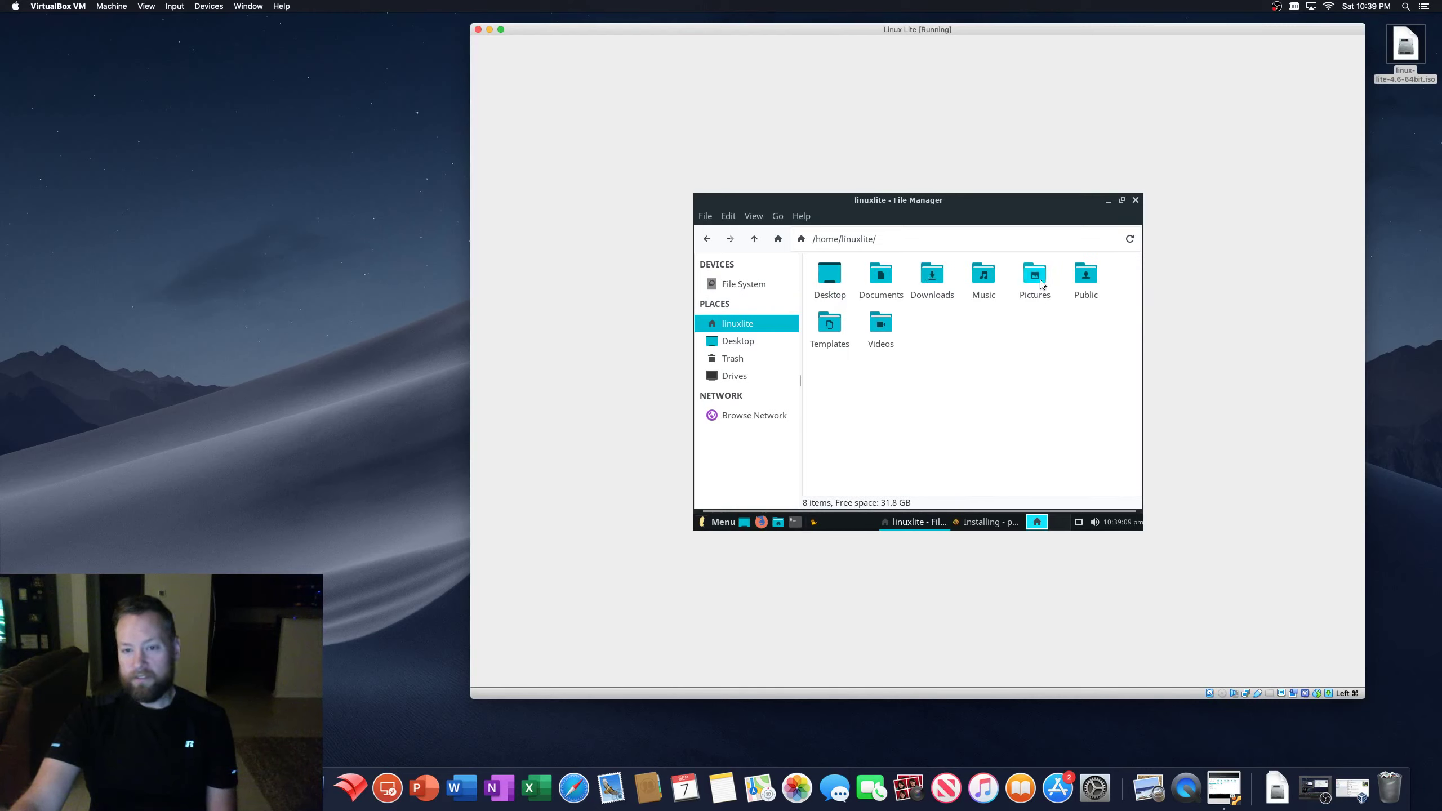
pyautogui.doubleClick(1034, 294)
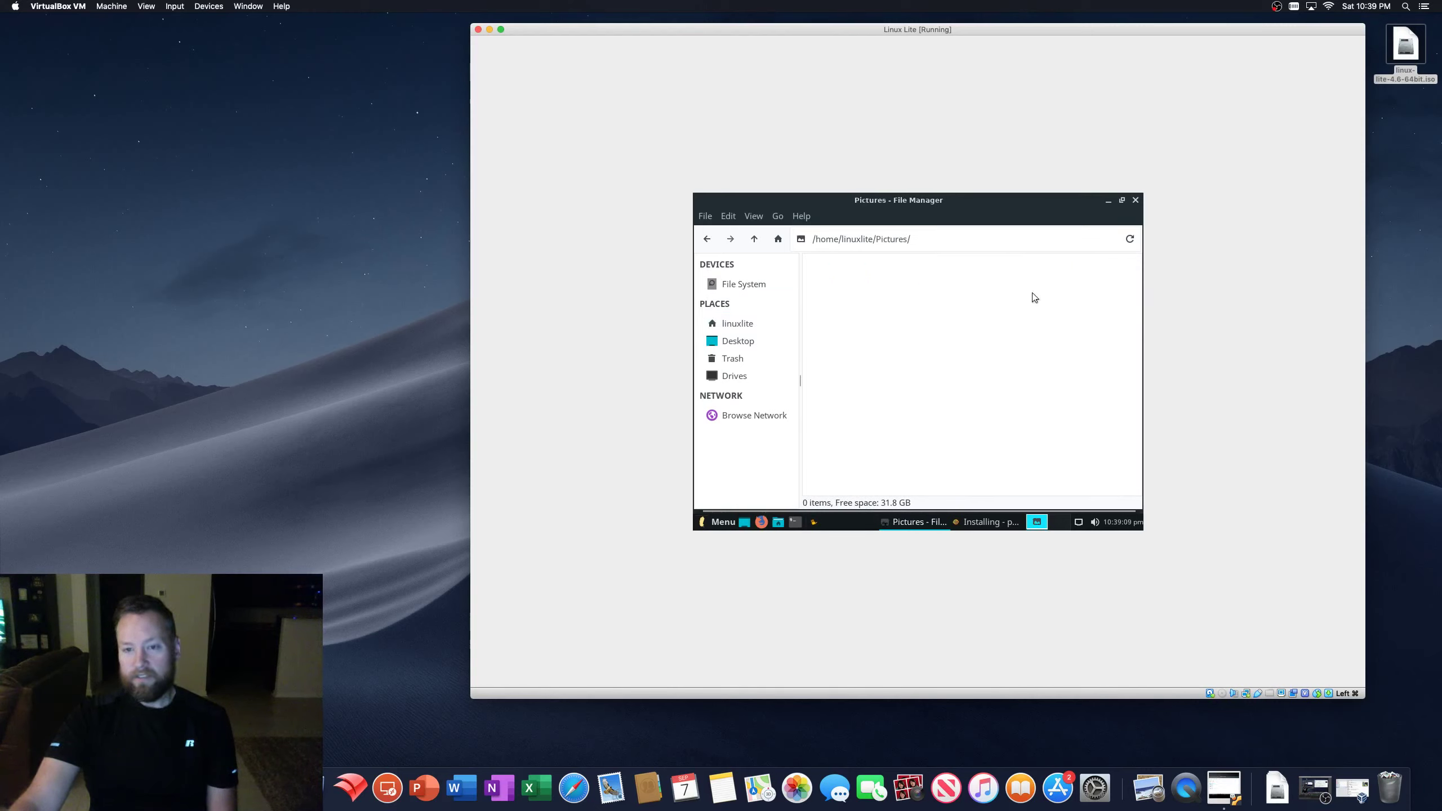
pyautogui.click(707, 239)
pyautogui.click(959, 363)
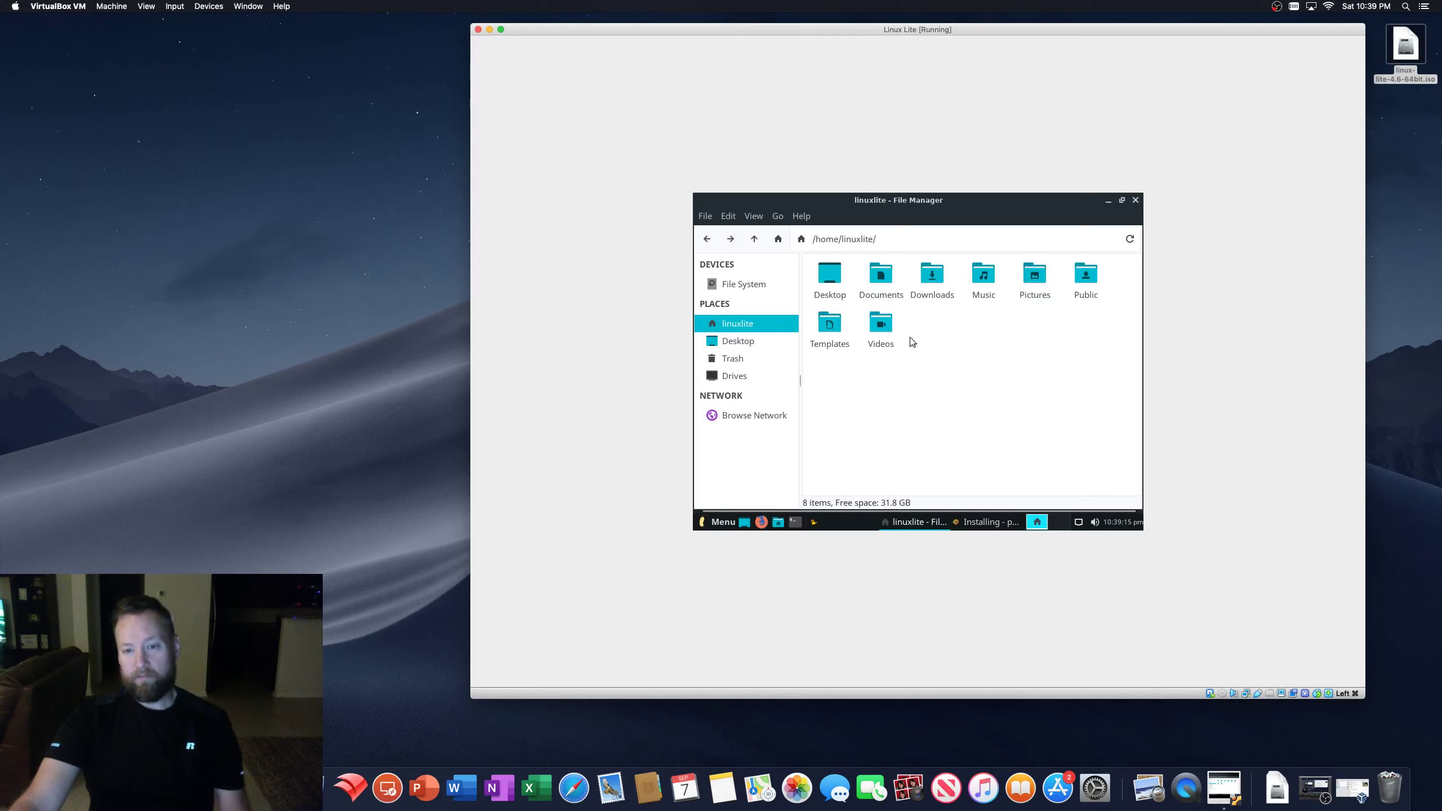
pyautogui.click(1136, 201)
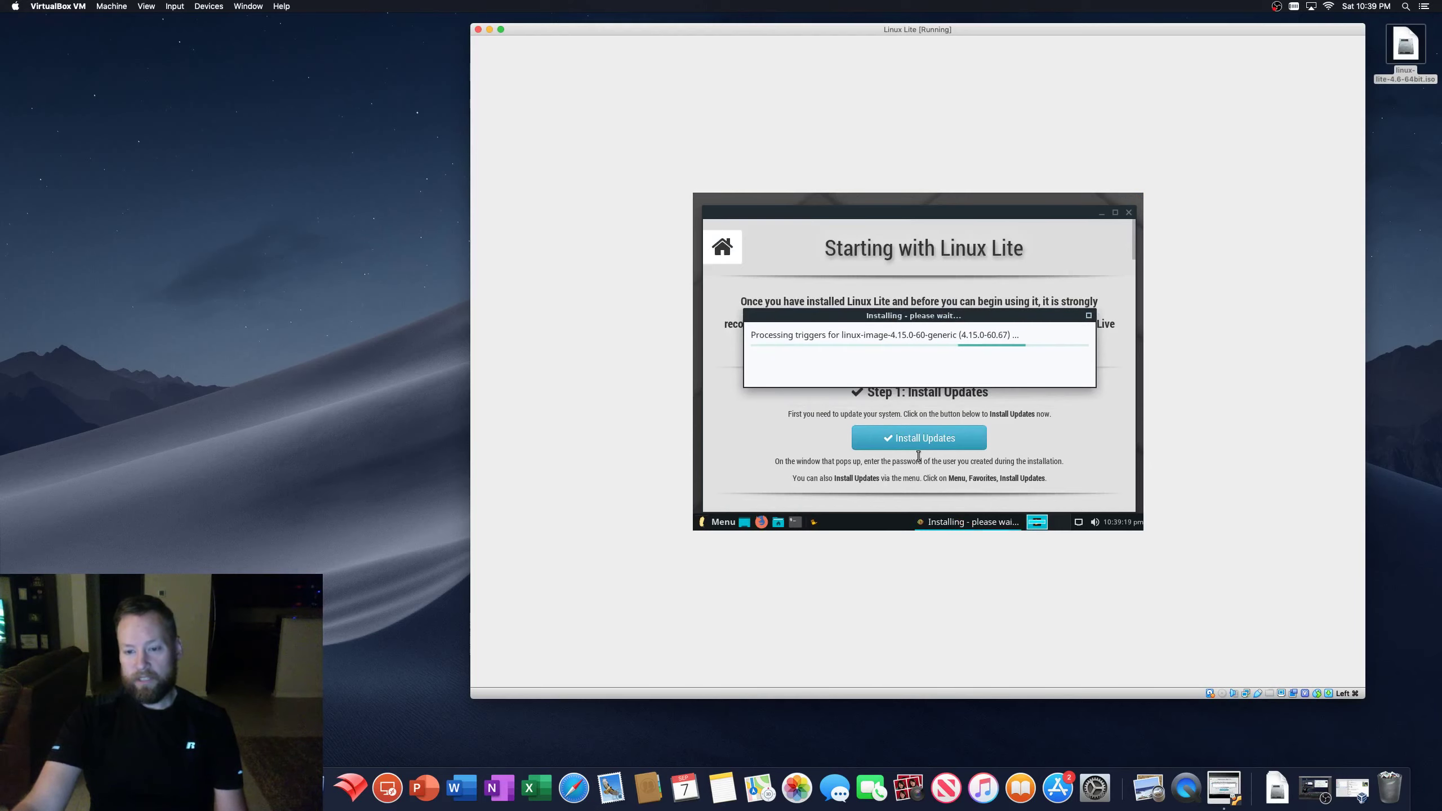
# - Minimize and restore the guest windows to reveal the updates-completed dialog
pyautogui.click(743, 522)
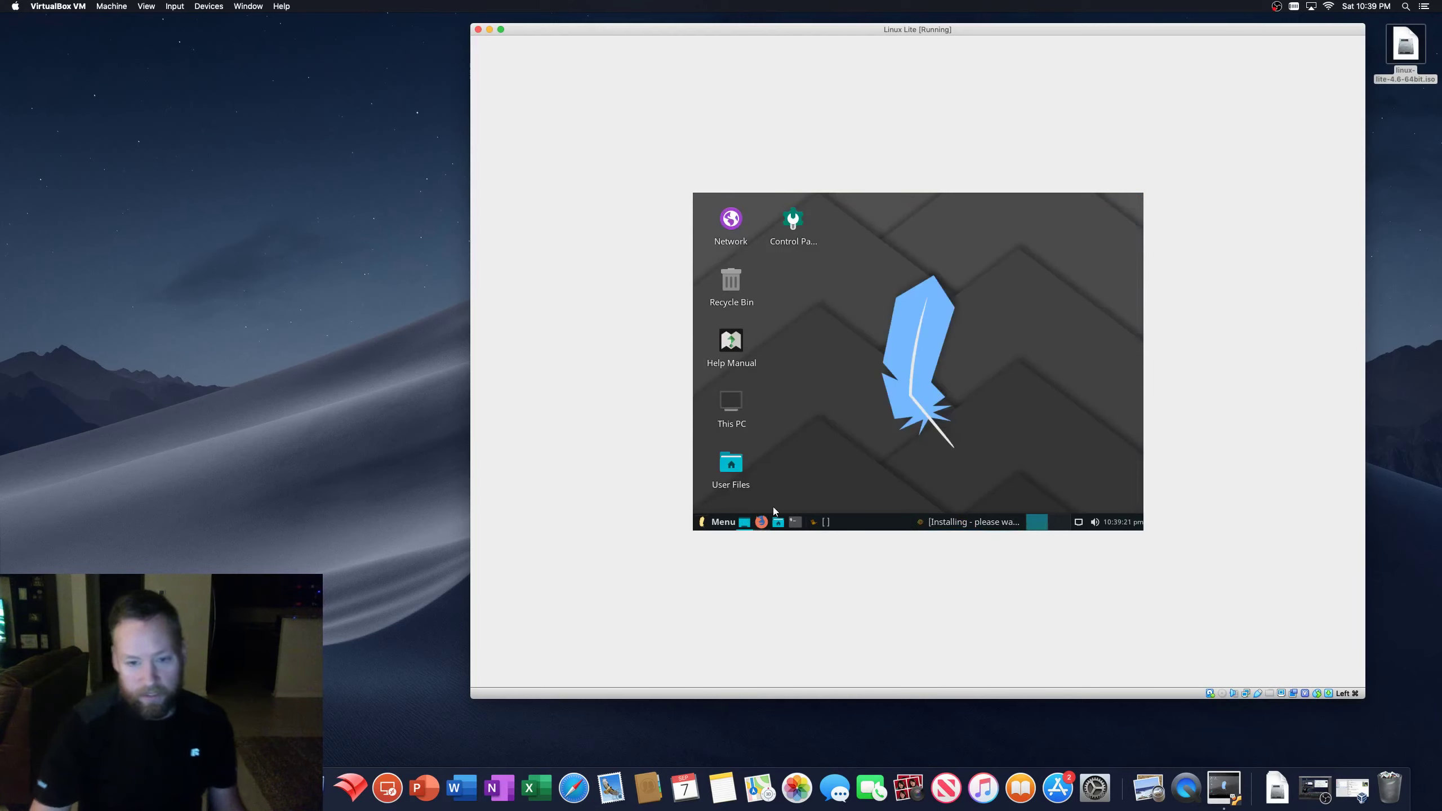
pyautogui.click(744, 523)
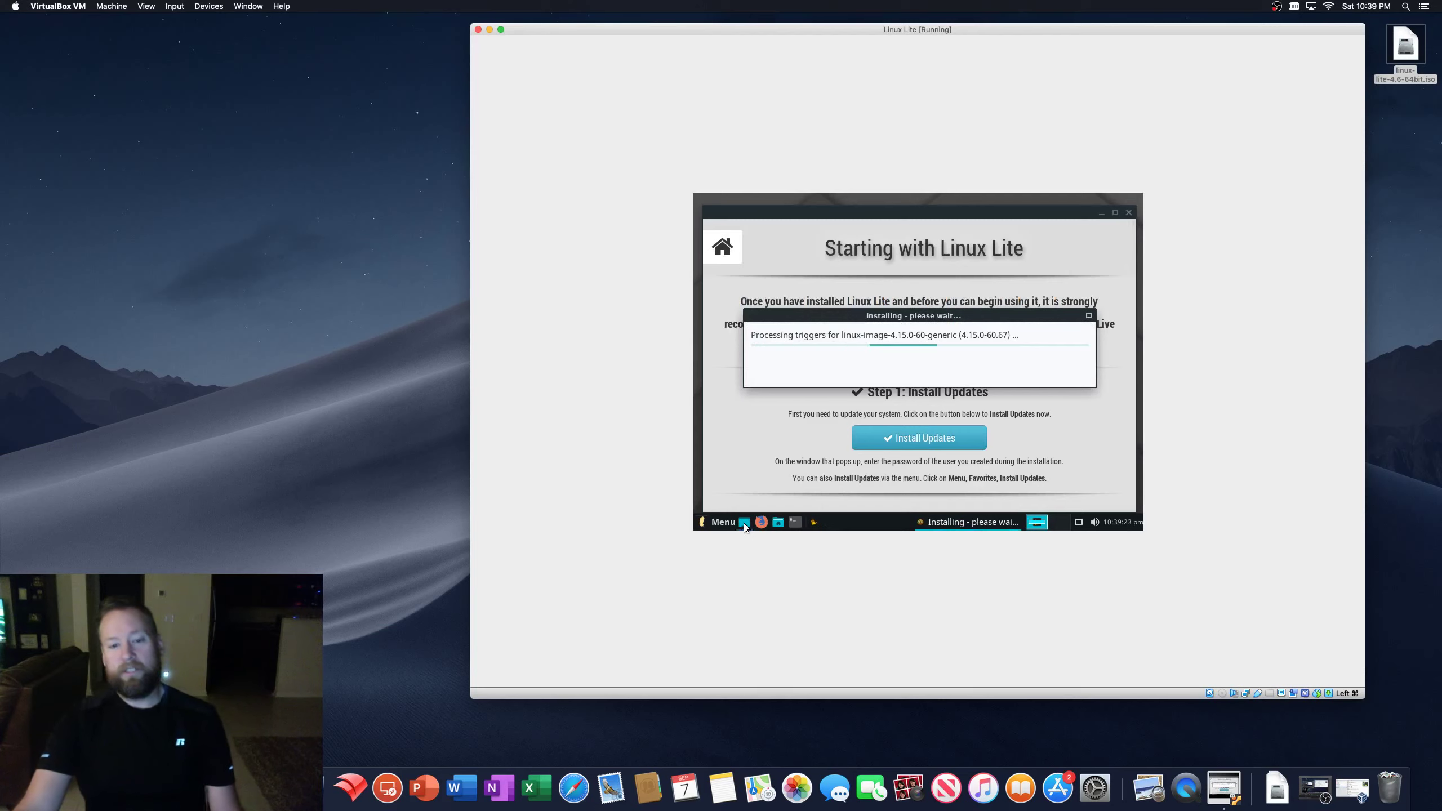
pyautogui.click(743, 523)
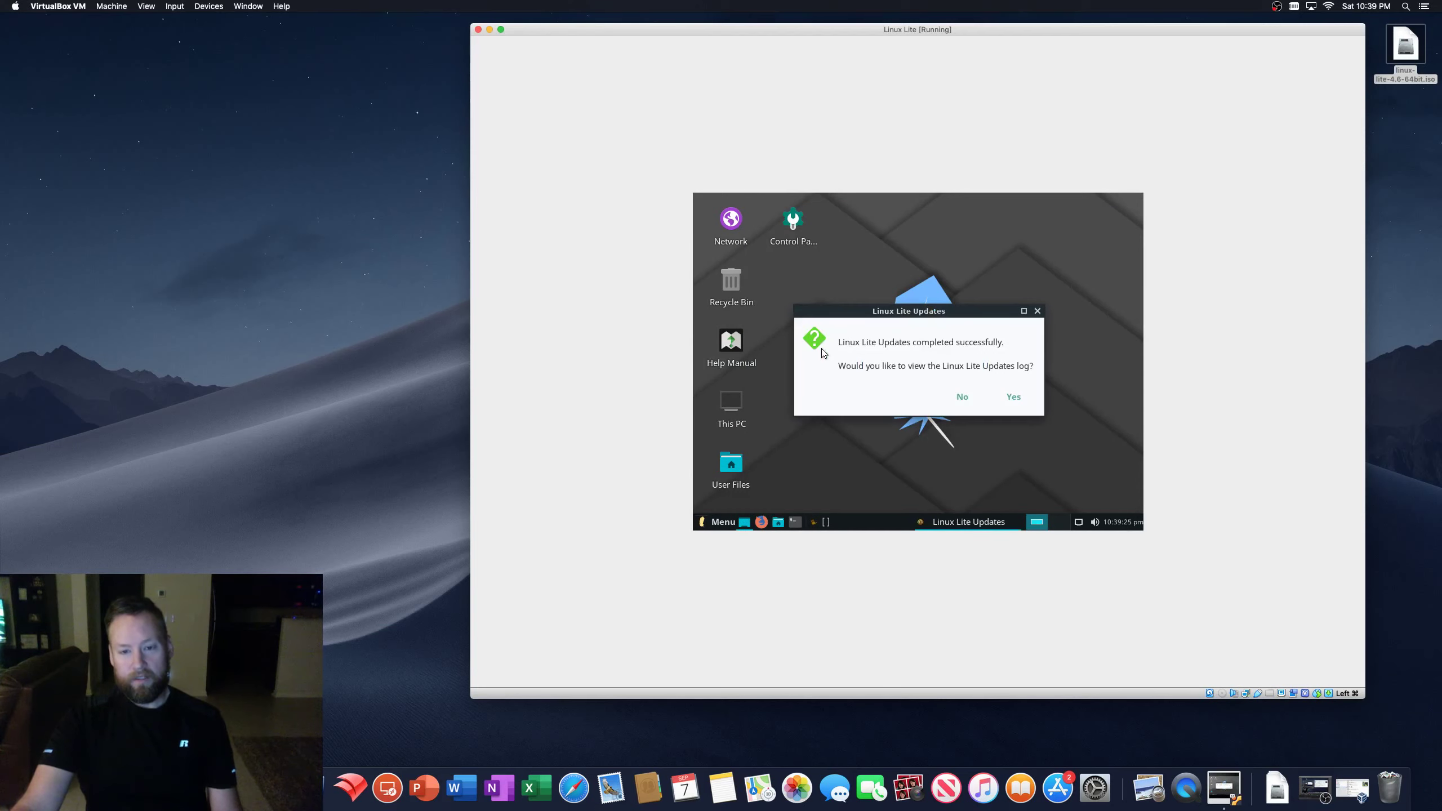
# - Choose Yes to view the updates log, scroll through it, and quit
pyautogui.click(1014, 397)
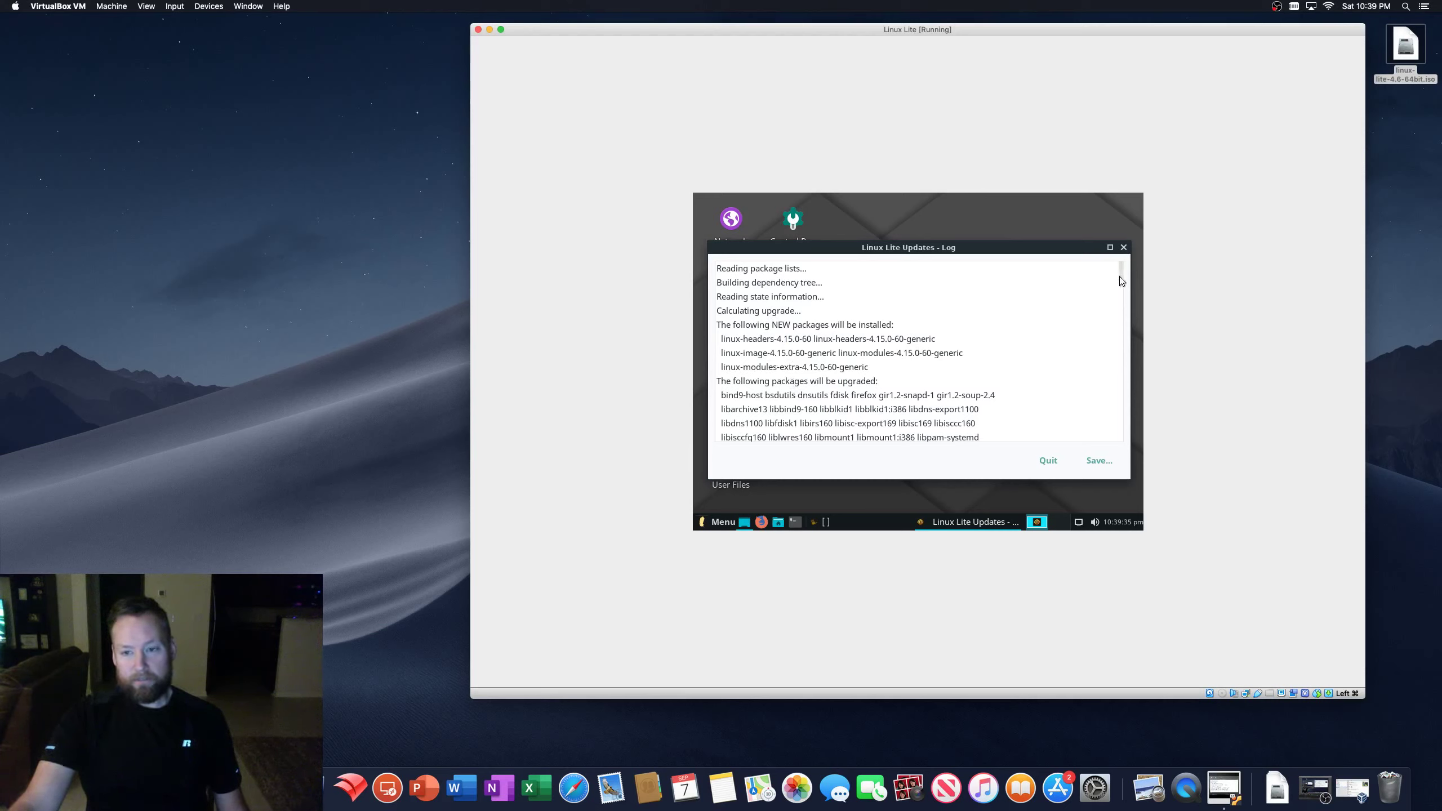
pyautogui.moveTo(1122, 280); pyautogui.dragTo(1021, 245)
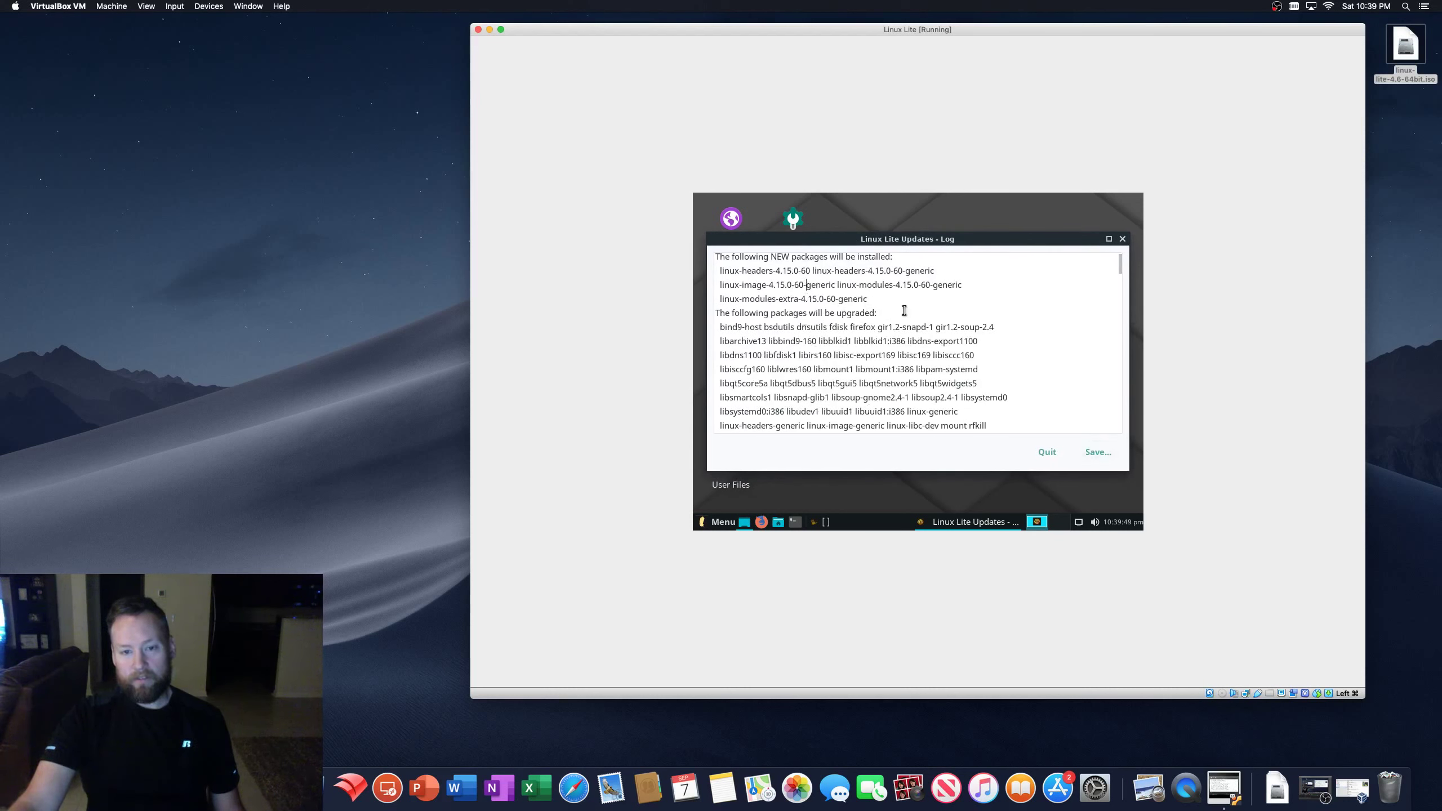
pyautogui.click(1042, 452)
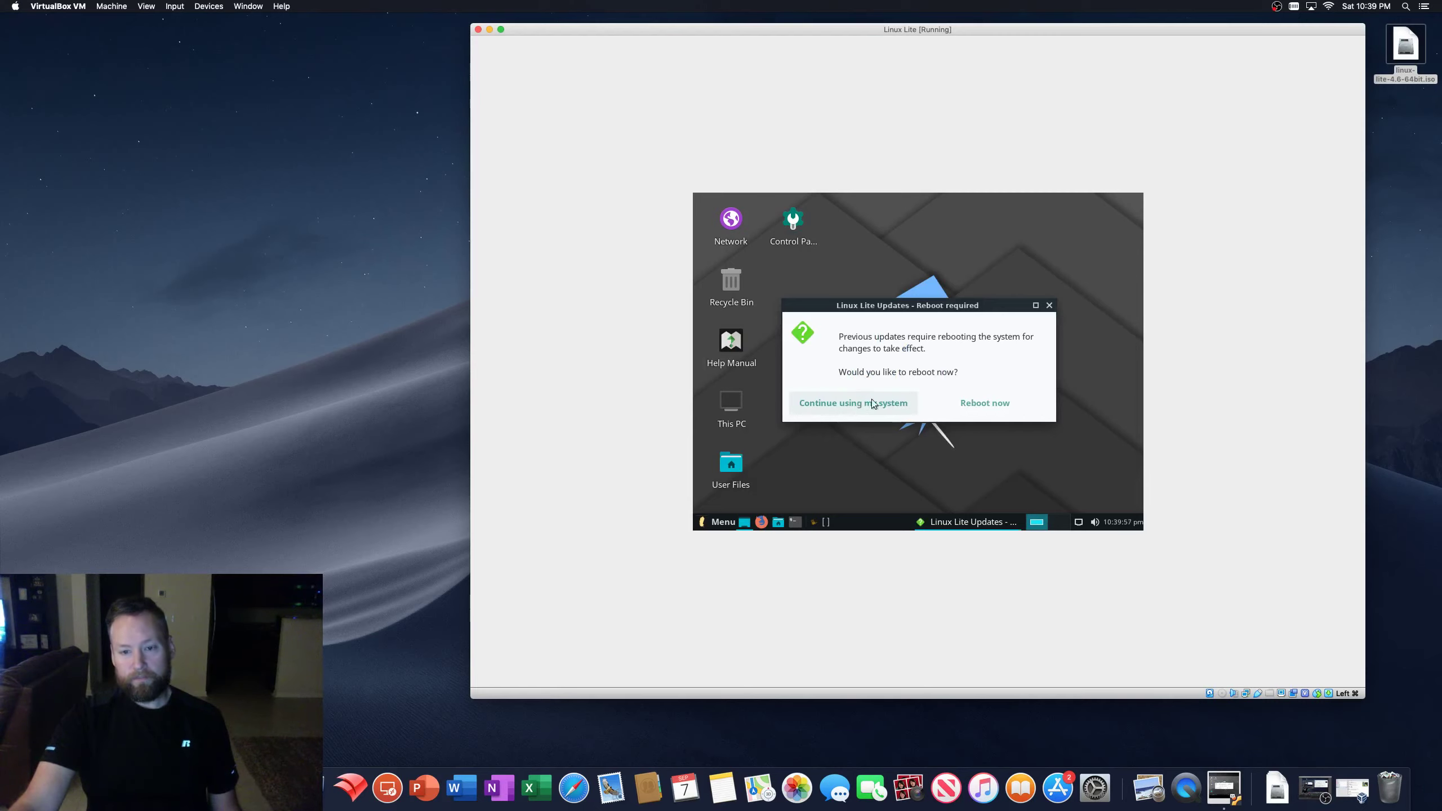
# - Reboot the guest now and unlock the encrypted disk with its passphrase
pyautogui.click(992, 408)
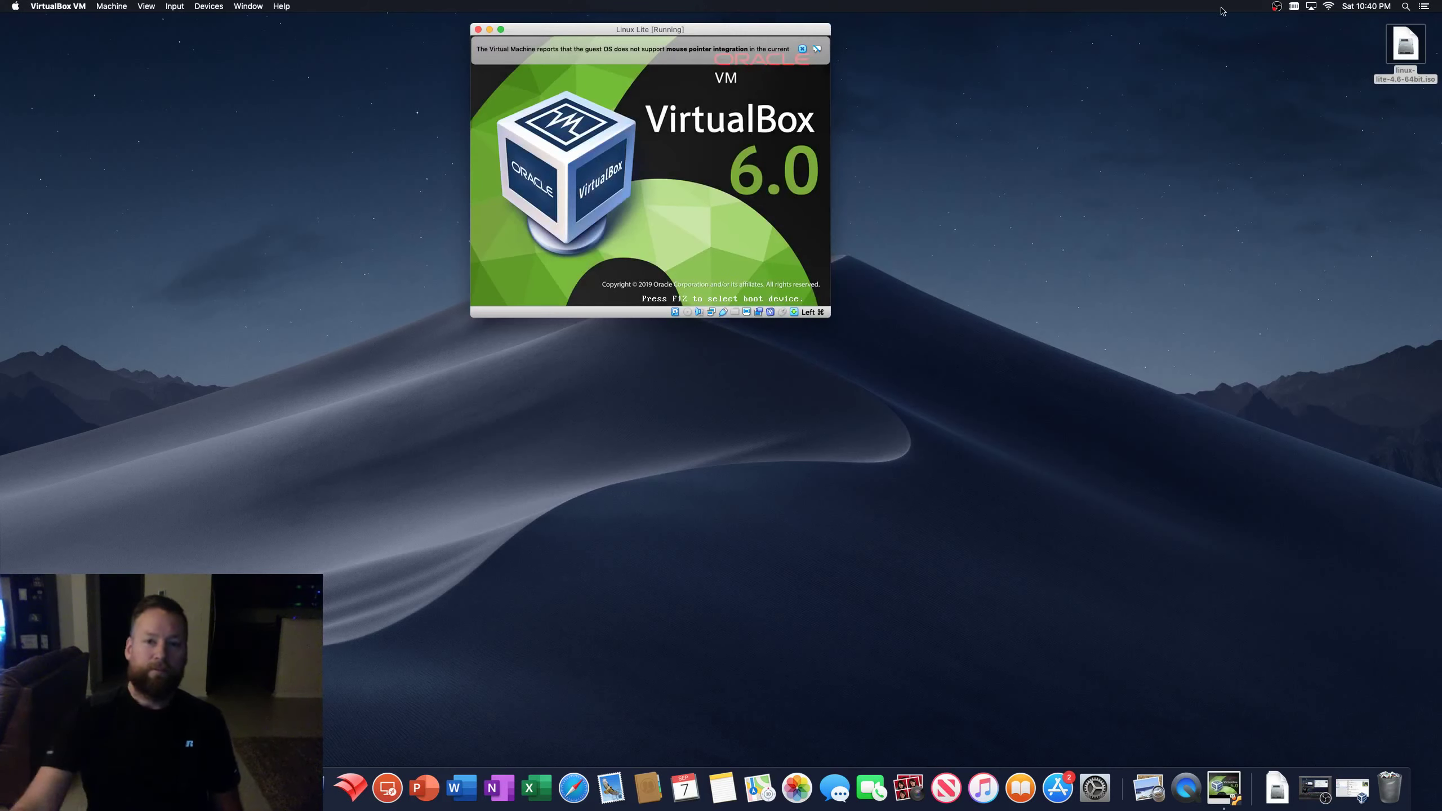
pyautogui.moveTo(786, 30); pyautogui.dragTo(1053, 166)
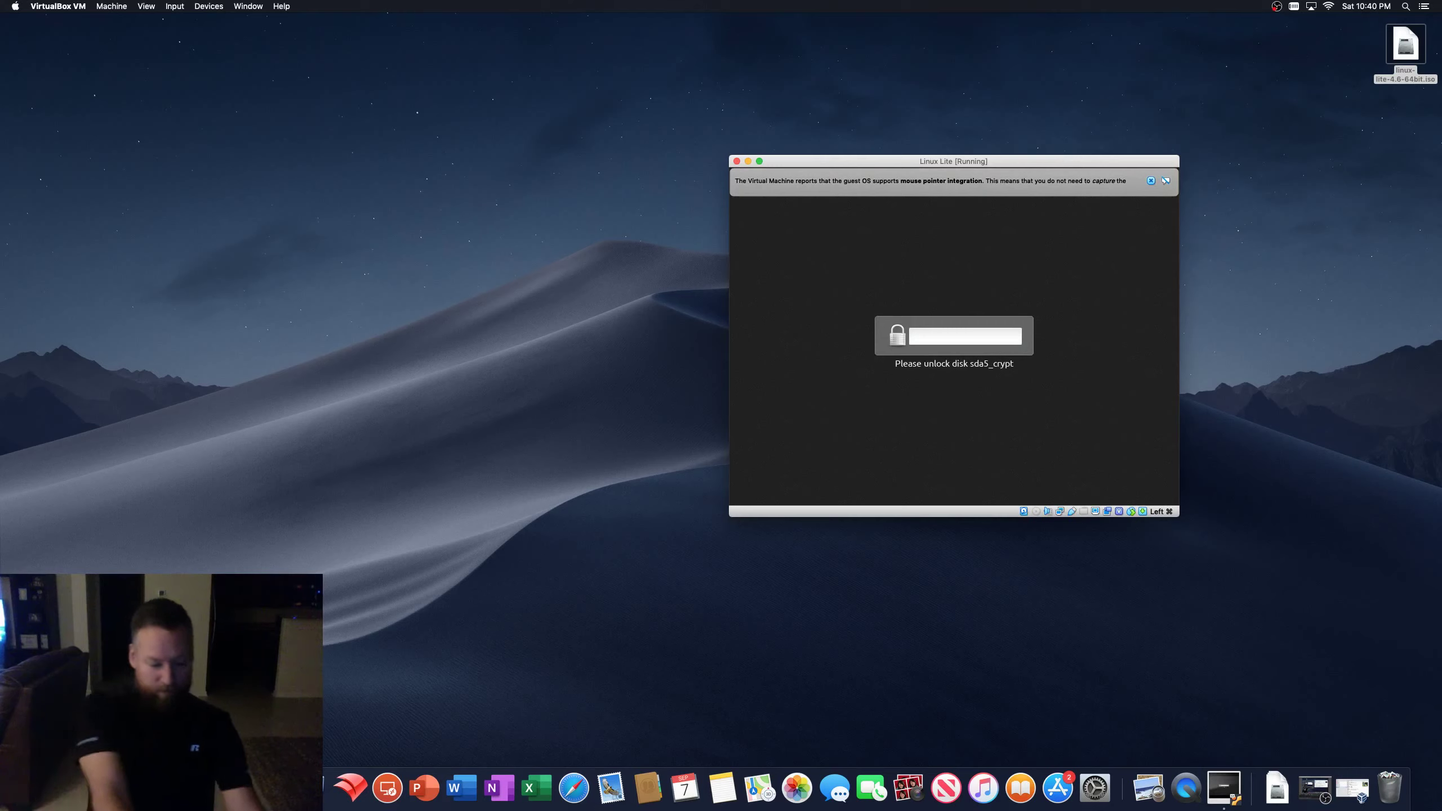
pyautogui.write('a')
pyautogui.press('Return')
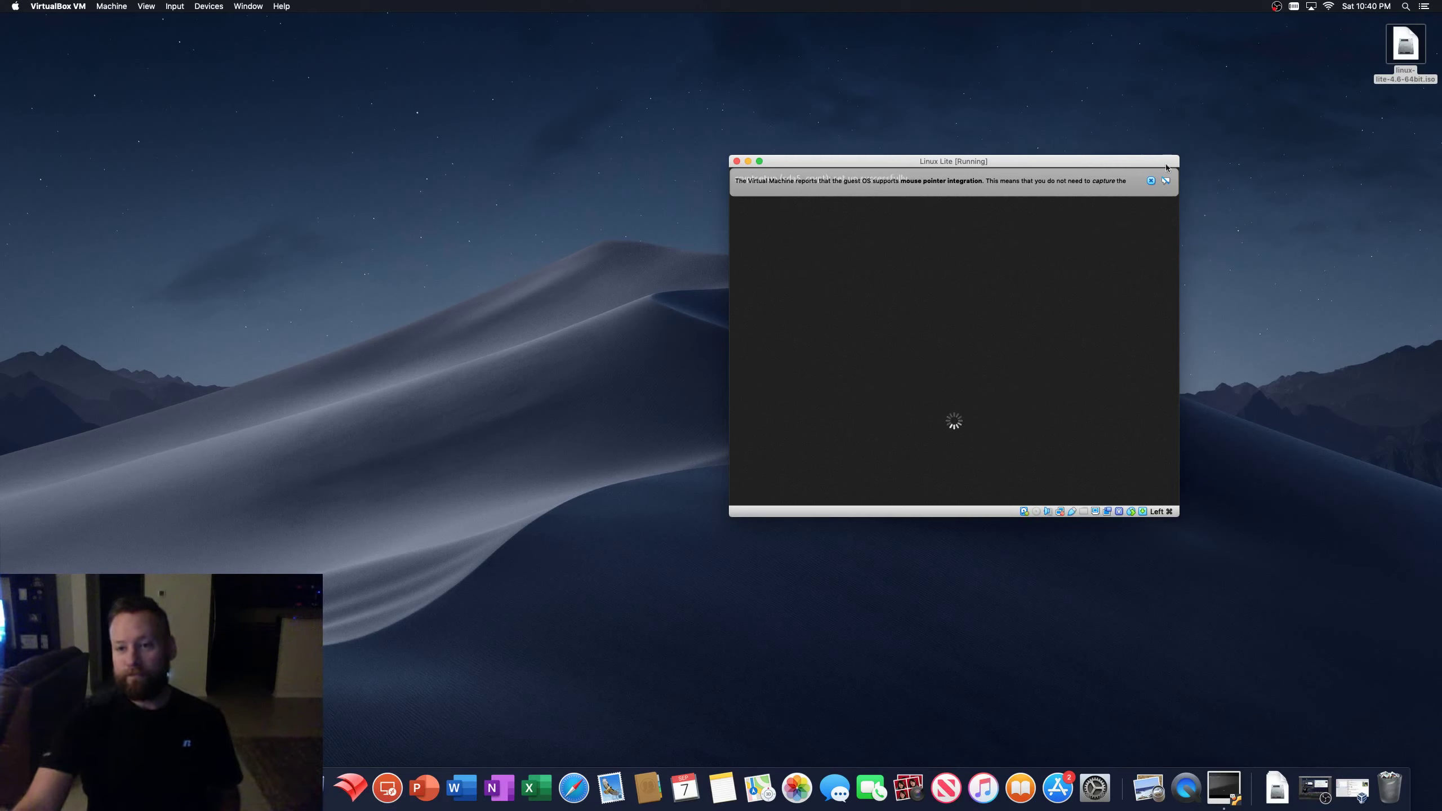
# - Dismiss the mouse integration notice and log in with the user password
pyautogui.click(1151, 181)
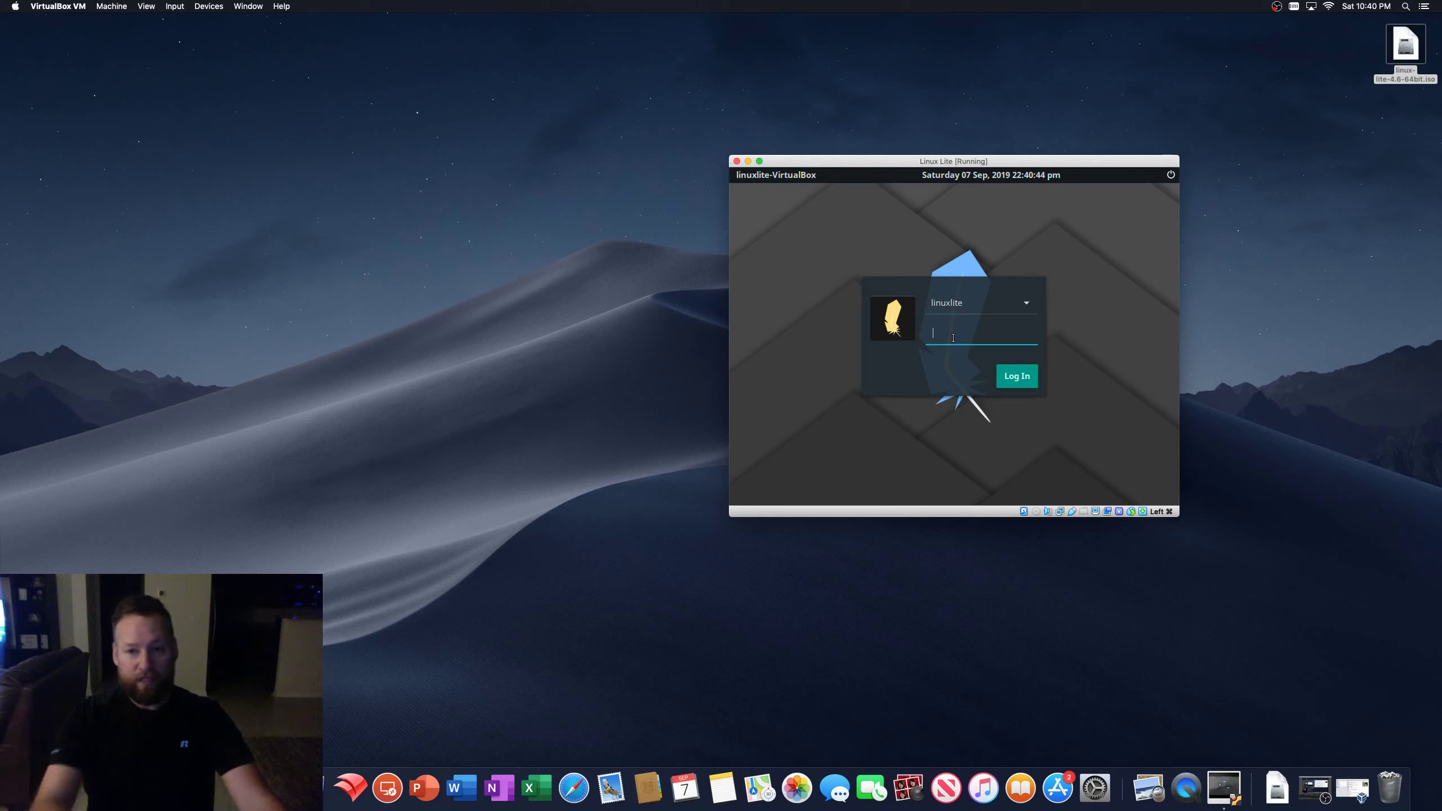
pyautogui.write('l')
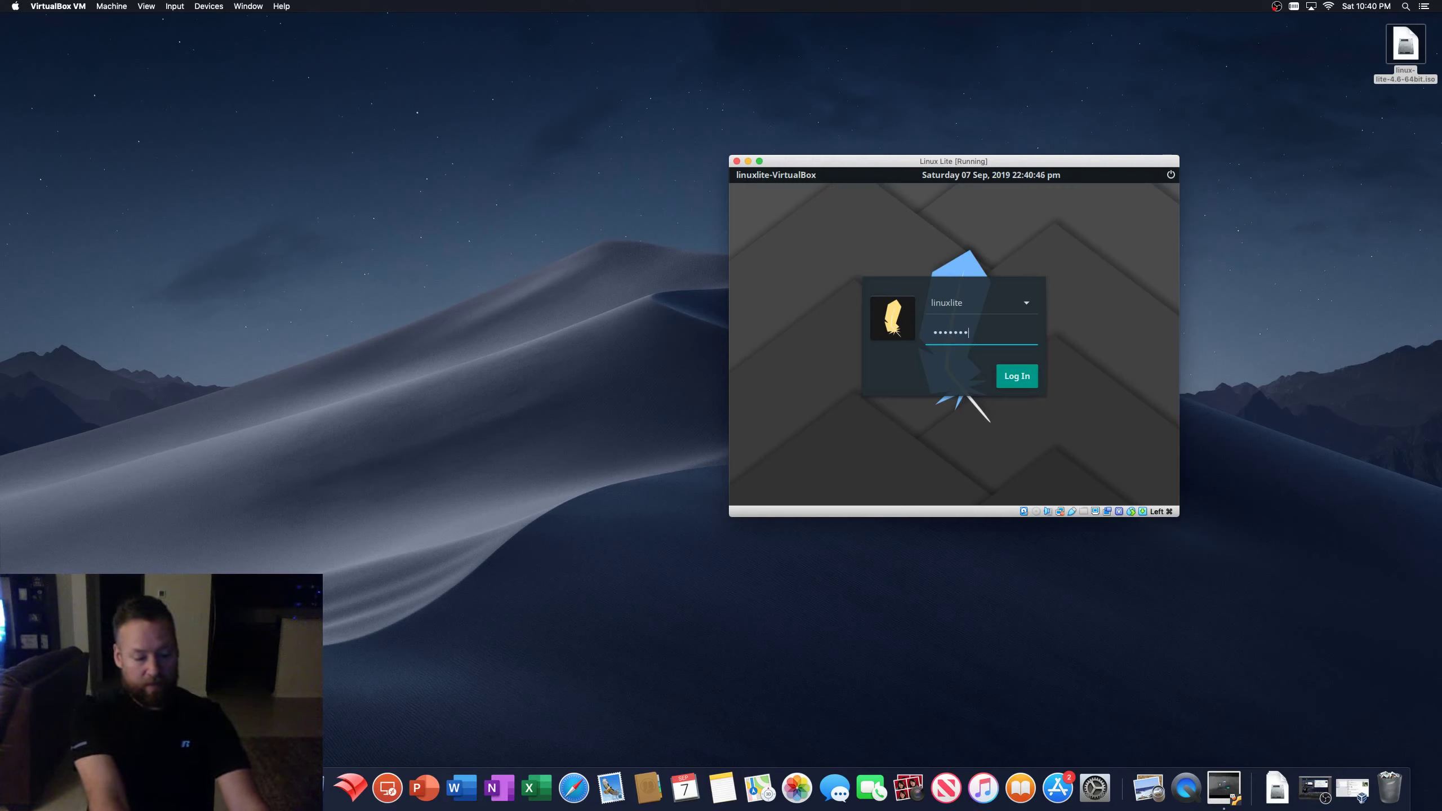
pyautogui.press('Return')
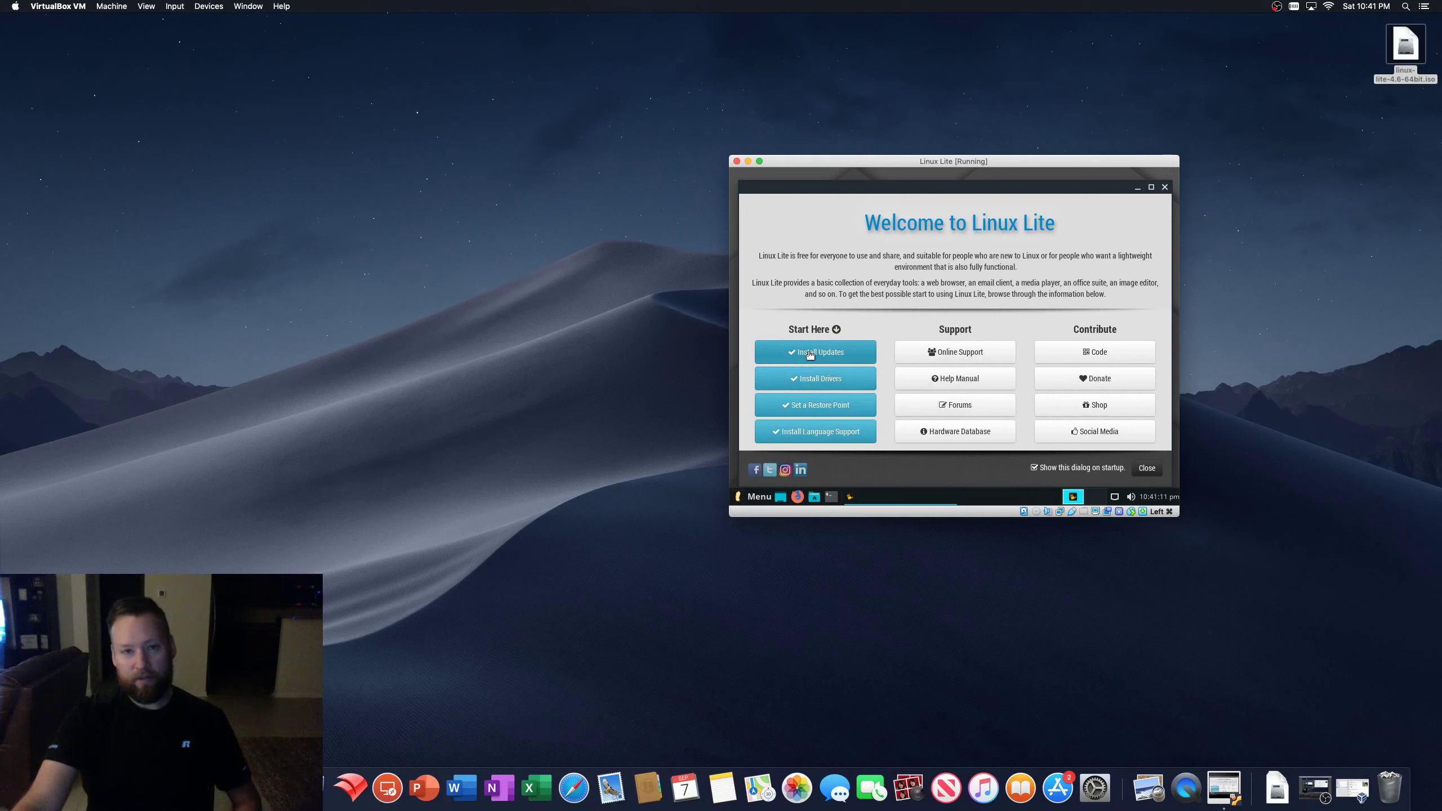
# - Open the Welcome screen's getting-started steps and launch Install Drivers
pyautogui.click(819, 380)
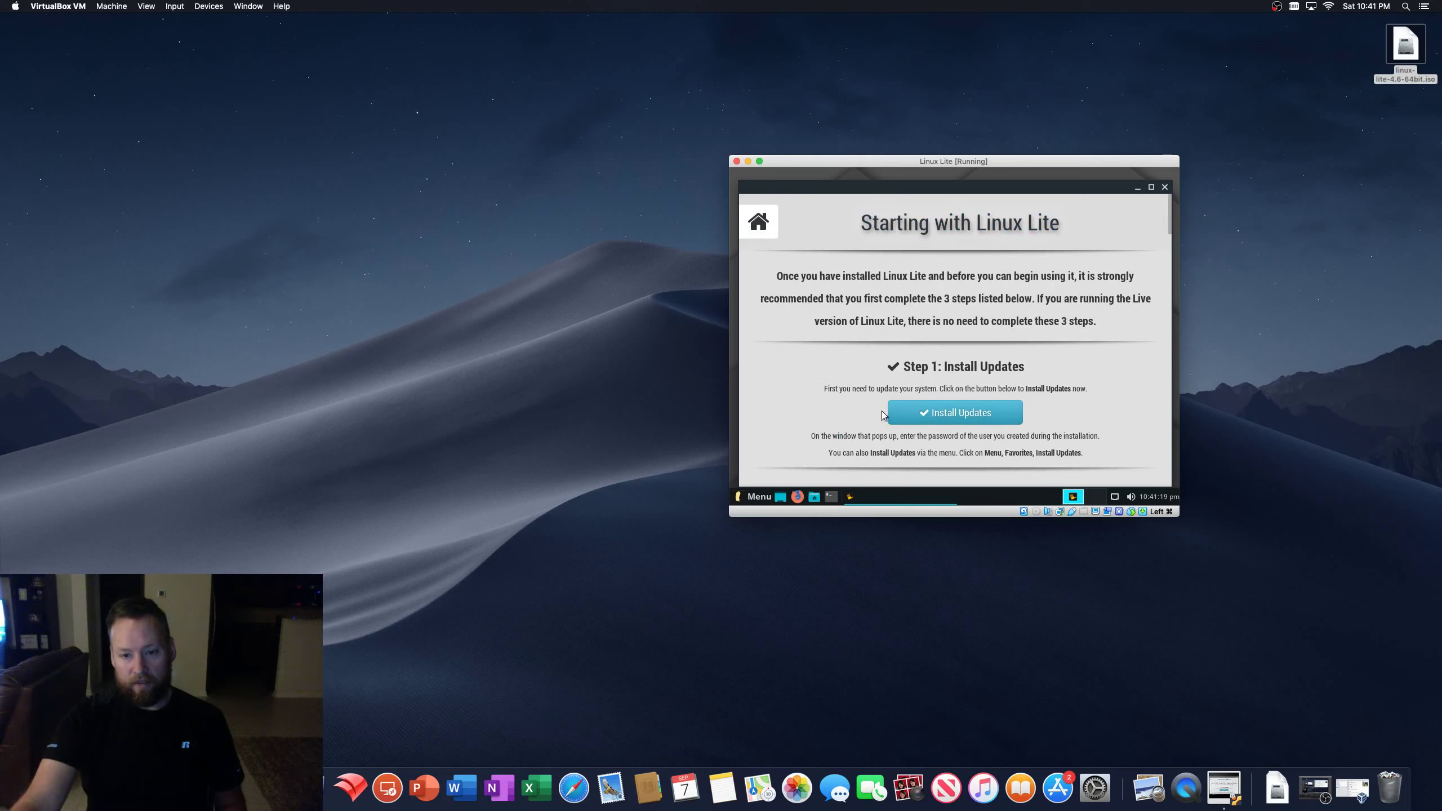
pyautogui.scroll(-5, 885, 406)
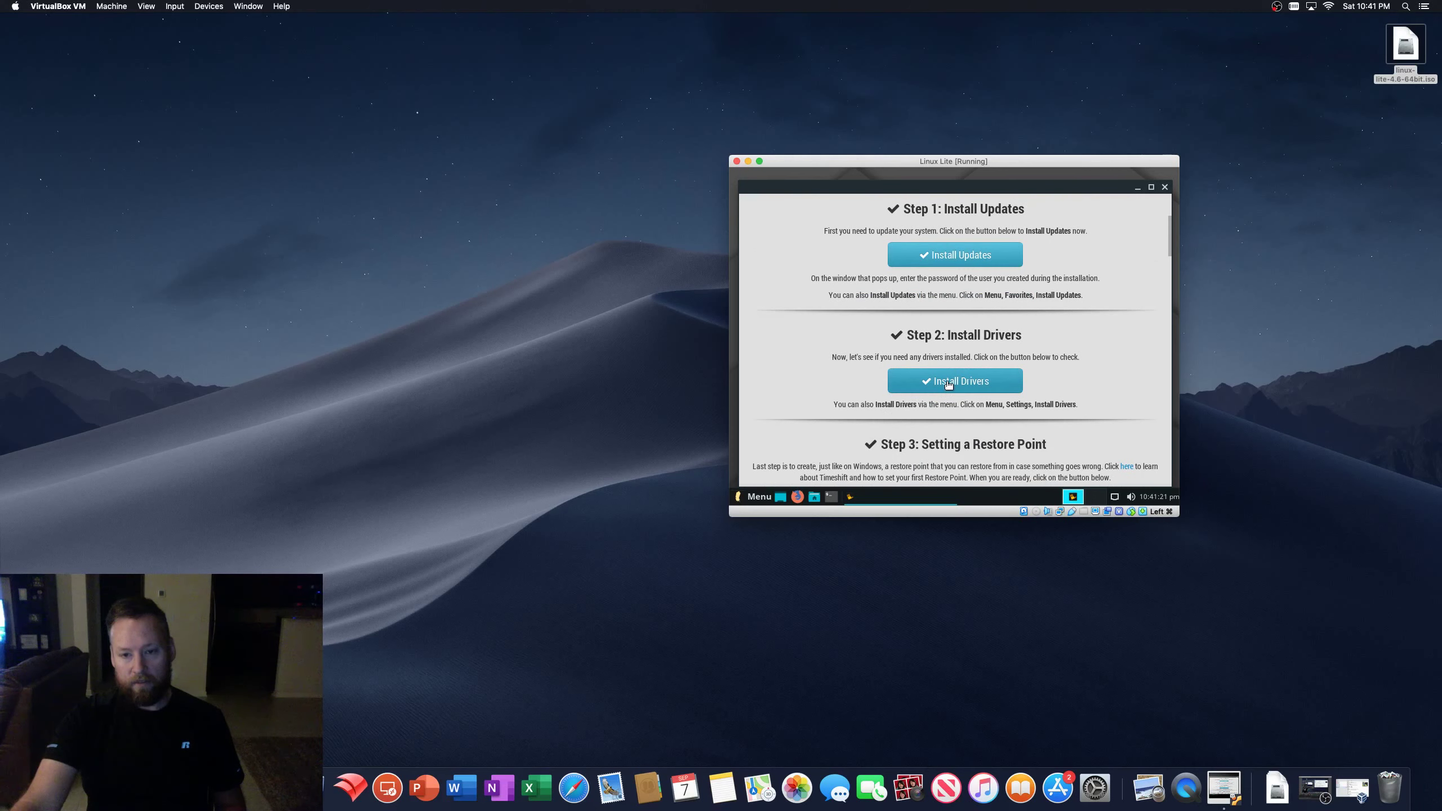
pyautogui.click(948, 385)
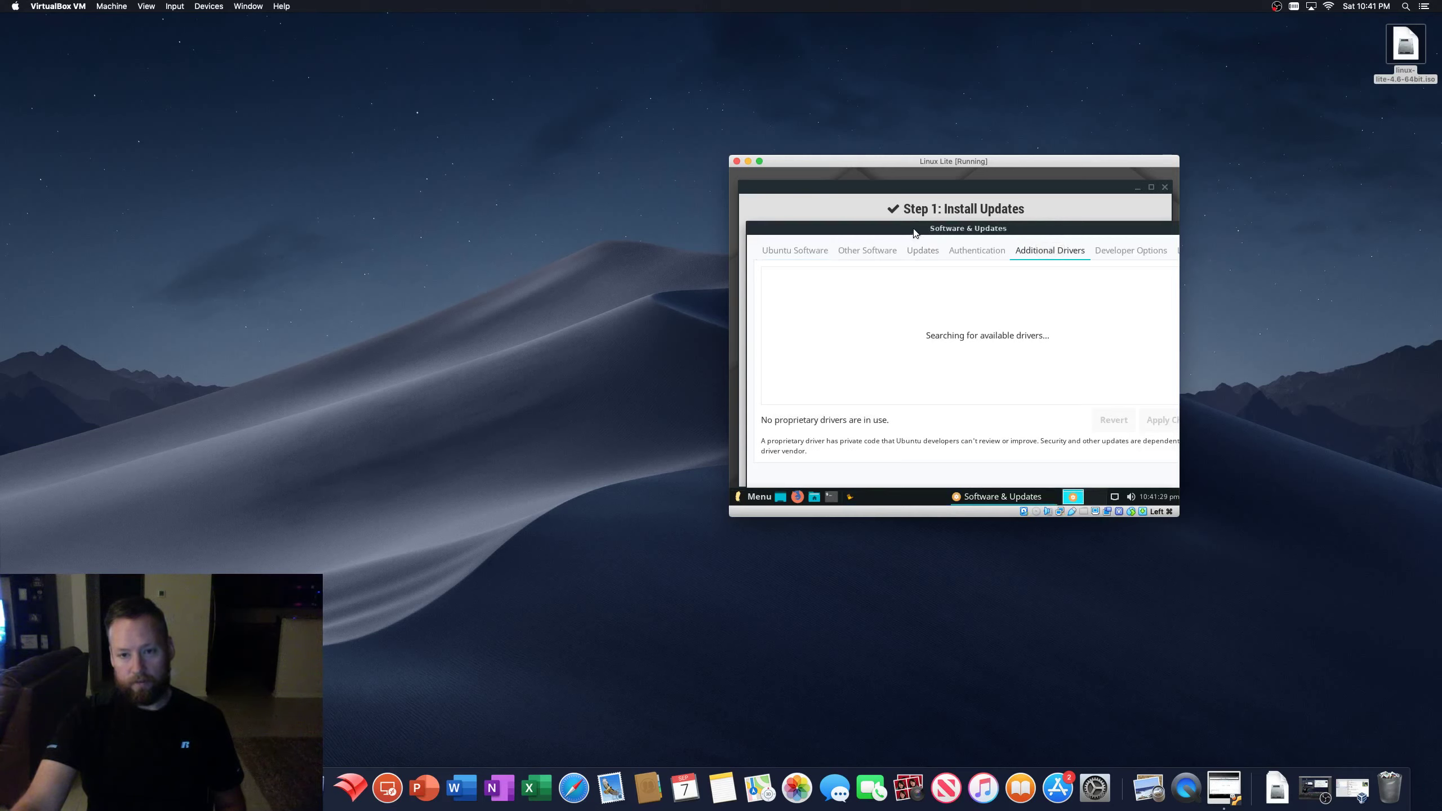
# - Enlarge and reposition the VM window
pyautogui.moveTo(1178, 516); pyautogui.dragTo(1307, 589)
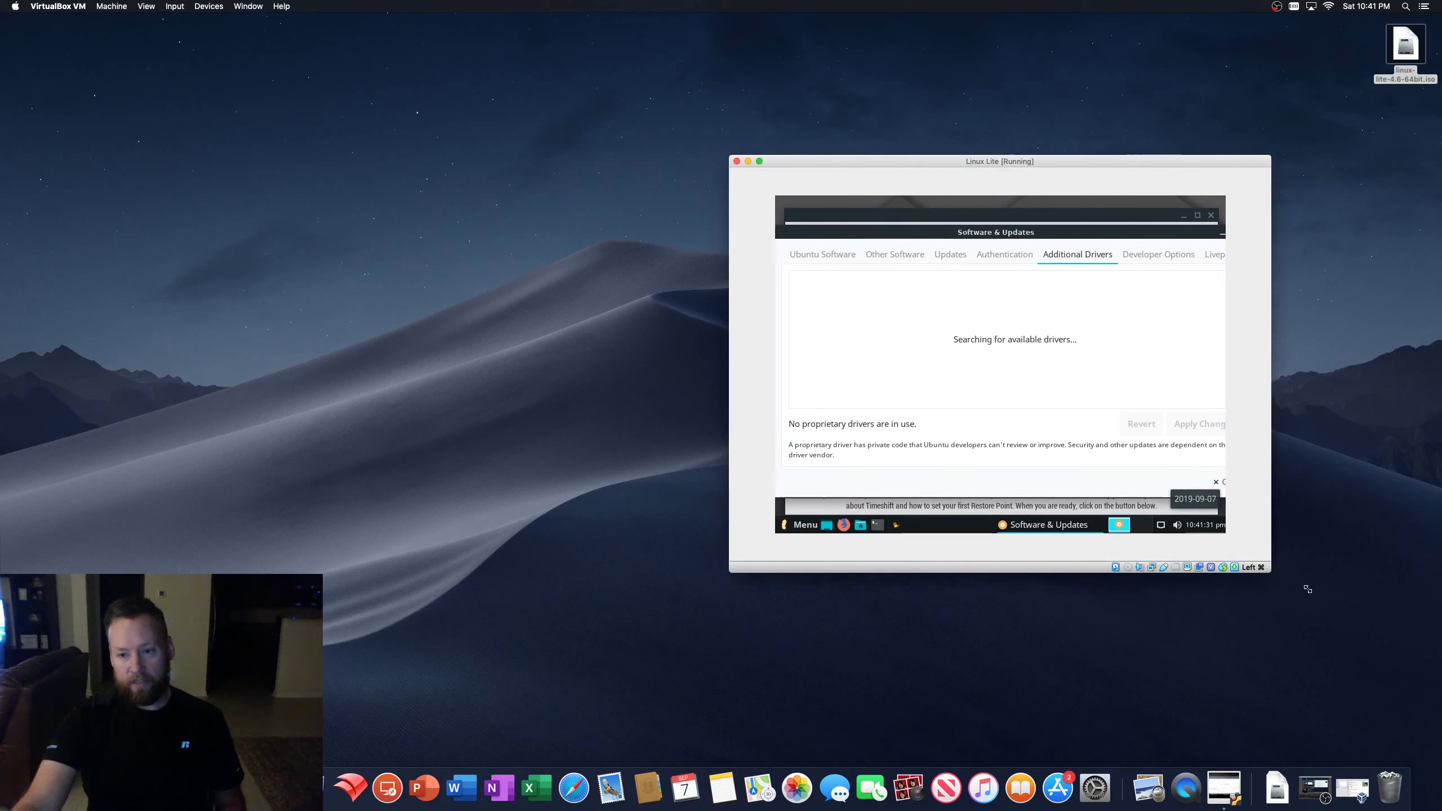
pyautogui.doubleClick(1095, 161)
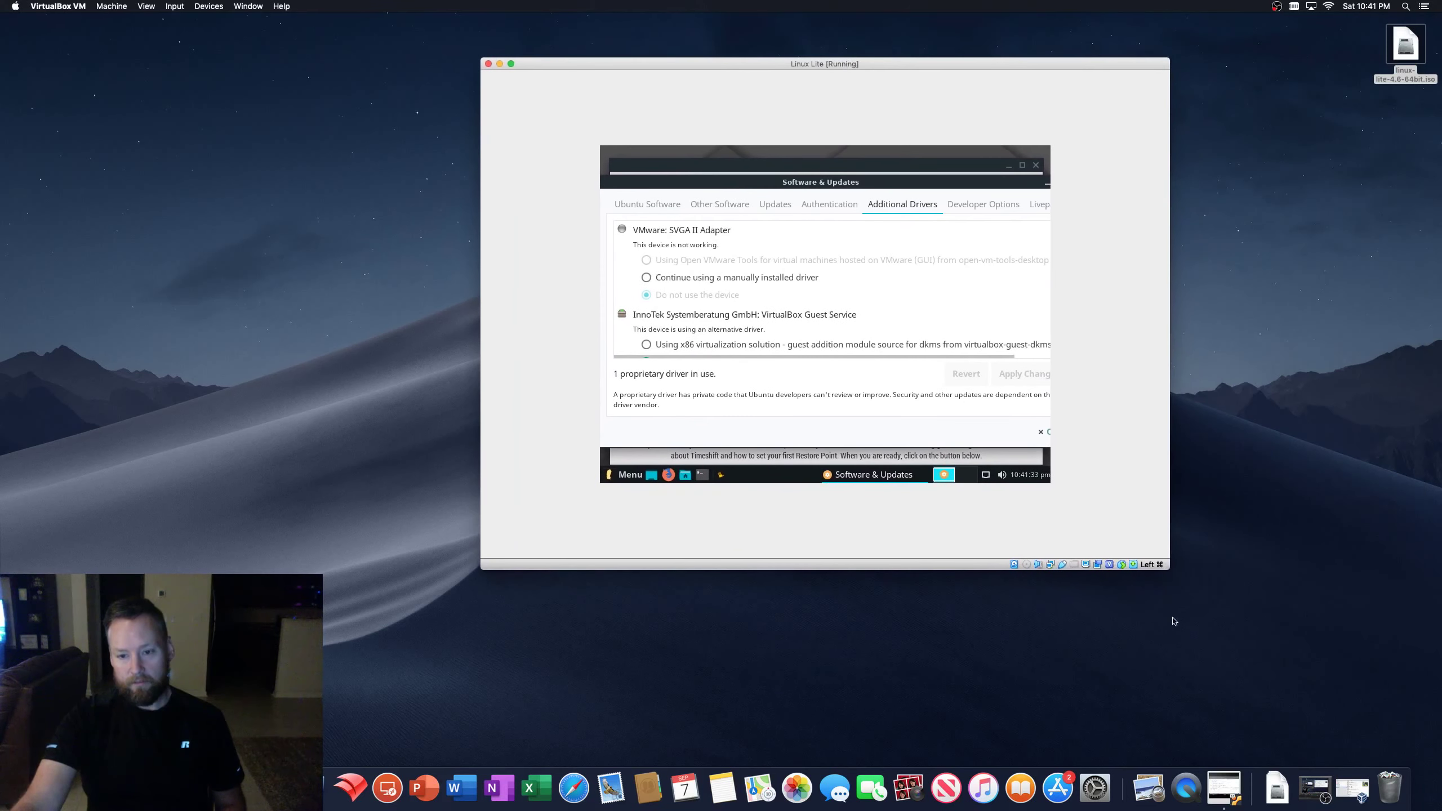
pyautogui.moveTo(1164, 566); pyautogui.dragTo(1327, 601)
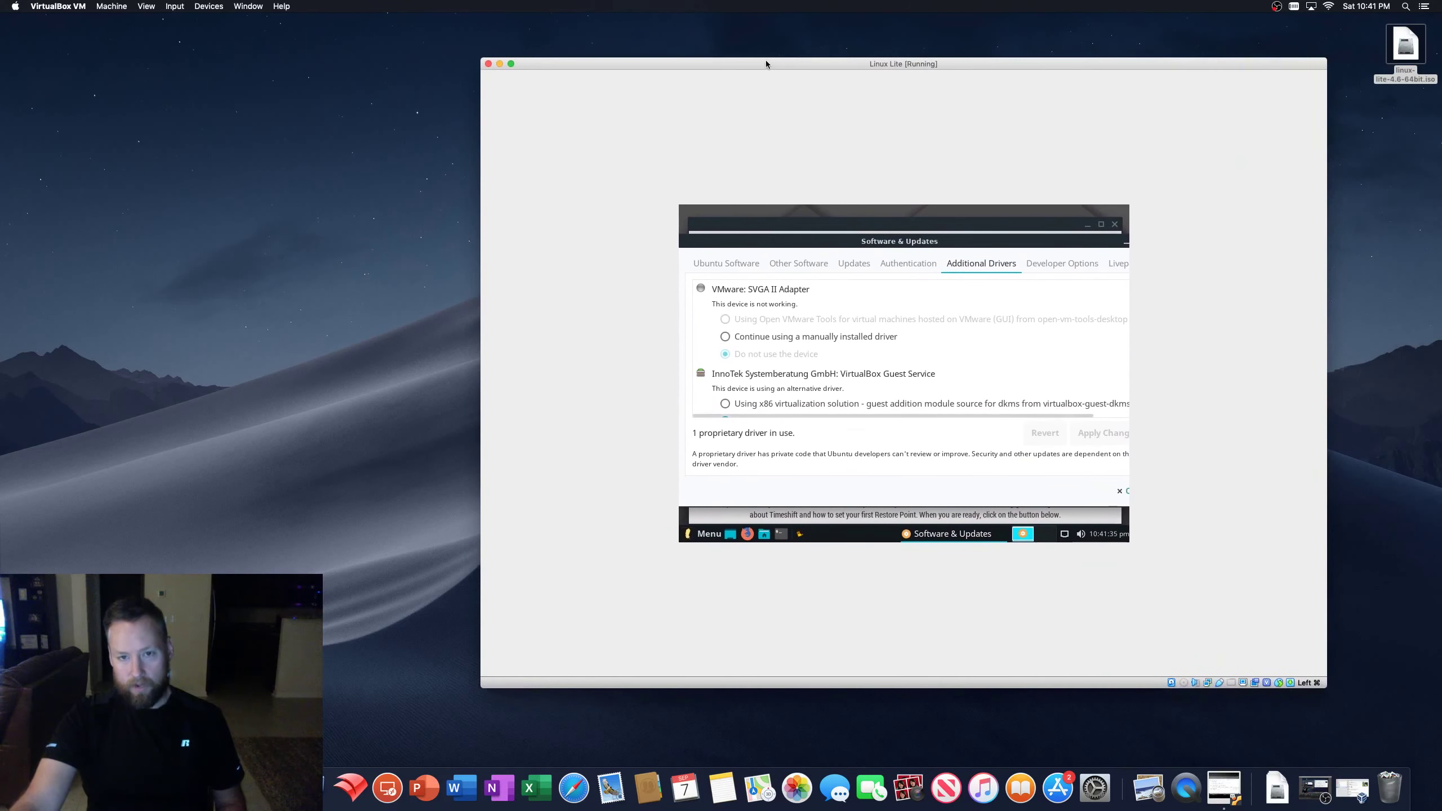
pyautogui.moveTo(769, 61); pyautogui.dragTo(834, 37)
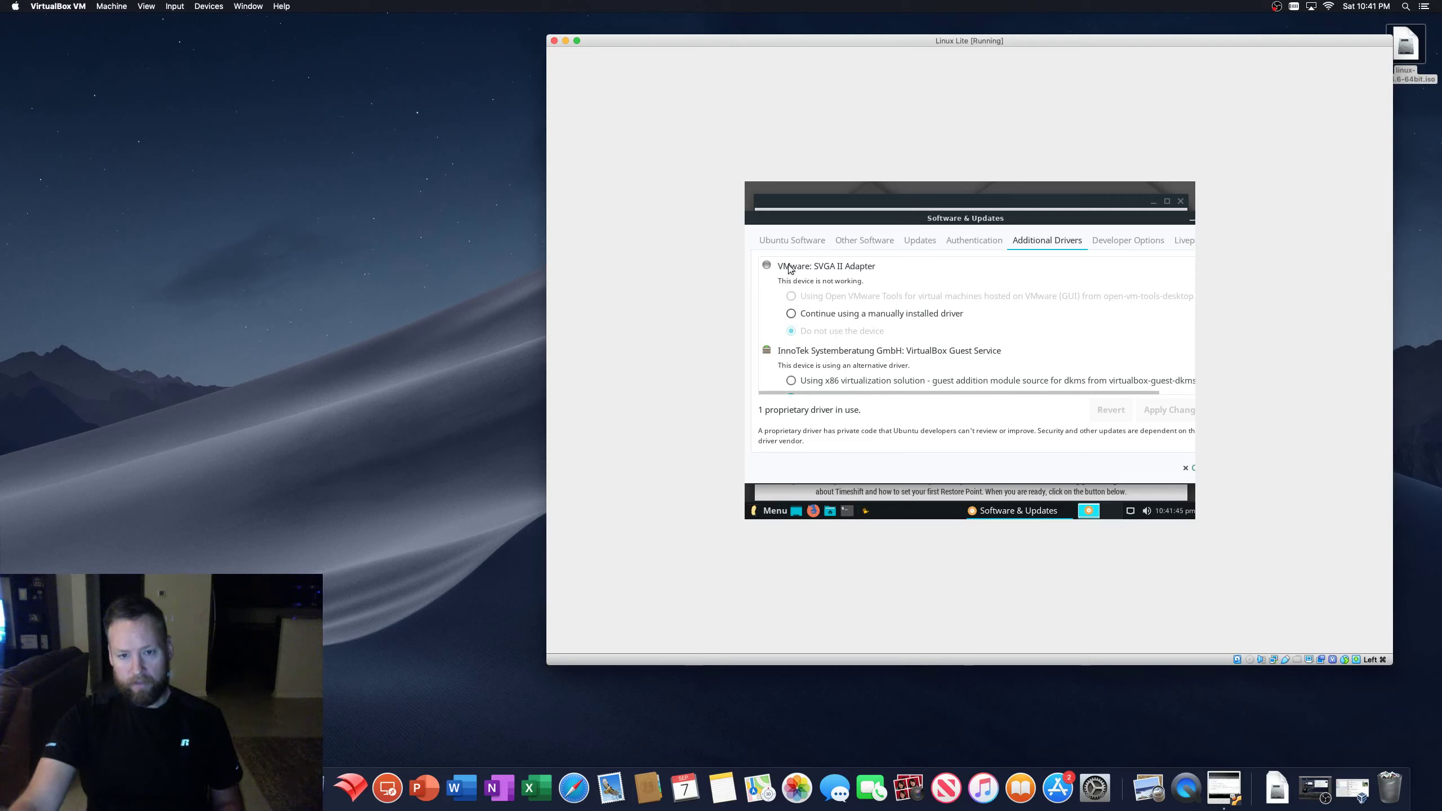
# - Set VMware SVGA II Adapter to 'Continue using a manually installed driver'
pyautogui.click(791, 315)
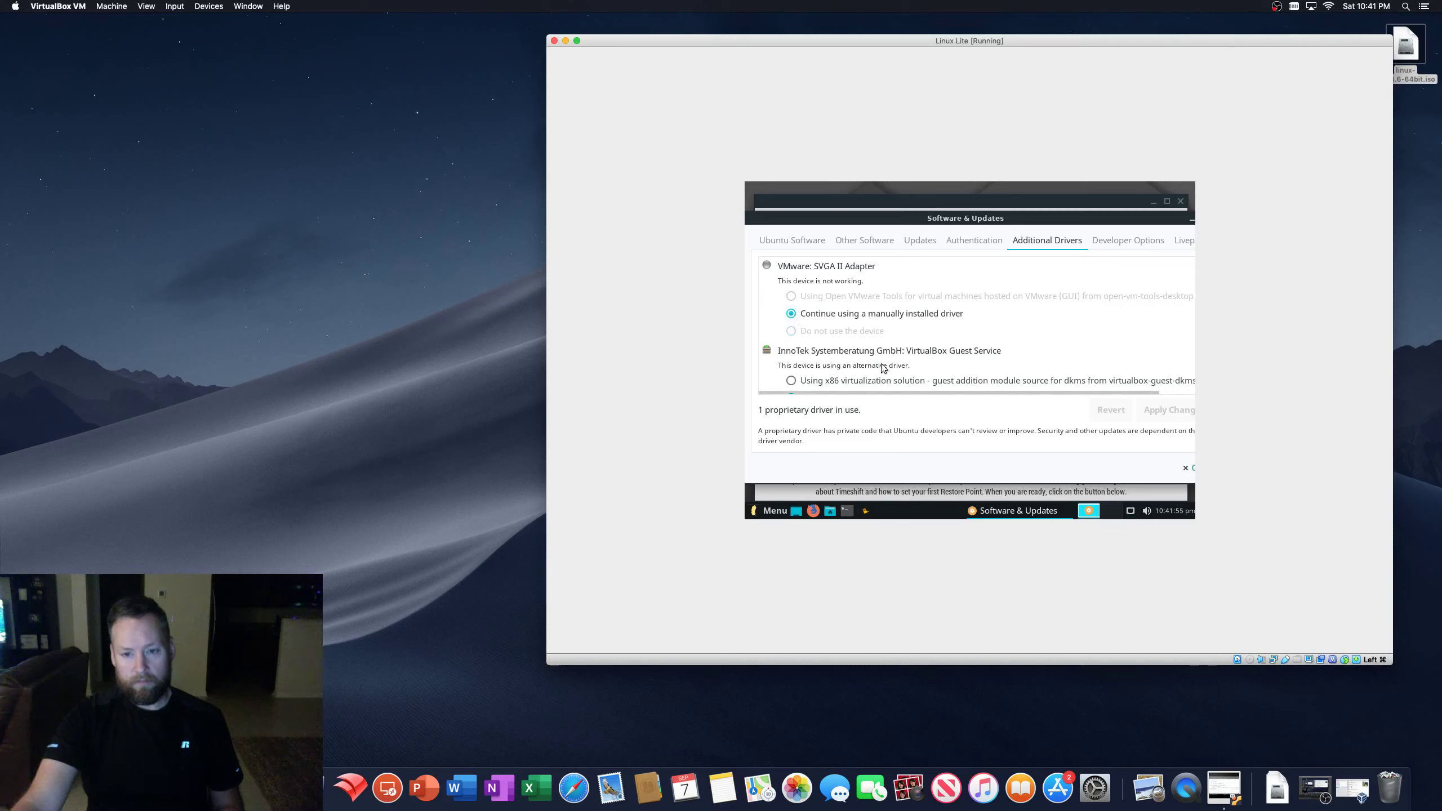
pyautogui.moveTo(849, 391); pyautogui.dragTo(813, 385)
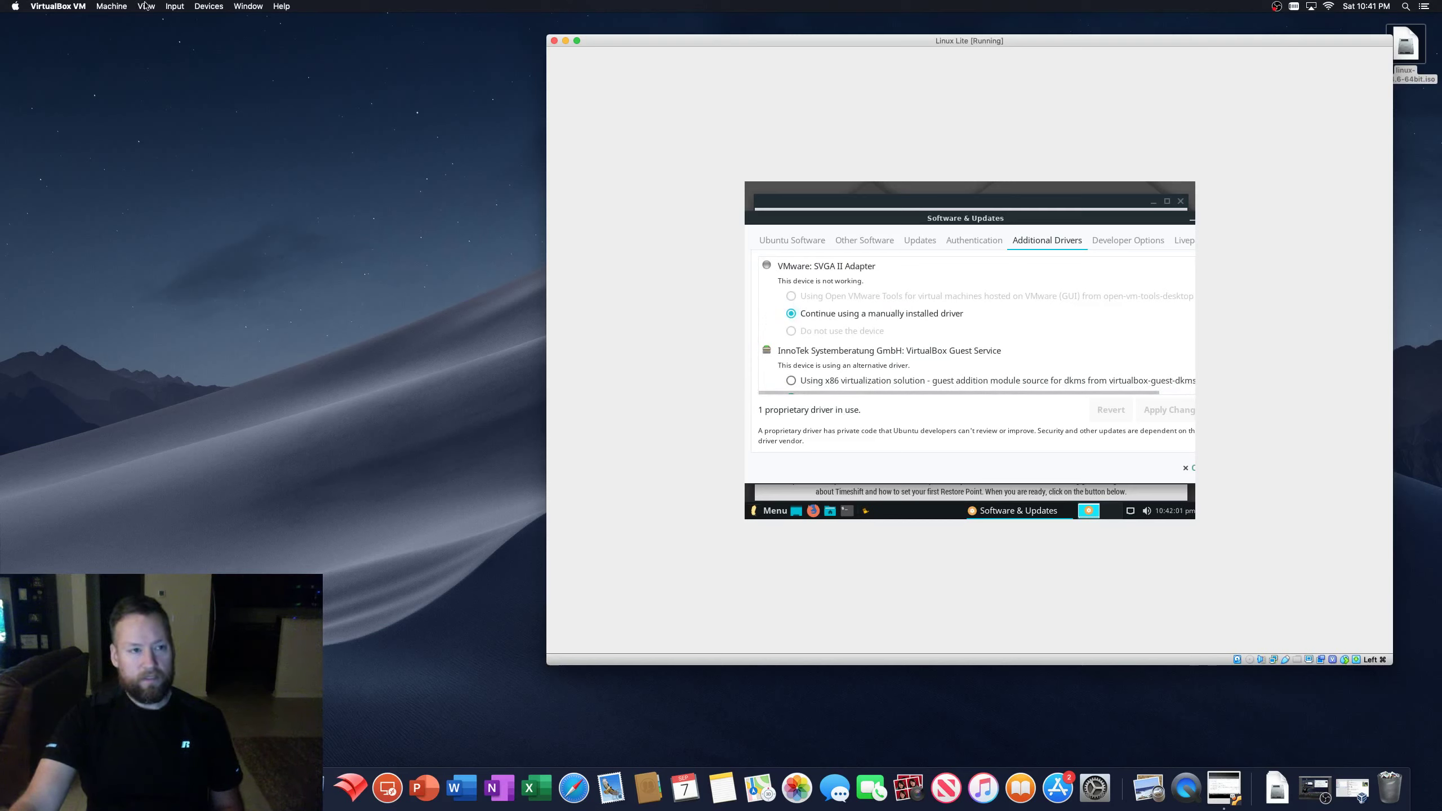
pyautogui.click(112, 7)
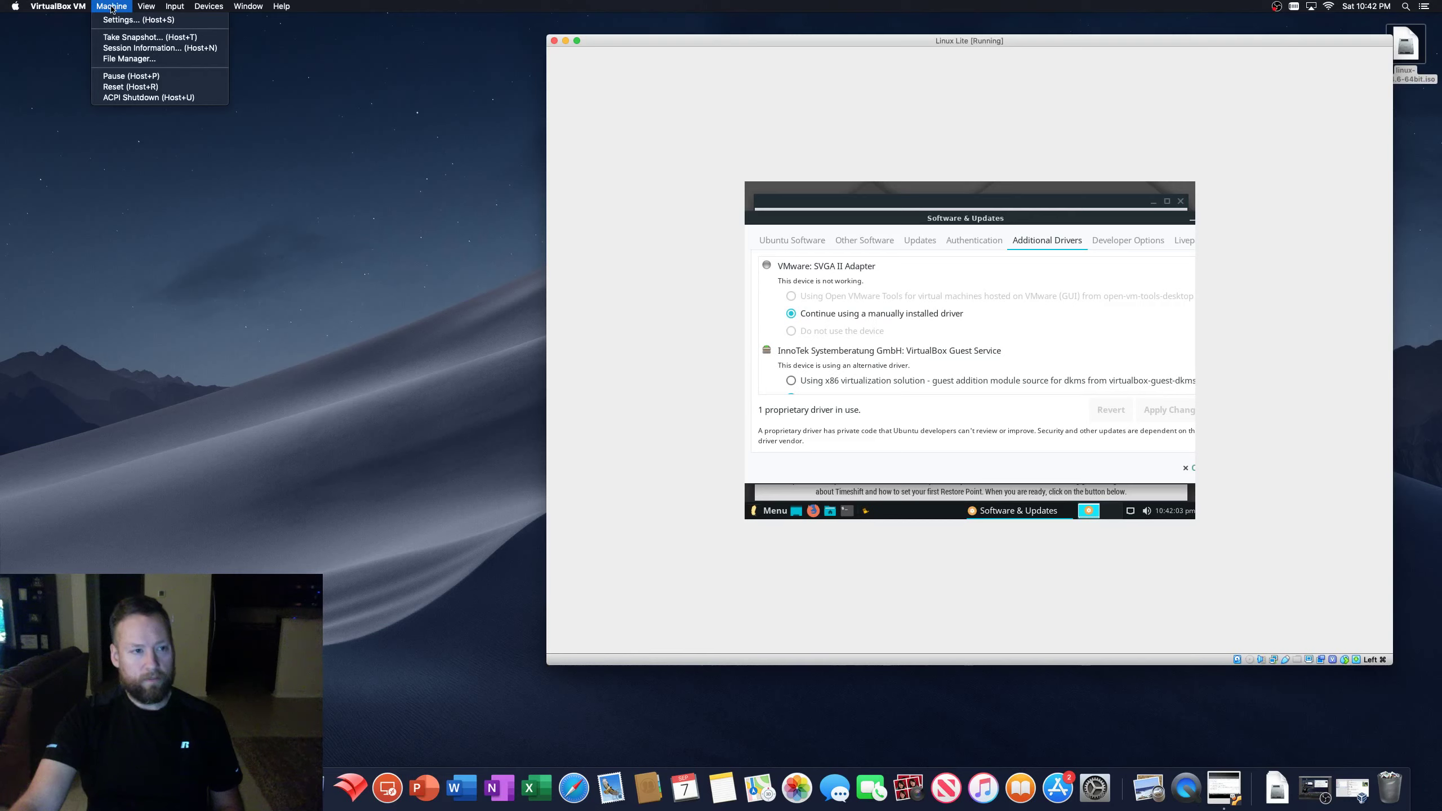
# - Insert the Guest Additions CD image and open the VBox_GAs_6.0.10 disc in the file manager
pyautogui.moveTo(142, 10)
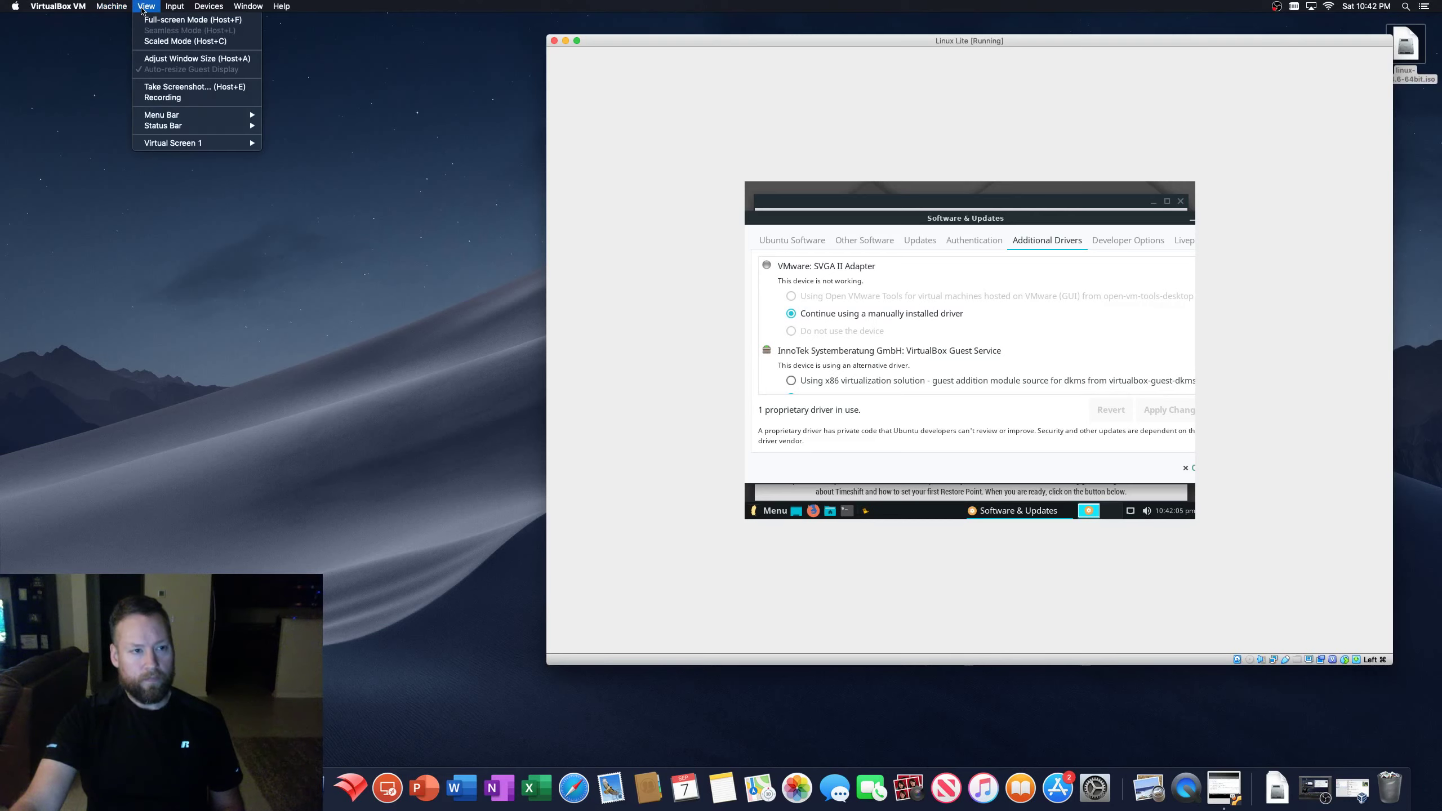
pyautogui.moveTo(209, 7)
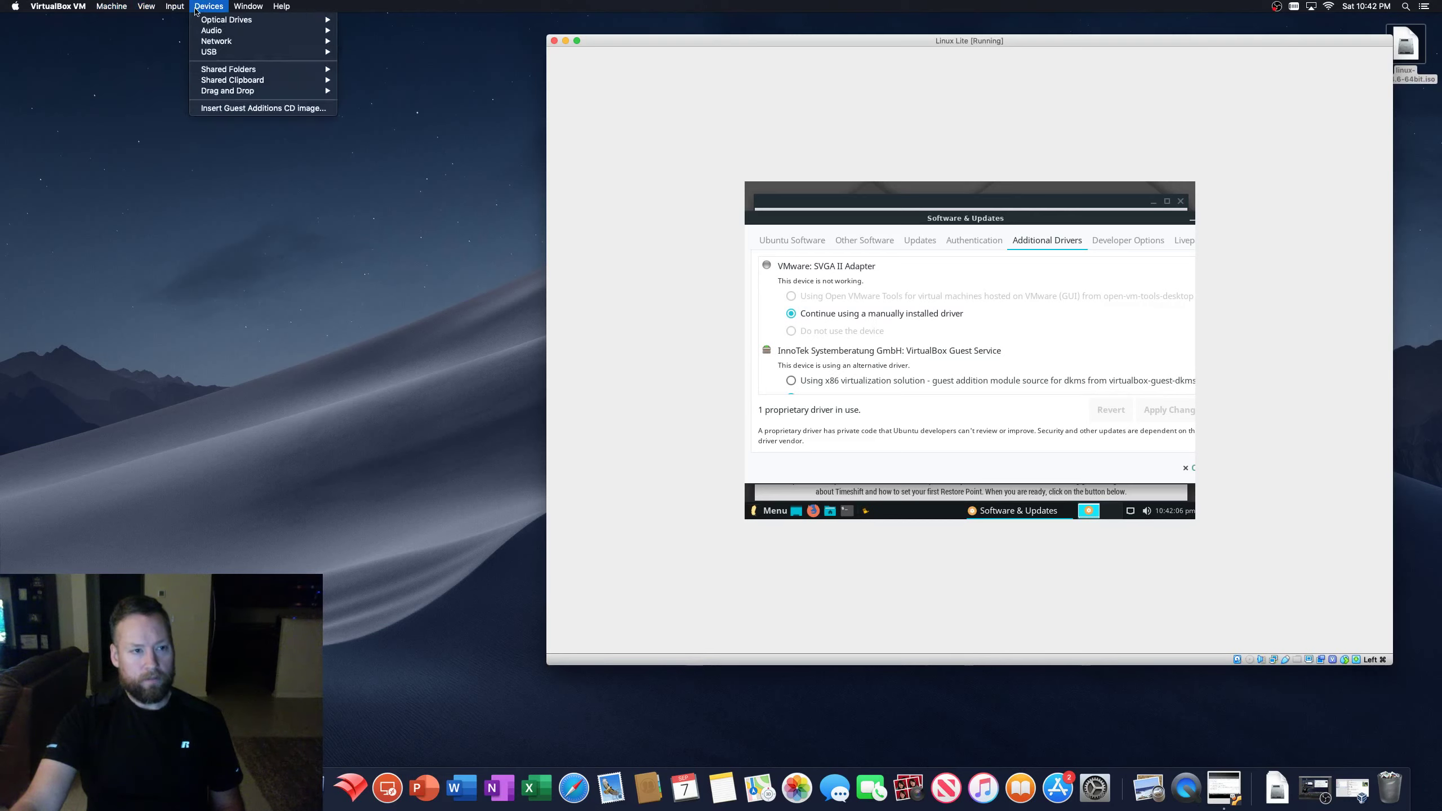
pyautogui.click(244, 109)
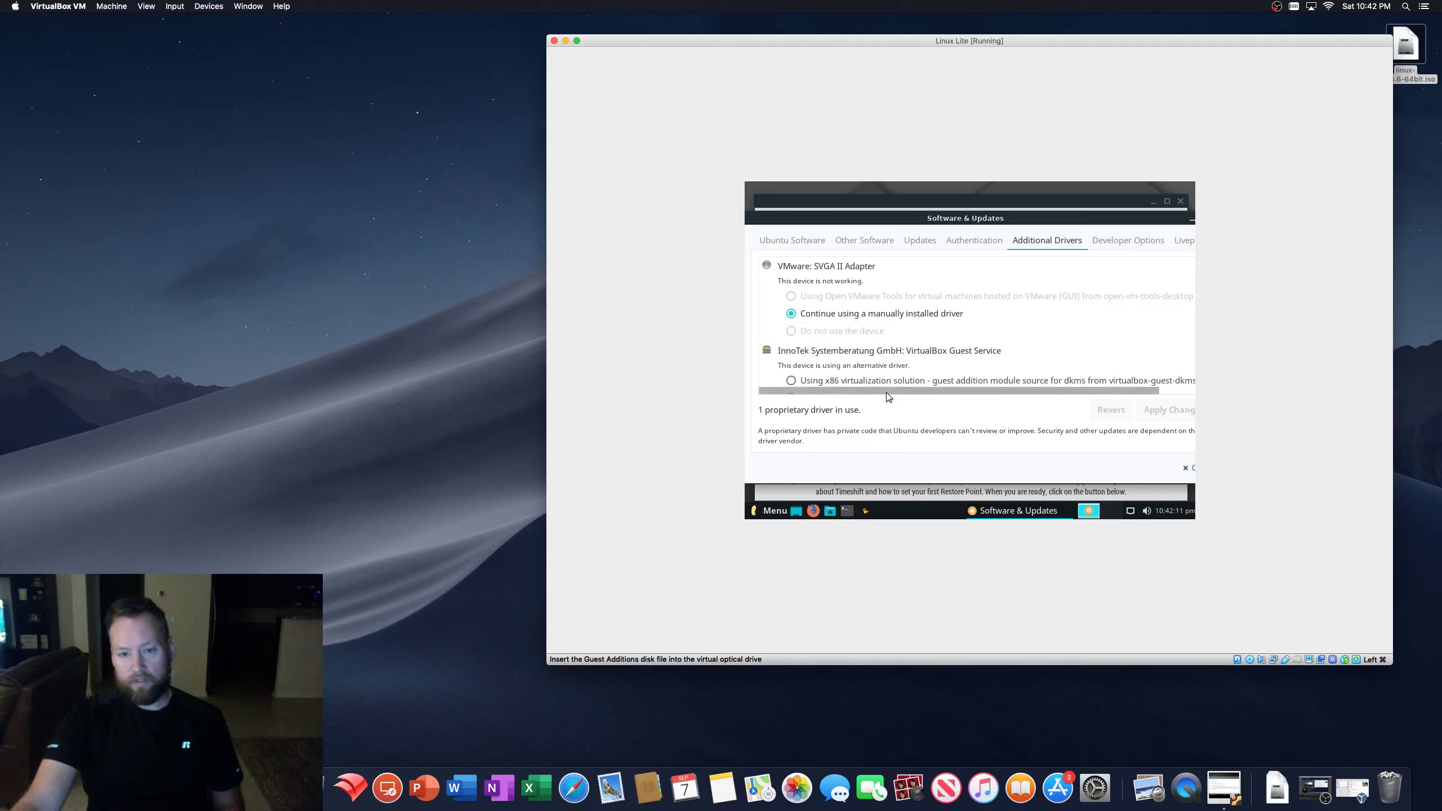
pyautogui.click(830, 510)
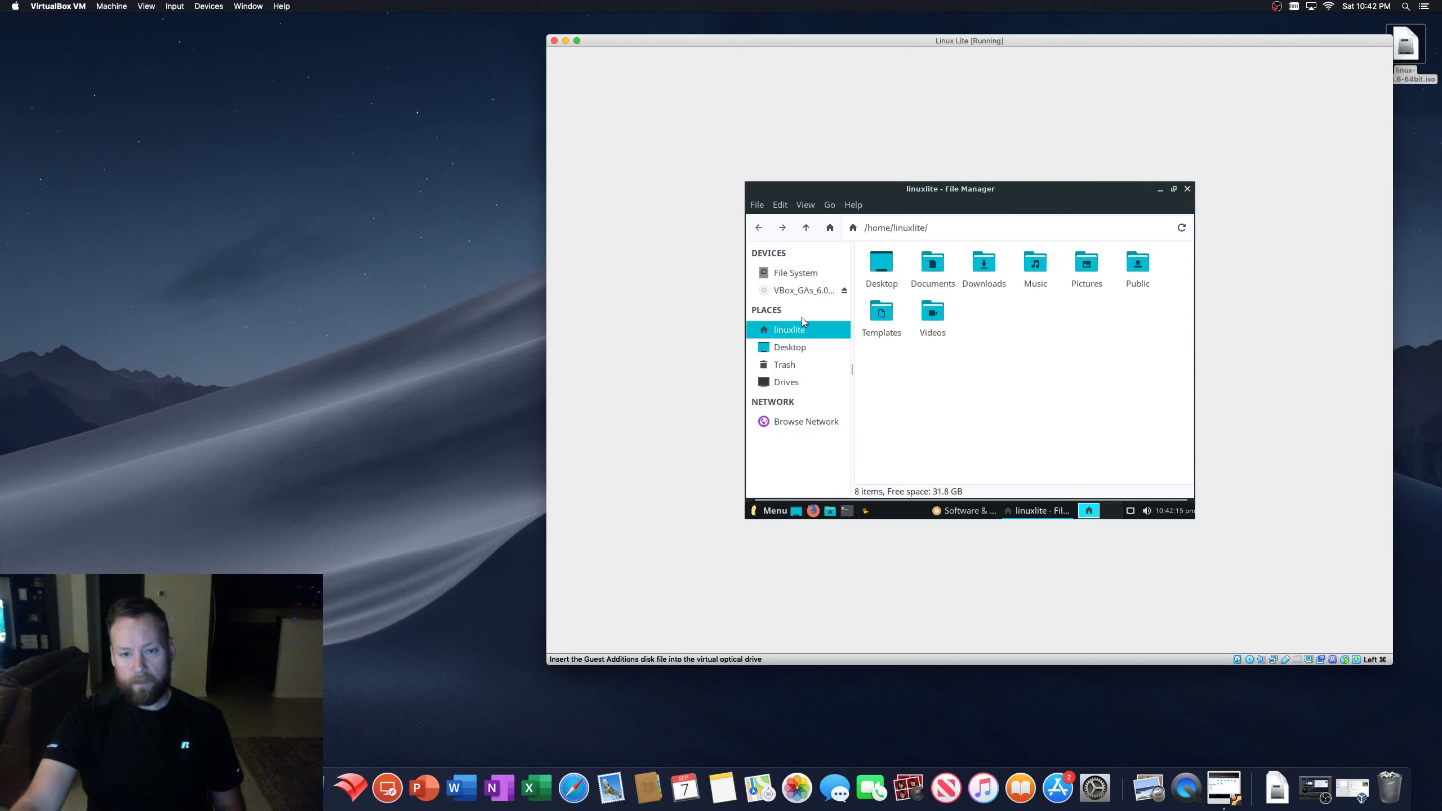
pyautogui.click(799, 293)
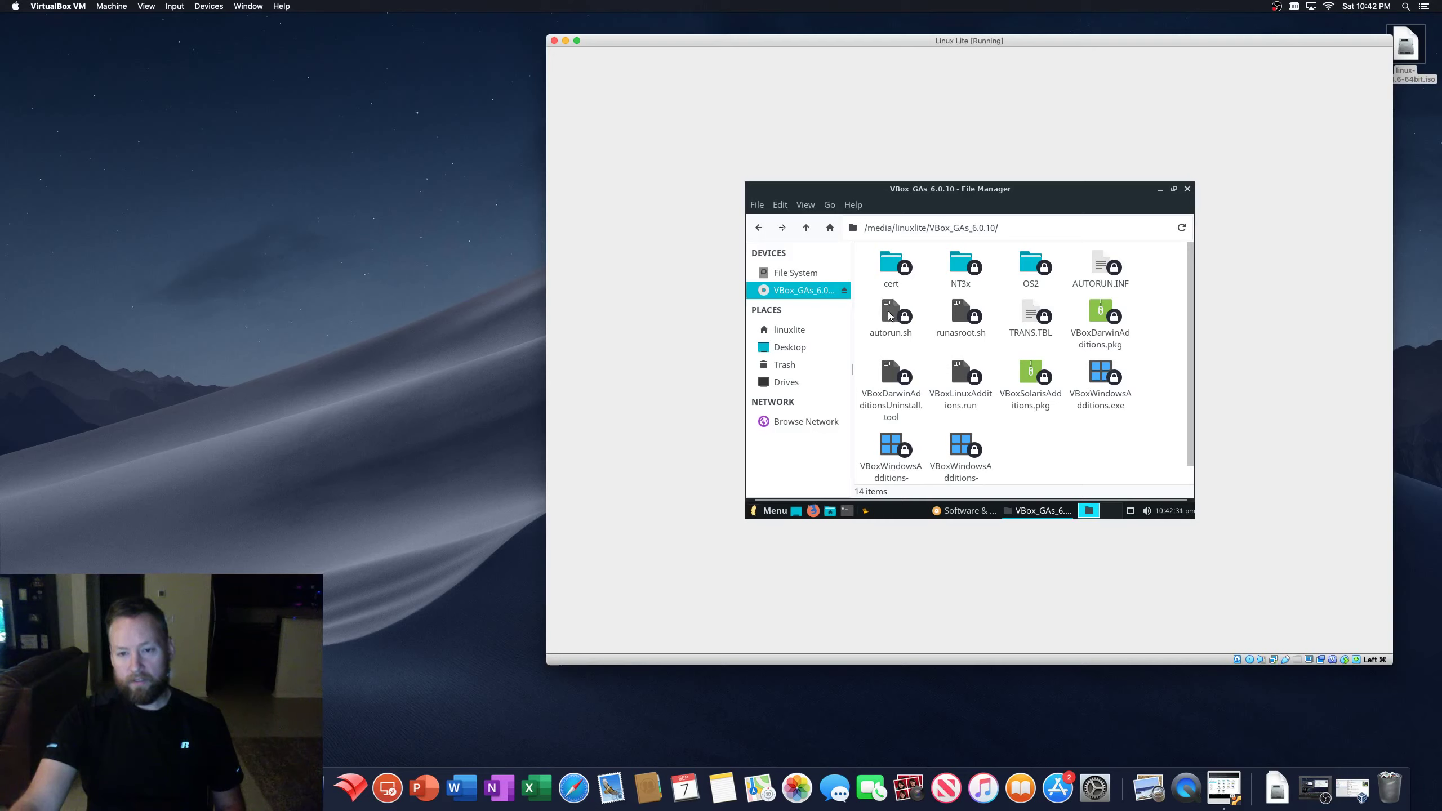
pyautogui.click(959, 319)
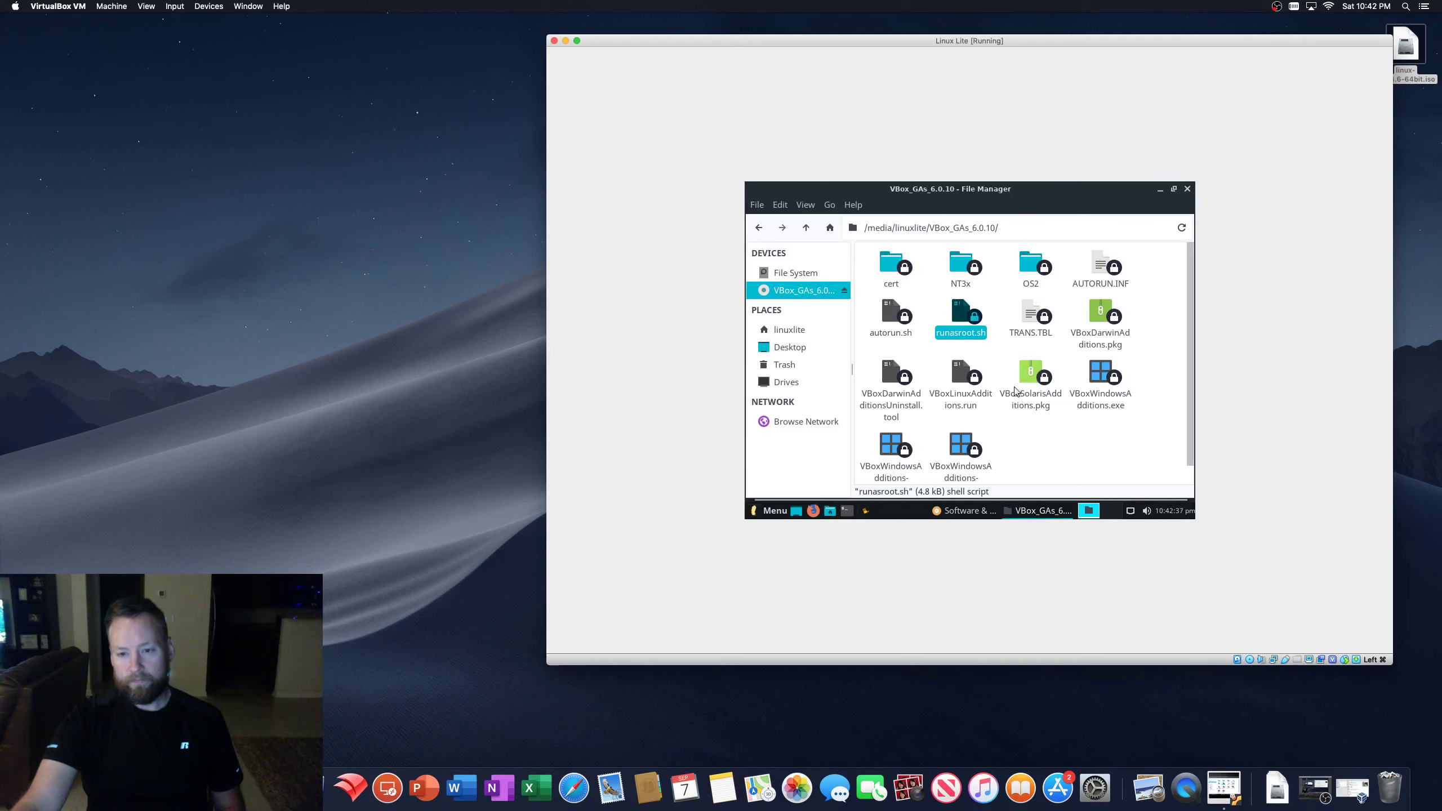
# - Close Software & Updates and the Welcome window, then restore the disc's file manager window
pyautogui.click(1036, 512)
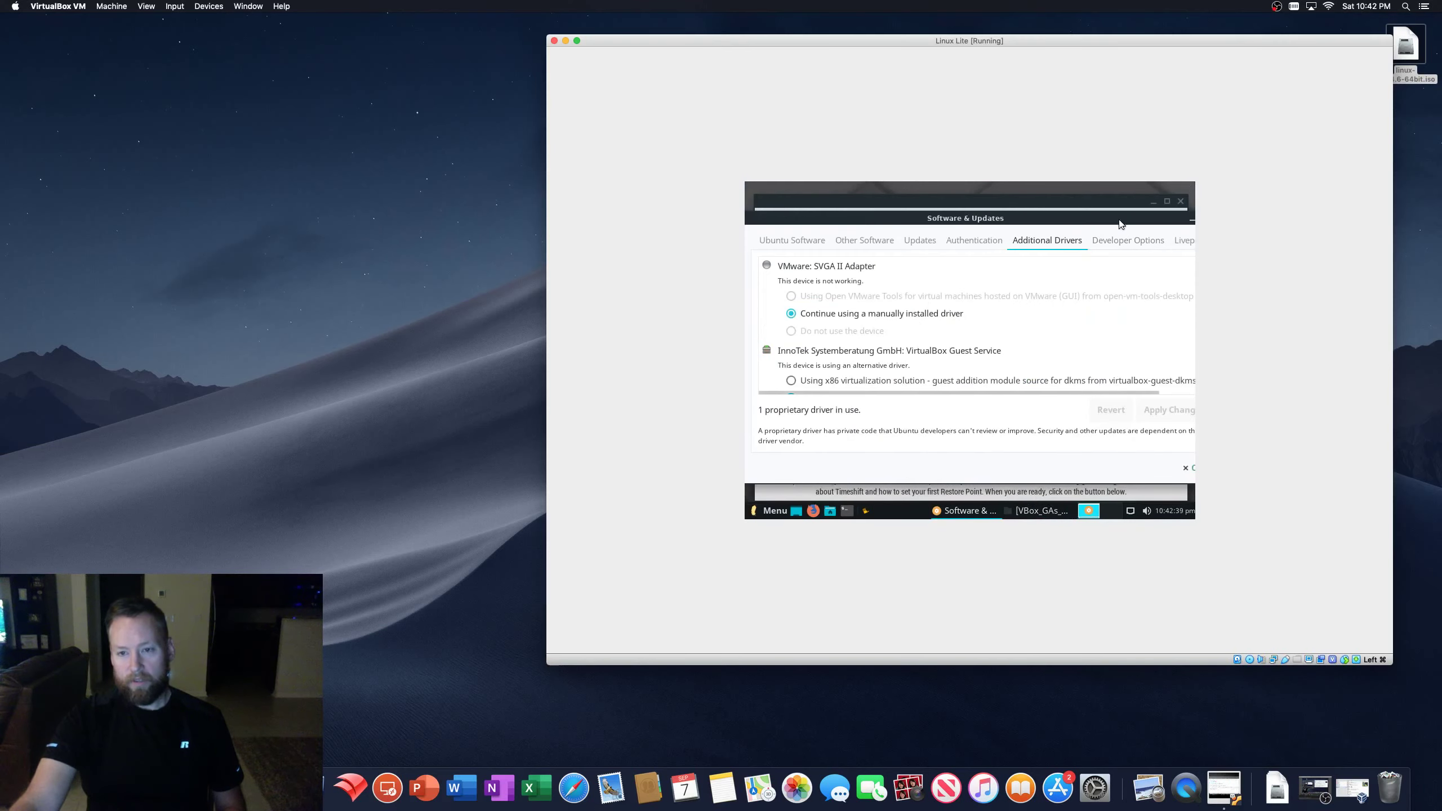
pyautogui.moveTo(964, 218); pyautogui.dragTo(898, 214)
pyautogui.click(1152, 214)
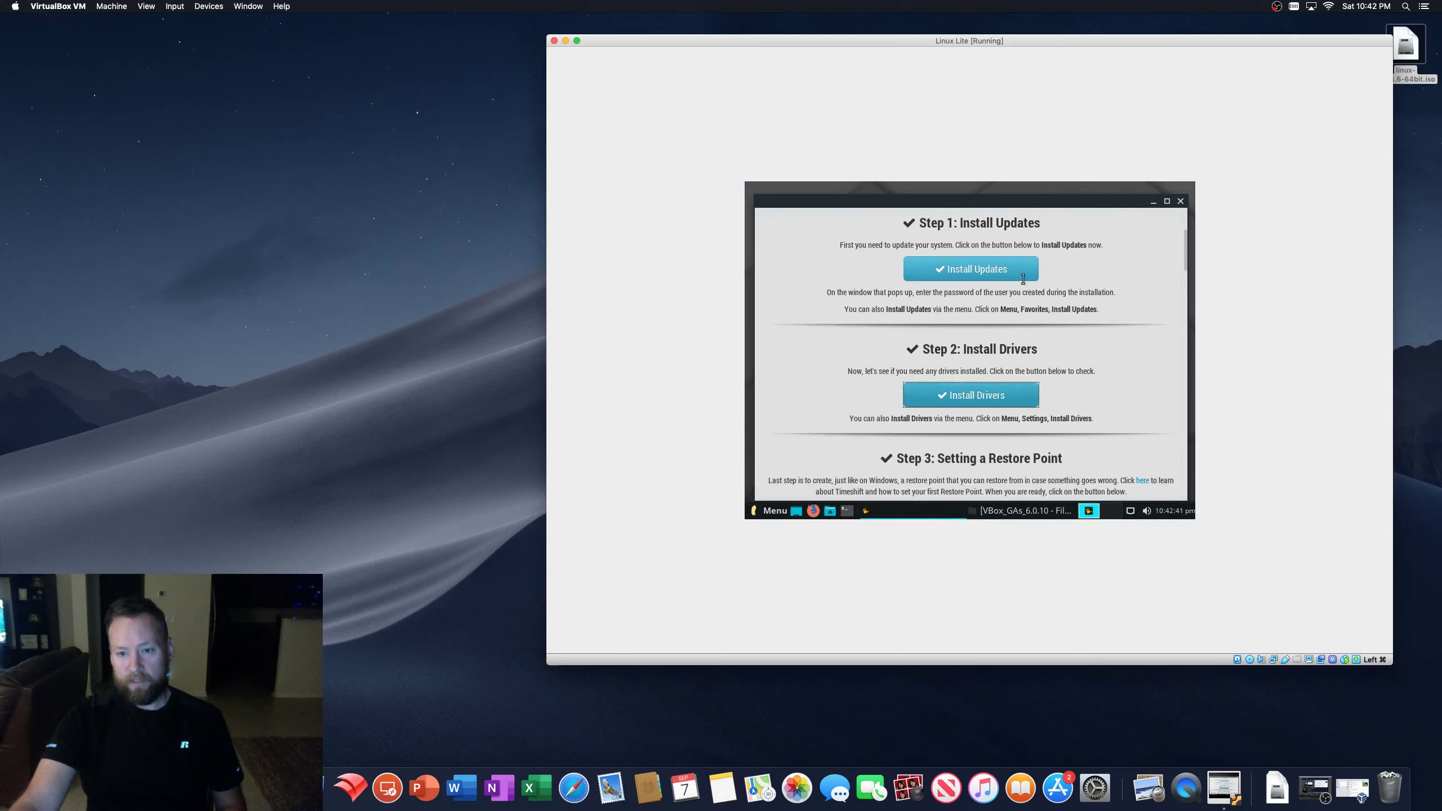
pyautogui.click(1180, 201)
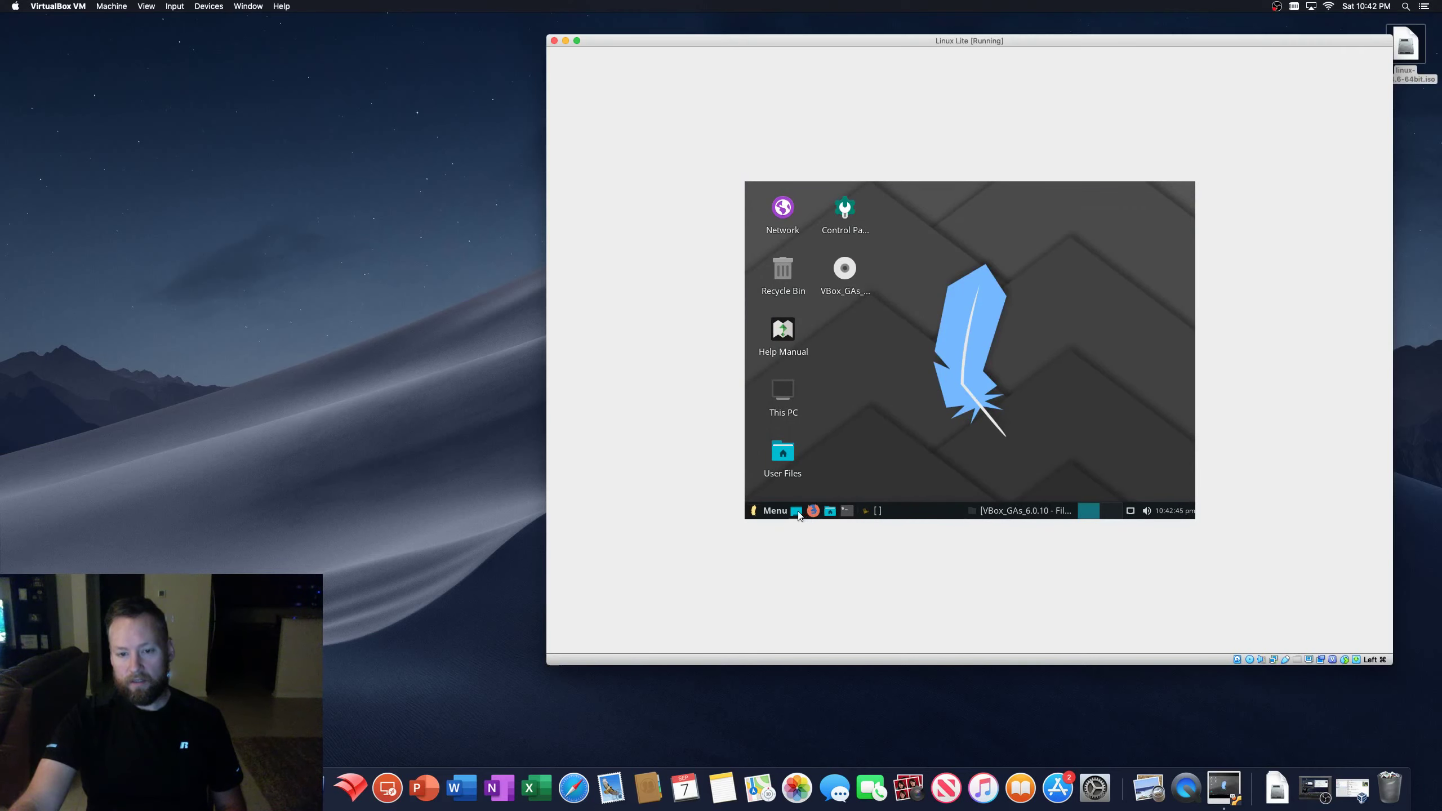
pyautogui.click(1016, 511)
pyautogui.click(1077, 456)
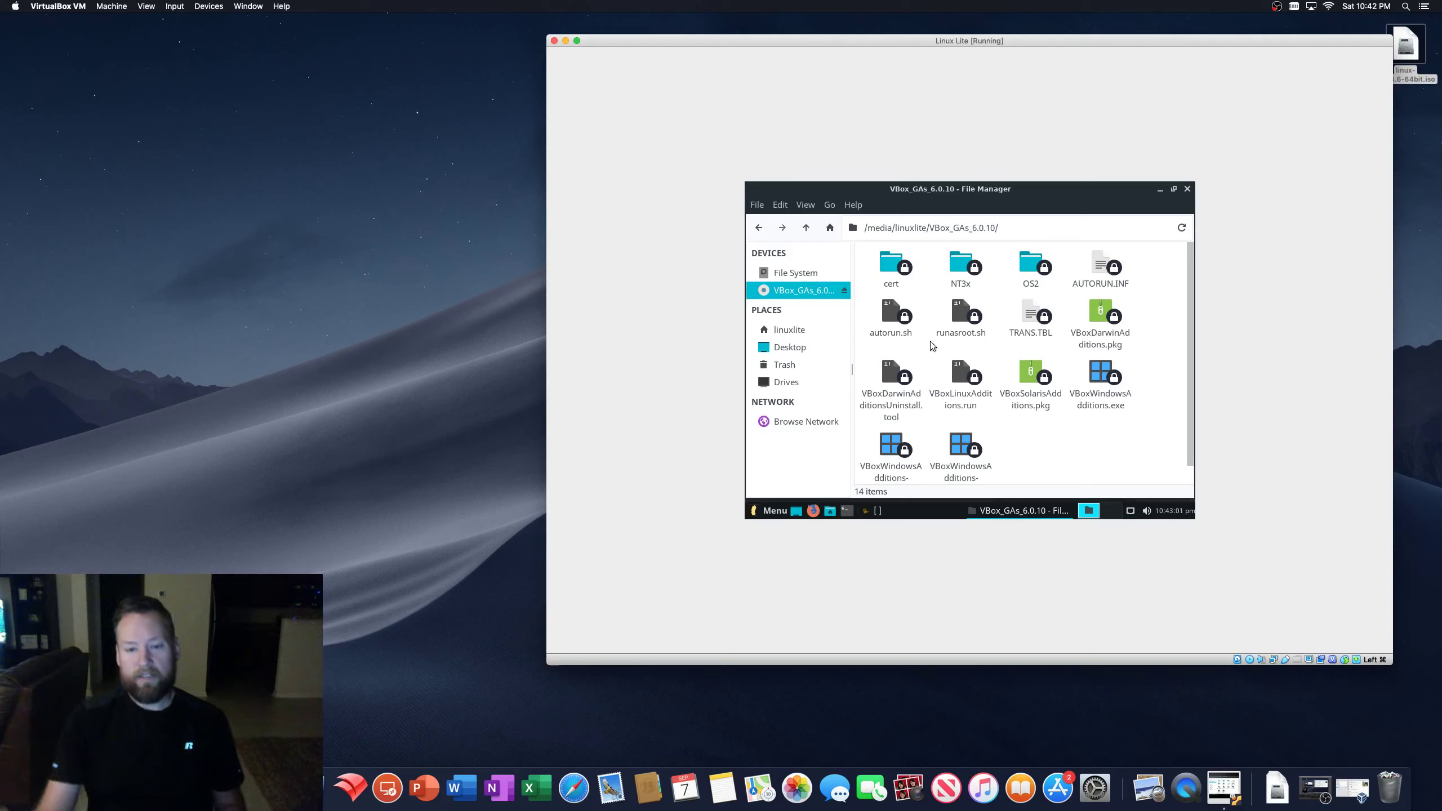
# - Run autorun.sh from the disc, authenticating as superuser with the account password
pyautogui.doubleClick(893, 315)
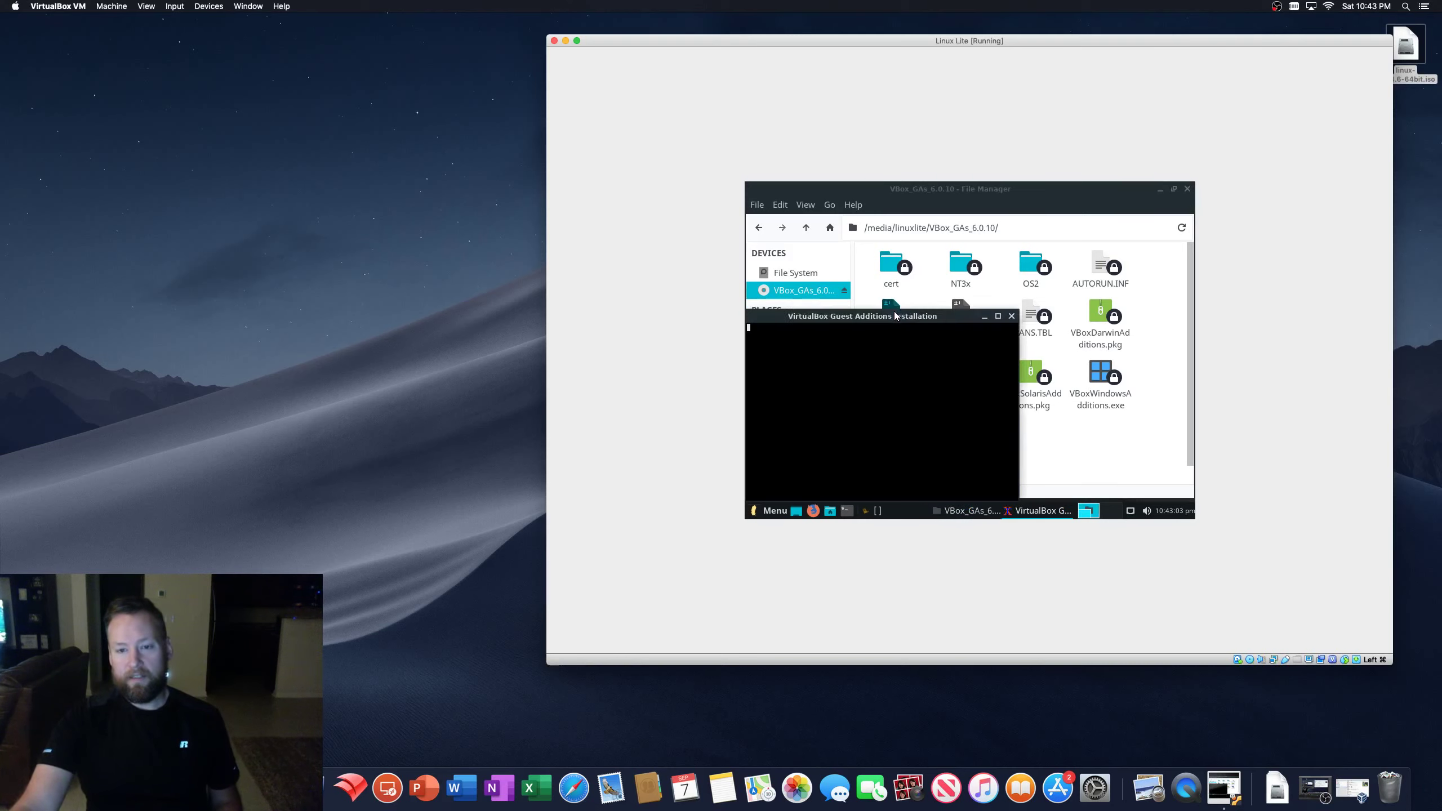
pyautogui.write('•••')
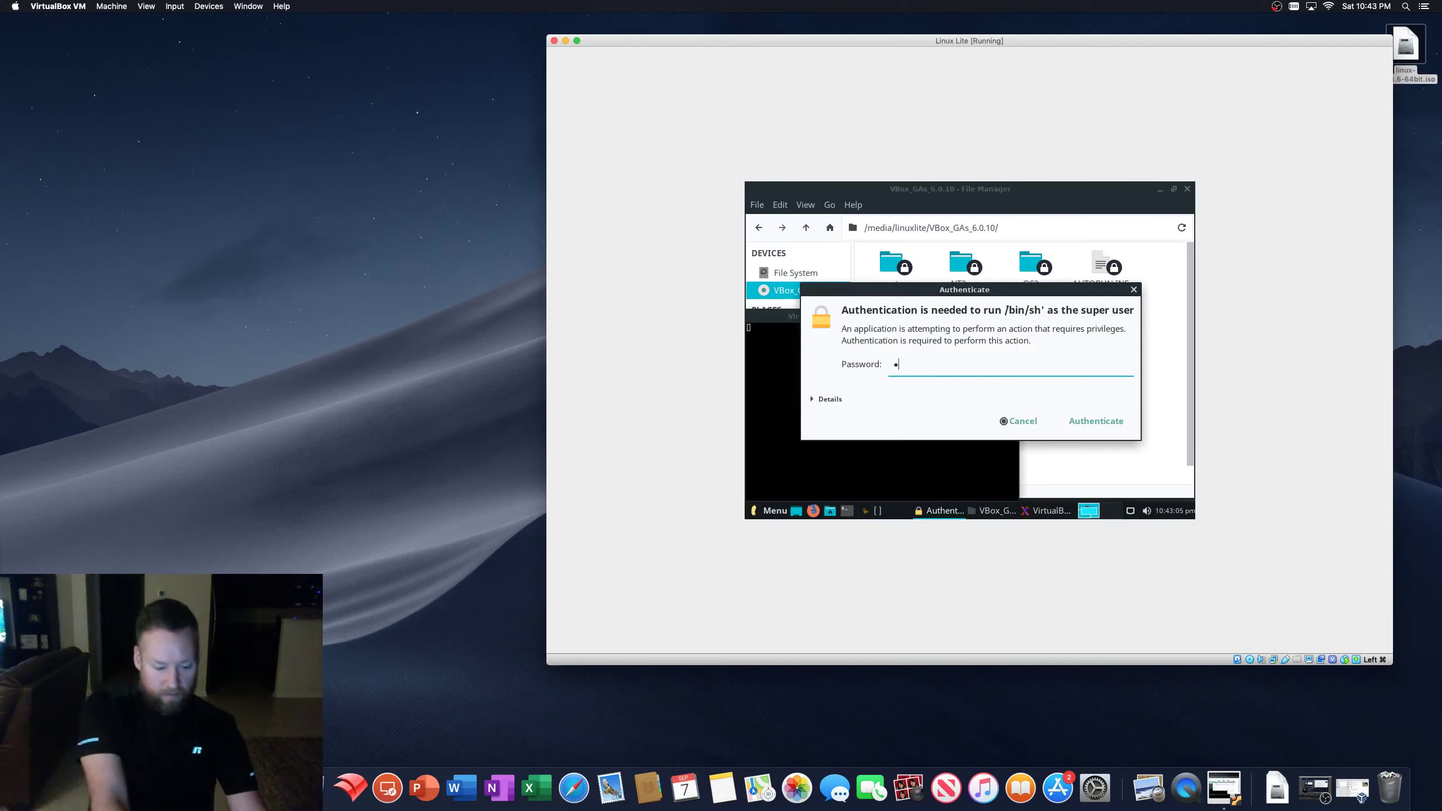
pyautogui.write('••••••')
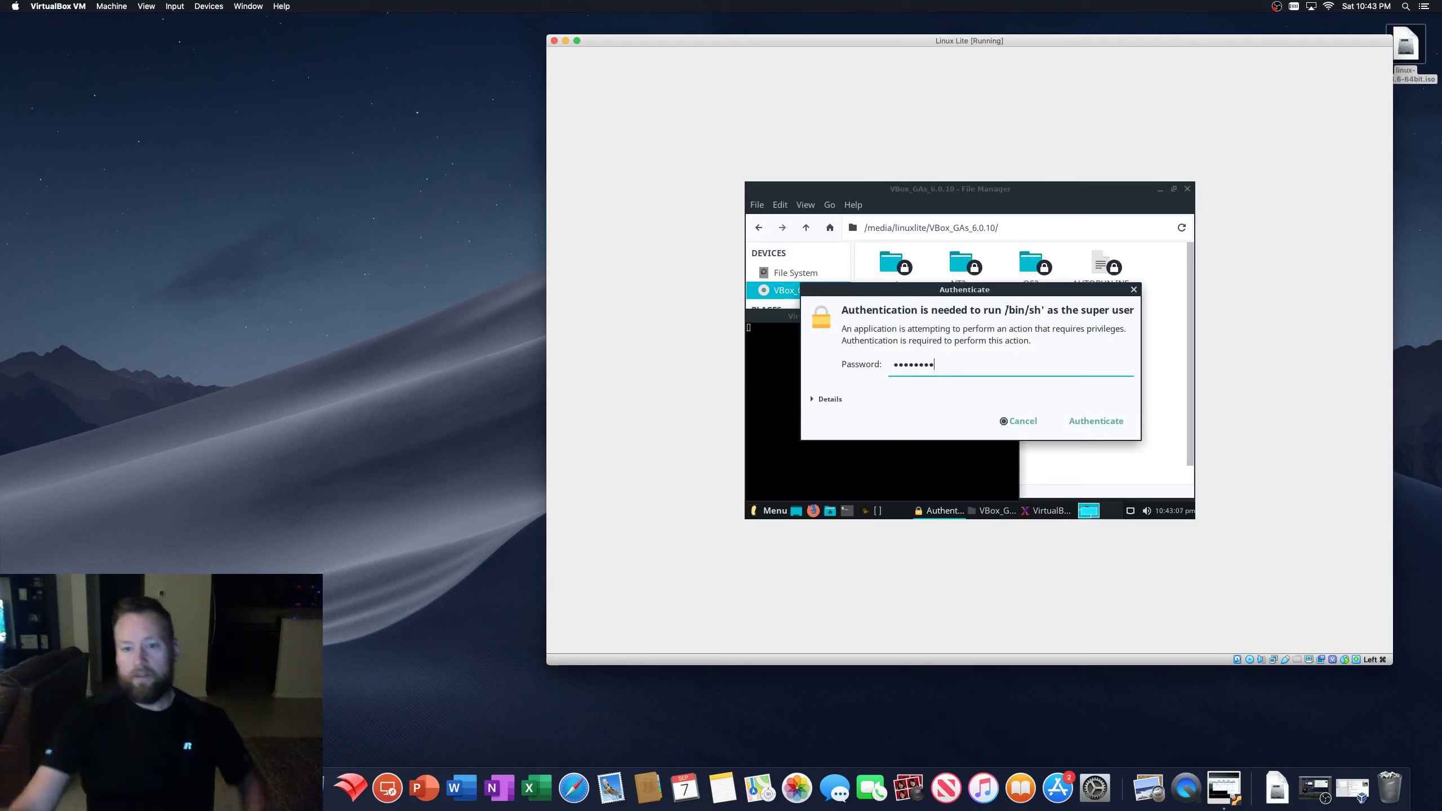
pyautogui.click(1097, 420)
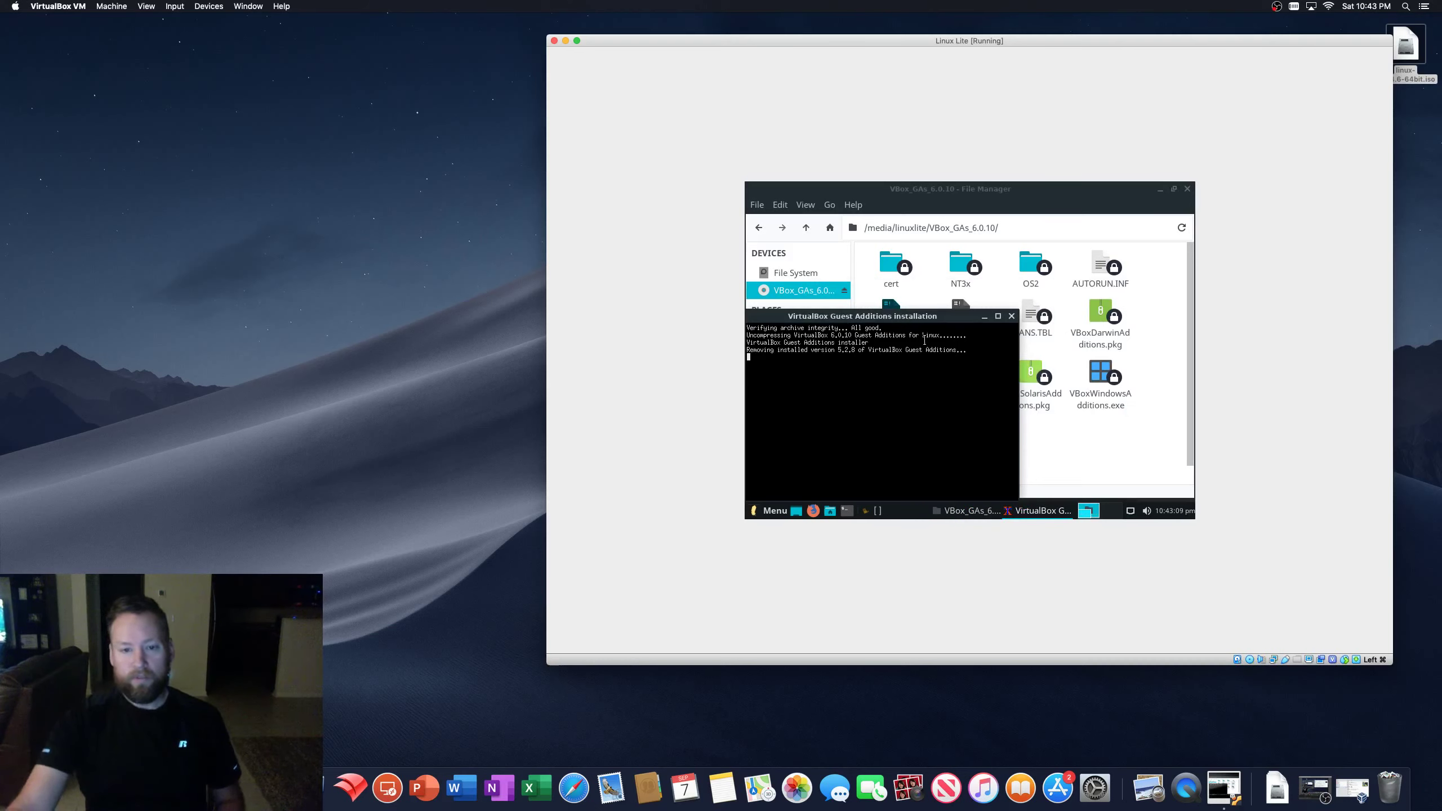
pyautogui.moveTo(908, 319); pyautogui.dragTo(1026, 259)
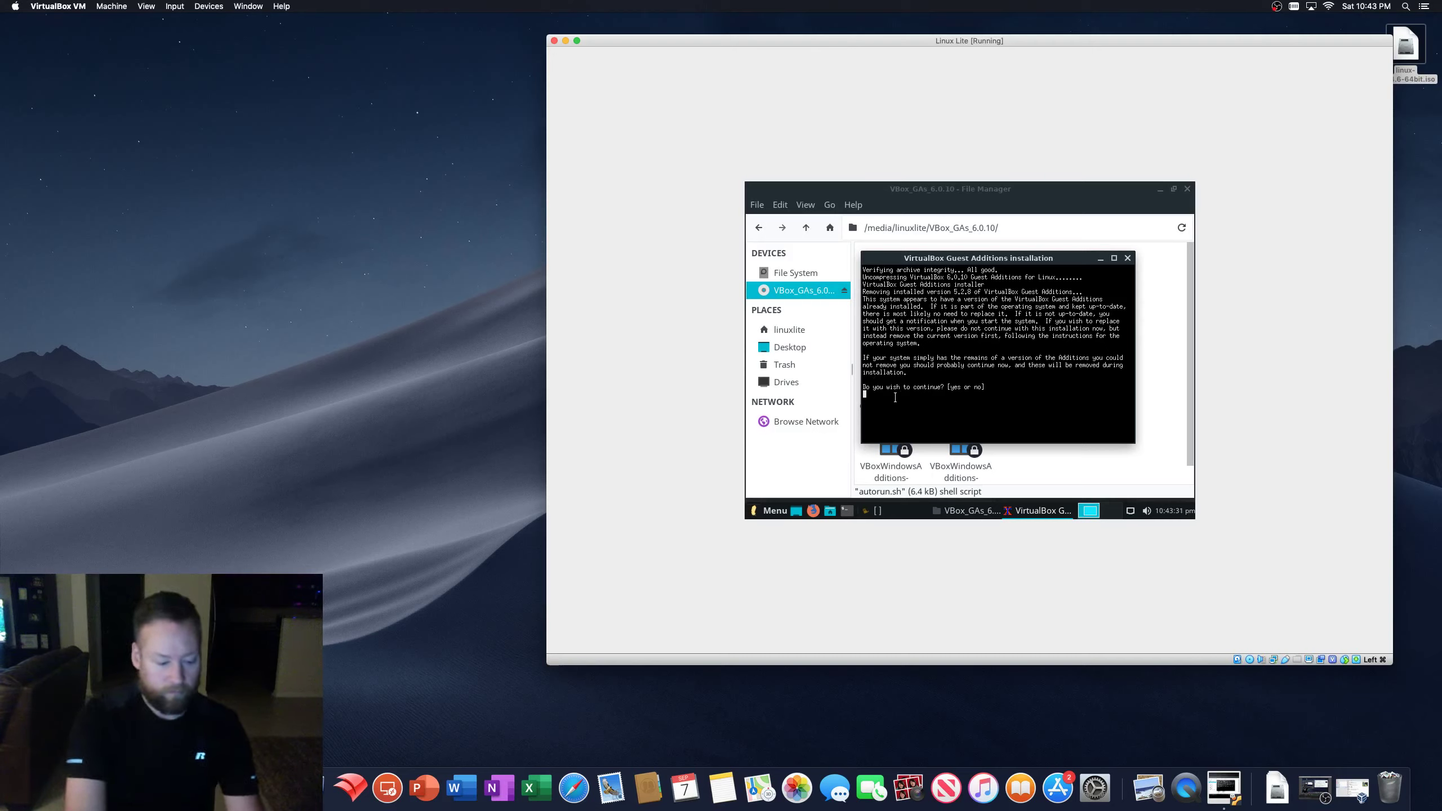
# - Answer yes at the installer prompt to replace the old Guest Additions version
pyautogui.write('ye')
pyautogui.press('Return')
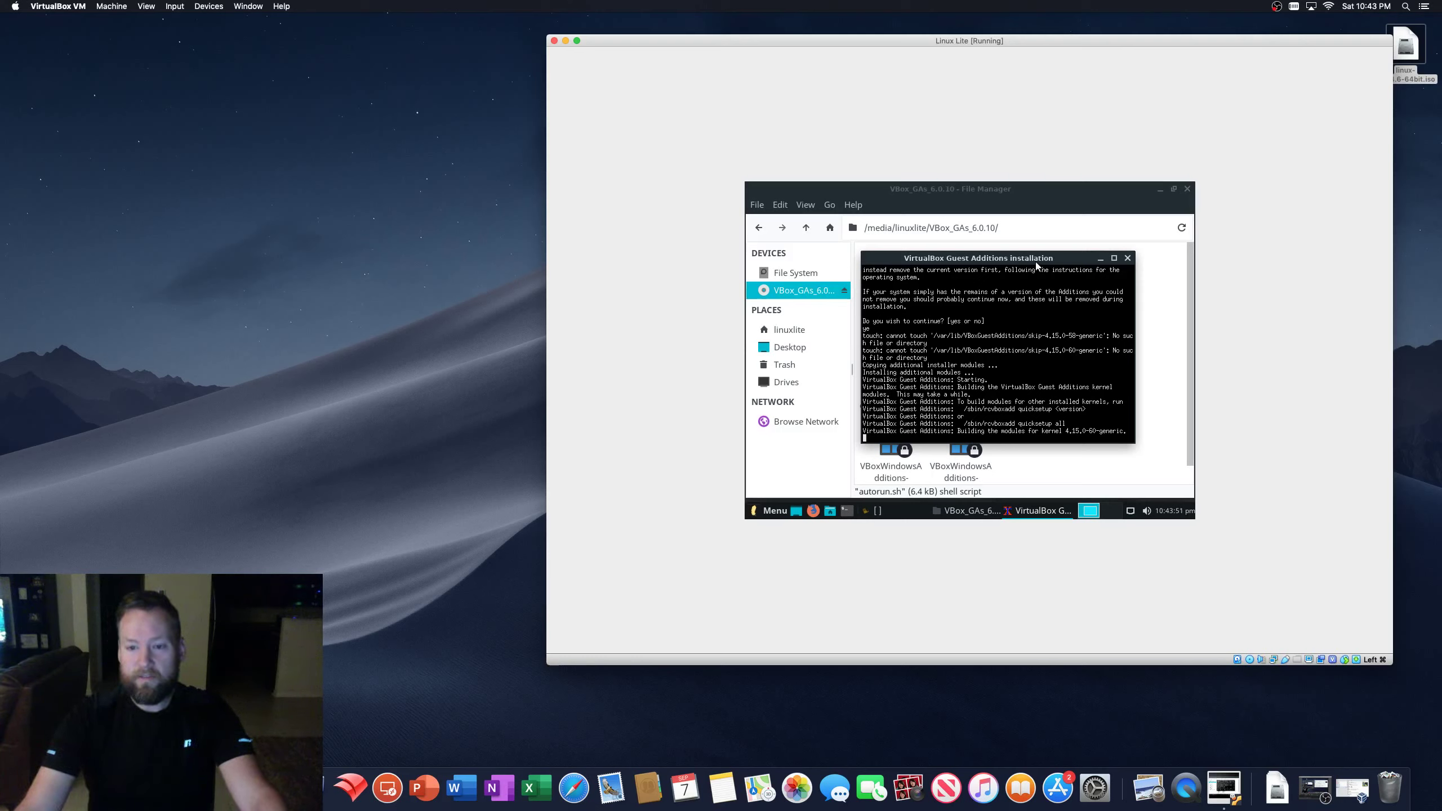
pyautogui.moveTo(1035, 266)
pyautogui.mouseDown()
pyautogui.moveTo(1048, 466)
pyautogui.moveTo(1060, 377)
pyautogui.moveTo(1041, 243)
pyautogui.moveTo(1038, 385)
pyautogui.moveTo(1029, 250)
pyautogui.mouseUp()
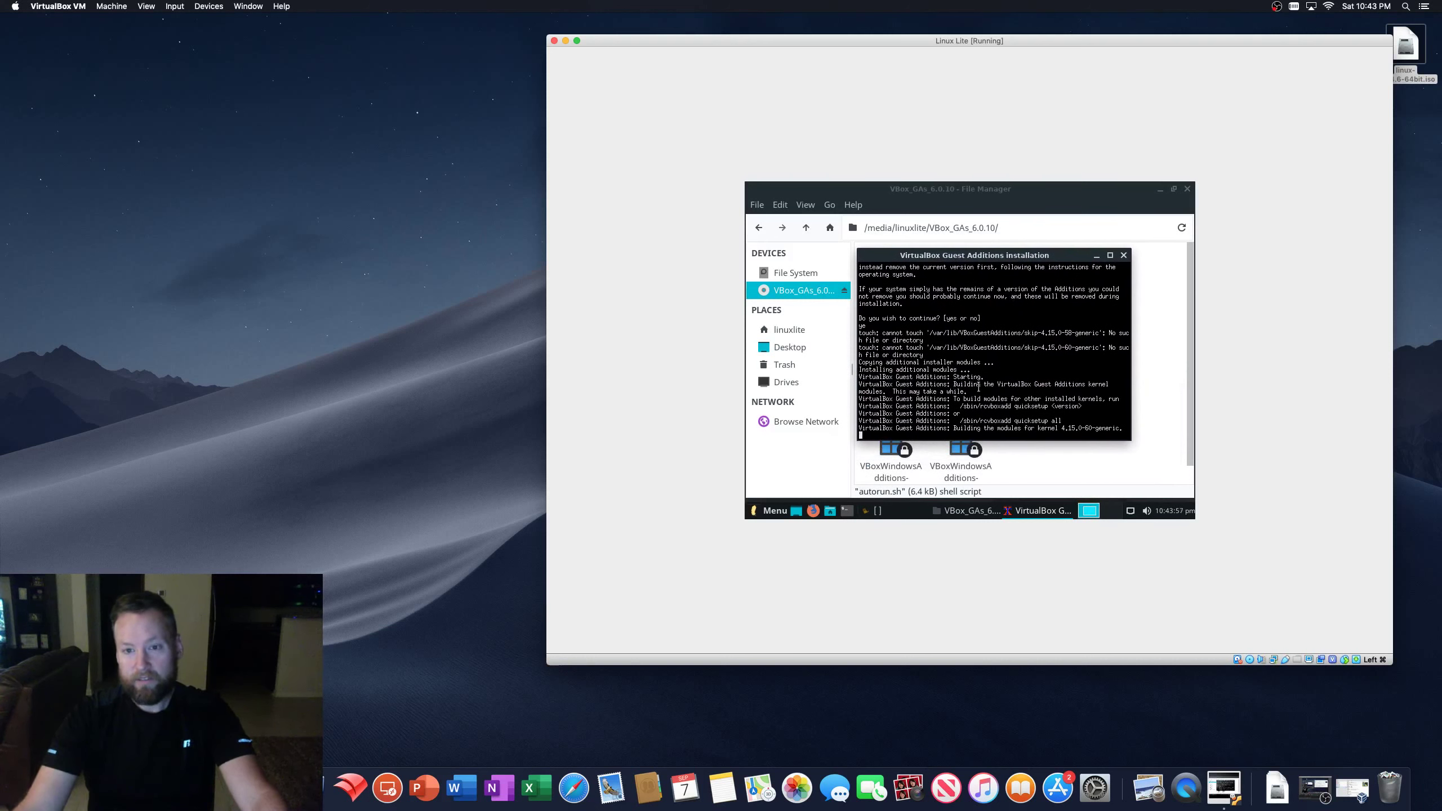
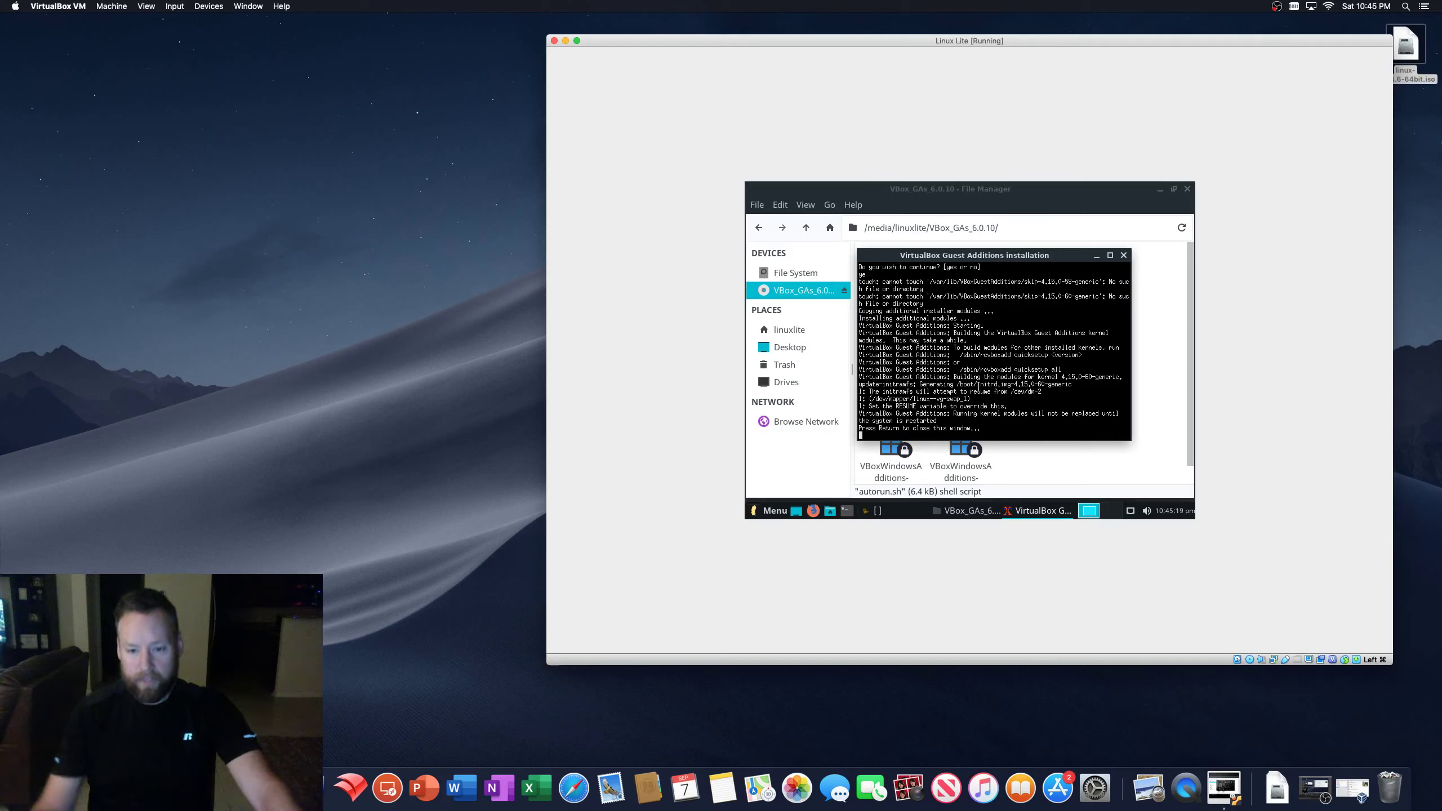
# - Close the finished Guest Additions installer, deselect autorun.sh, and minimize the disc's file window
pyautogui.press('Return')
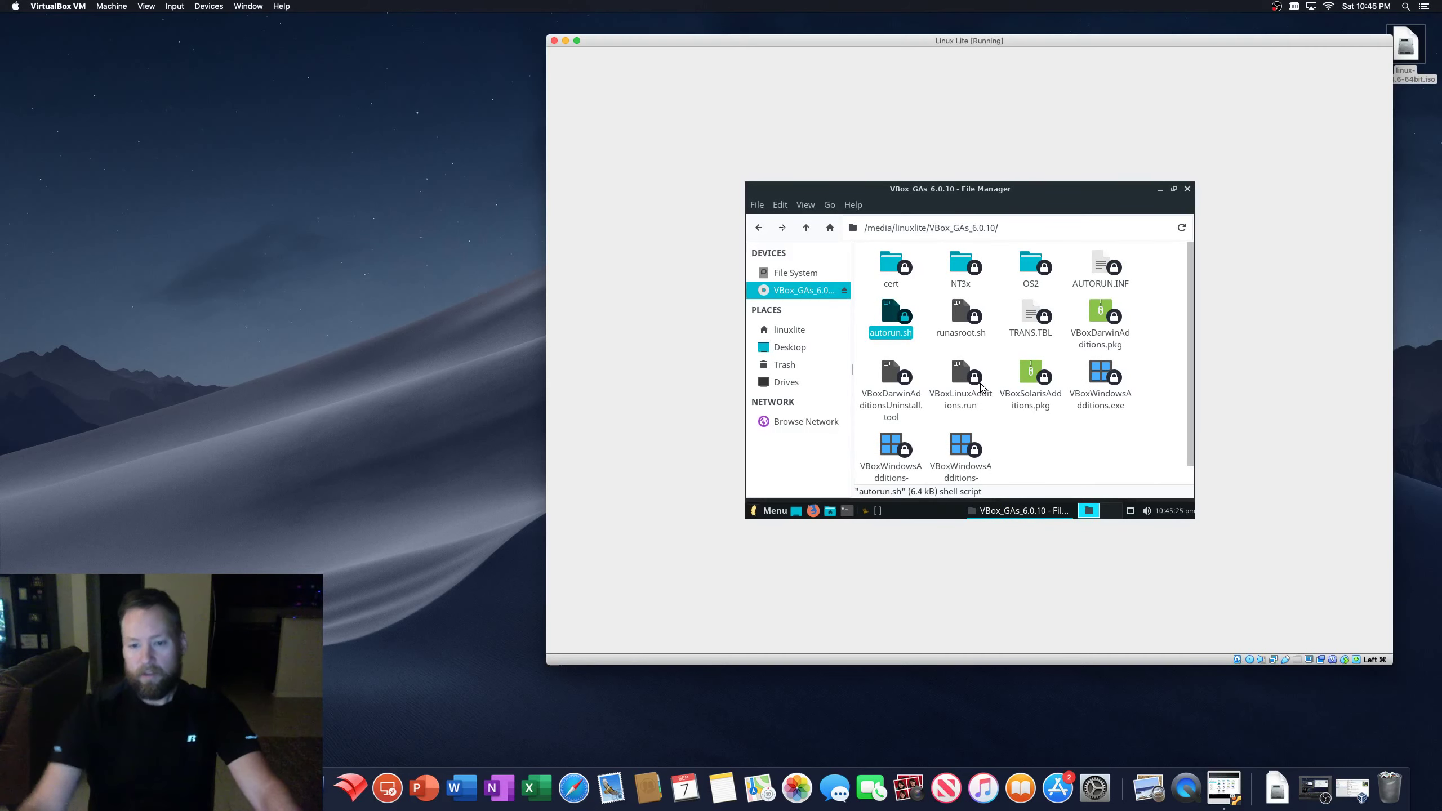
pyautogui.click(1075, 461)
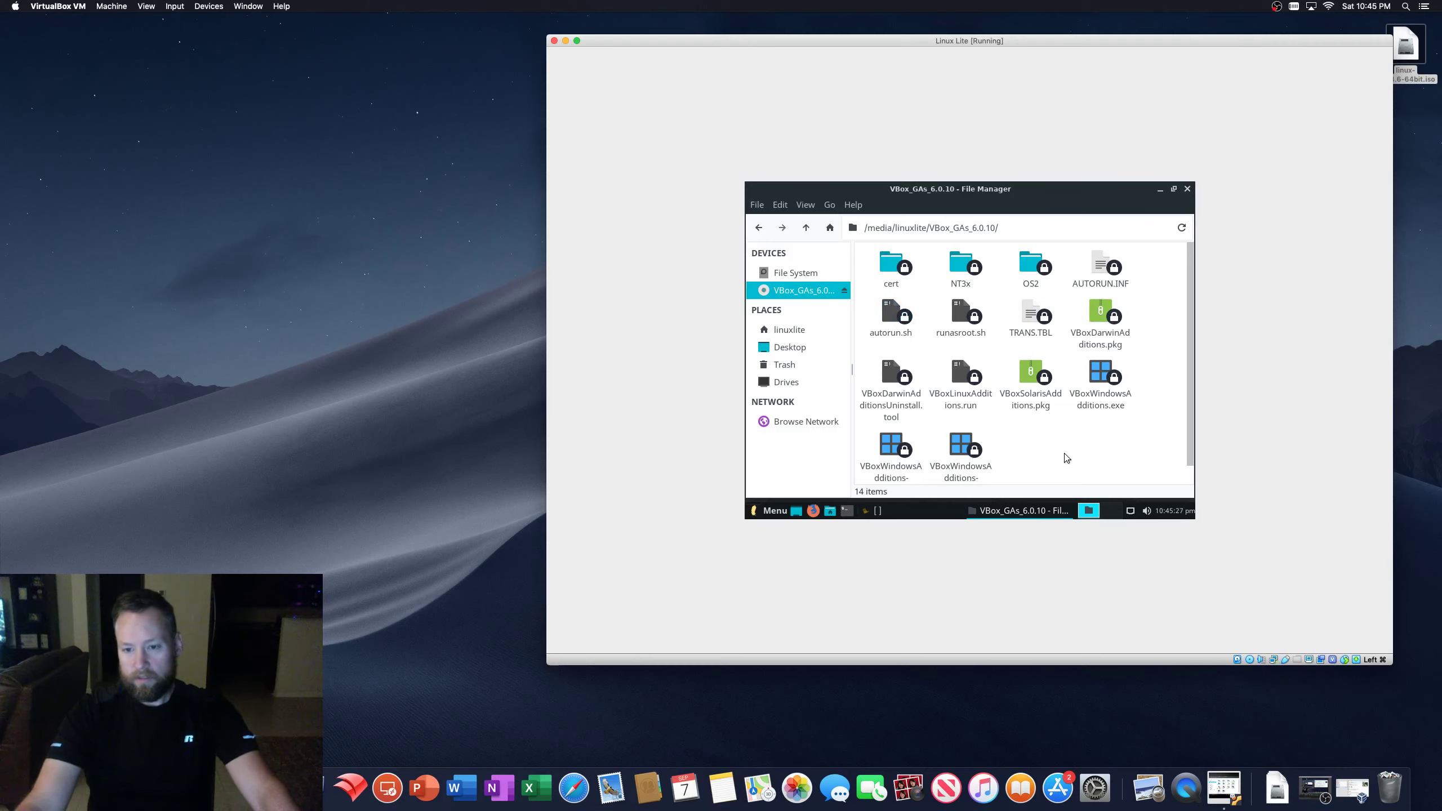
pyautogui.scroll(-1, 1058, 474)
pyautogui.click(1030, 511)
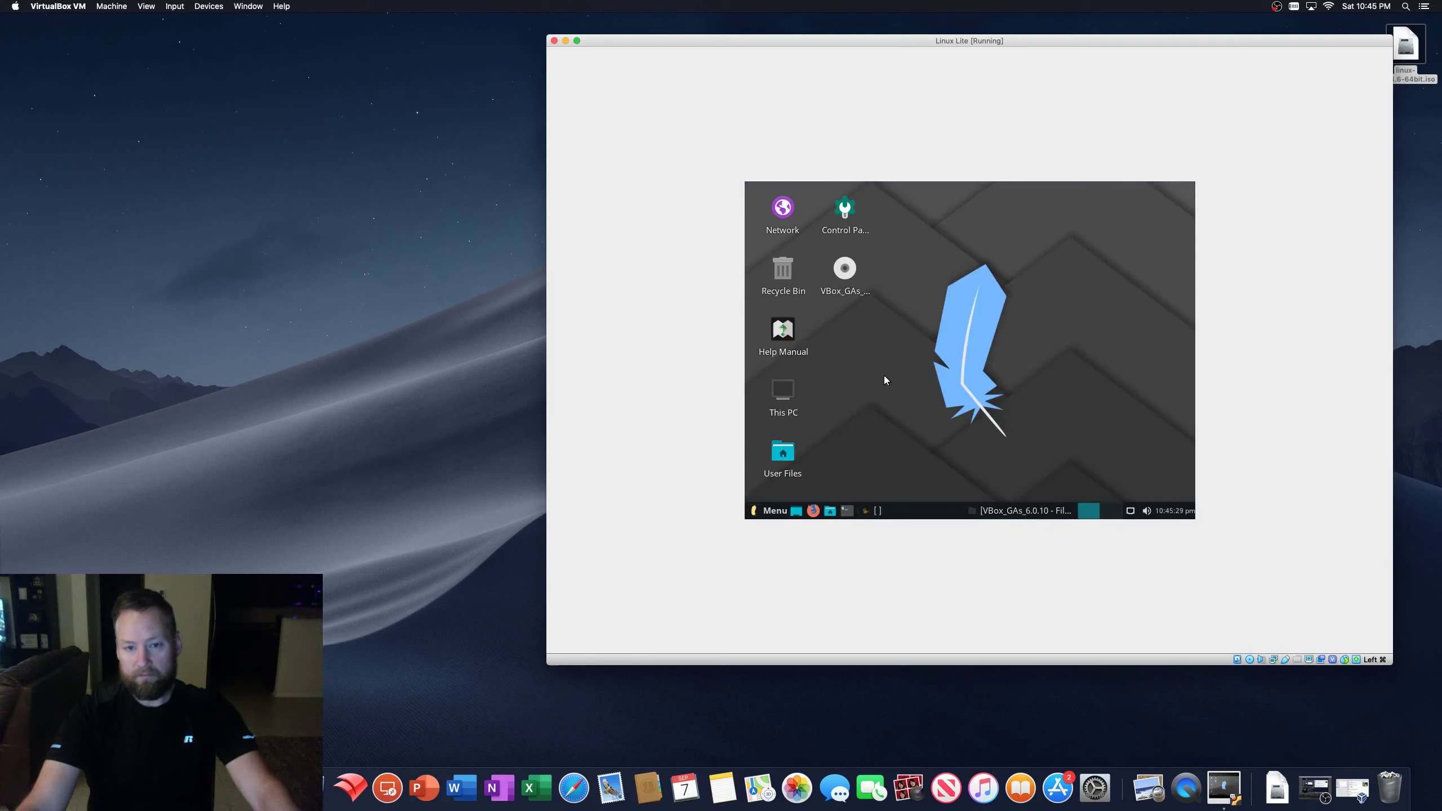
# - Eject the VBox_GAs disc via its desktop icon, then close the restored file manager
pyautogui.rightClick(844, 271)
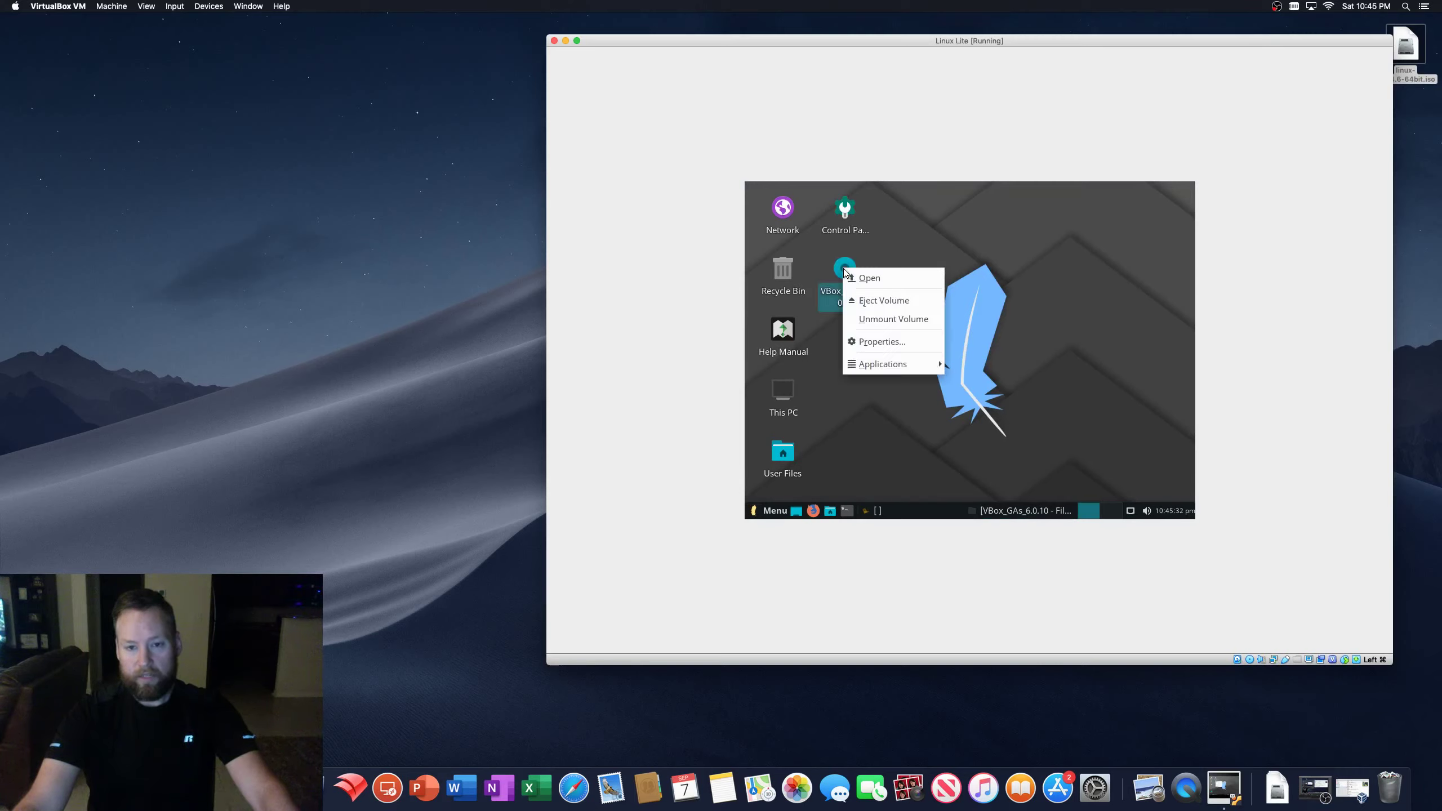
pyautogui.click(891, 305)
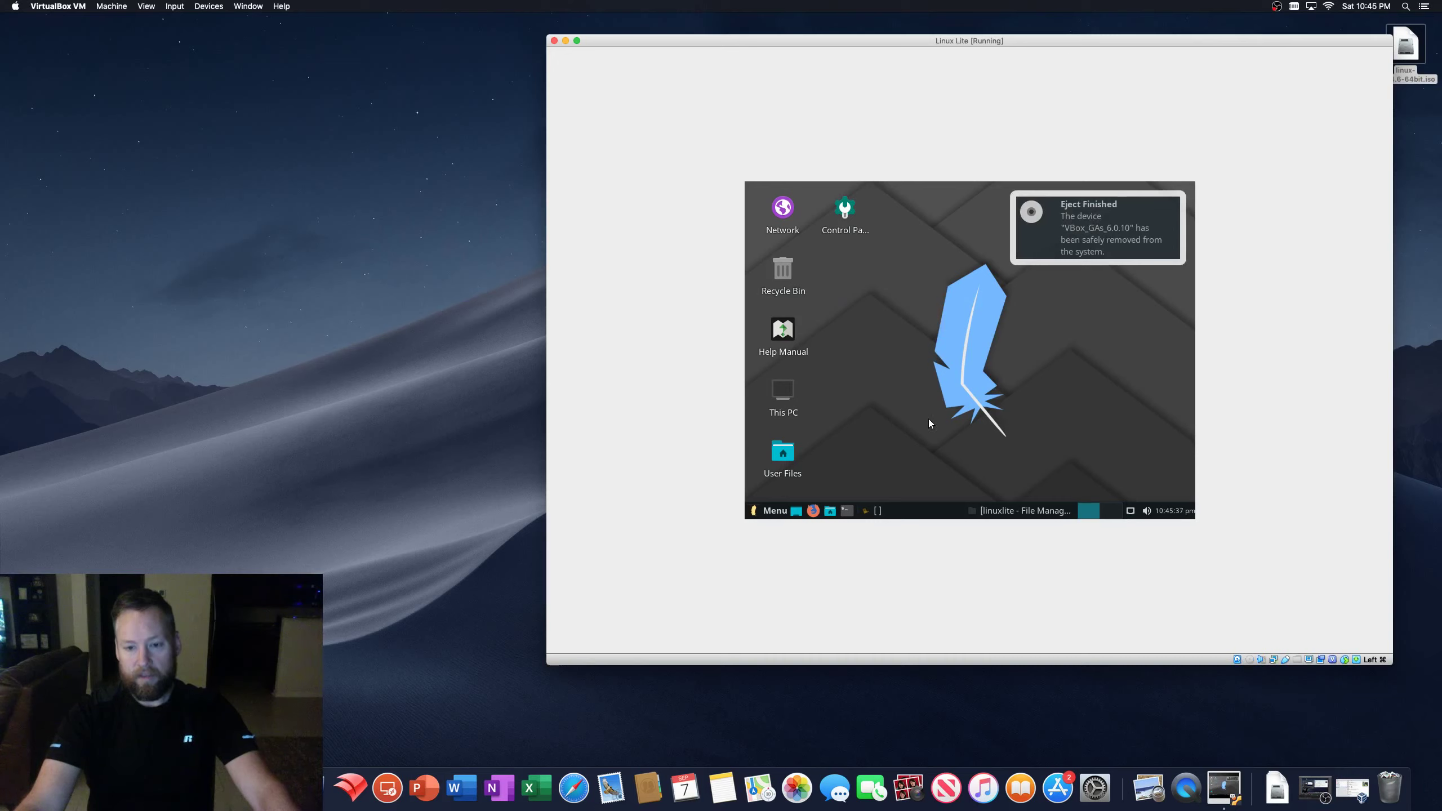
pyautogui.click(983, 510)
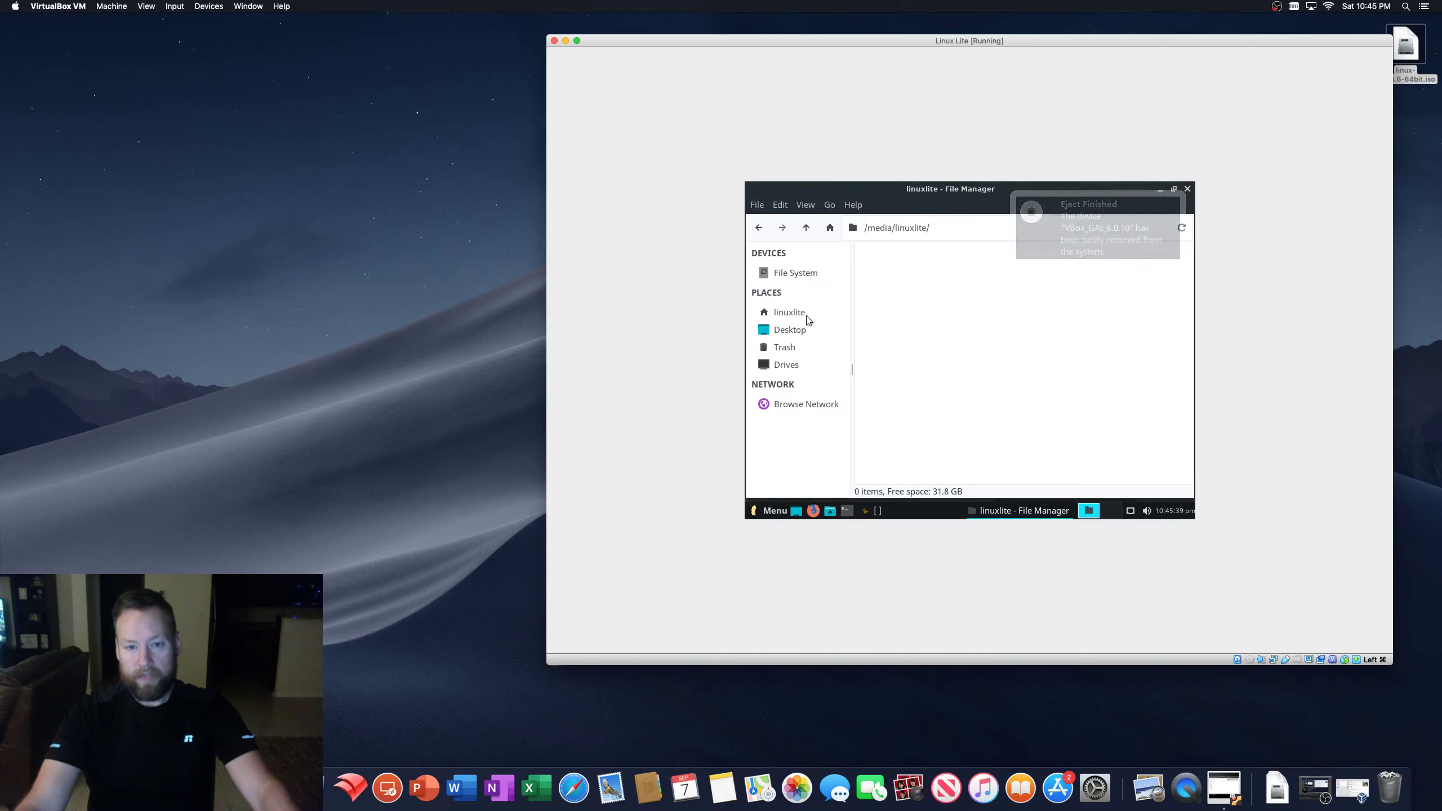
pyautogui.click(795, 272)
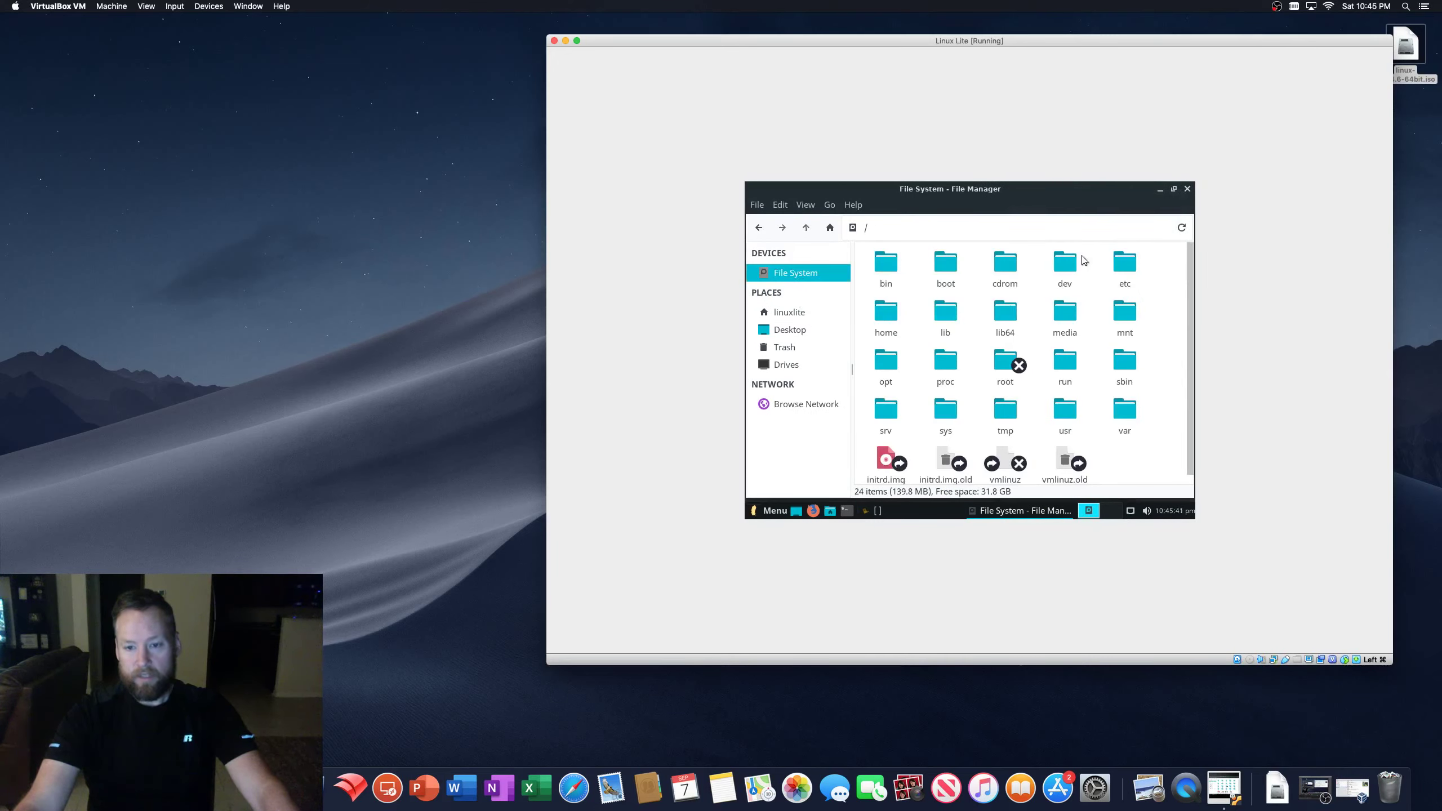
pyautogui.click(1186, 190)
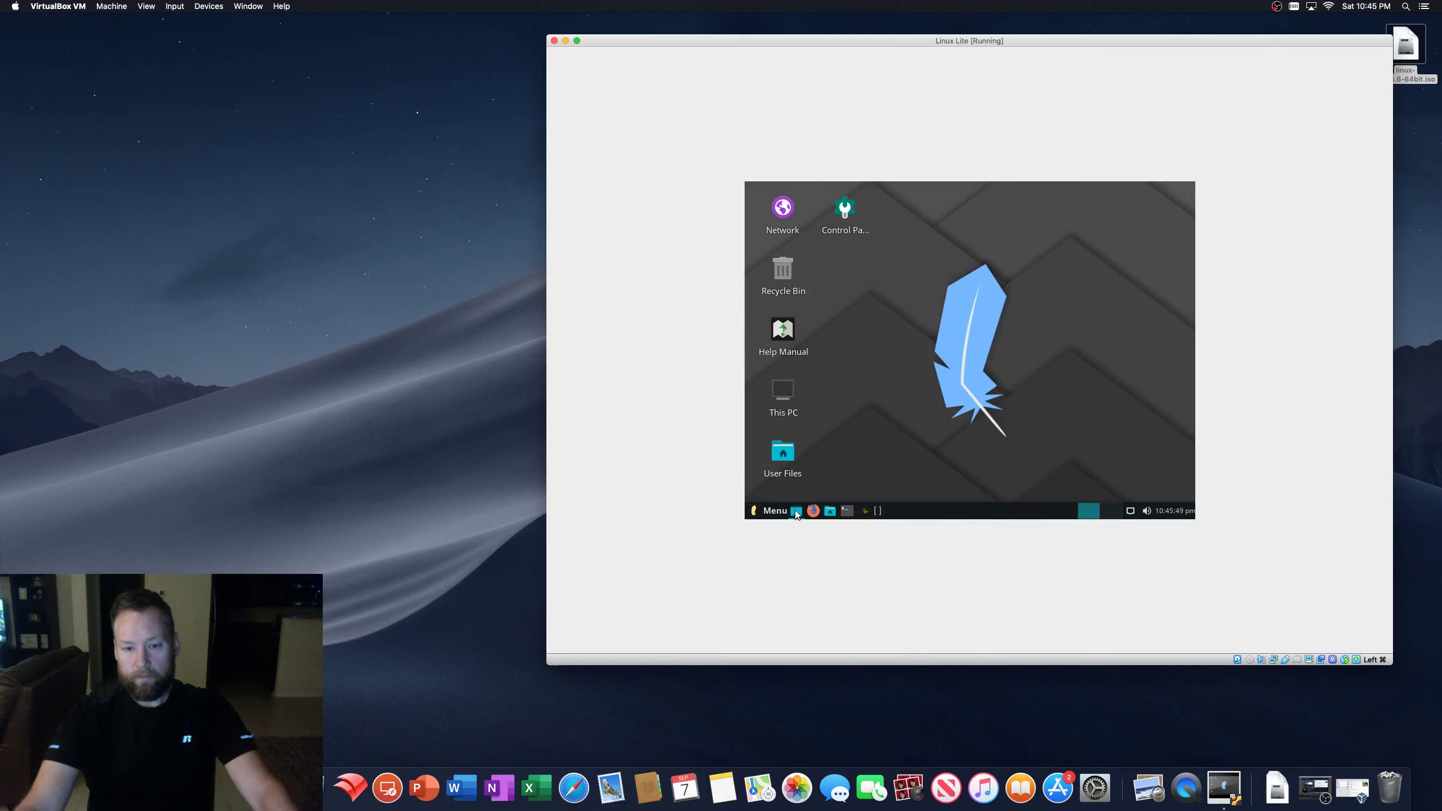
pyautogui.doubleClick(844, 209)
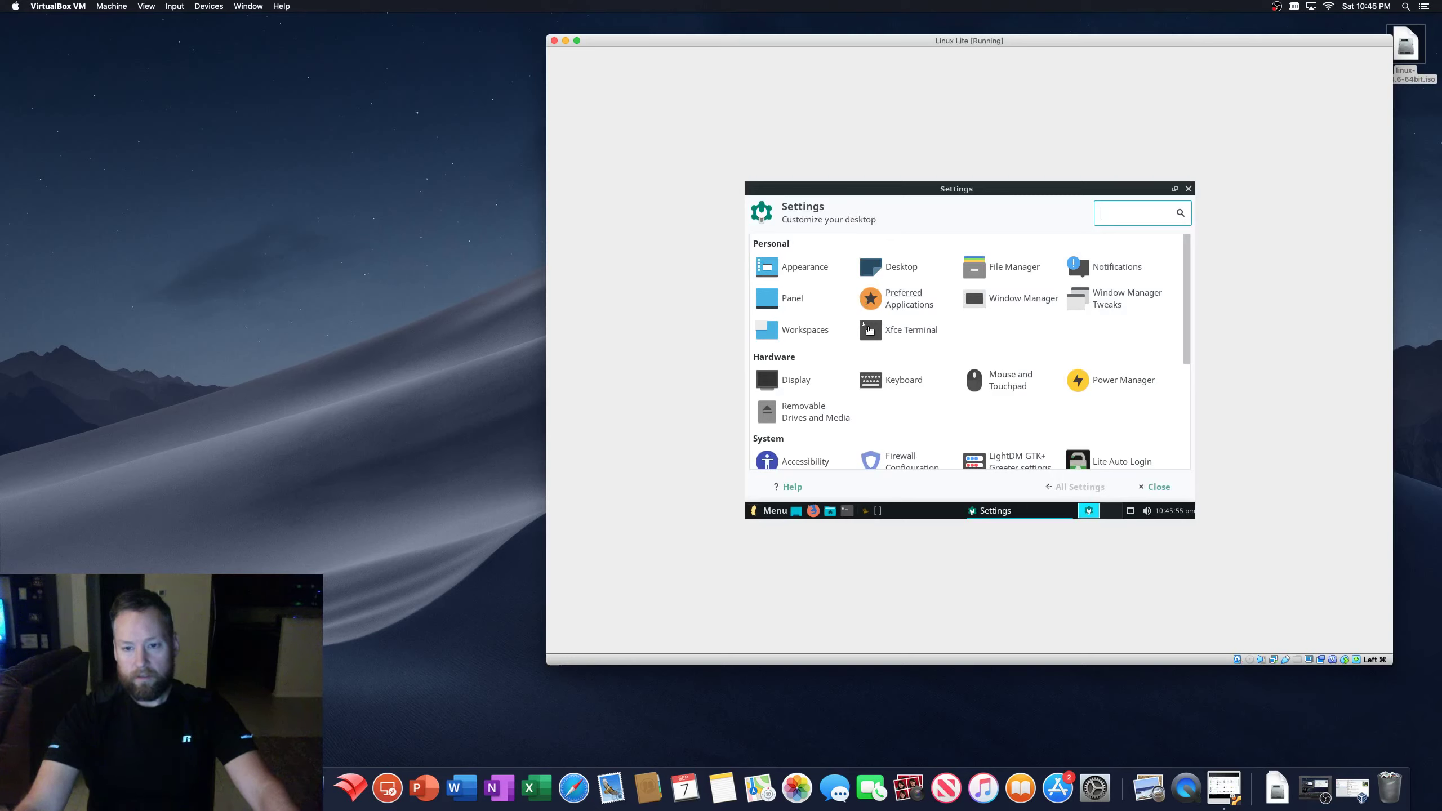
pyautogui.click(1111, 269)
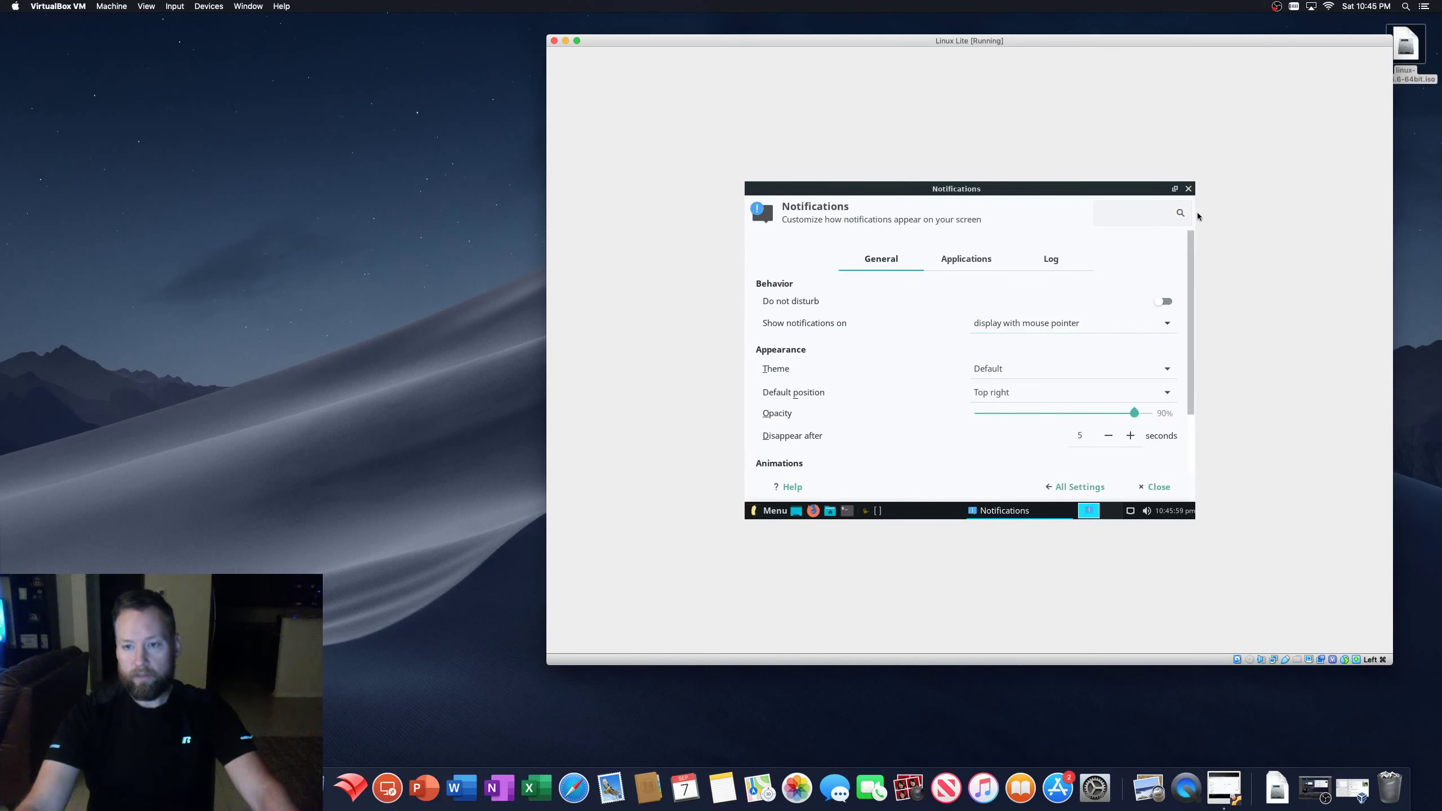
pyautogui.click(1188, 189)
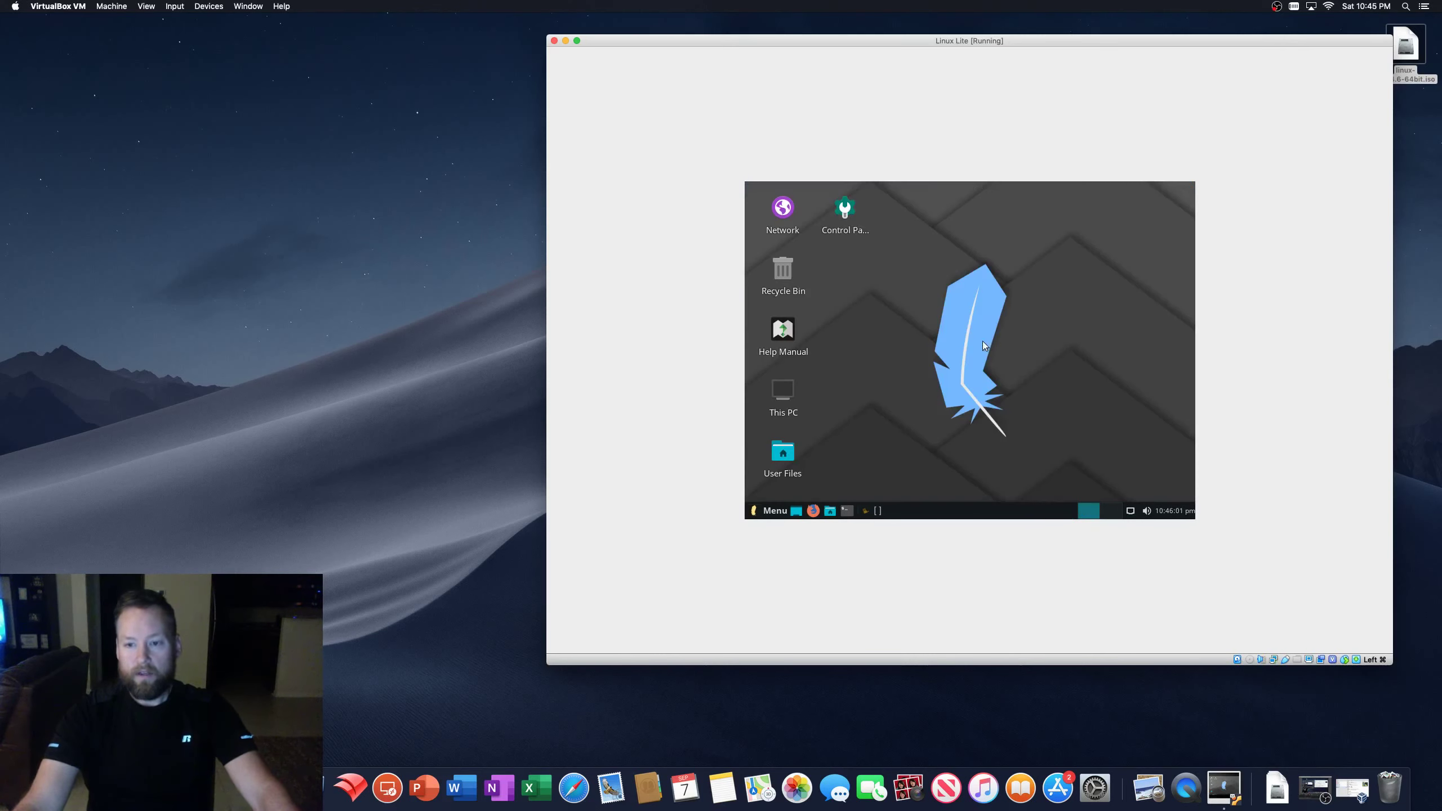
pyautogui.rightClick(983, 340)
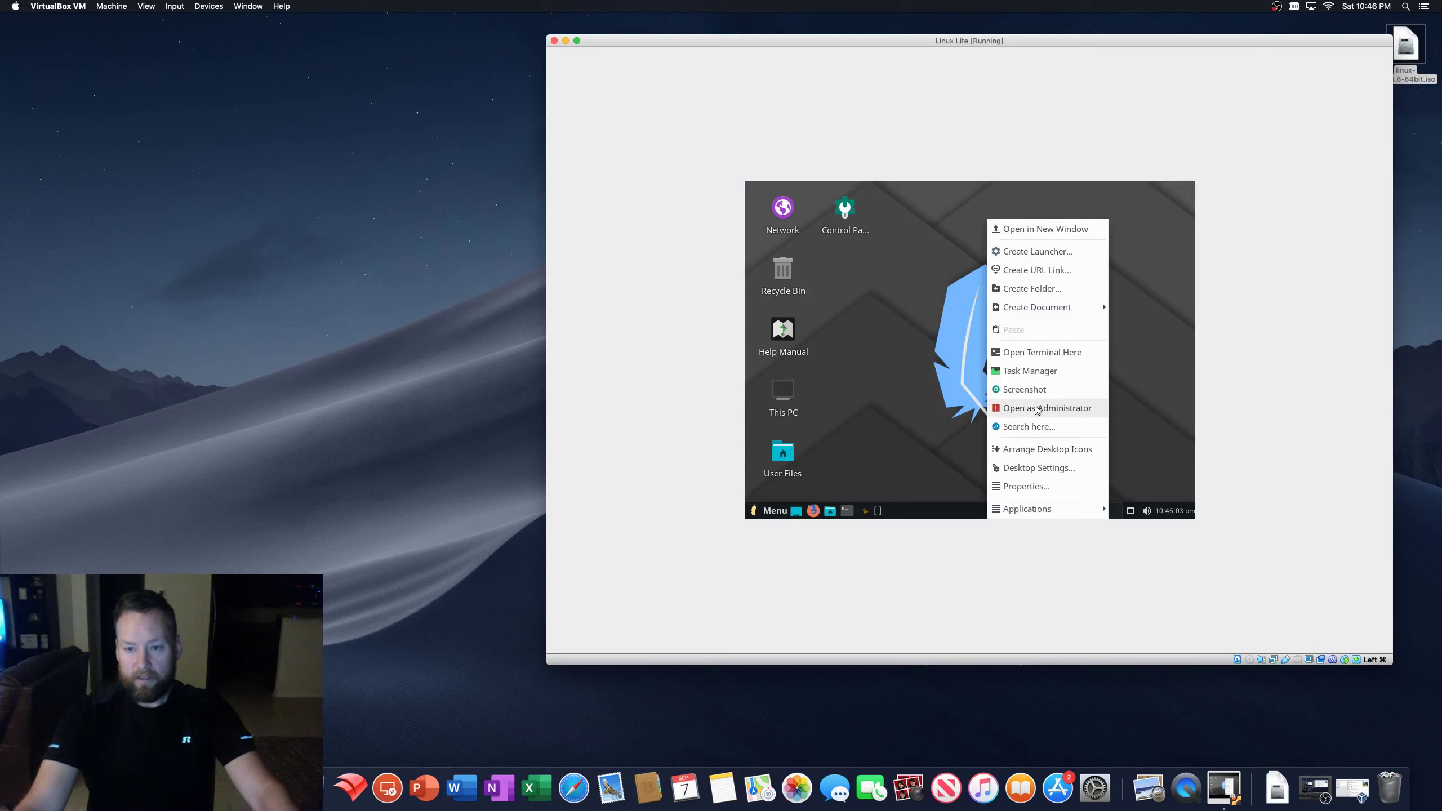
pyautogui.click(1038, 467)
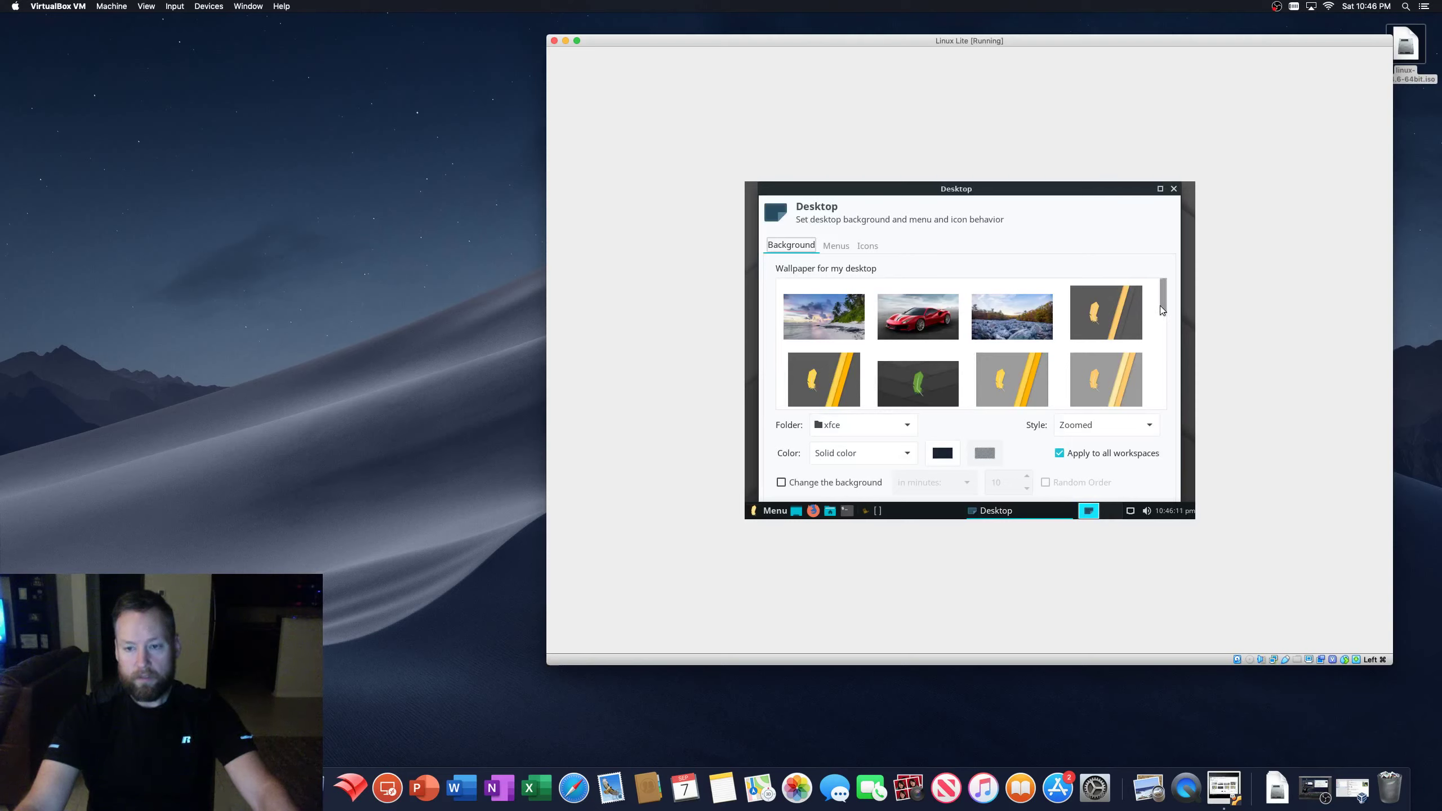
pyautogui.moveTo(1160, 306); pyautogui.dragTo(1170, 357)
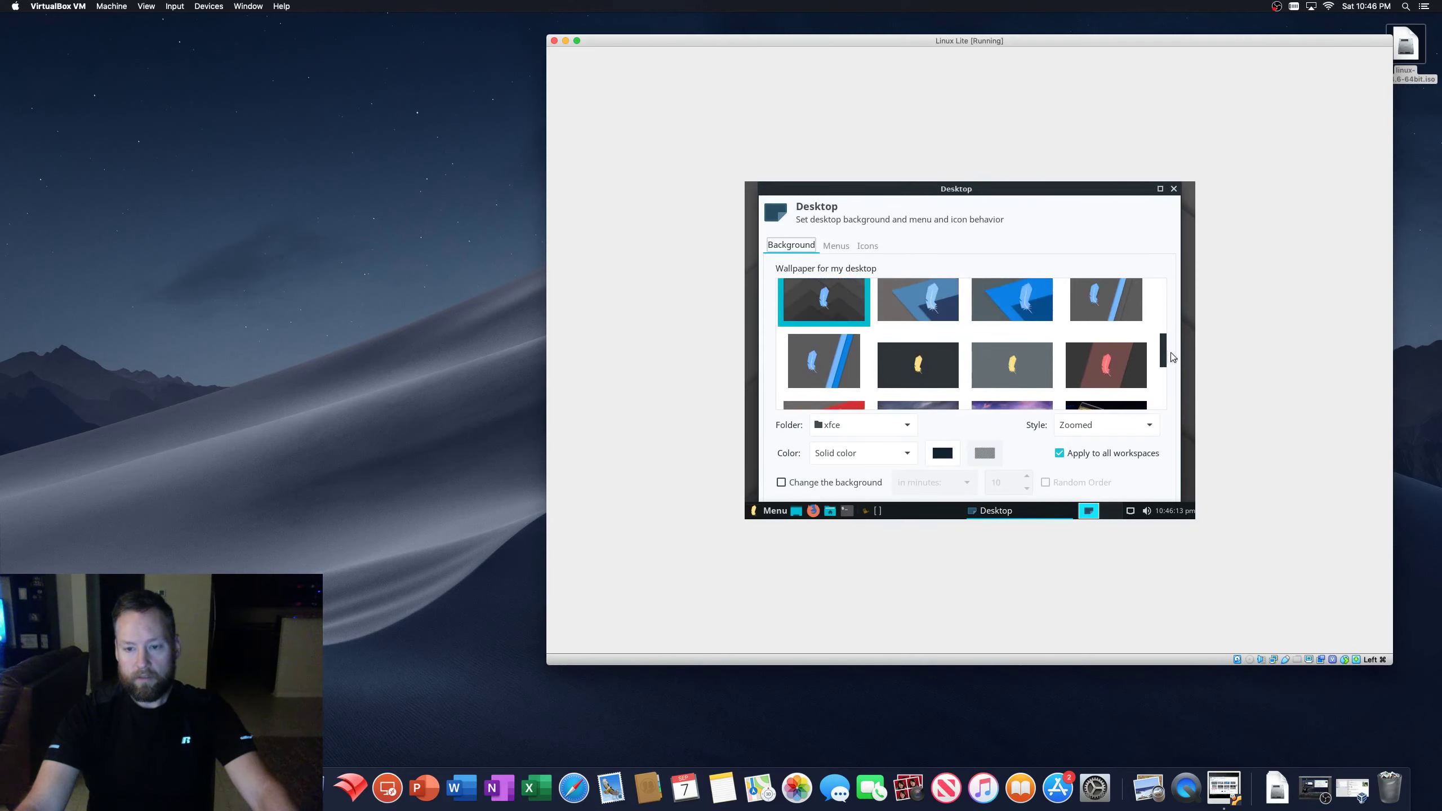
pyautogui.click(1173, 189)
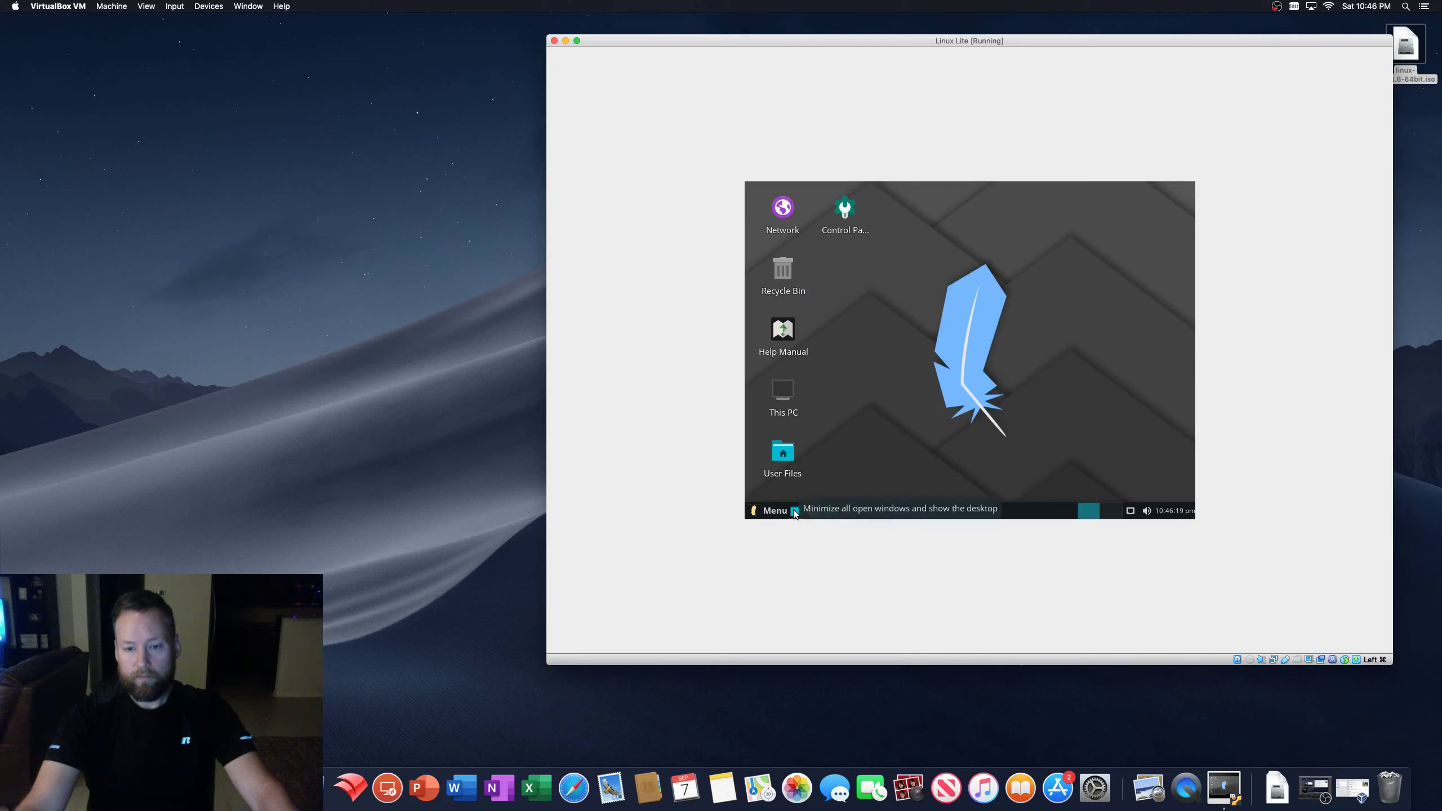
# - Start Install Updates from the Menu, then cancel fetching the updates list
pyautogui.click(764, 511)
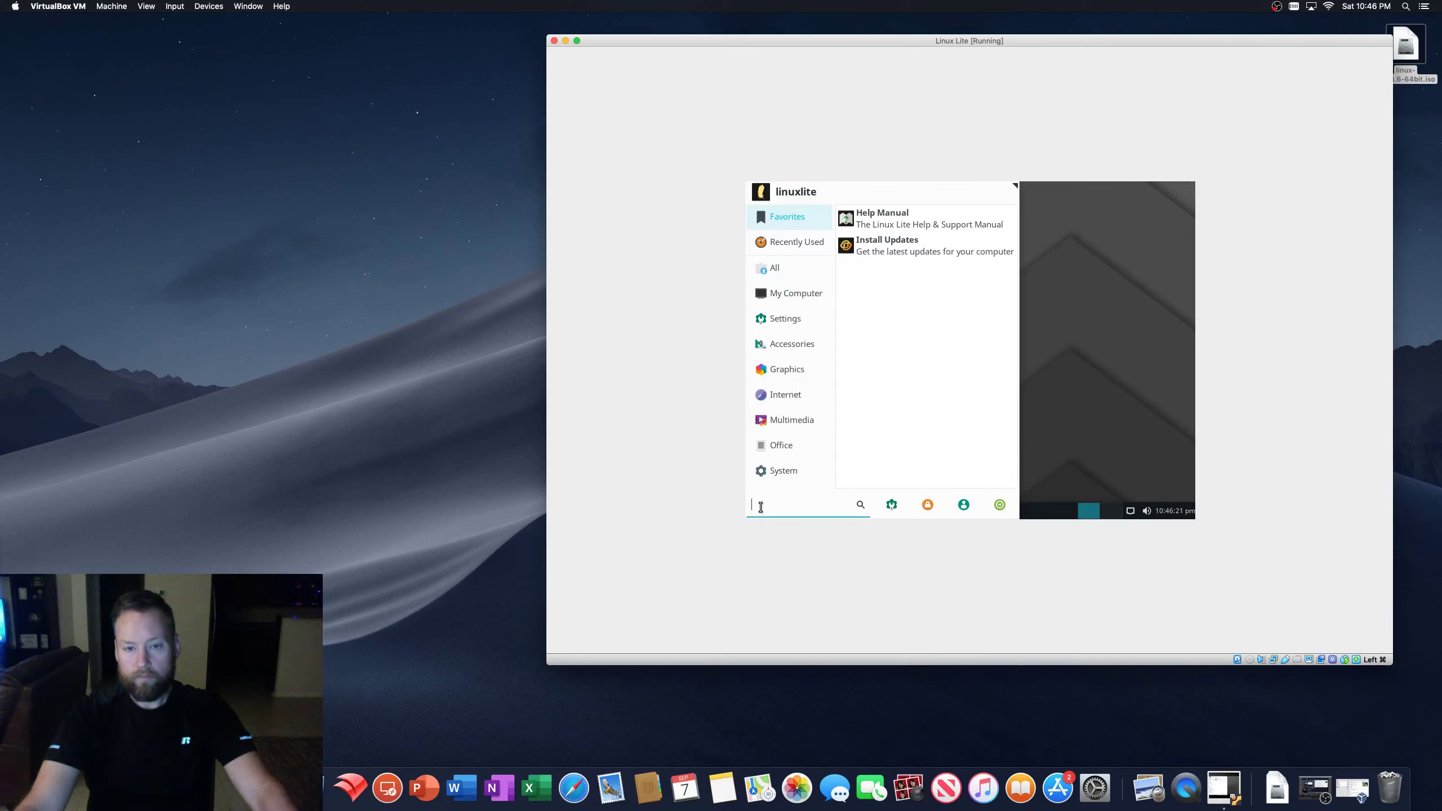
pyautogui.click(915, 249)
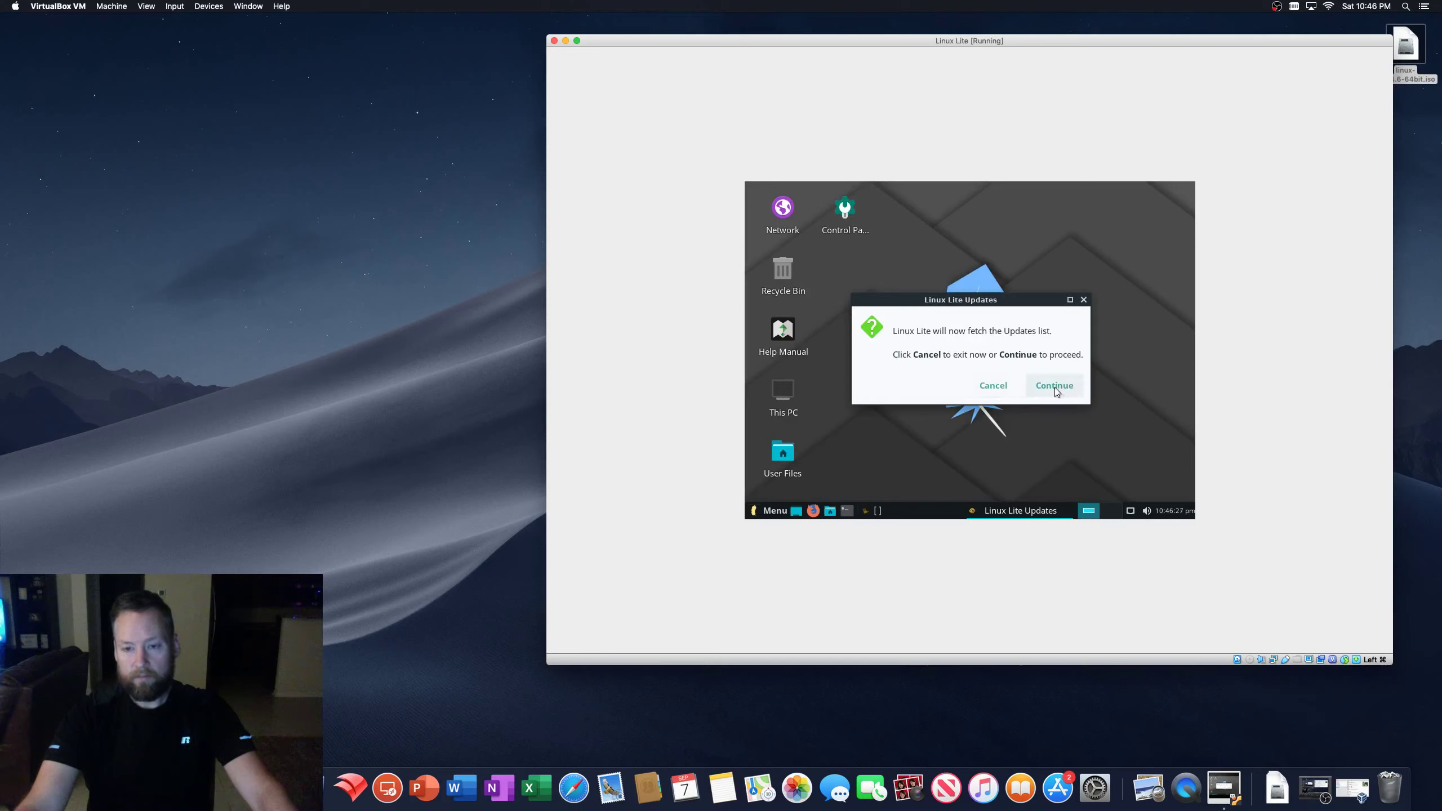
pyautogui.click(1001, 384)
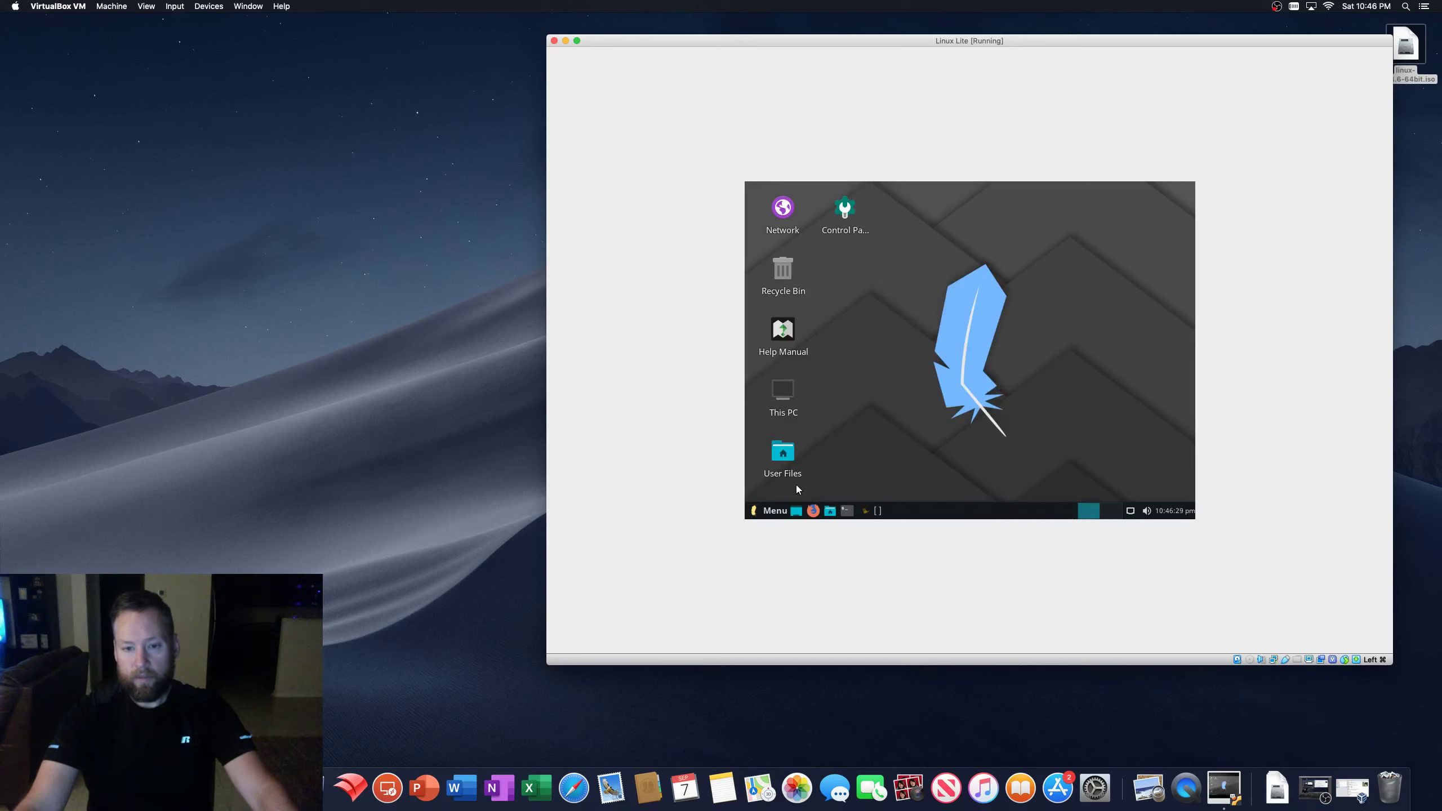
# - Launch the Help Manual from the Menu's Favorites category after browsing System, Office and Multimedia
pyautogui.click(755, 512)
pyautogui.click(761, 482)
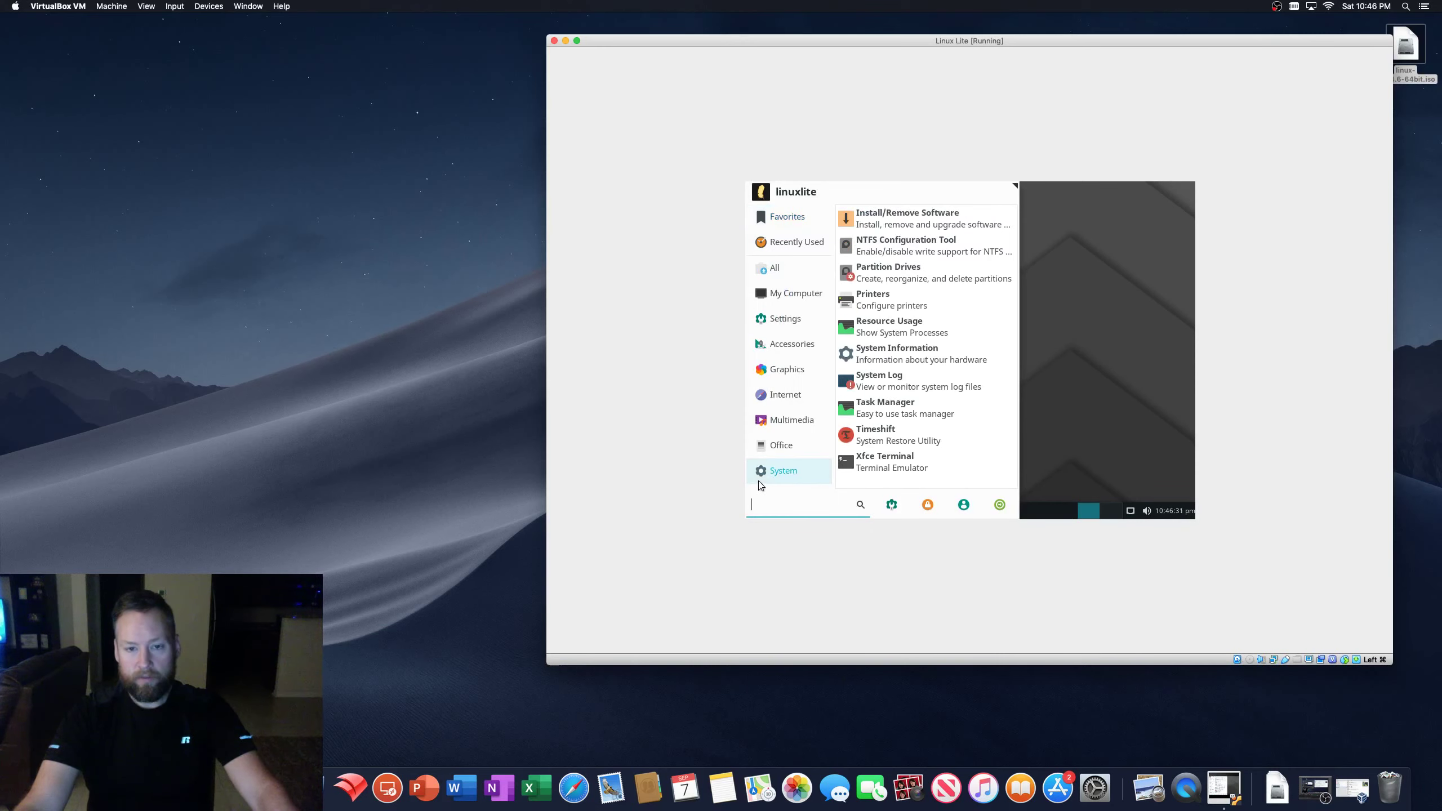
pyautogui.click(811, 451)
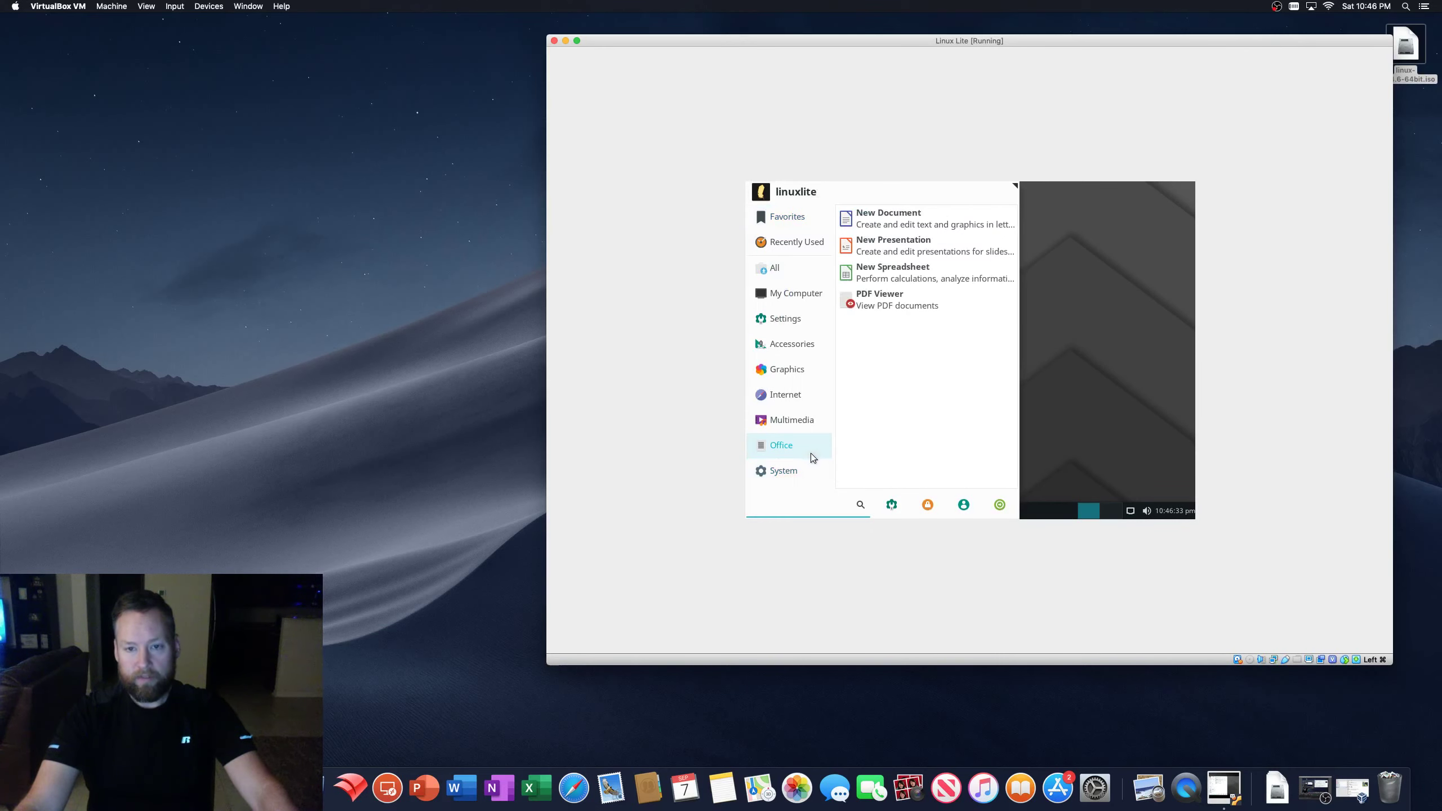
pyautogui.click(814, 423)
pyautogui.click(788, 221)
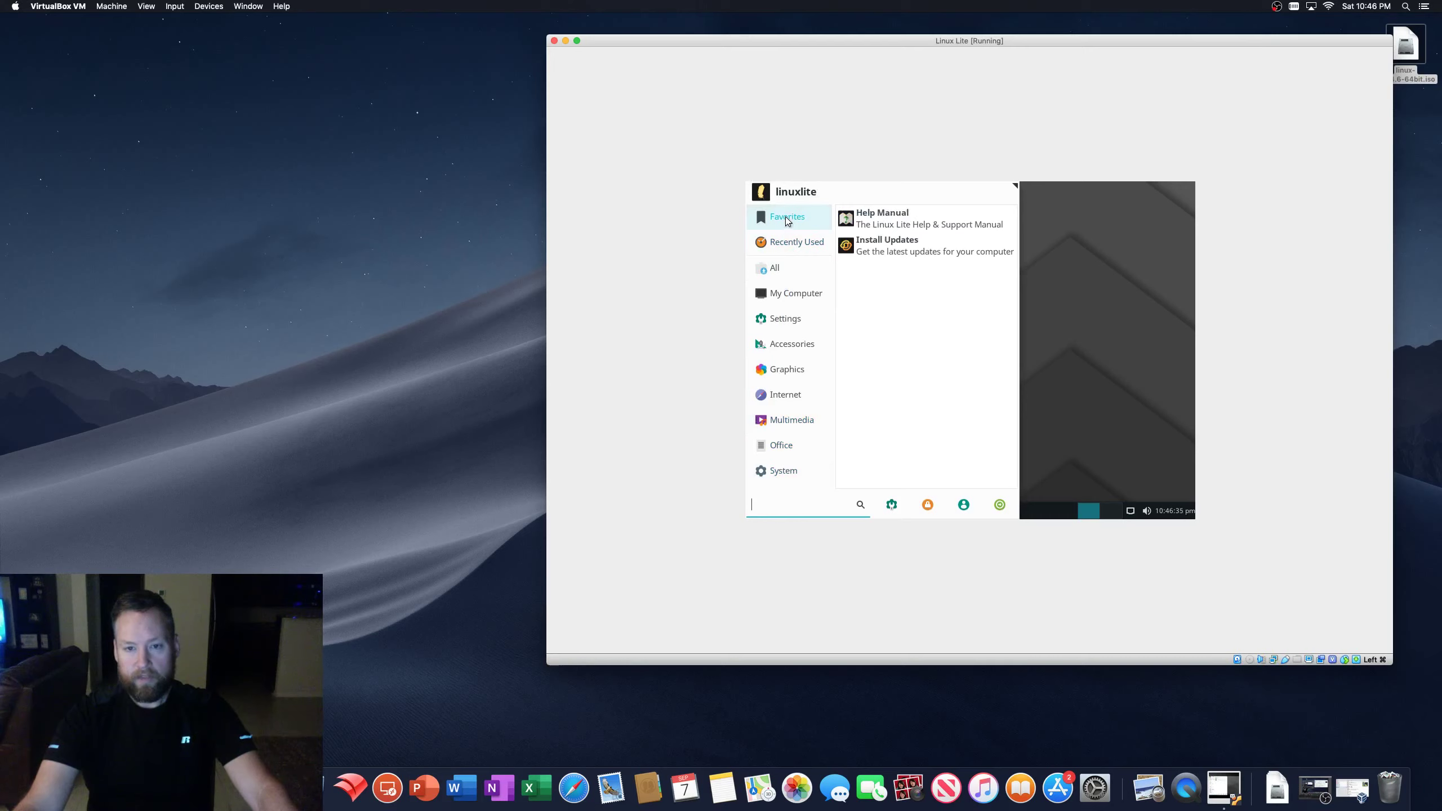
pyautogui.click(885, 220)
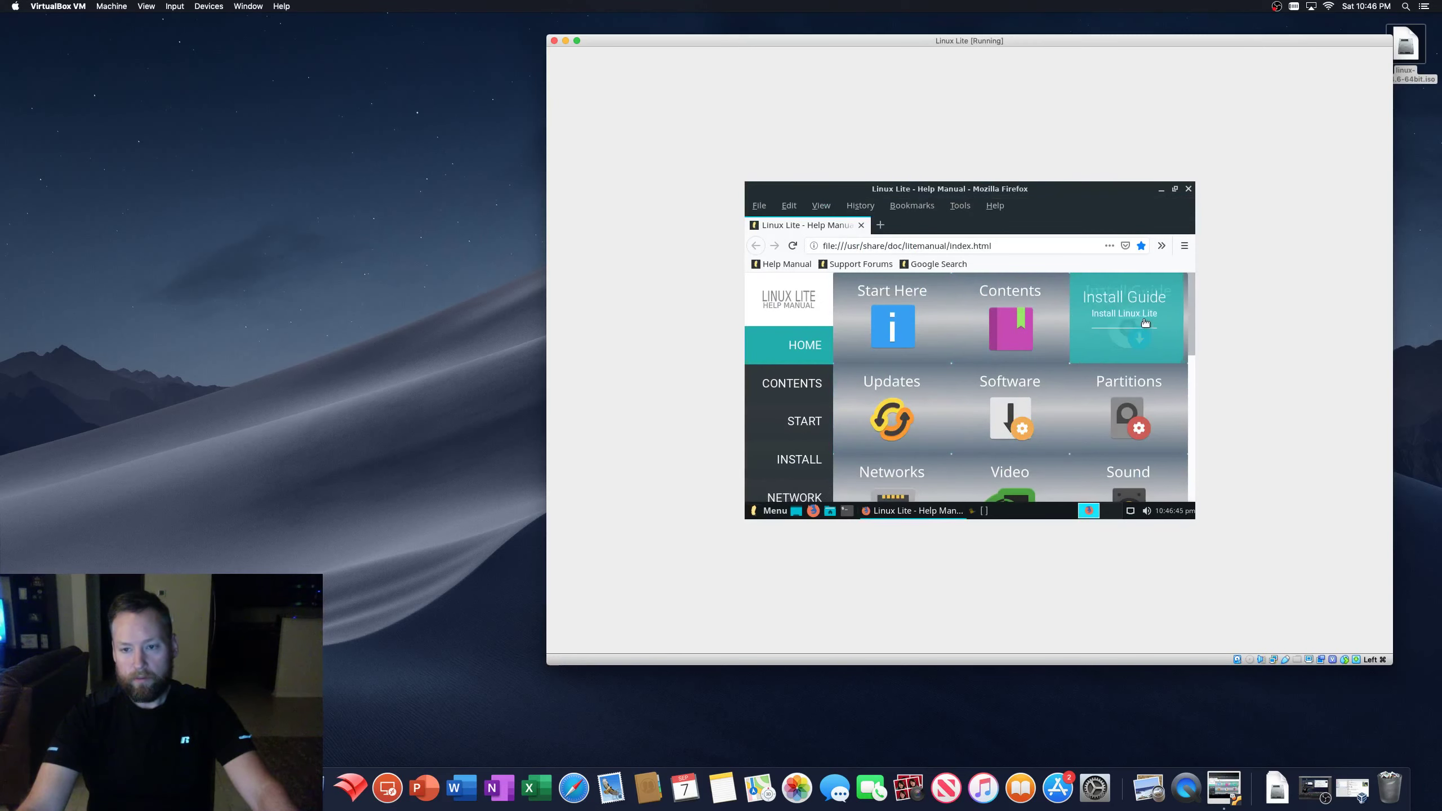
pyautogui.moveTo(1192, 324); pyautogui.dragTo(1199, 370)
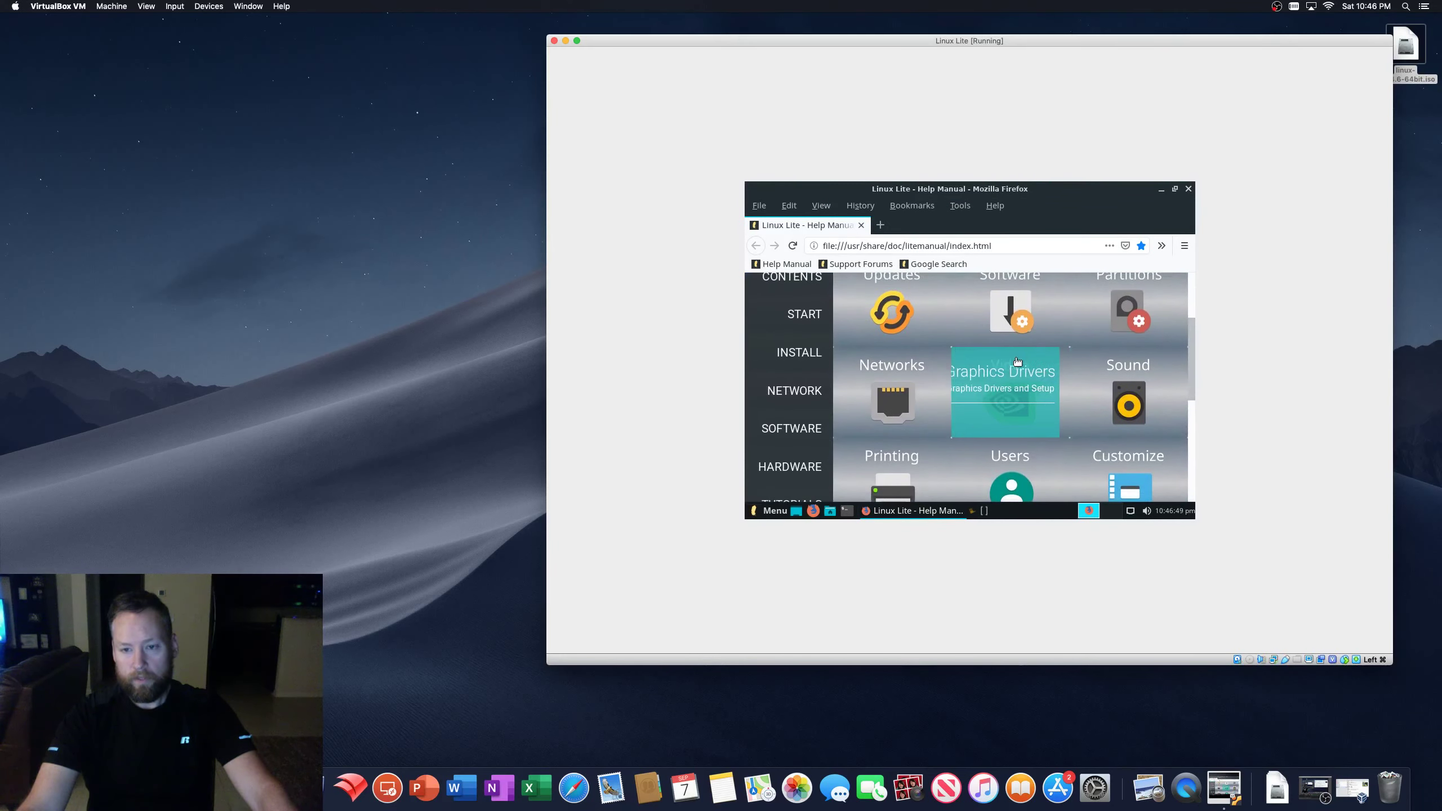
pyautogui.click(999, 389)
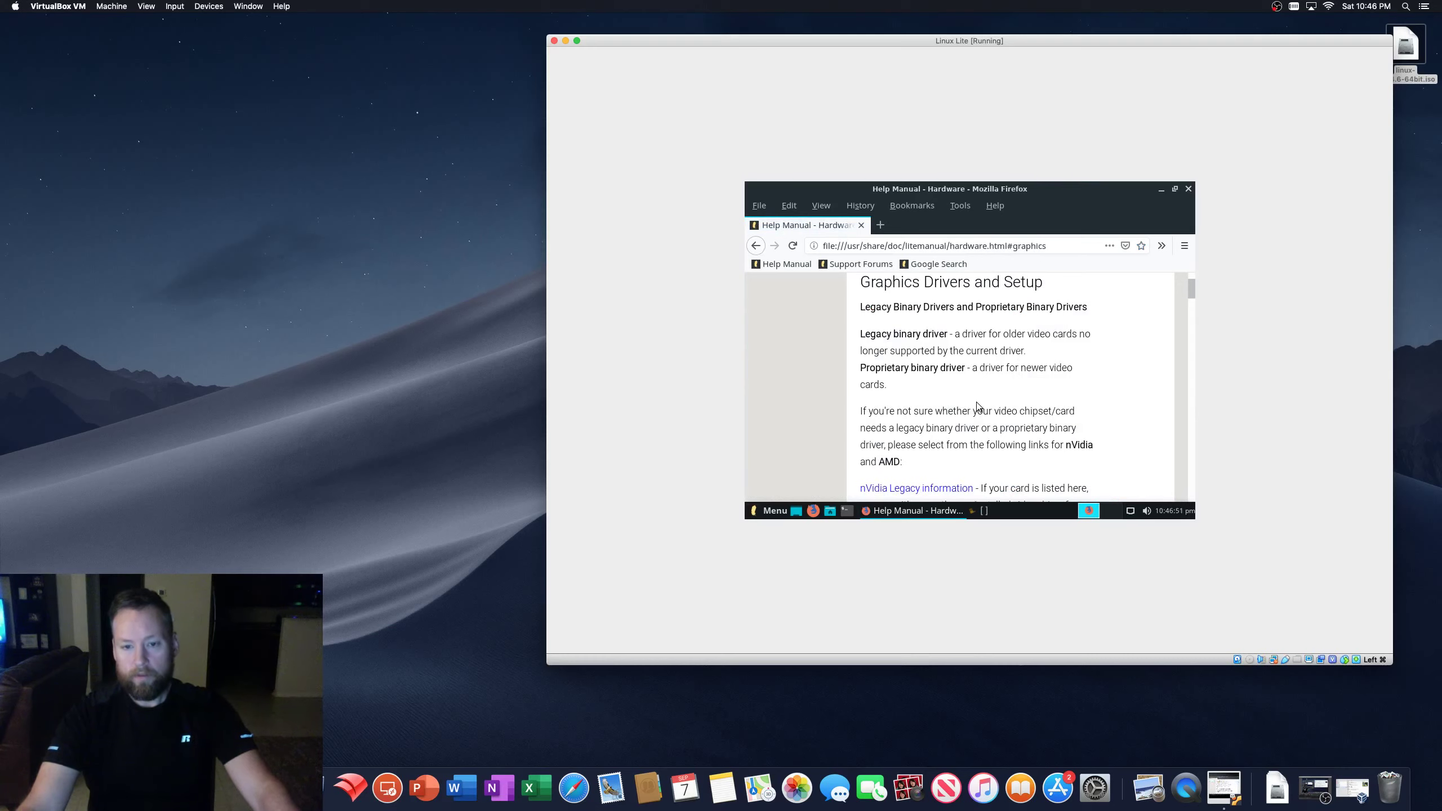
pyautogui.scroll(3, 999, 389)
pyautogui.scroll(15, 1191, 295)
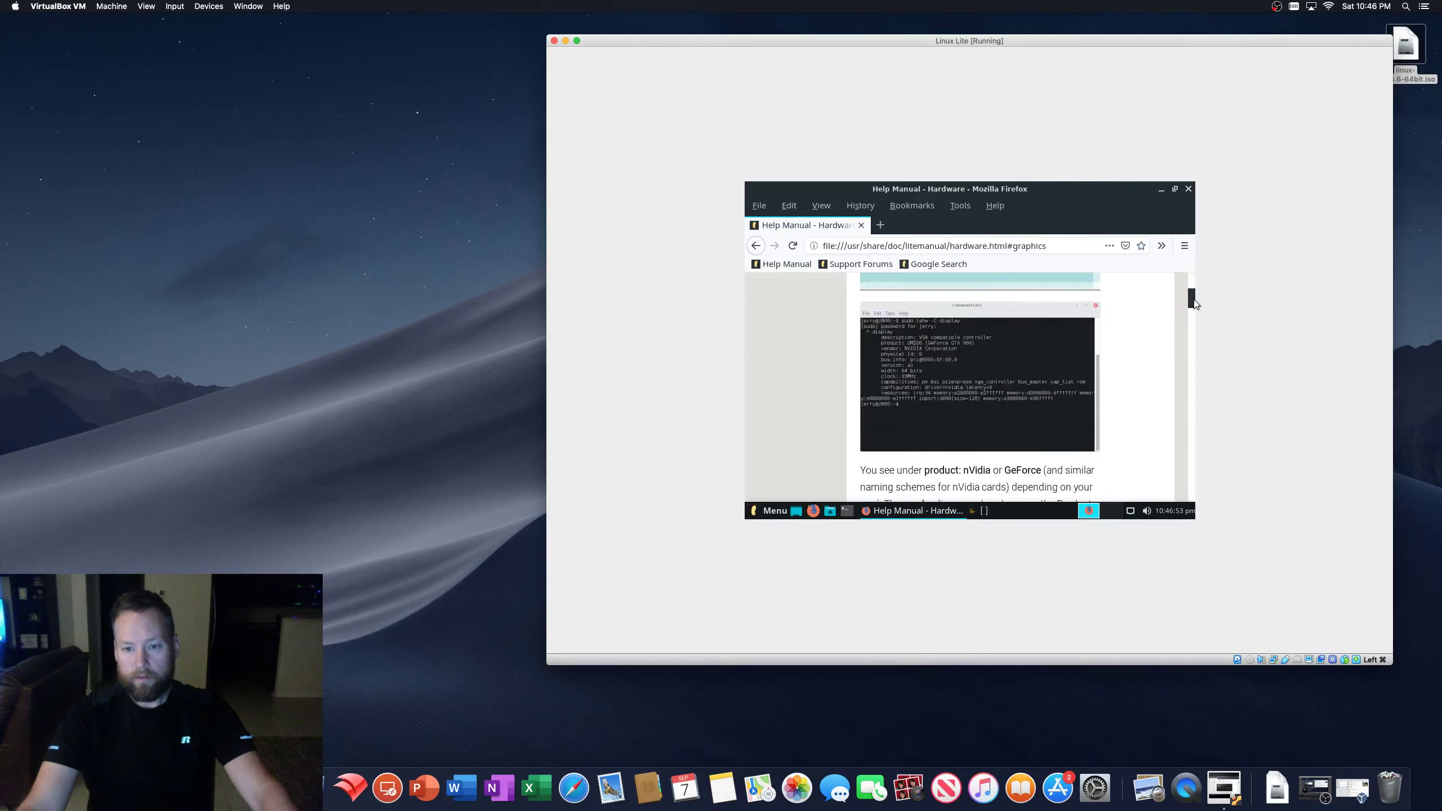
pyautogui.click(1188, 189)
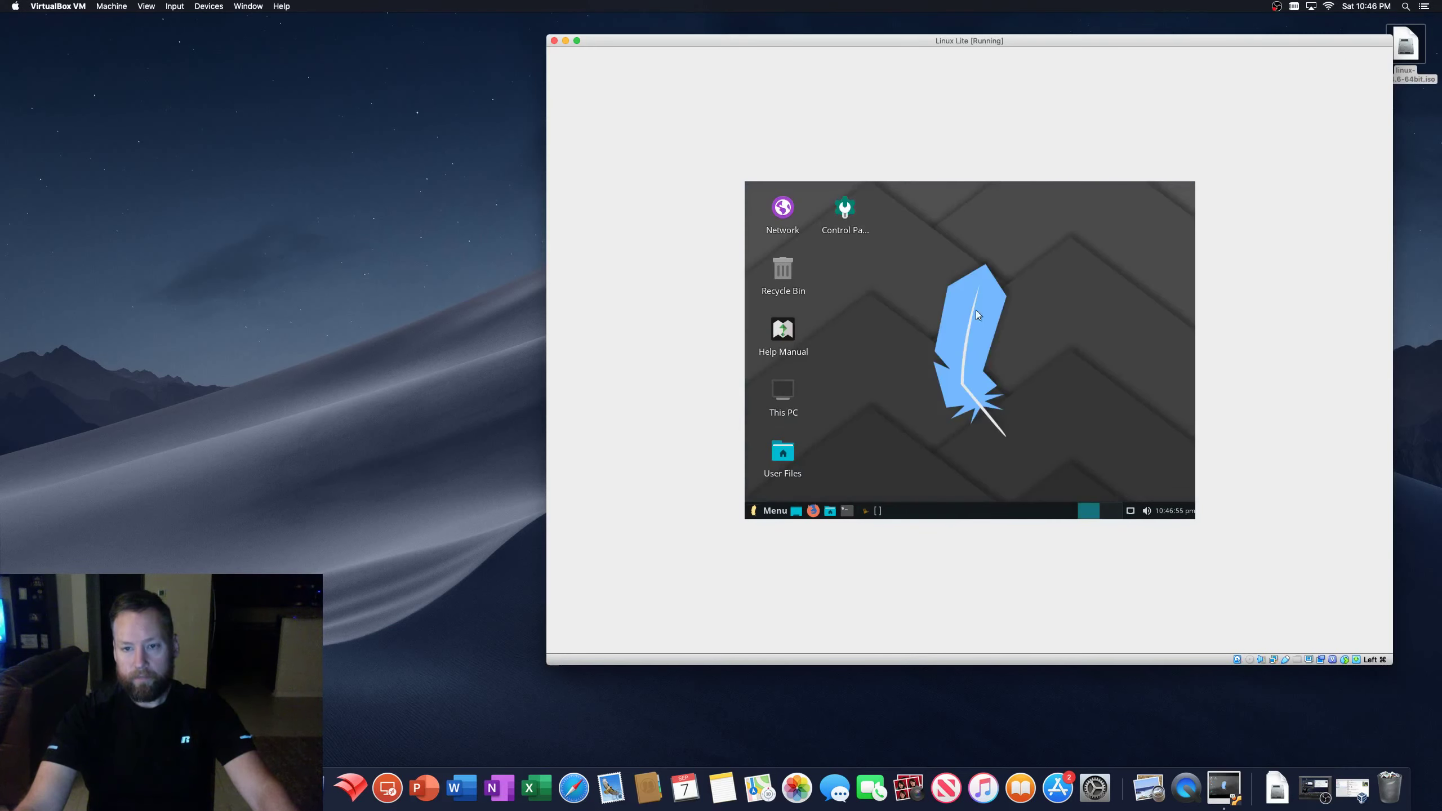
# - Restart the Linux Lite guest from the Menu's Log Out options
pyautogui.click(758, 513)
pyautogui.click(771, 470)
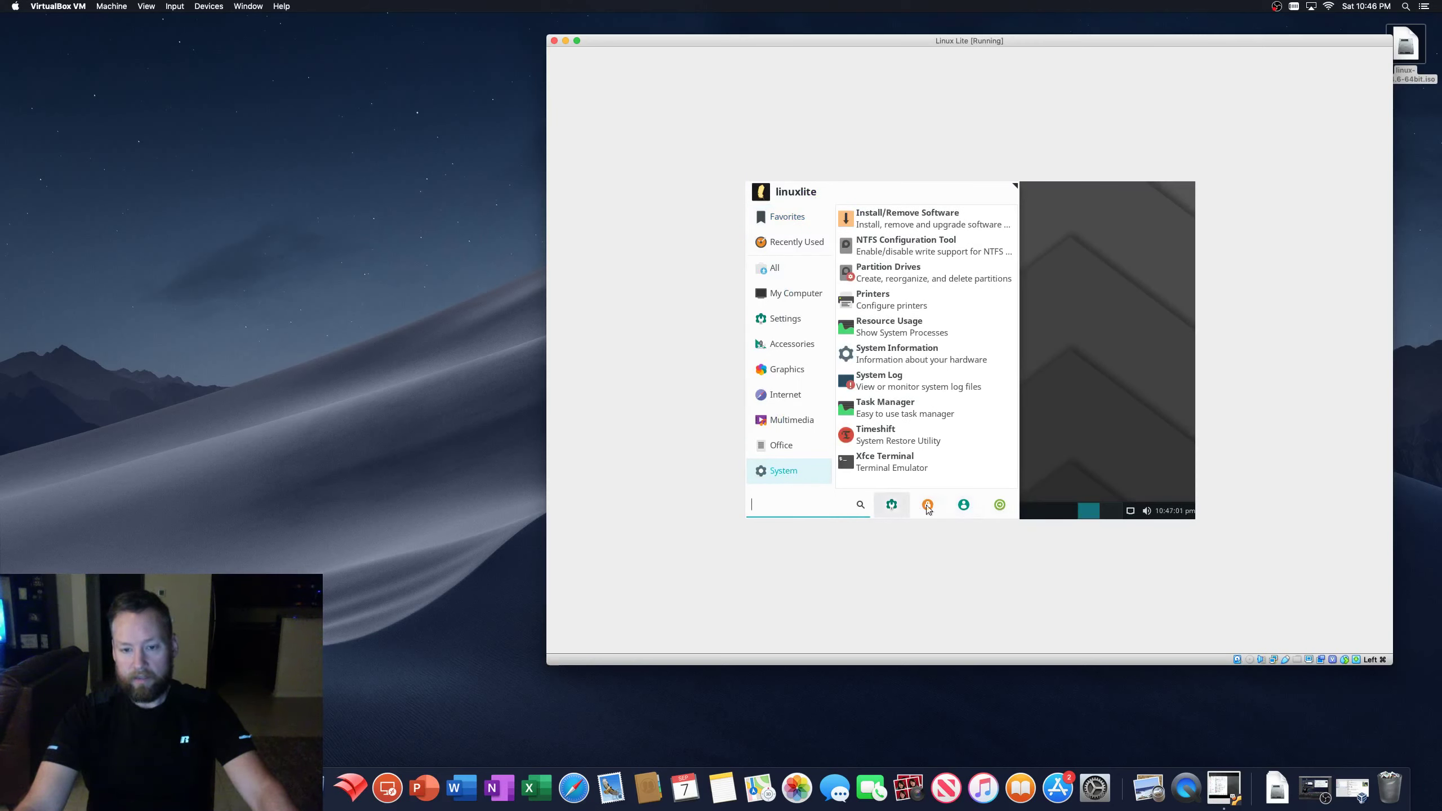
pyautogui.click(1001, 505)
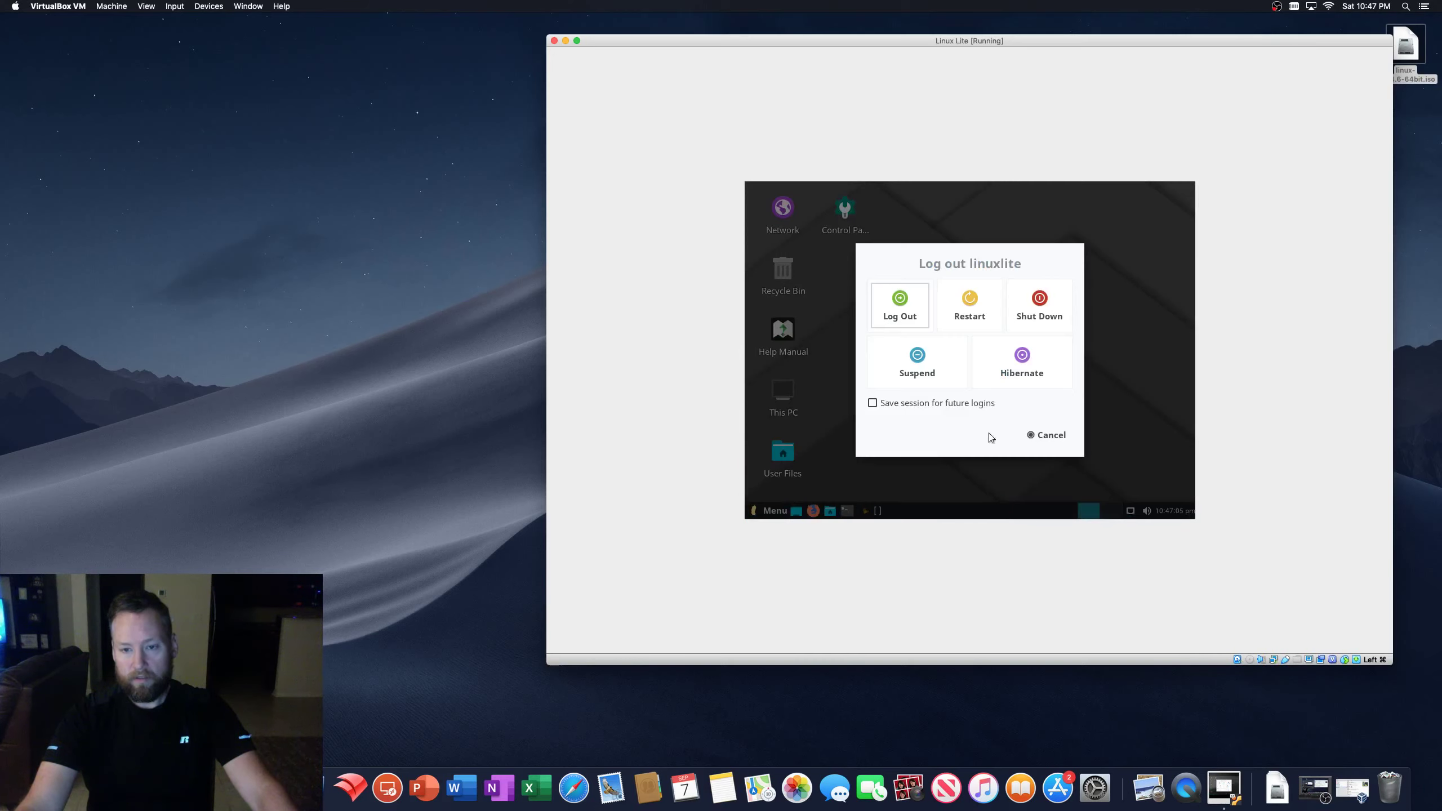
pyautogui.click(965, 313)
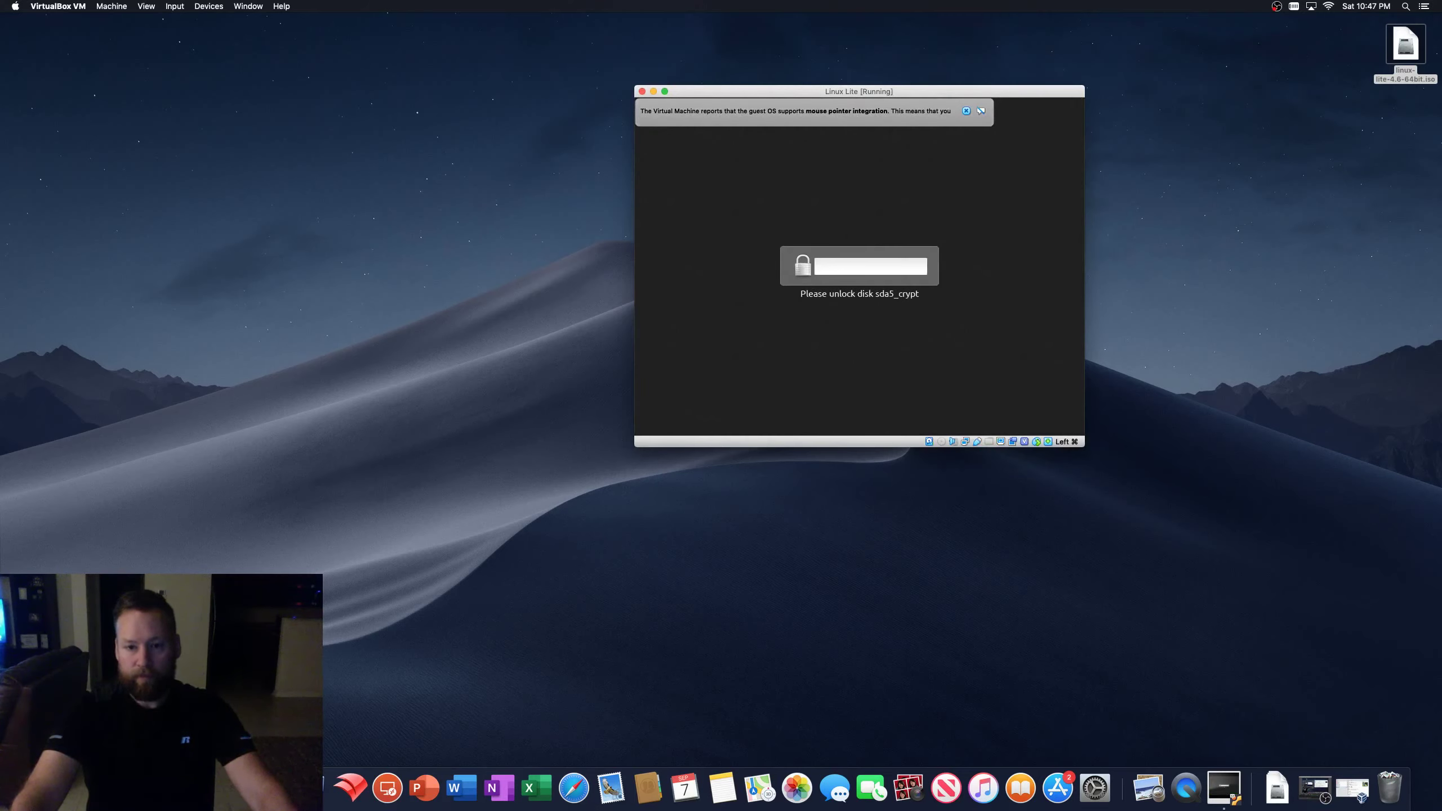
# - Unlock the encrypted disk with its passphrase, dismiss the mouse-integration bar, and log in with the password
pyautogui.write('••')
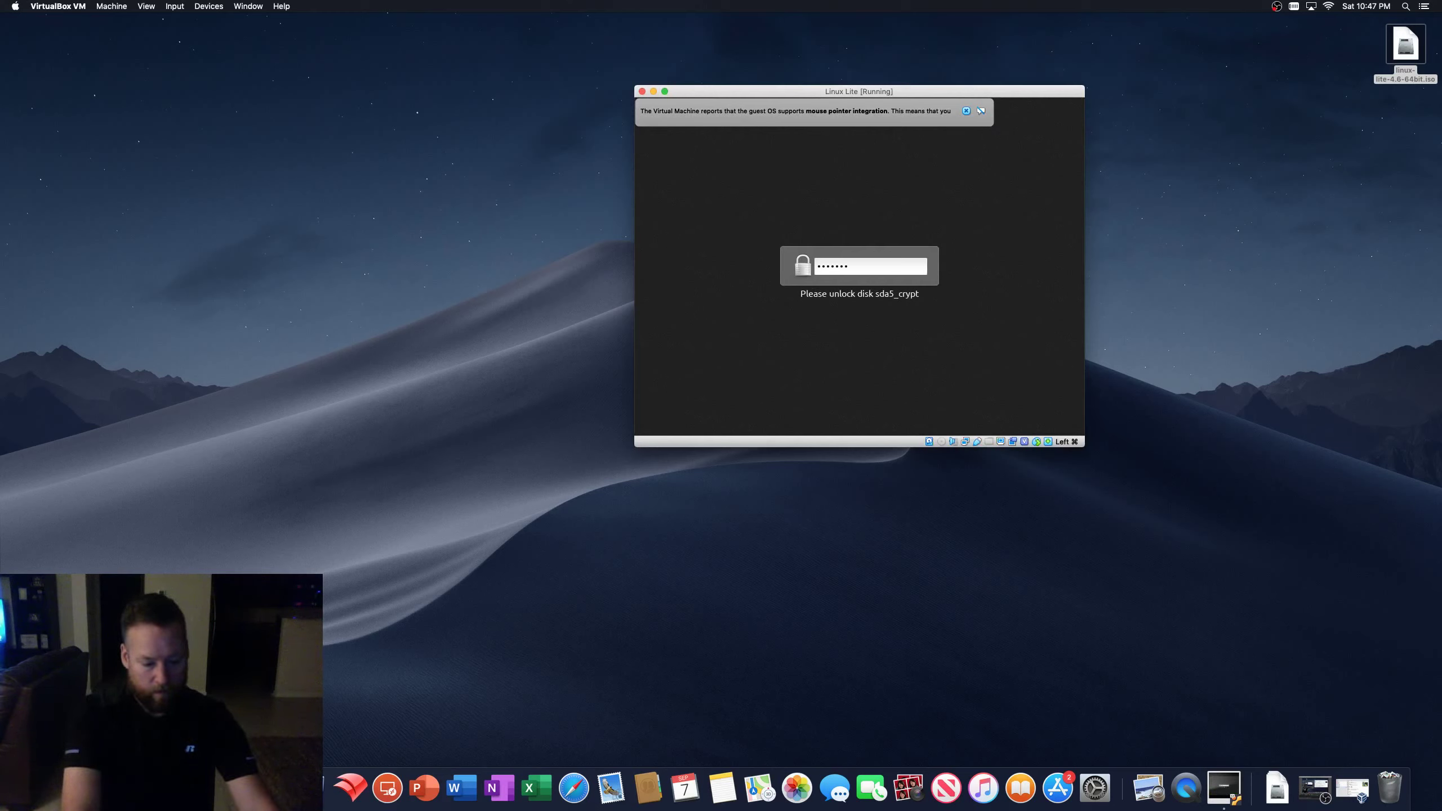
pyautogui.press('Return')
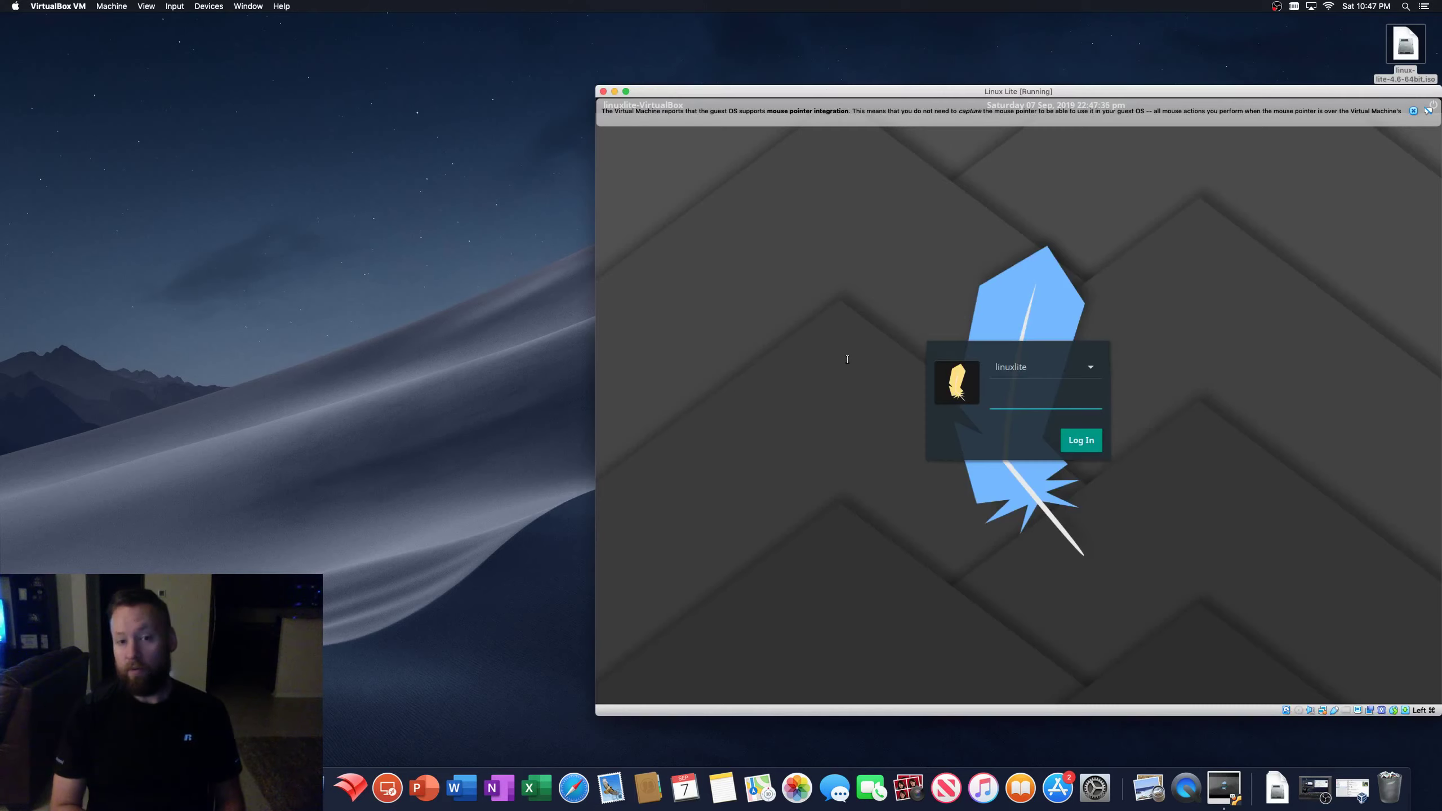
pyautogui.moveTo(1111, 90); pyautogui.dragTo(1008, 62)
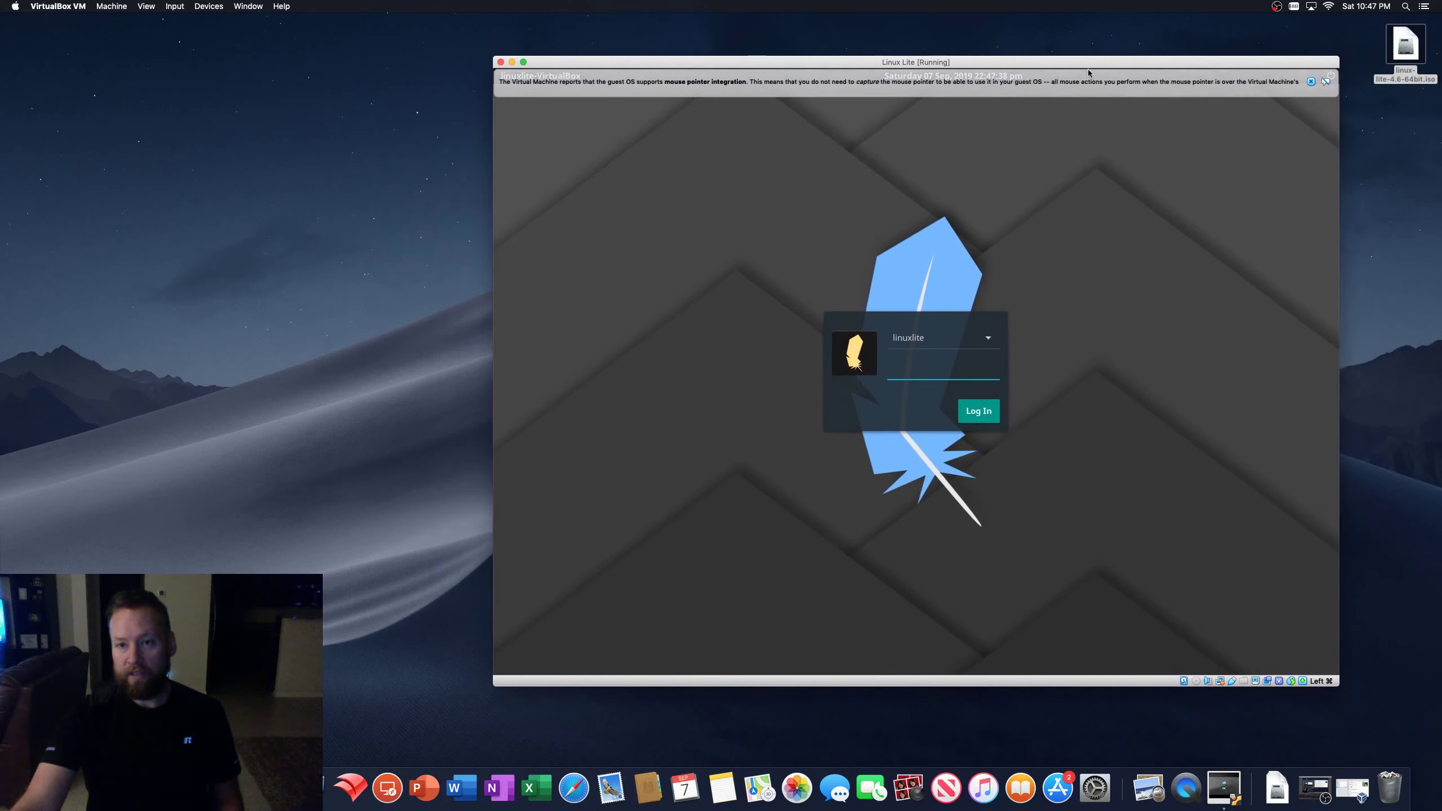
pyautogui.click(1311, 83)
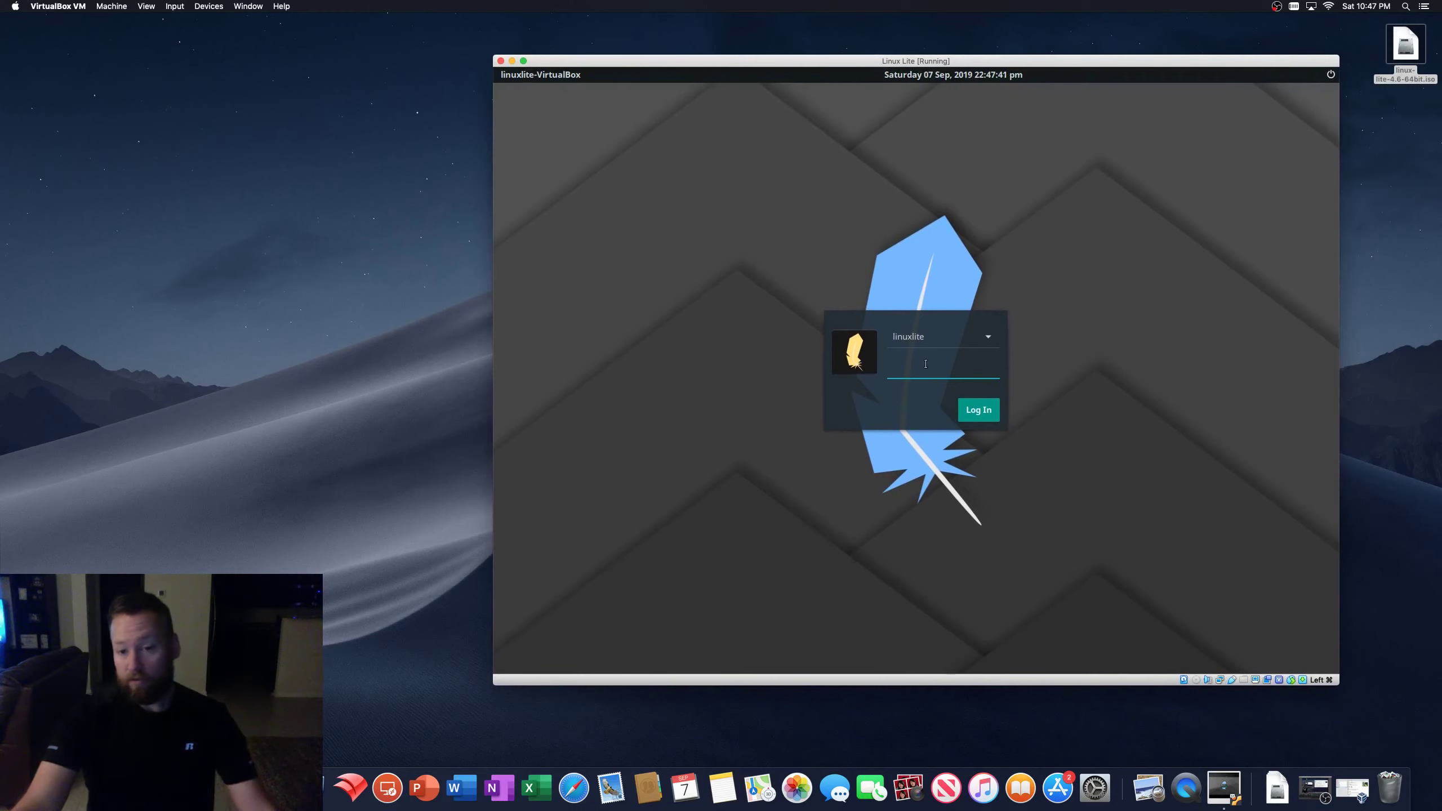
pyautogui.write('••')
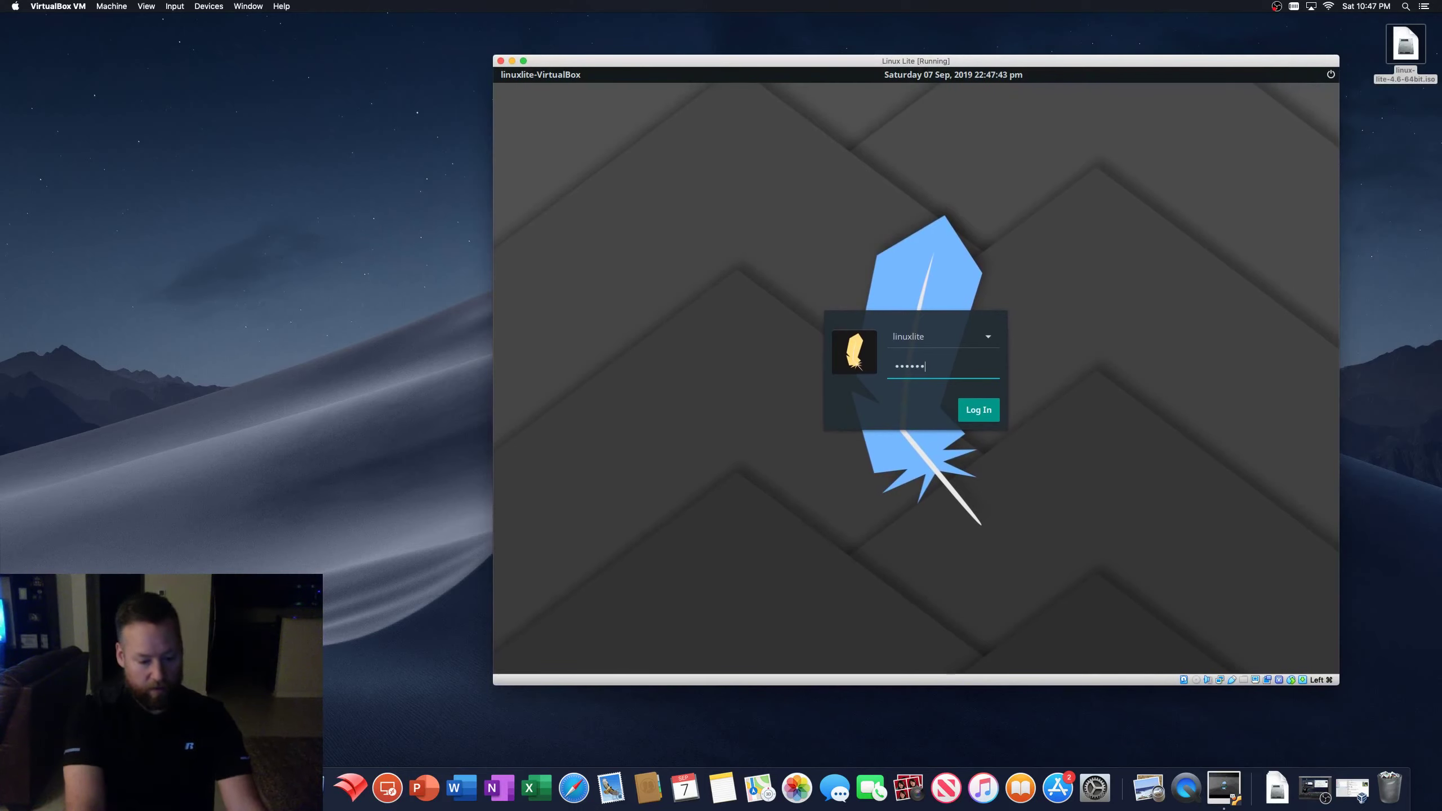
pyautogui.press('Return')
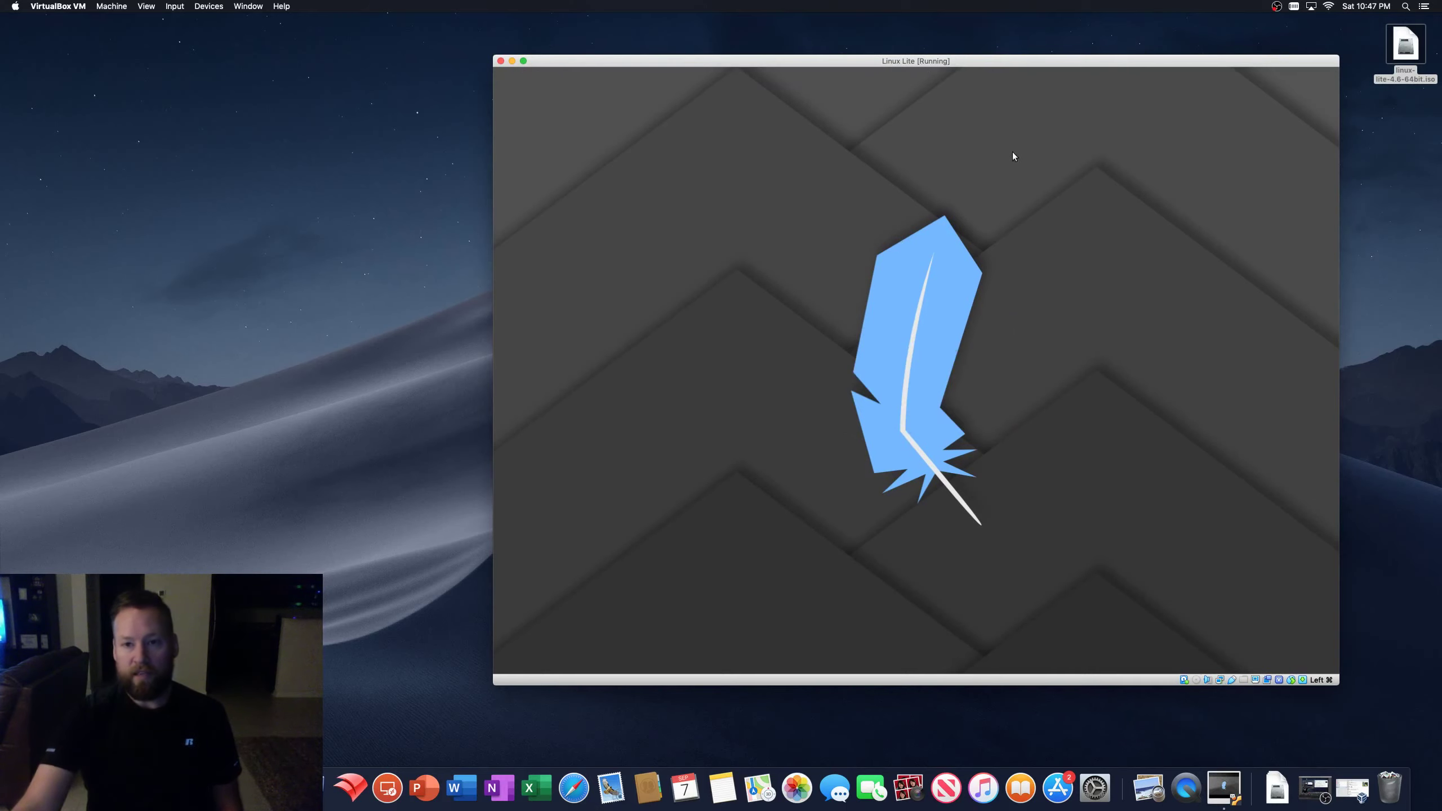
# - Reposition and enlarge the VM window, then drag the Welcome to Linux Lite dialog into view
pyautogui.moveTo(1000, 62); pyautogui.dragTo(970, 29)
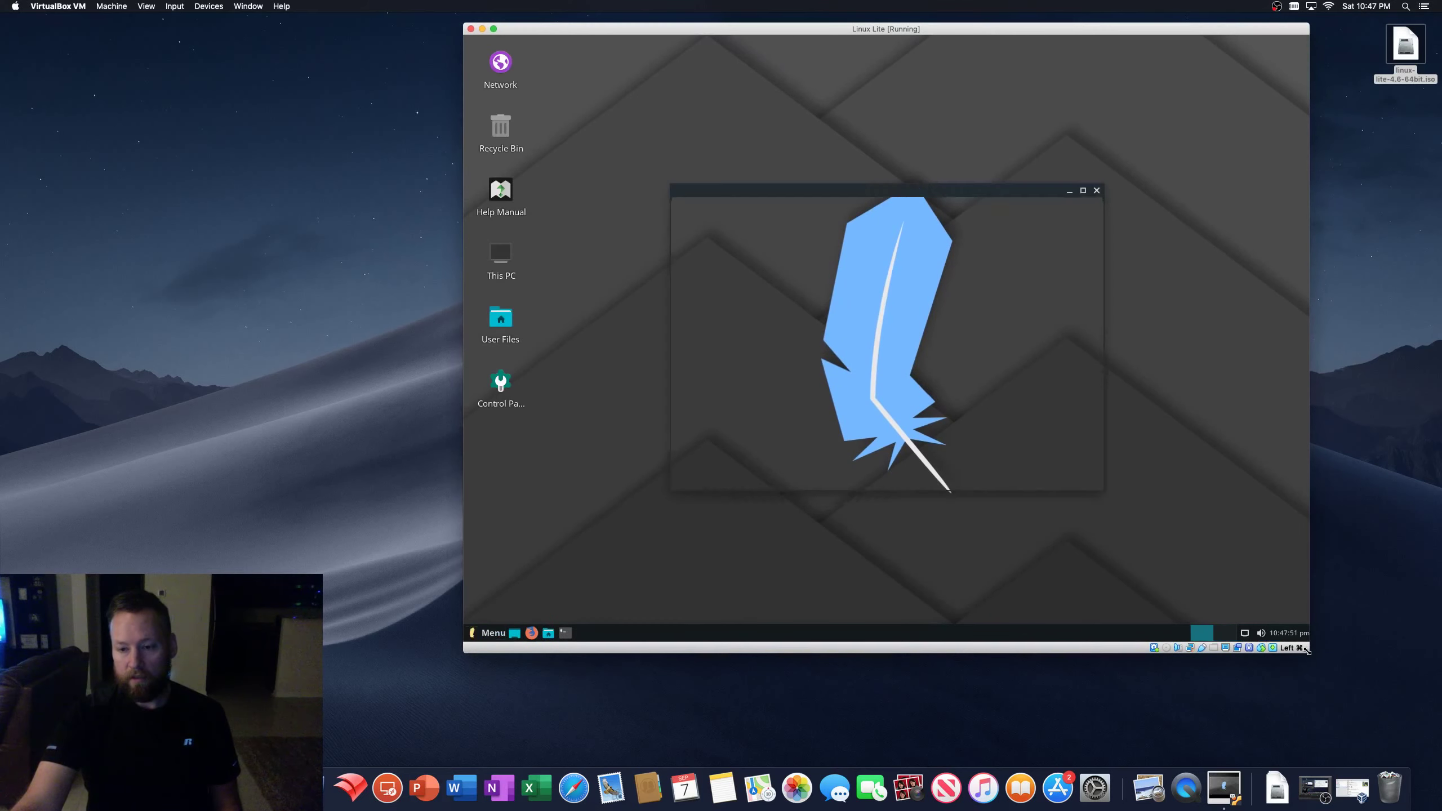
pyautogui.press('XF86AudioRaiseVolume')
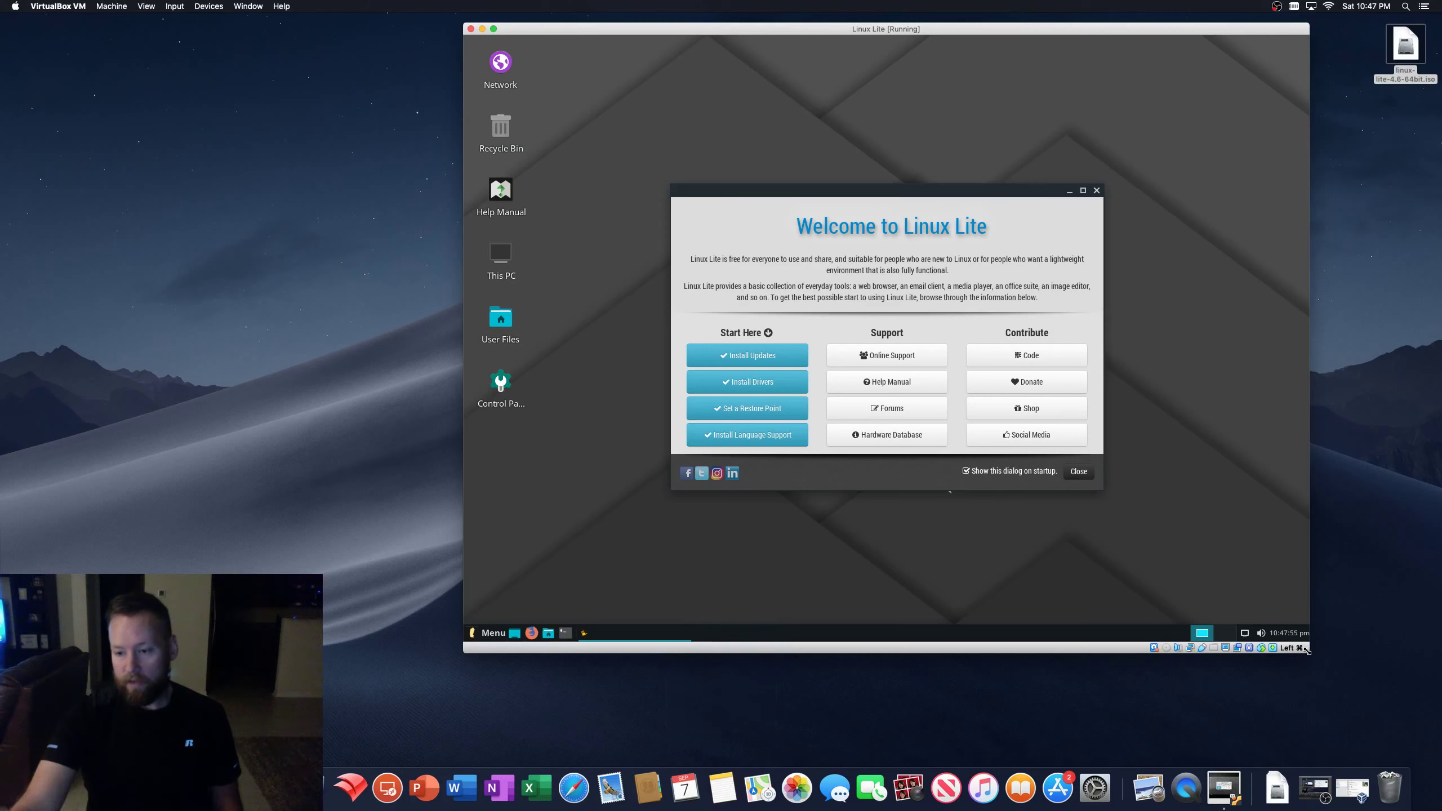
pyautogui.moveTo(1308, 652); pyautogui.dragTo(1432, 755)
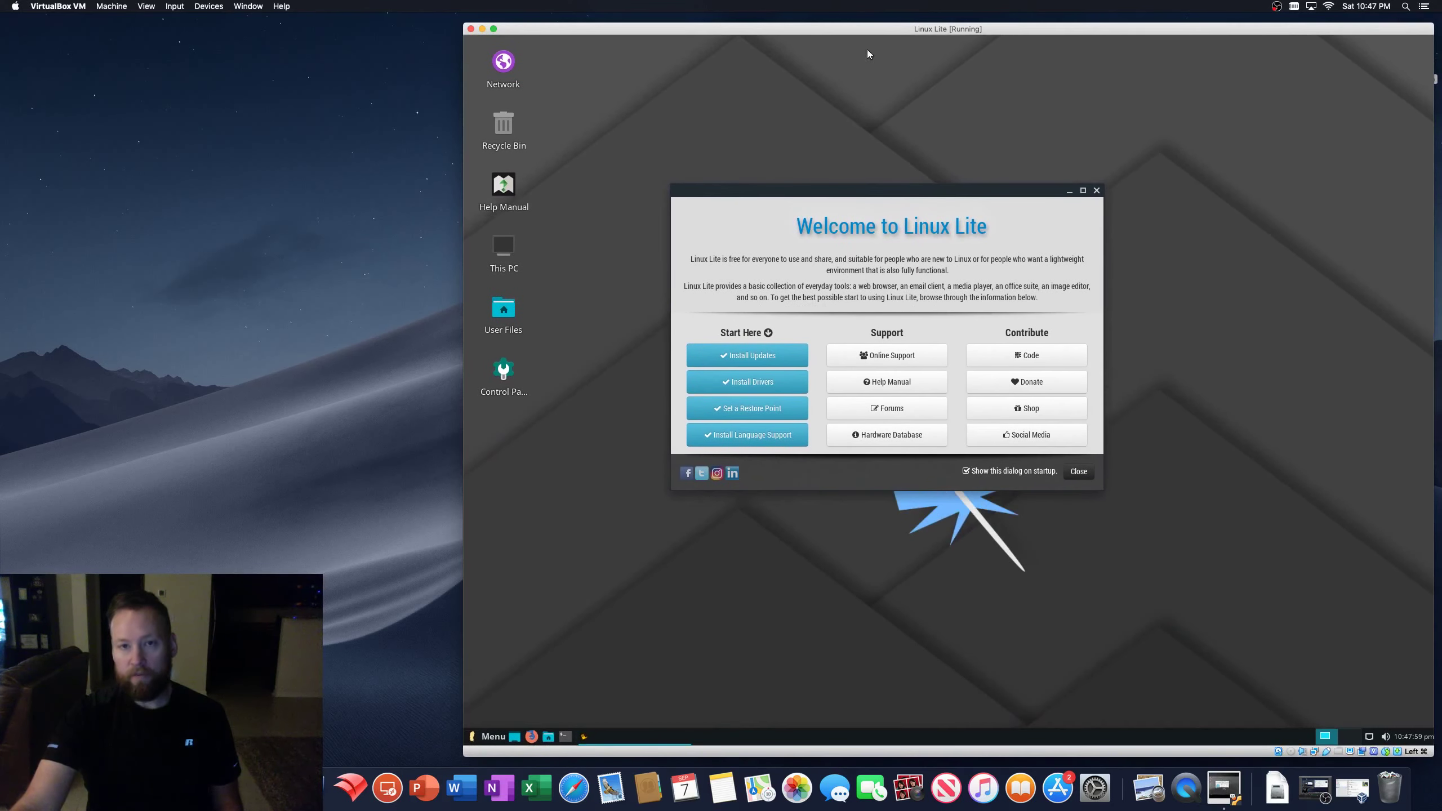
pyautogui.moveTo(853, 30); pyautogui.dragTo(862, 21)
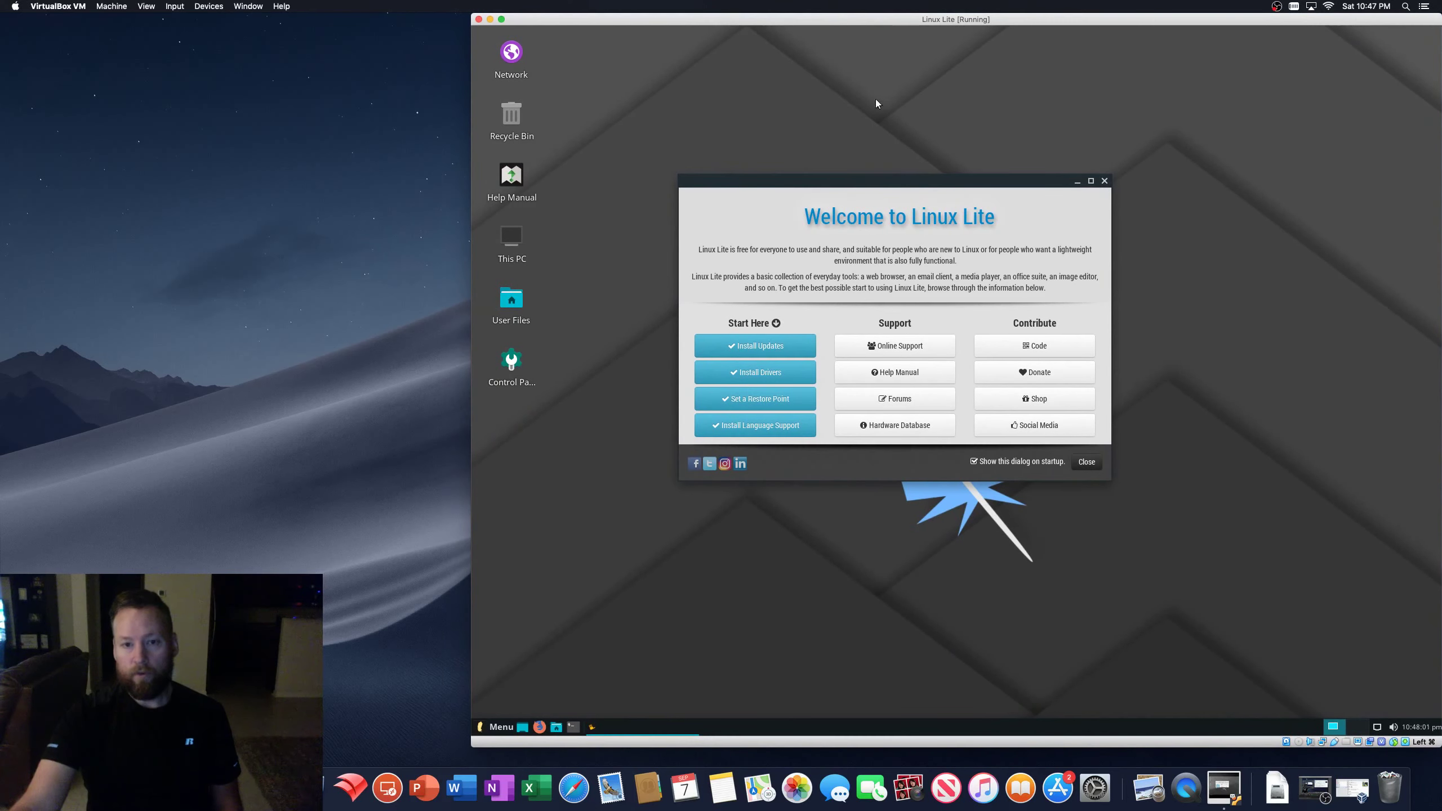
pyautogui.moveTo(828, 181); pyautogui.dragTo(917, 142)
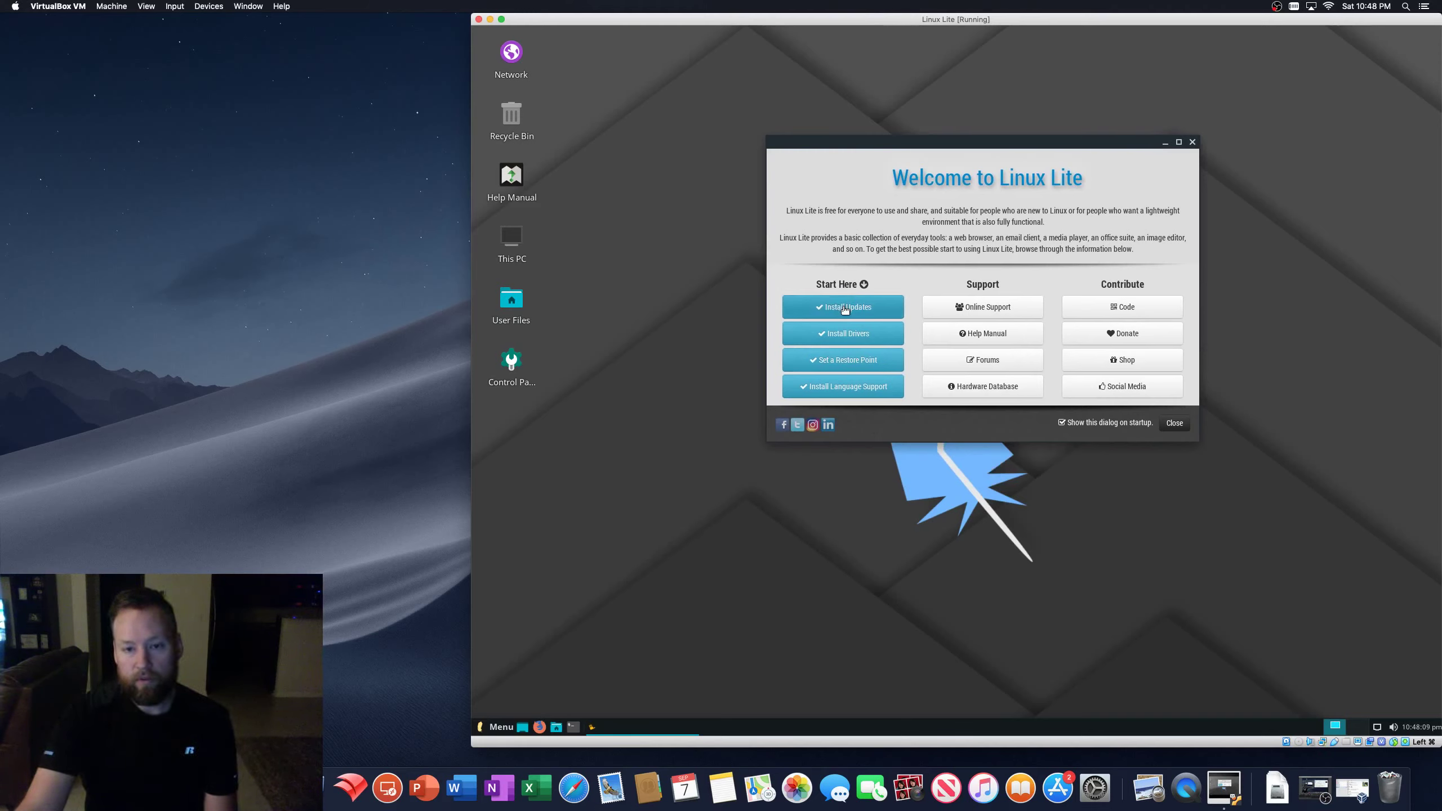
# - Inspect the guest's Additional Drivers list and Ubuntu Software sources, then close Software & Updates unchanged
pyautogui.click(838, 336)
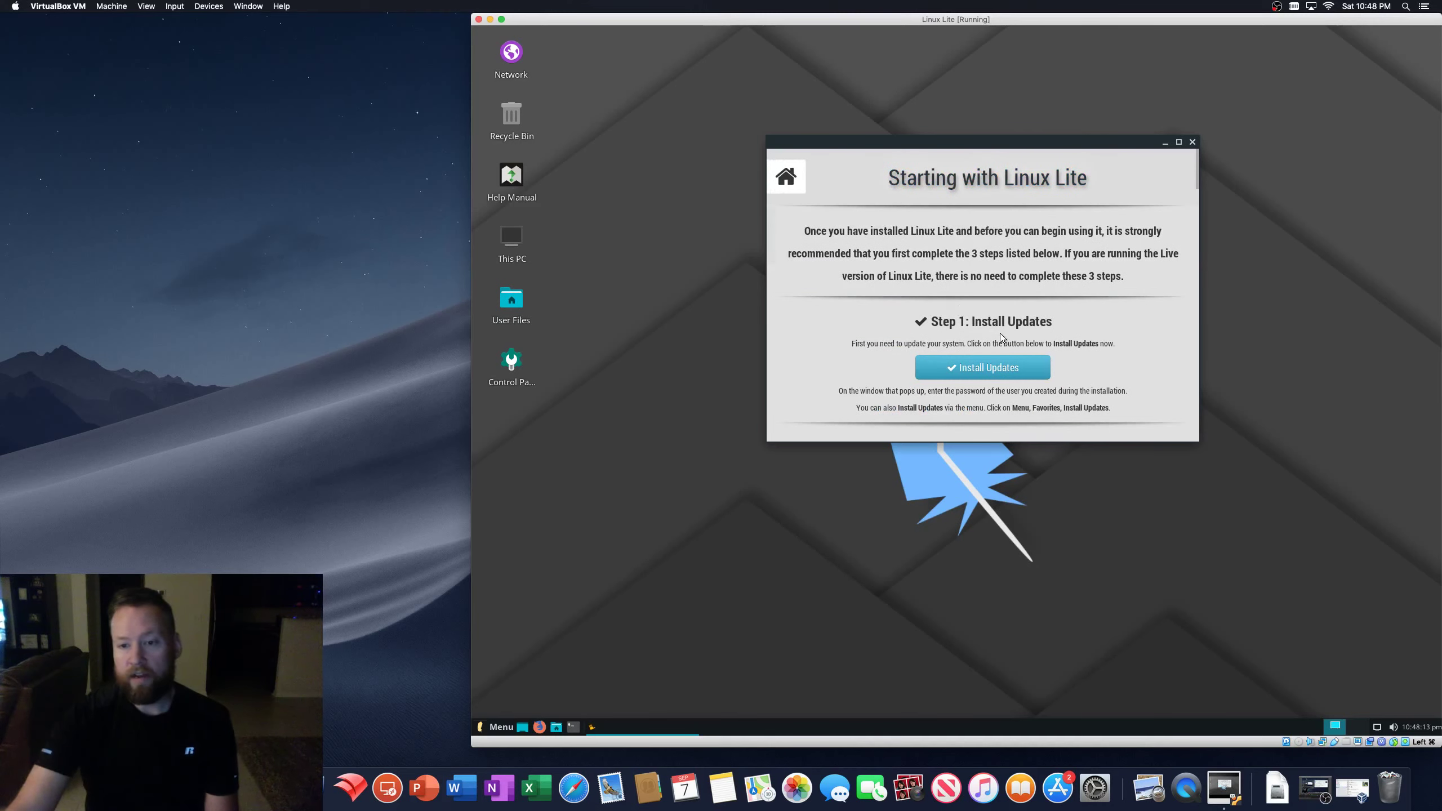
pyautogui.scroll(-2, 1002, 341)
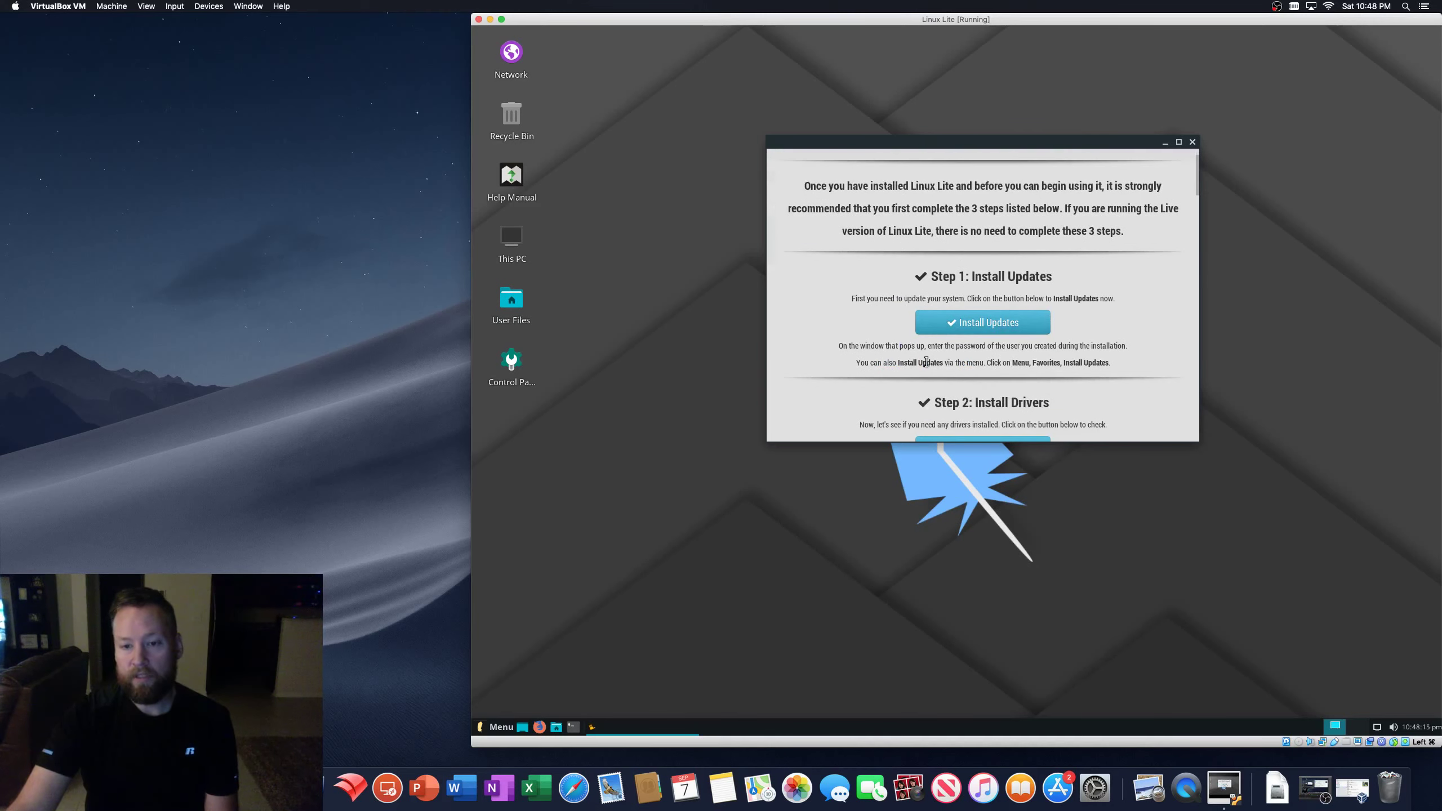
pyautogui.scroll(-3, 925, 362)
pyautogui.click(992, 381)
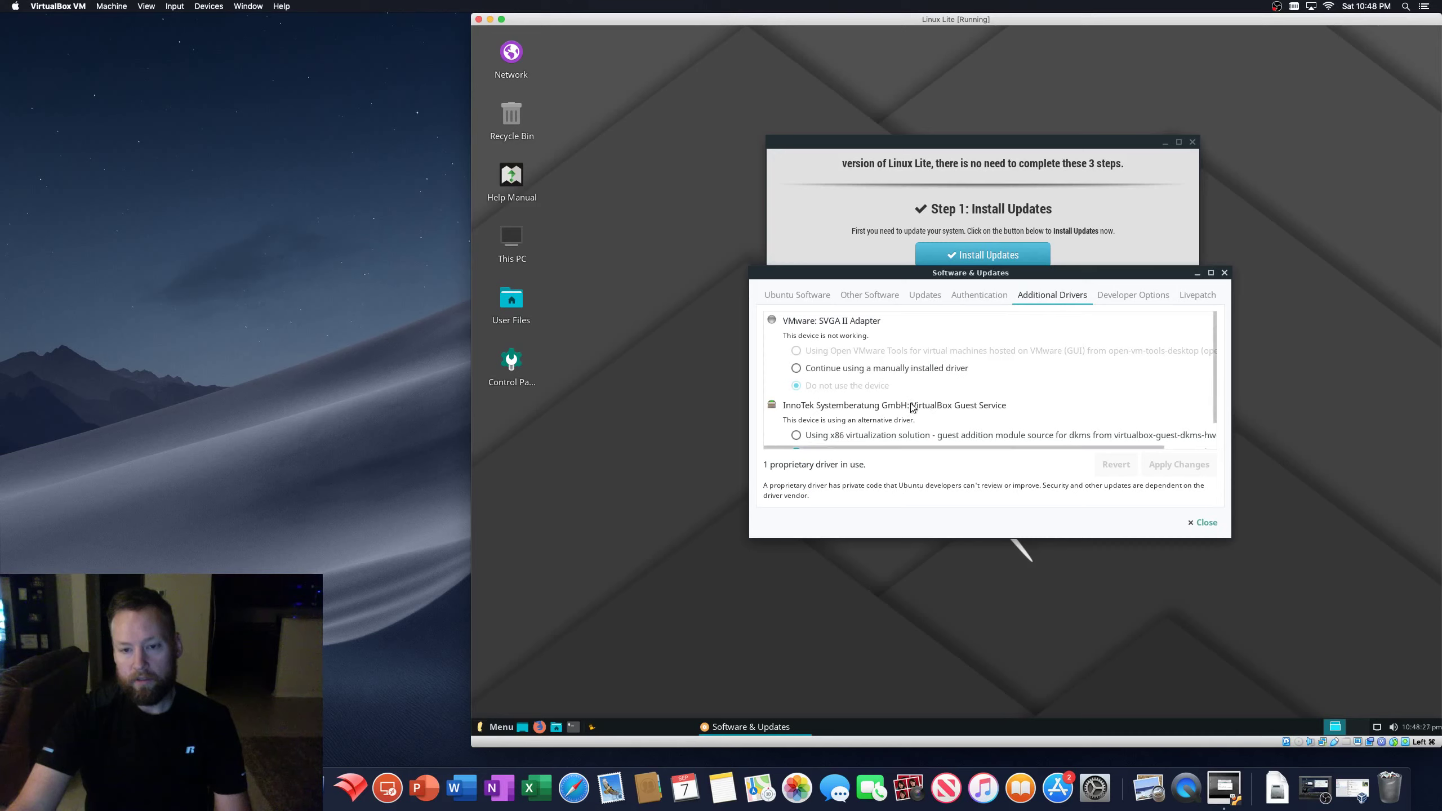
pyautogui.scroll(-1, 1214, 369)
pyautogui.scroll(1, 1214, 376)
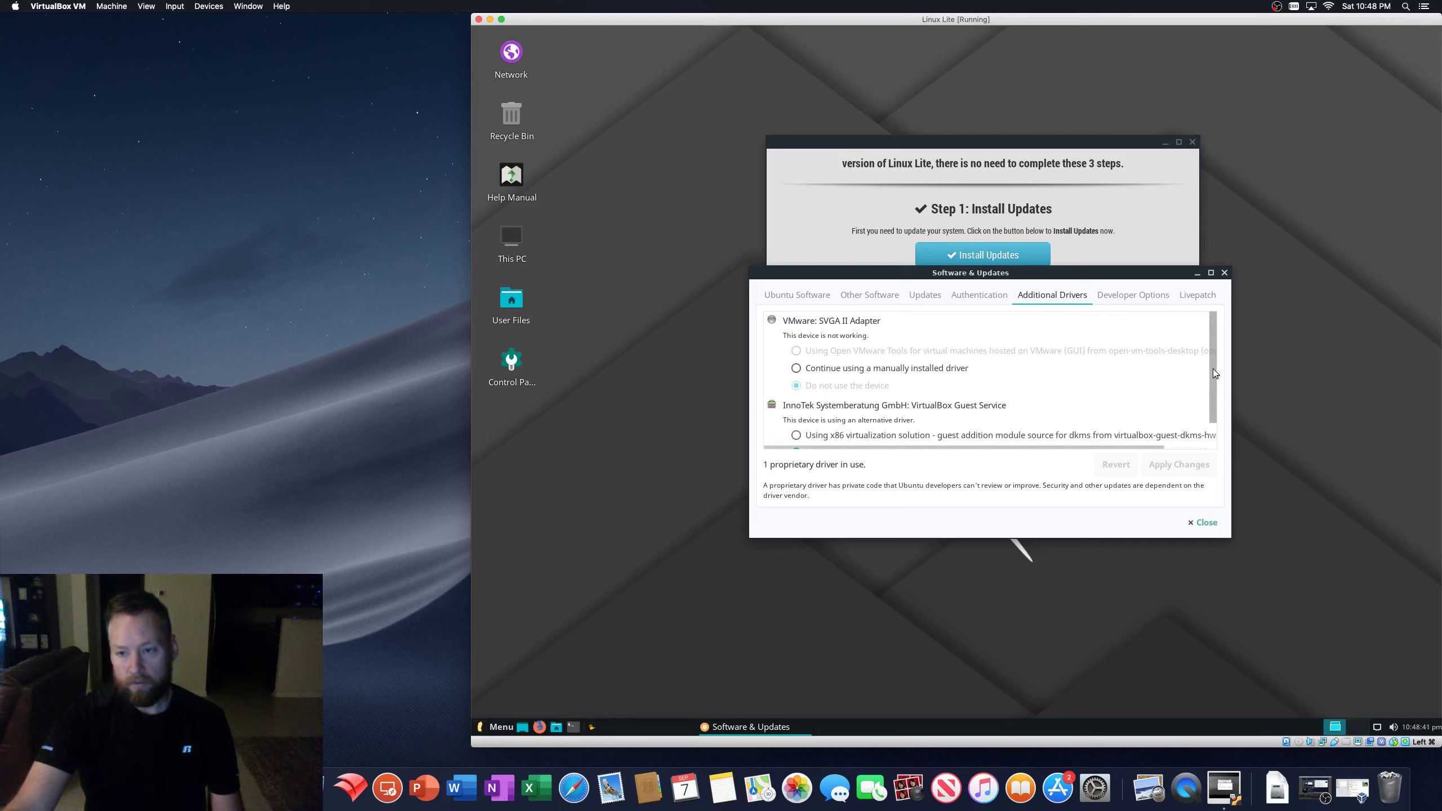
pyautogui.moveTo(1214, 370); pyautogui.dragTo(1215, 410)
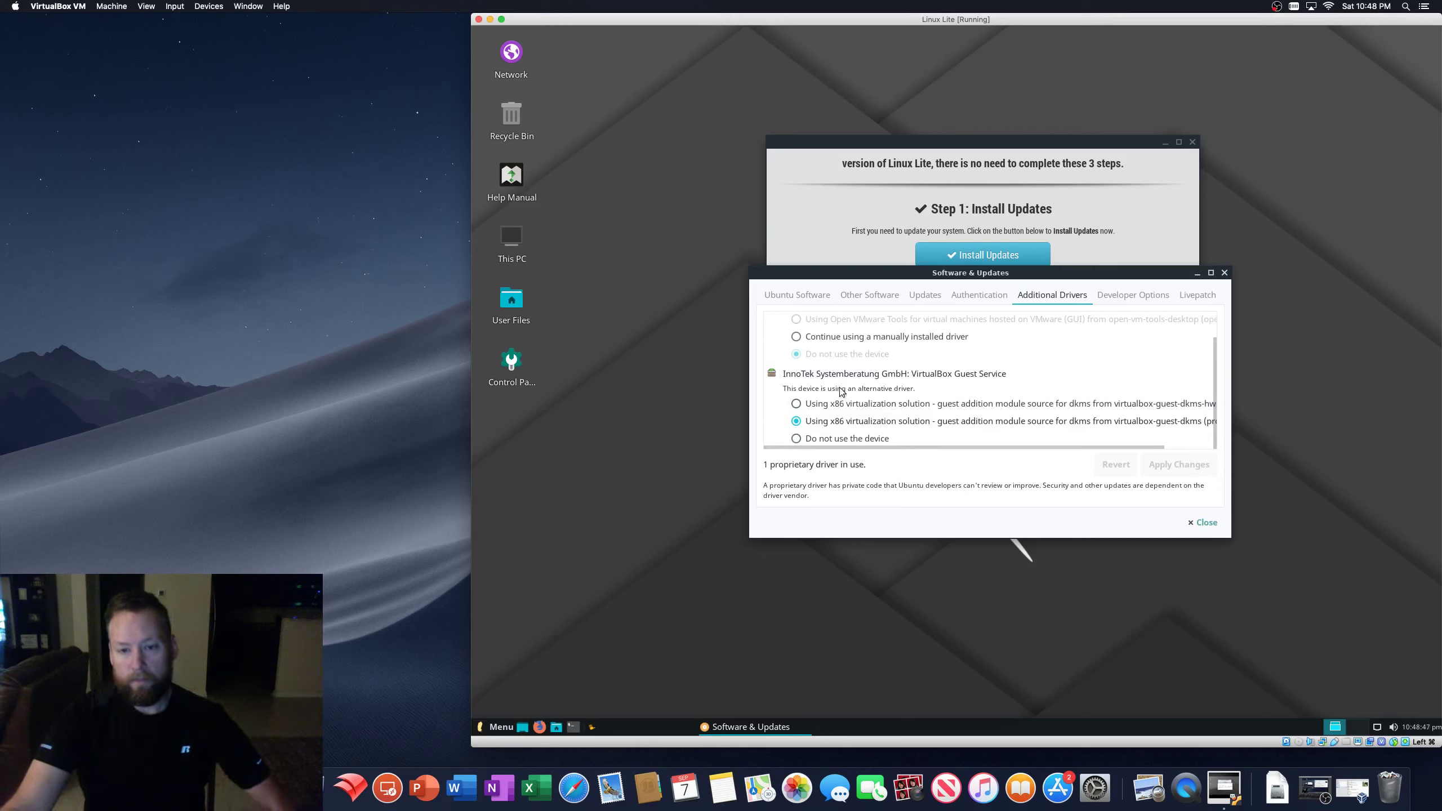
pyautogui.moveTo(1025, 447); pyautogui.dragTo(1108, 450)
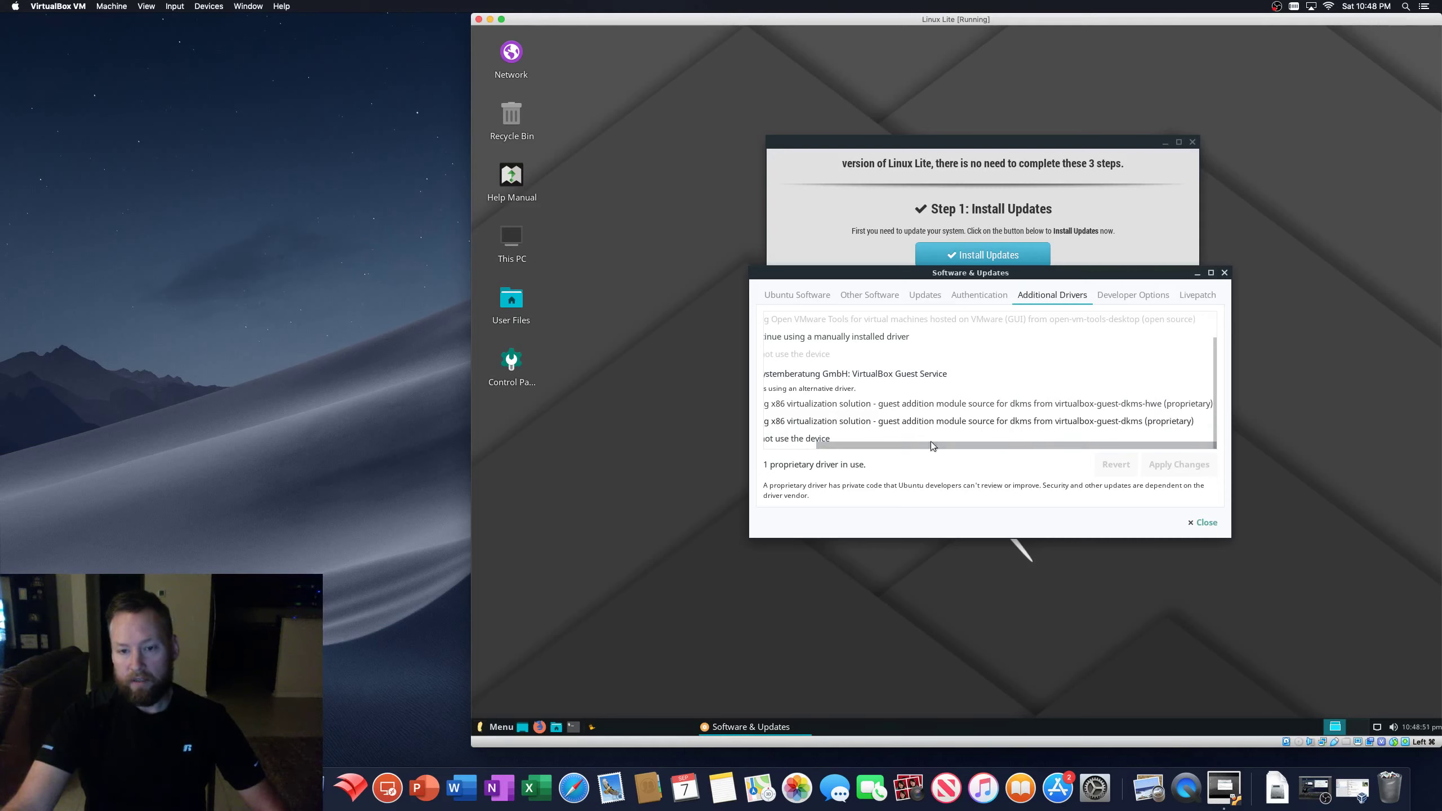
pyautogui.hscroll(-3, 907, 443)
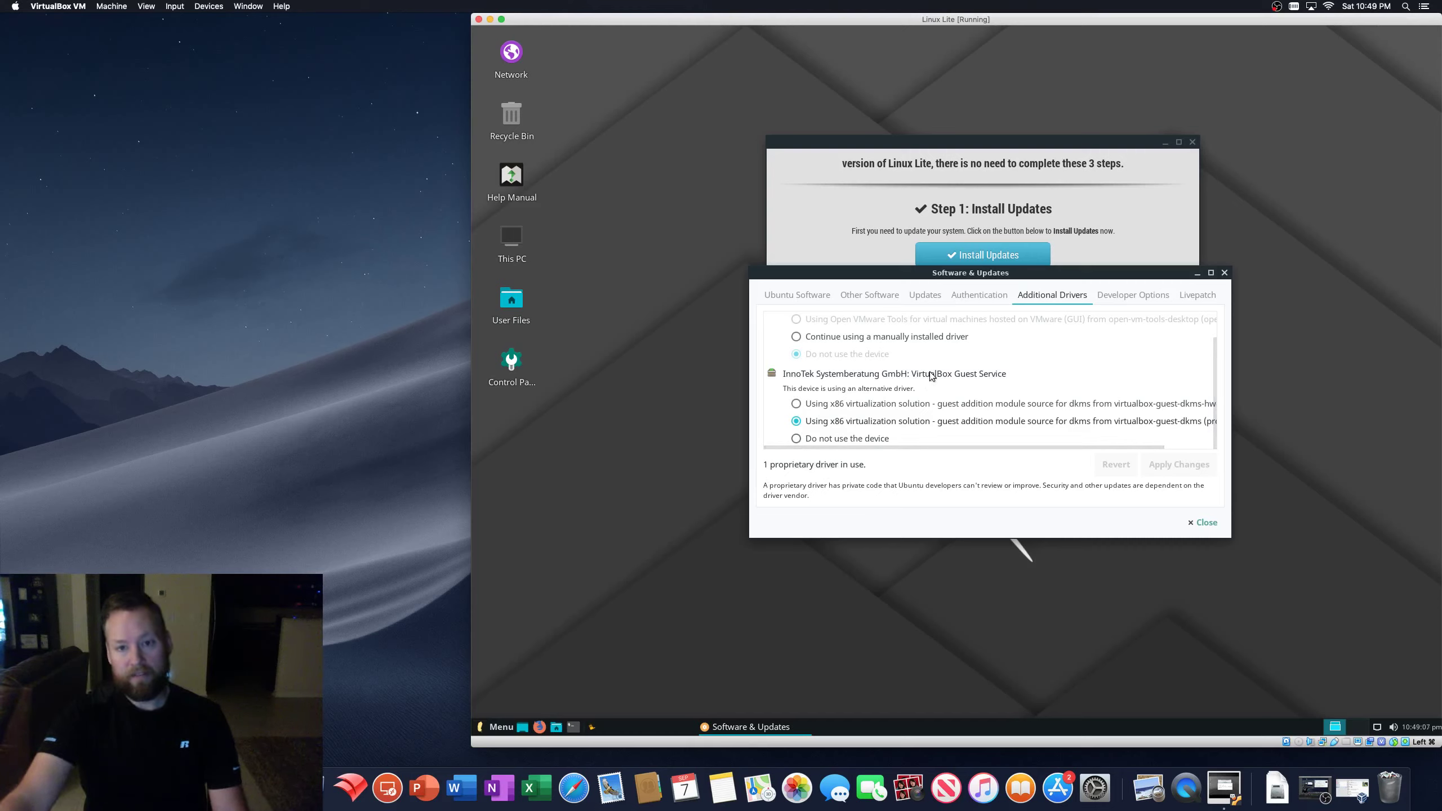
pyautogui.click(832, 292)
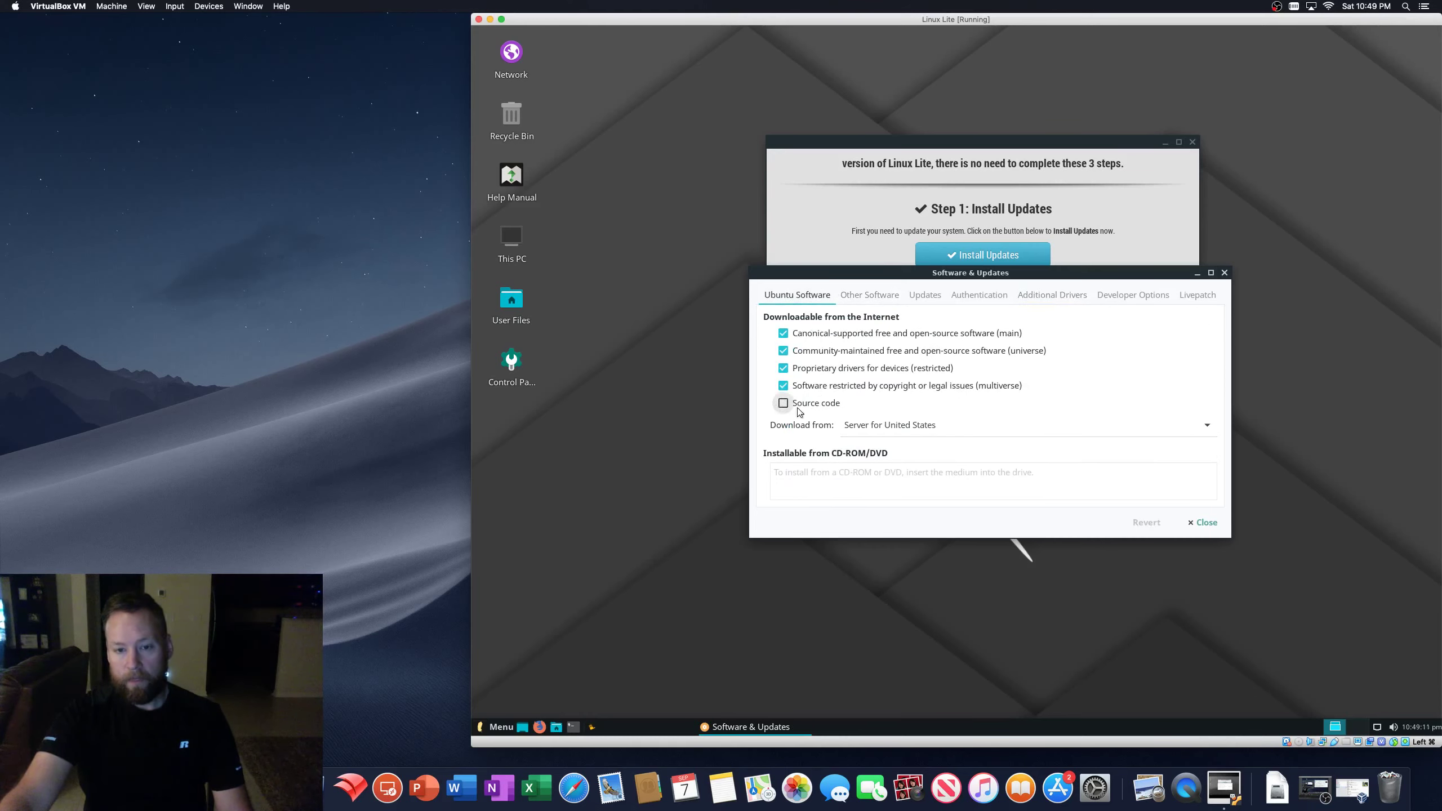
pyautogui.click(1224, 273)
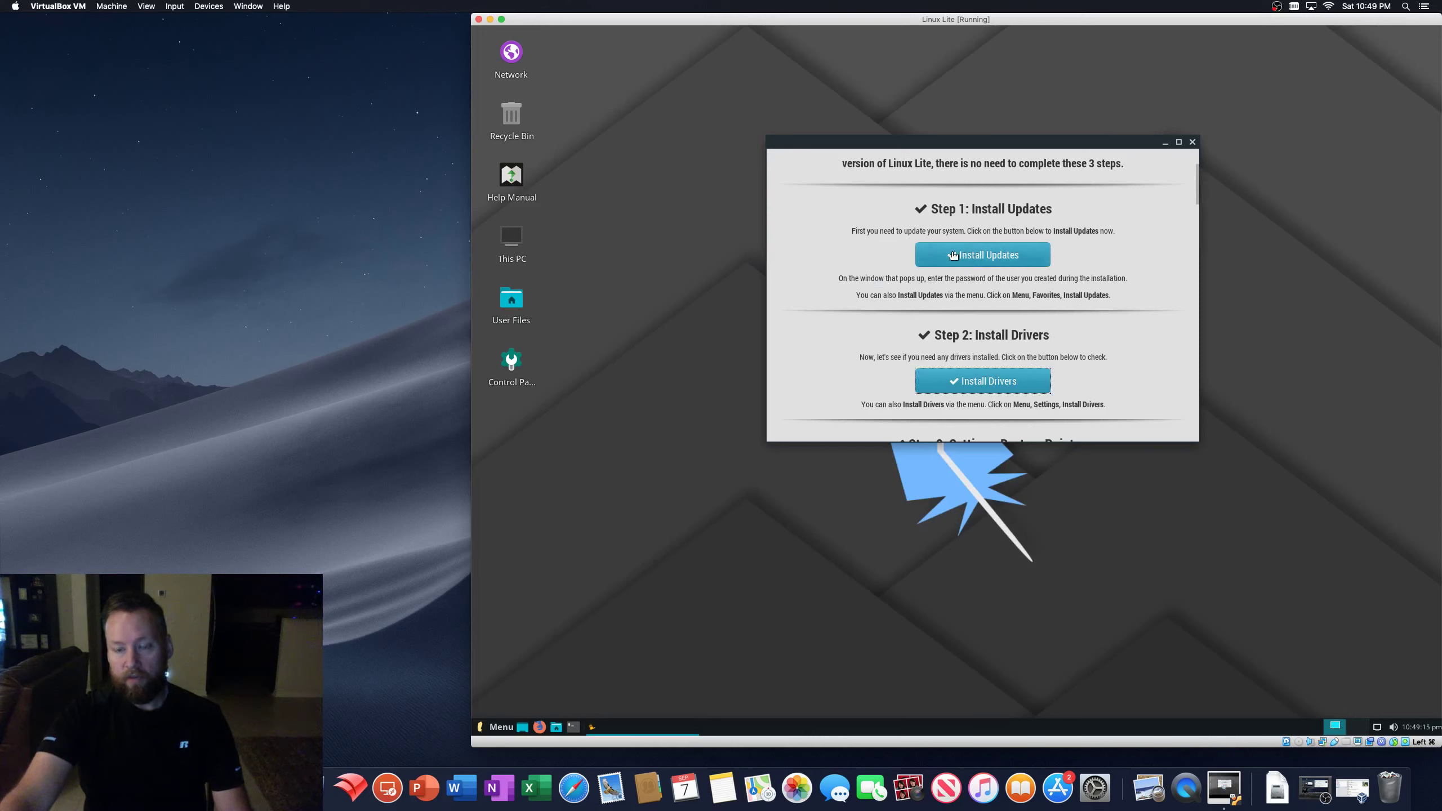
# - Choose Set a Restore Point on the welcome page and authenticate with the administrator password
pyautogui.scroll(-4, 983, 380)
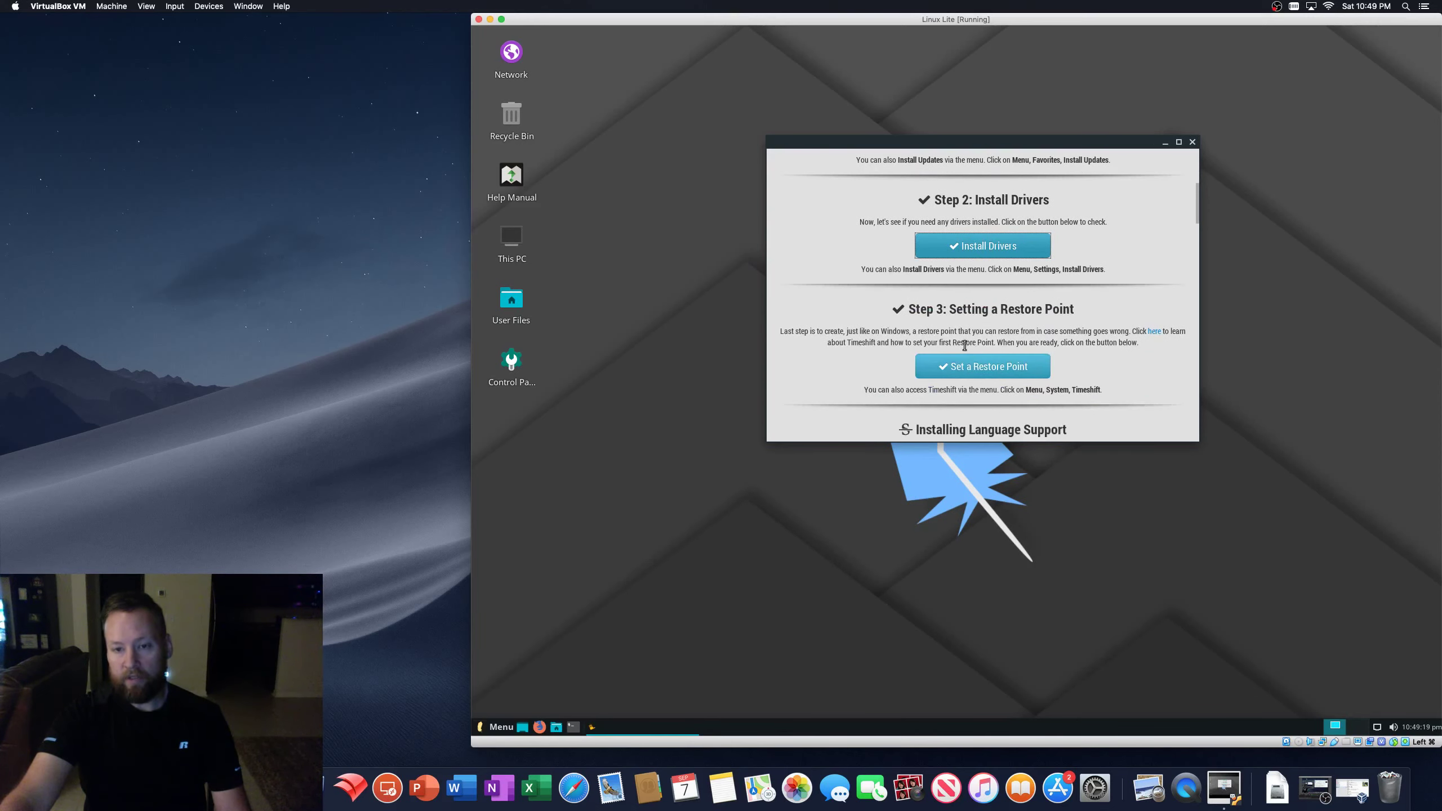
pyautogui.scroll(-2, 964, 344)
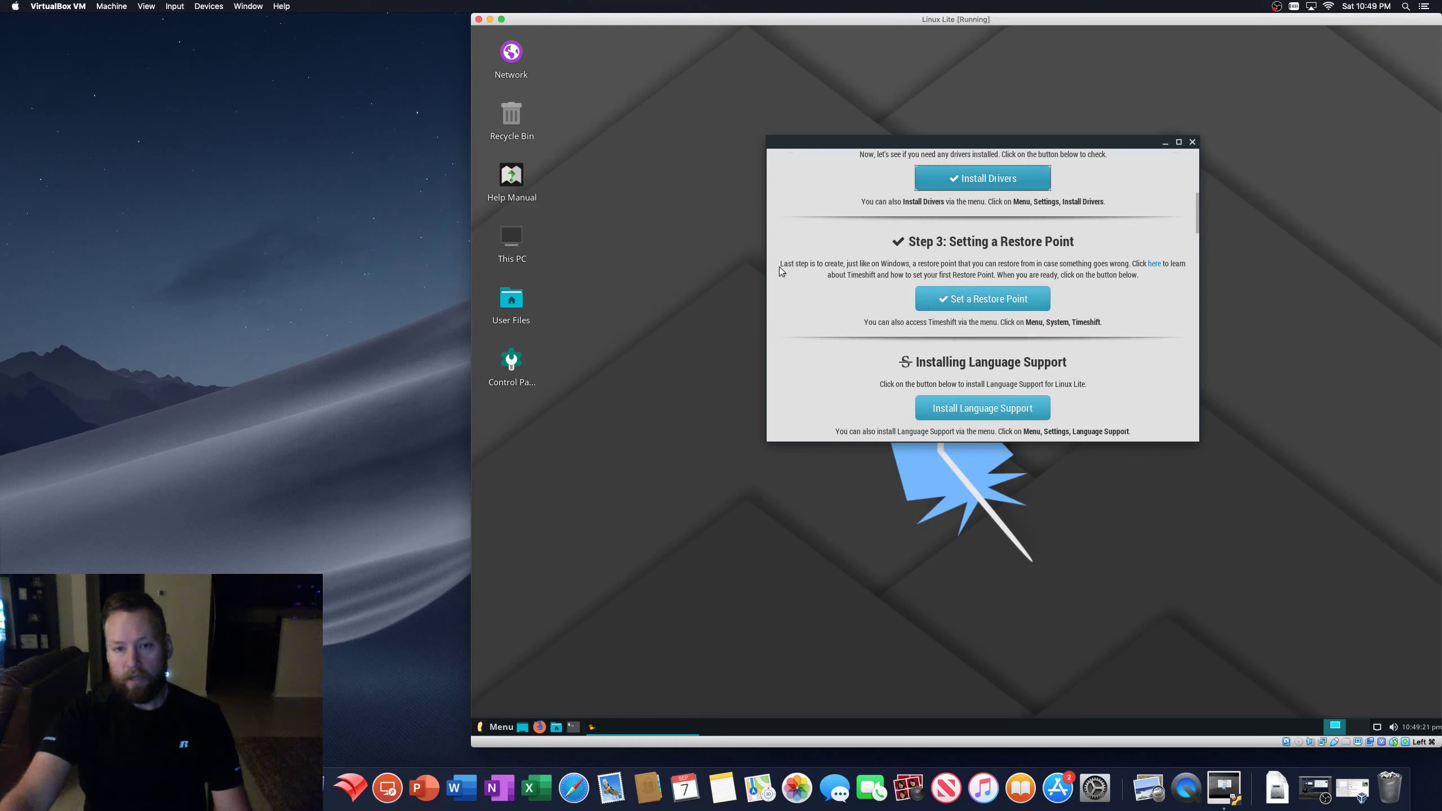
pyautogui.click(1000, 301)
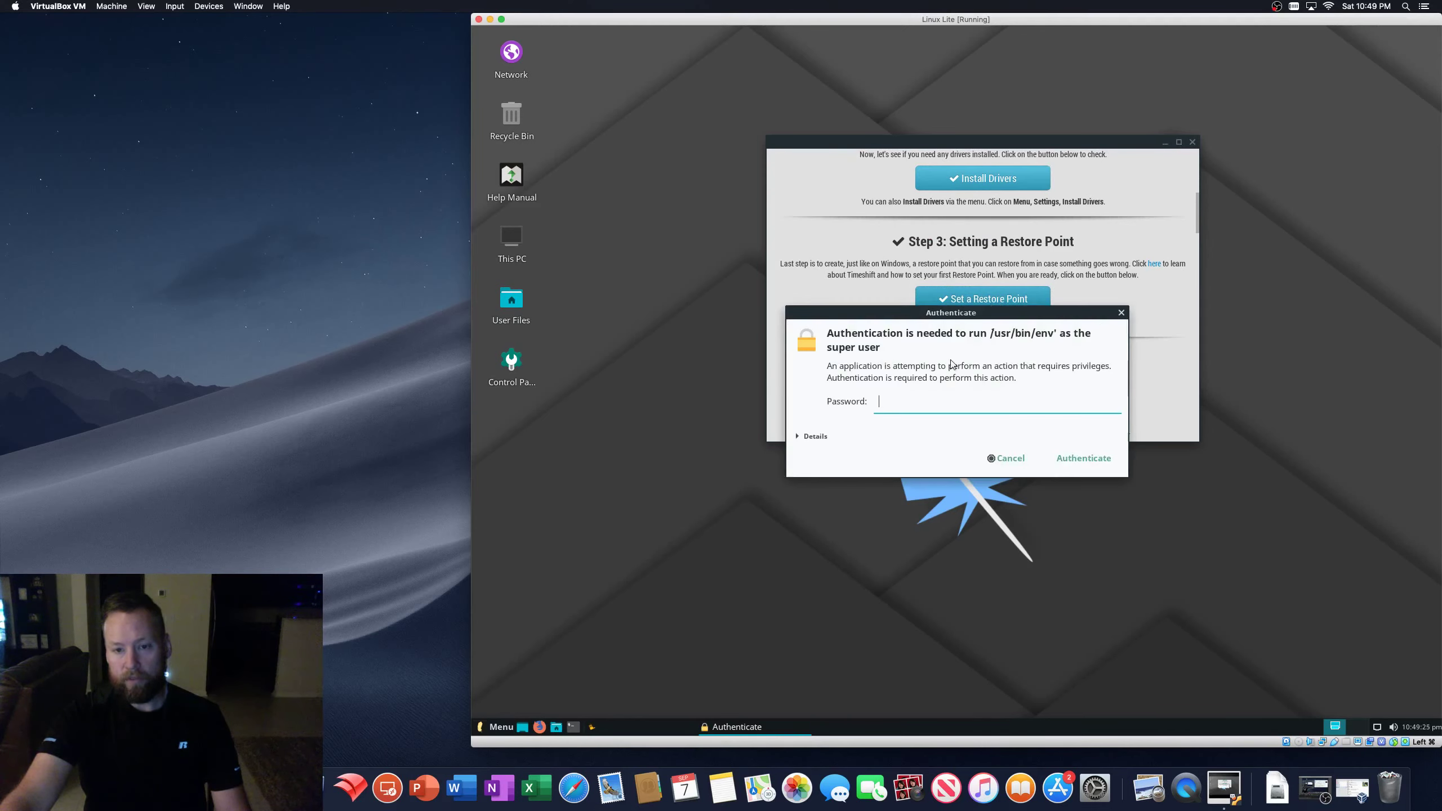
pyautogui.write('••••••••')
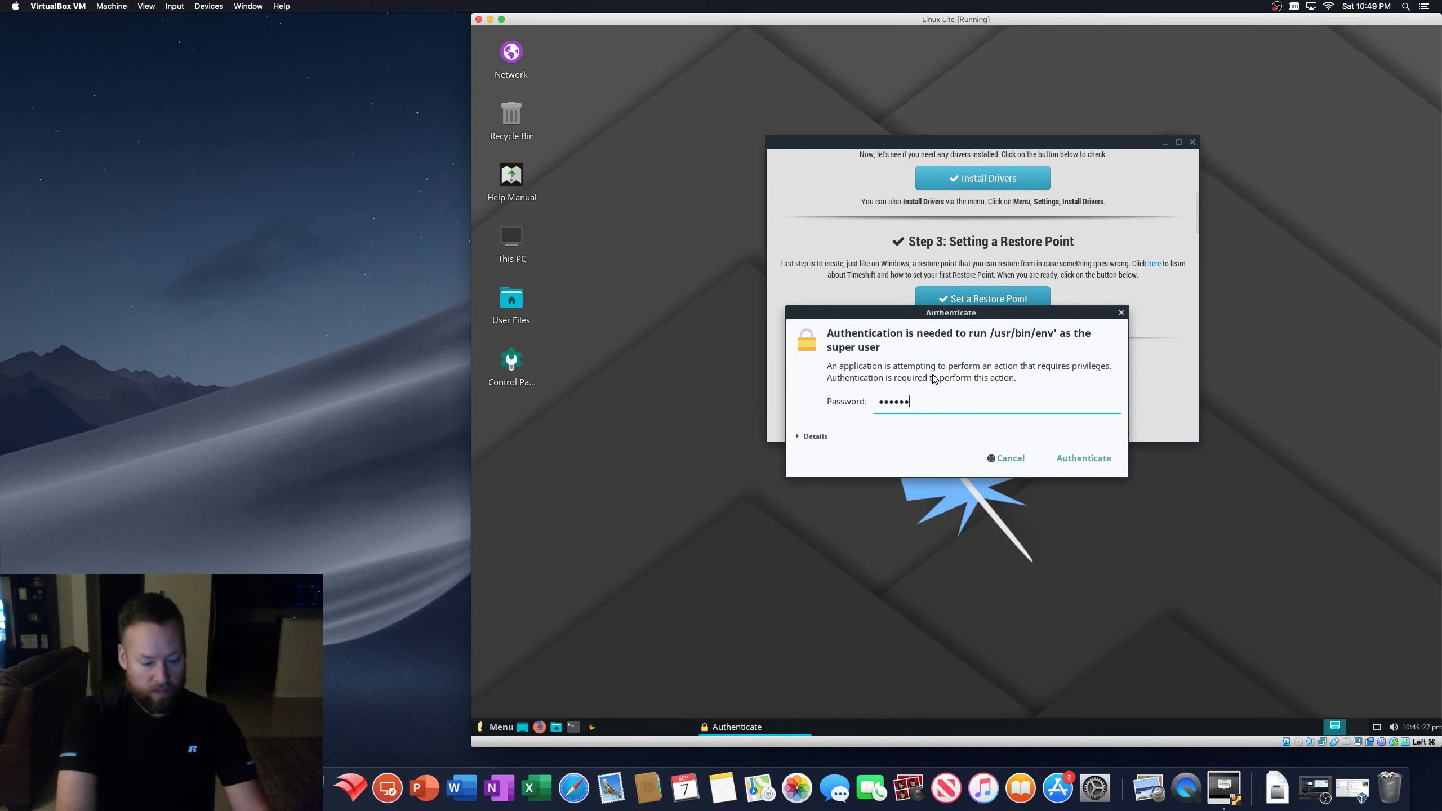
pyautogui.press('Return')
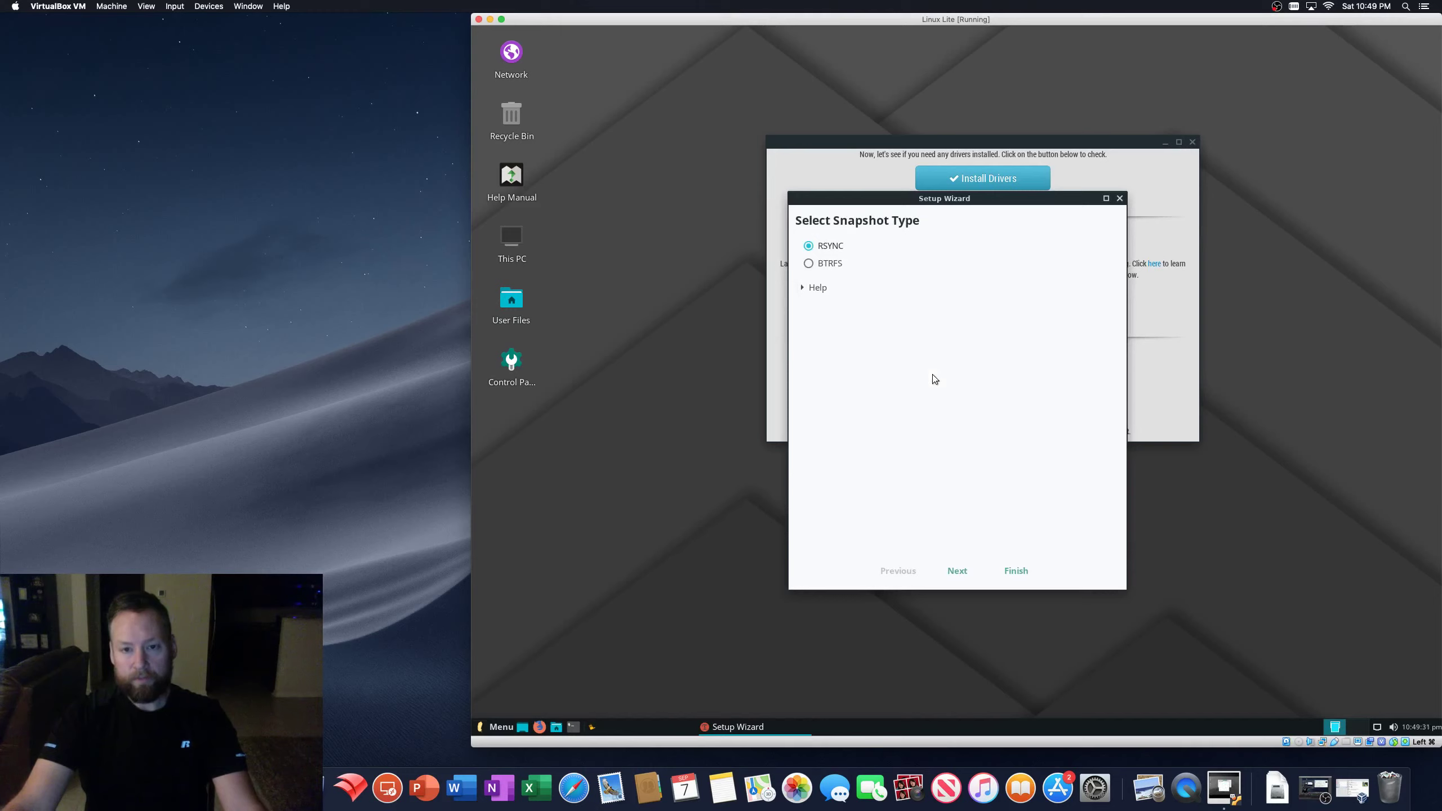
# - Try BTRFS, return to RSYNC, read its help text, and advance to Select Snapshot Location
pyautogui.click(808, 263)
pyautogui.click(808, 246)
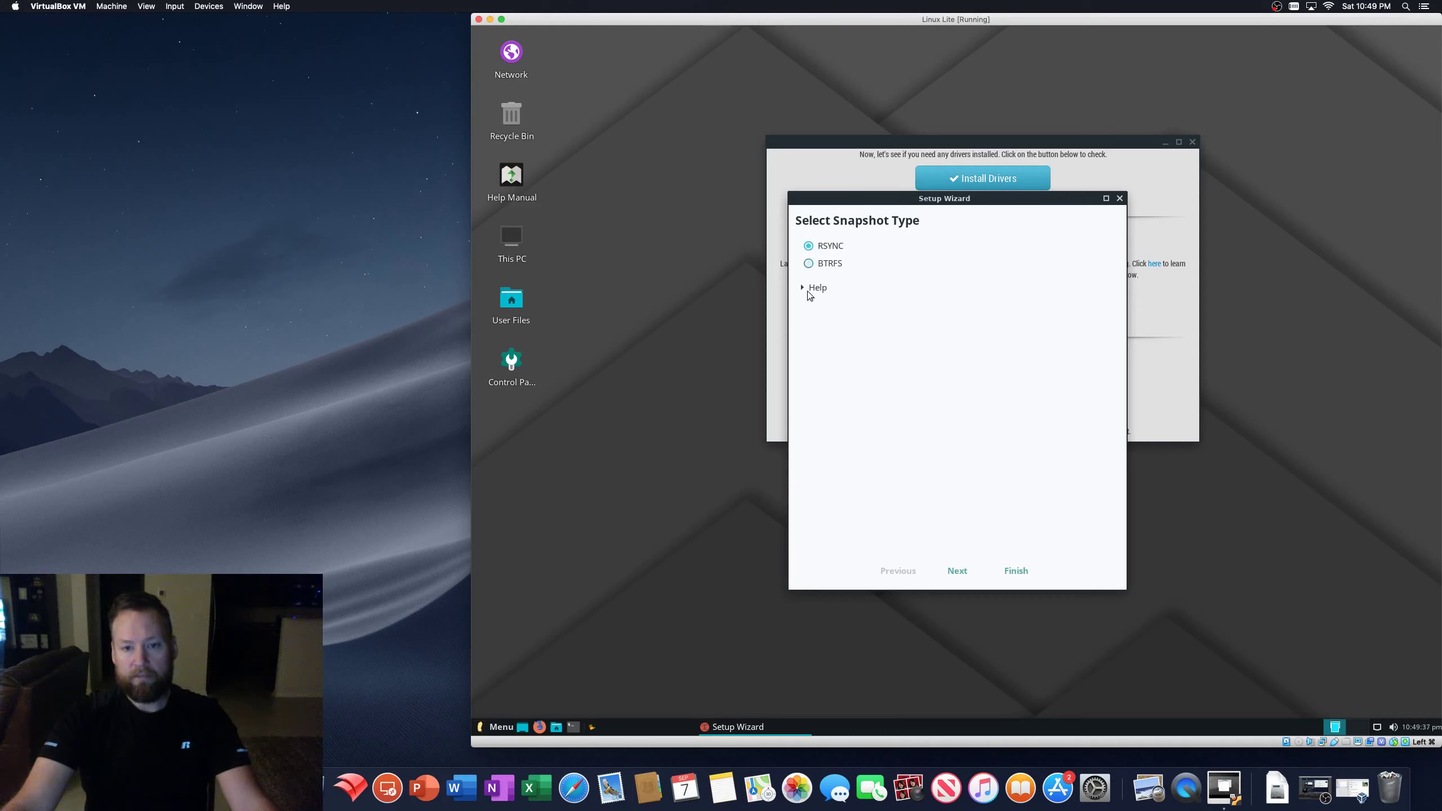
pyautogui.click(804, 289)
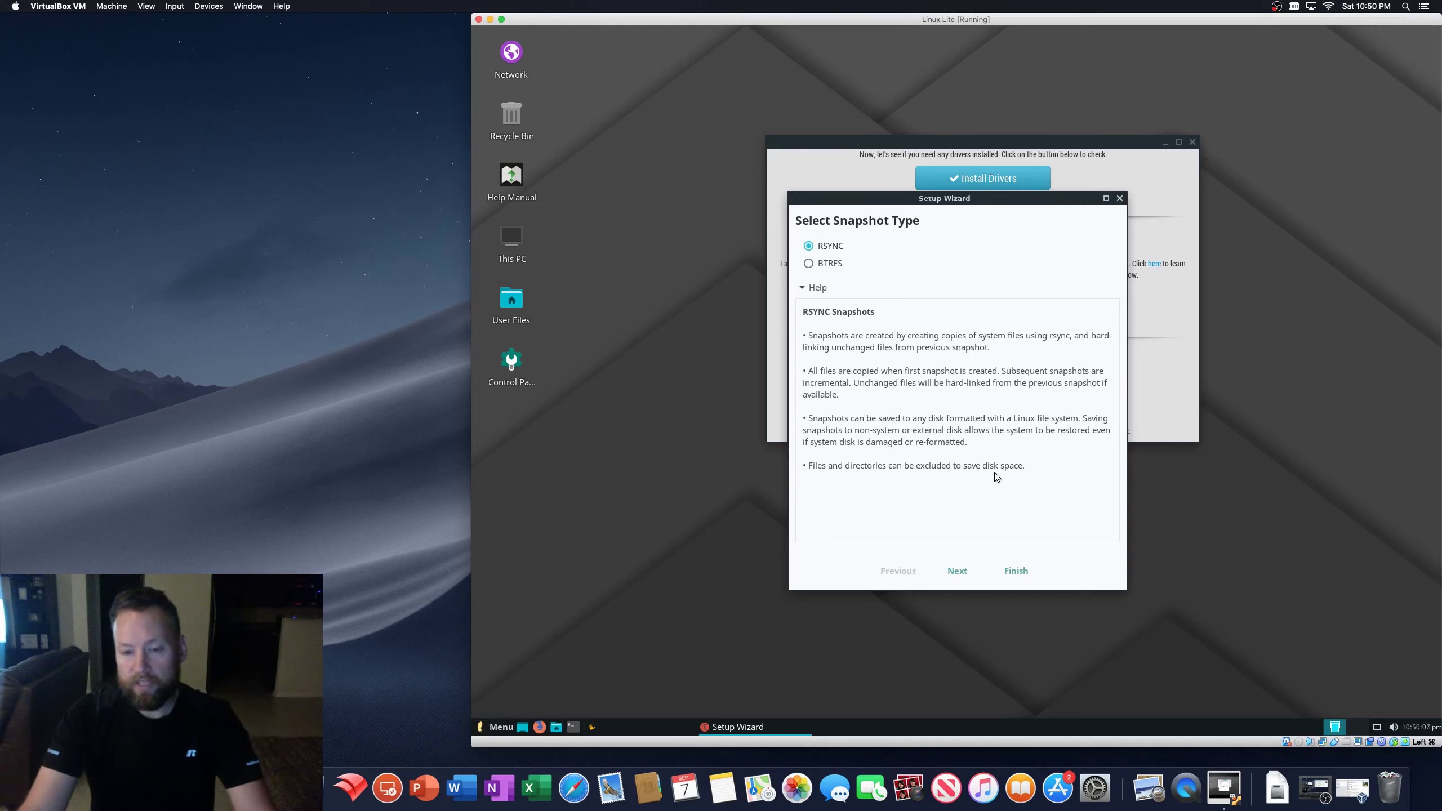
pyautogui.click(956, 572)
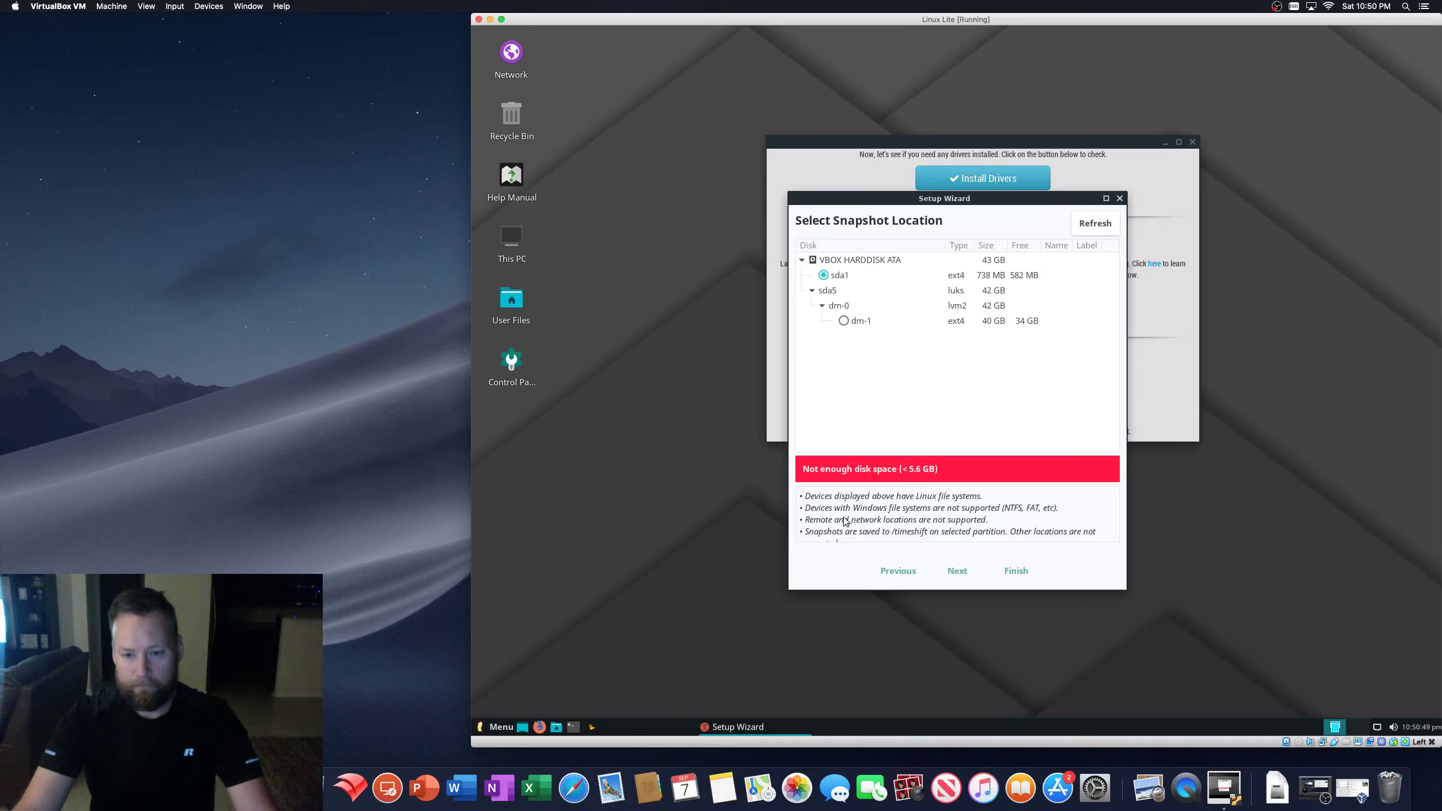
pyautogui.click(844, 322)
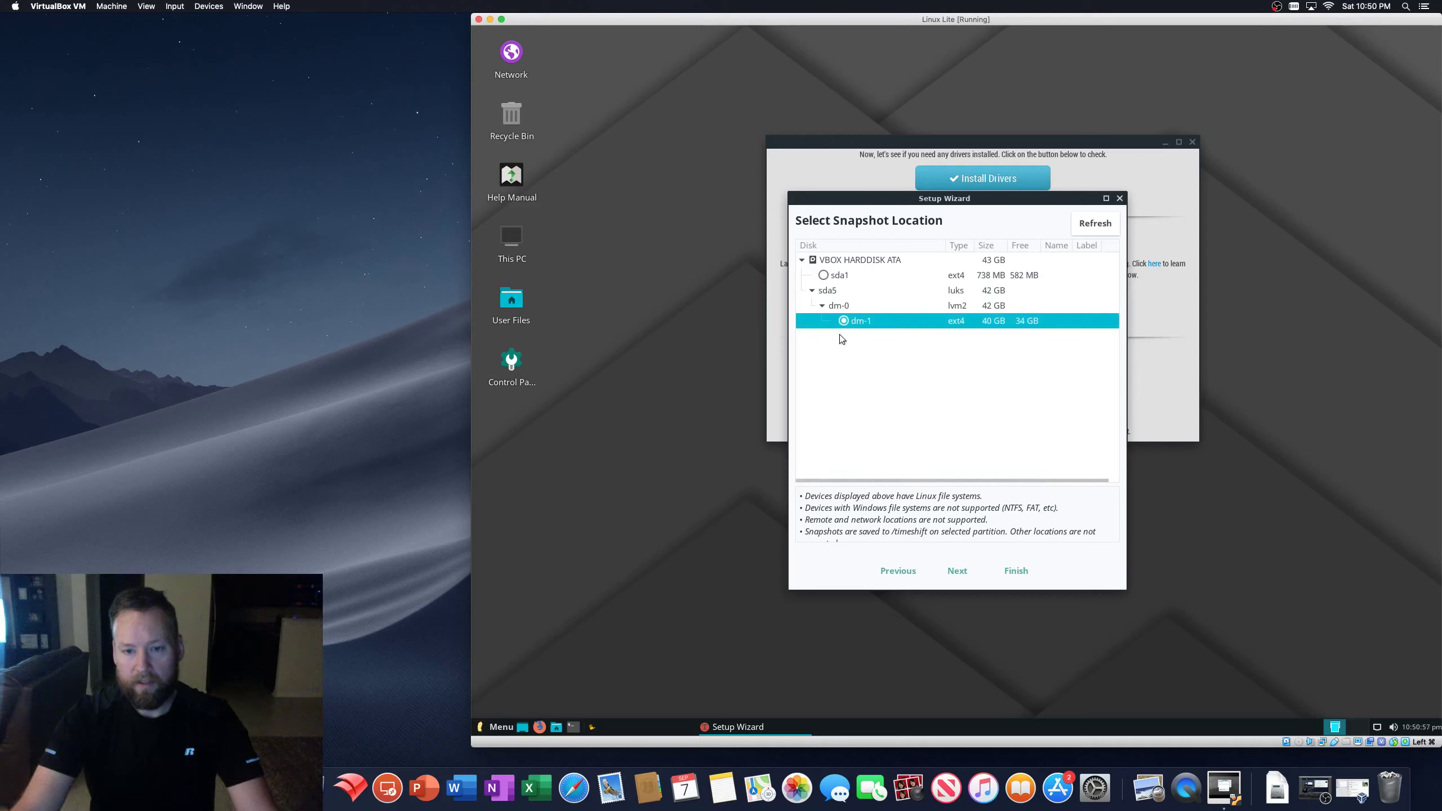
pyautogui.click(823, 275)
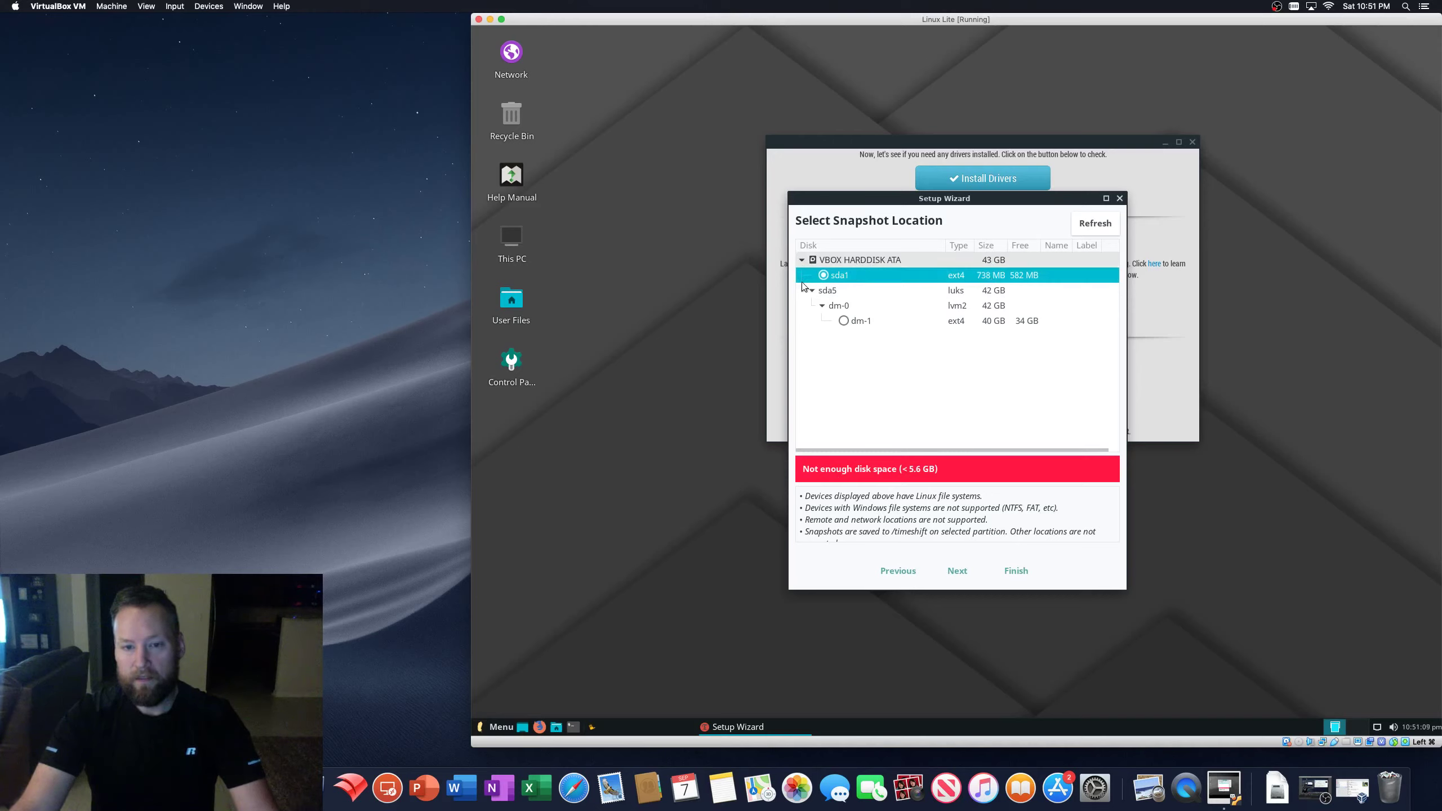
pyautogui.click(844, 322)
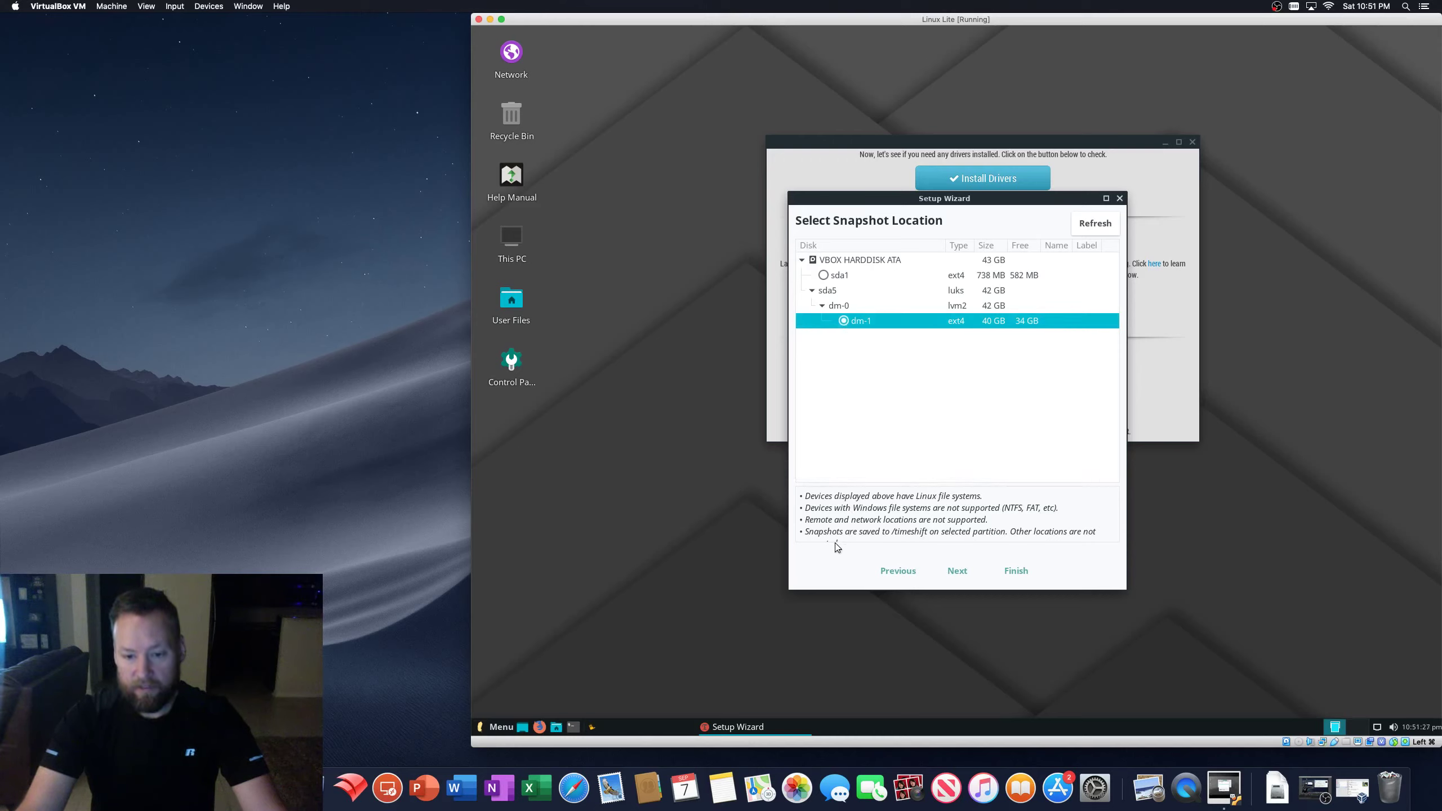
pyautogui.moveTo(1050, 199); pyautogui.dragTo(996, 165)
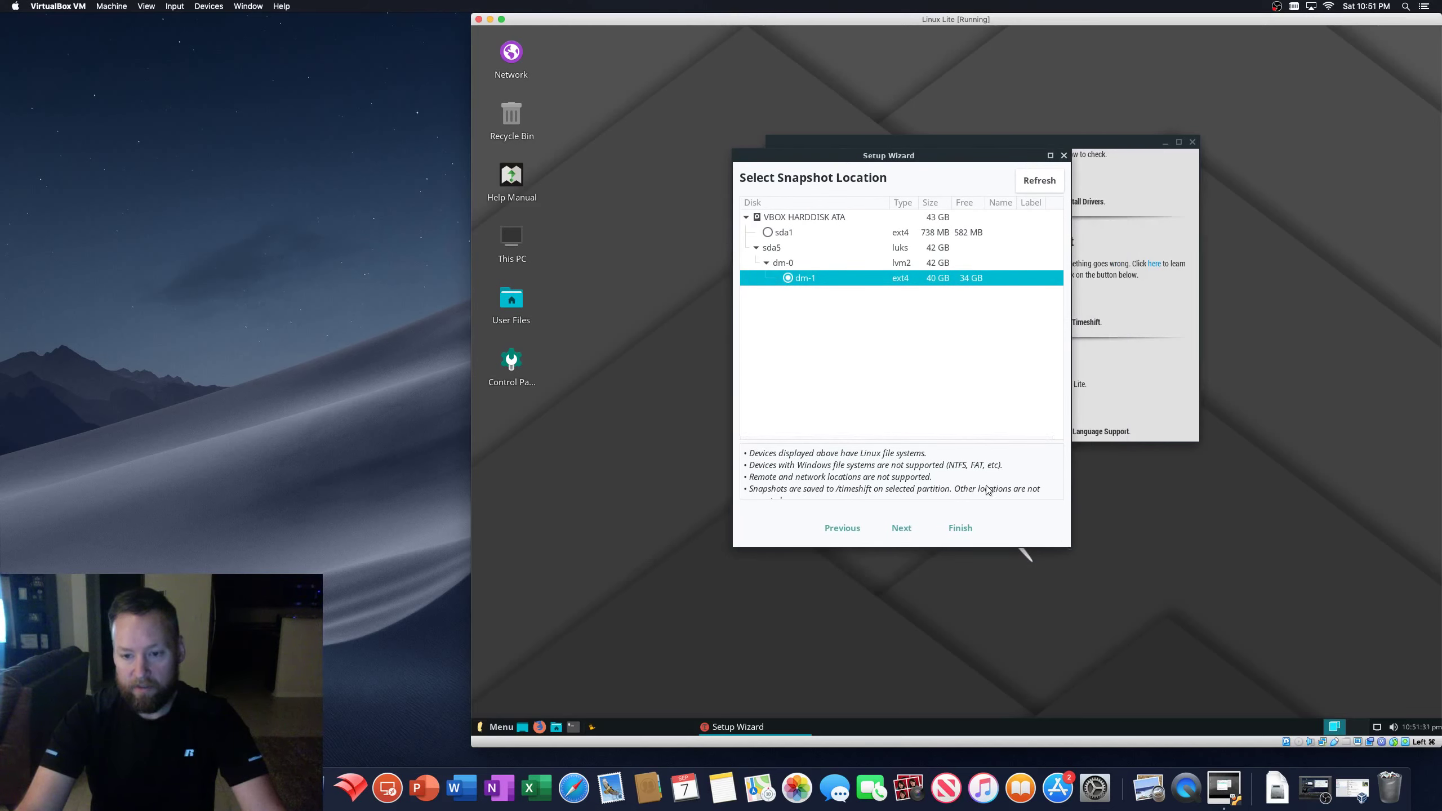
pyautogui.click(1050, 155)
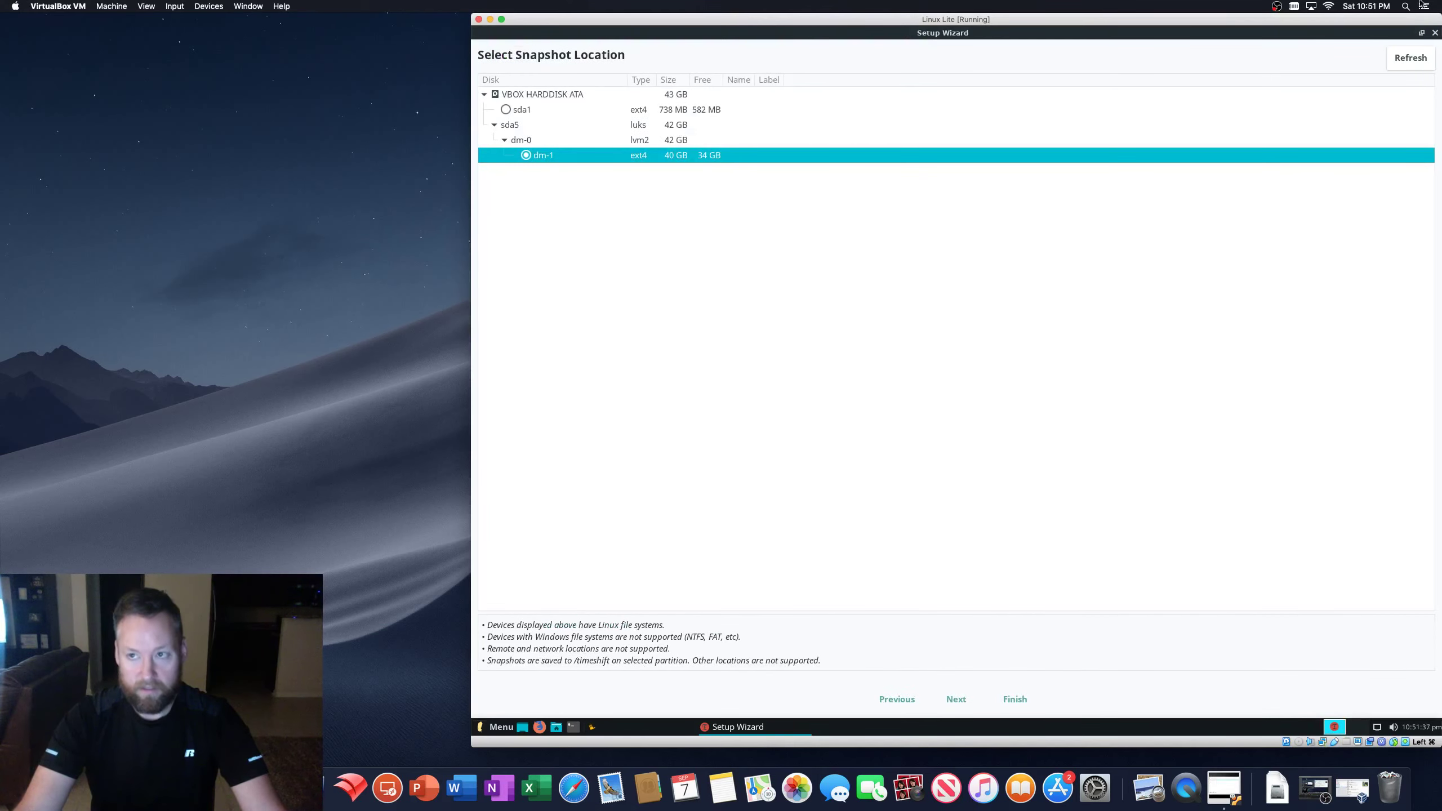
pyautogui.click(1421, 34)
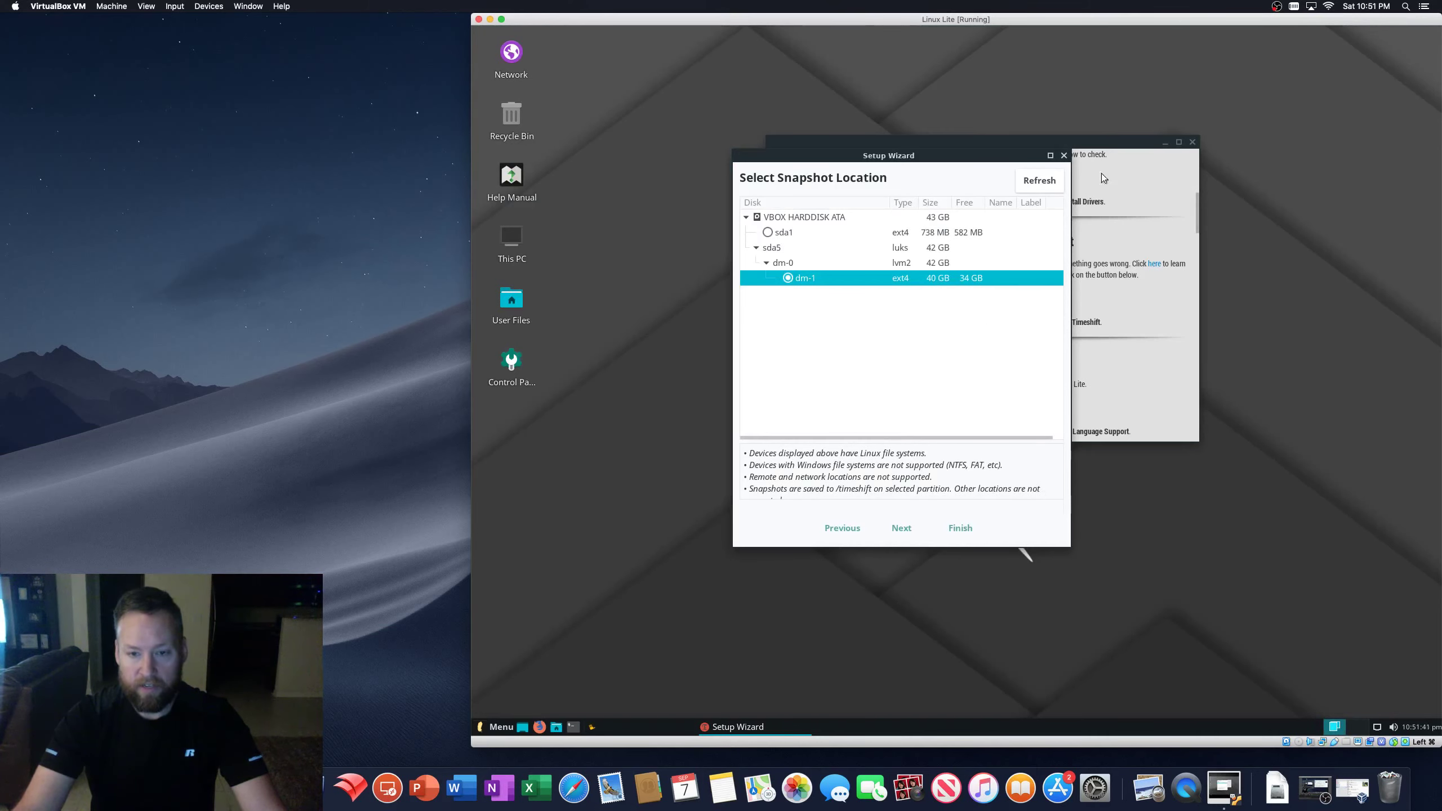
pyautogui.click(1049, 156)
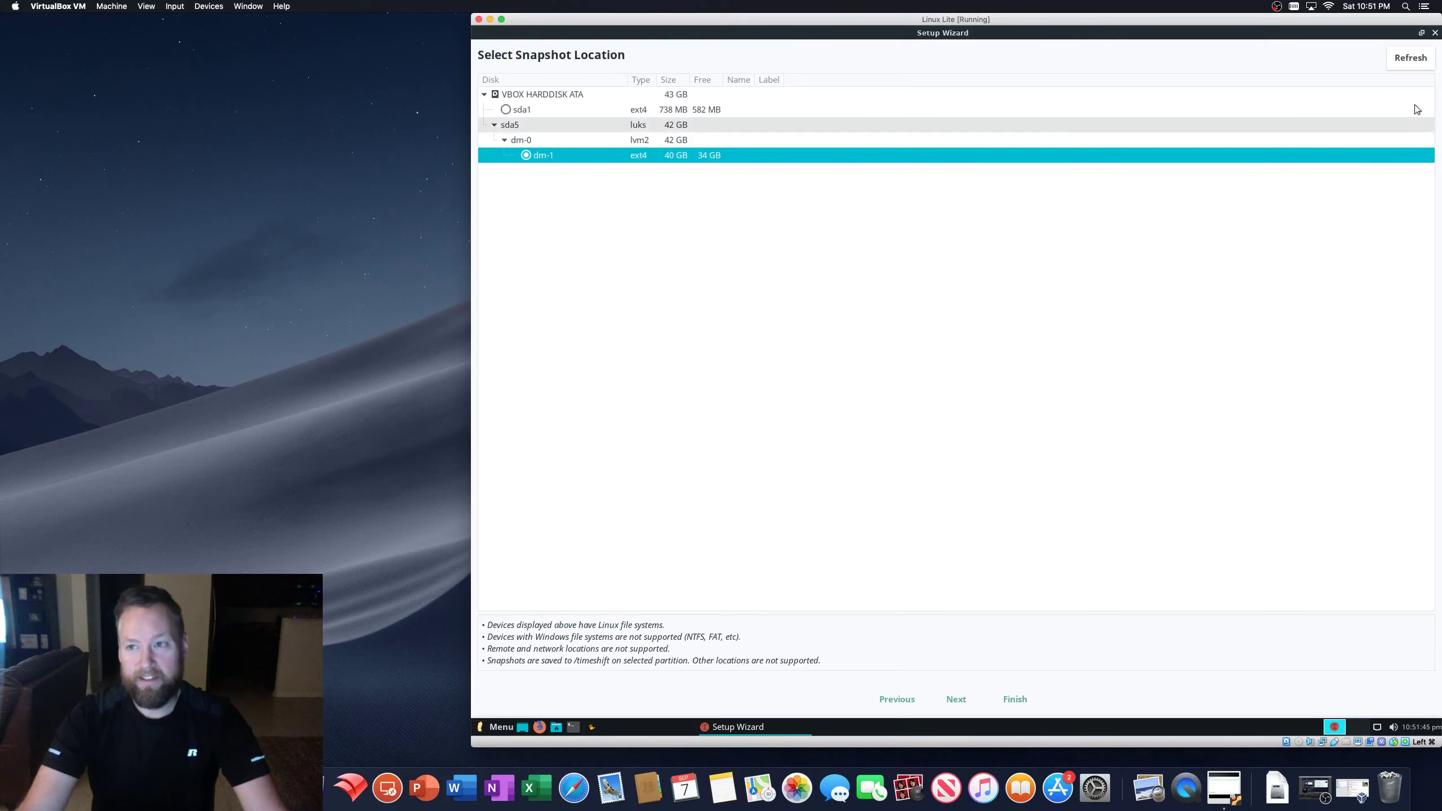
pyautogui.moveTo(1334, 21); pyautogui.dragTo(1322, 19)
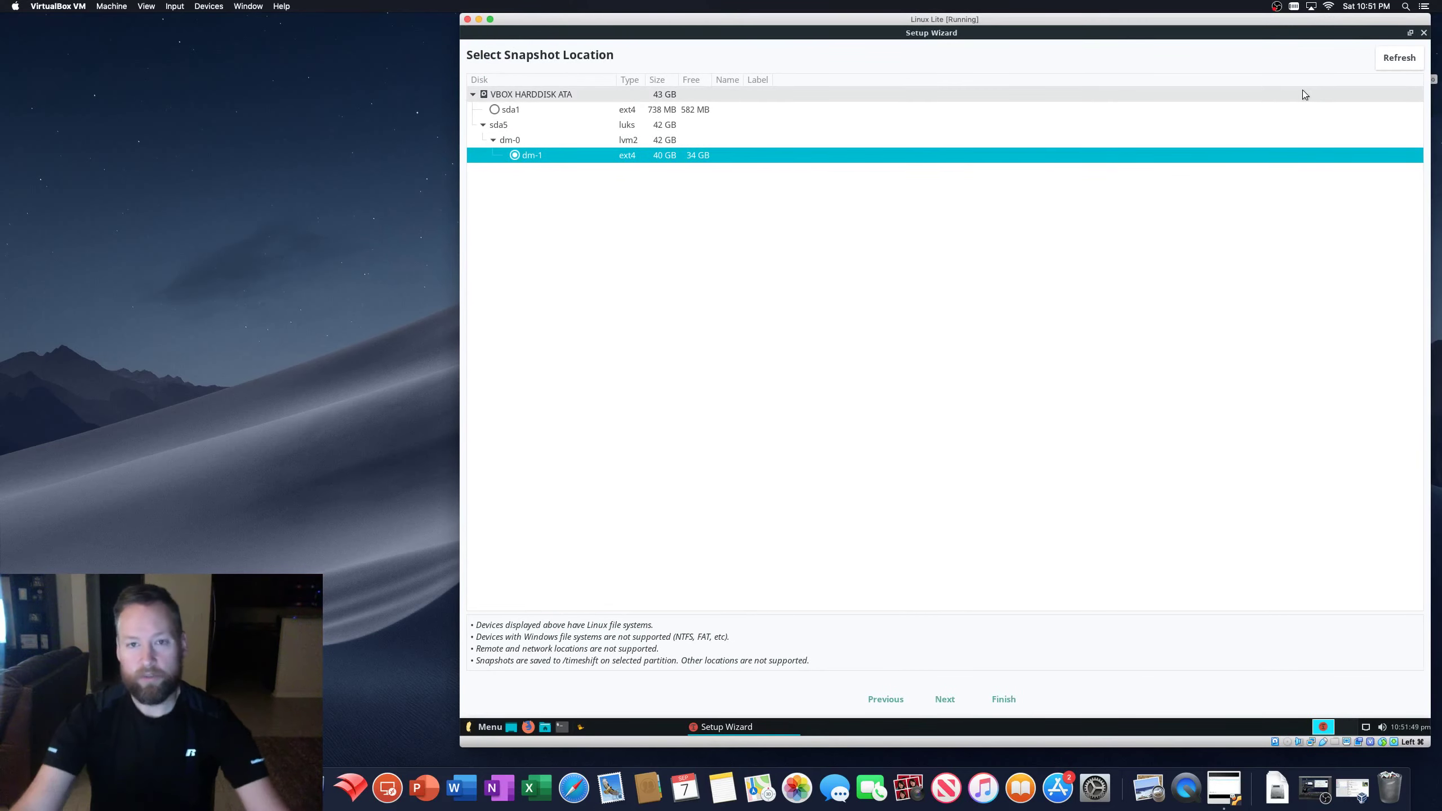
pyautogui.moveTo(1270, 22); pyautogui.dragTo(1300, 23)
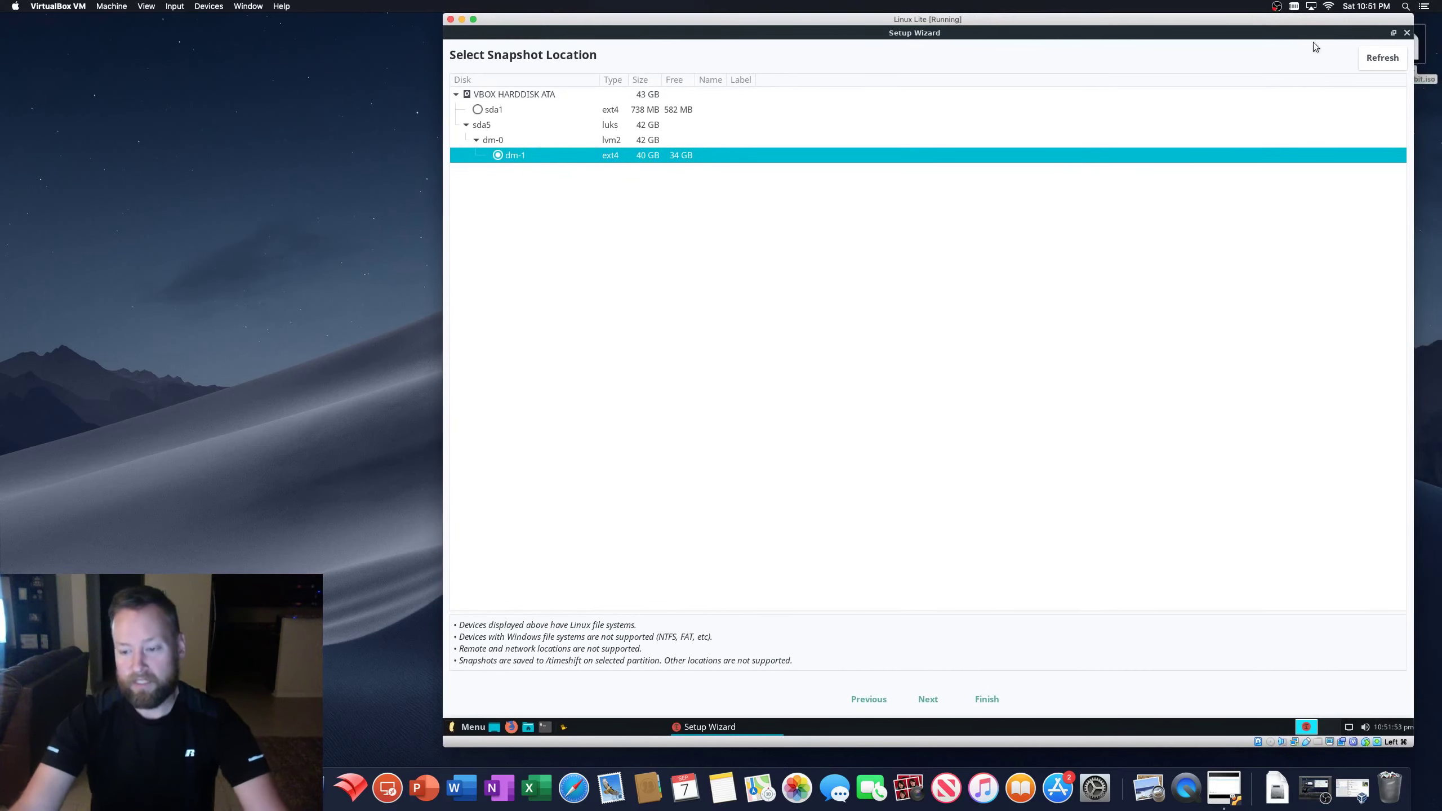
pyautogui.click(1393, 32)
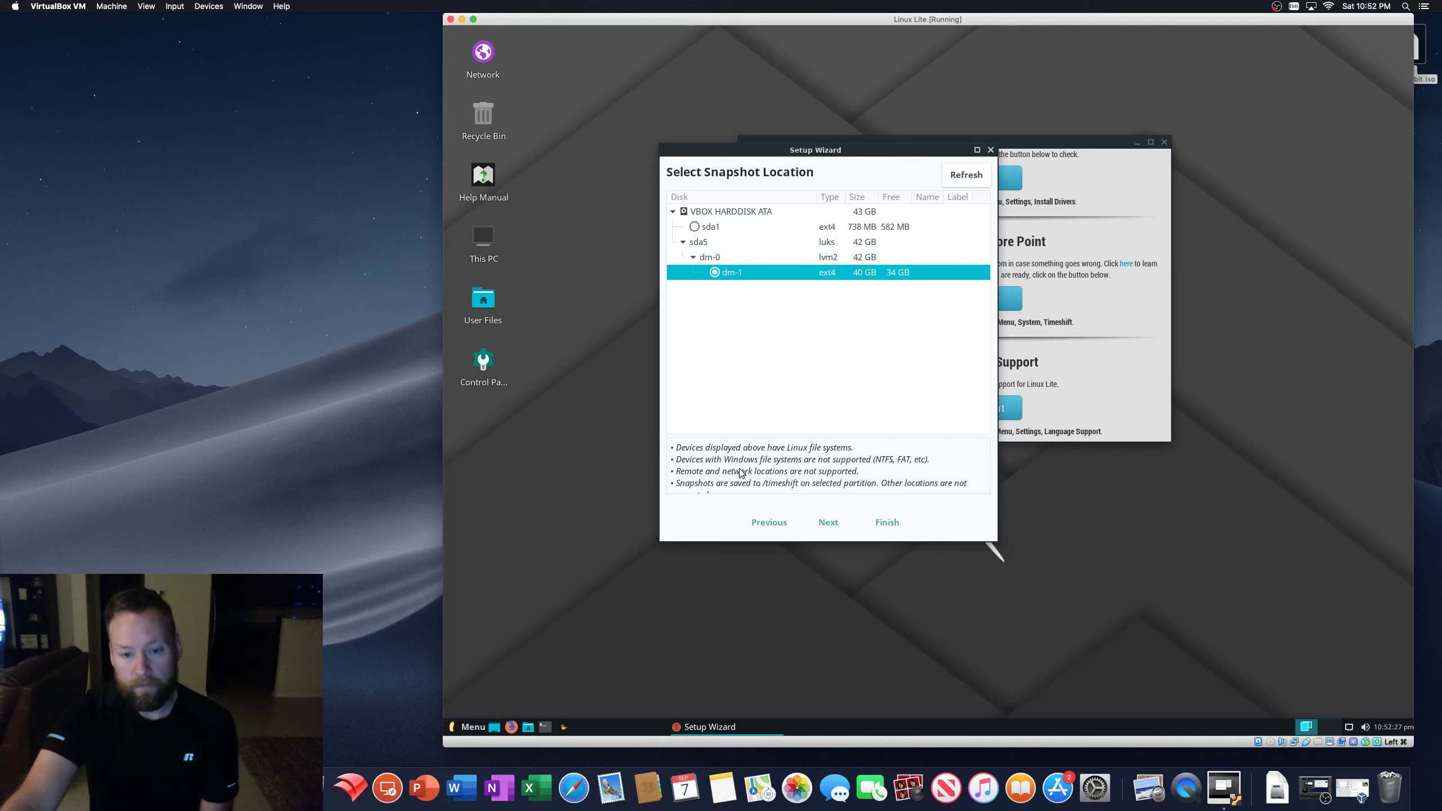
# - Advance the wizard from the dm-1 location to Select Snapshot Levels
pyautogui.click(826, 523)
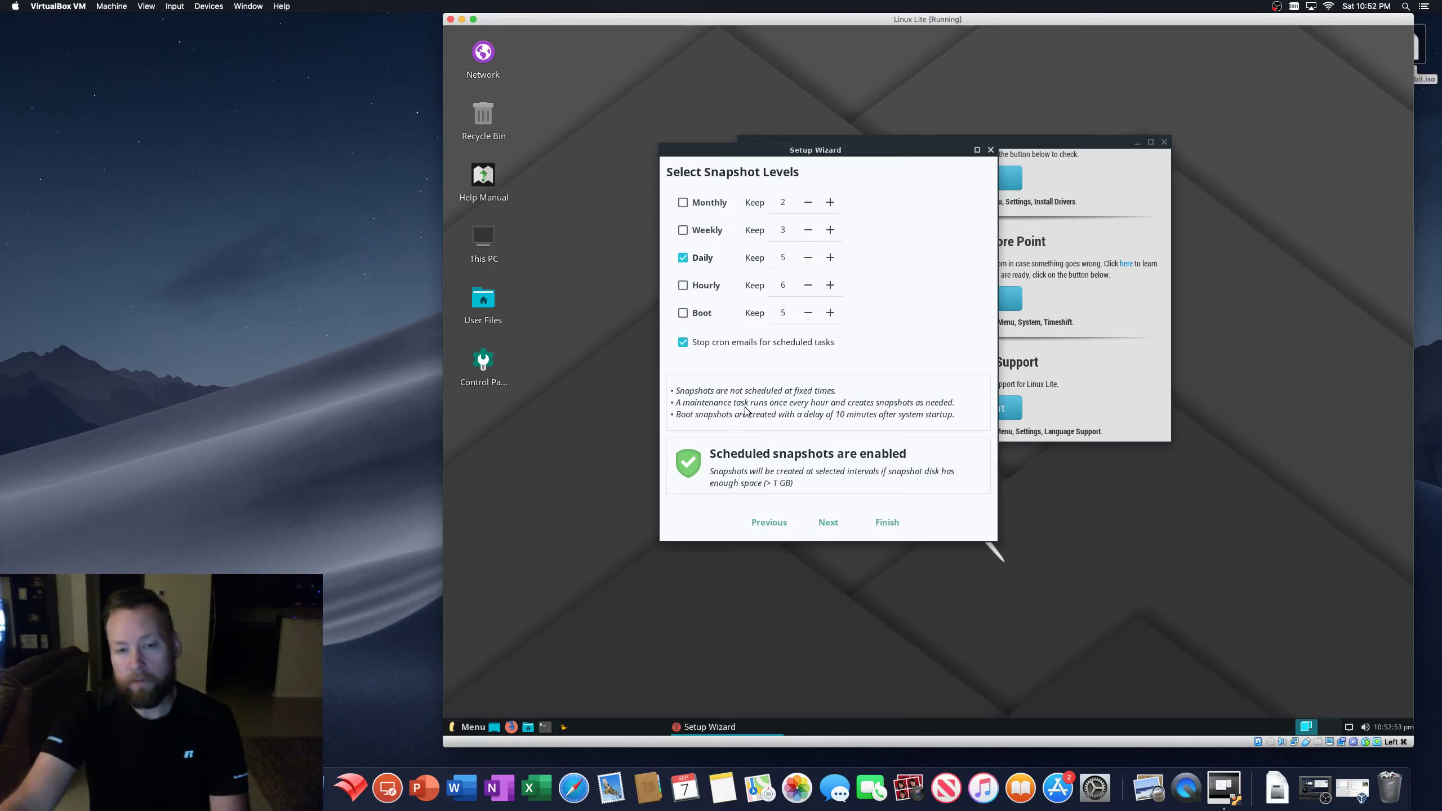
# - Set Timeshift to keep 7 daily snapshots
pyautogui.click(830, 257)
pyautogui.click(830, 257)
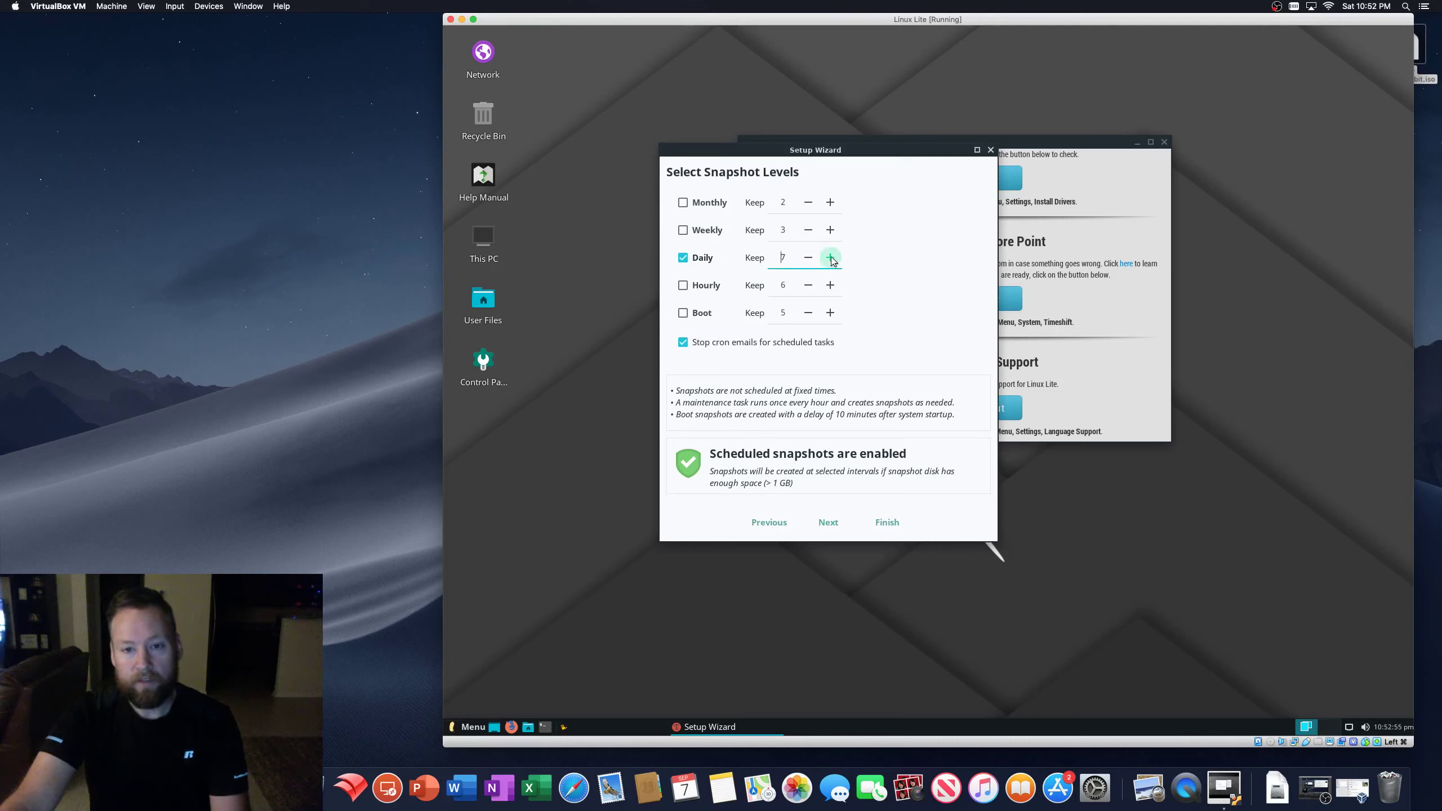
pyautogui.click(830, 257)
pyautogui.click(808, 257)
pyautogui.click(809, 258)
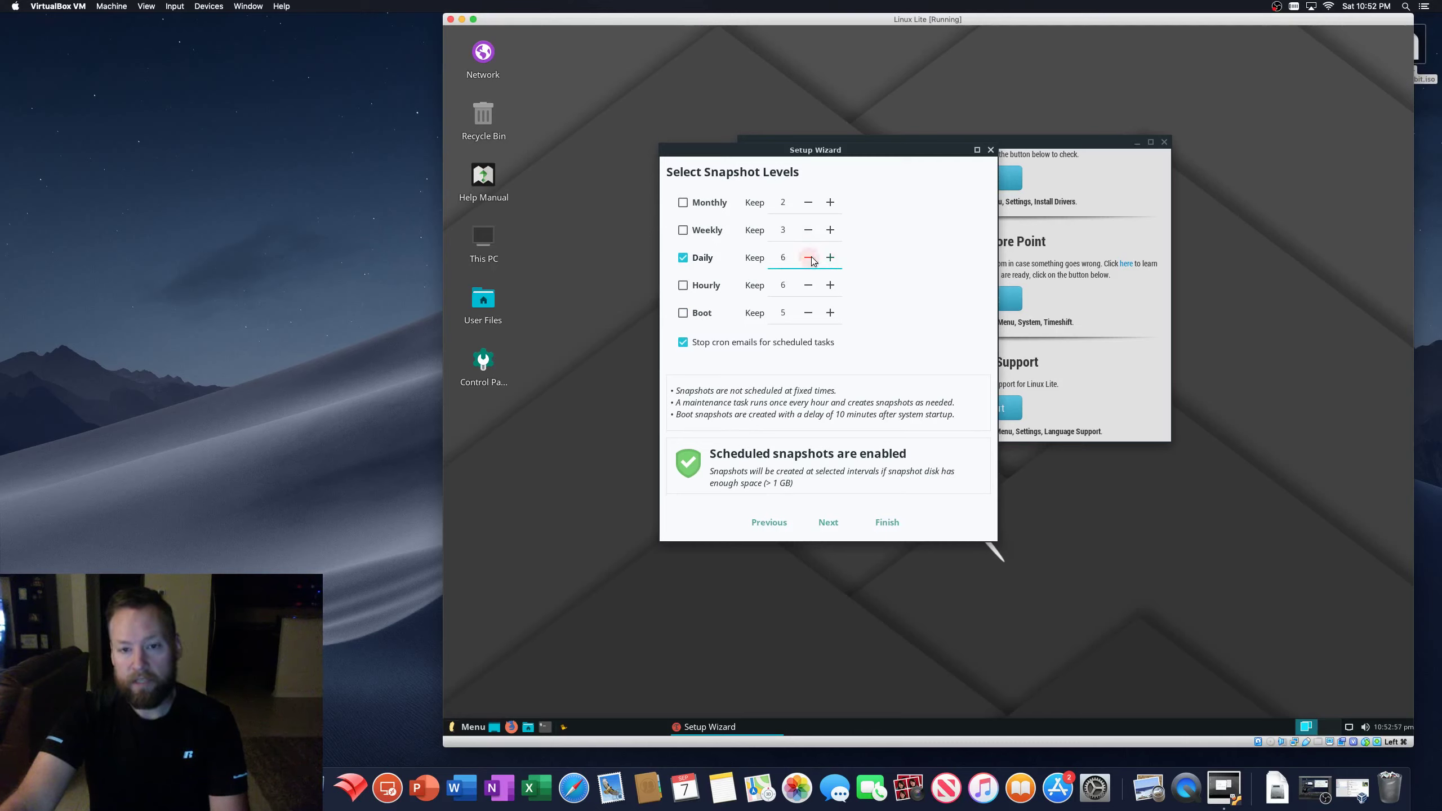
pyautogui.click(830, 257)
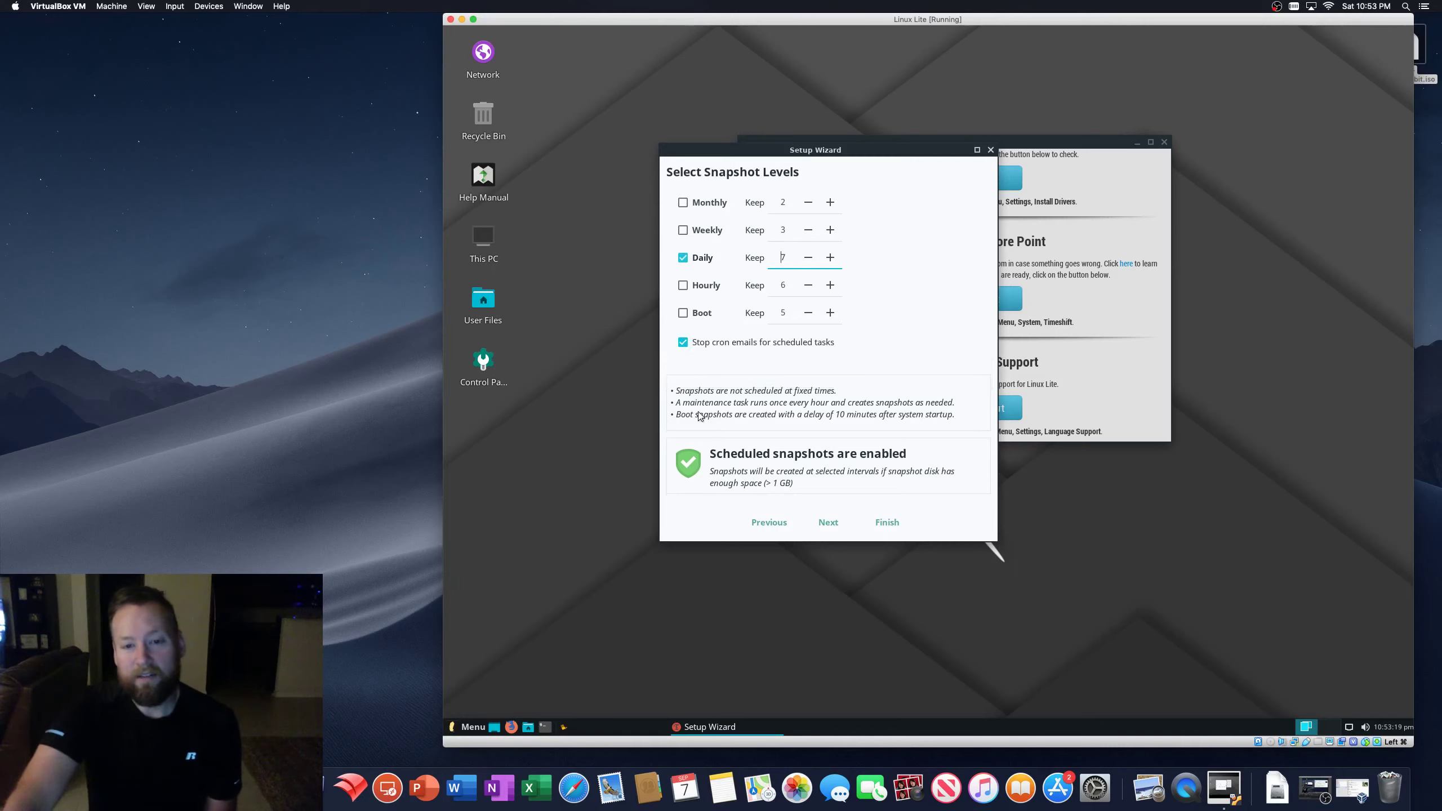
# - Leave Stop cron emails enabled and continue to the User Home Directories page
pyautogui.click(683, 342)
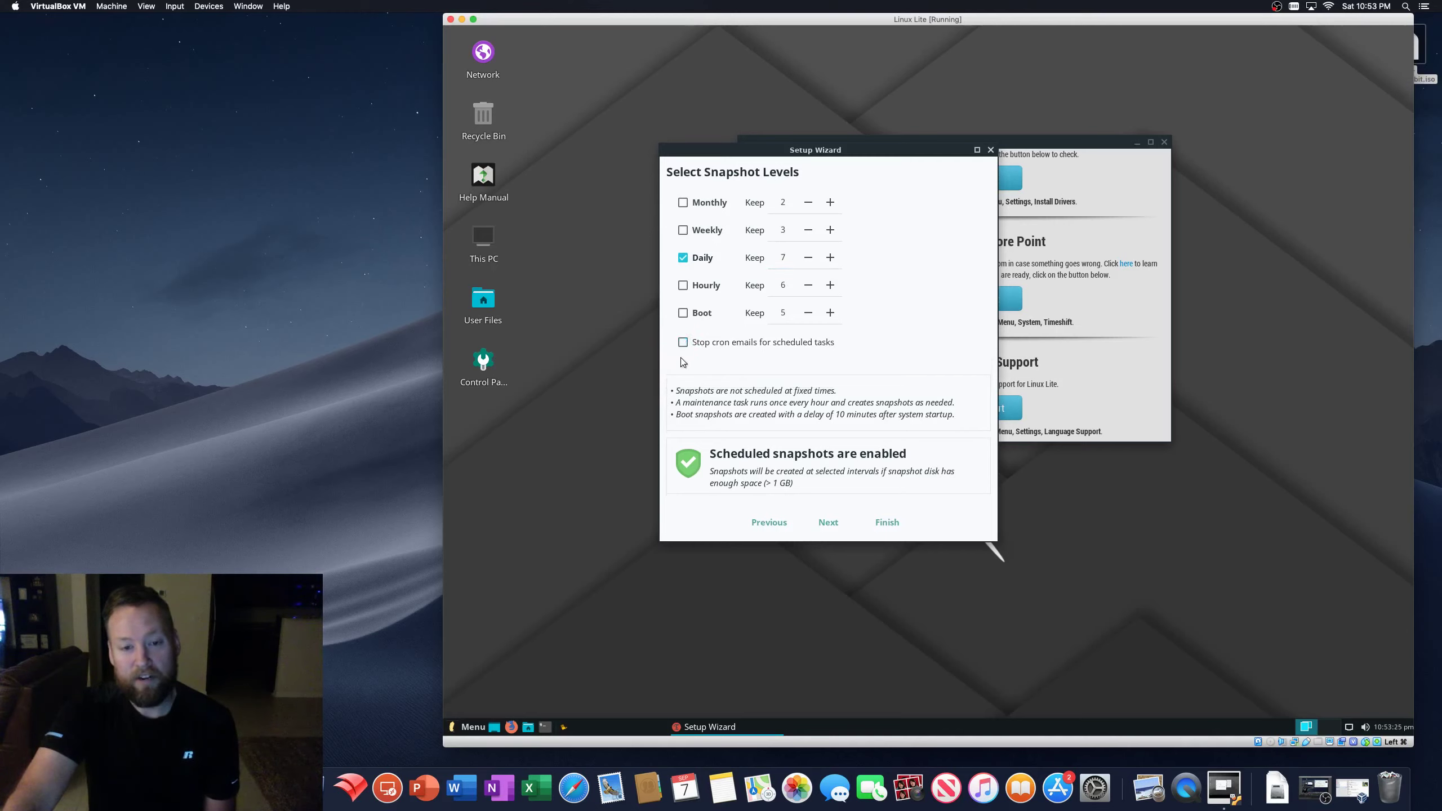
pyautogui.click(683, 342)
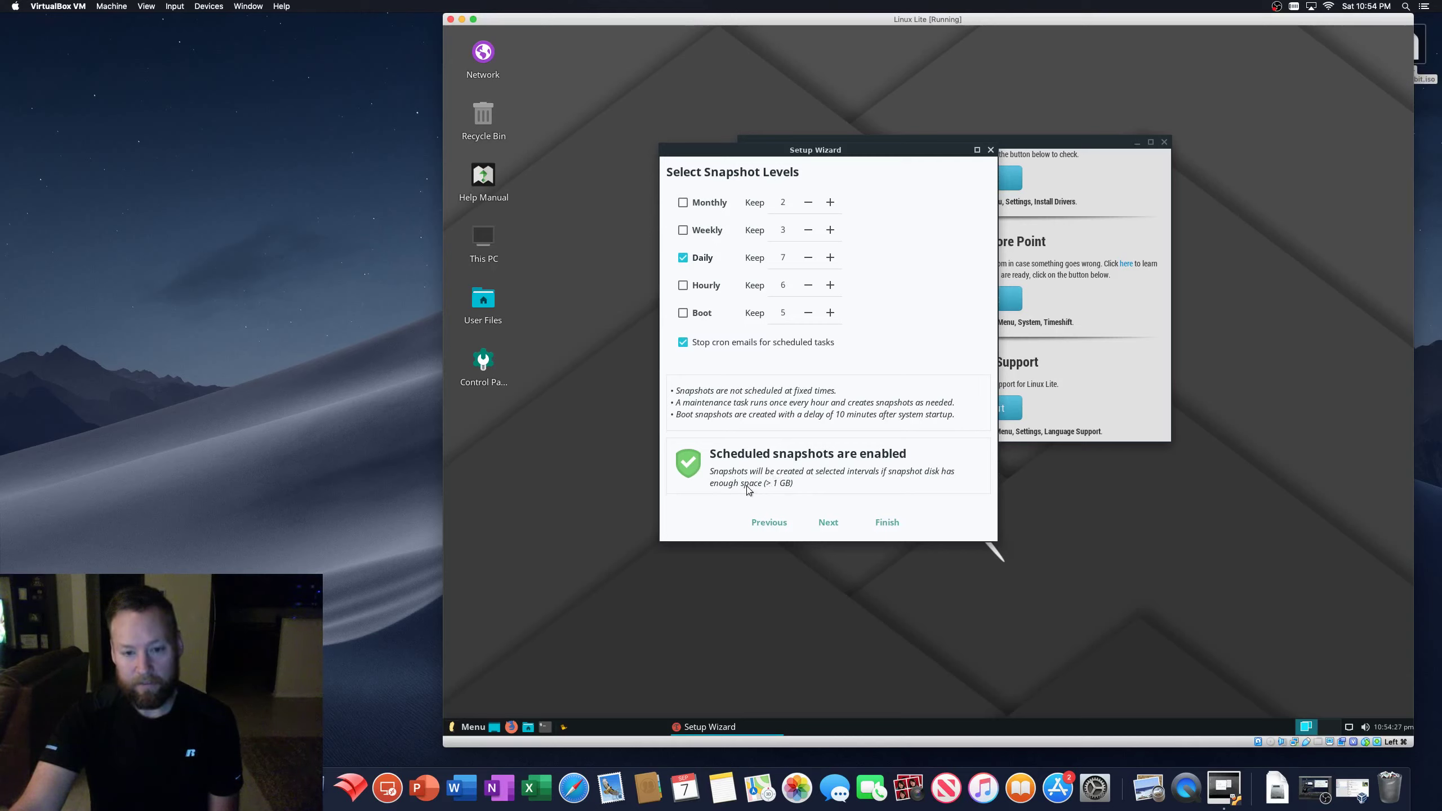
pyautogui.click(826, 521)
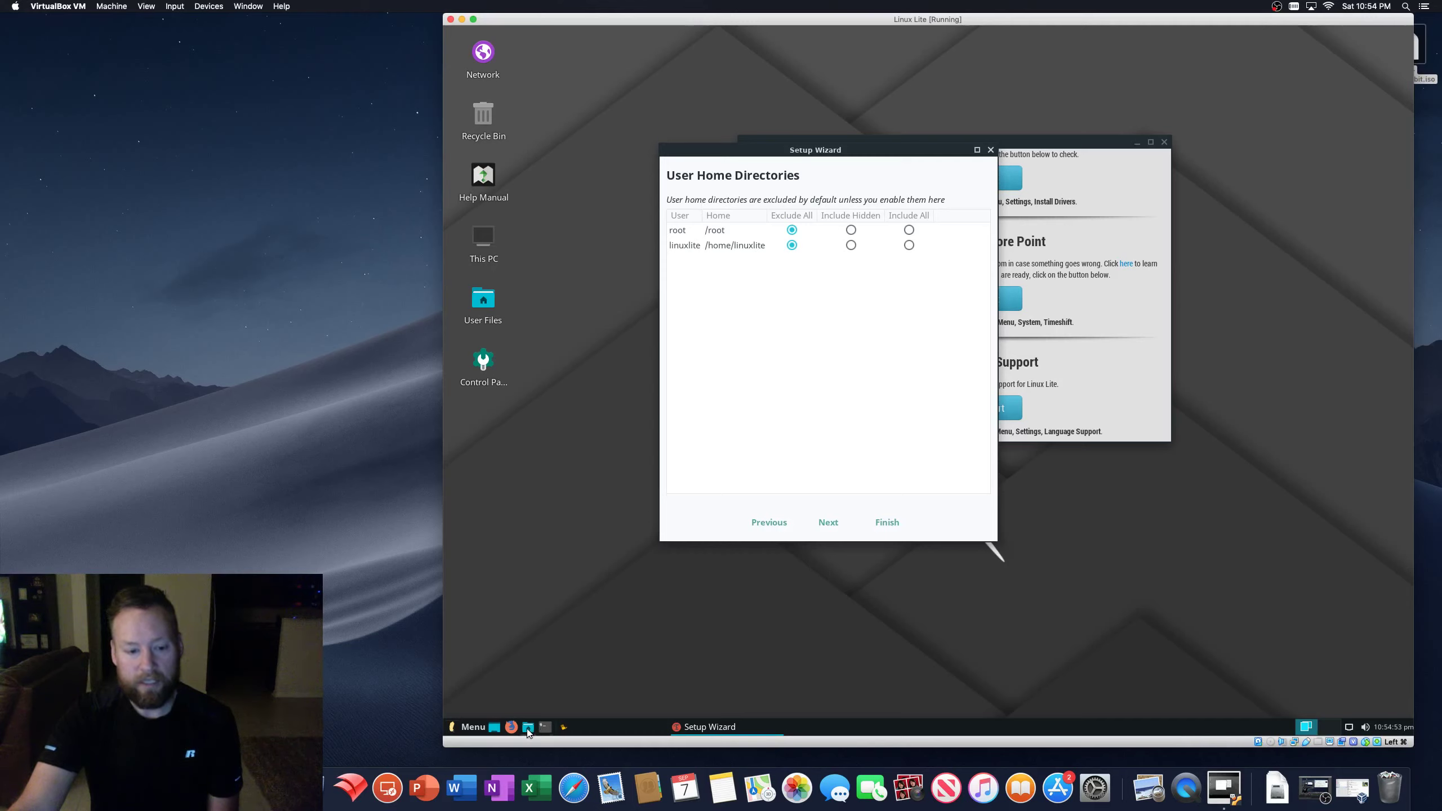
pyautogui.click(527, 726)
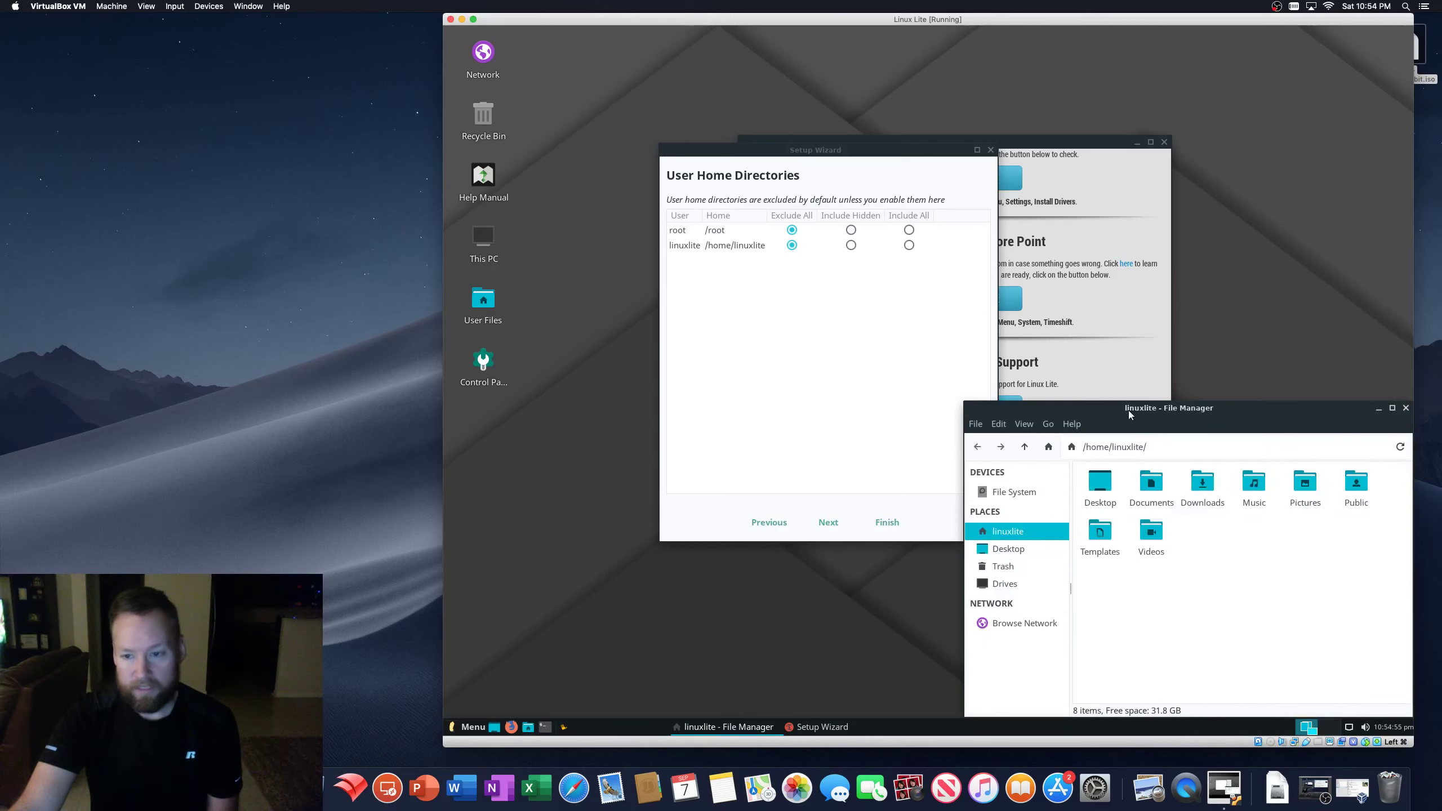
pyautogui.moveTo(1129, 410); pyautogui.dragTo(931, 300)
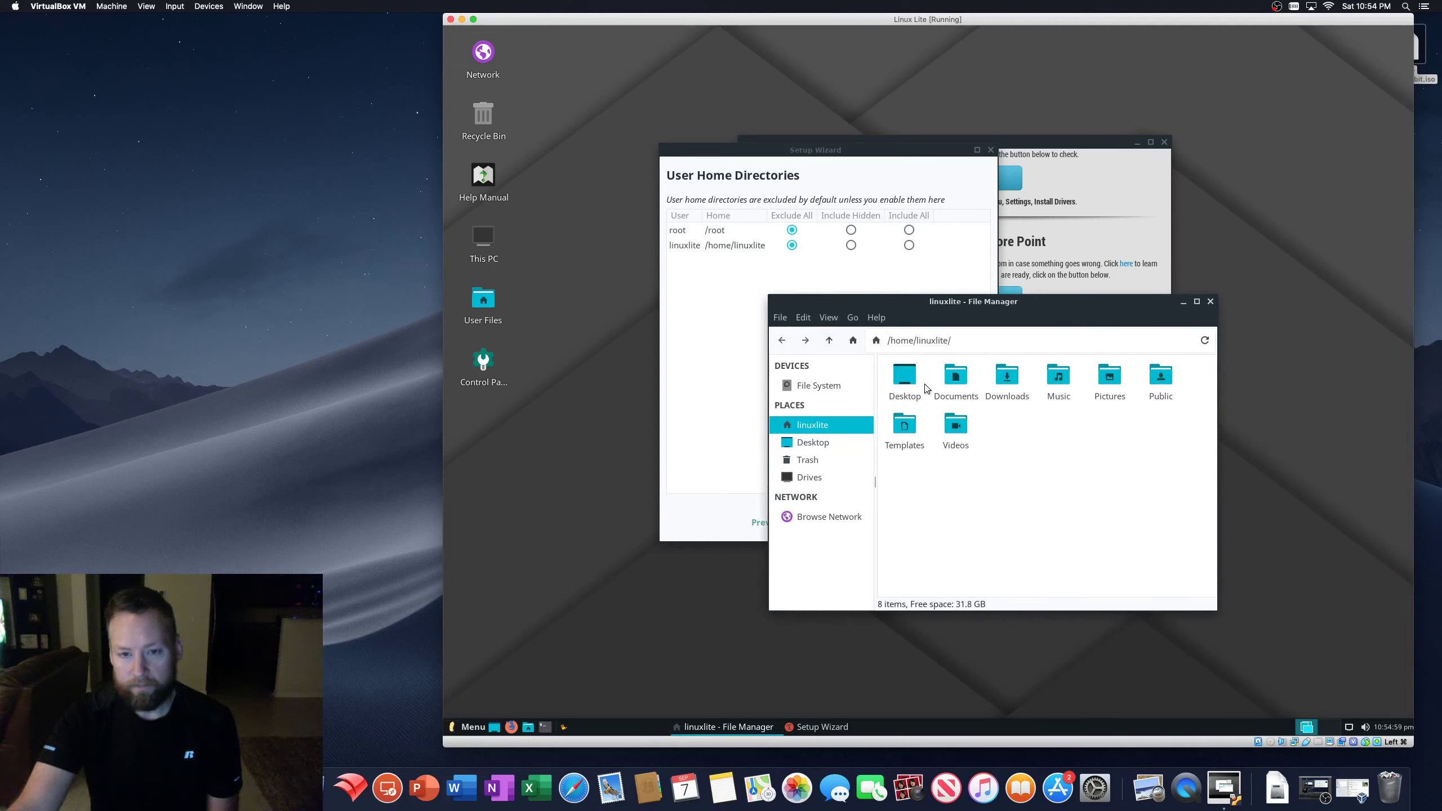
pyautogui.doubleClick(955, 376)
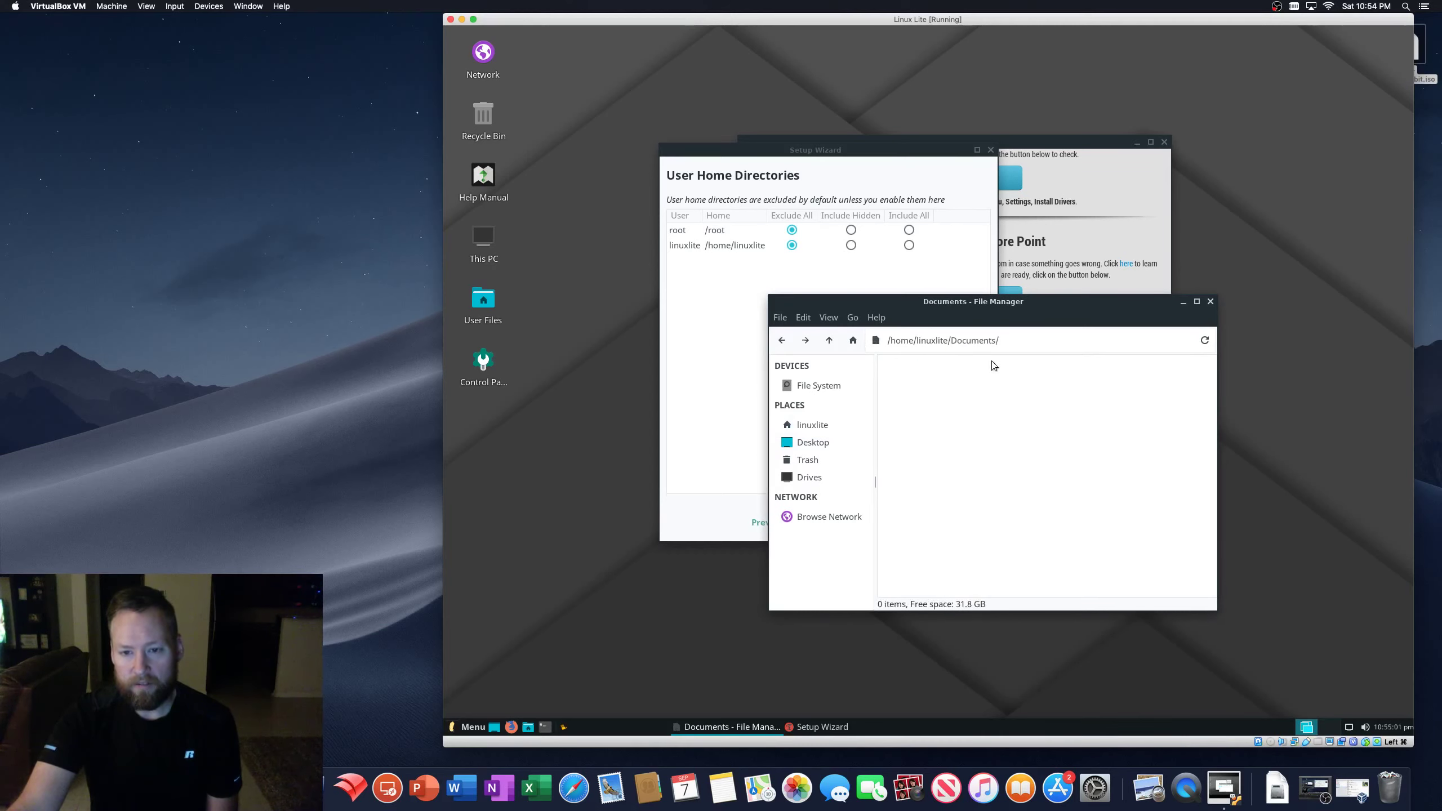
pyautogui.moveTo(906, 305); pyautogui.dragTo(986, 331)
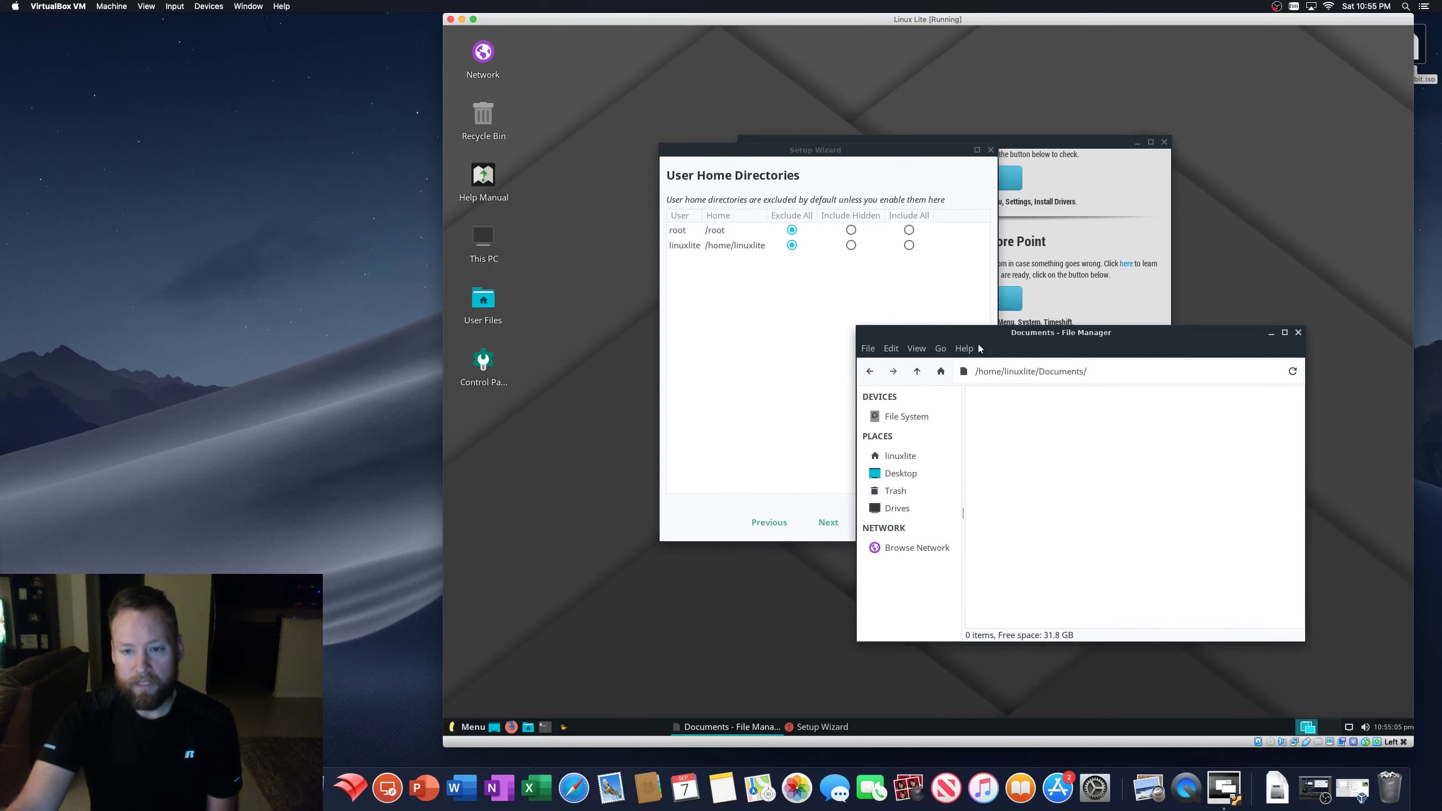
pyautogui.moveTo(1181, 330); pyautogui.dragTo(1221, 355)
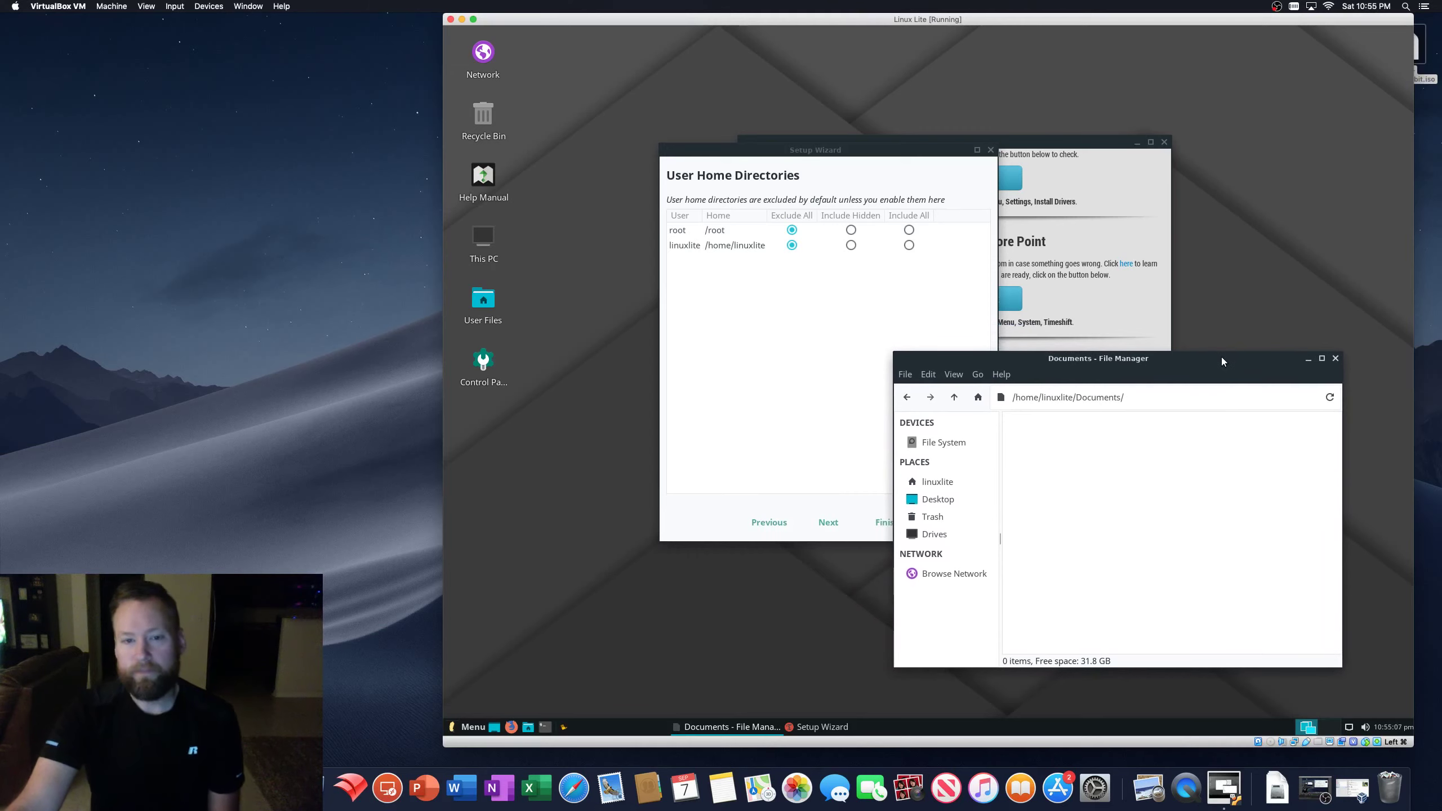
pyautogui.click(1335, 358)
pyautogui.moveTo(870, 160); pyautogui.dragTo(959, 216)
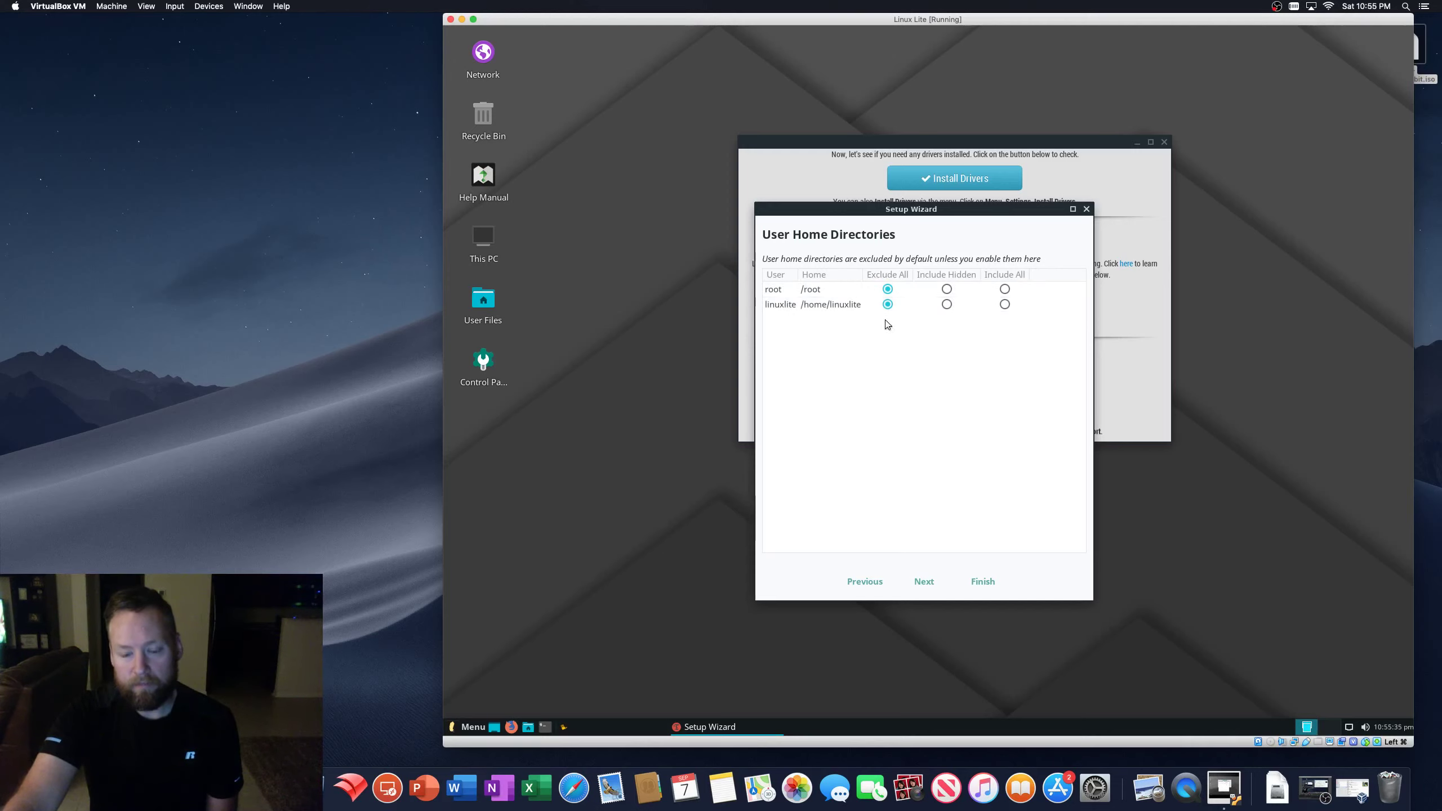
# - Set /home/linuxlite to Include All while keeping /root at Exclude All
pyautogui.click(1004, 305)
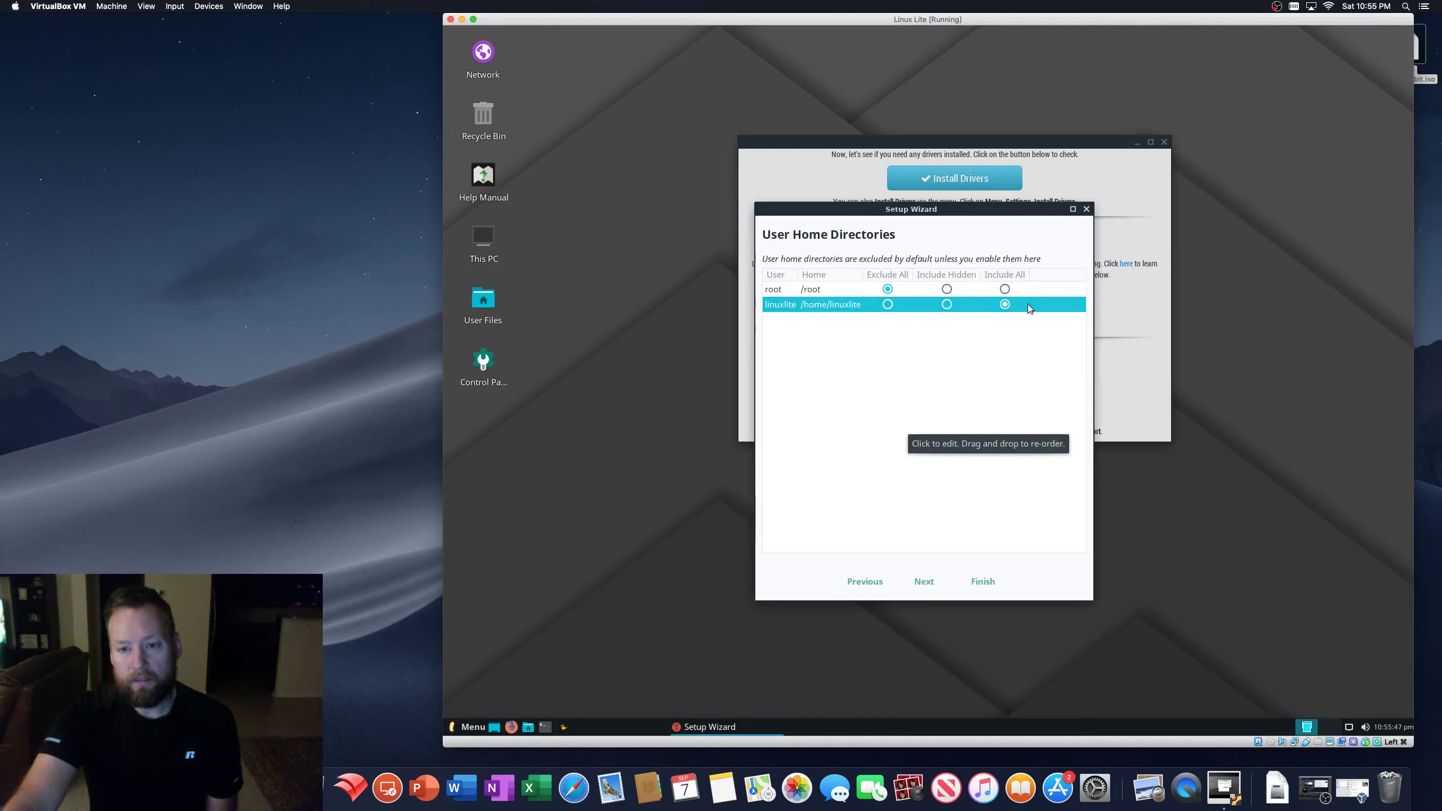
pyautogui.click(1005, 304)
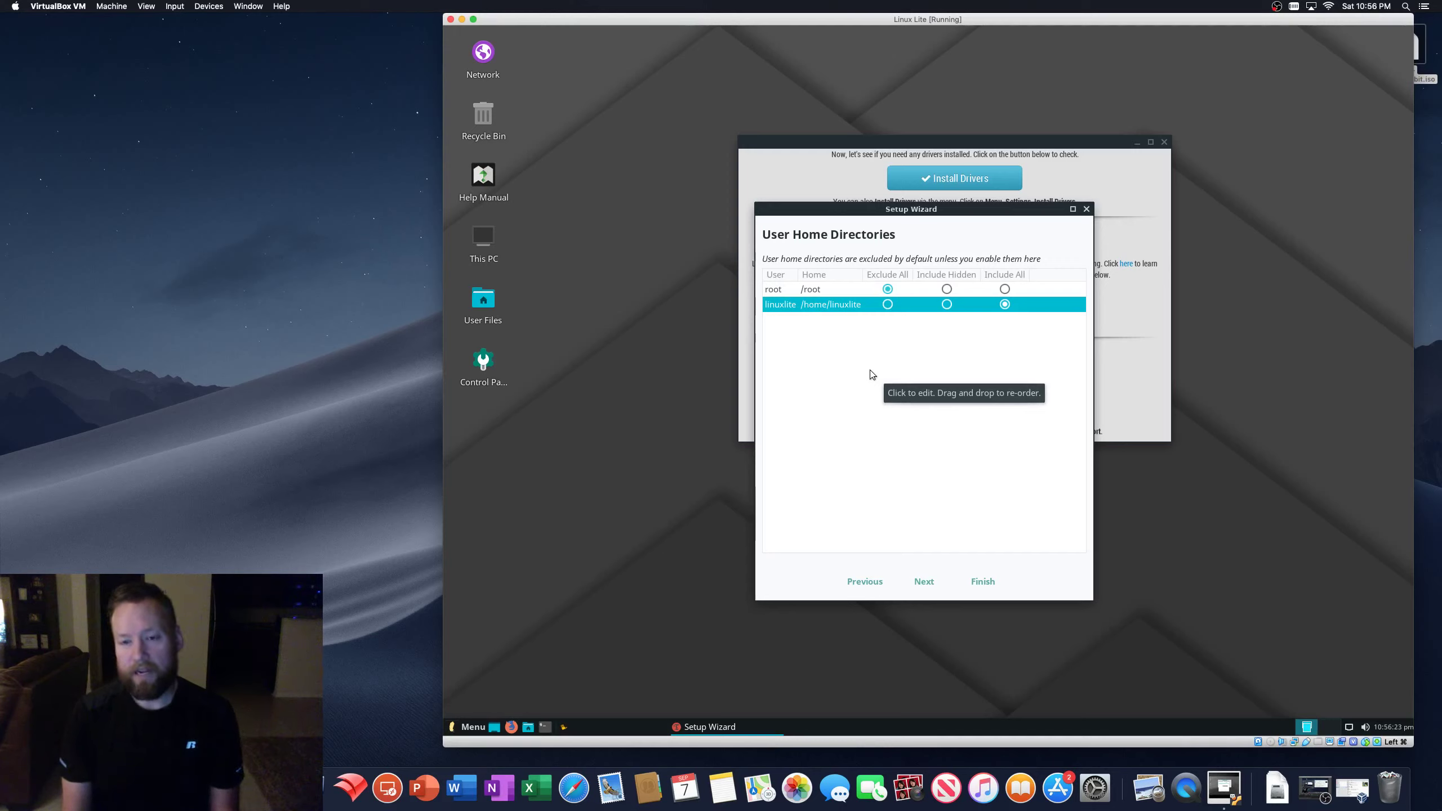
pyautogui.click(1005, 289)
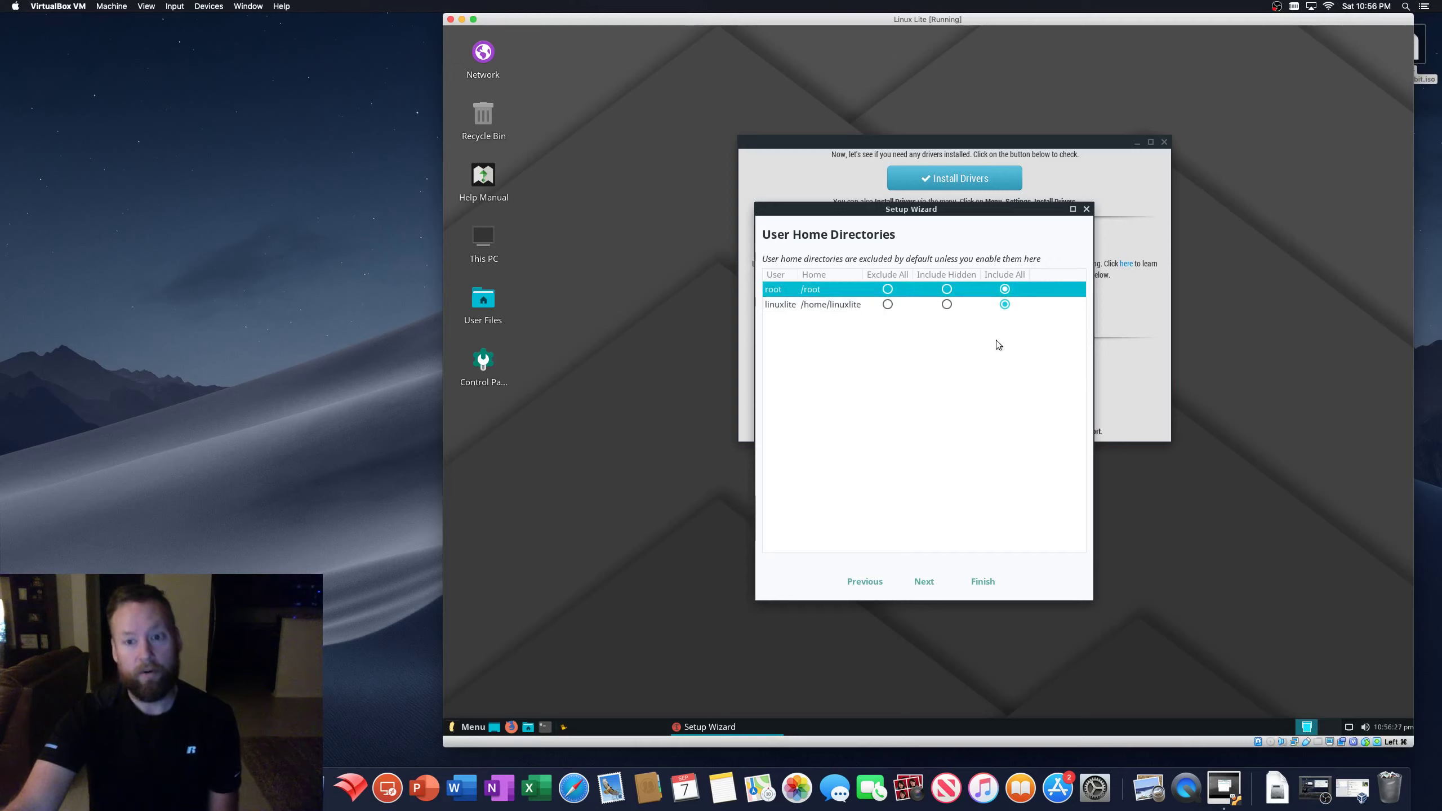
pyautogui.click(888, 289)
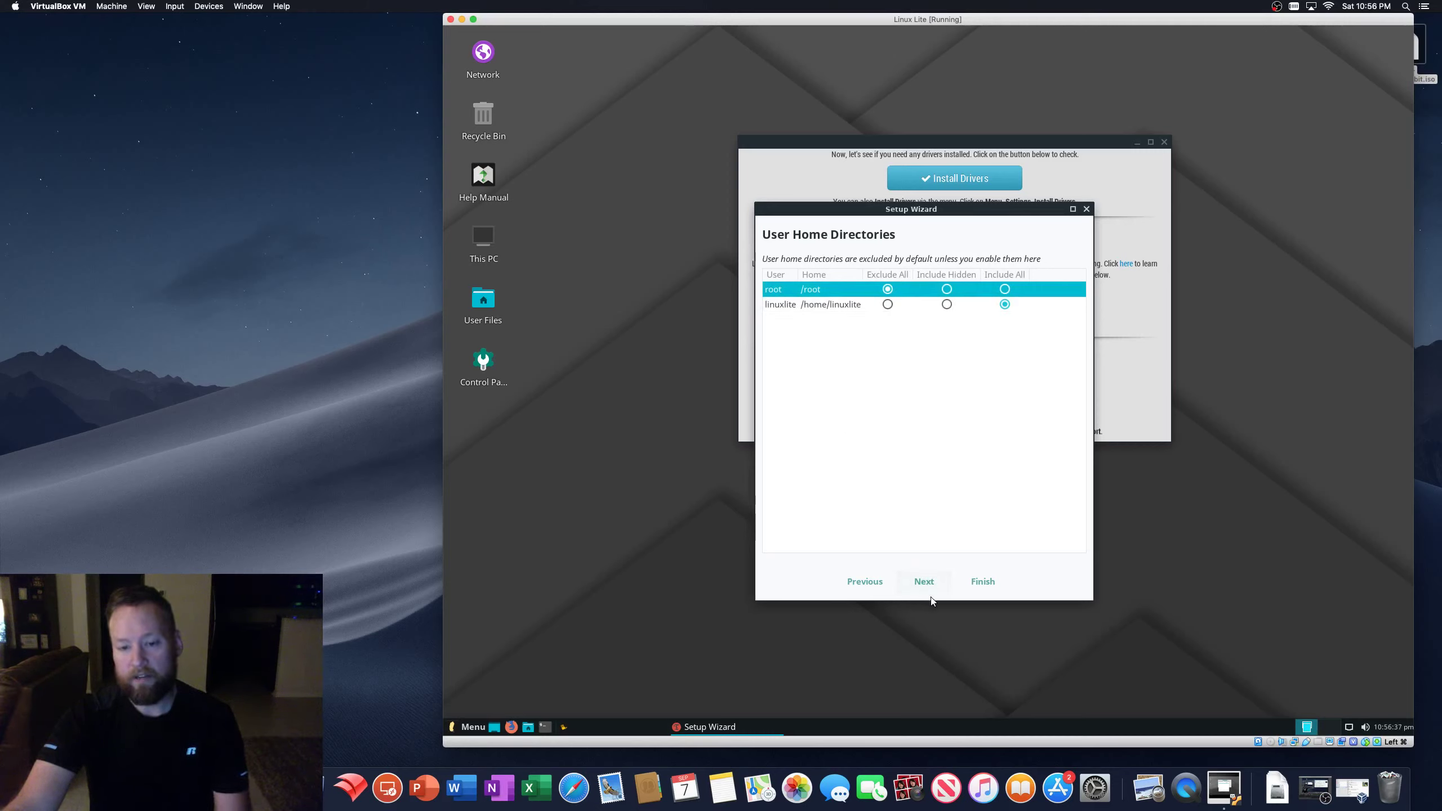
# - Advance to the Setup Complete page and finish the Timeshift wizard
pyautogui.click(924, 581)
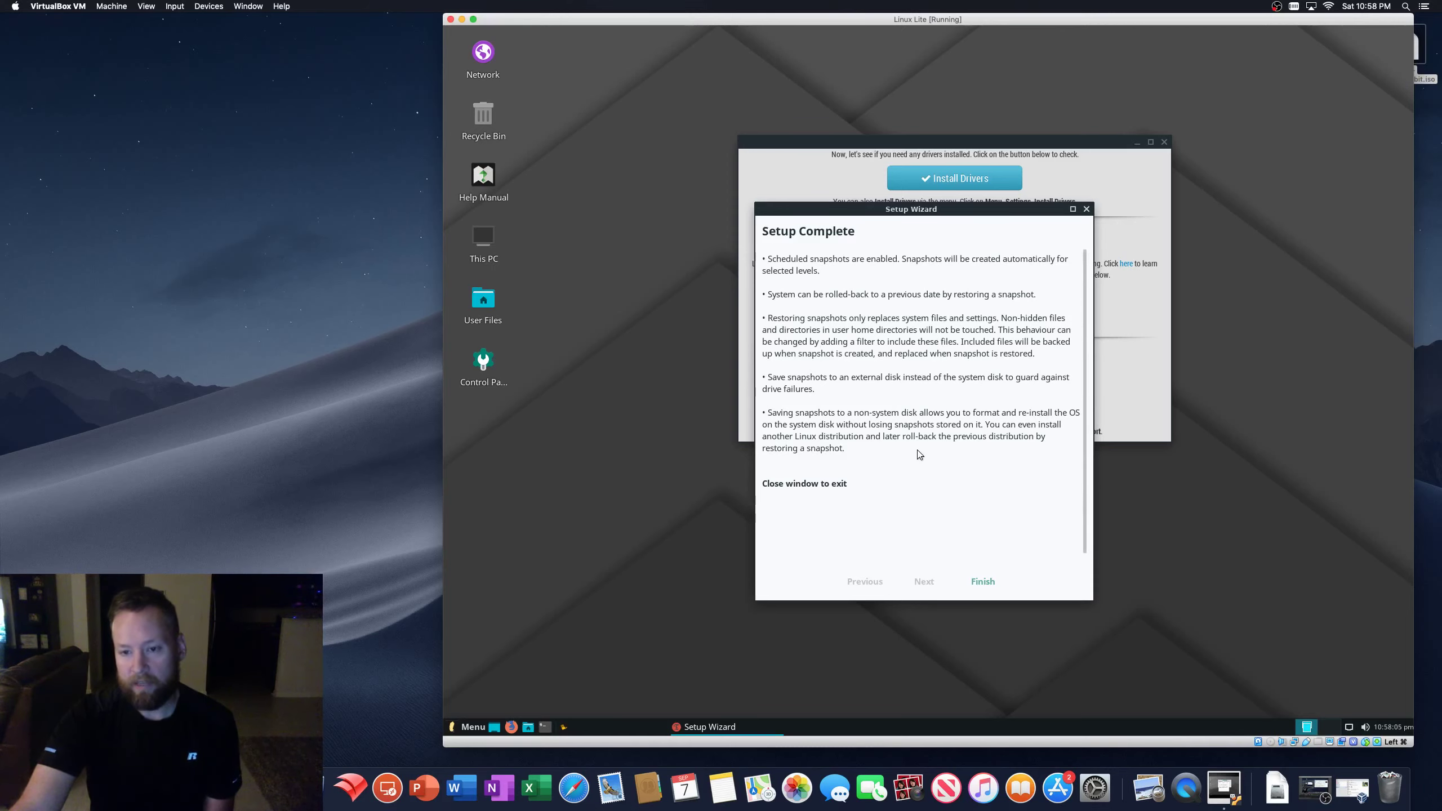
pyautogui.click(983, 582)
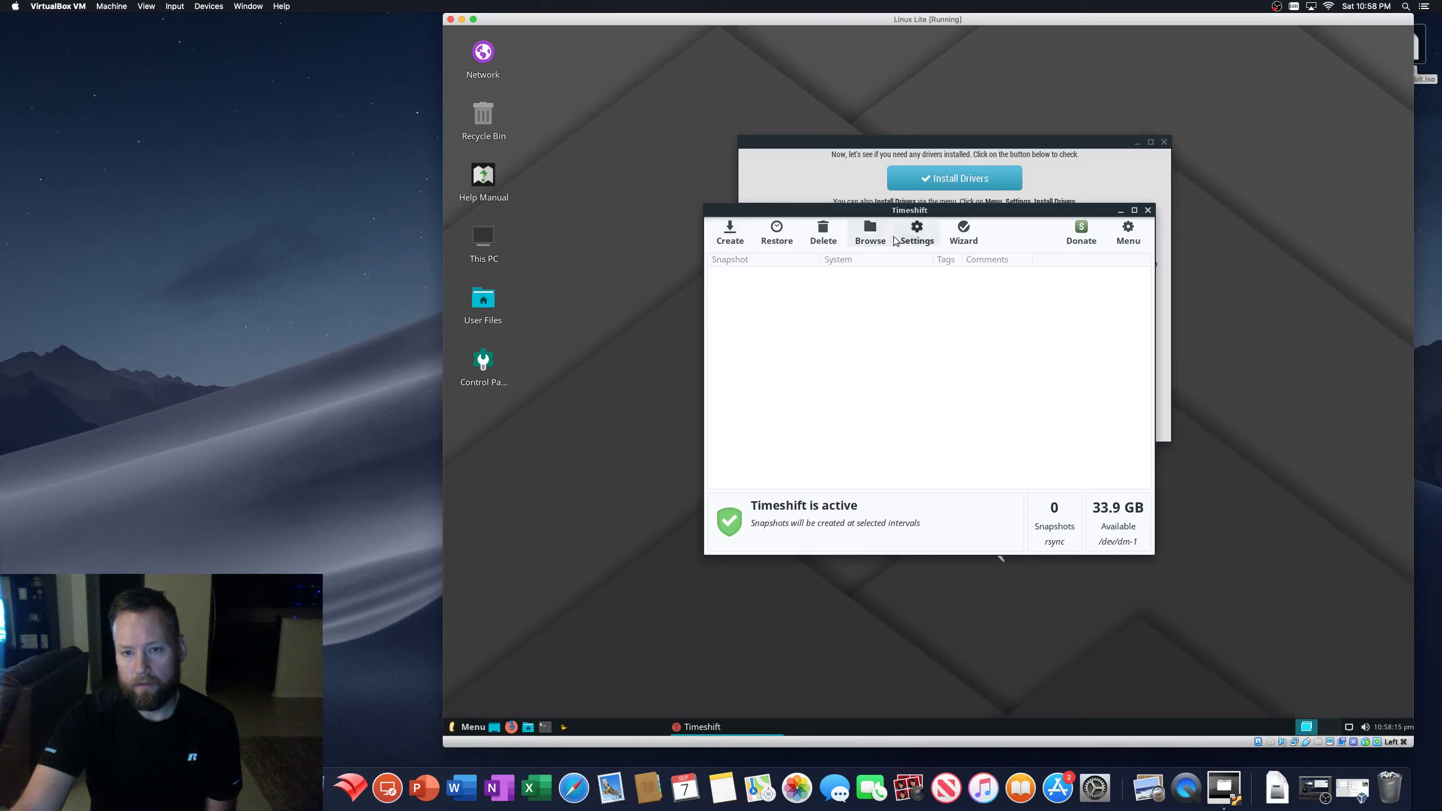
# - Open Timeshift Settings and review the Type, Location, Schedule, Users and Filters tabs
pyautogui.click(917, 232)
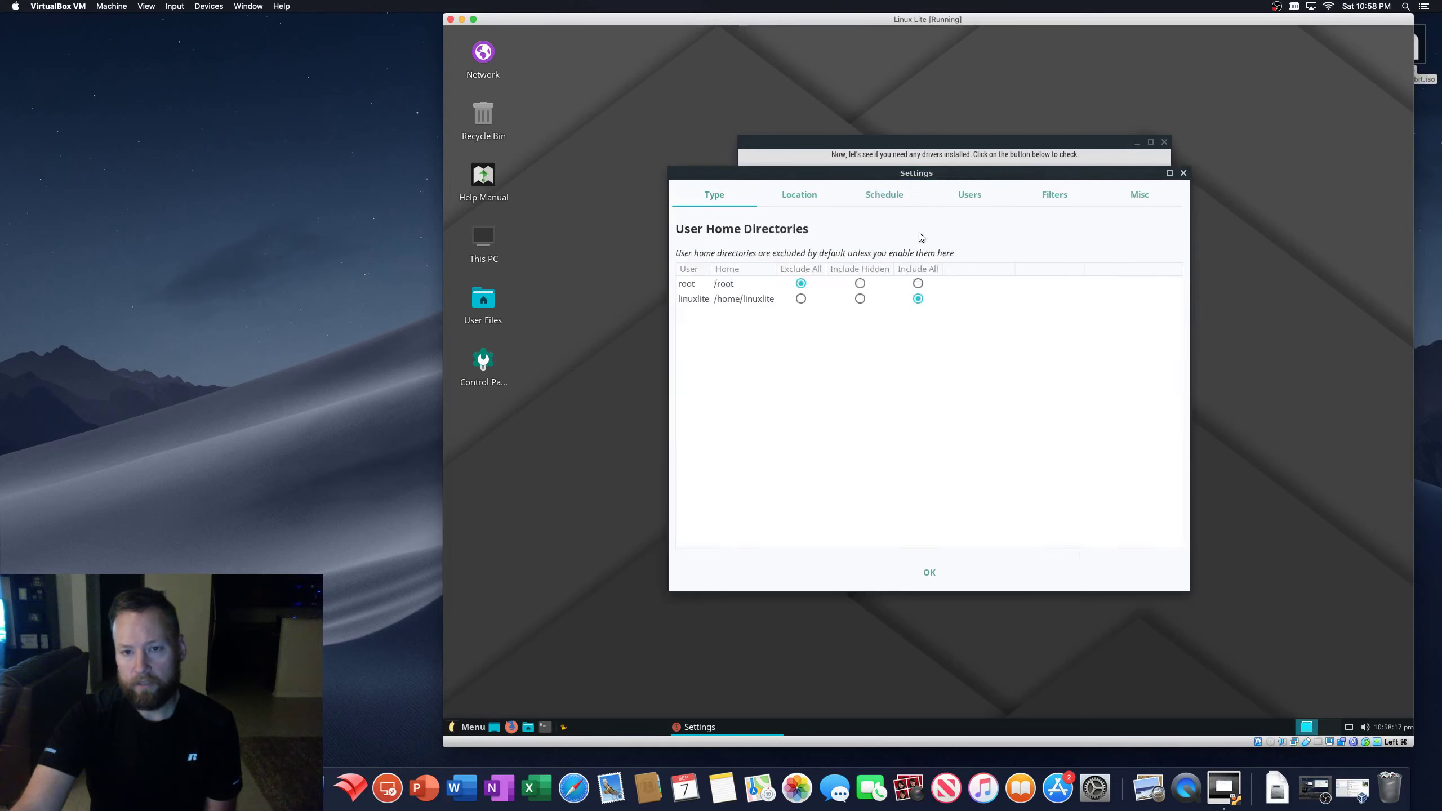
pyautogui.click(803, 194)
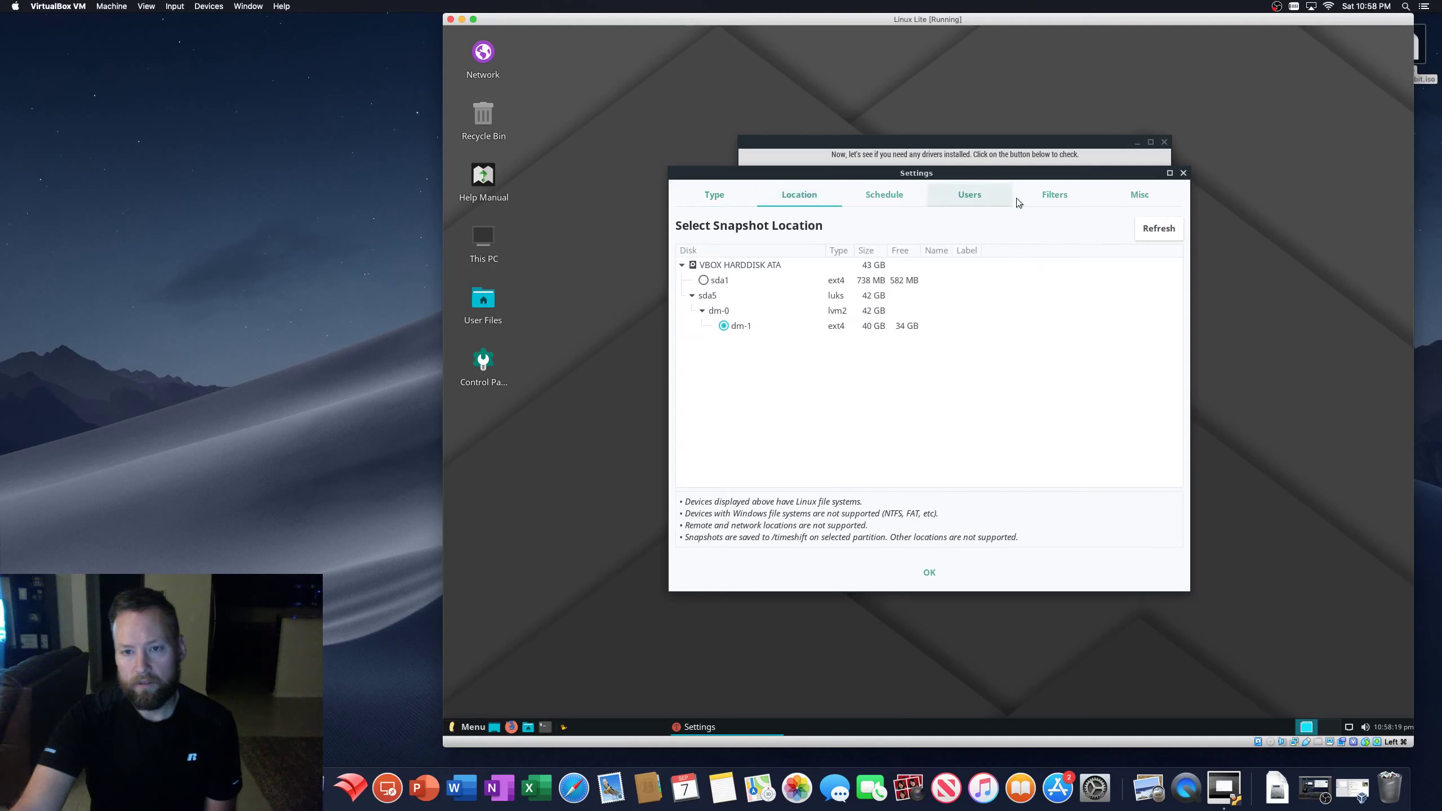
pyautogui.click(1050, 193)
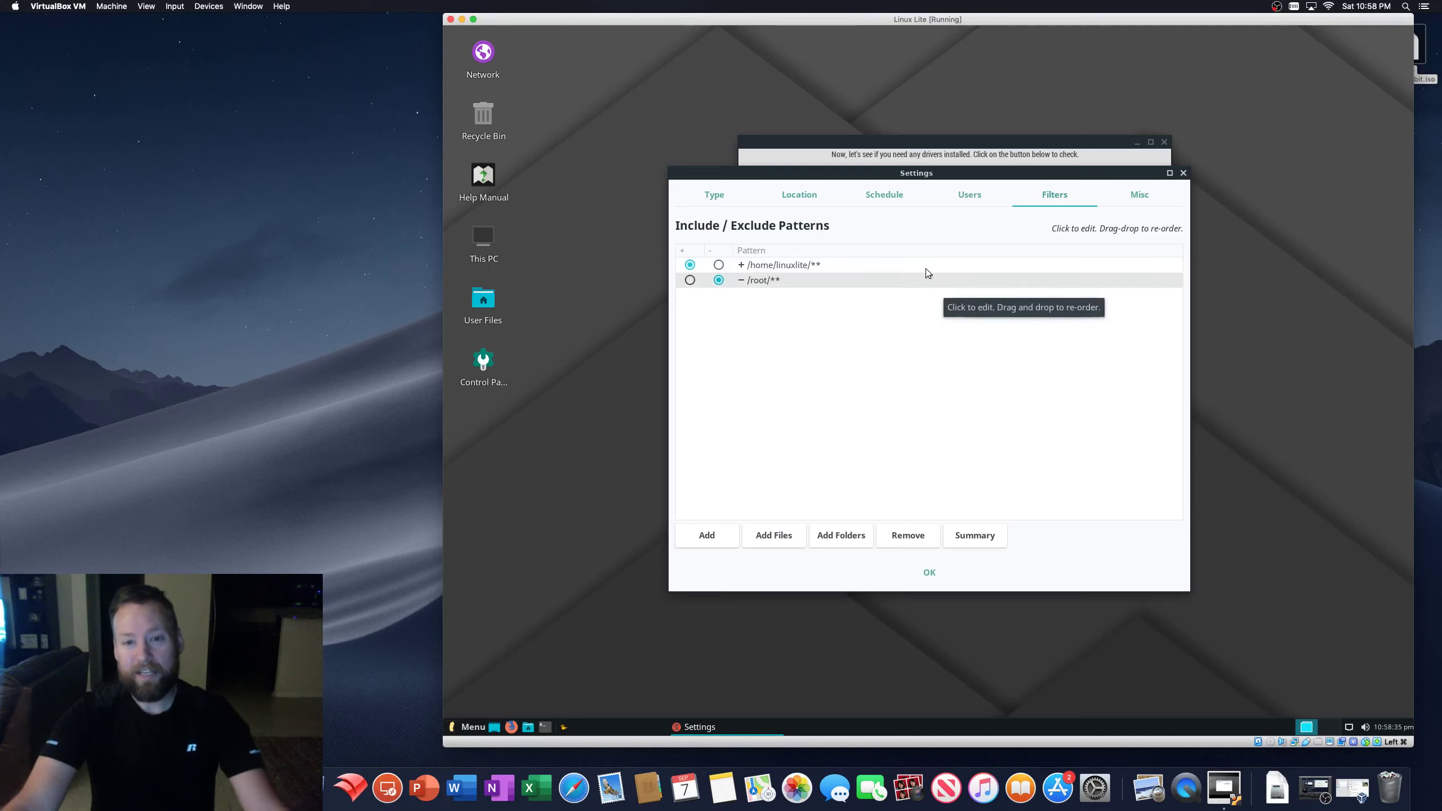
pyautogui.moveTo(863, 177); pyautogui.dragTo(865, 186)
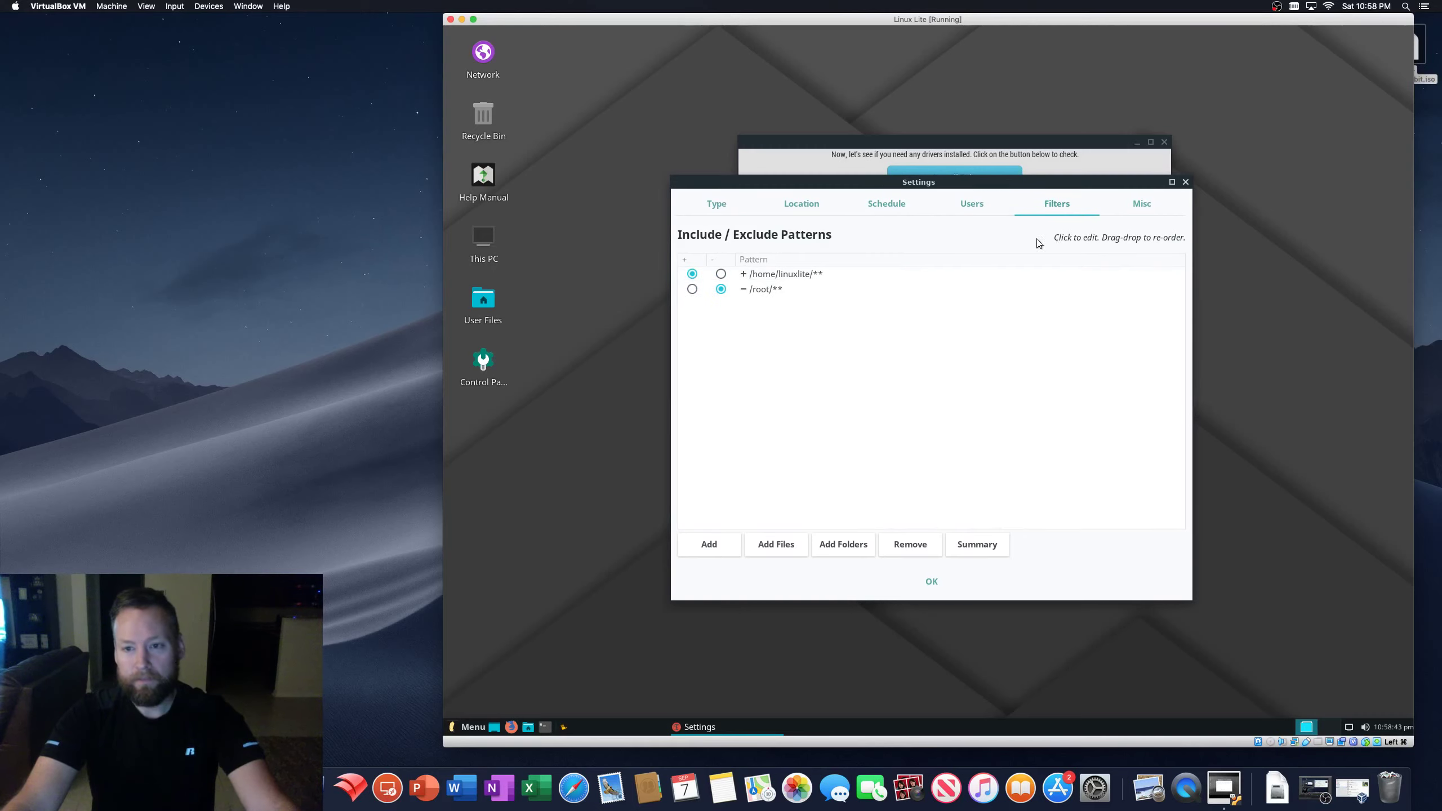
pyautogui.click(967, 203)
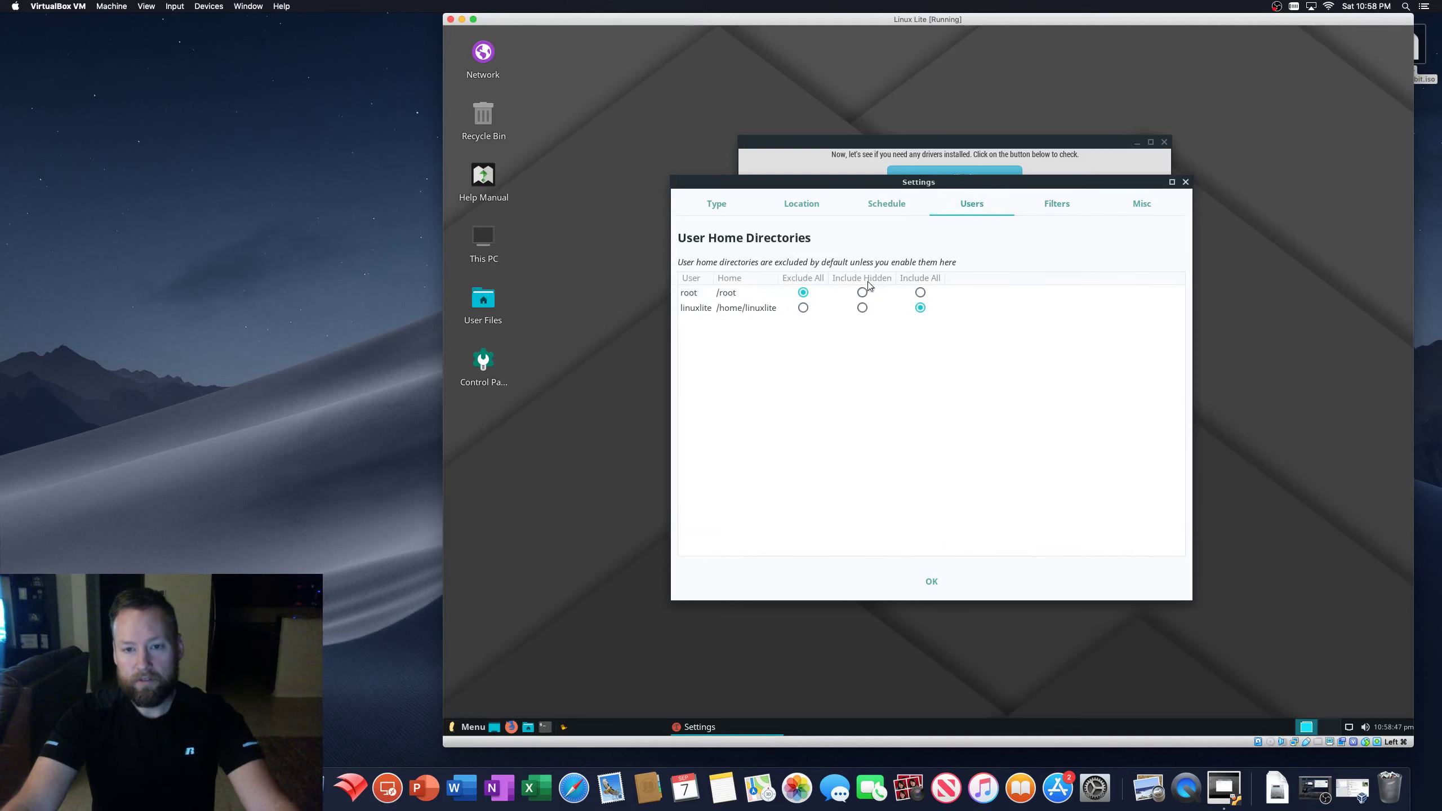
pyautogui.click(877, 209)
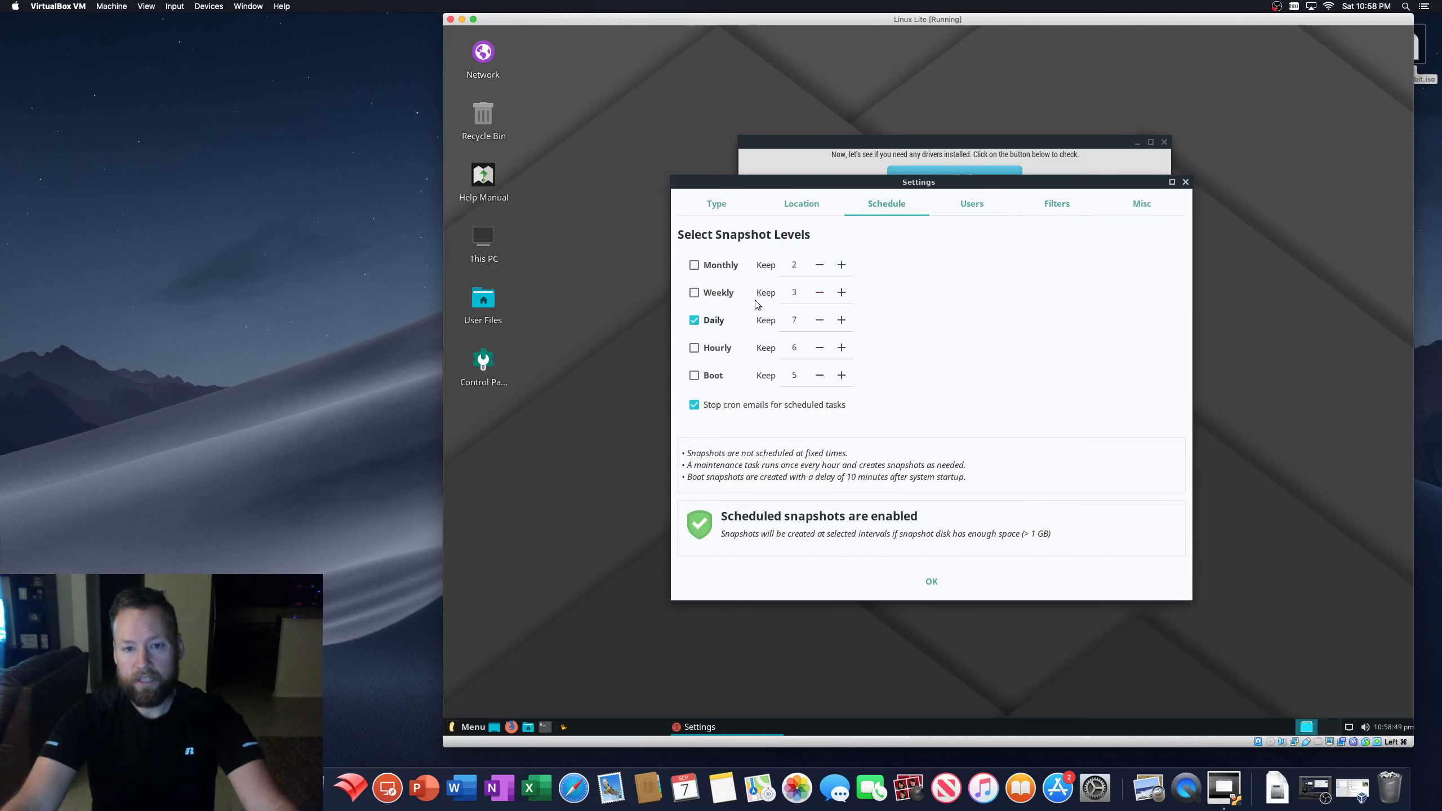
pyautogui.click(796, 208)
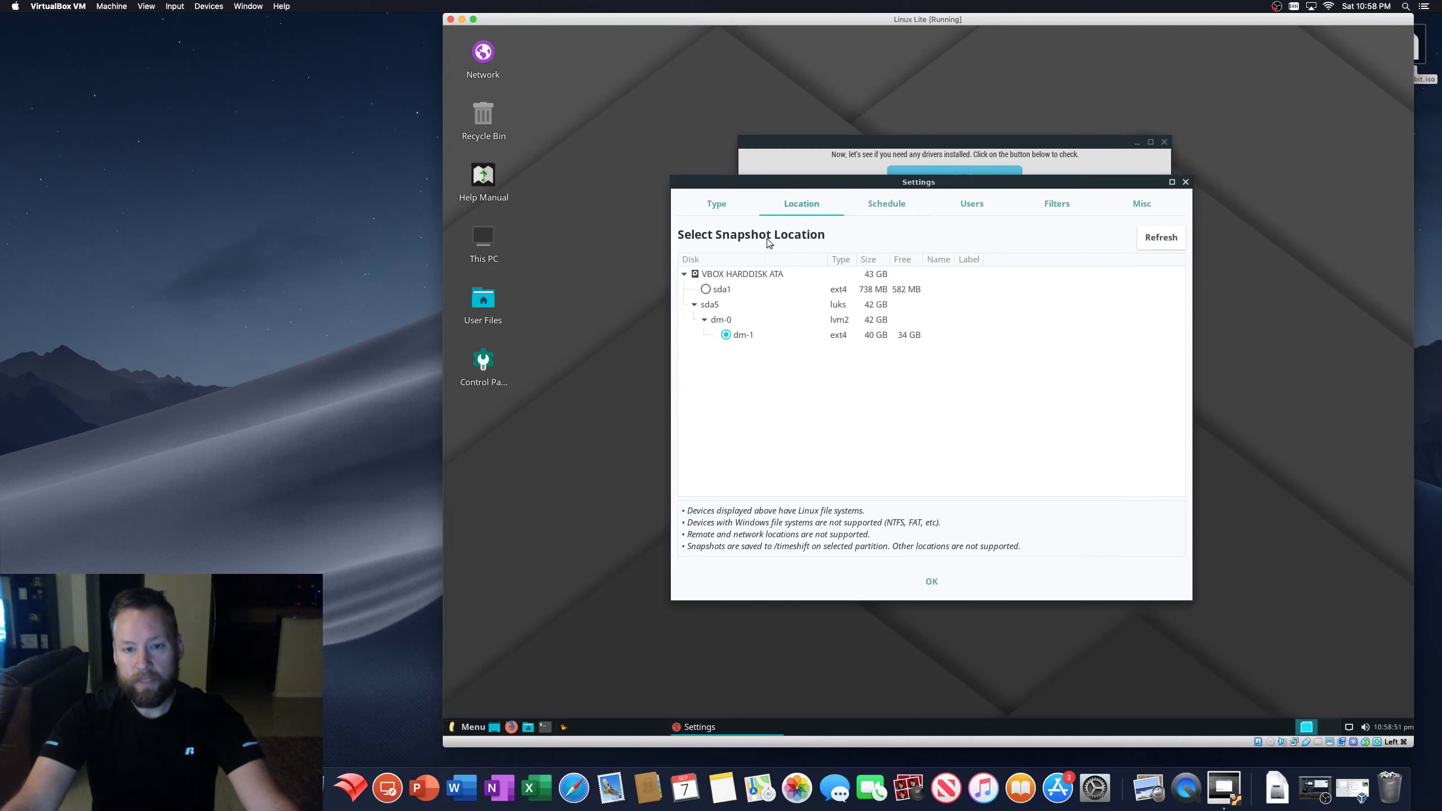
pyautogui.click(718, 208)
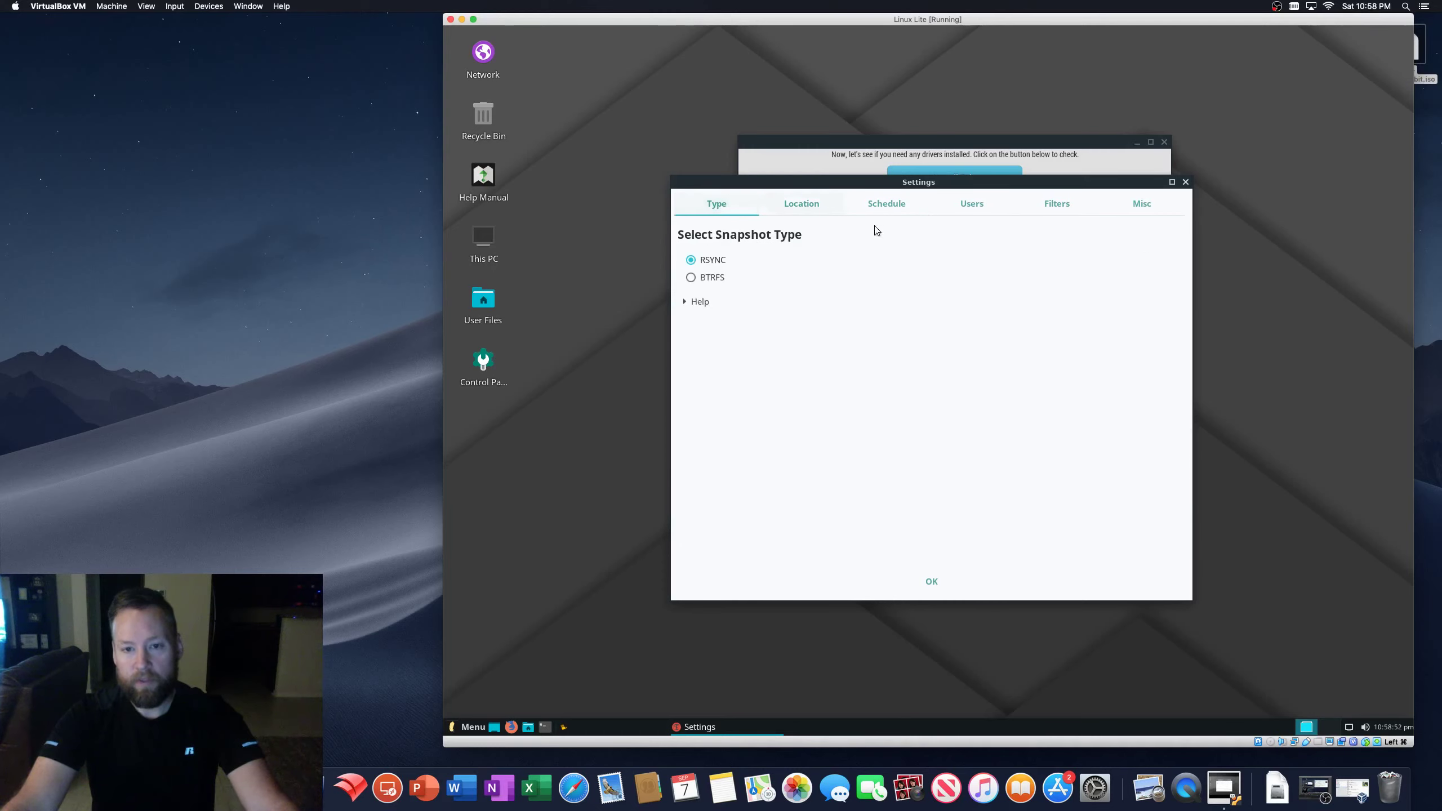
pyautogui.click(1053, 209)
pyautogui.click(1153, 204)
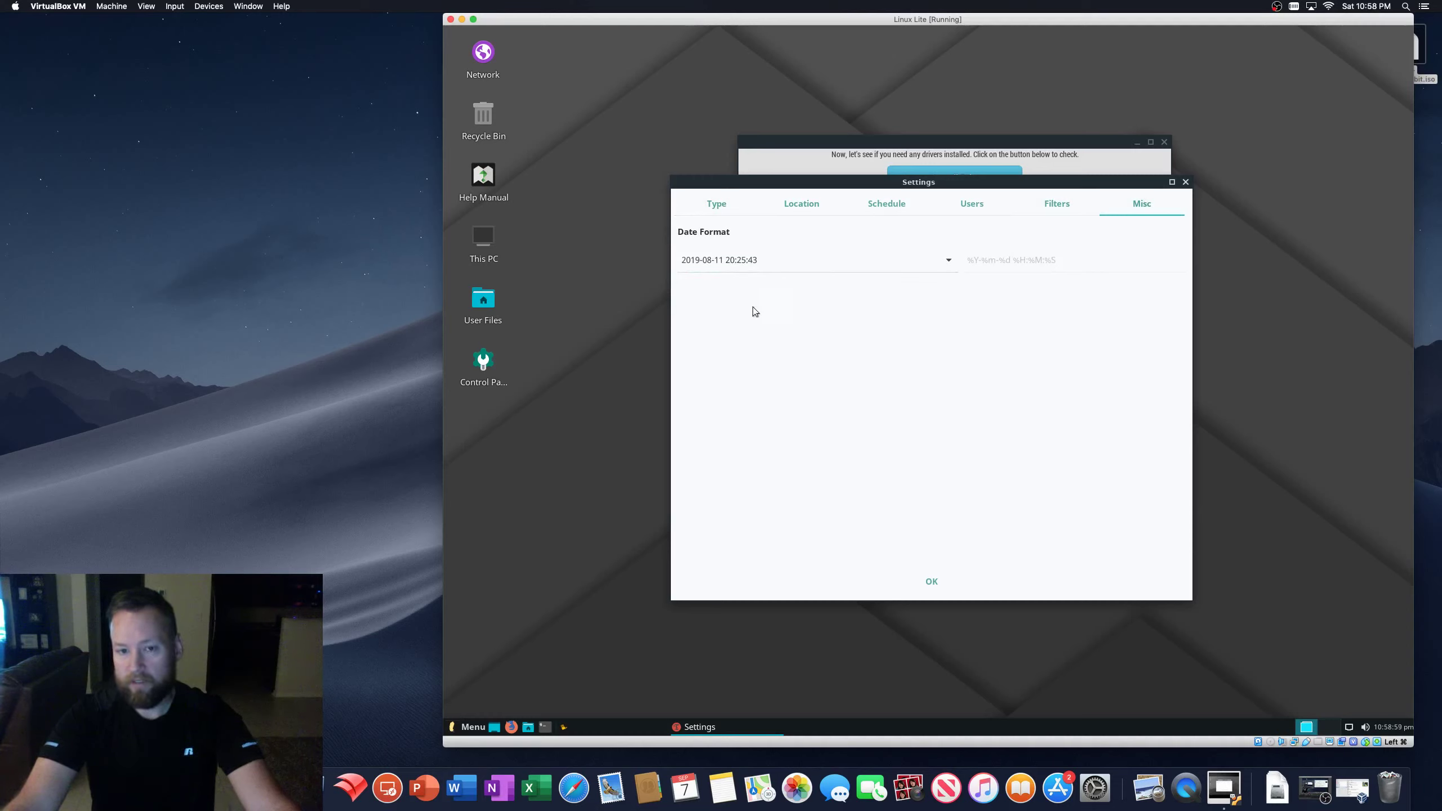
pyautogui.click(949, 261)
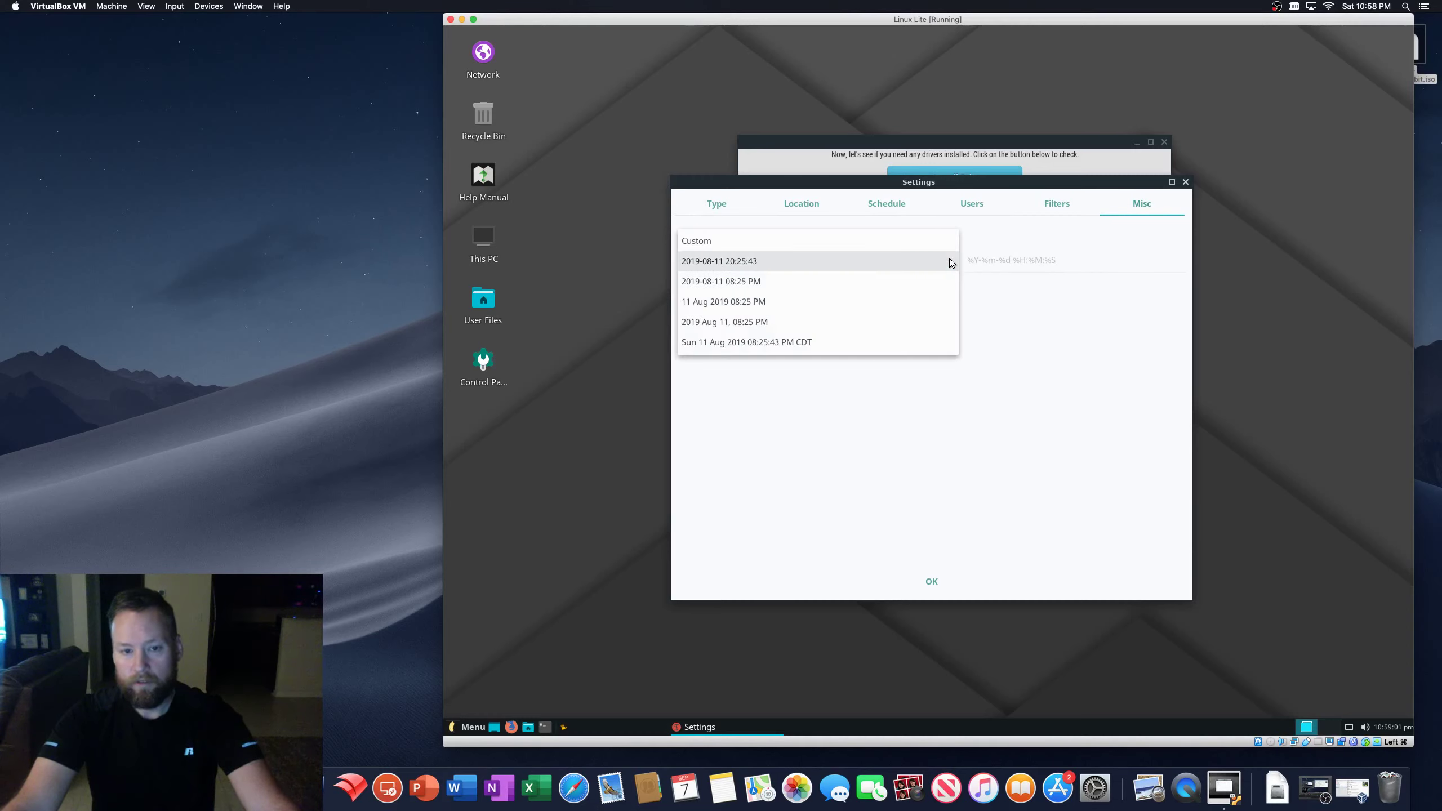
pyautogui.click(780, 255)
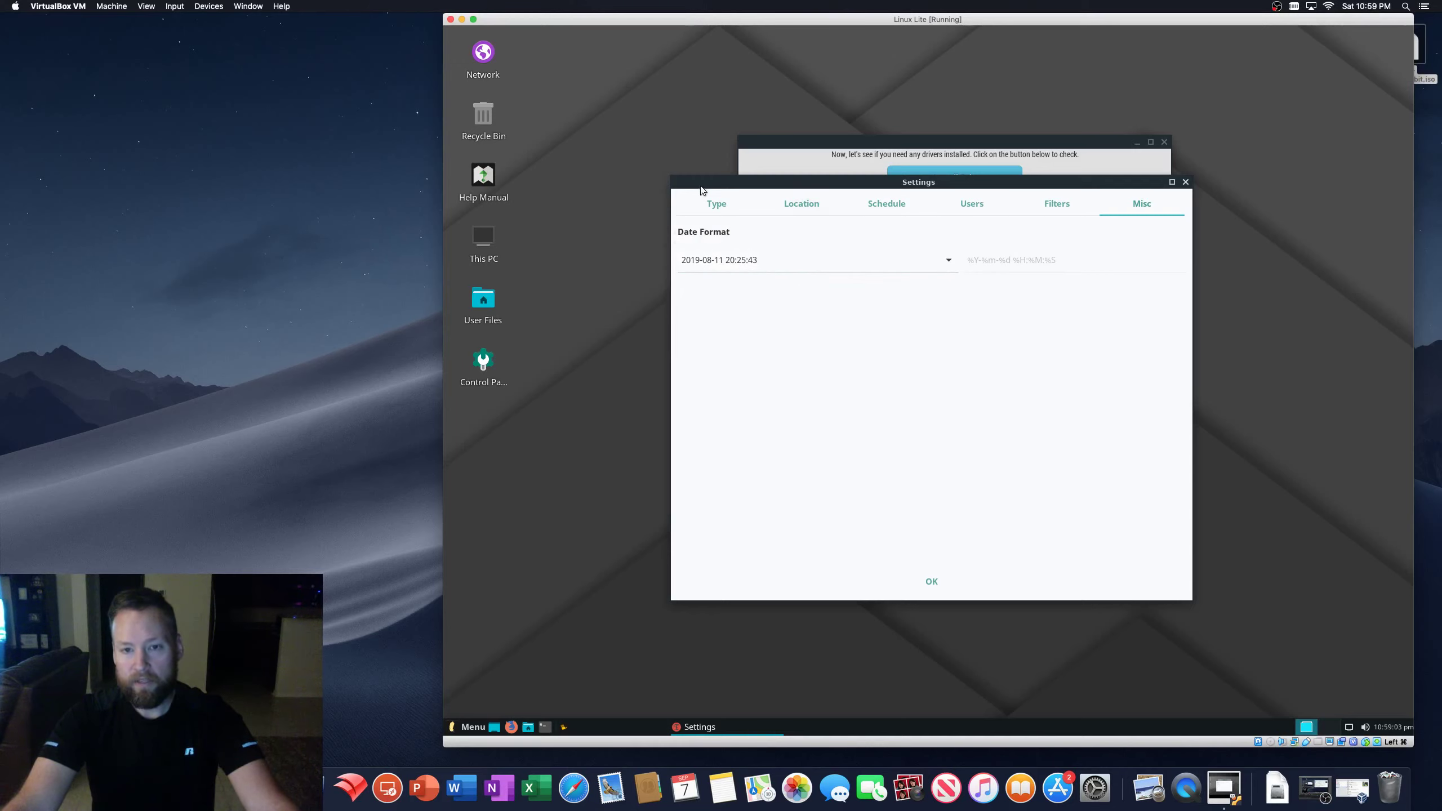
pyautogui.click(716, 206)
pyautogui.click(939, 580)
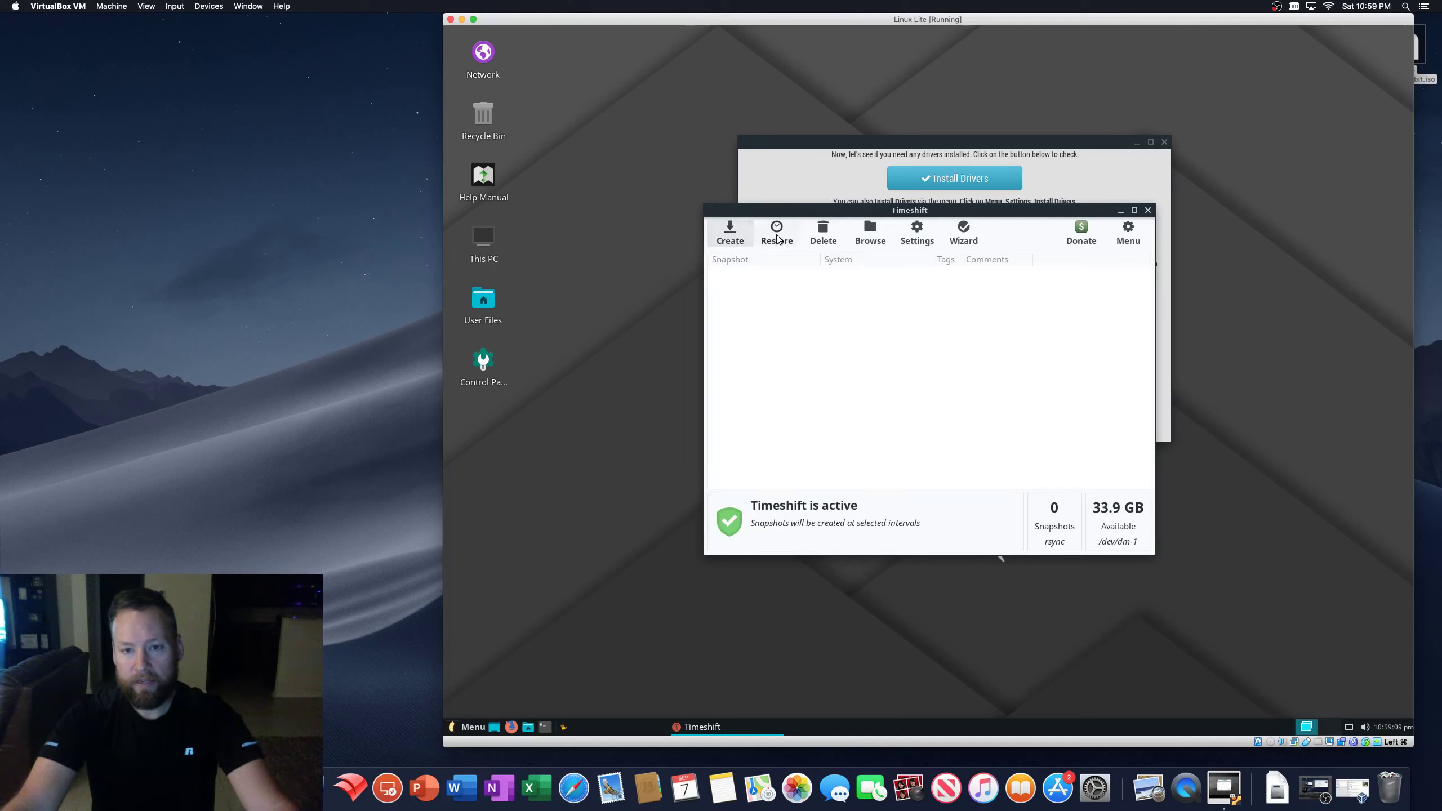
# - Create the first Timeshift snapshot and move its progress dialog and the Timeshift window aside
pyautogui.click(731, 236)
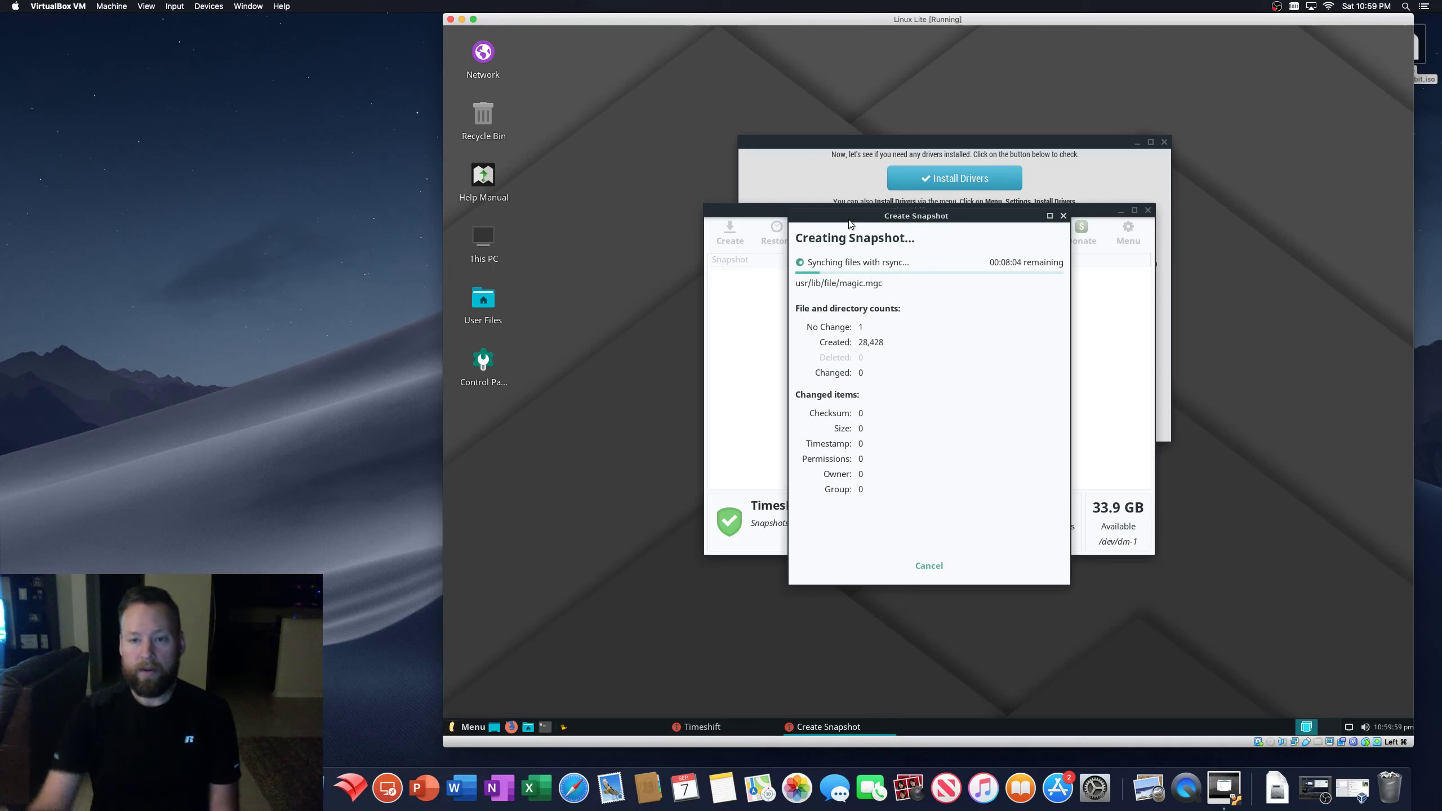
pyautogui.moveTo(988, 215); pyautogui.dragTo(1293, 298)
pyautogui.moveTo(793, 214)
pyautogui.mouseDown()
pyautogui.moveTo(734, 226)
pyautogui.moveTo(777, 230)
pyautogui.mouseUp()
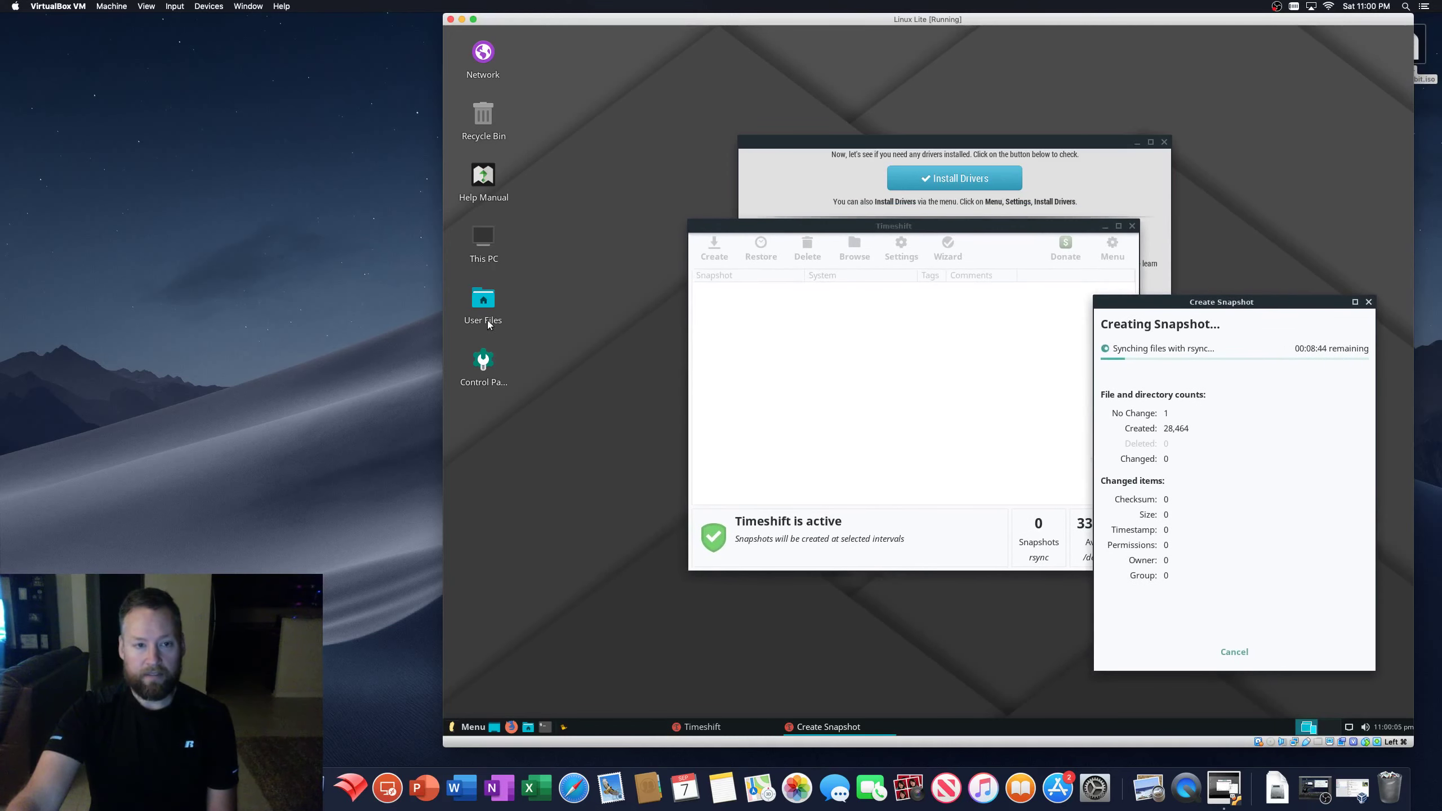
# - Open the Control Panel settings and go to the Appearance section
pyautogui.click(484, 365)
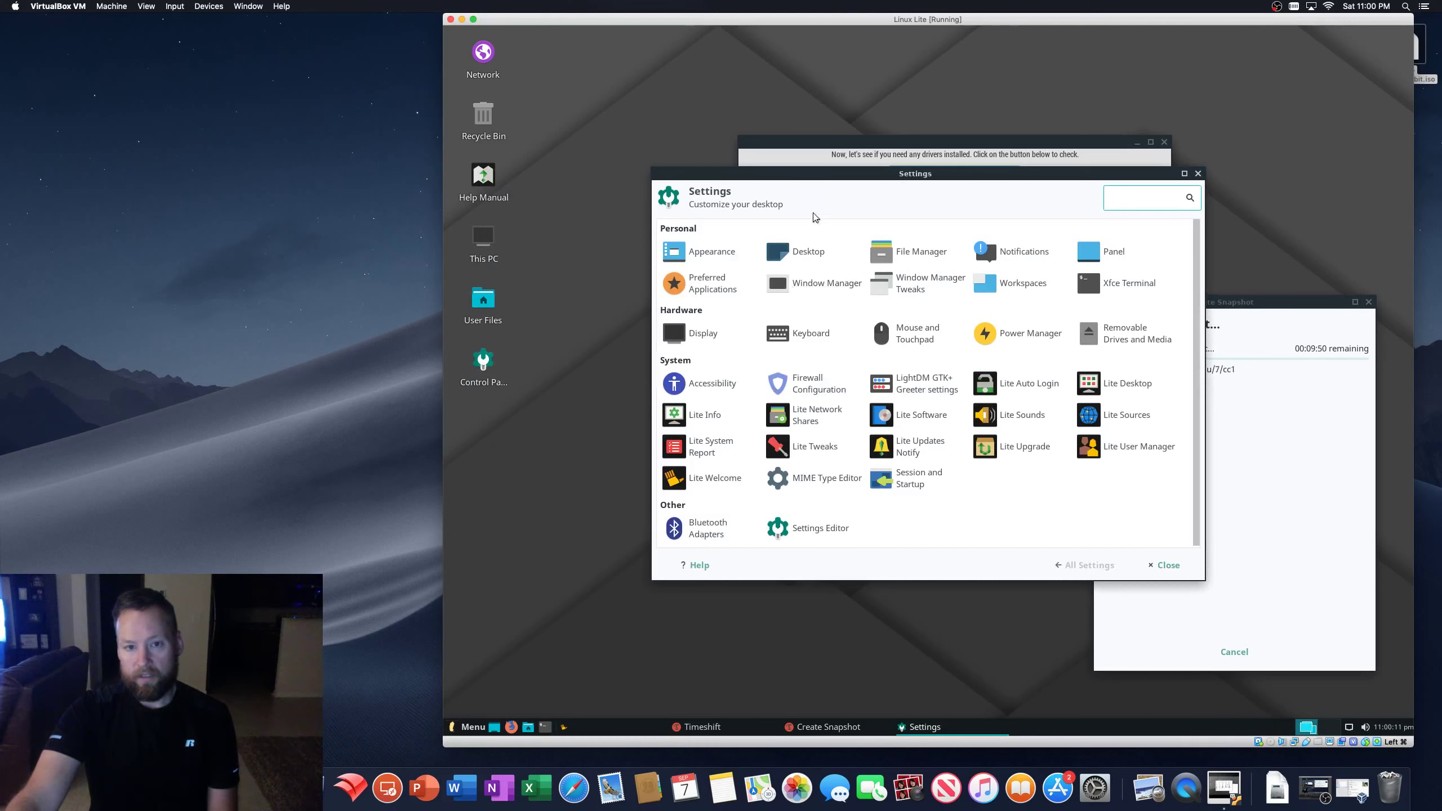
pyautogui.moveTo(814, 180); pyautogui.dragTo(682, 76)
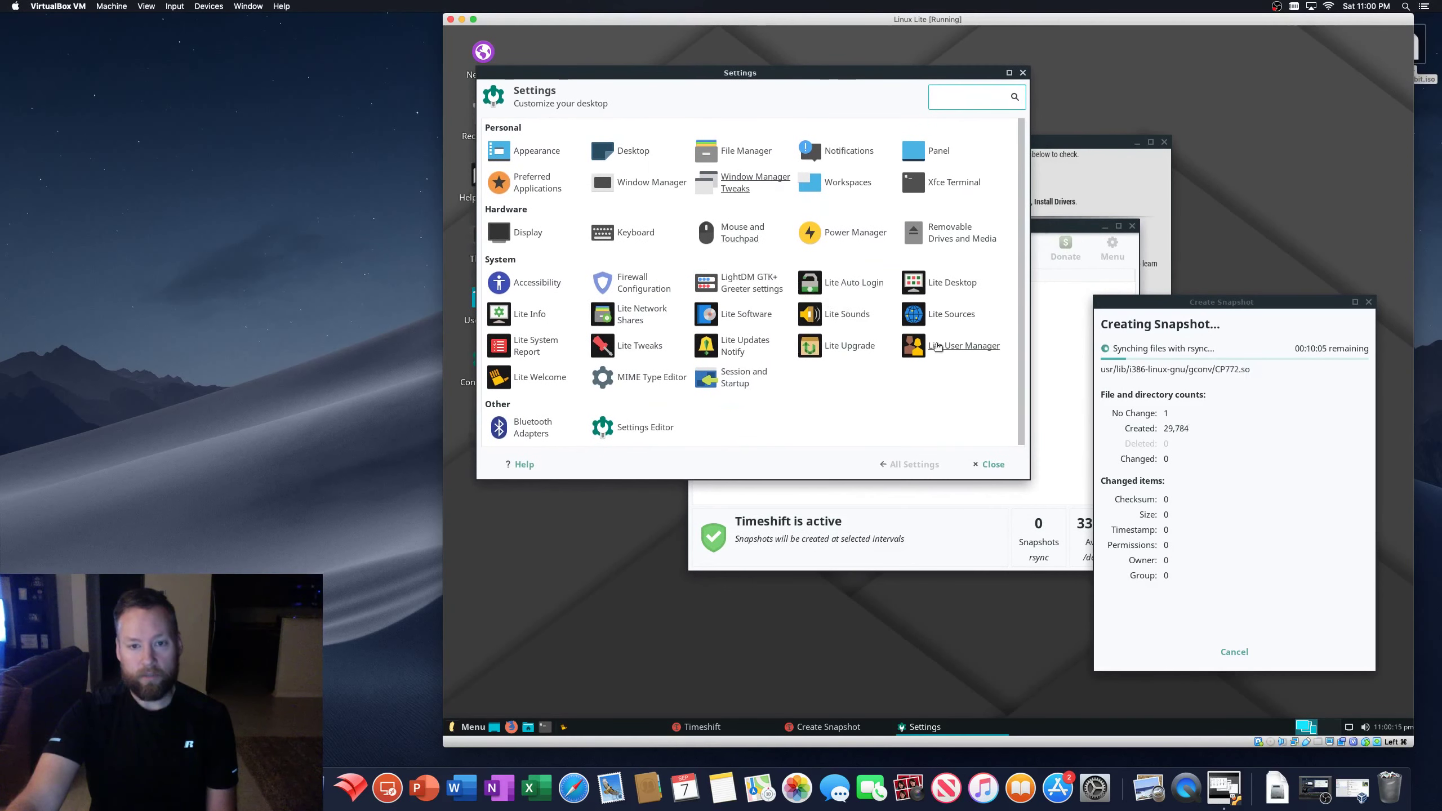
pyautogui.scroll(-1, 1010, 431)
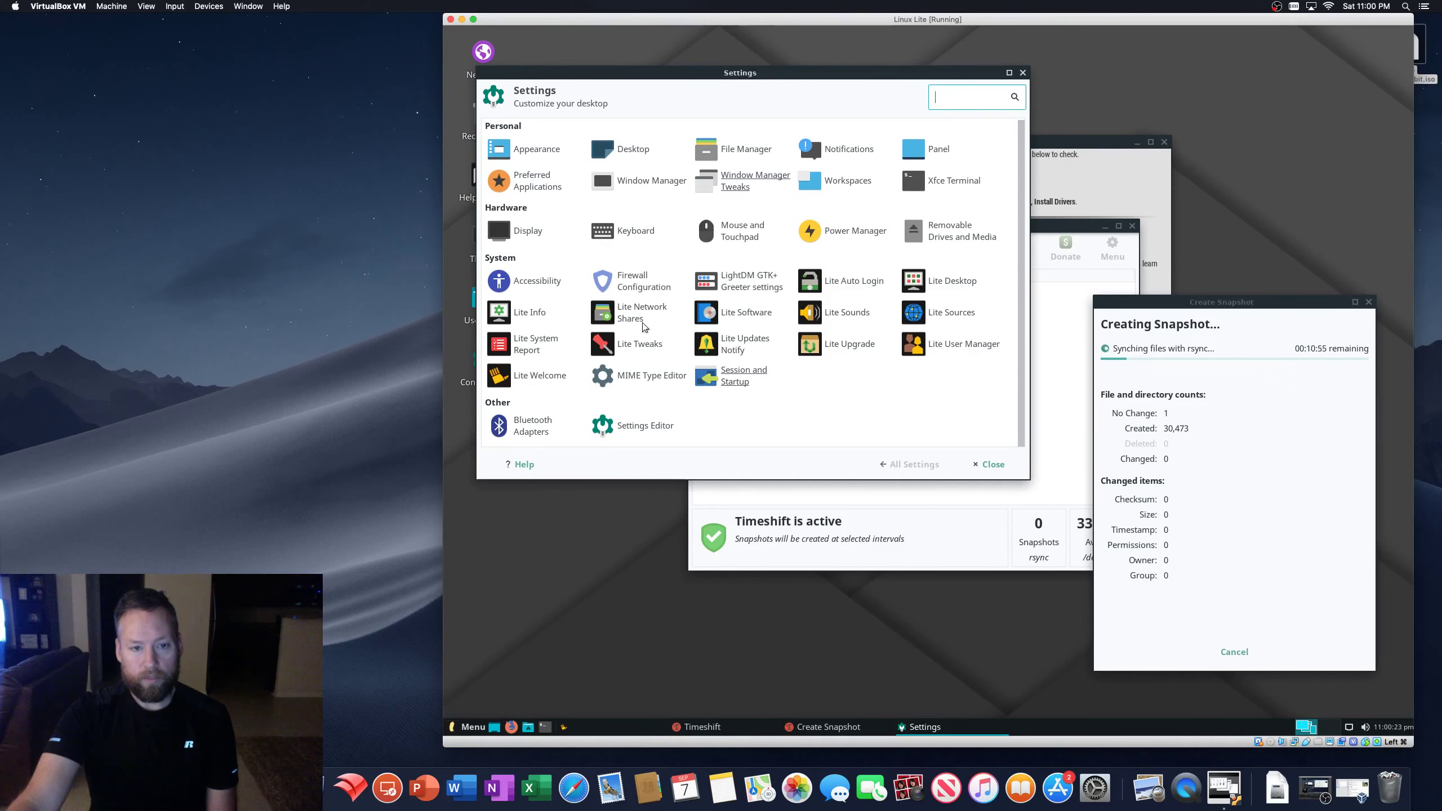
pyautogui.click(528, 150)
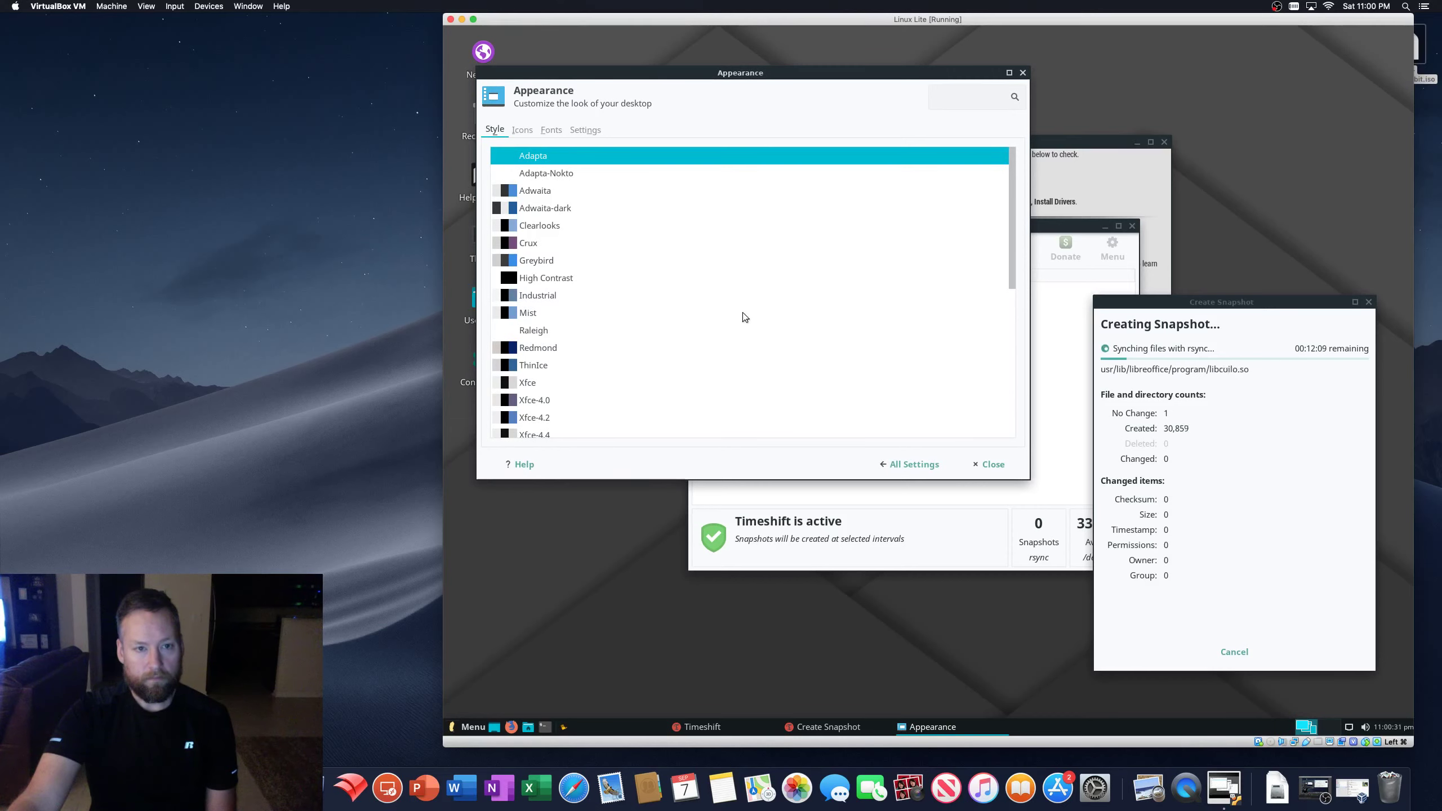
# - Preview the Adwaita-dark, Clearlooks, Xfce-4.0 and Industrial styles, then settle on Adapta-Nokto
pyautogui.click(548, 174)
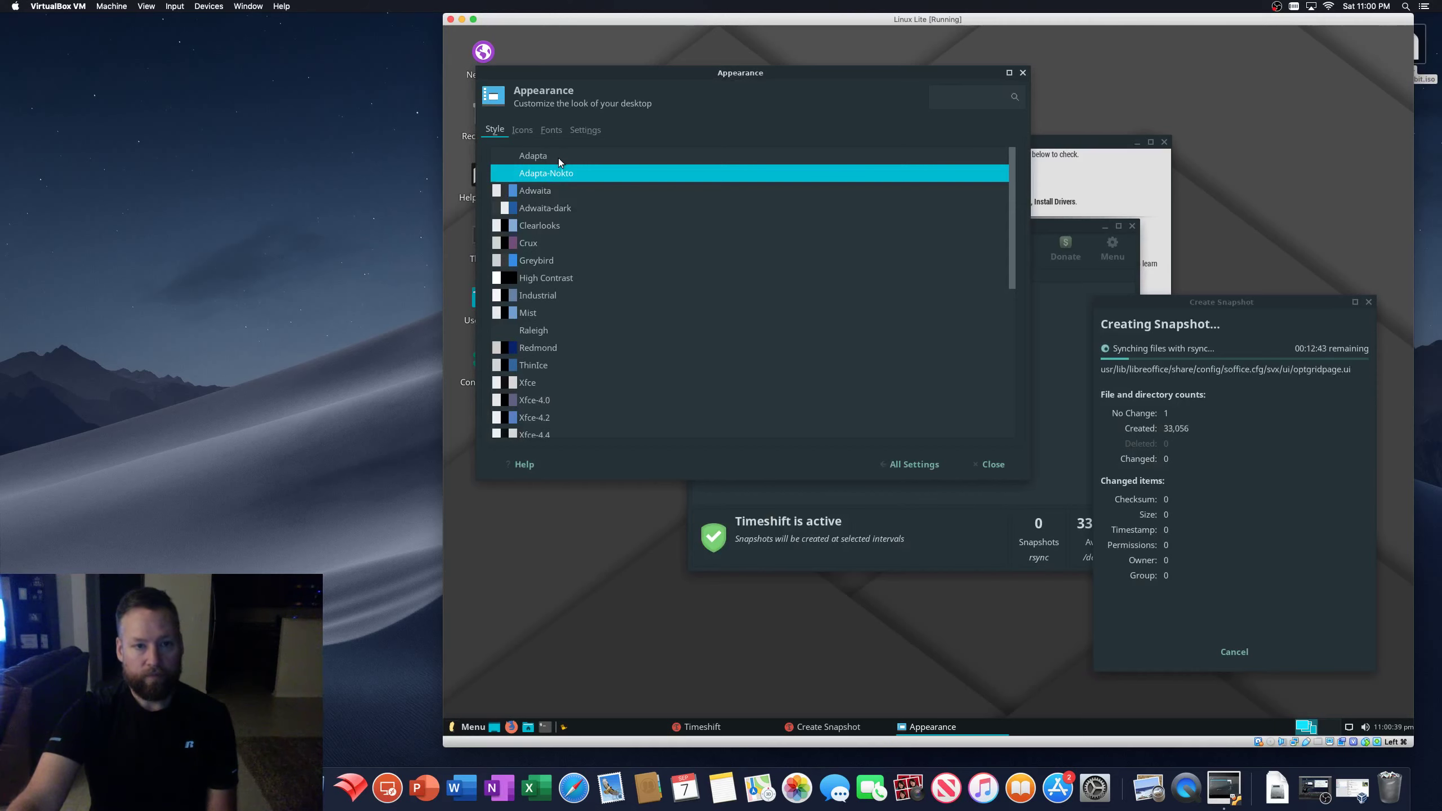
pyautogui.click(566, 209)
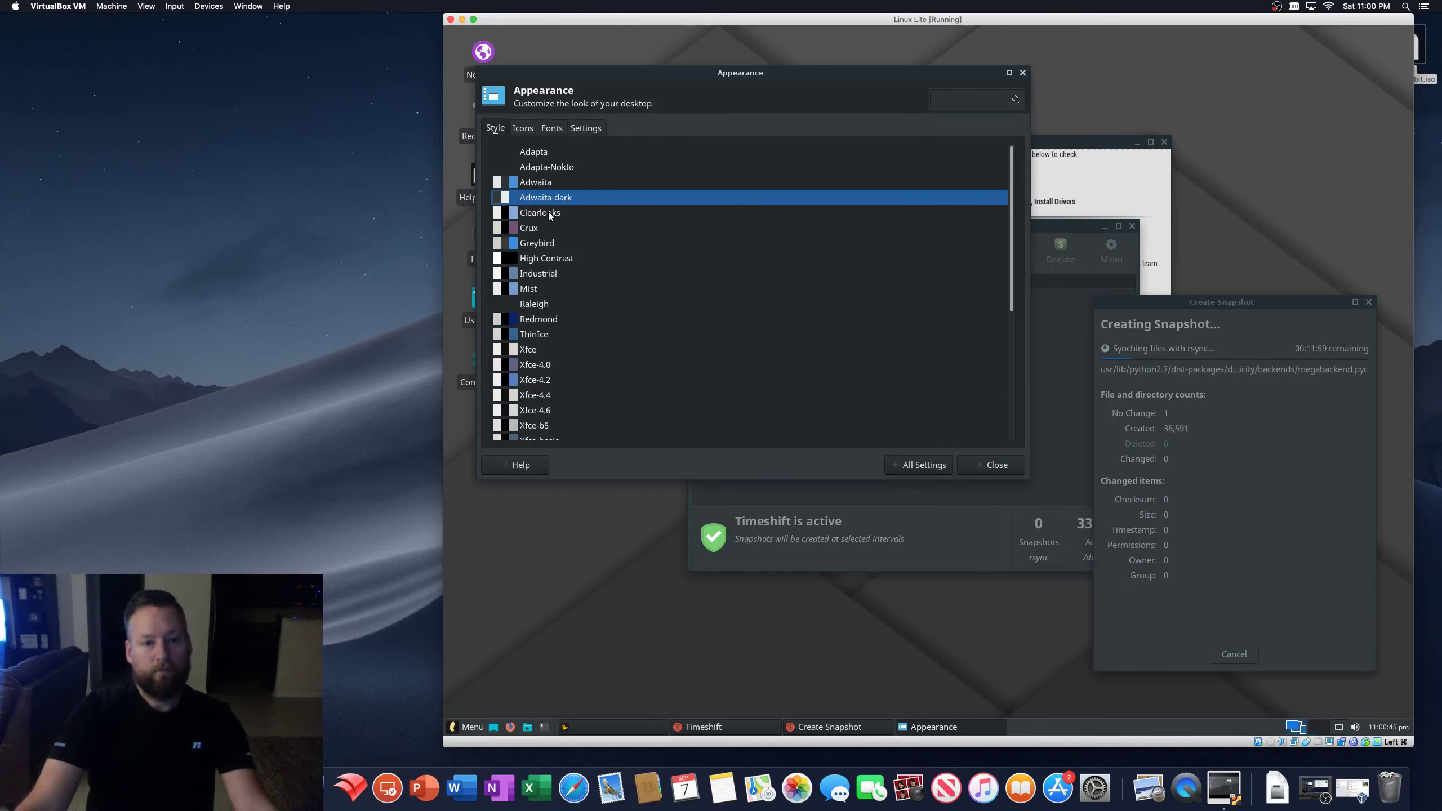
pyautogui.click(548, 213)
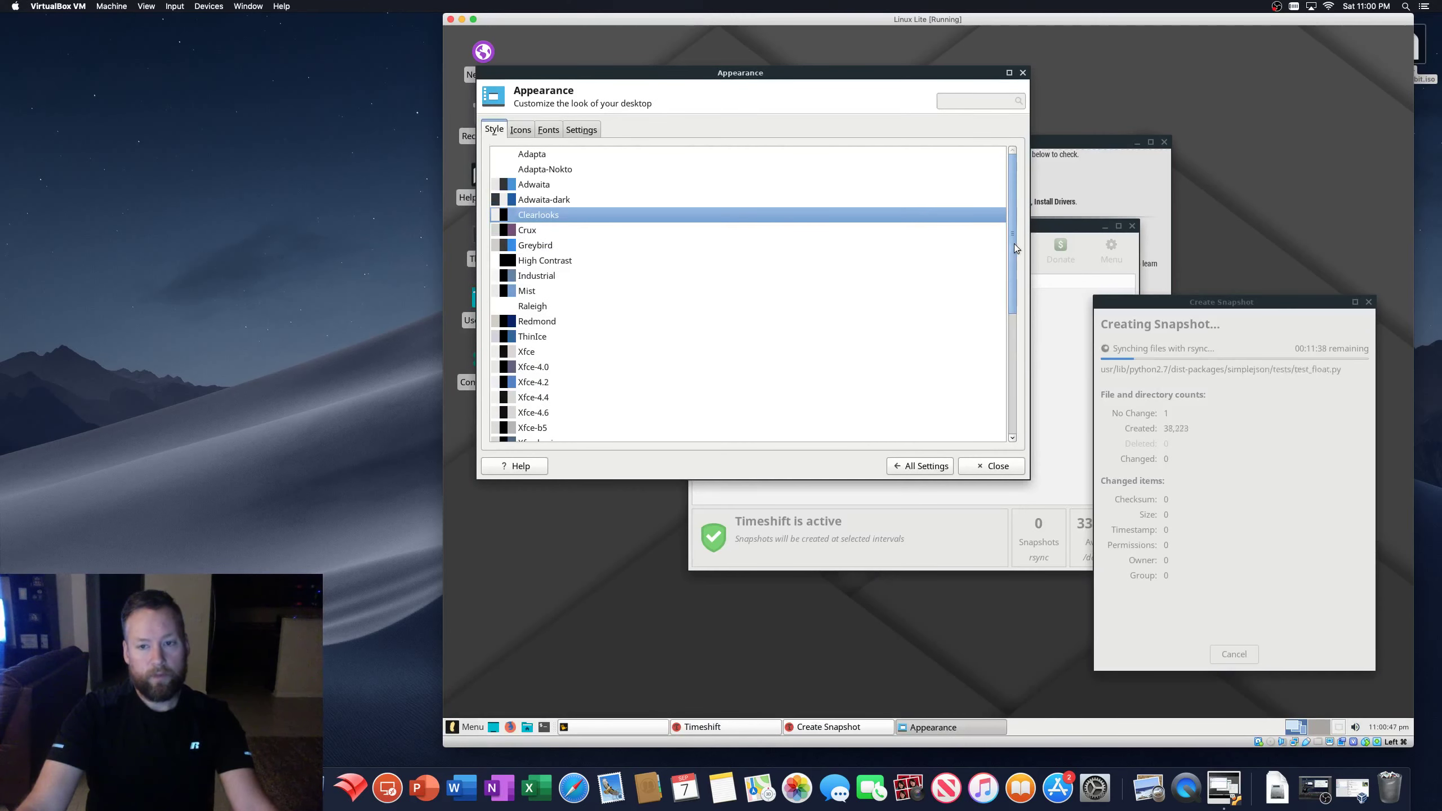
pyautogui.moveTo(1013, 242); pyautogui.dragTo(1013, 288)
pyautogui.click(538, 332)
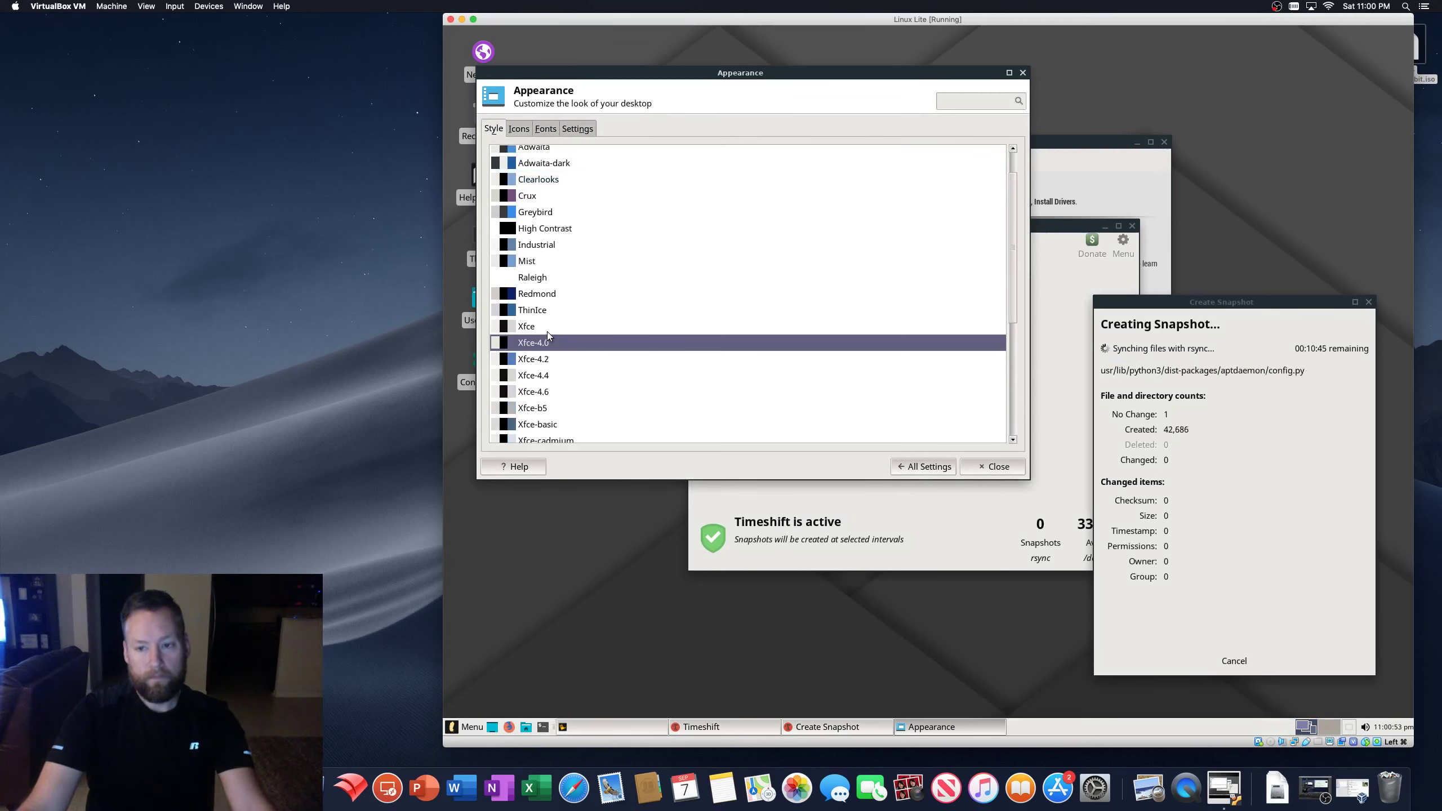
pyautogui.press('Up')
pyautogui.press('Up')
pyautogui.press('Up')
pyautogui.press('Up')
pyautogui.press('Up')
pyautogui.press('Up')
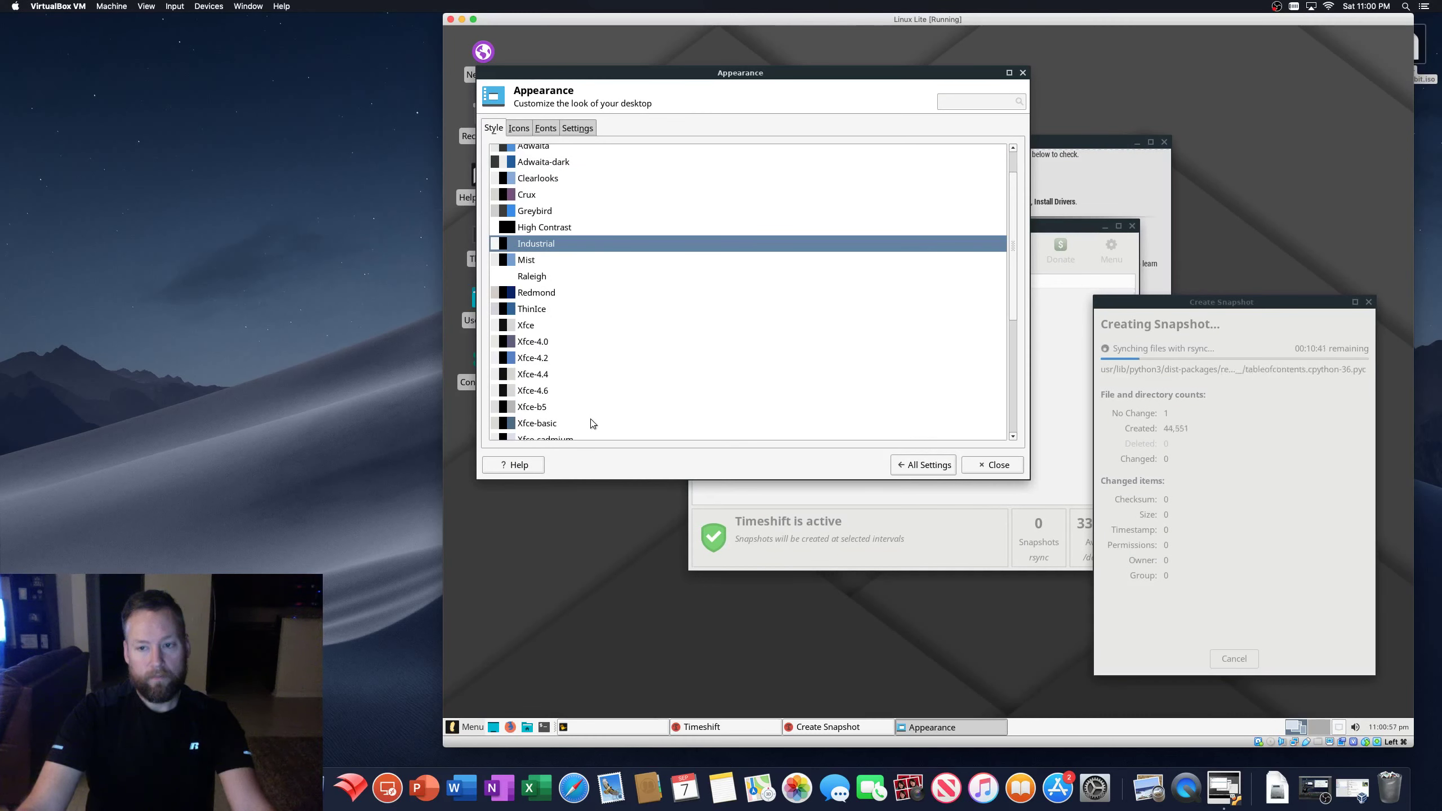
pyautogui.scroll(2, 592, 423)
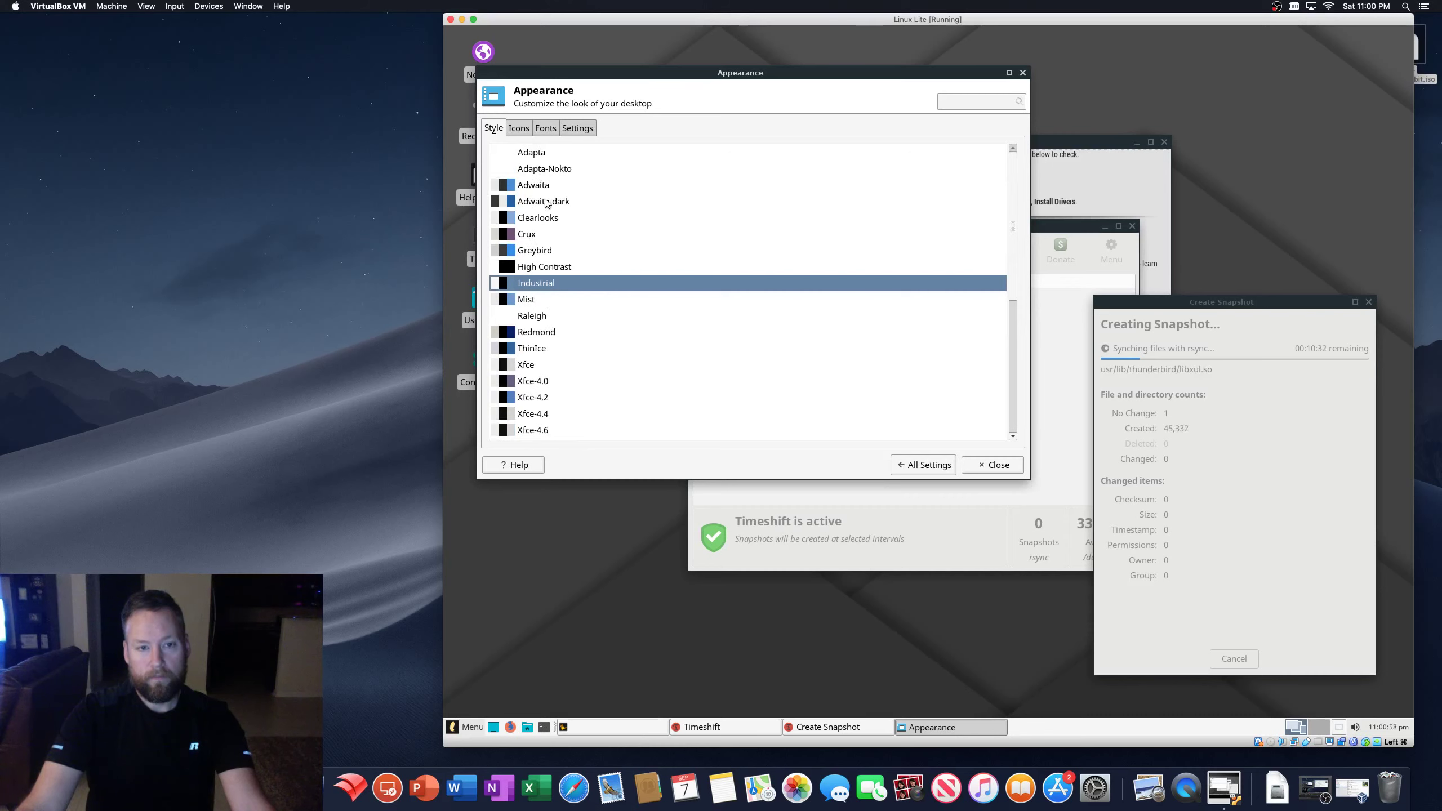
pyautogui.press('Up')
pyautogui.press('Up')
pyautogui.press('Up')
pyautogui.press('Up')
pyautogui.press('Up')
pyautogui.press('Up')
pyautogui.press('Up')
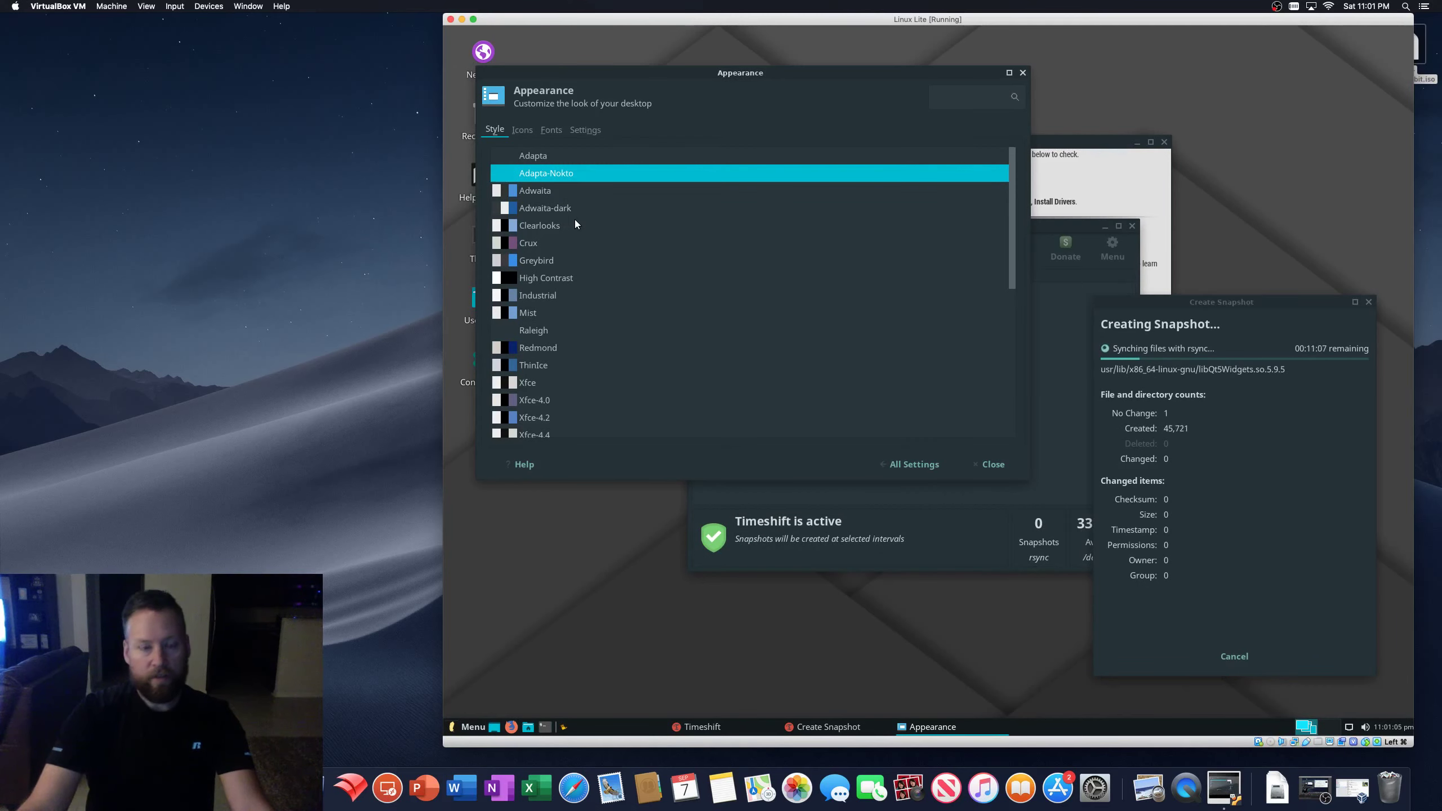
# - Set Toolbar Style to Icons, tick Enable event sounds, and close the Appearance window
pyautogui.click(523, 132)
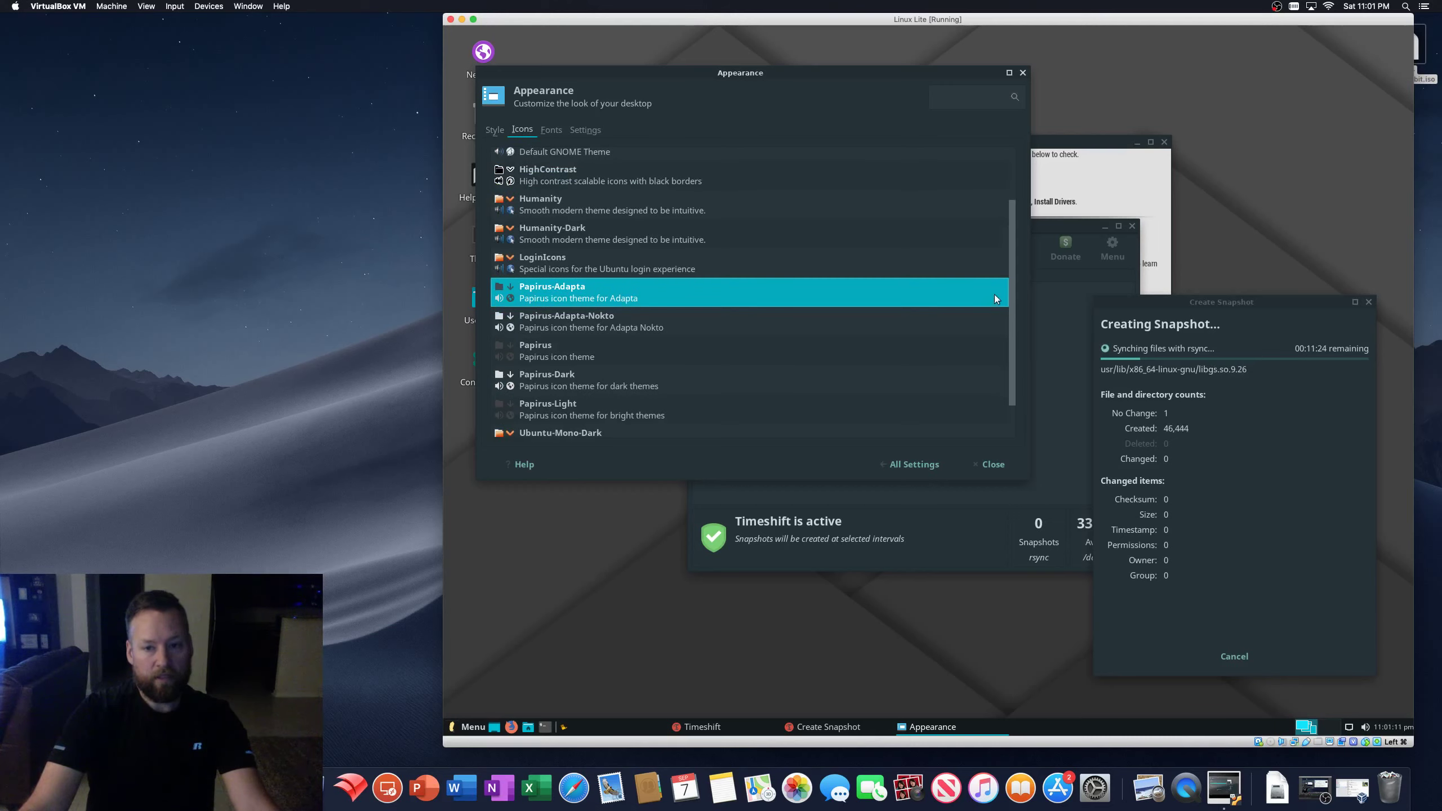
pyautogui.moveTo(1012, 247); pyautogui.dragTo(1019, 187)
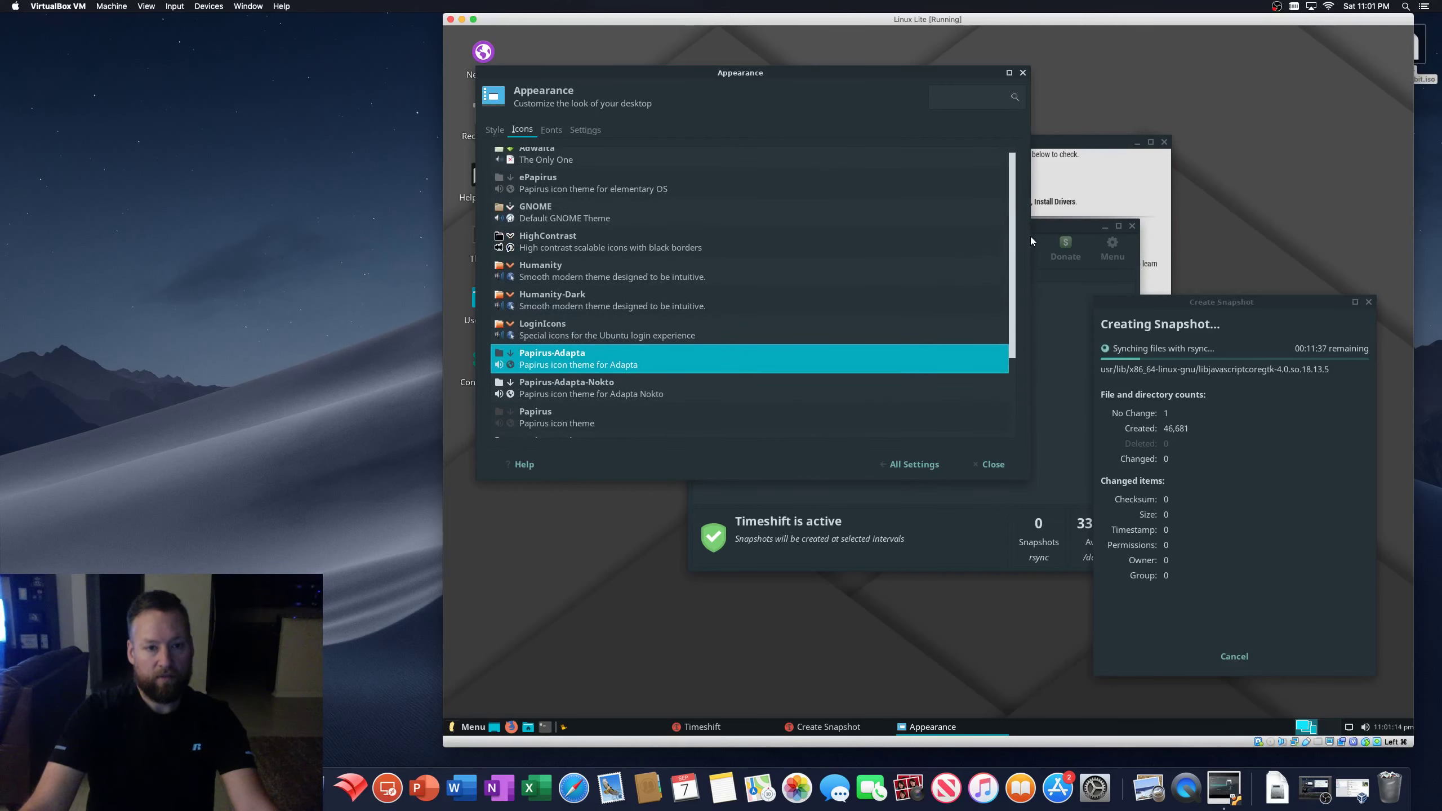
pyautogui.click(552, 131)
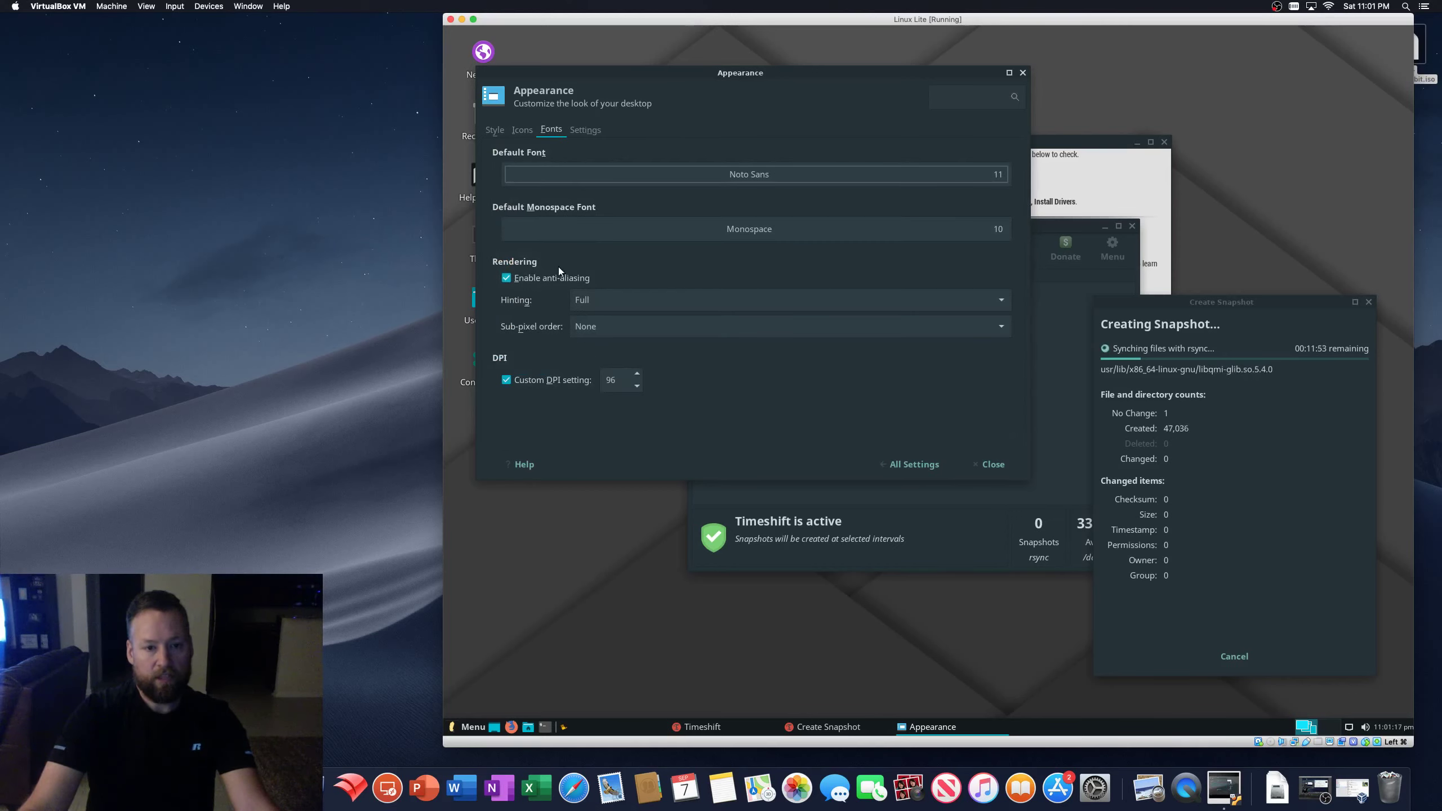
pyautogui.click(586, 130)
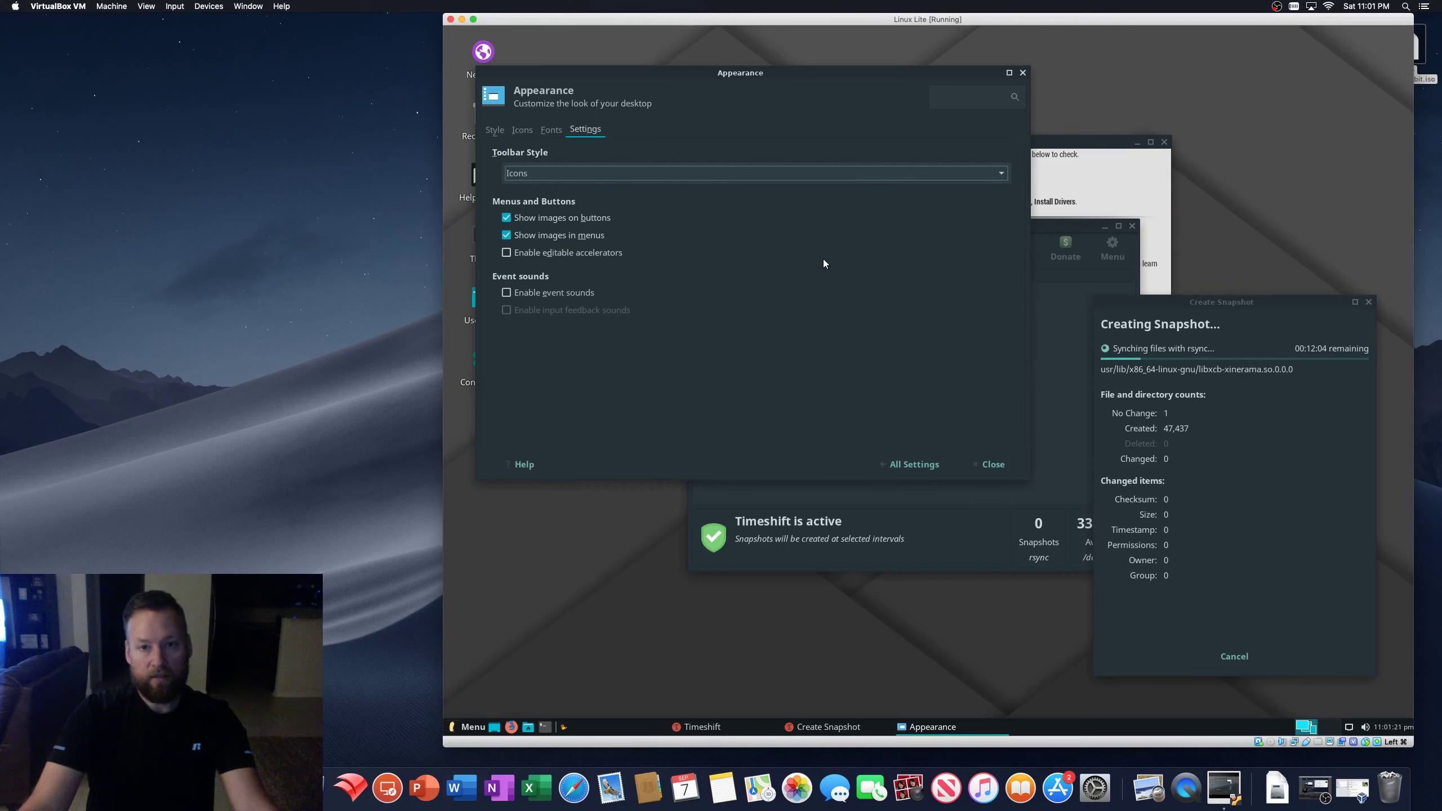
pyautogui.click(1002, 177)
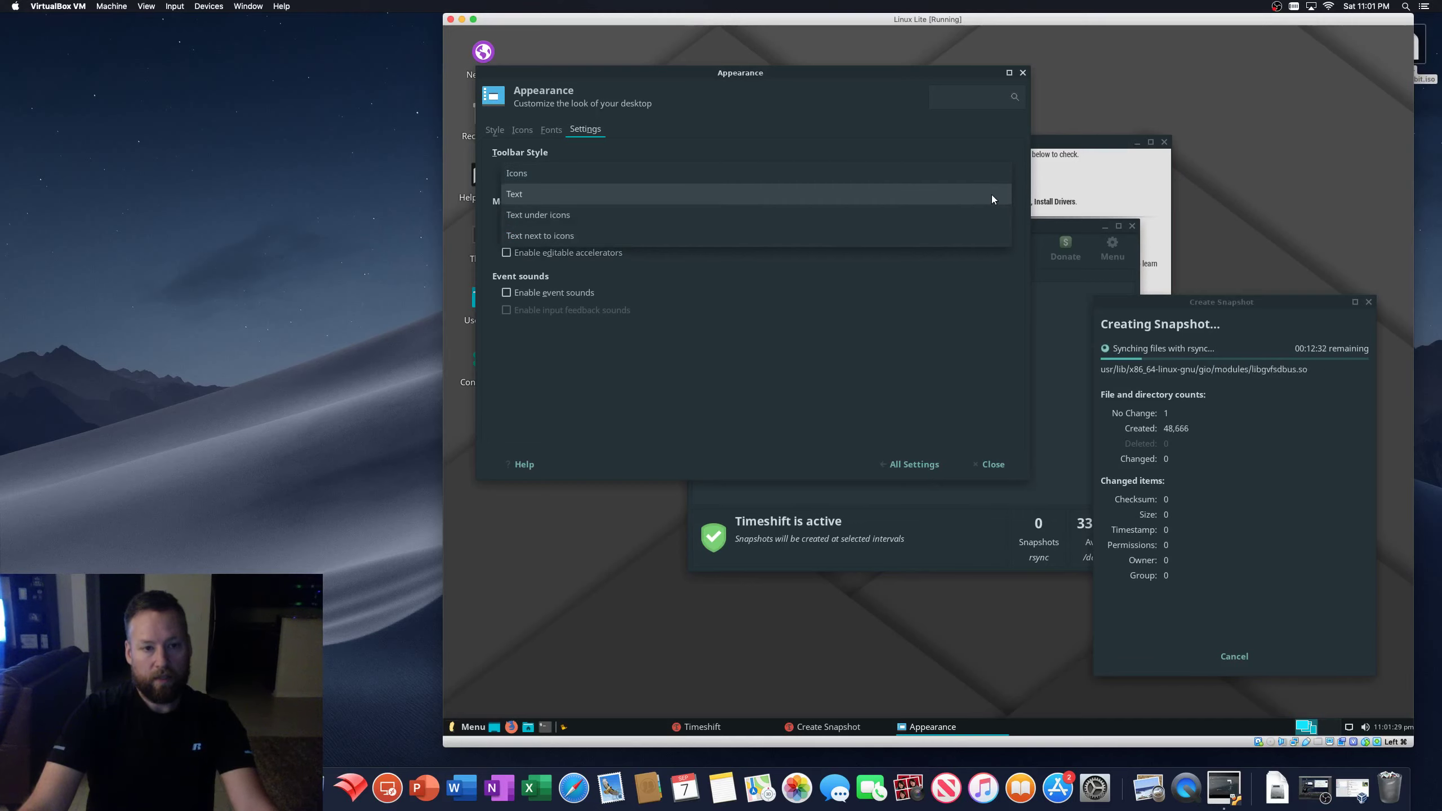
pyautogui.click(810, 215)
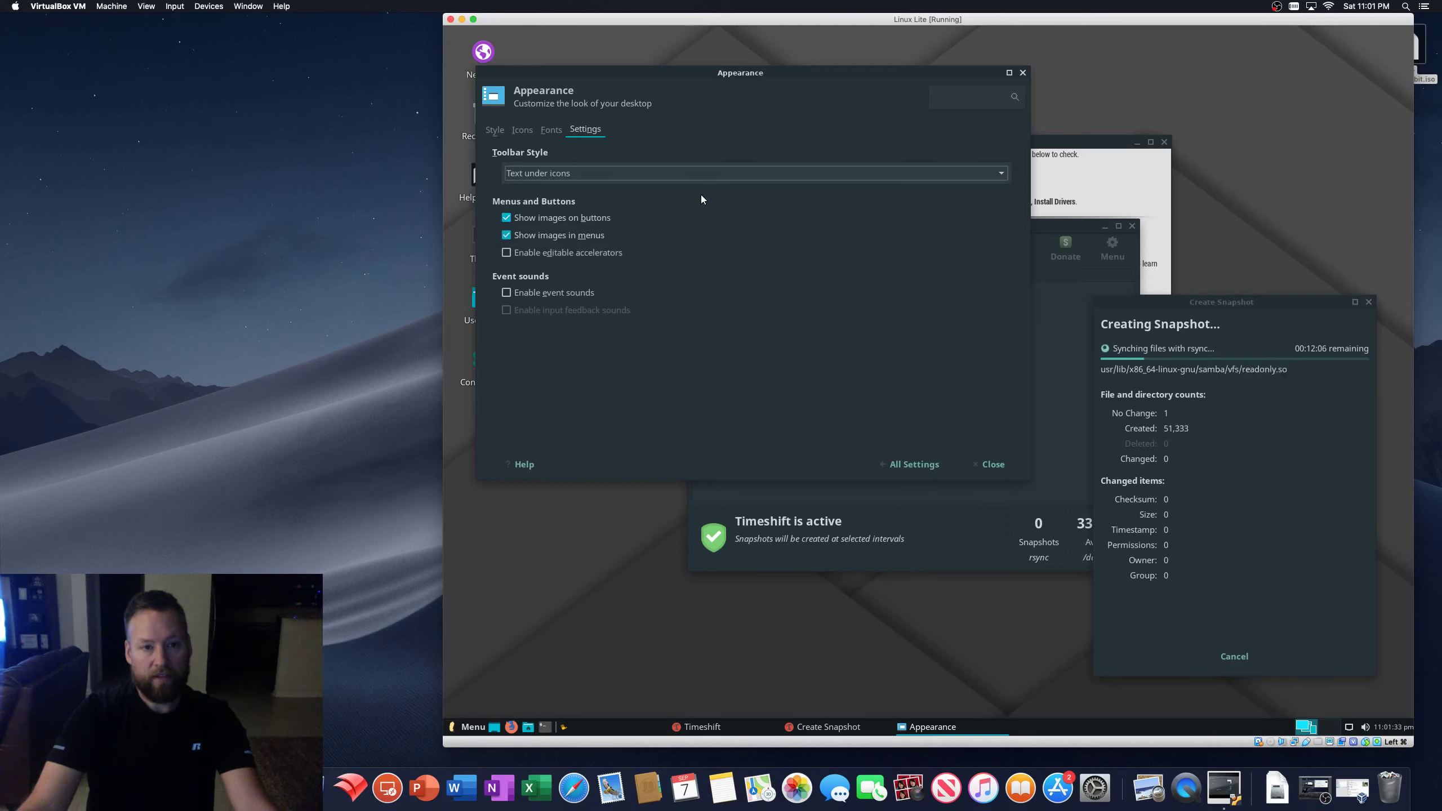
pyautogui.click(746, 177)
pyautogui.click(564, 136)
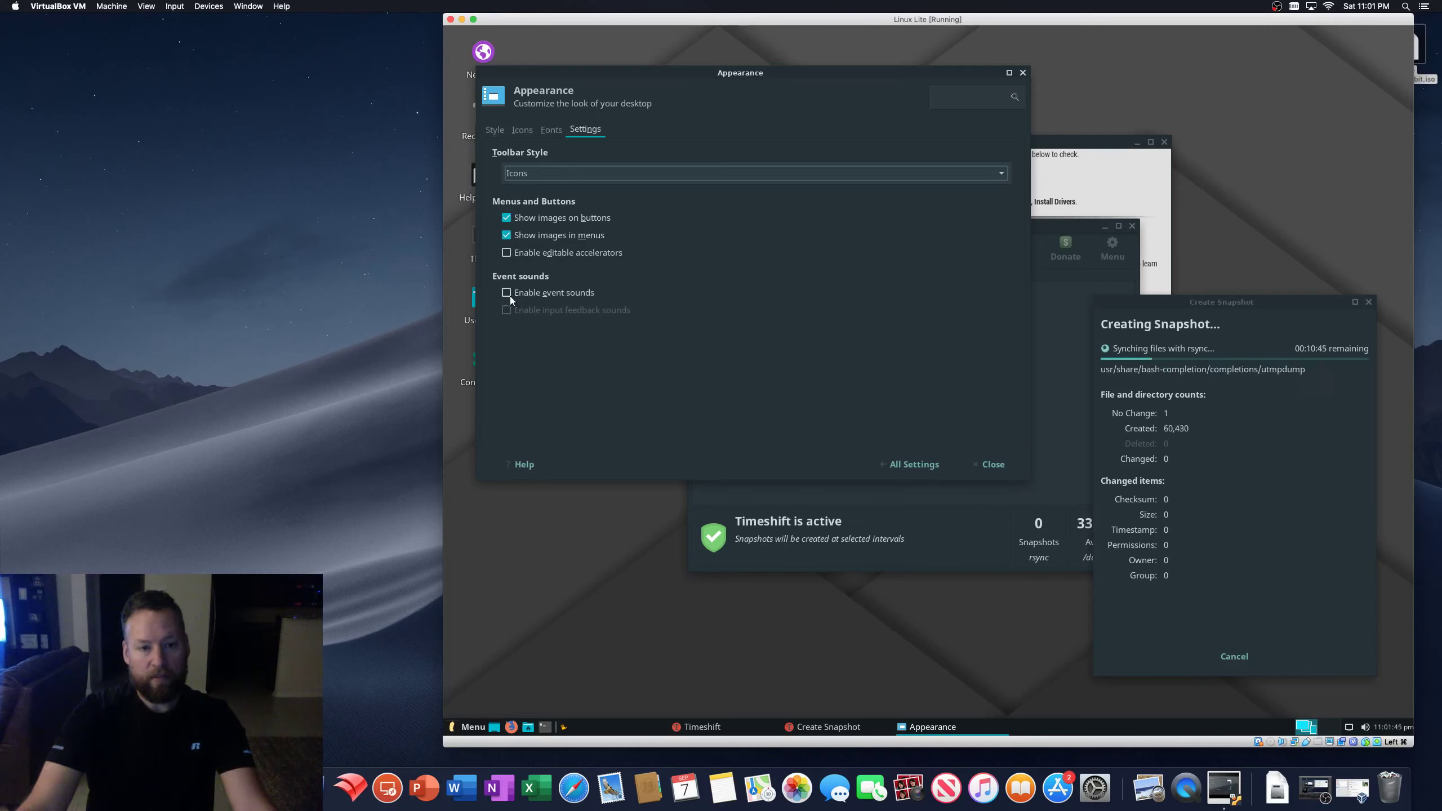
pyautogui.click(508, 295)
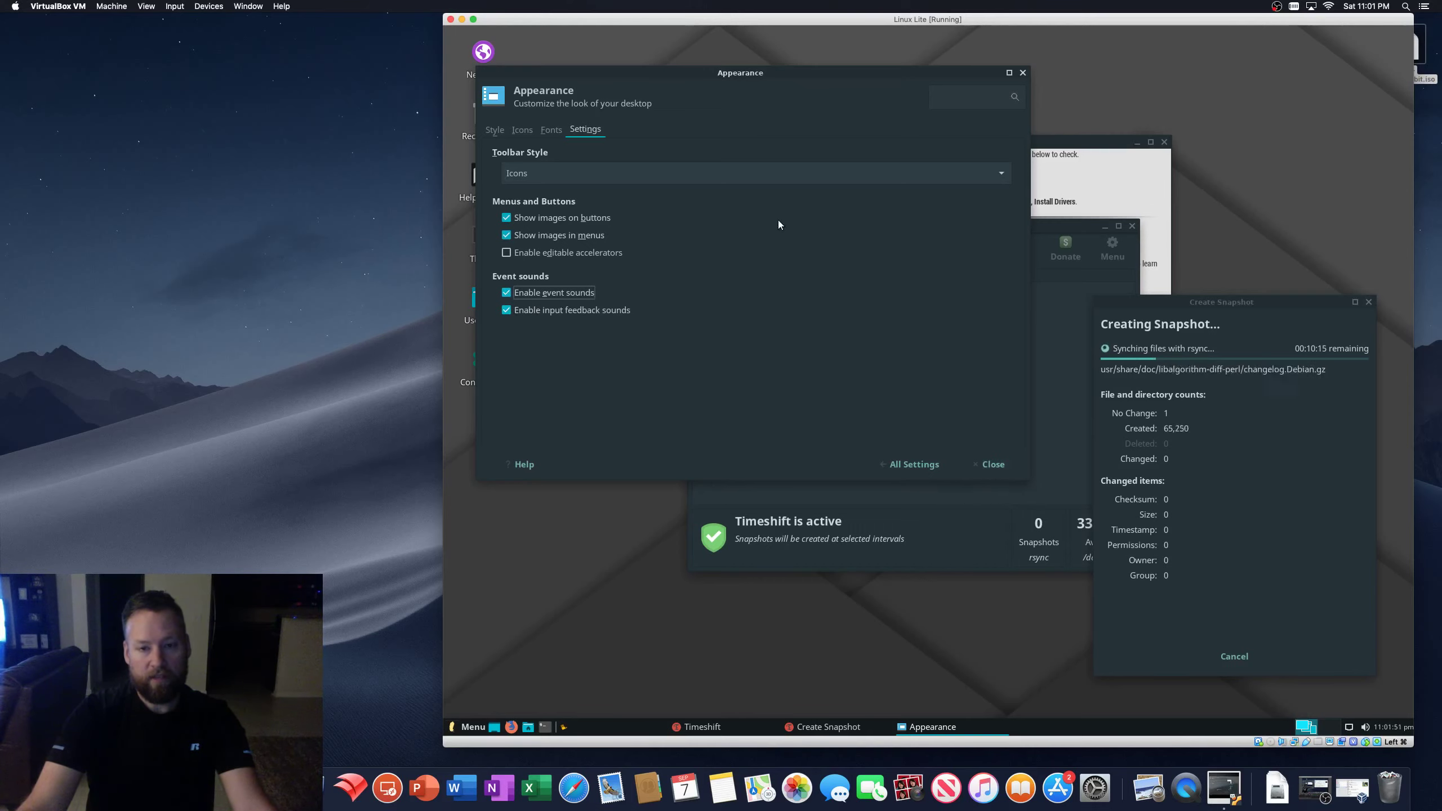
pyautogui.click(997, 464)
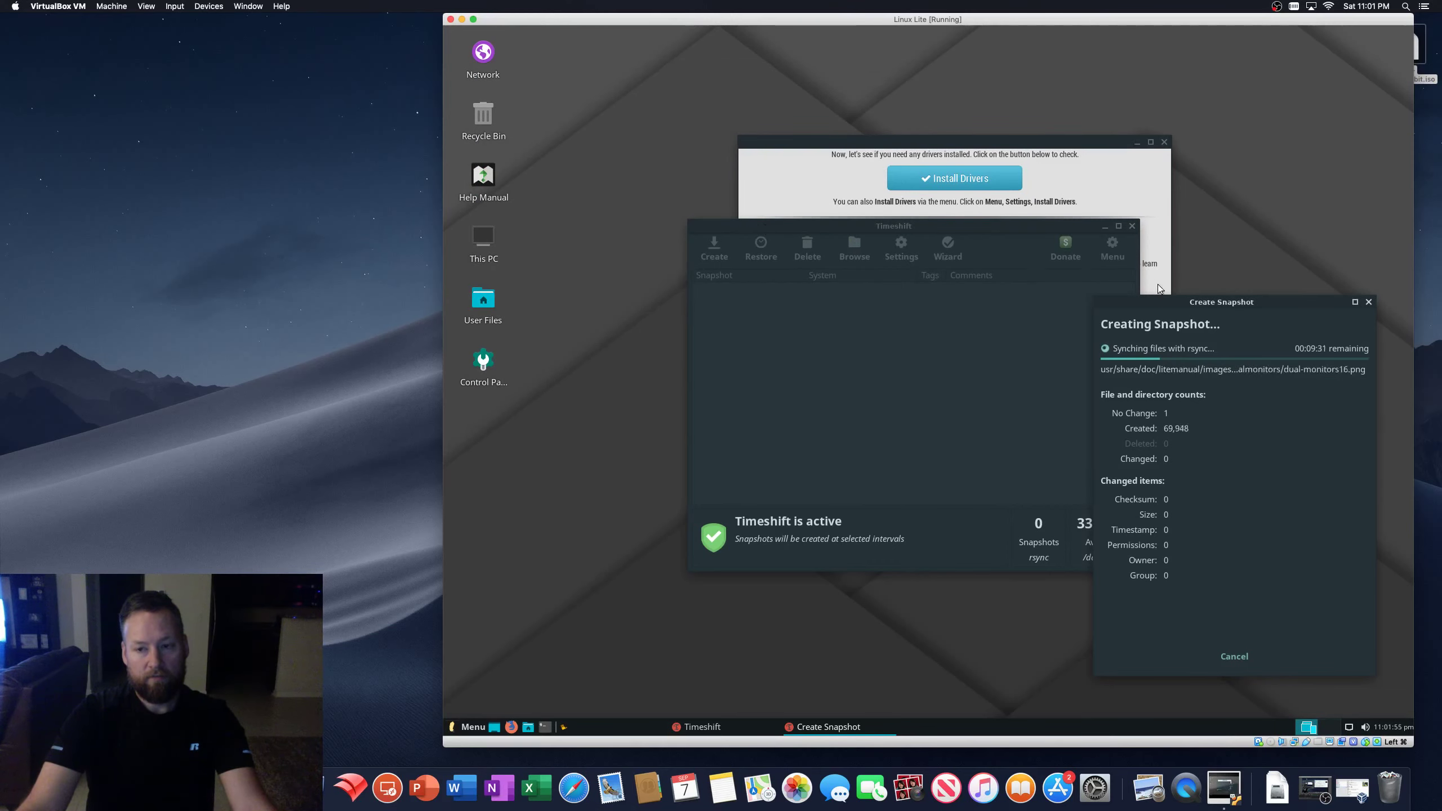
# - Reopen the Control Panel settings and select the Desktop section
pyautogui.moveTo(1168, 302); pyautogui.dragTo(1177, 287)
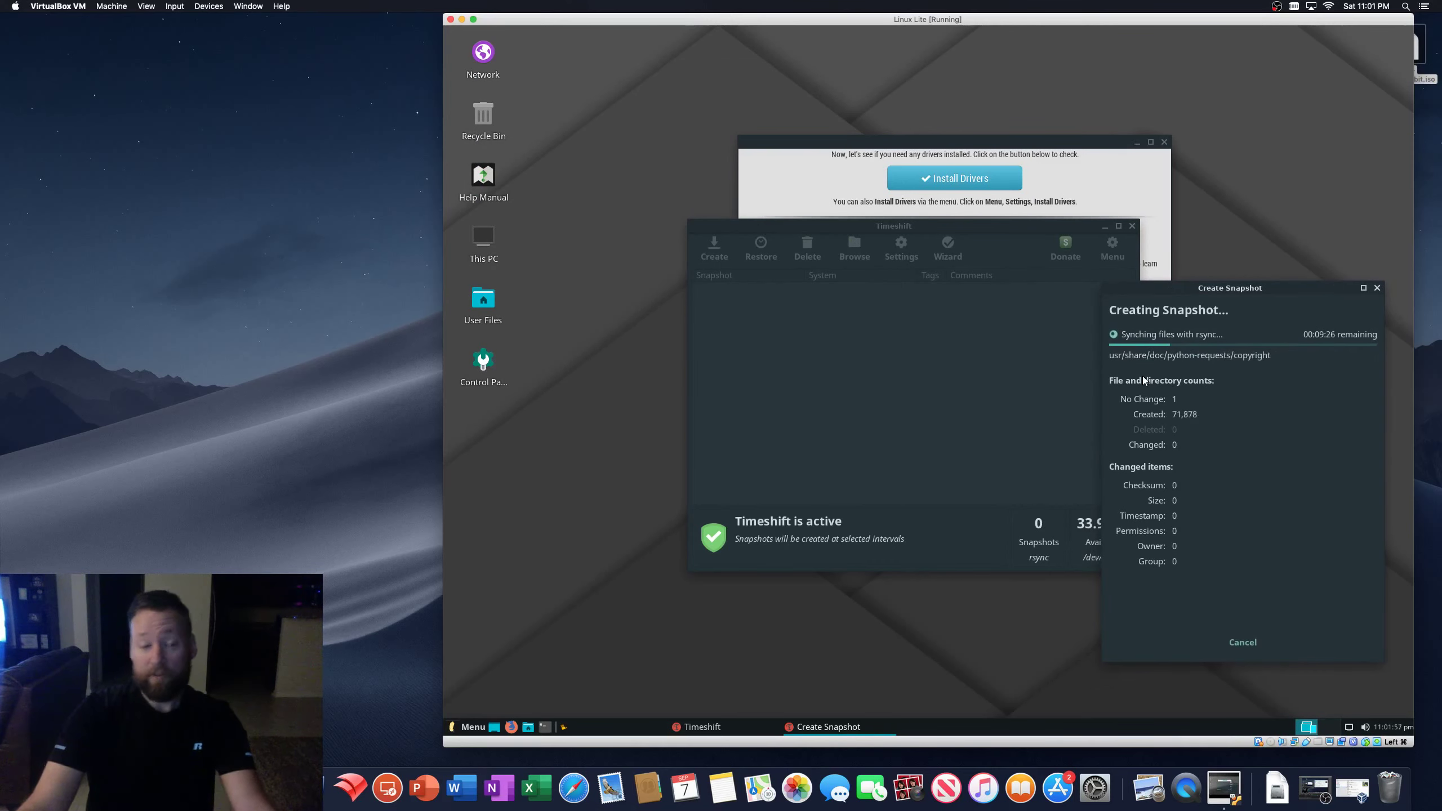
pyautogui.click(594, 206)
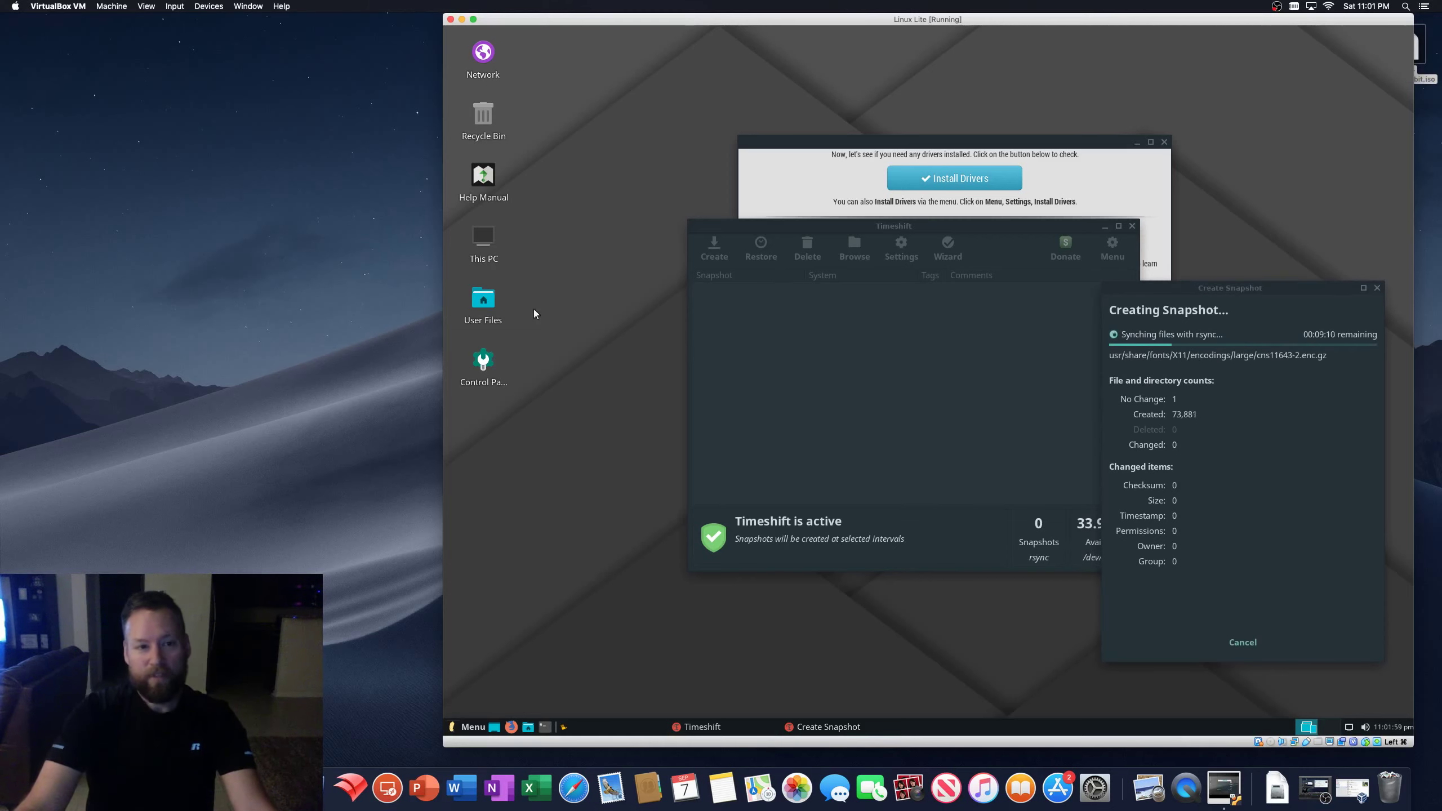
pyautogui.doubleClick(482, 361)
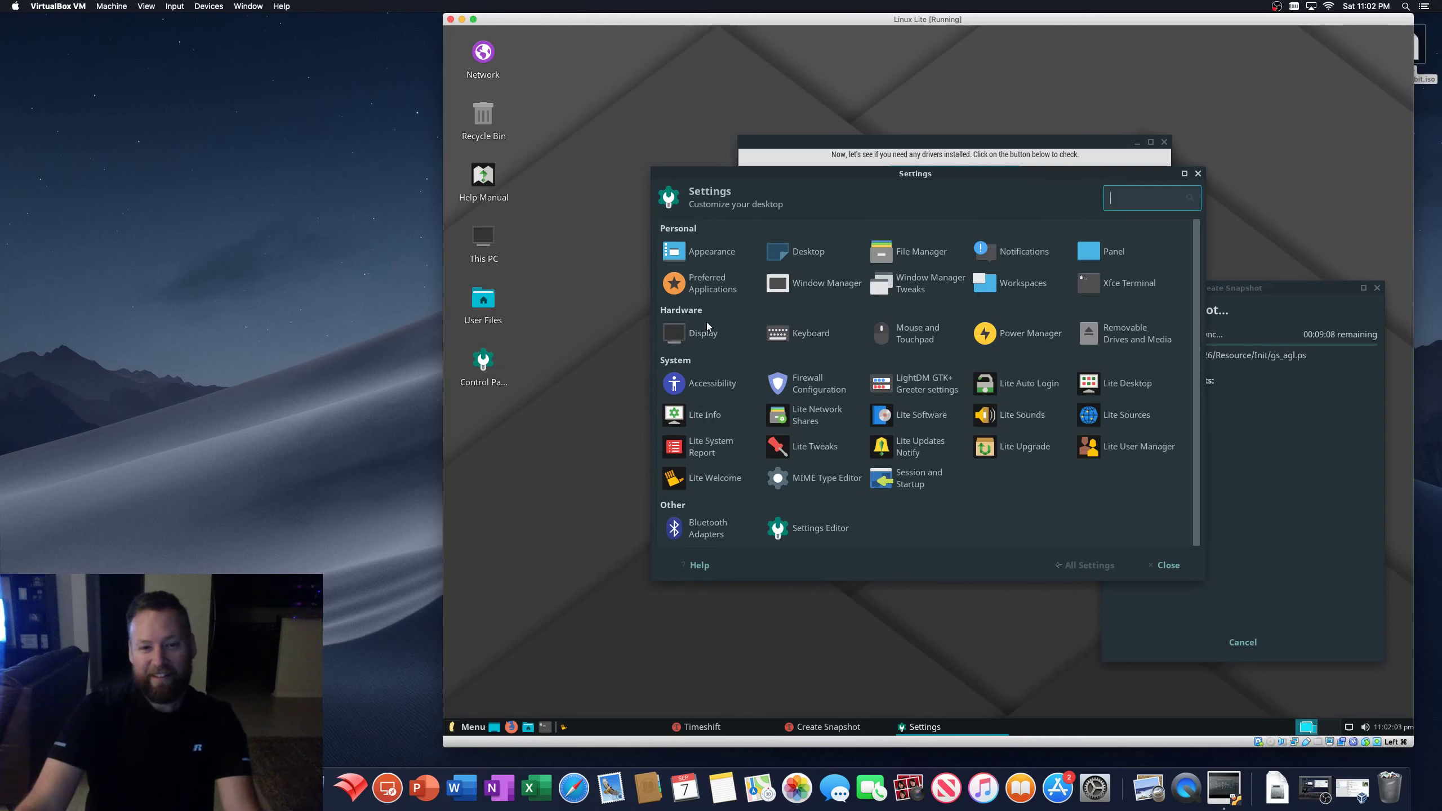
pyautogui.moveTo(786, 172); pyautogui.dragTo(682, 126)
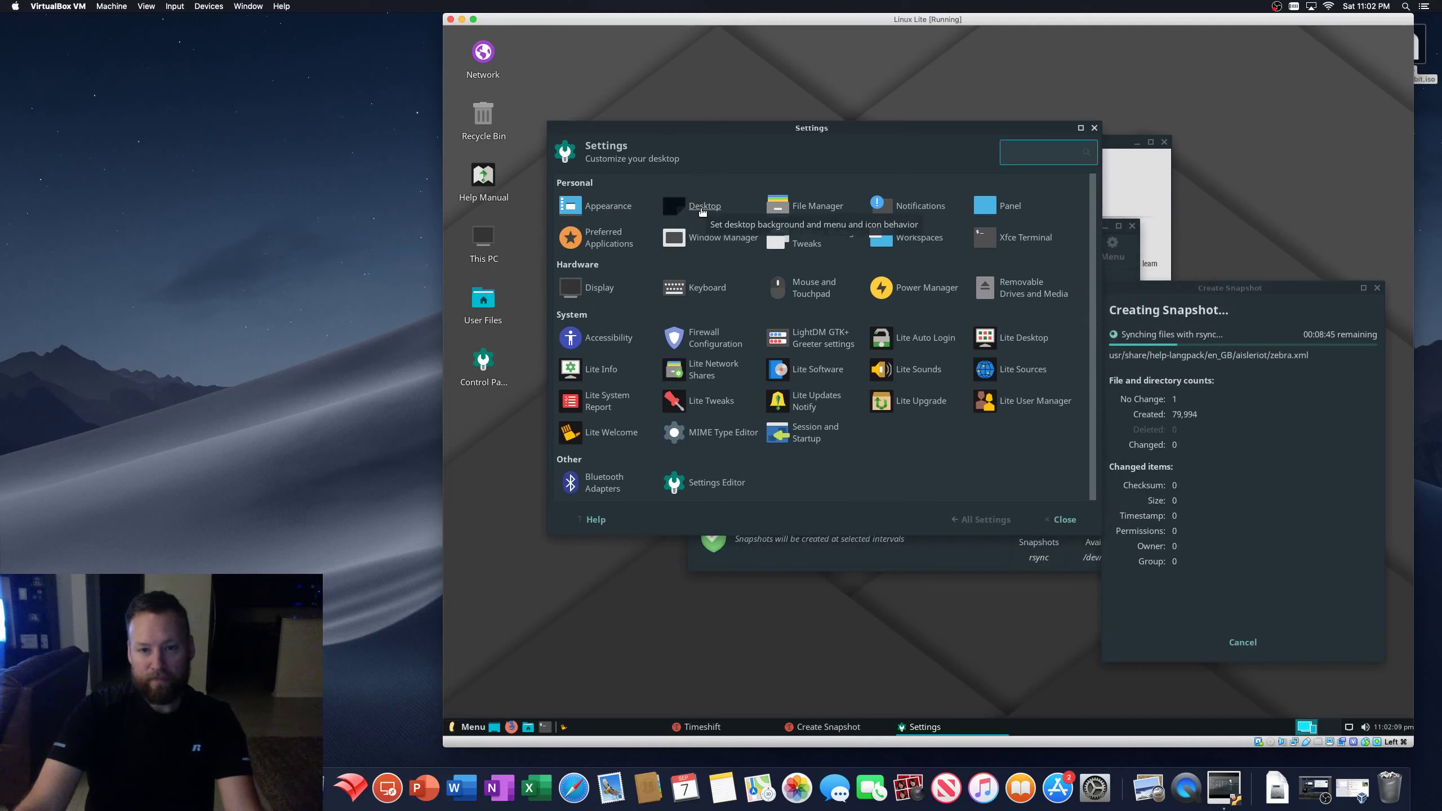
pyautogui.click(703, 208)
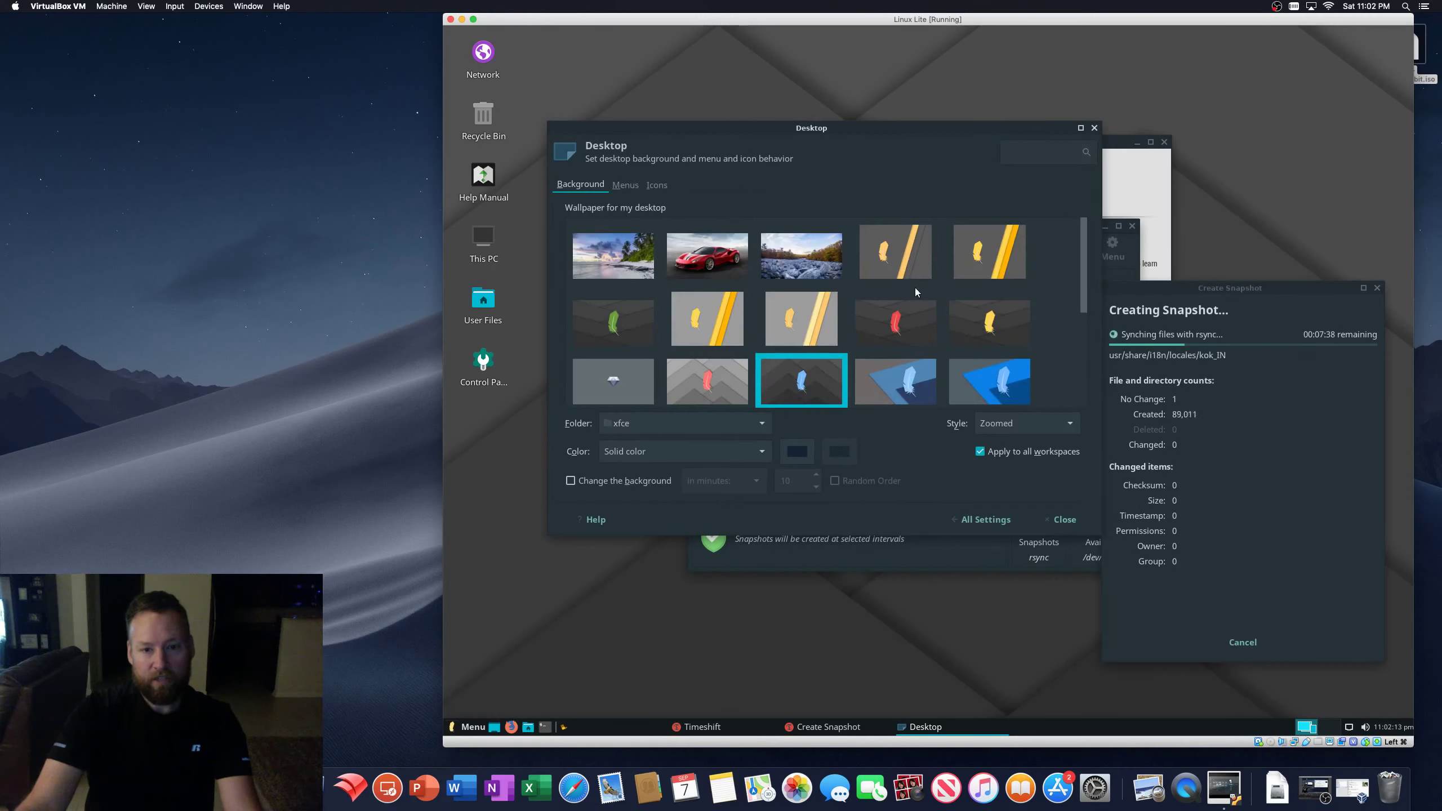
# - Keep the xfce wallpaper folder, Zoomed style and solid background colour
pyautogui.moveTo(1079, 264); pyautogui.dragTo(1088, 310)
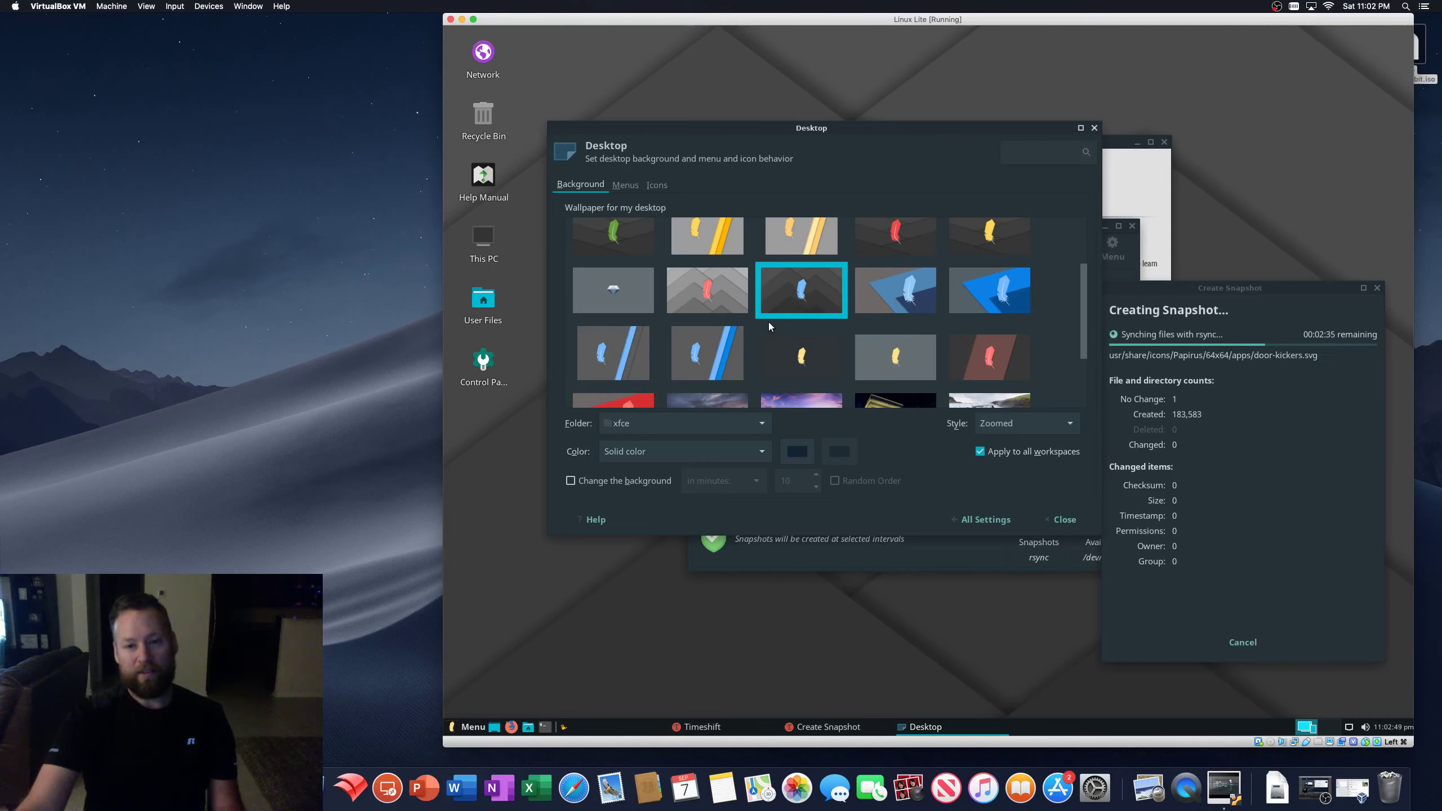
pyautogui.scroll(-3, 721, 330)
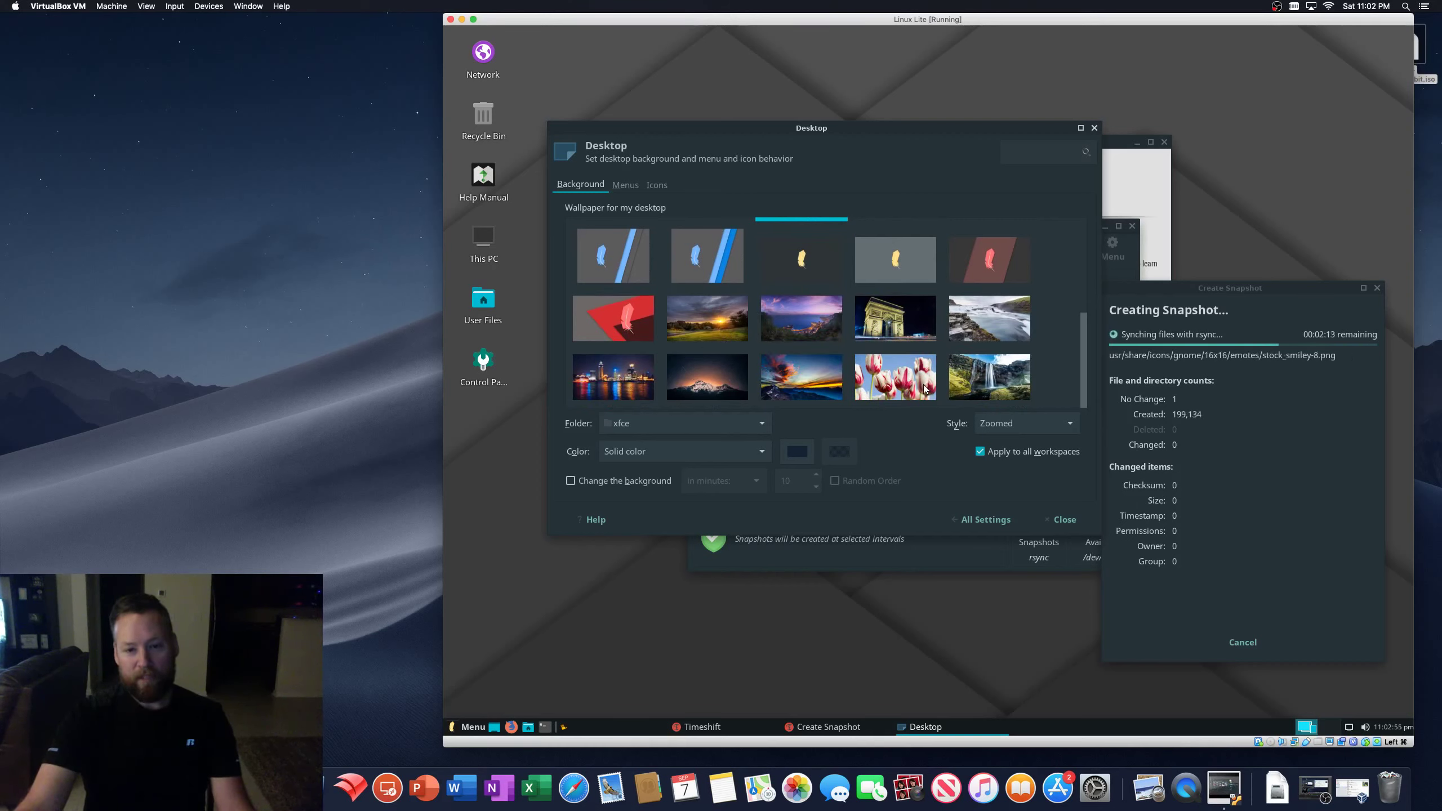
pyautogui.scroll(5, 921, 381)
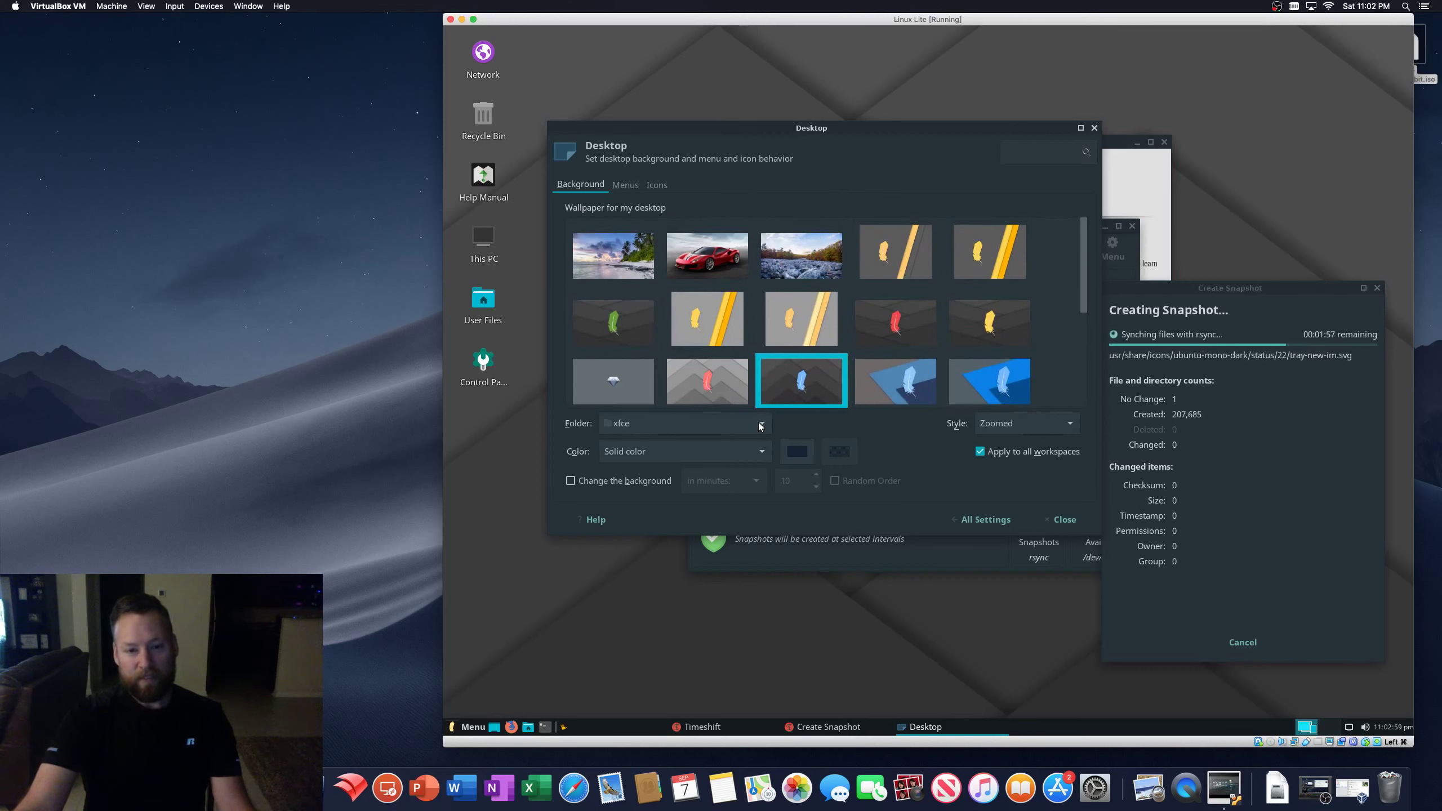
pyautogui.click(716, 425)
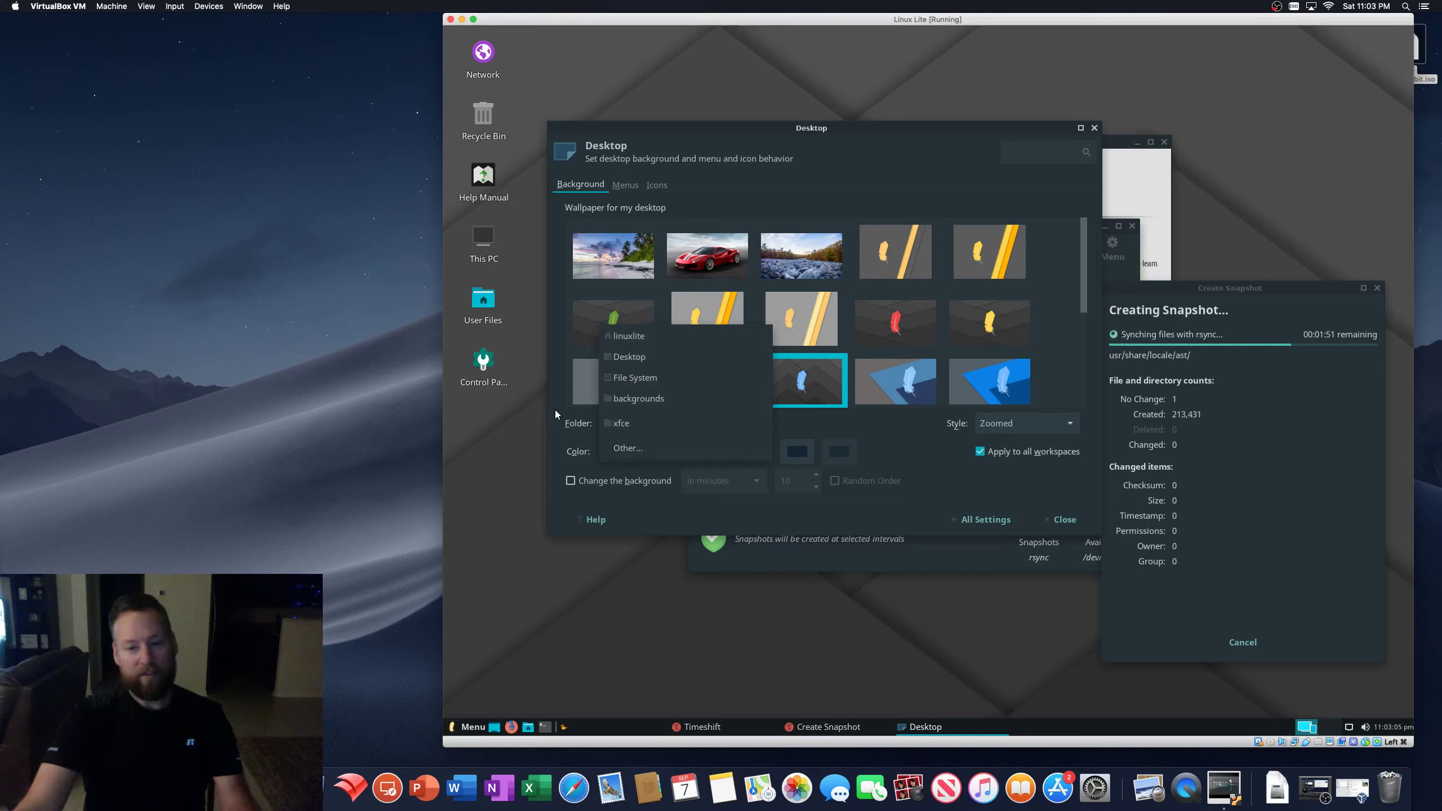
pyautogui.click(578, 421)
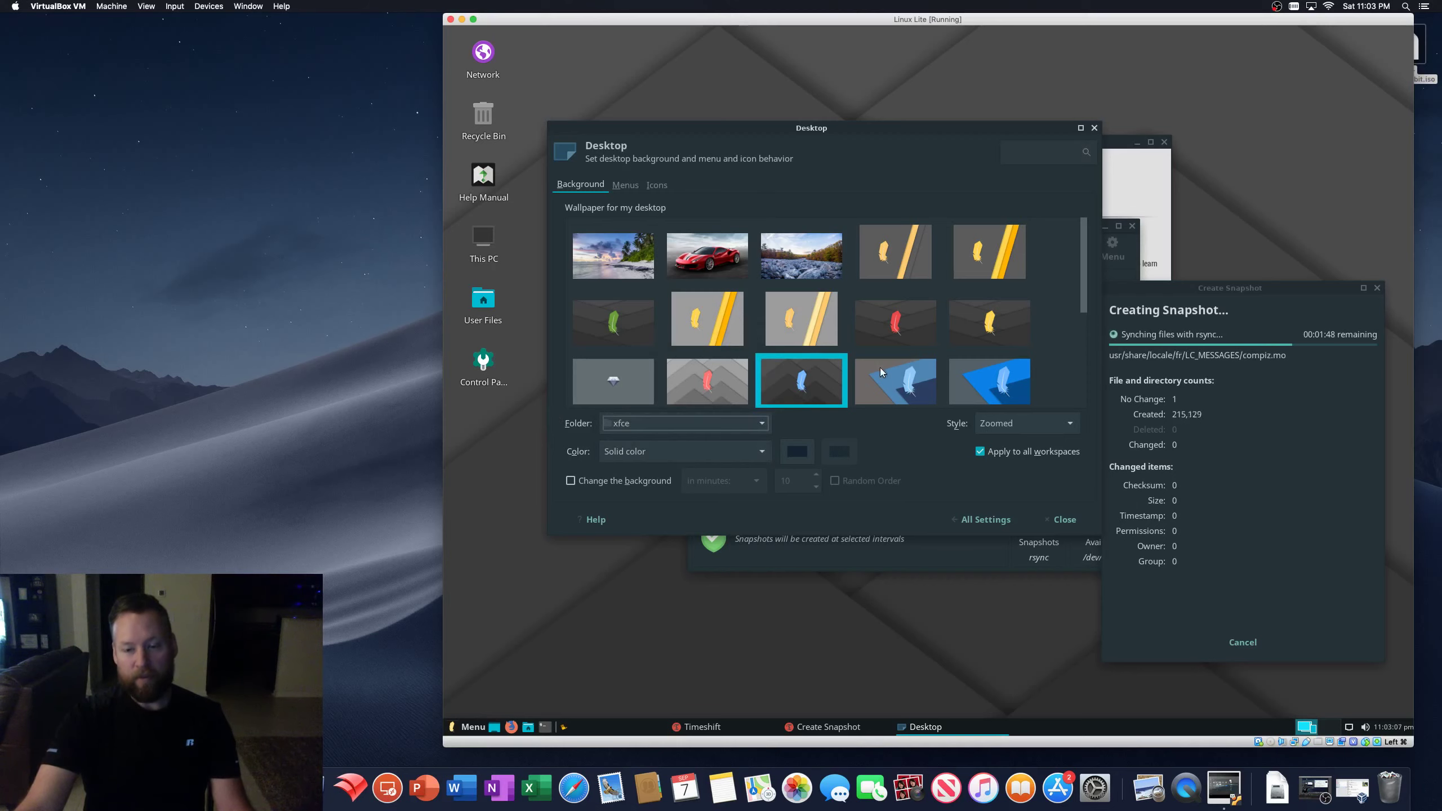
pyautogui.click(1072, 424)
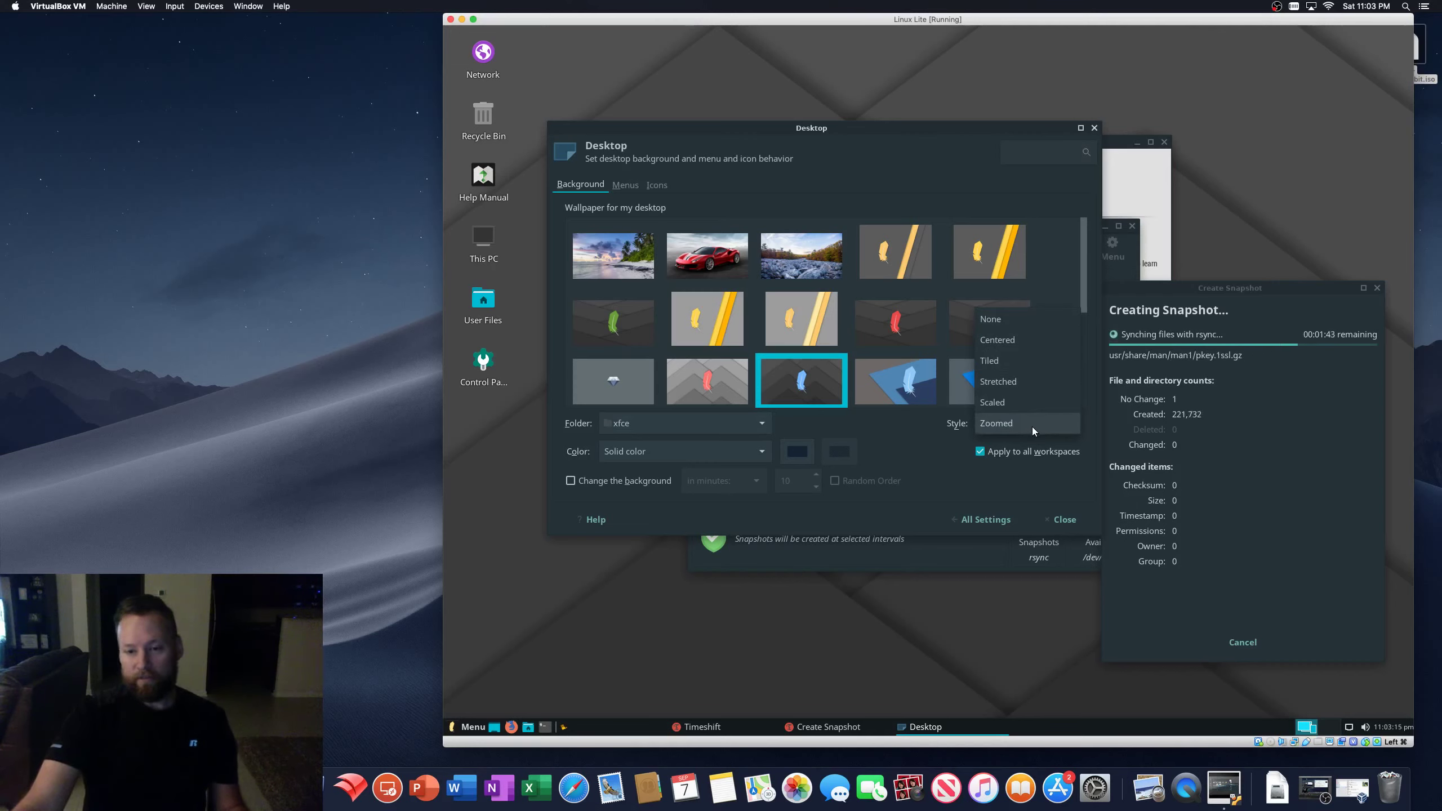
pyautogui.click(979, 424)
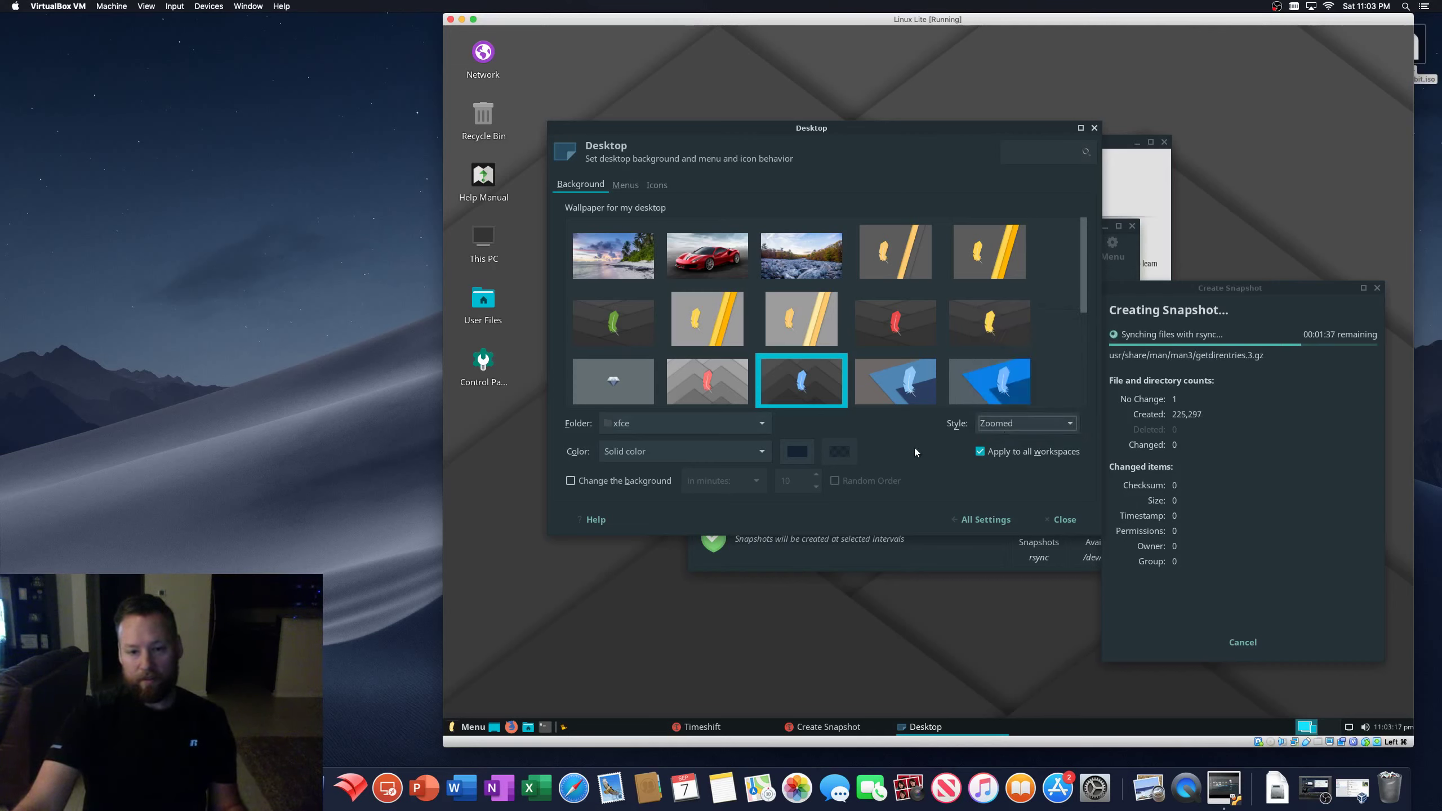
pyautogui.click(760, 451)
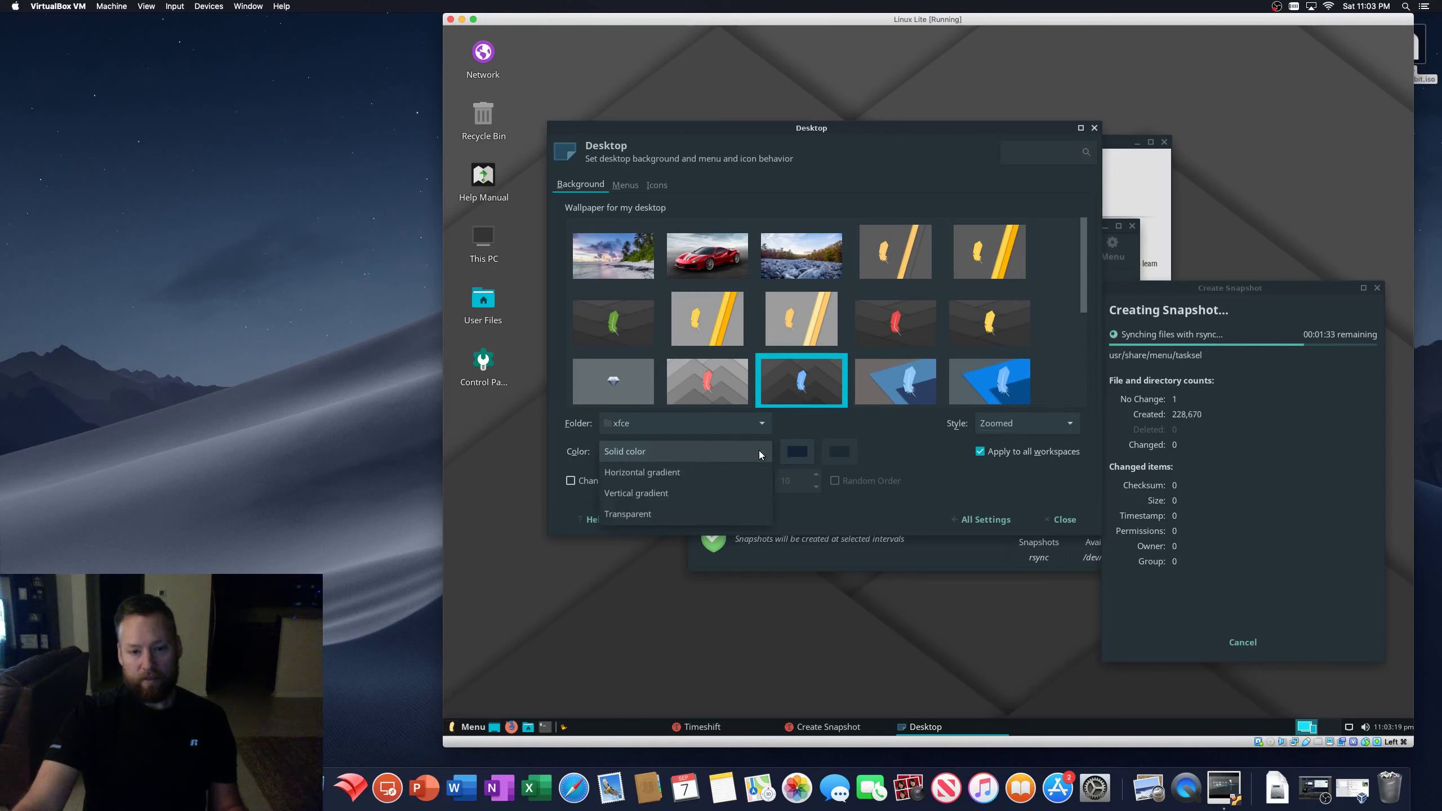
pyautogui.click(751, 452)
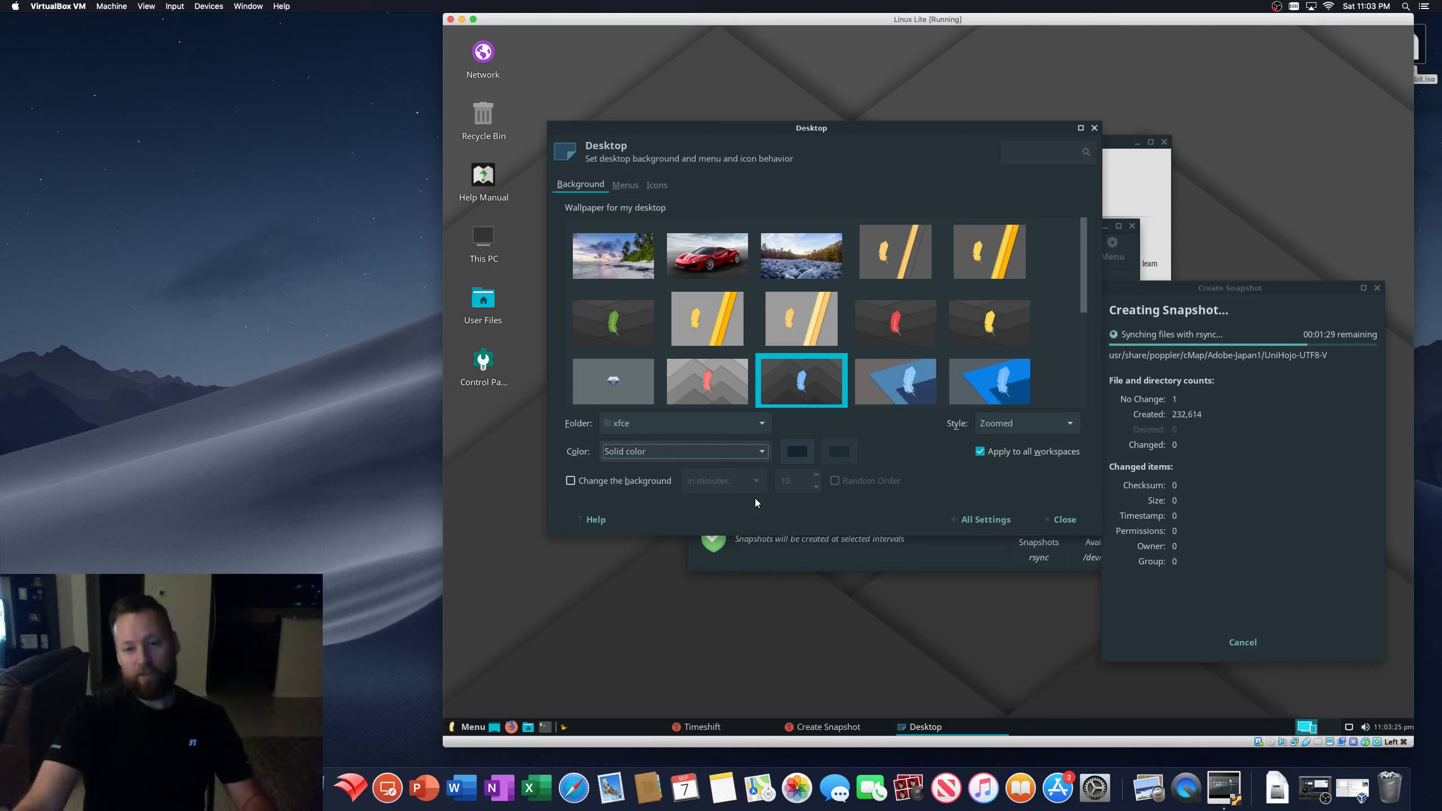
# - Turn on background changing every 2 minutes with Random Order ticked
pyautogui.click(571, 480)
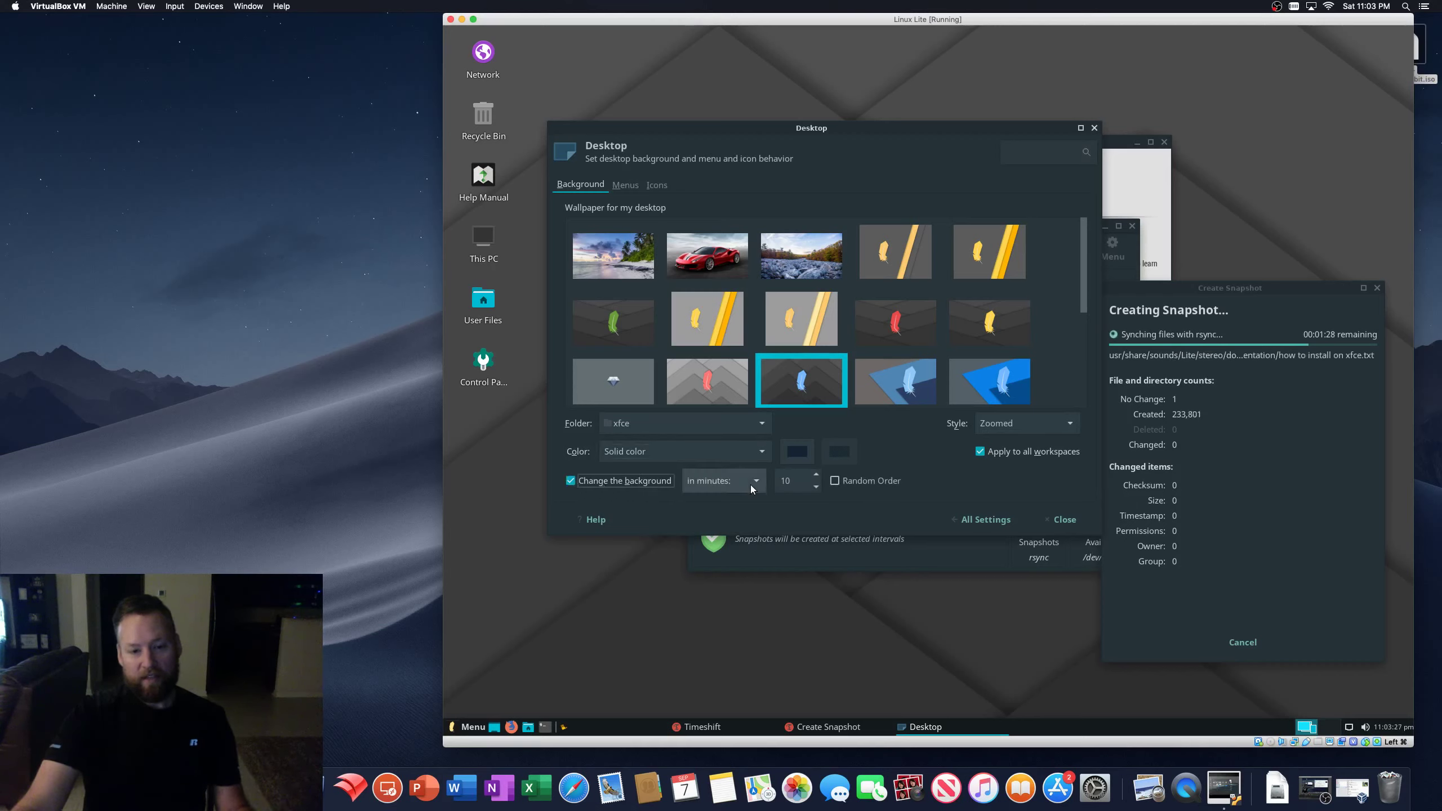
pyautogui.click(816, 487)
pyautogui.click(816, 487)
pyautogui.click(815, 486)
pyautogui.click(816, 487)
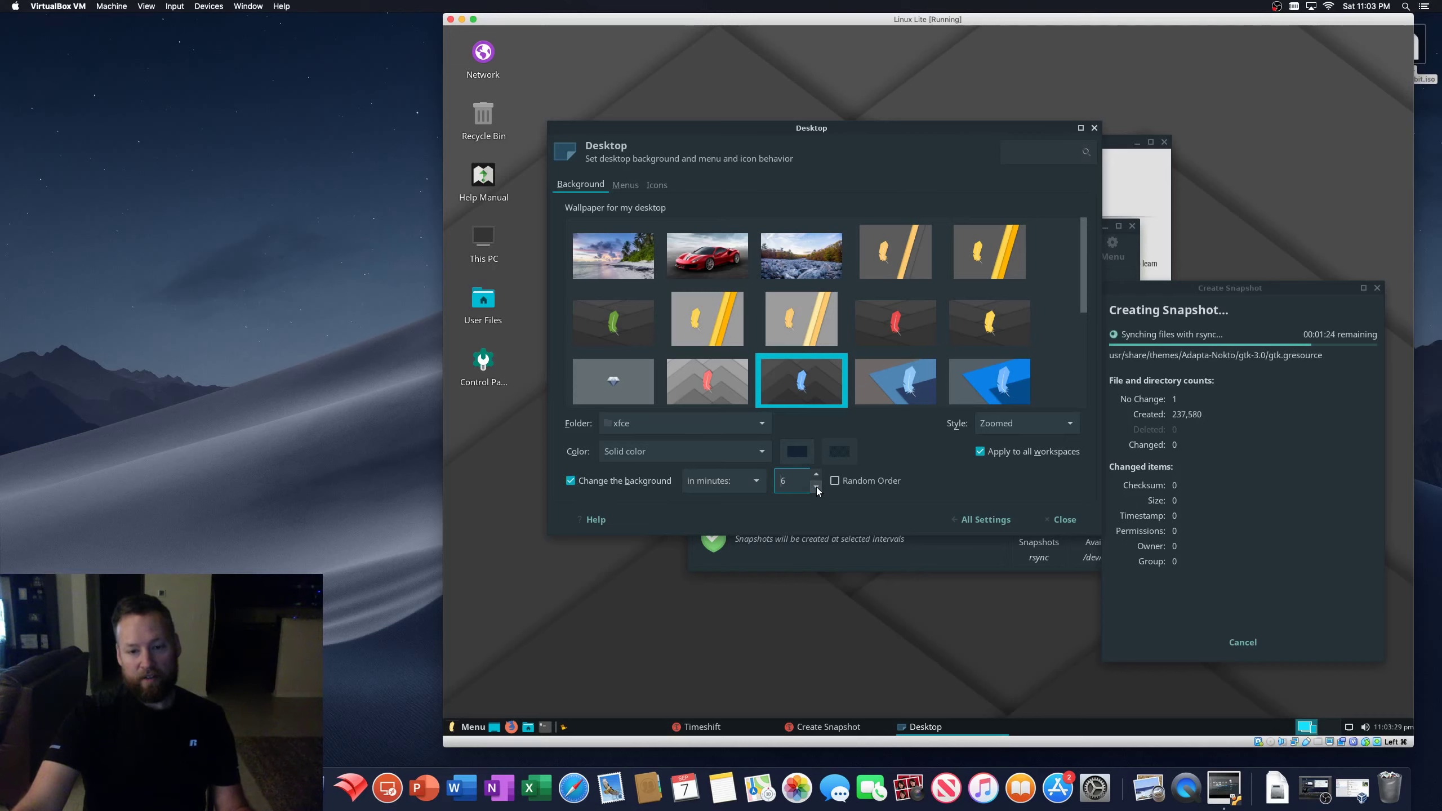
pyautogui.click(815, 487)
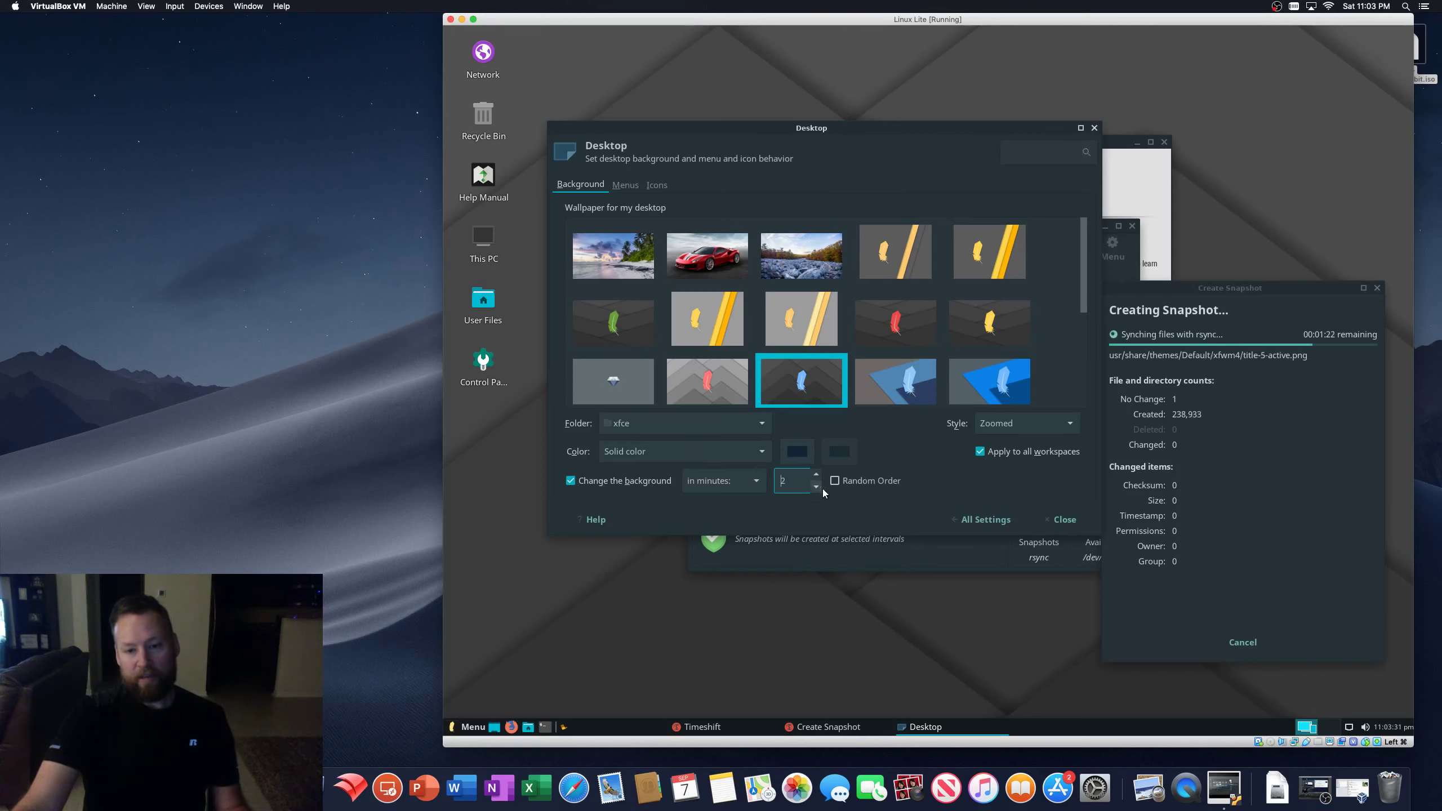
pyautogui.click(834, 481)
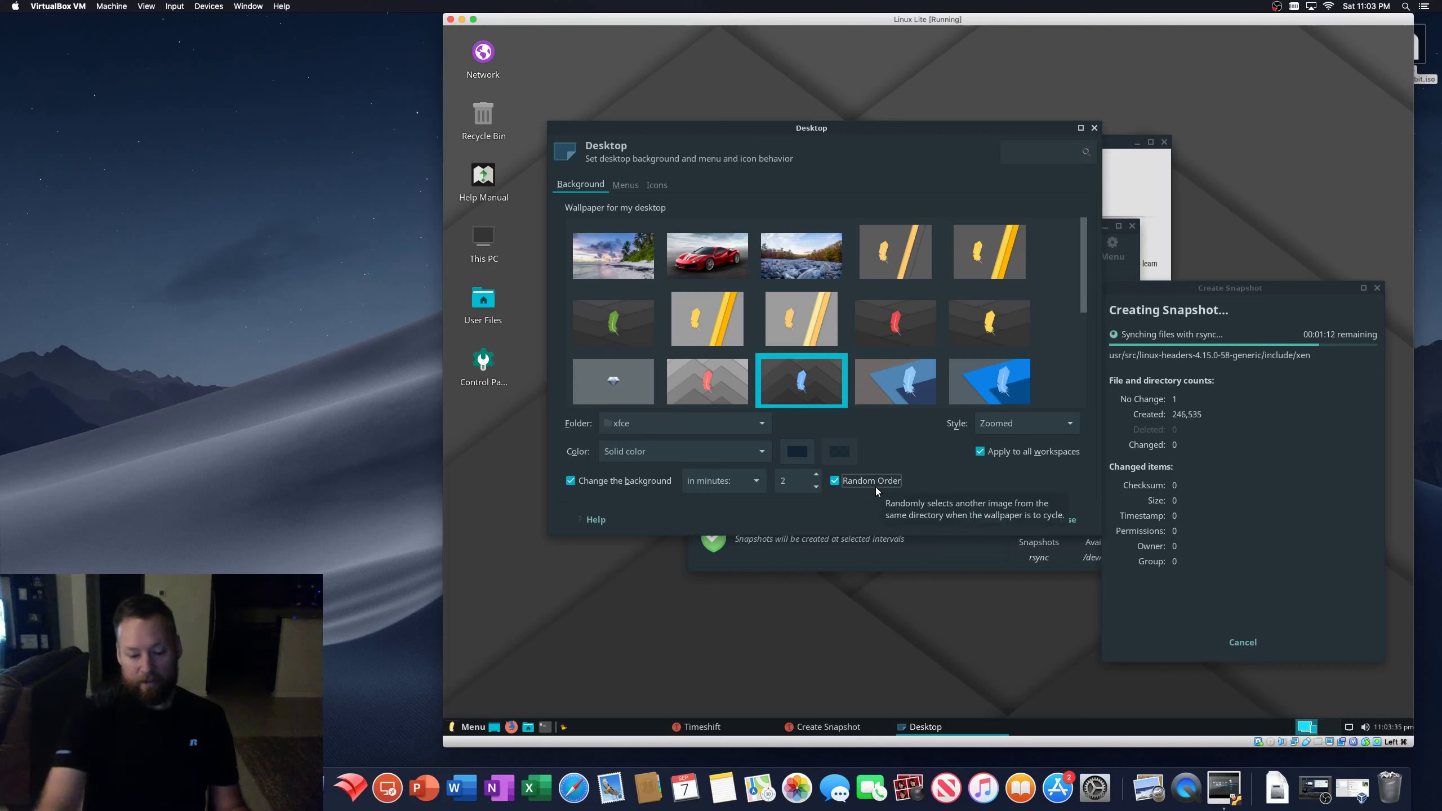
pyautogui.press('XF86AudioRaiseVolume')
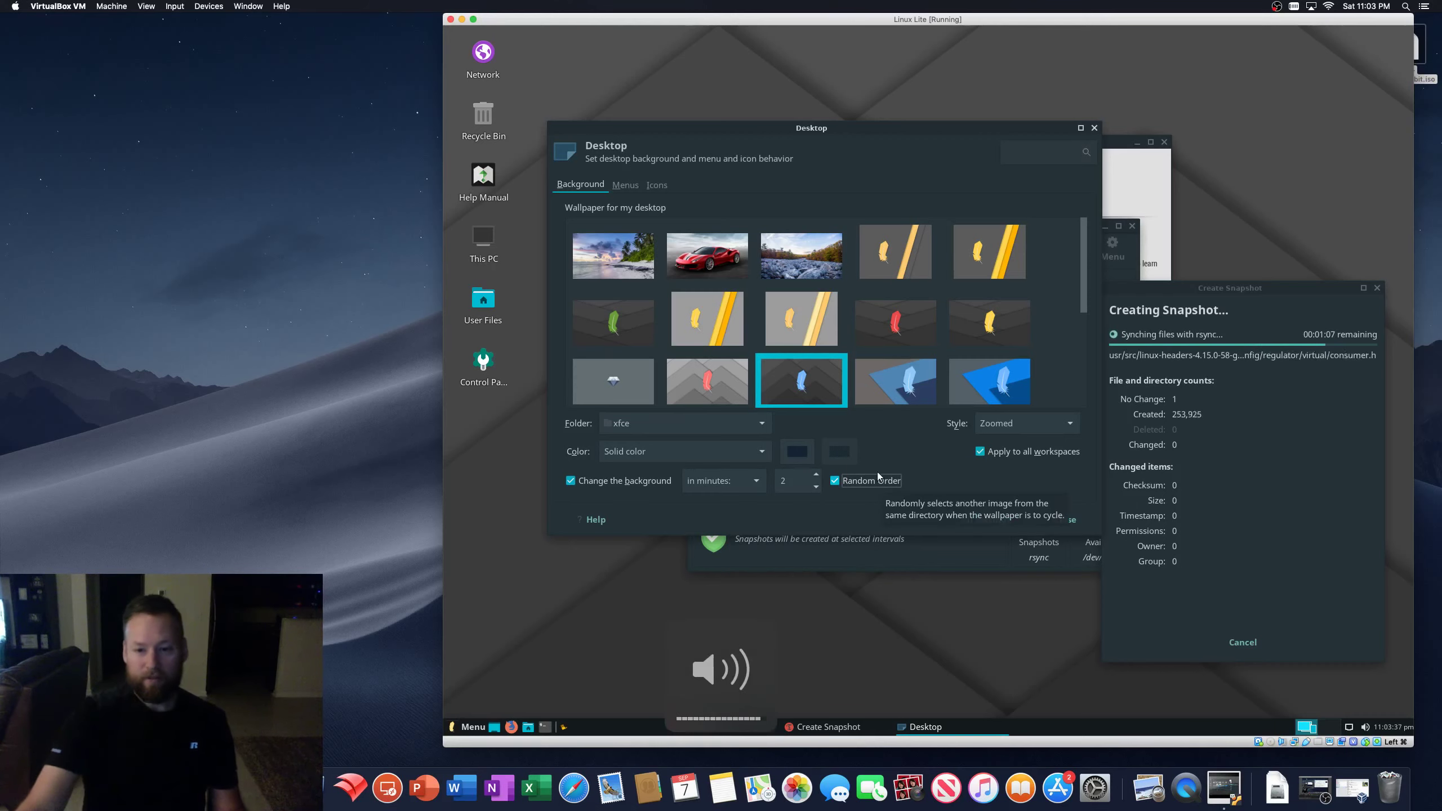
pyautogui.click(835, 481)
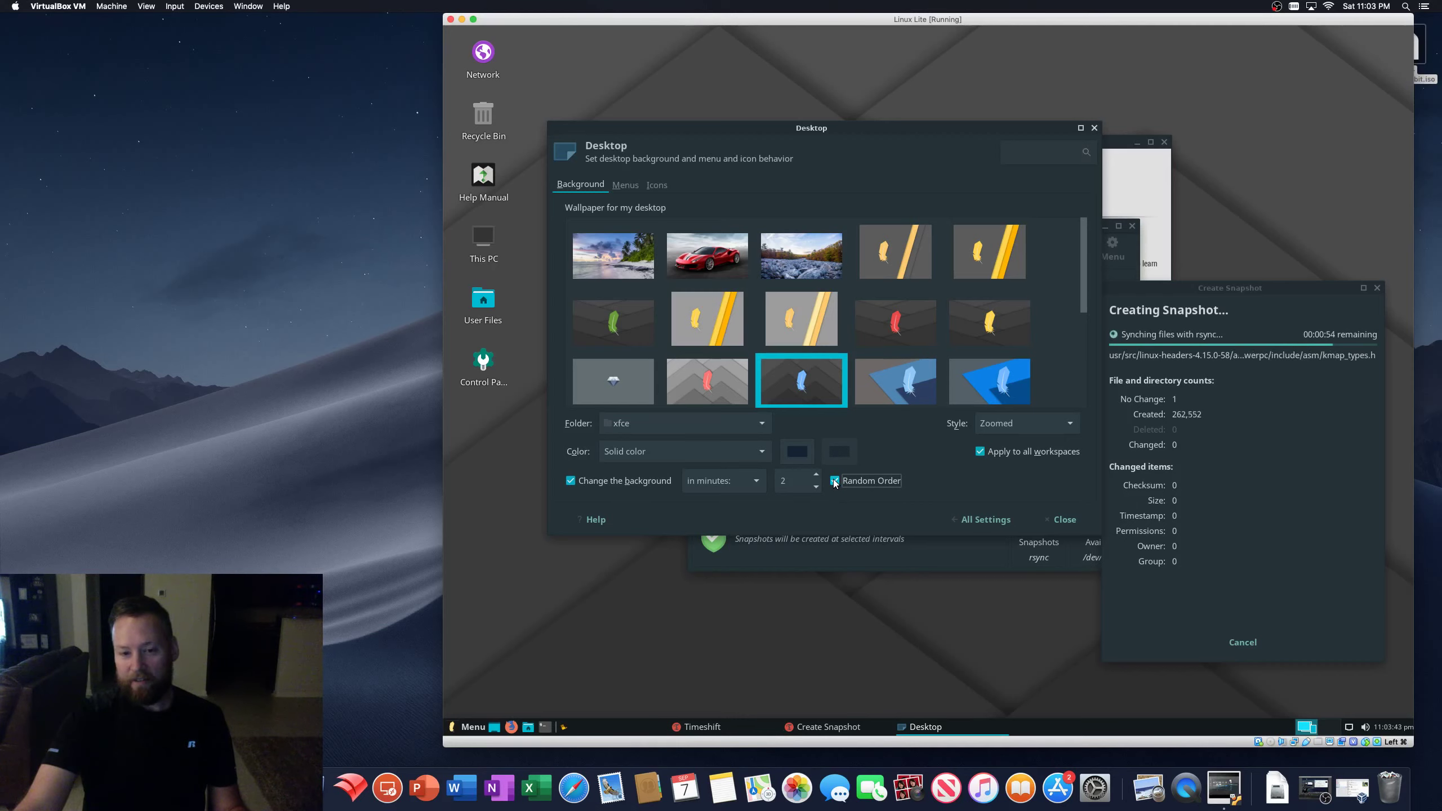
pyautogui.click(750, 481)
pyautogui.click(751, 481)
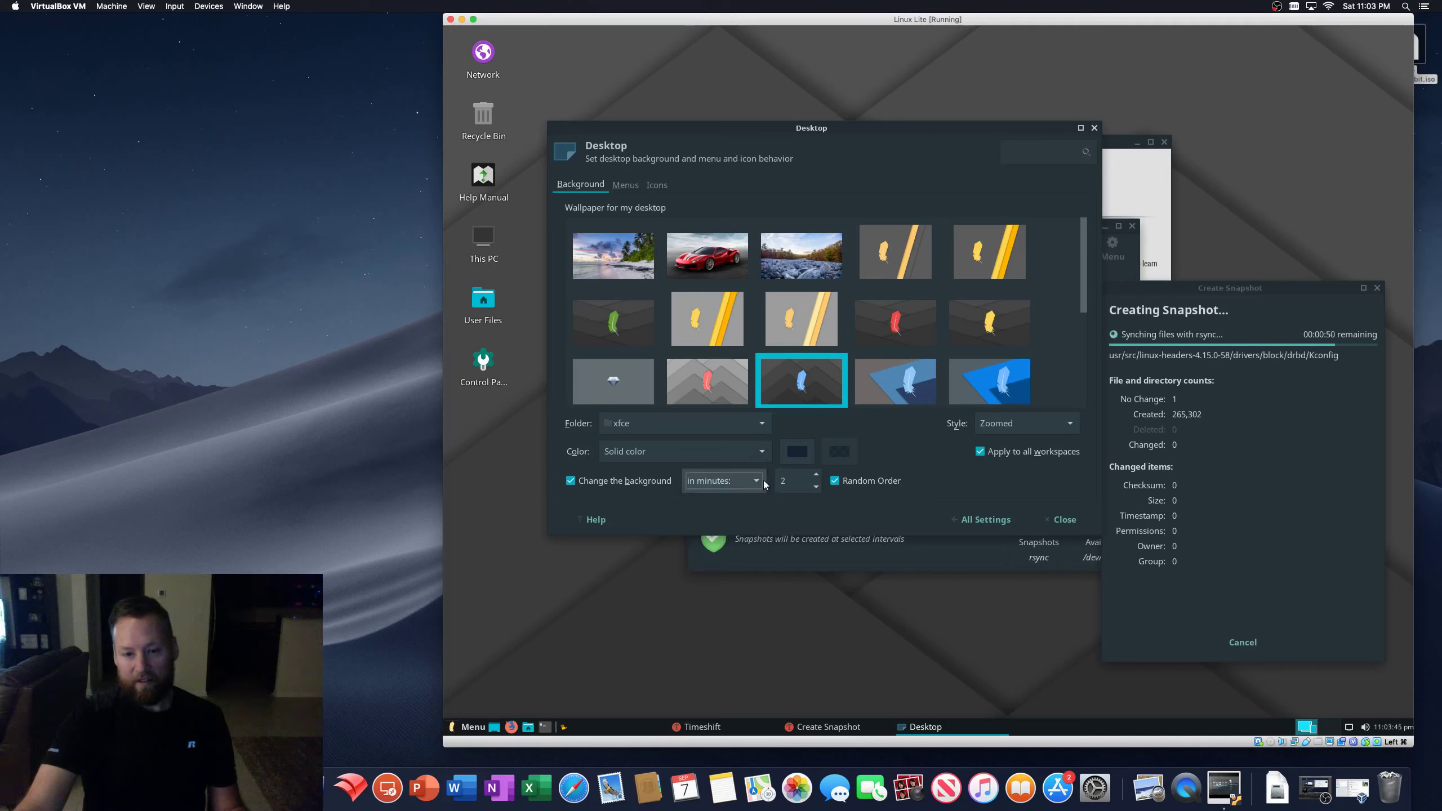
pyautogui.click(834, 481)
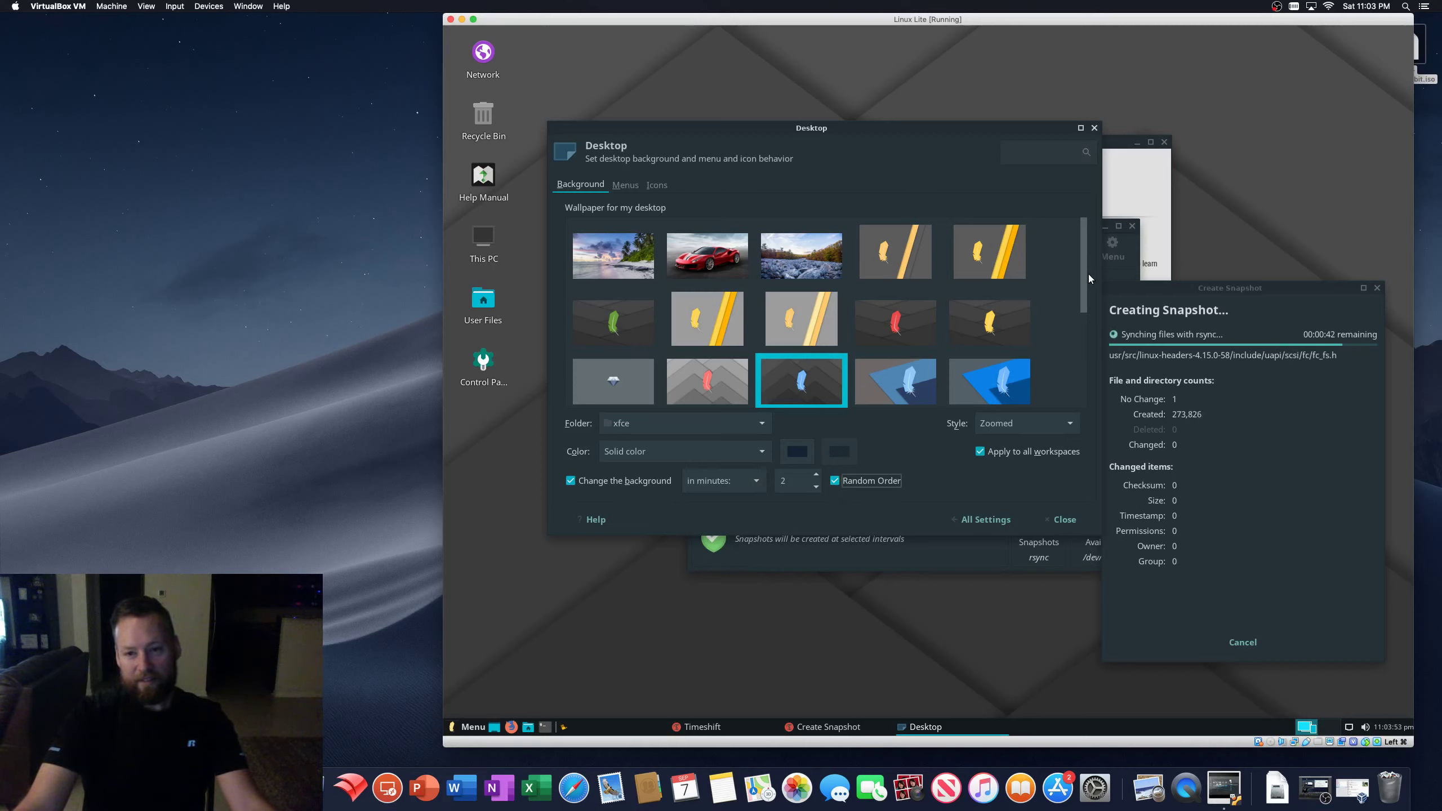
# - Show the Trash, Filesystem and Home default icons on the desktop, then return to All Settings
pyautogui.click(625, 186)
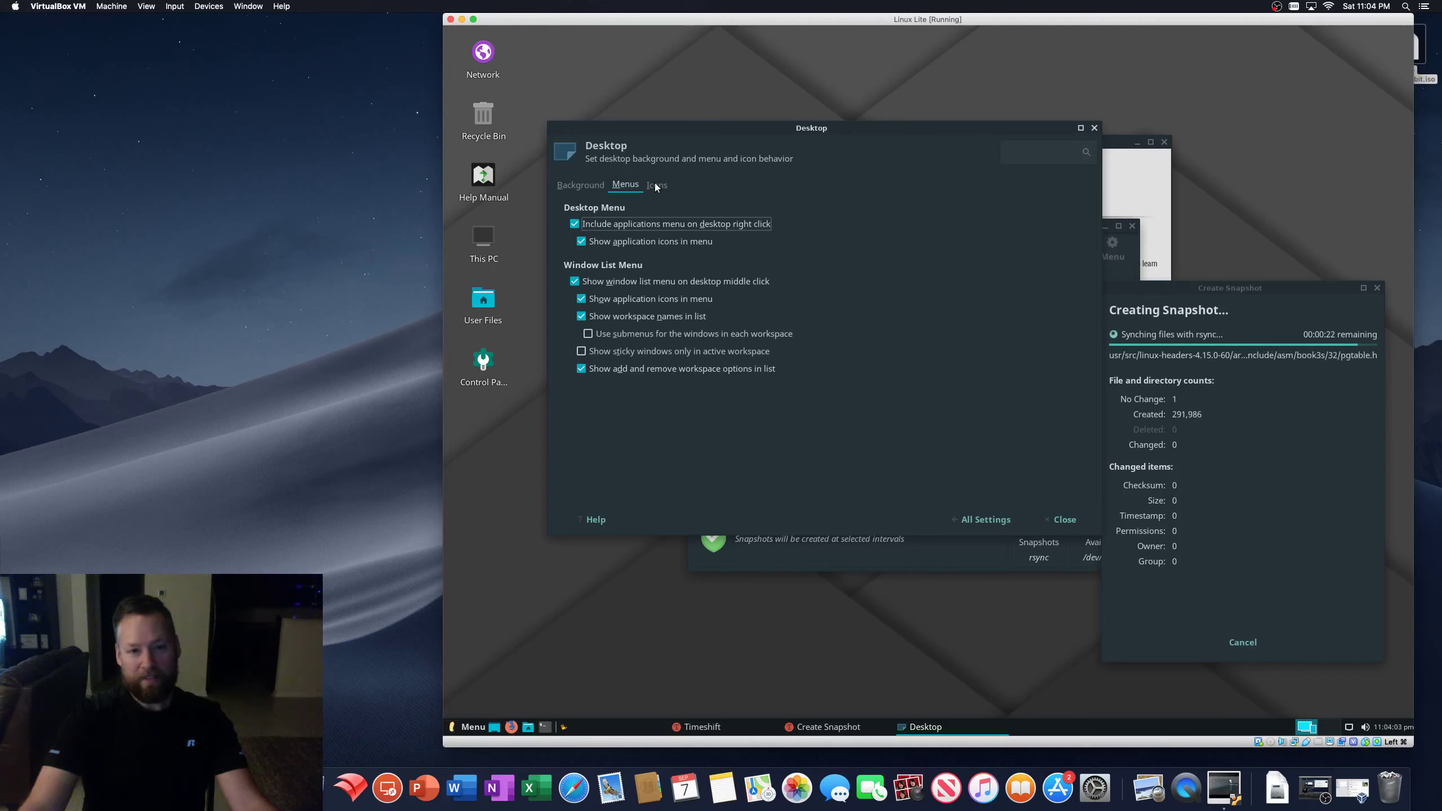
pyautogui.click(657, 185)
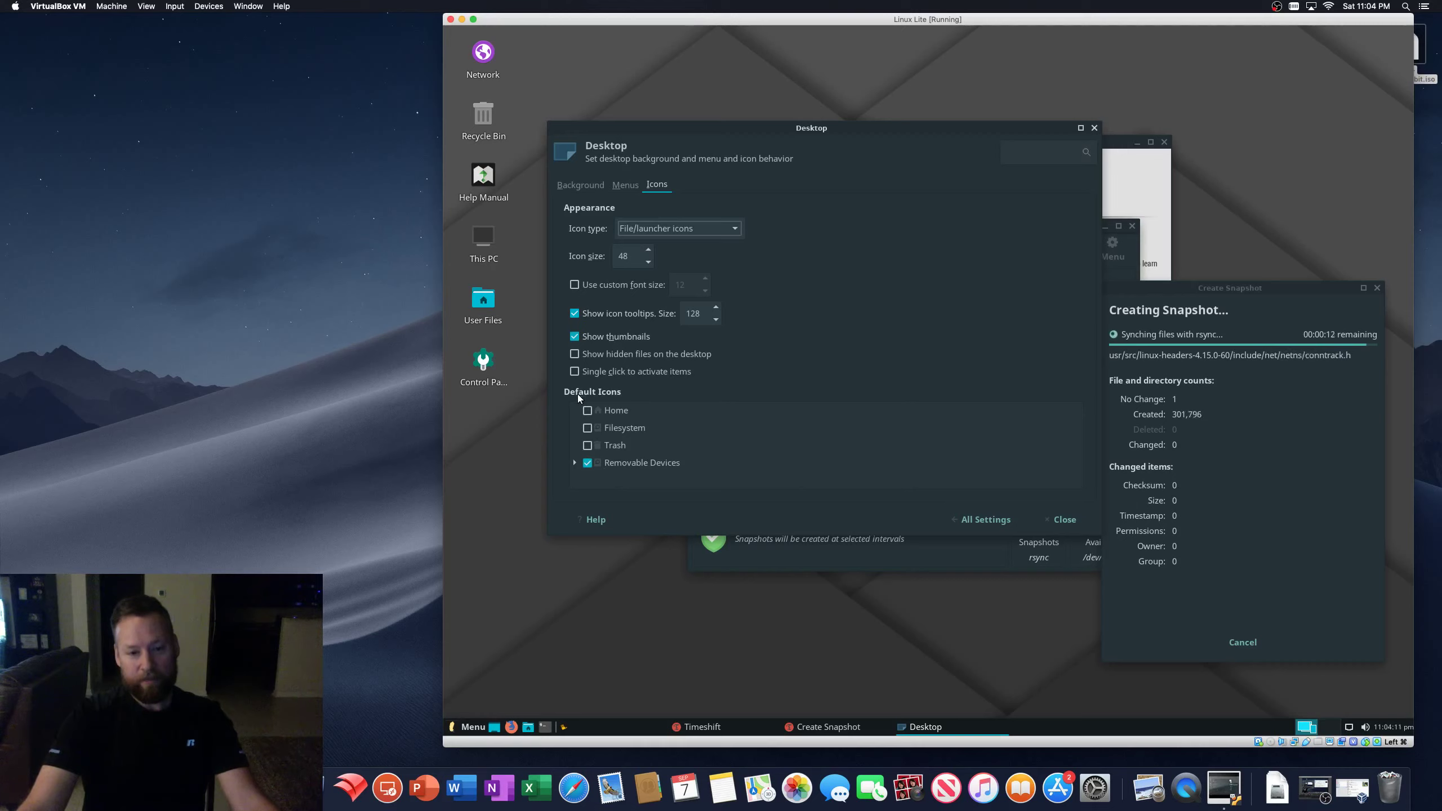
pyautogui.click(588, 446)
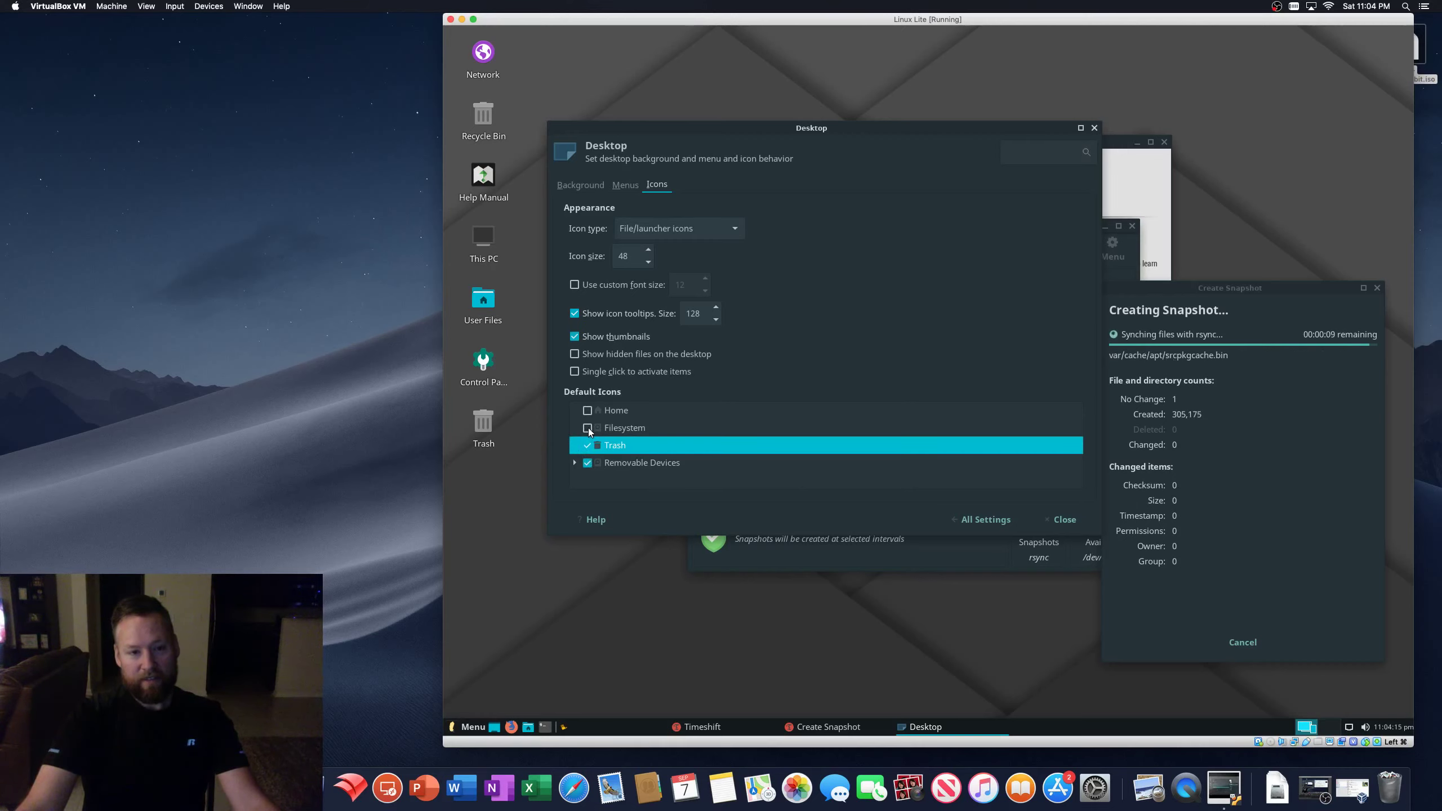
pyautogui.click(587, 428)
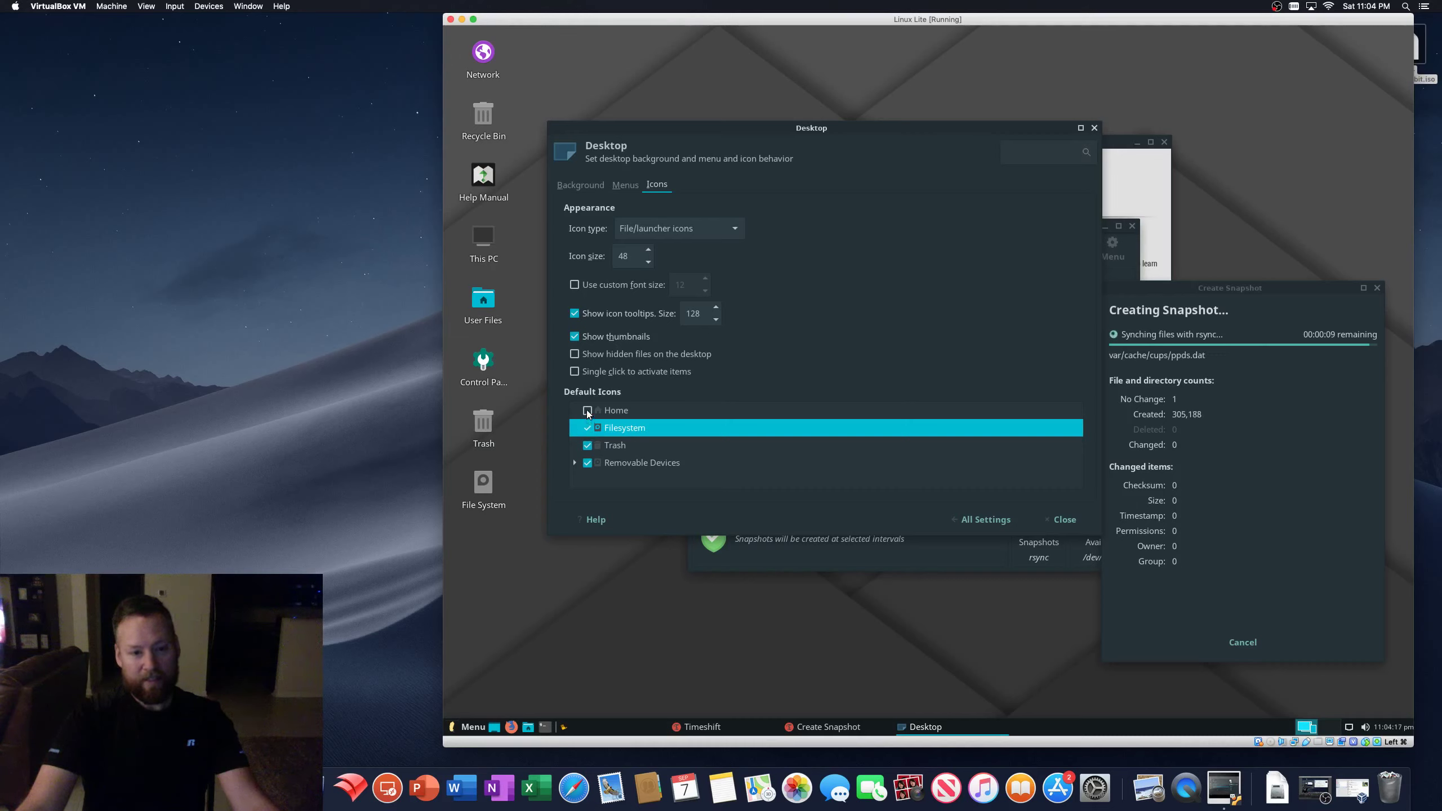
pyautogui.click(587, 411)
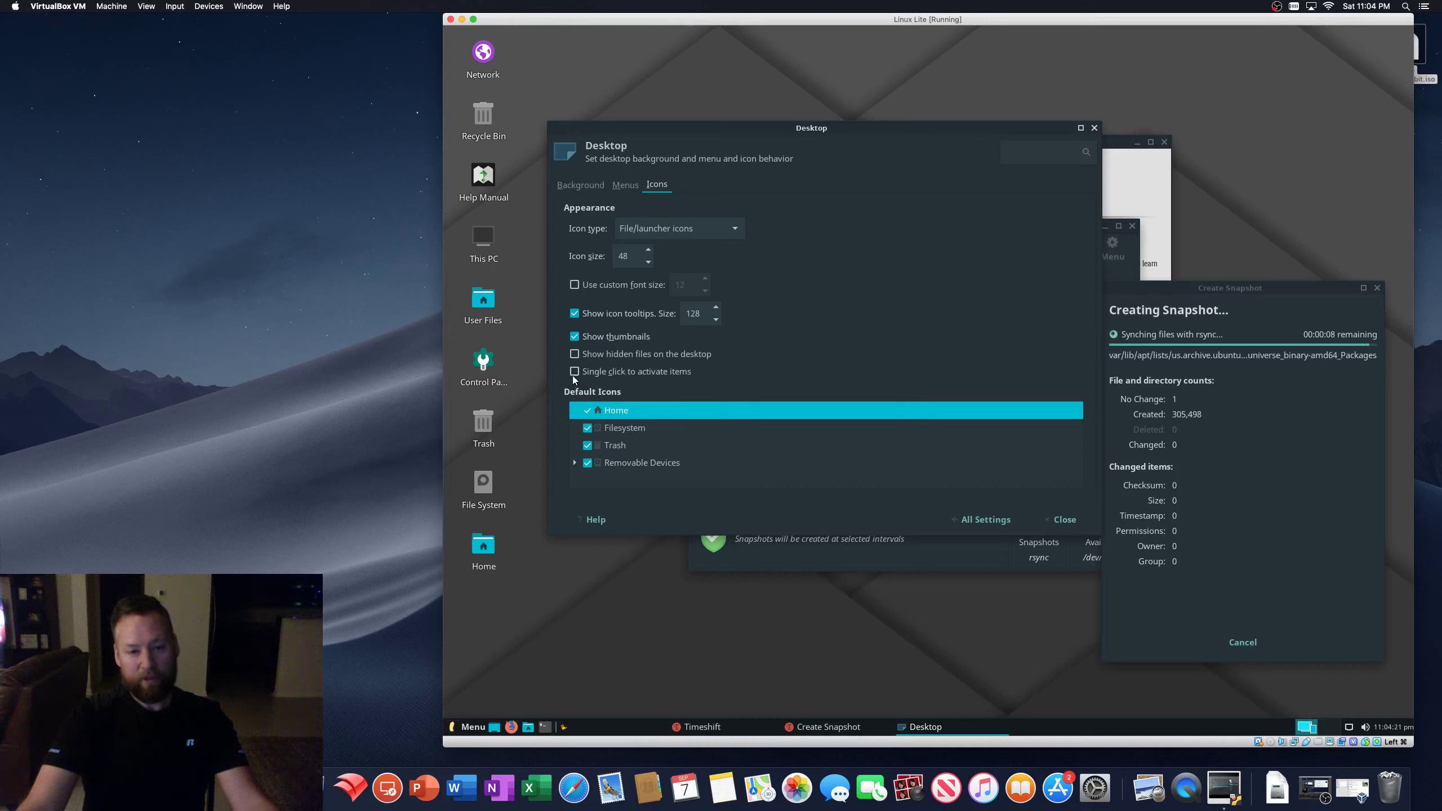
pyautogui.click(970, 519)
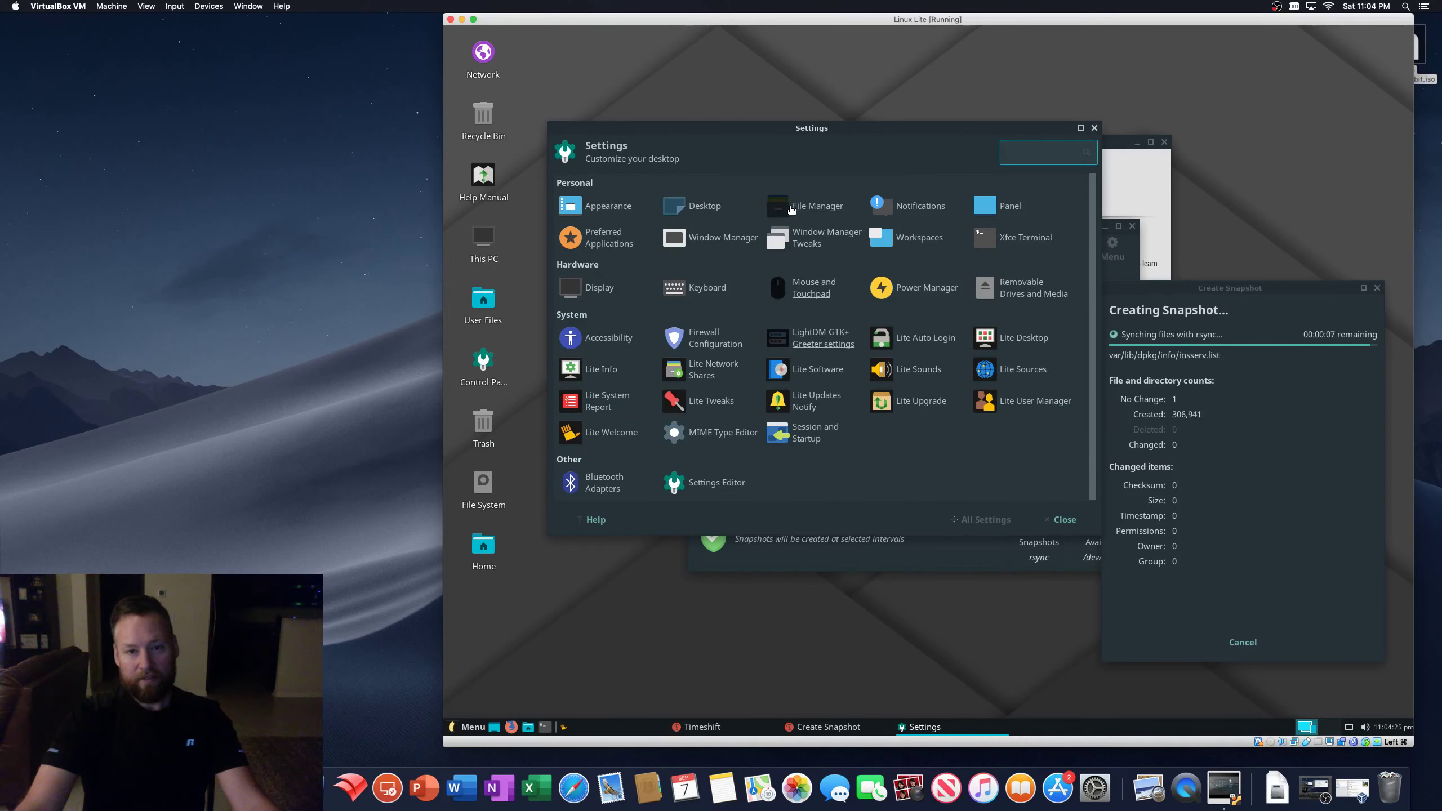
# - Review the File Manager's Side Pane and Behavior preferences, dismiss the notification, and bring Timeshift forward
pyautogui.click(807, 208)
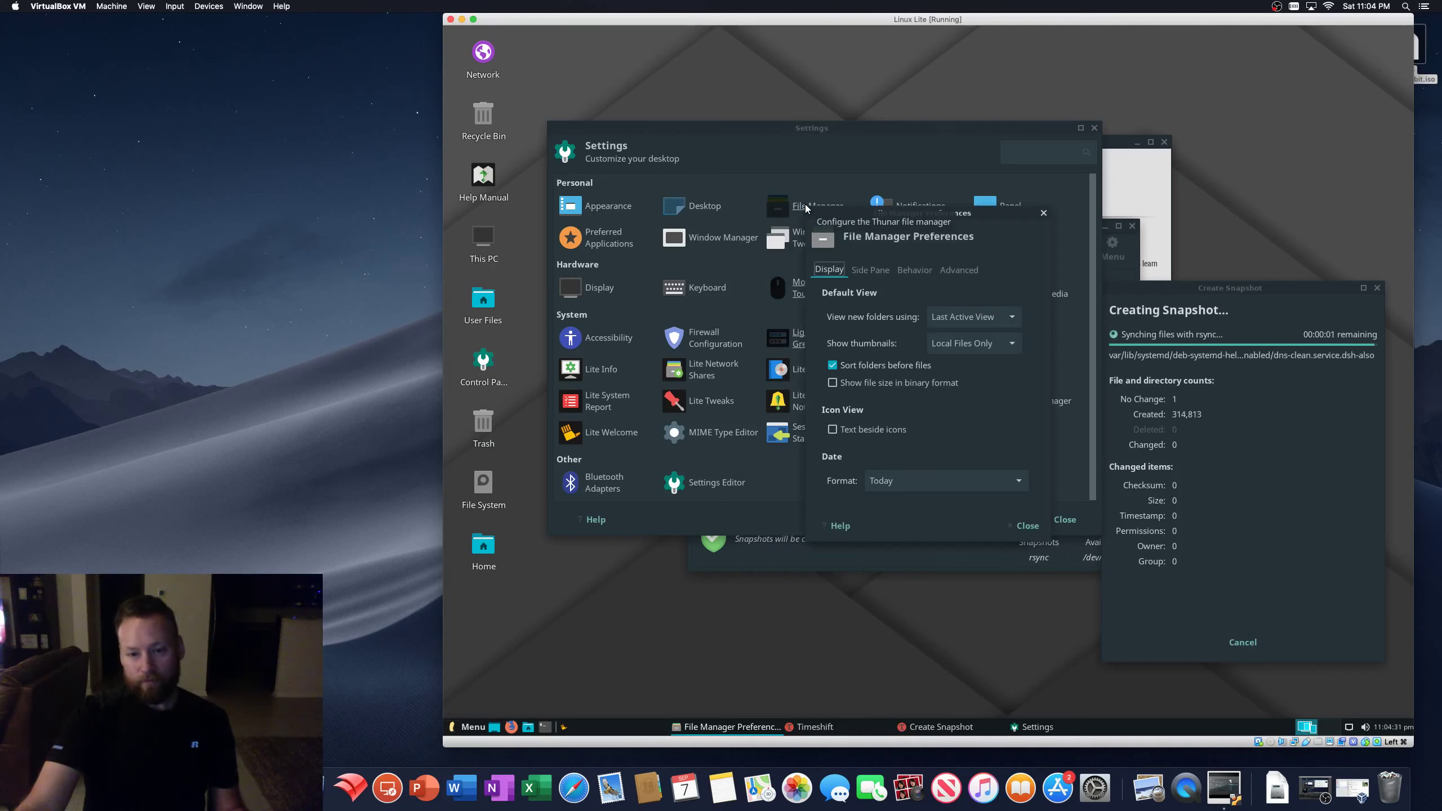
pyautogui.click(871, 270)
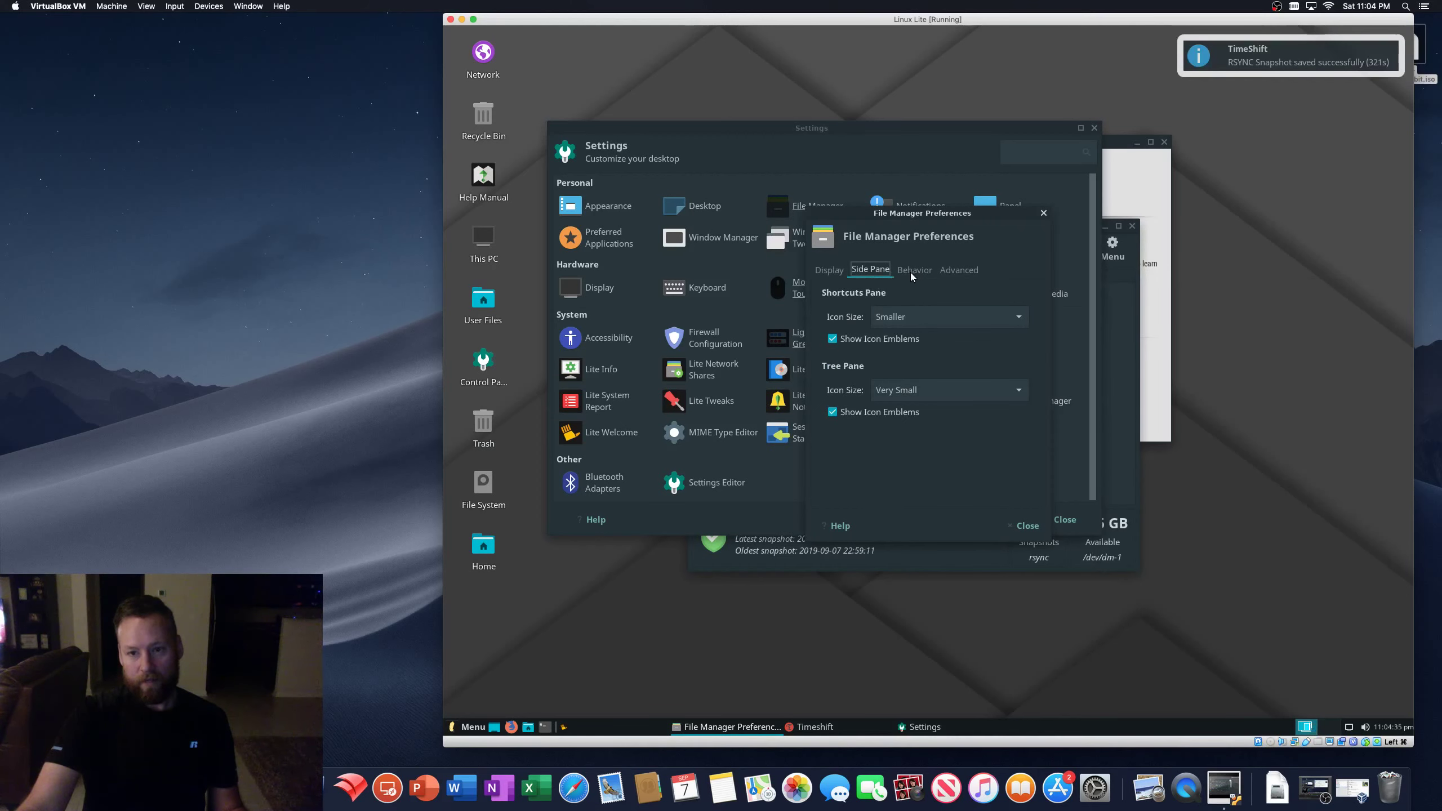
pyautogui.click(911, 271)
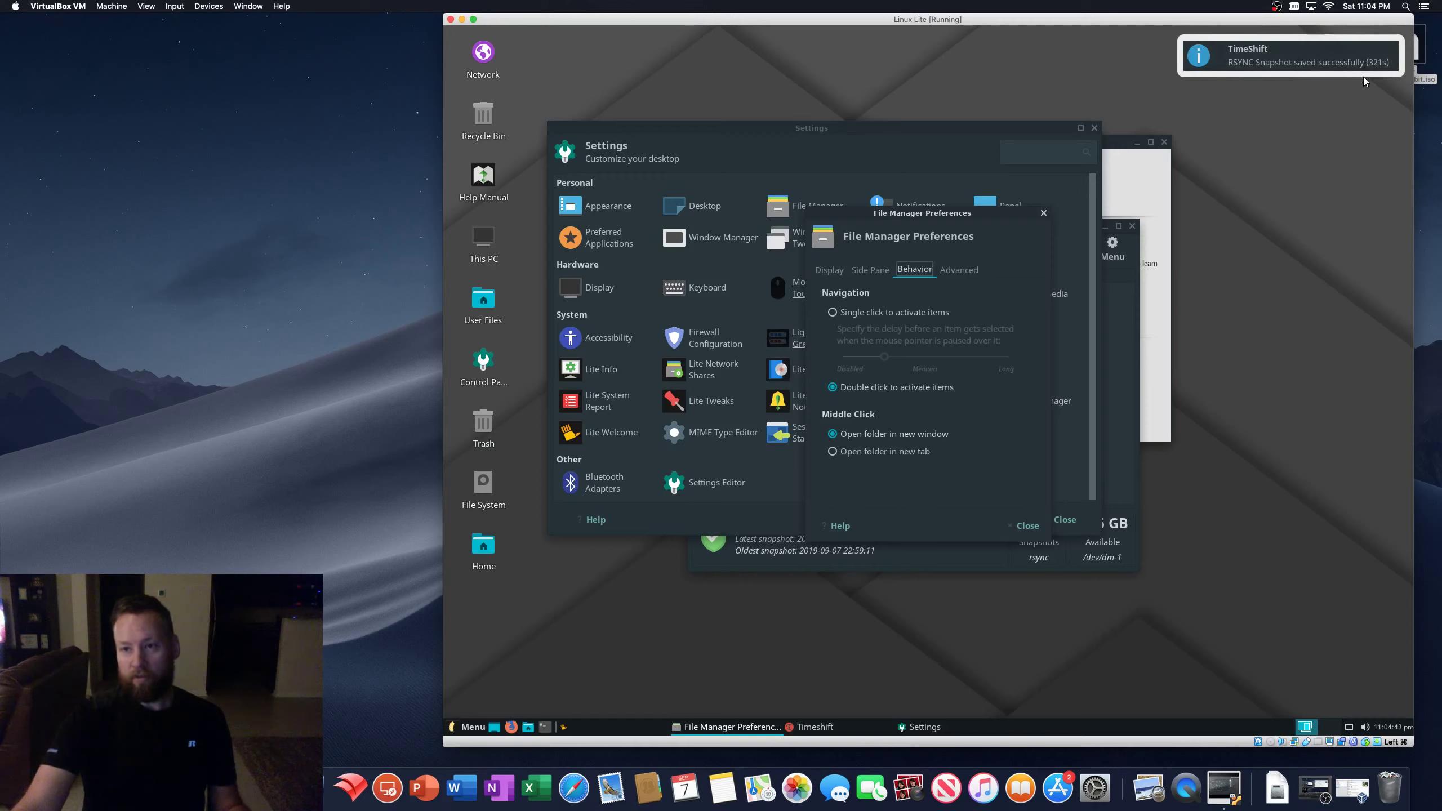
pyautogui.click(1280, 57)
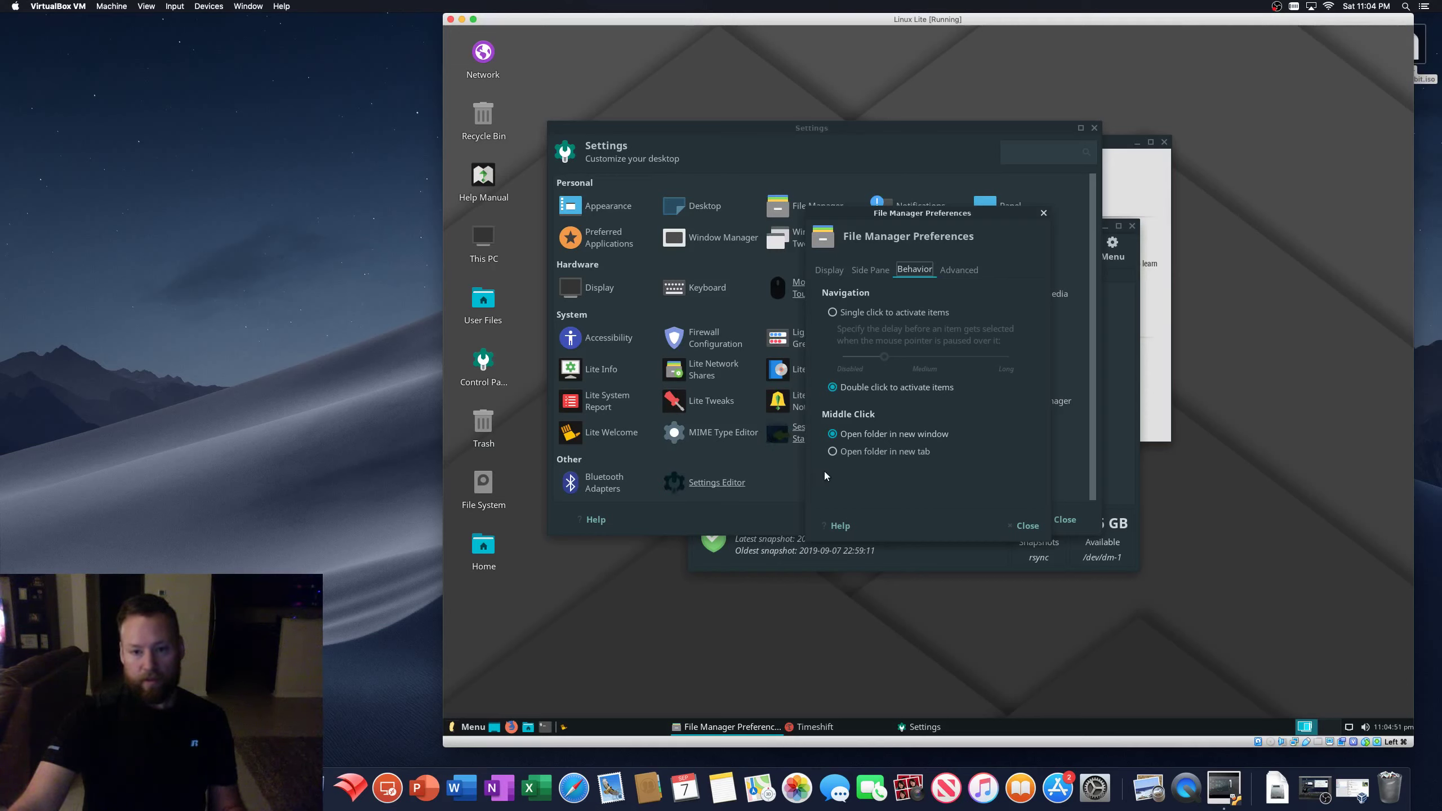
pyautogui.click(934, 565)
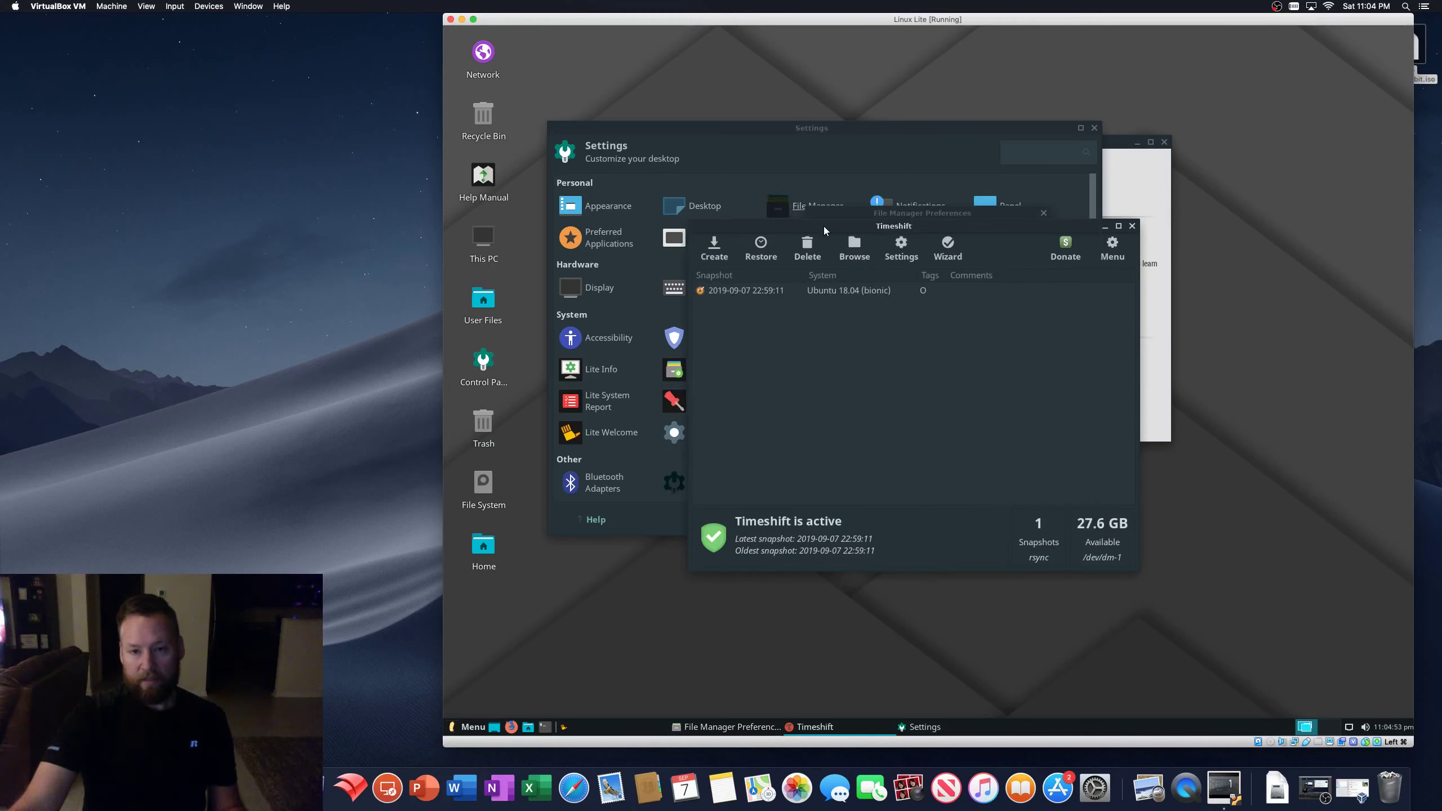
pyautogui.moveTo(823, 225); pyautogui.dragTo(1039, 321)
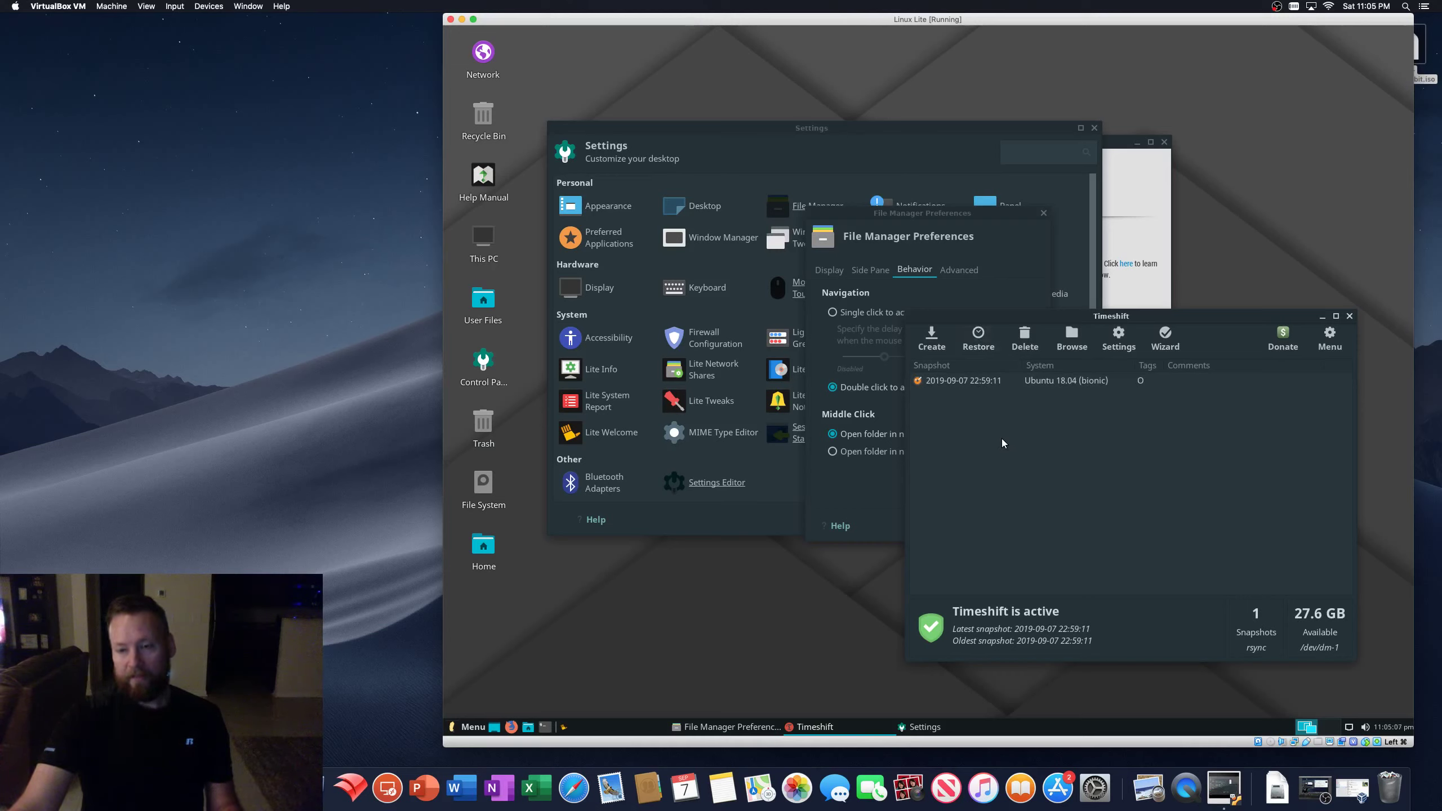
pyautogui.click(976, 335)
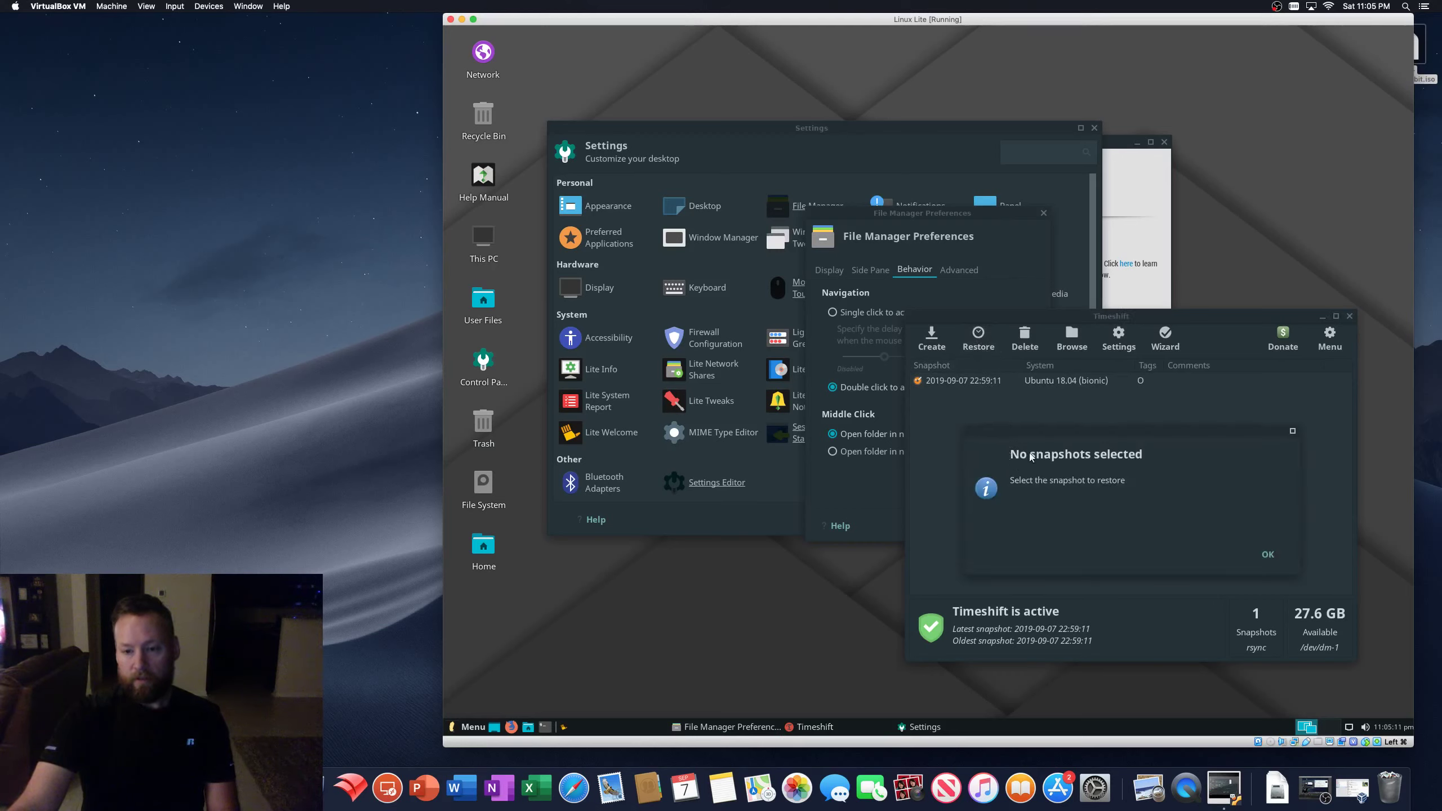
pyautogui.click(1267, 555)
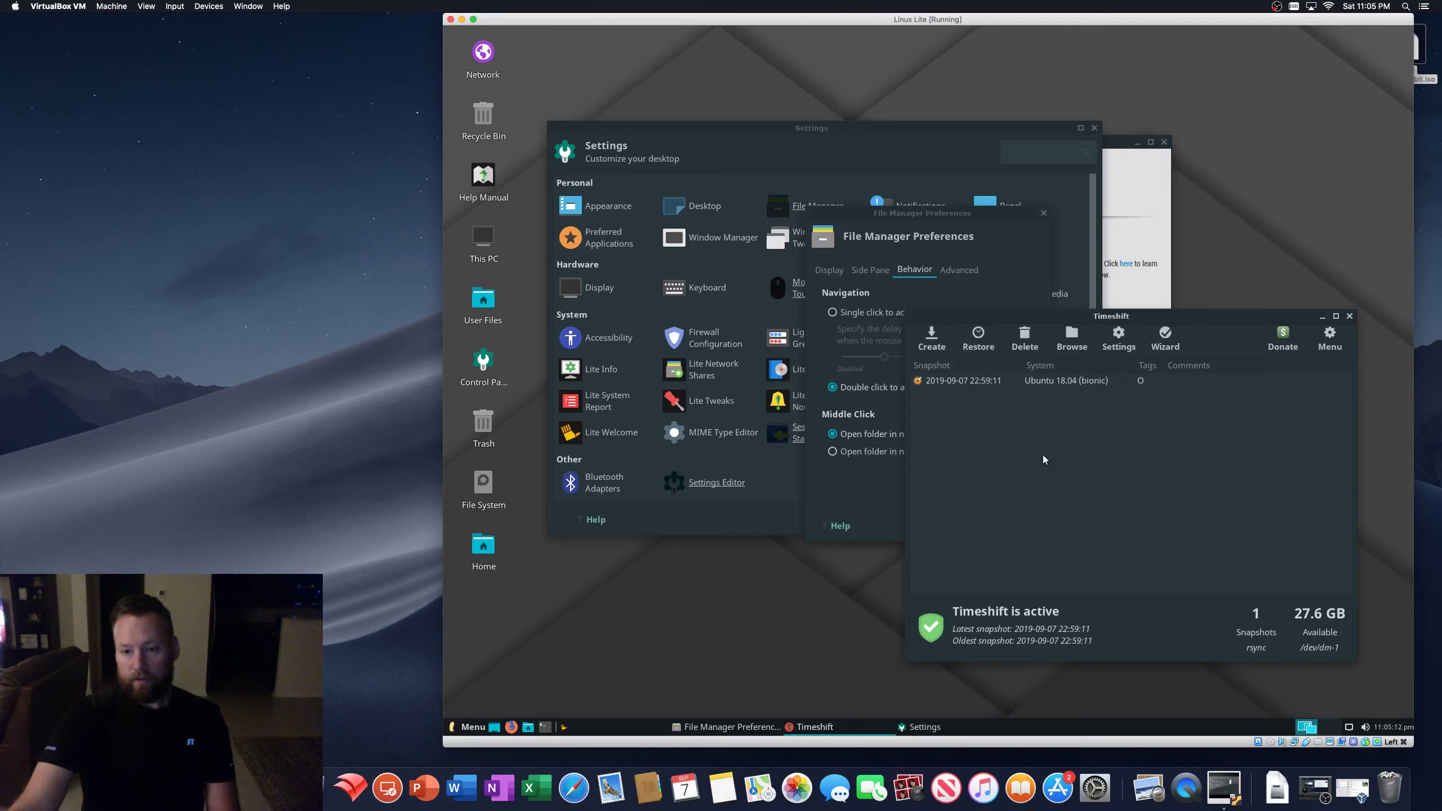
pyautogui.click(977, 385)
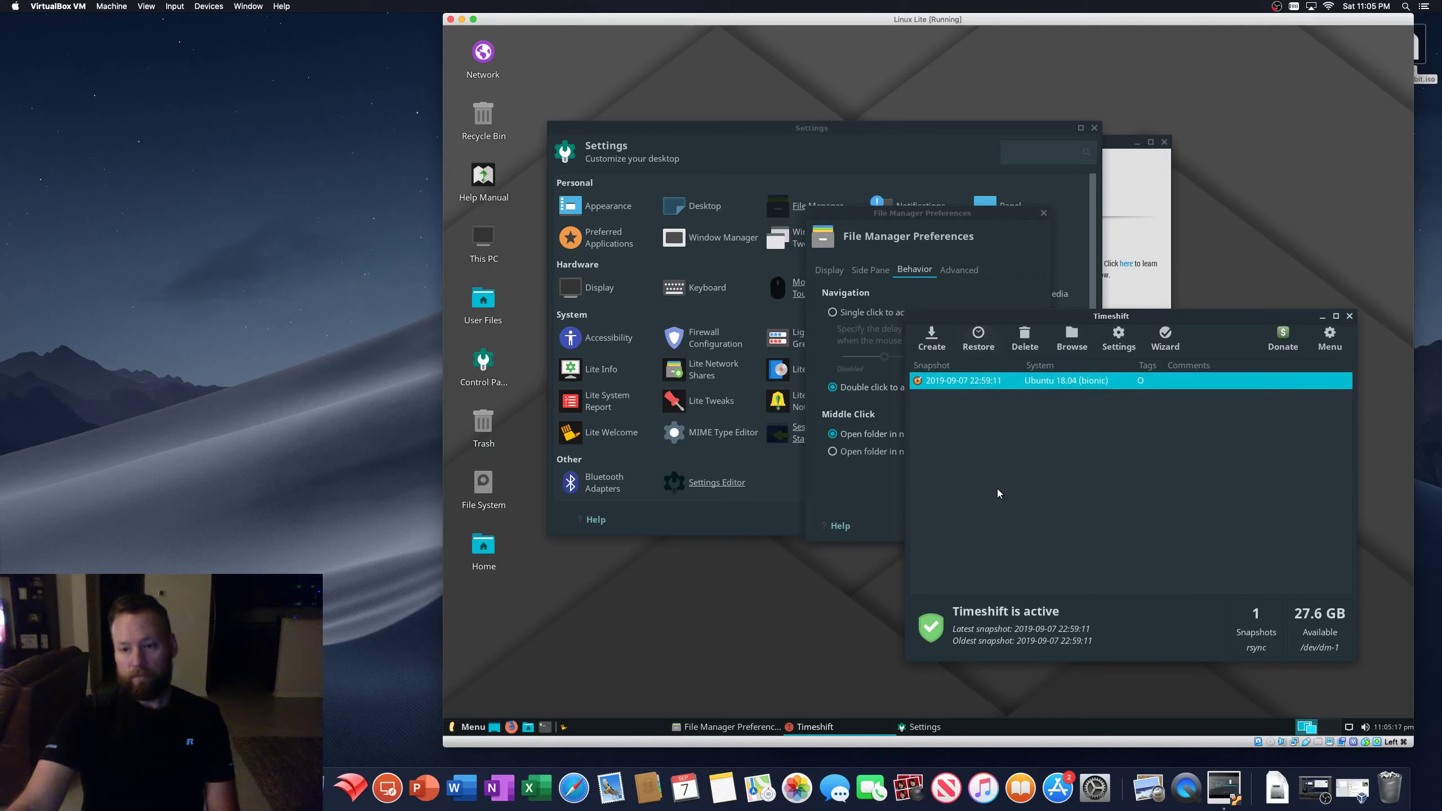
# - Open the Timeshift log files folder from the menu, then close it and Timeshift
pyautogui.moveTo(1165, 321); pyautogui.dragTo(1174, 294)
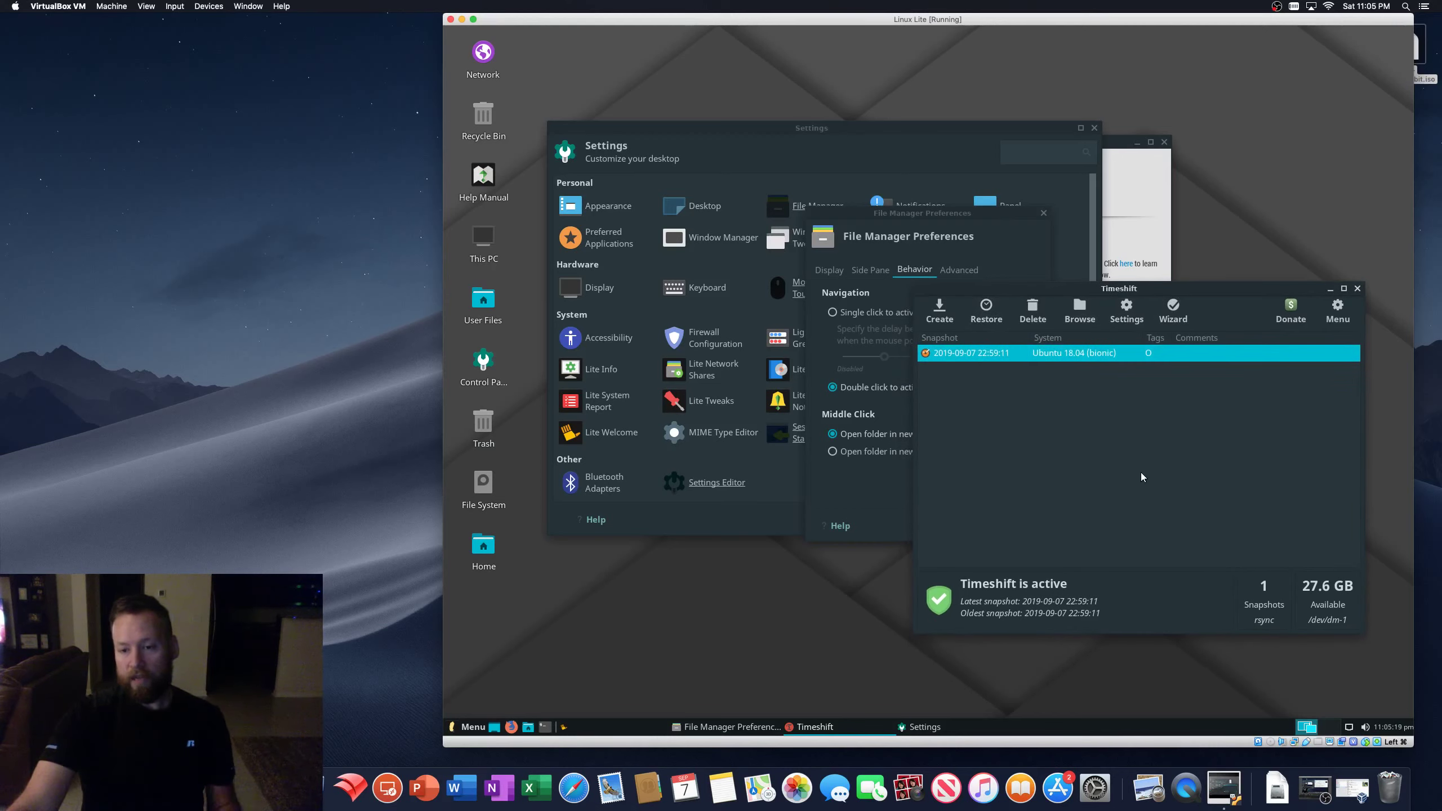
pyautogui.moveTo(1052, 285); pyautogui.dragTo(1026, 274)
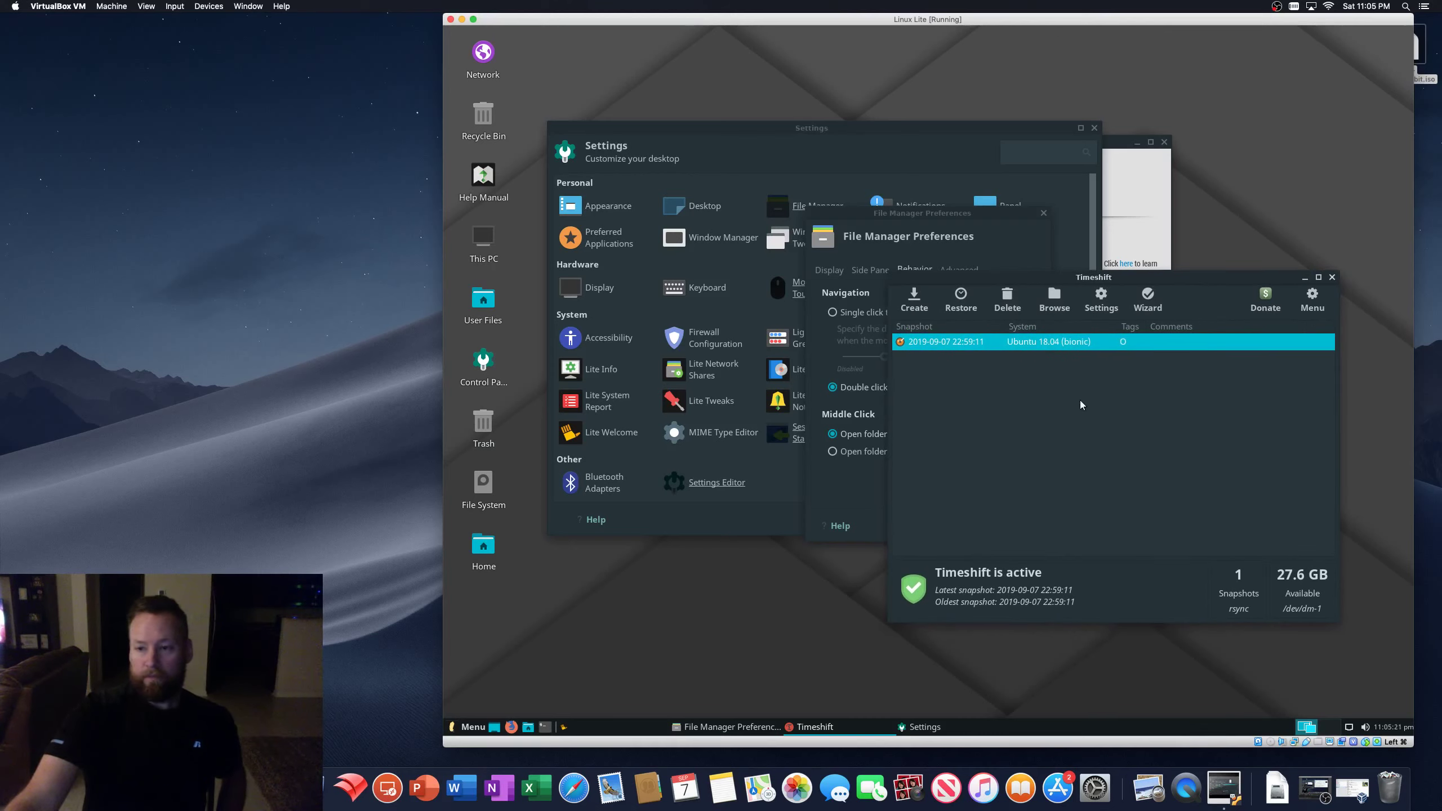
pyautogui.click(1310, 301)
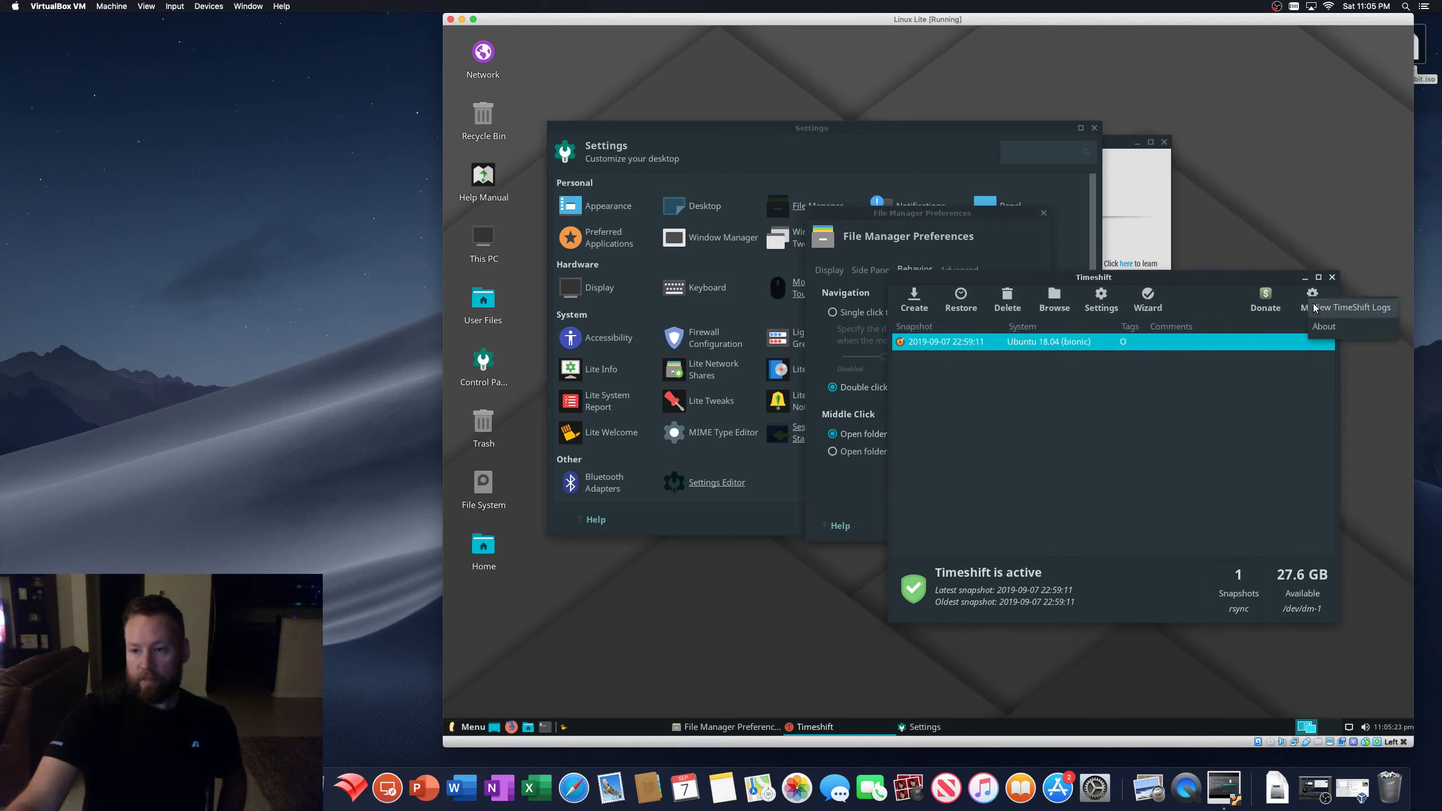
pyautogui.click(1328, 310)
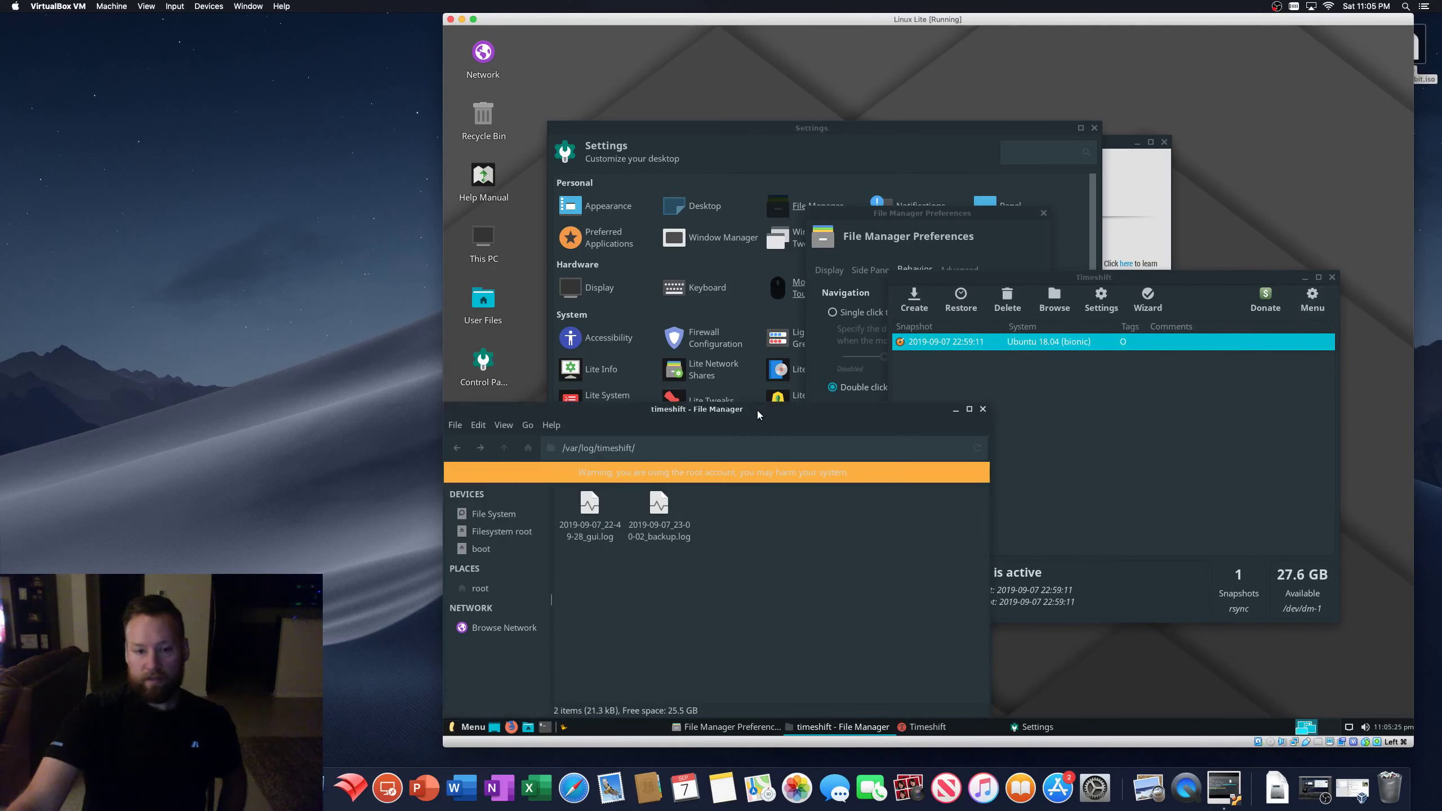
pyautogui.moveTo(757, 410); pyautogui.dragTo(928, 293)
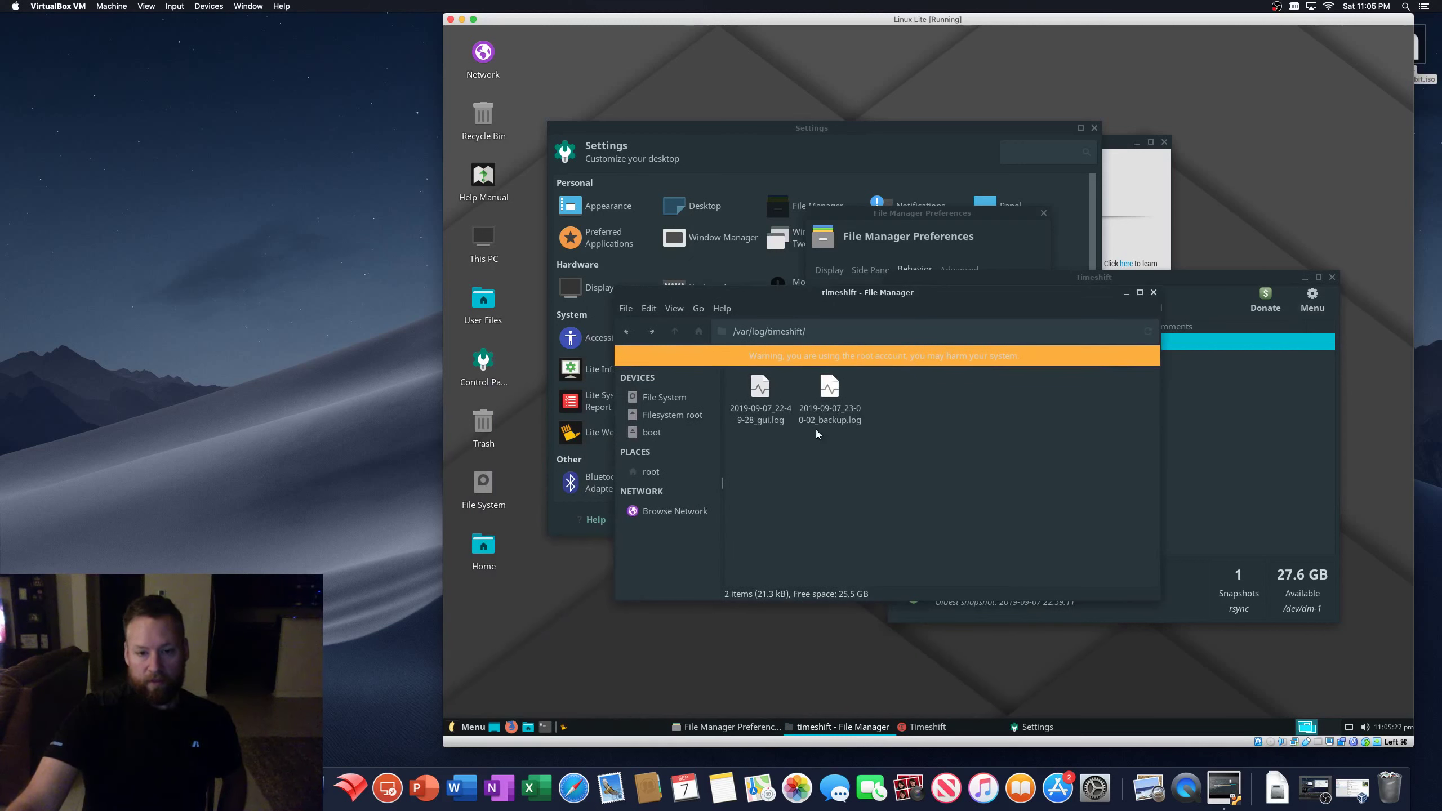
pyautogui.click(1153, 292)
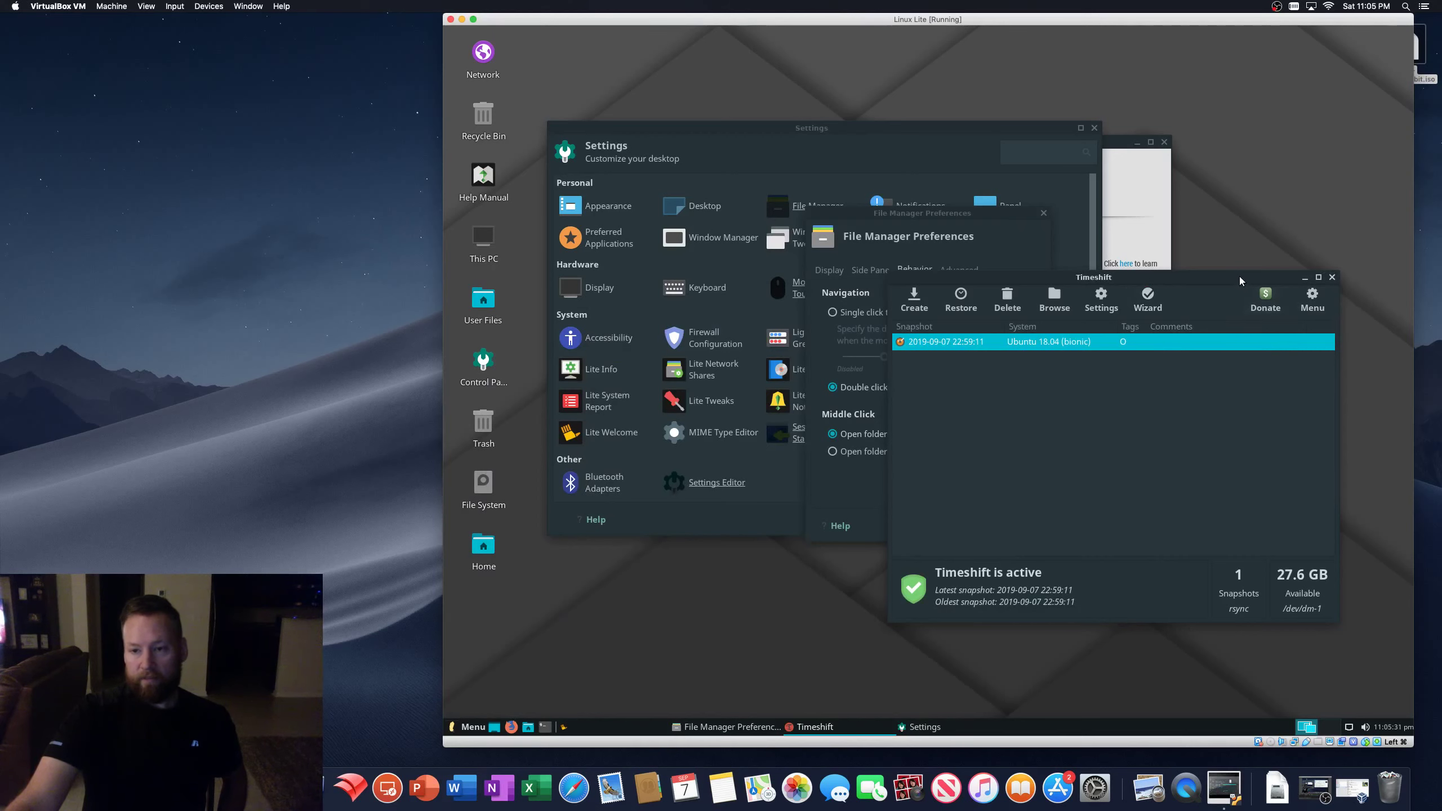
pyautogui.click(1331, 278)
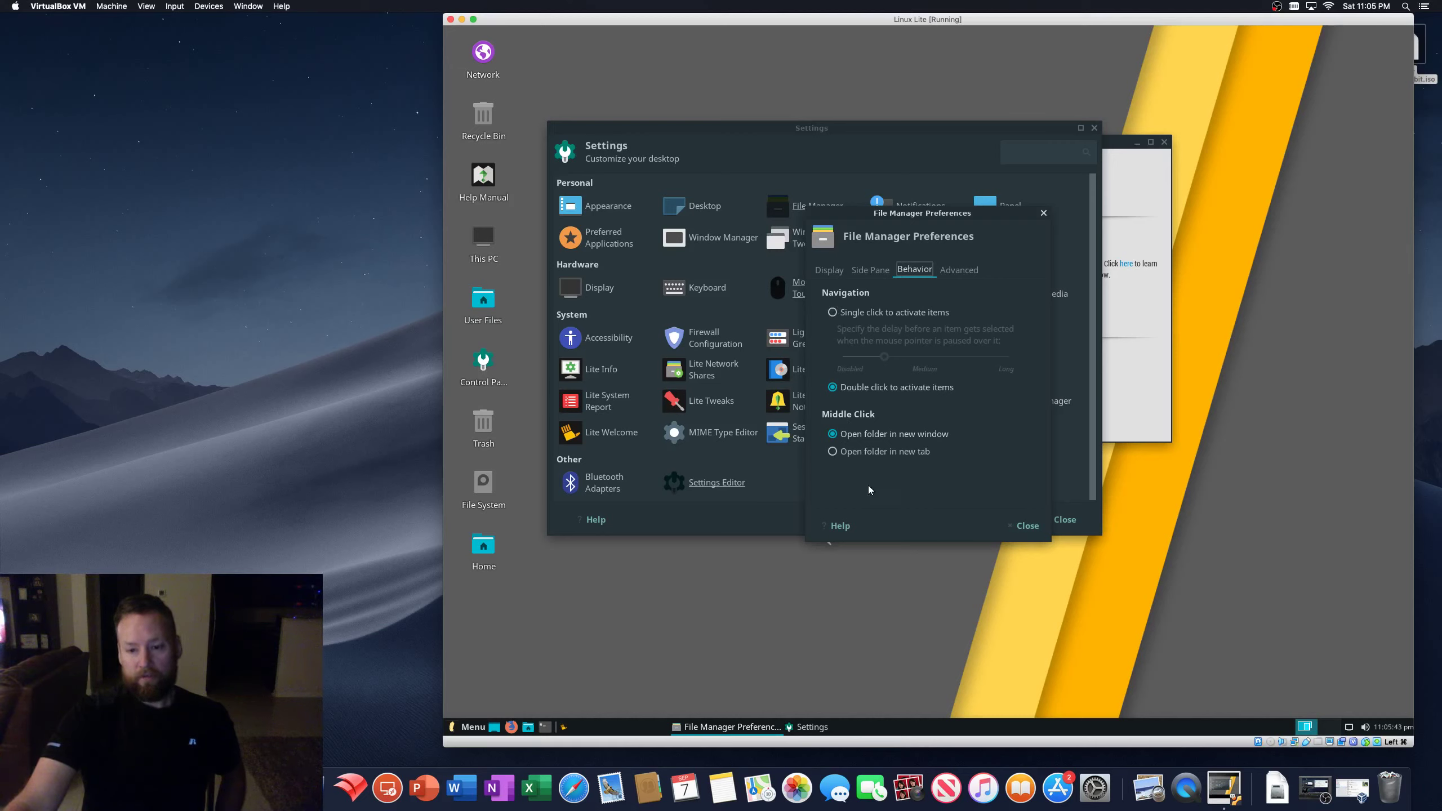
# - Close File Manager Preferences and bring the Lite Welcome window forward beside Settings
pyautogui.click(1020, 528)
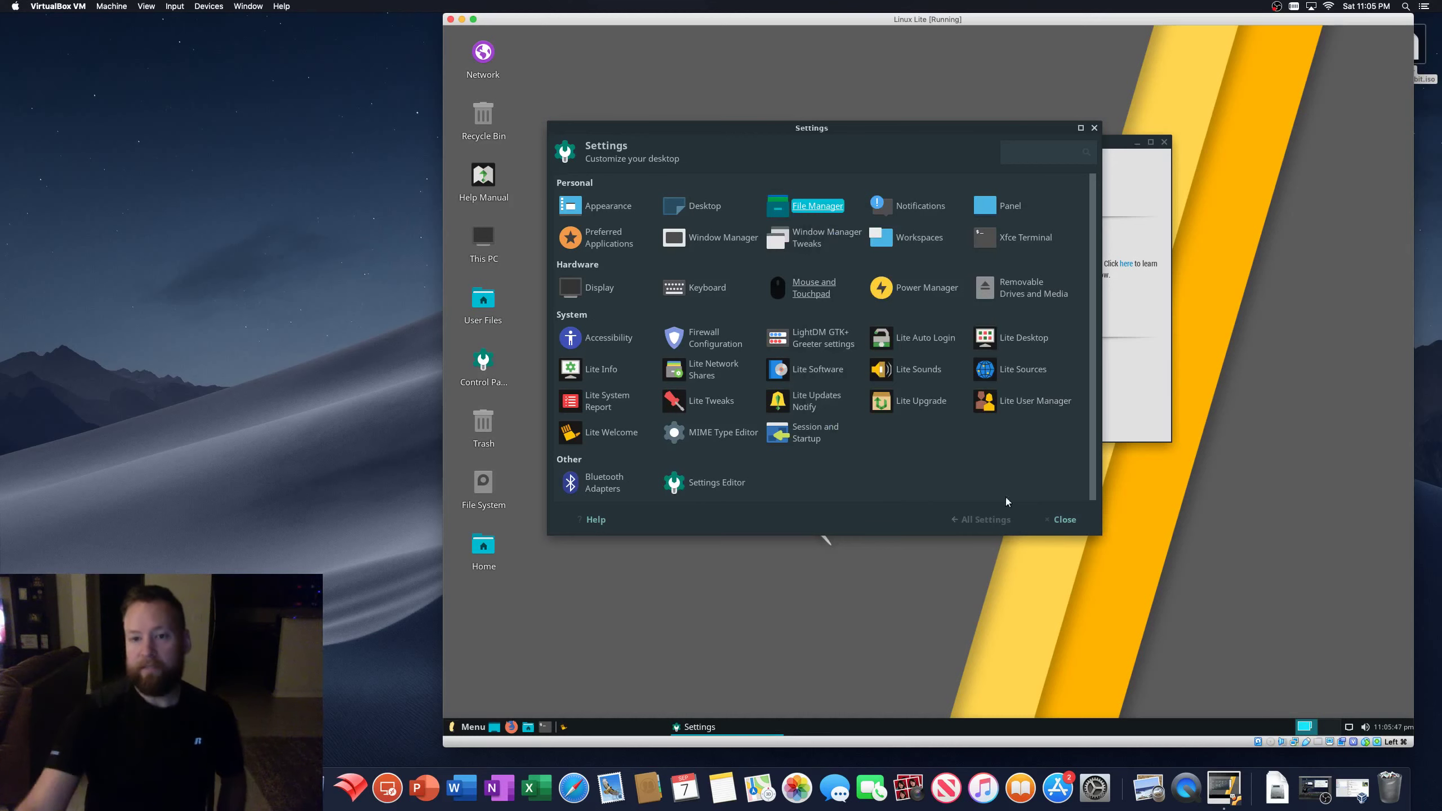
pyautogui.moveTo(717, 131); pyautogui.dragTo(735, 197)
pyautogui.moveTo(813, 148); pyautogui.dragTo(913, 98)
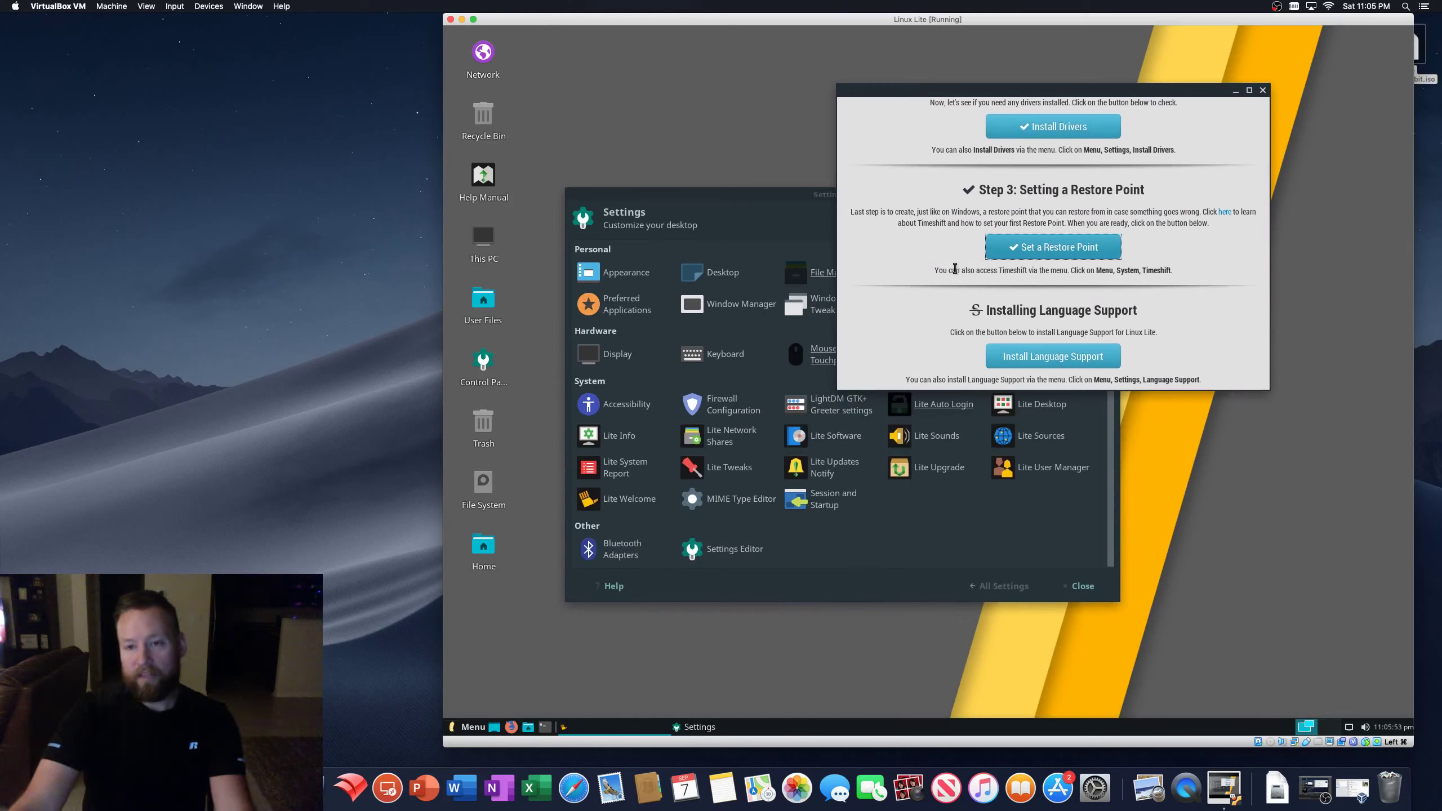
pyautogui.scroll(2, 956, 257)
pyautogui.scroll(4, 954, 257)
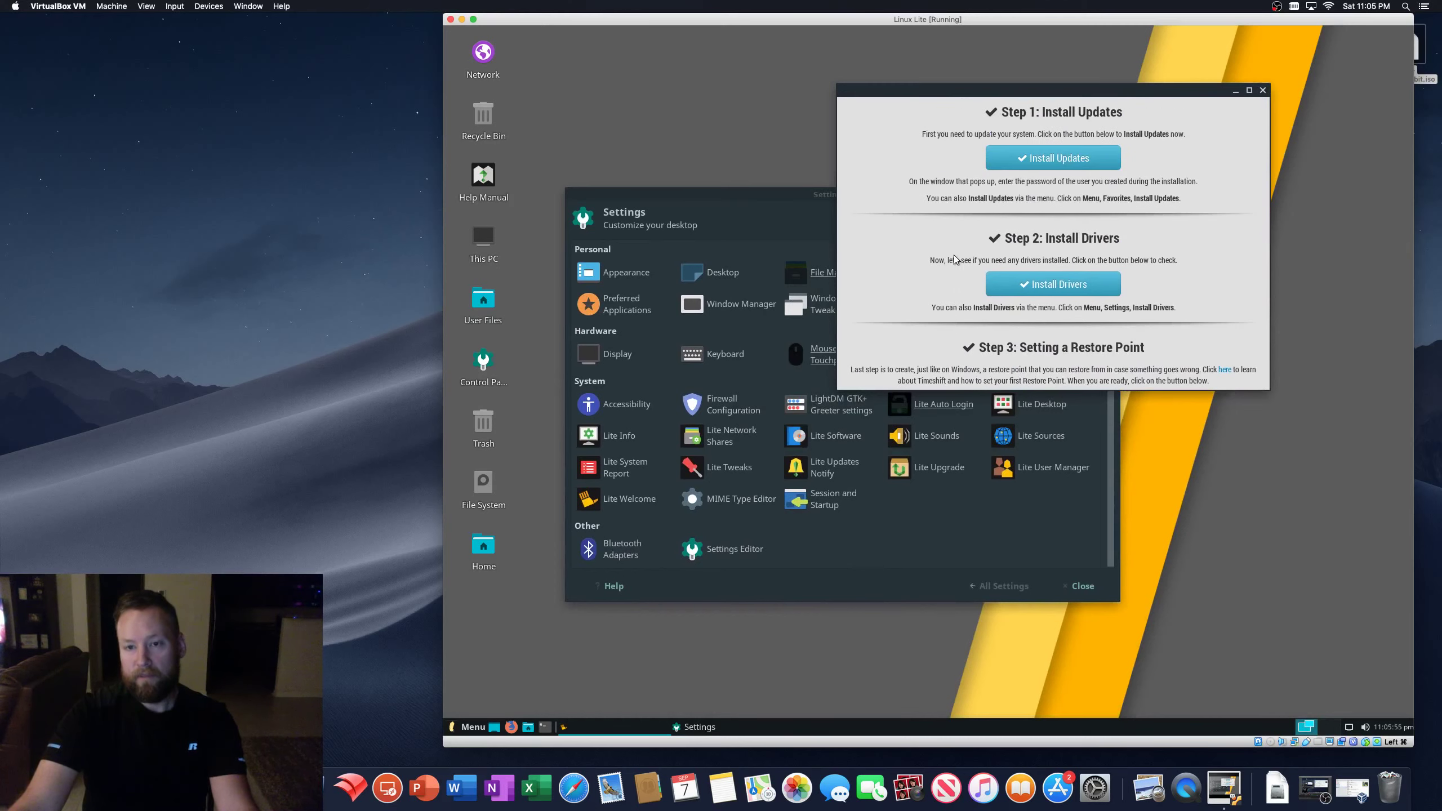
pyautogui.scroll(1, 954, 255)
pyautogui.scroll(-3, 954, 256)
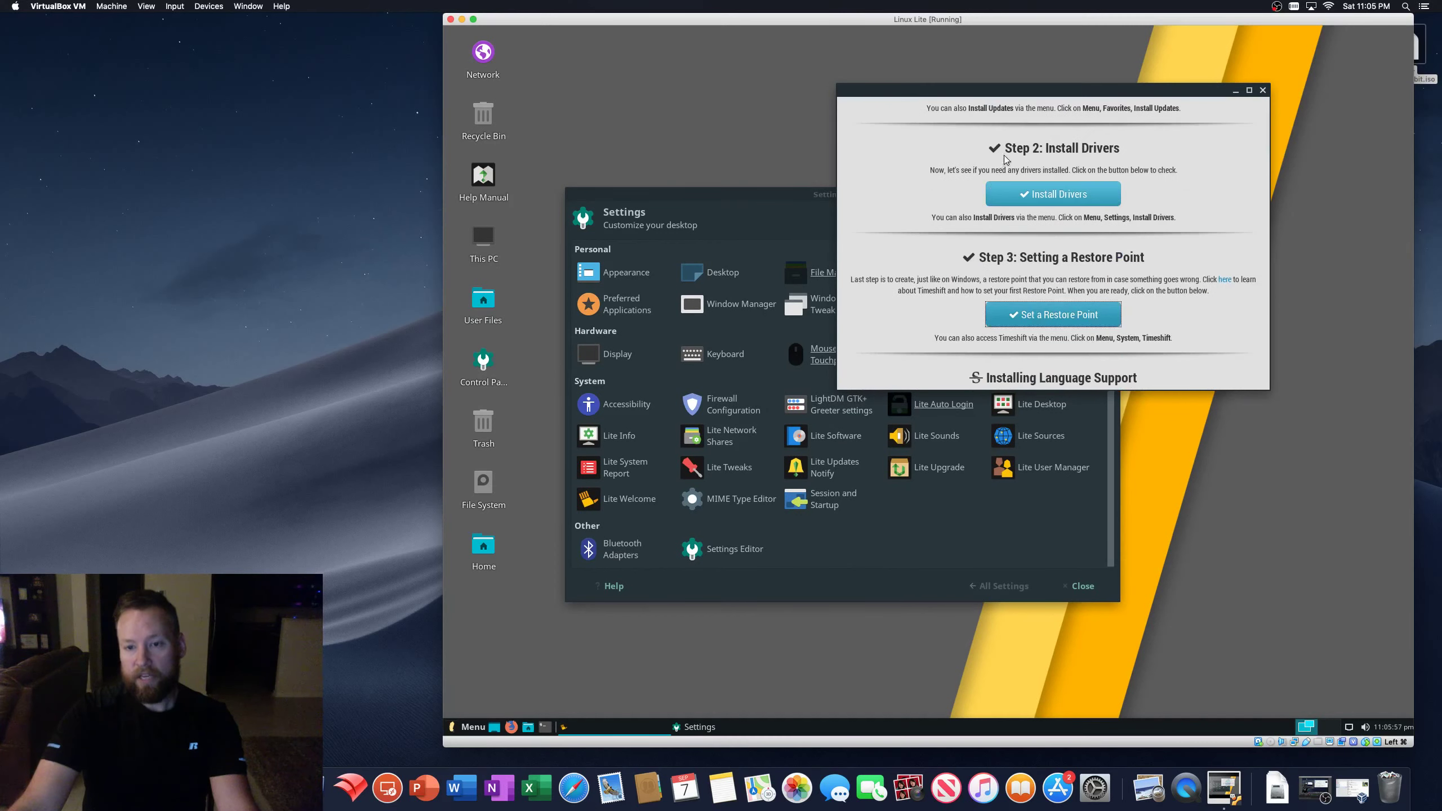
pyautogui.scroll(-3, 931, 285)
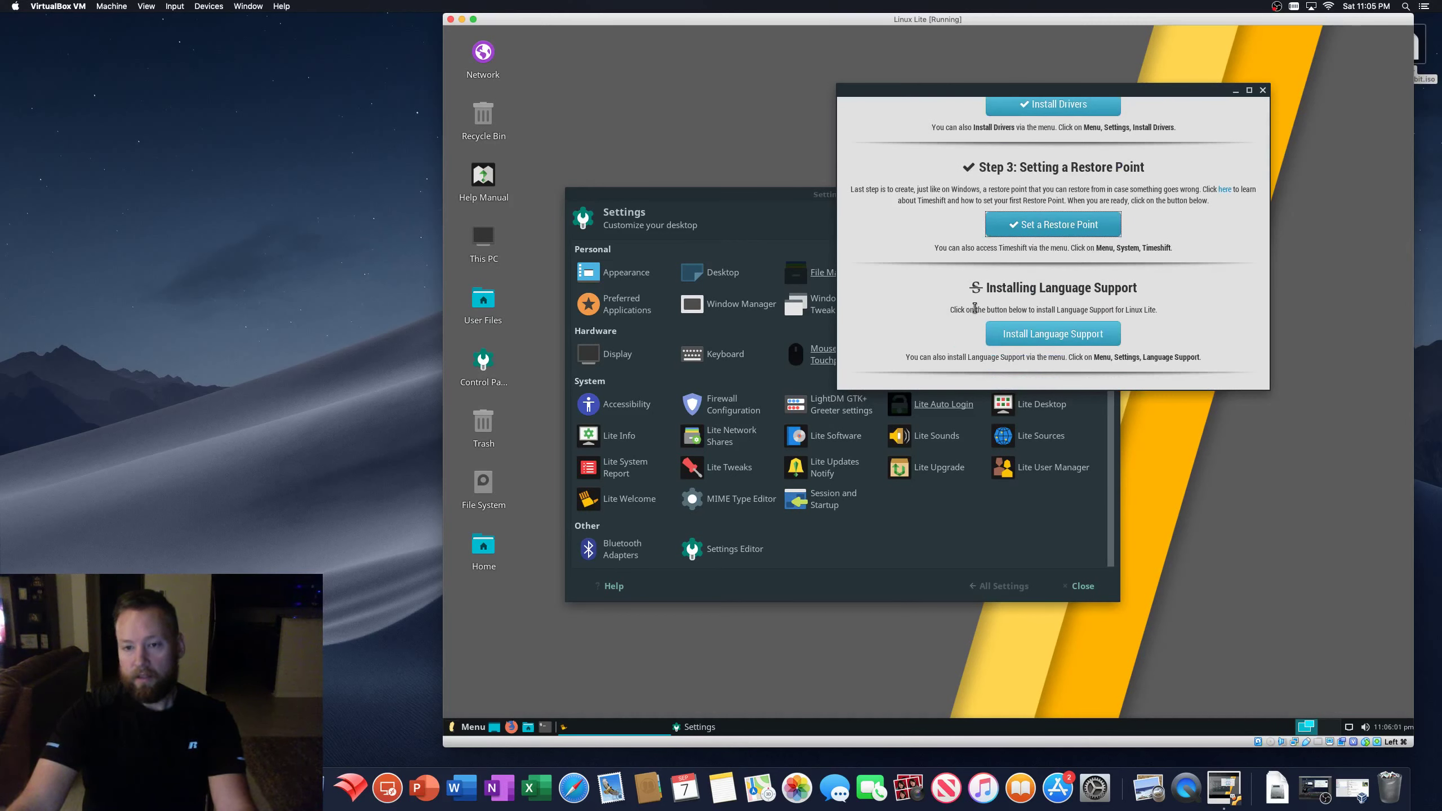
pyautogui.scroll(-1, 927, 303)
pyautogui.scroll(-2, 930, 305)
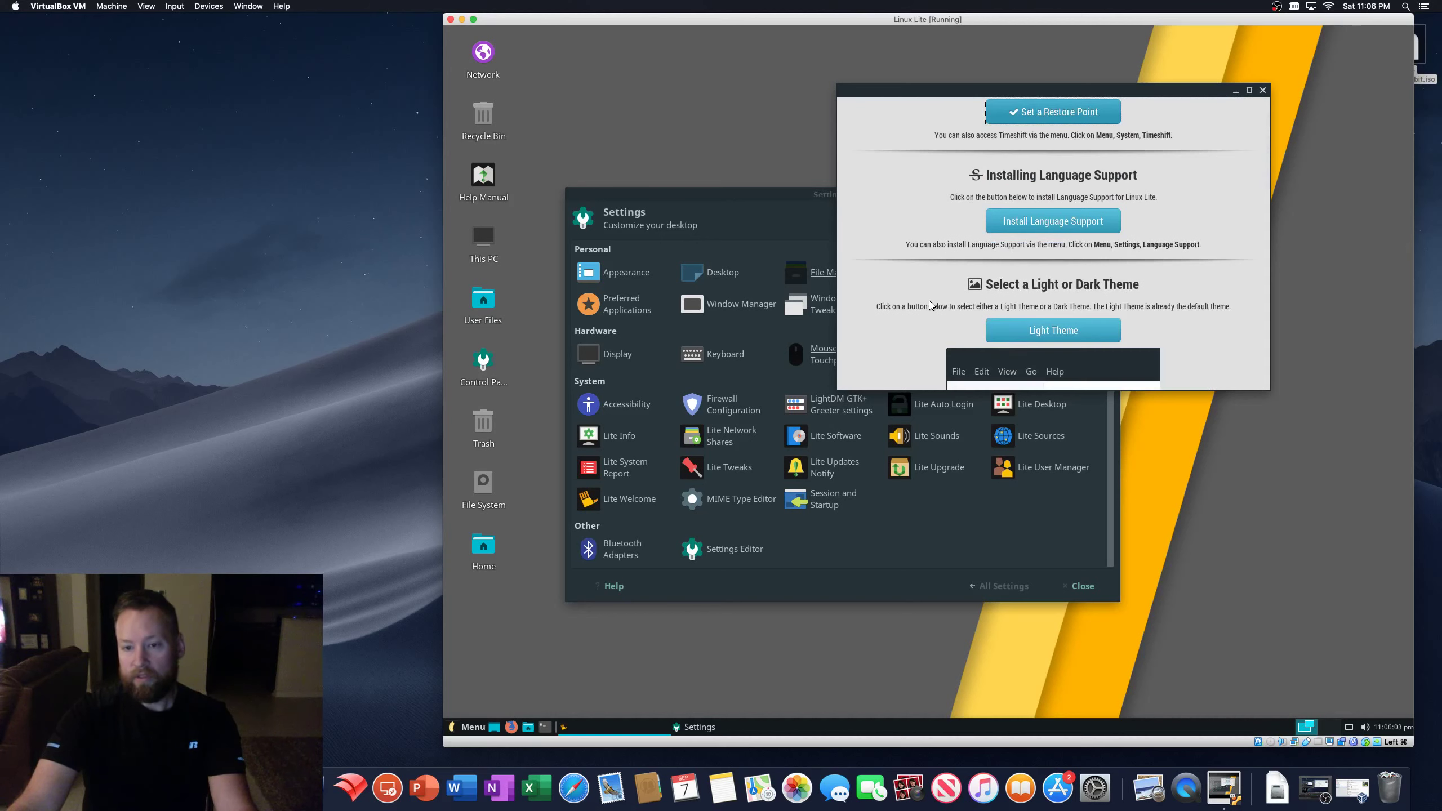
pyautogui.scroll(-1, 931, 305)
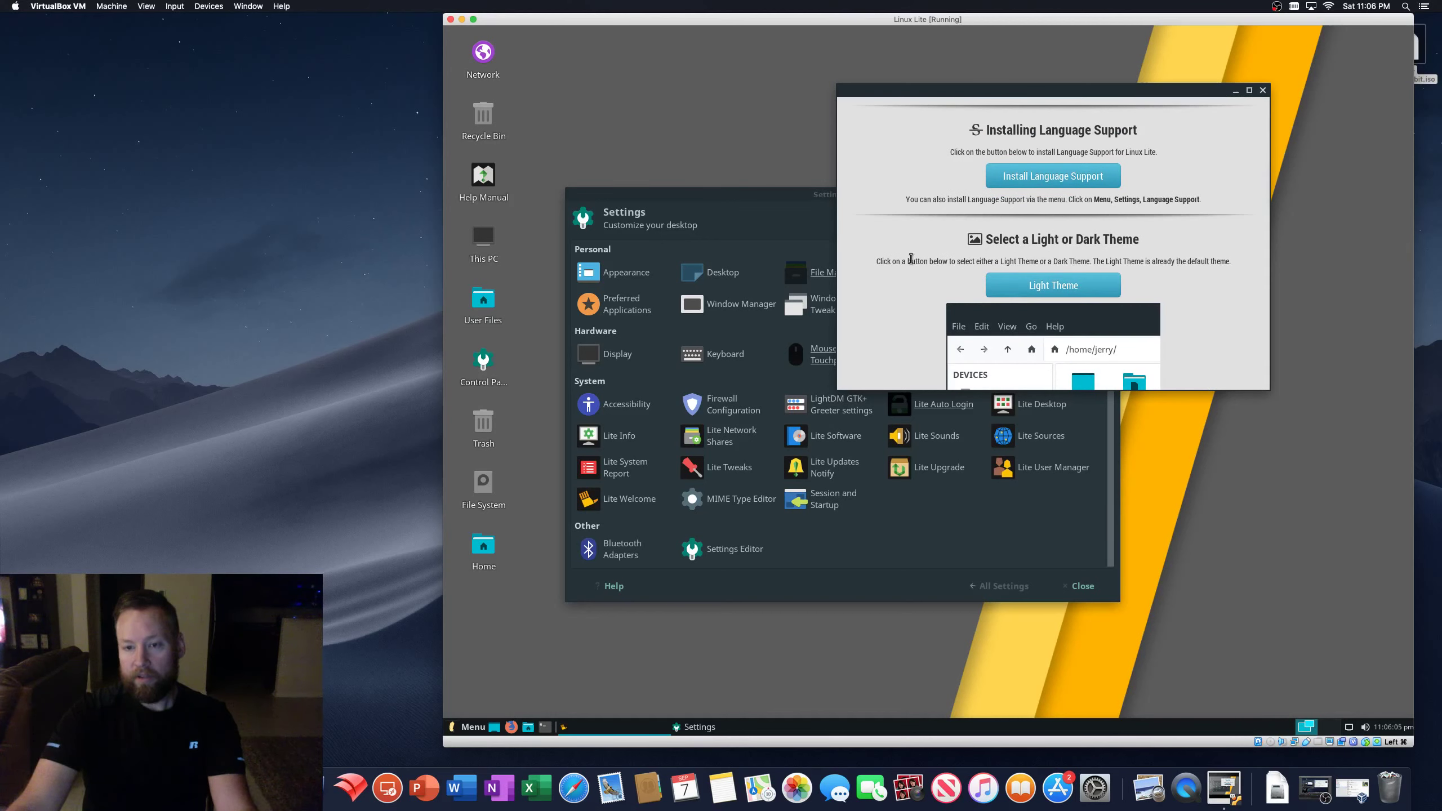
# - Try the light desktop theme from the Welcome guide, then switch back to dark
pyautogui.click(1024, 283)
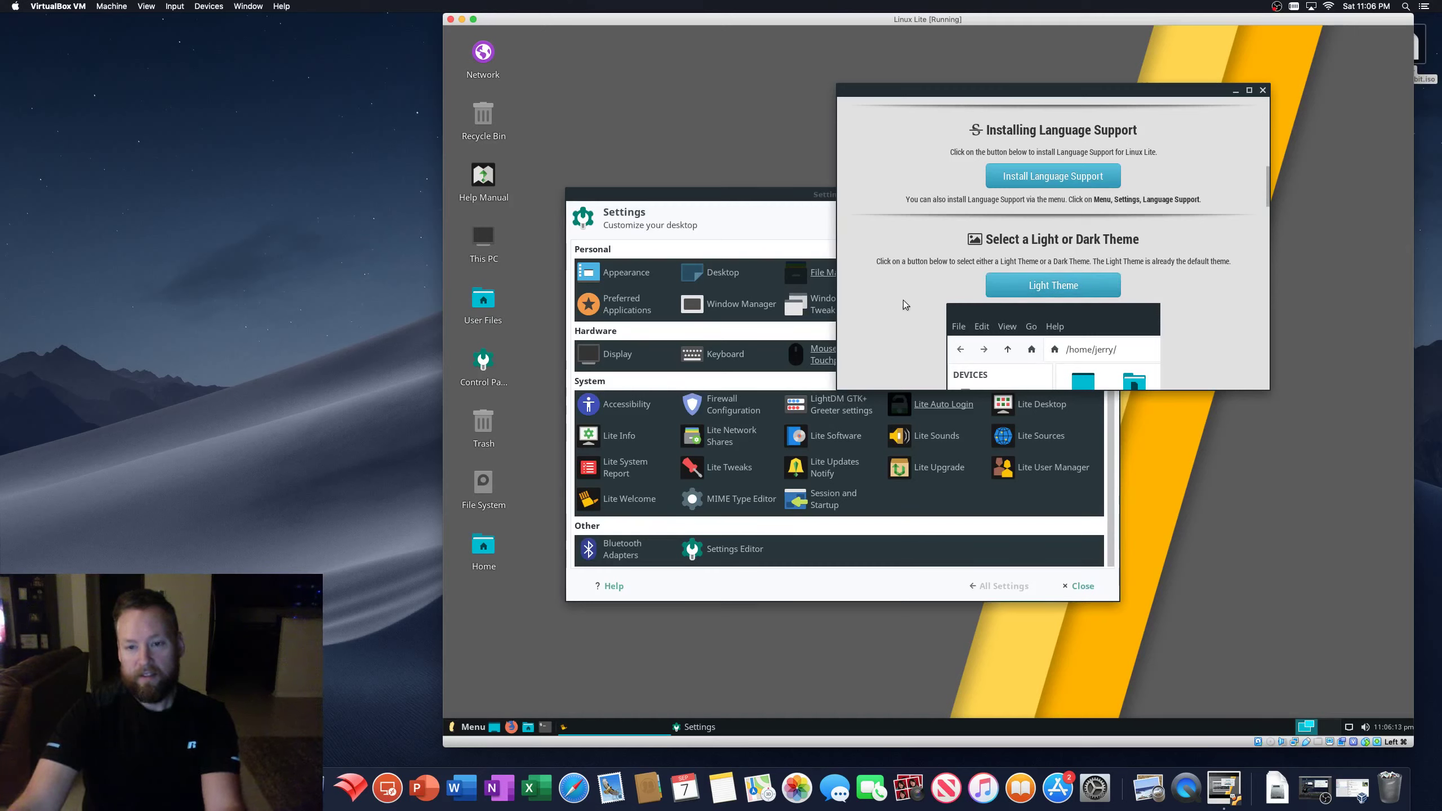
pyautogui.scroll(-1, 904, 300)
pyautogui.scroll(-1, 903, 300)
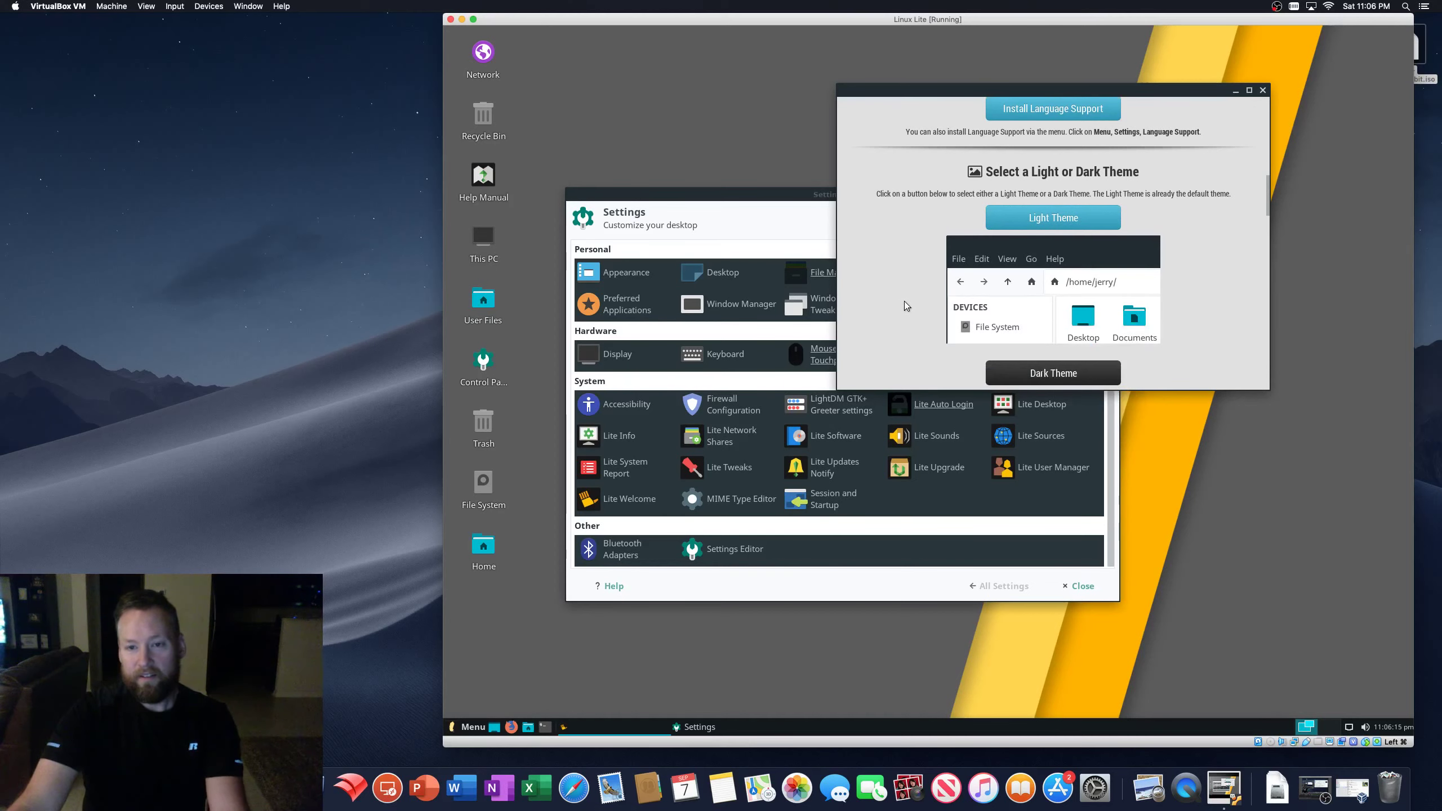
pyautogui.scroll(-1, 903, 300)
pyautogui.click(1031, 349)
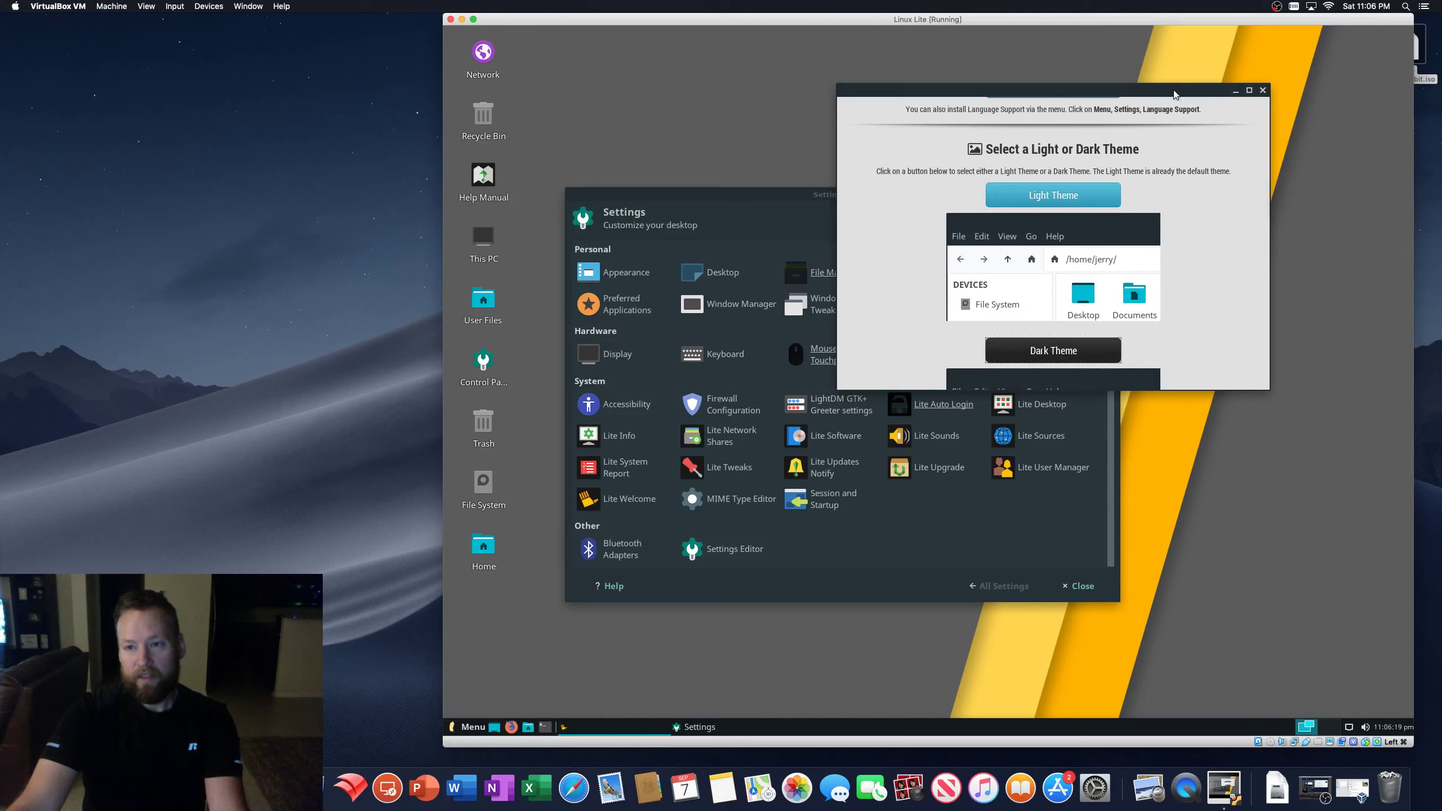
pyautogui.scroll(-3, 1131, 335)
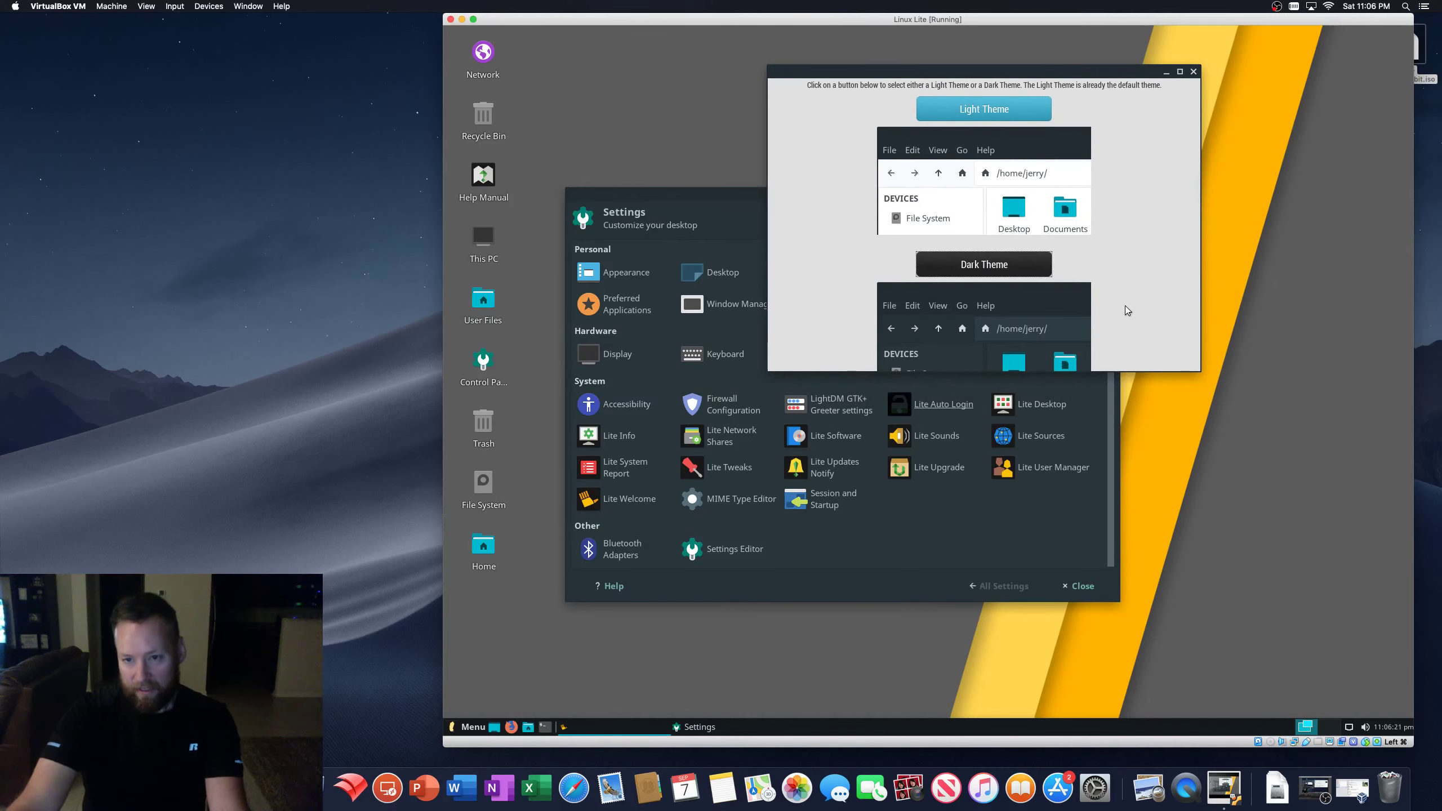
# - Move and enlarge the Welcome window beside Settings and scroll down to the Lite Software section
pyautogui.moveTo(1082, 74); pyautogui.dragTo(930, 53)
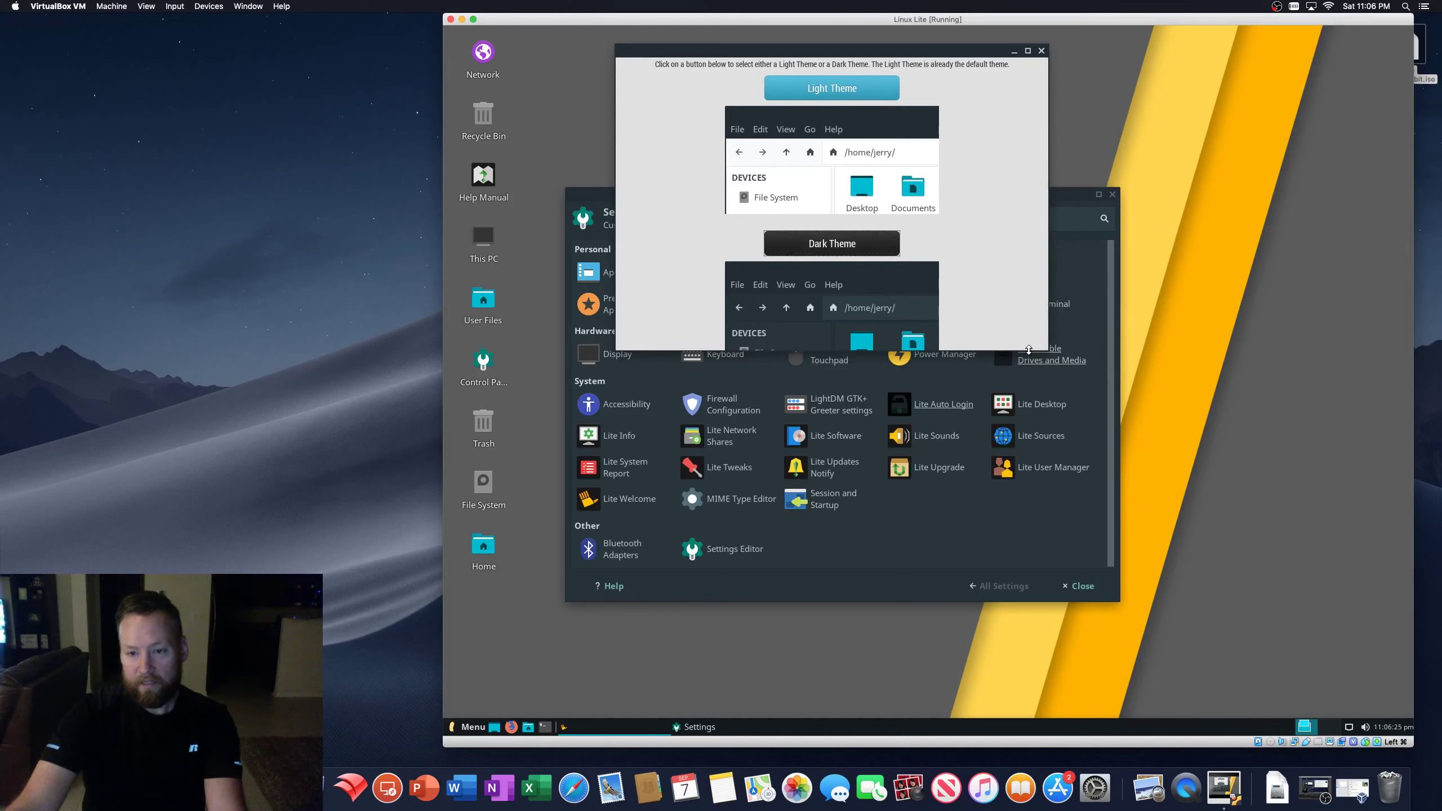
pyautogui.moveTo(1029, 349); pyautogui.dragTo(1039, 701)
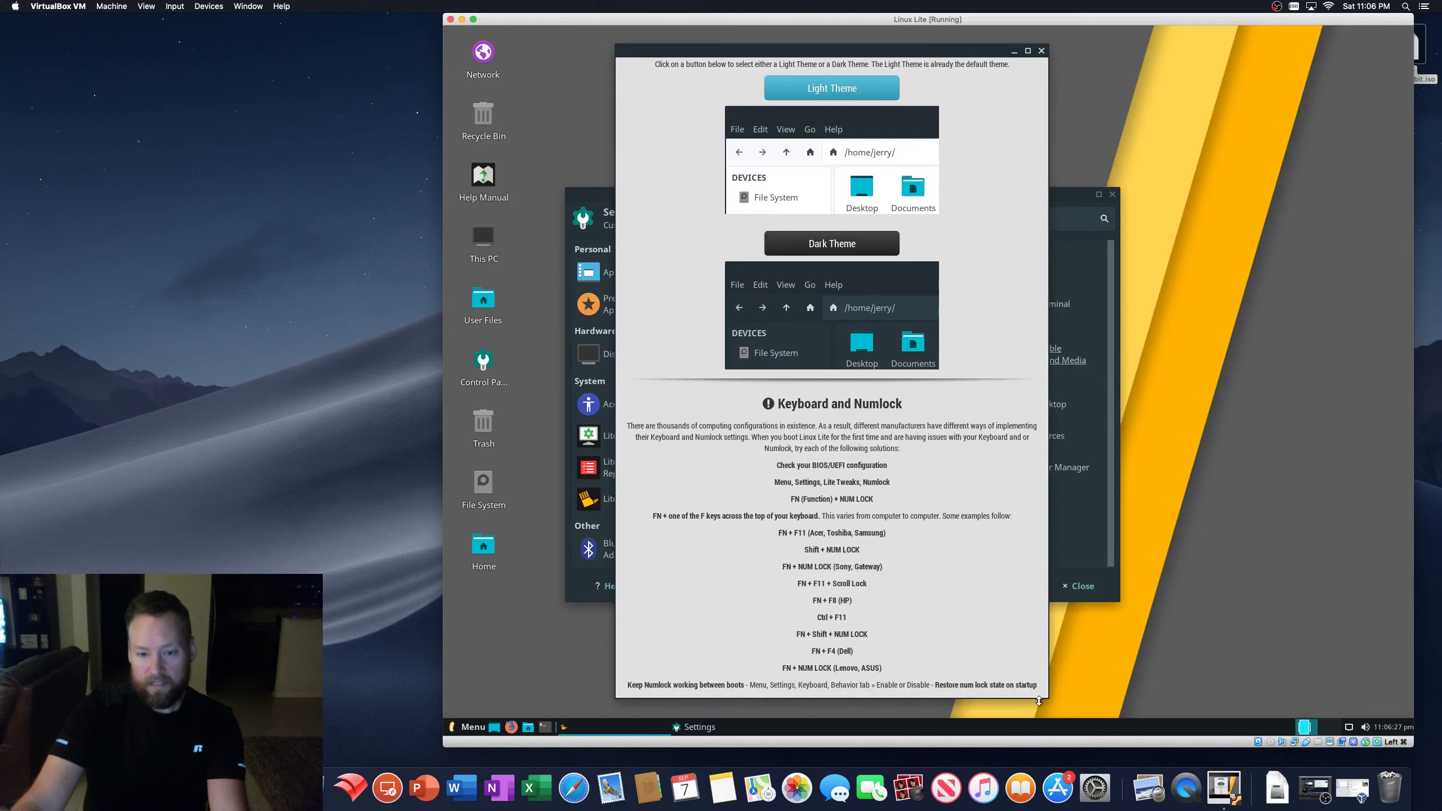
pyautogui.moveTo(824, 50); pyautogui.dragTo(1087, 55)
pyautogui.scroll(2, 982, 370)
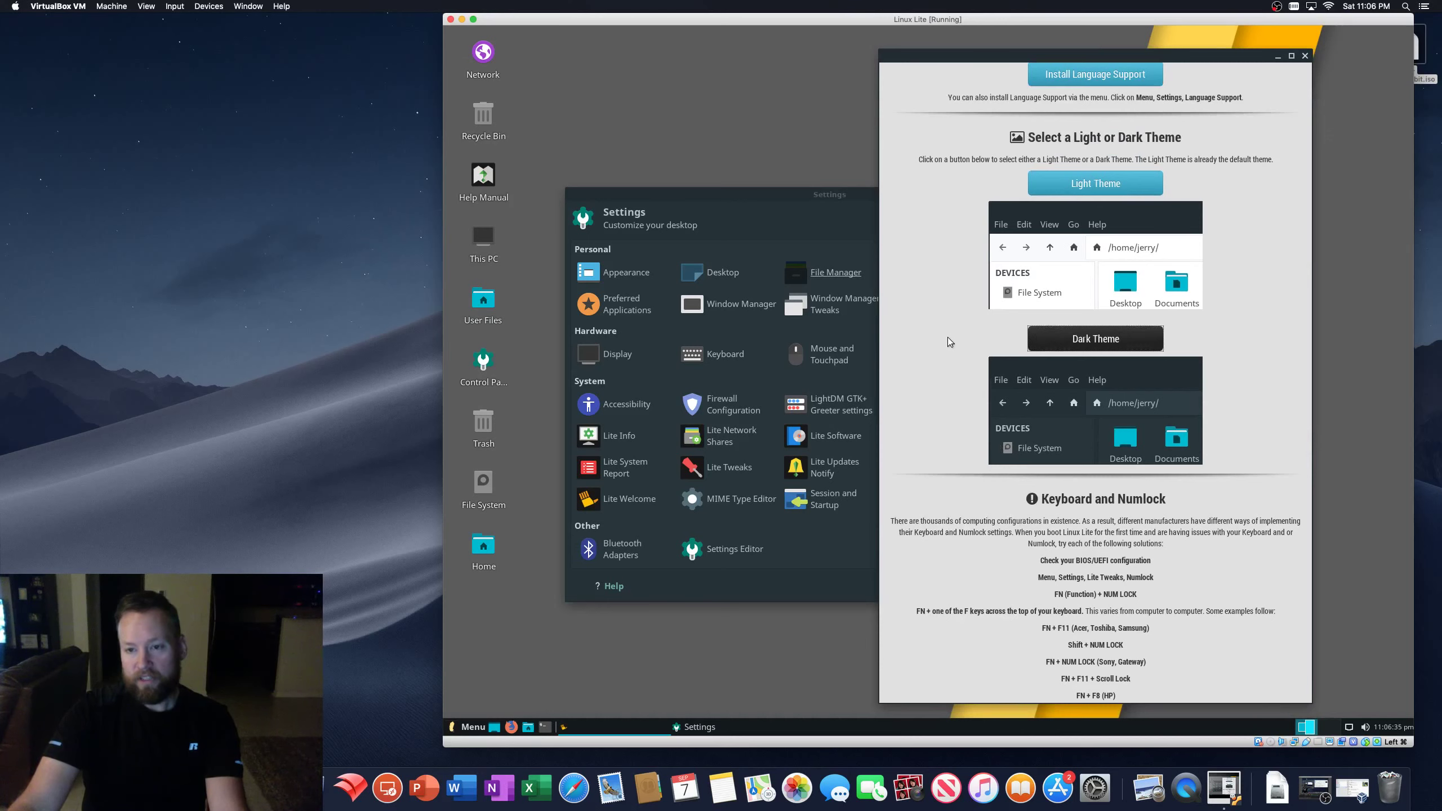
pyautogui.scroll(3, 947, 339)
pyautogui.scroll(1, 946, 339)
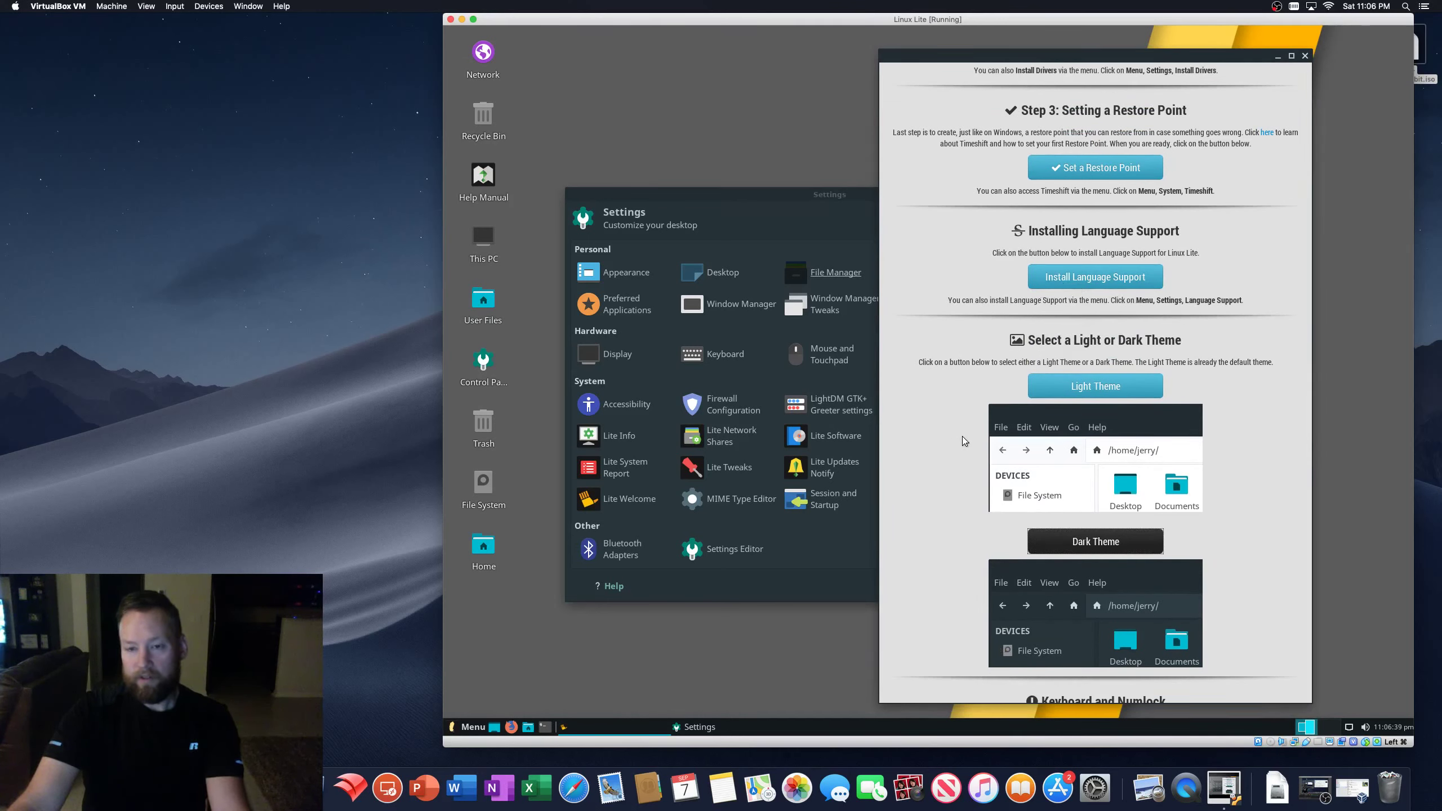
pyautogui.scroll(-2, 961, 436)
pyautogui.scroll(-3, 962, 437)
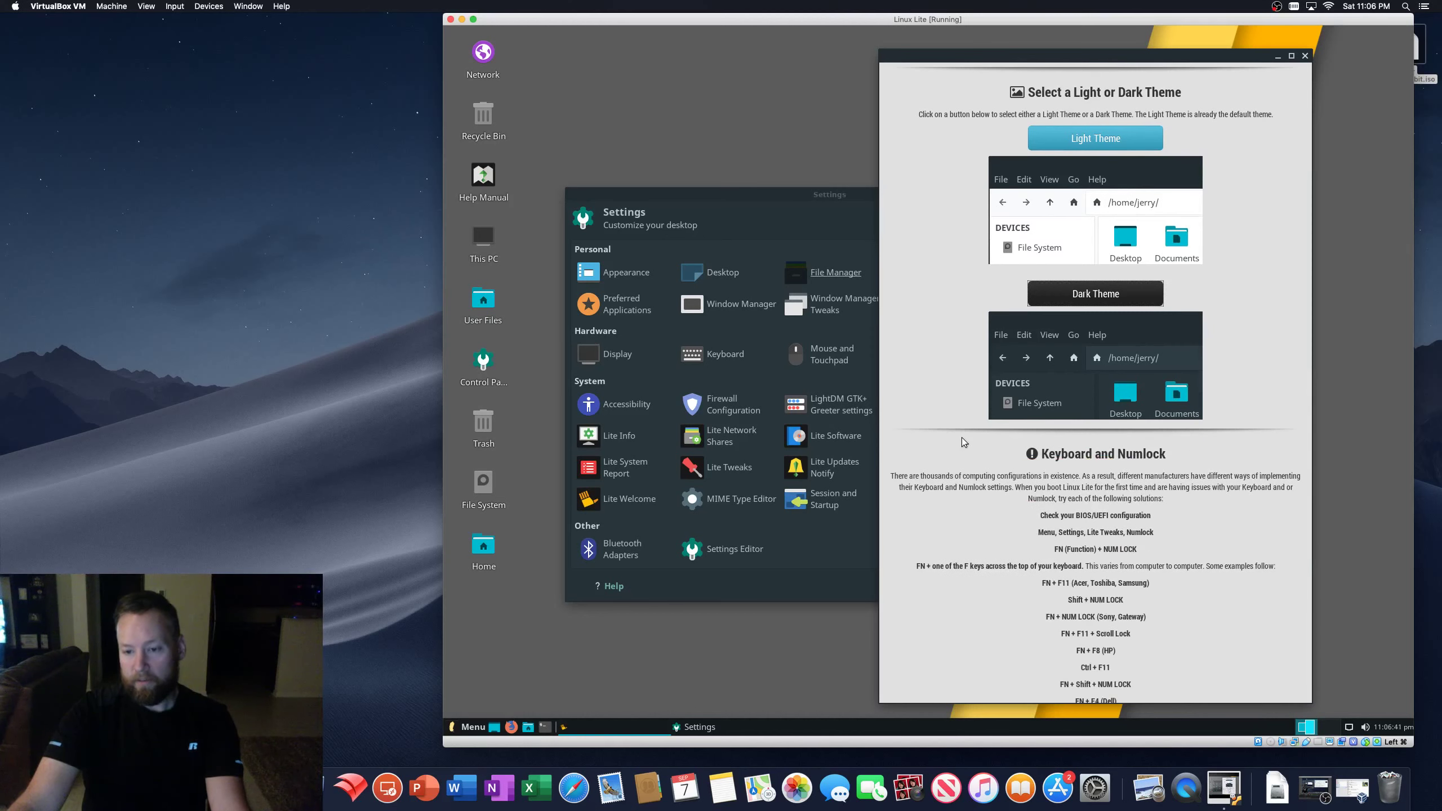
pyautogui.scroll(-1, 962, 437)
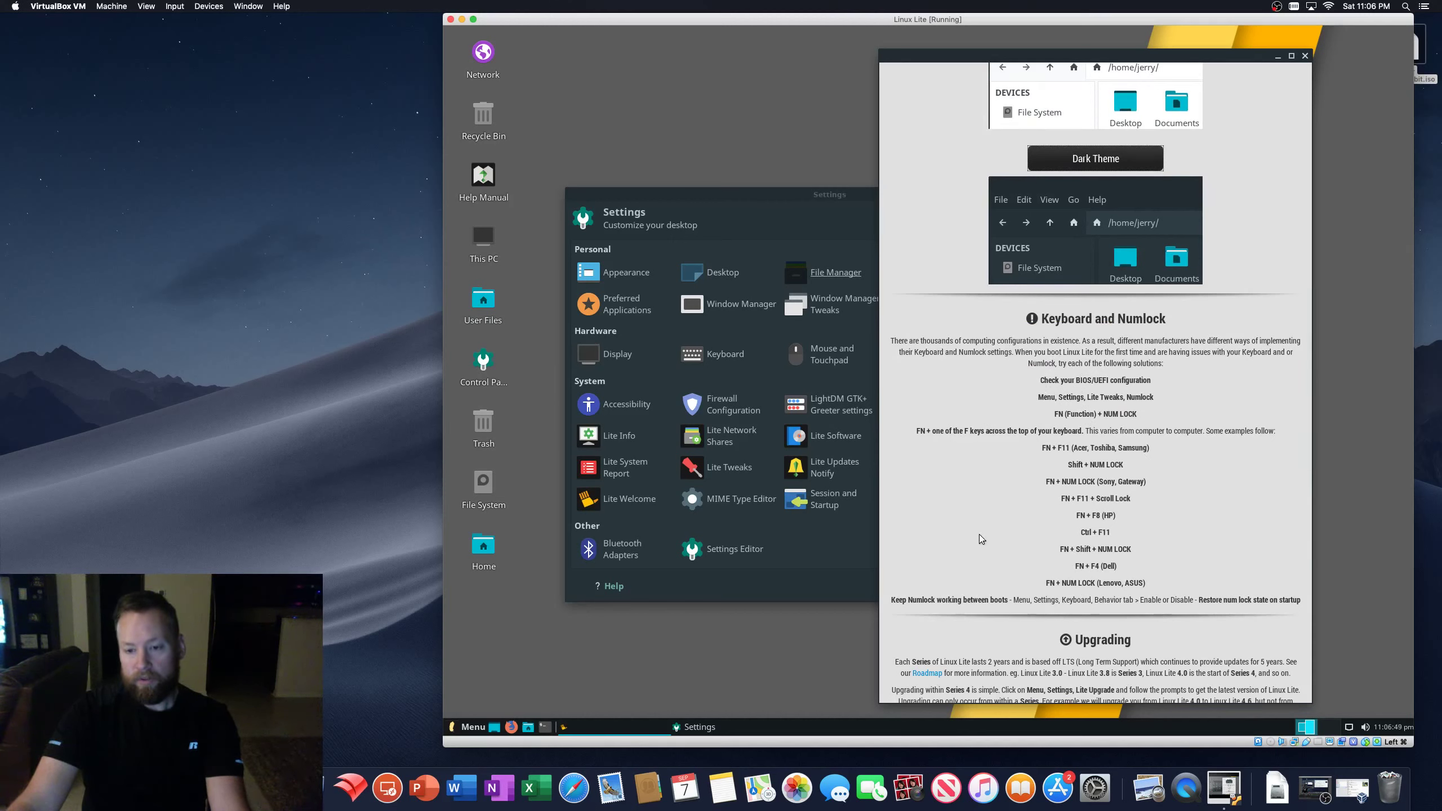
pyautogui.scroll(-2, 991, 523)
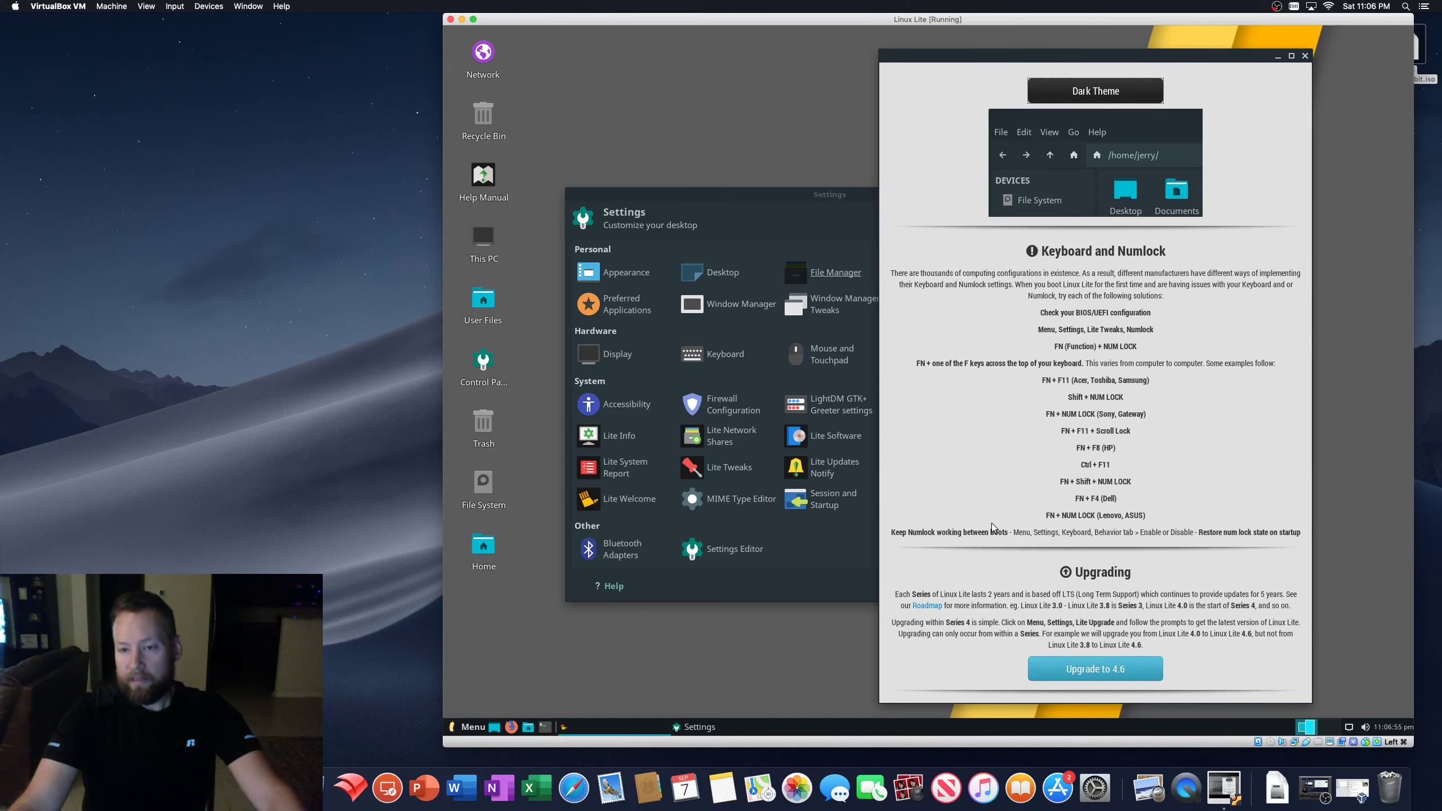
pyautogui.scroll(-5, 992, 524)
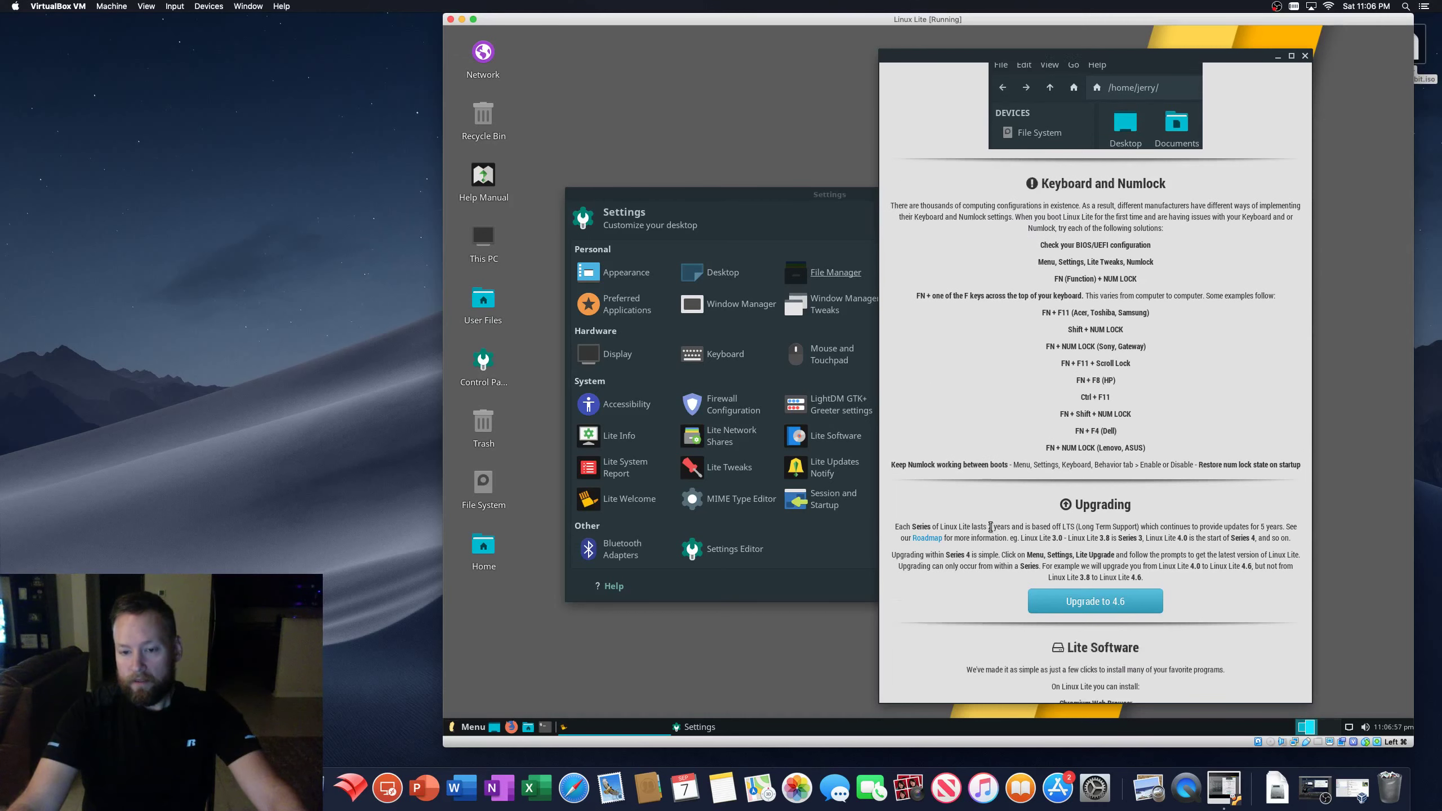
pyautogui.scroll(-6, 991, 533)
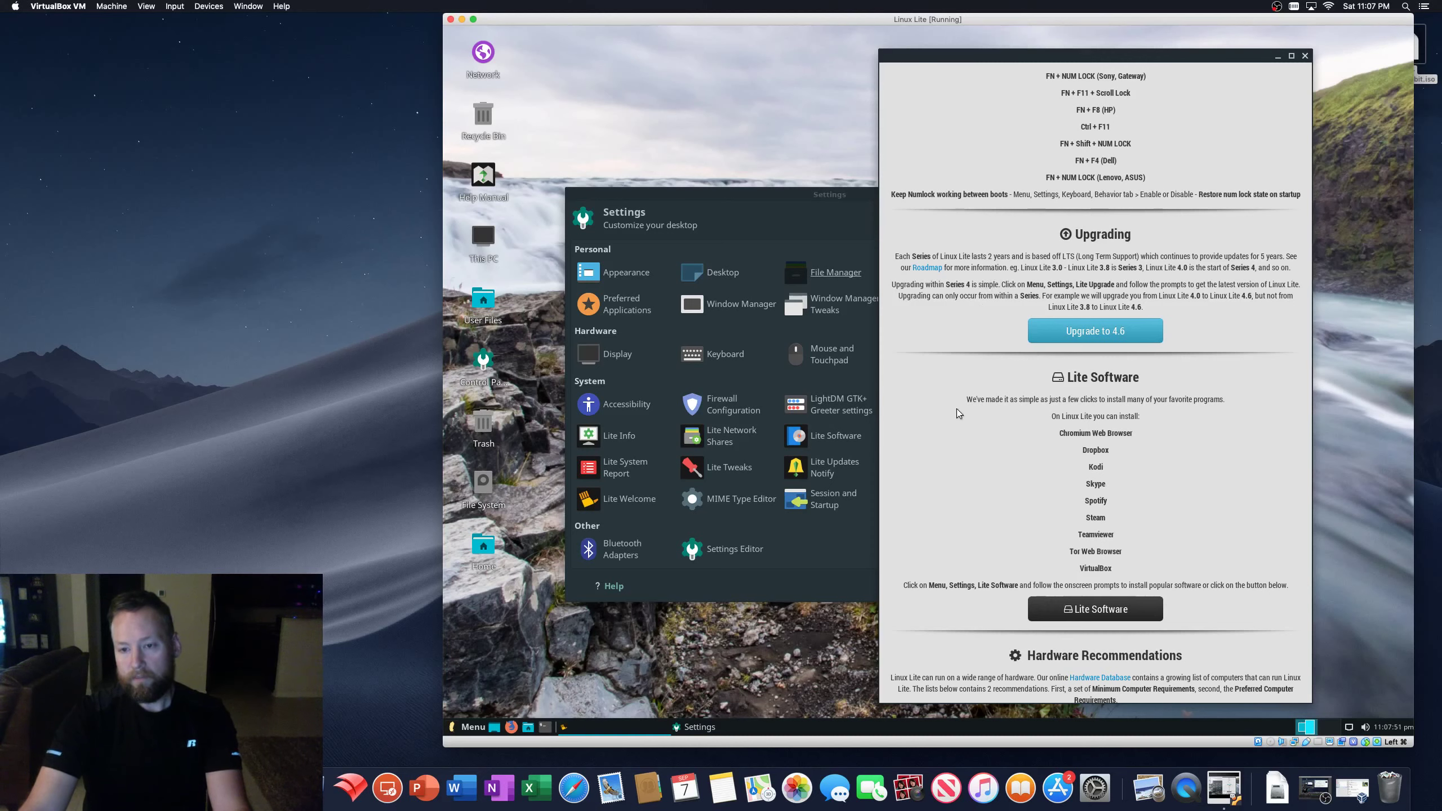
# - Launch Lite Software with the administrator password, update software sources, and choose the Install Software task
pyautogui.scroll(-4, 956, 408)
pyautogui.scroll(-2, 955, 407)
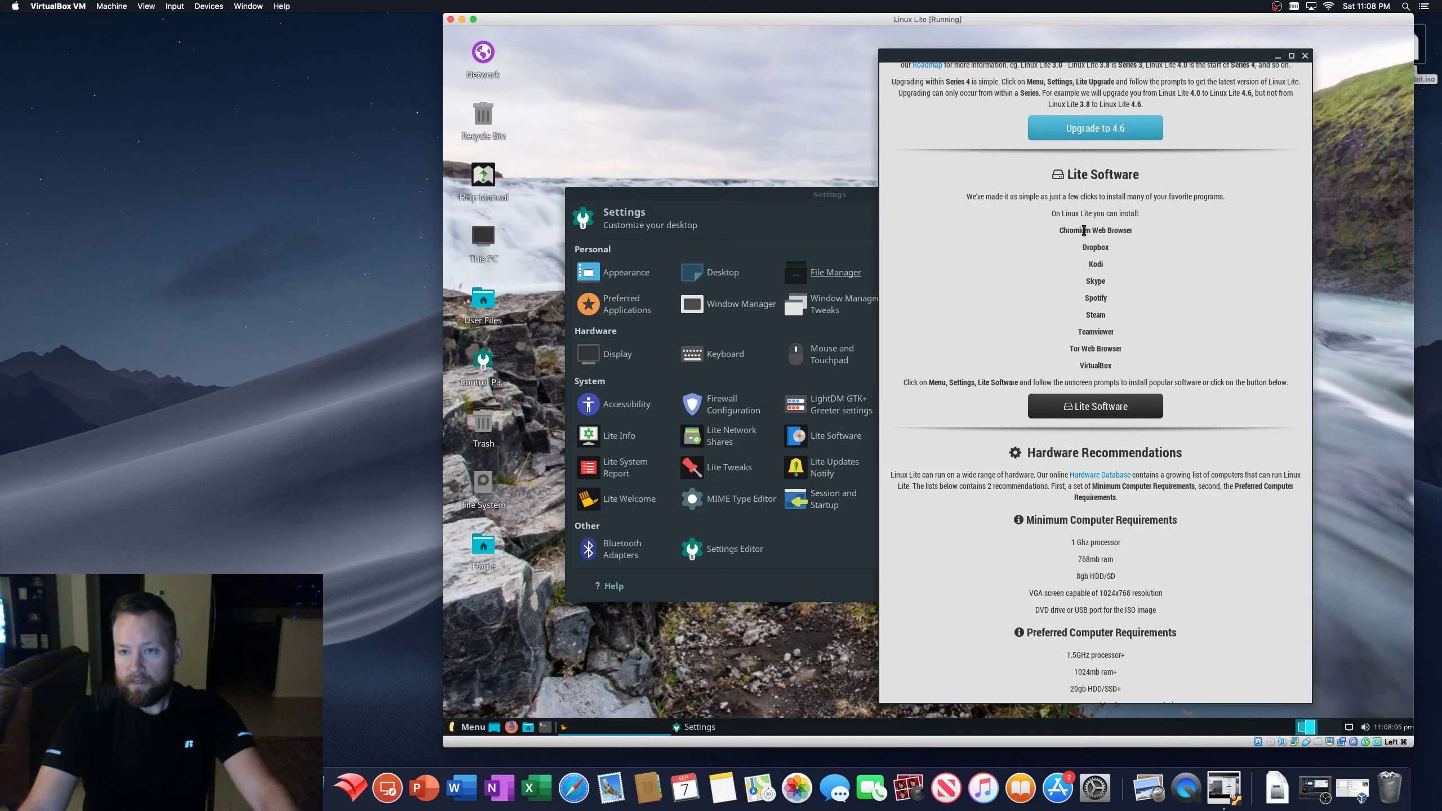
pyautogui.click(1100, 418)
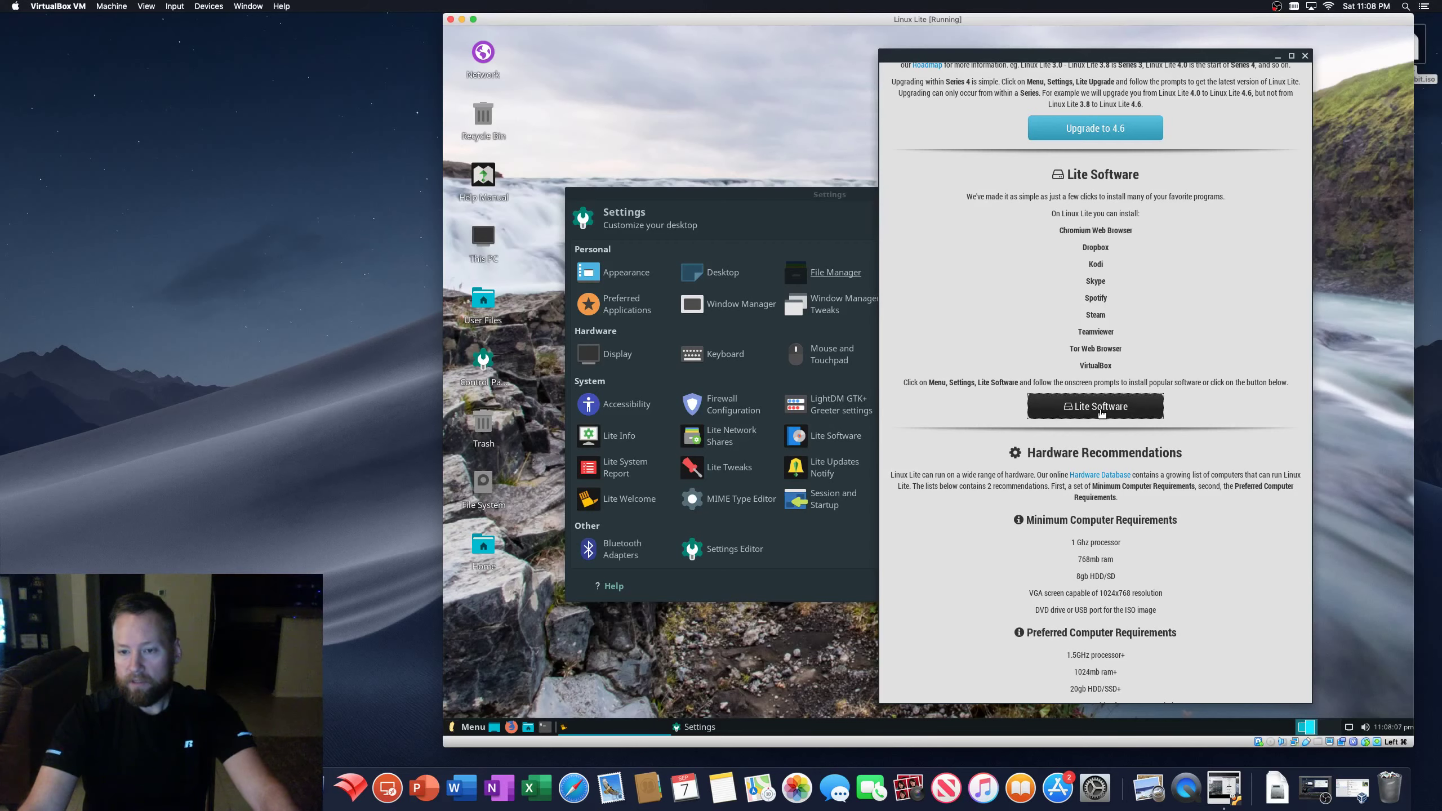
pyautogui.write('•••••••')
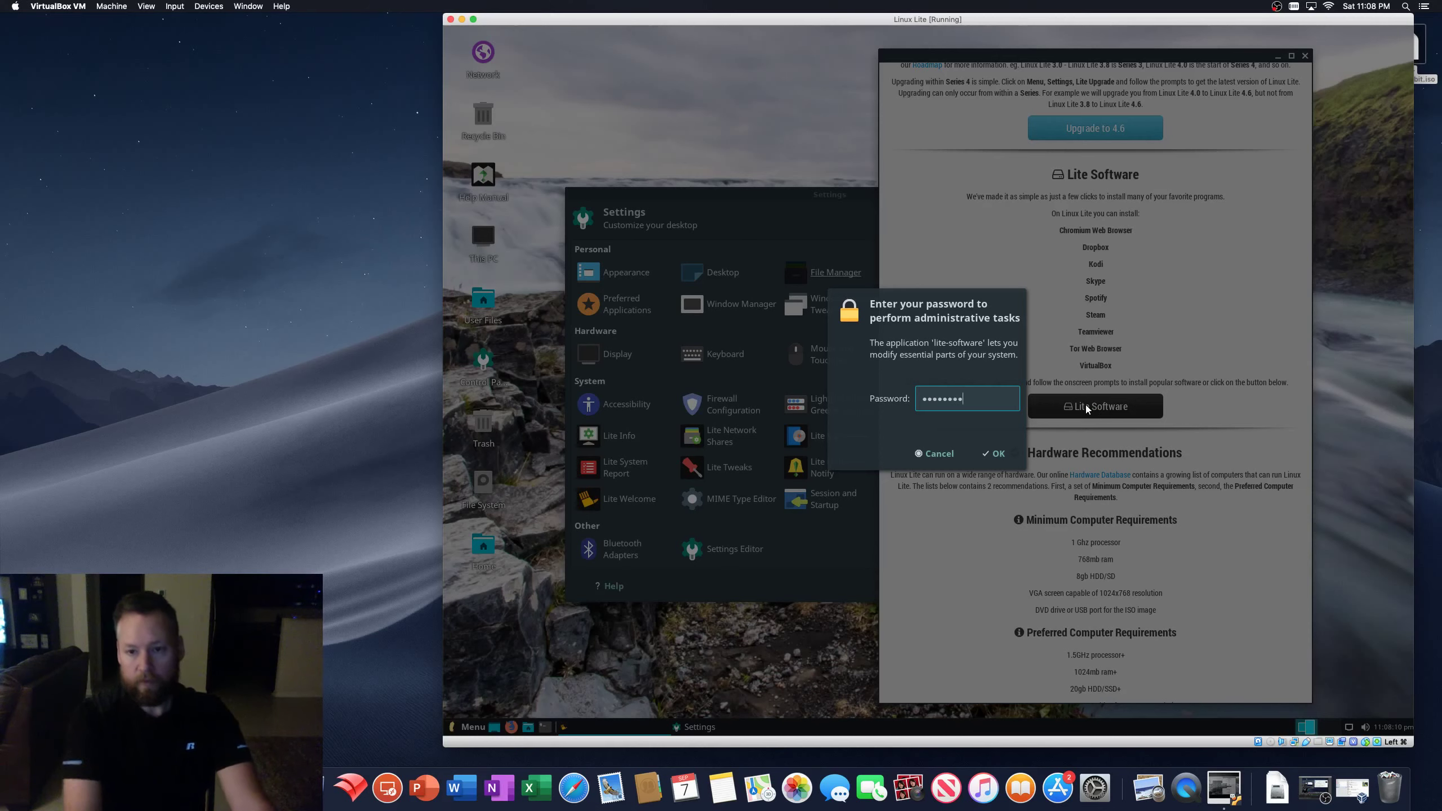
pyautogui.press('Return')
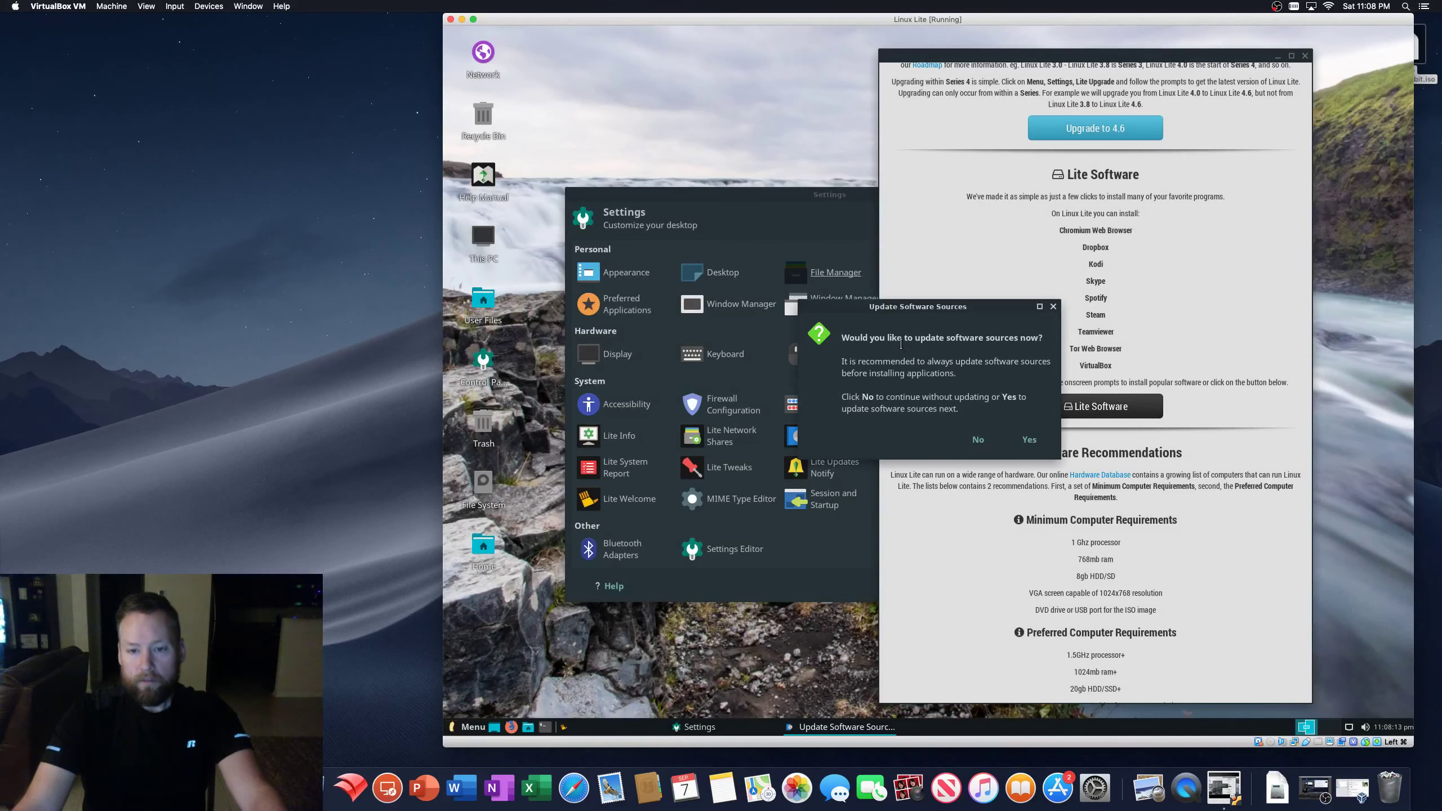
pyautogui.click(1029, 442)
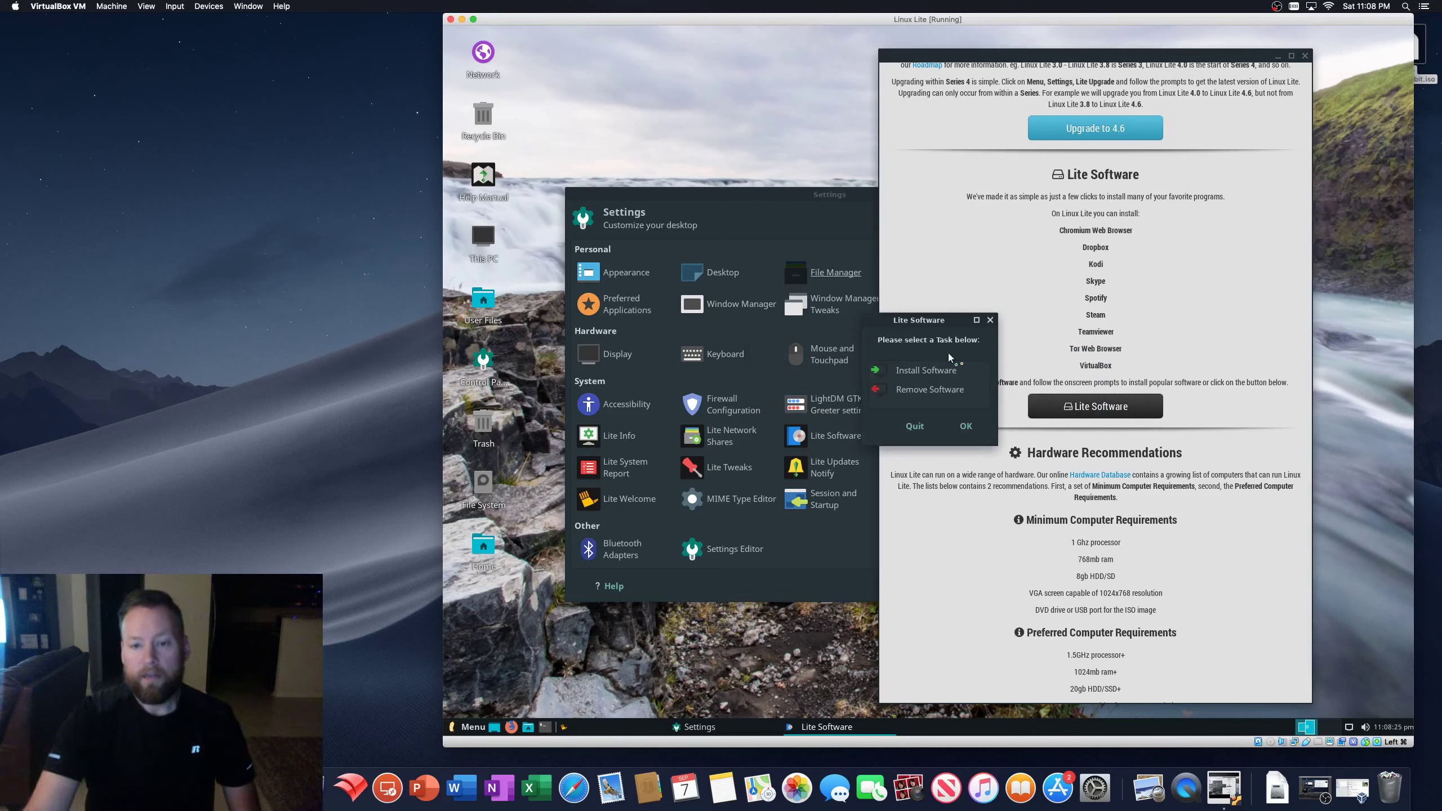
pyautogui.click(915, 369)
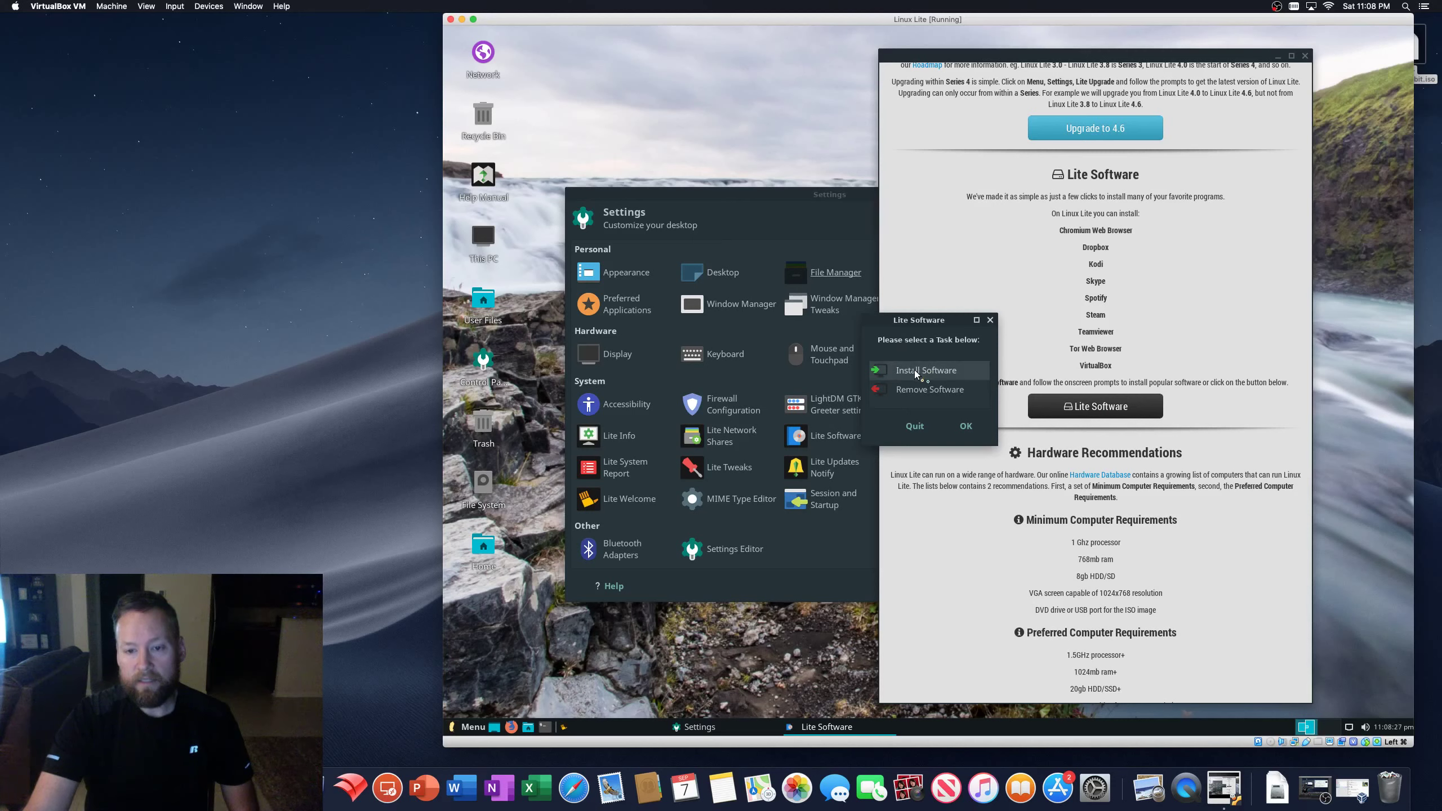
pyautogui.click(966, 425)
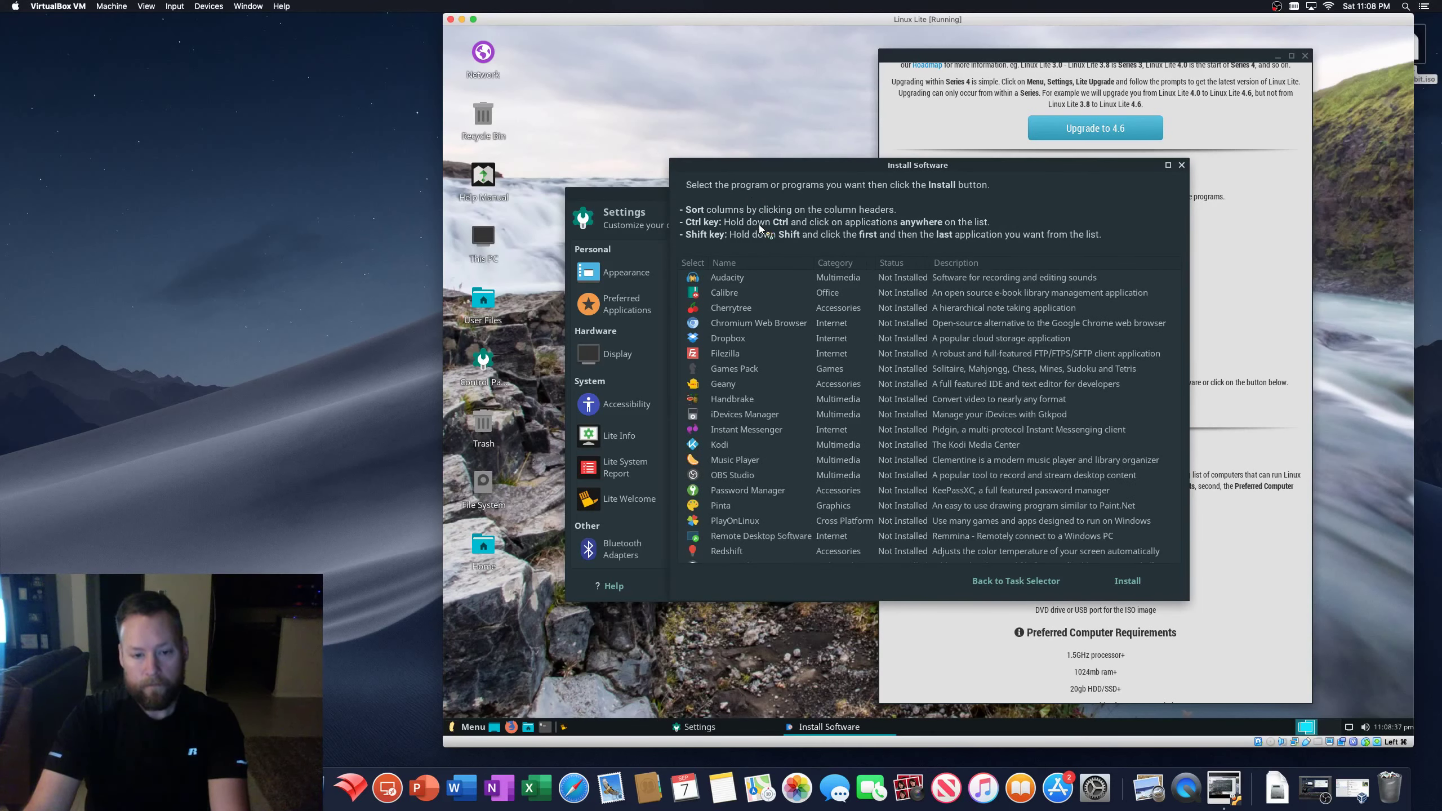
# - Select Chromium Web Browser and confirm its installation
pyautogui.click(763, 322)
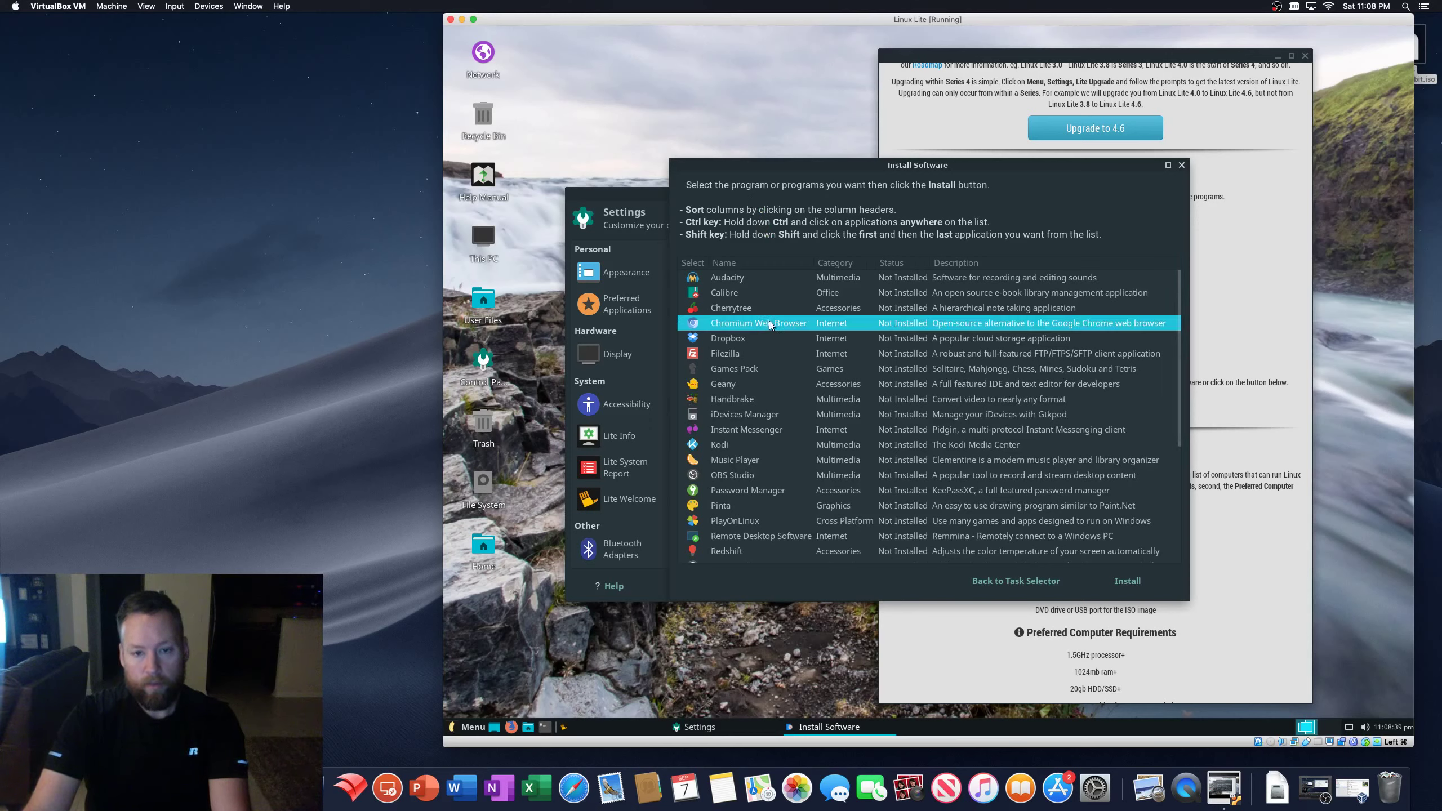
pyautogui.click(1128, 581)
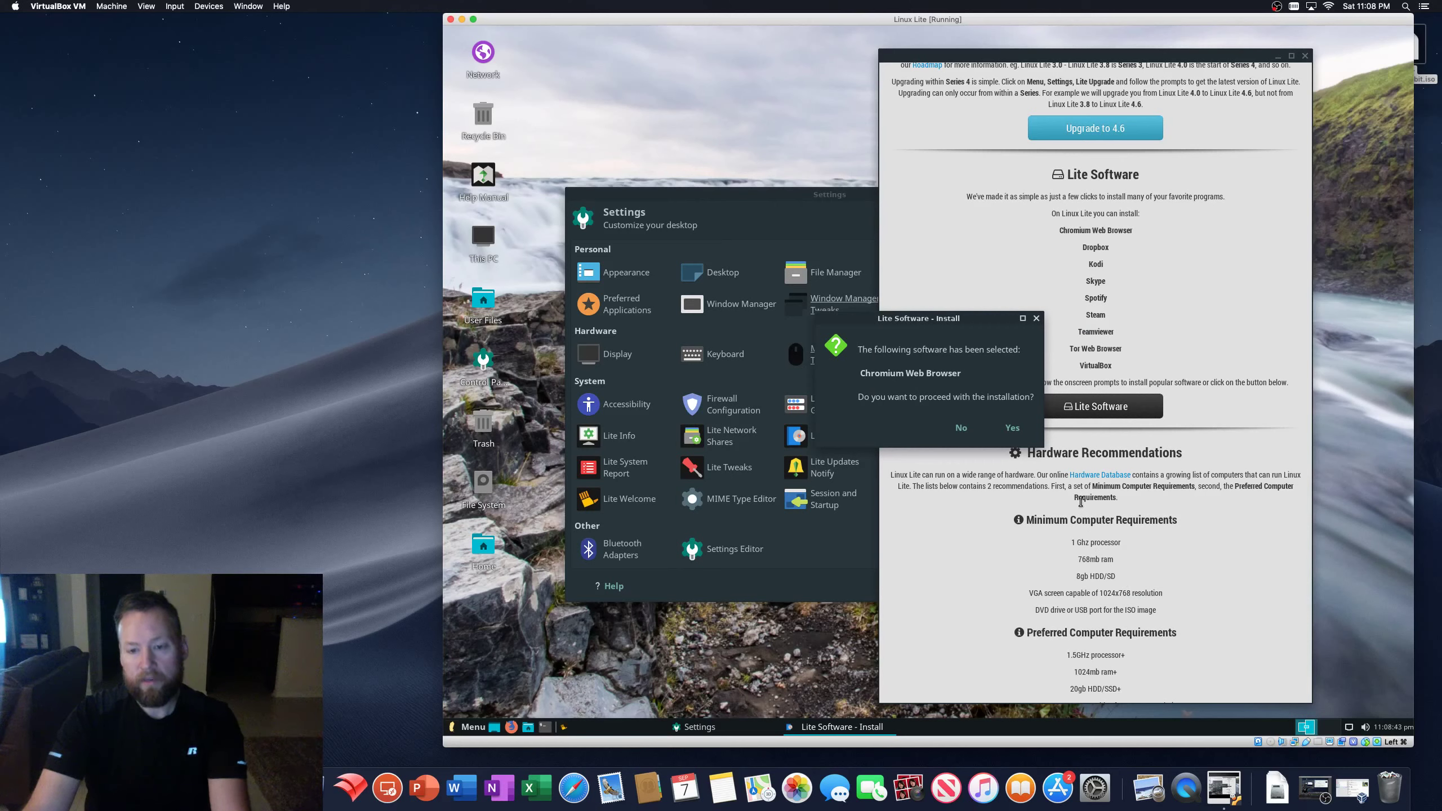
pyautogui.click(1013, 429)
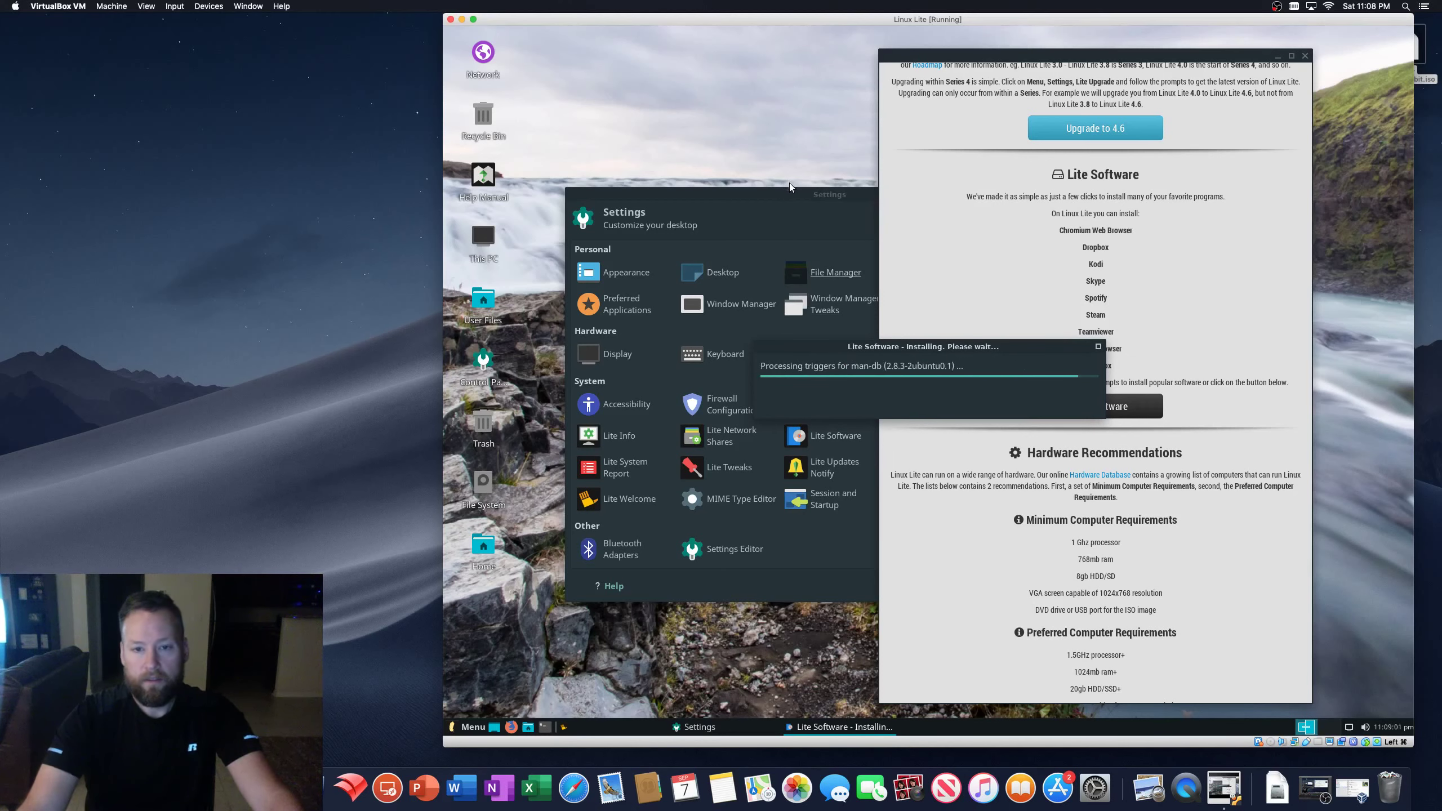
# - Glance at the Panel settings while it installs, then dismiss the installation-complete message
pyautogui.moveTo(791, 192); pyautogui.dragTo(719, 140)
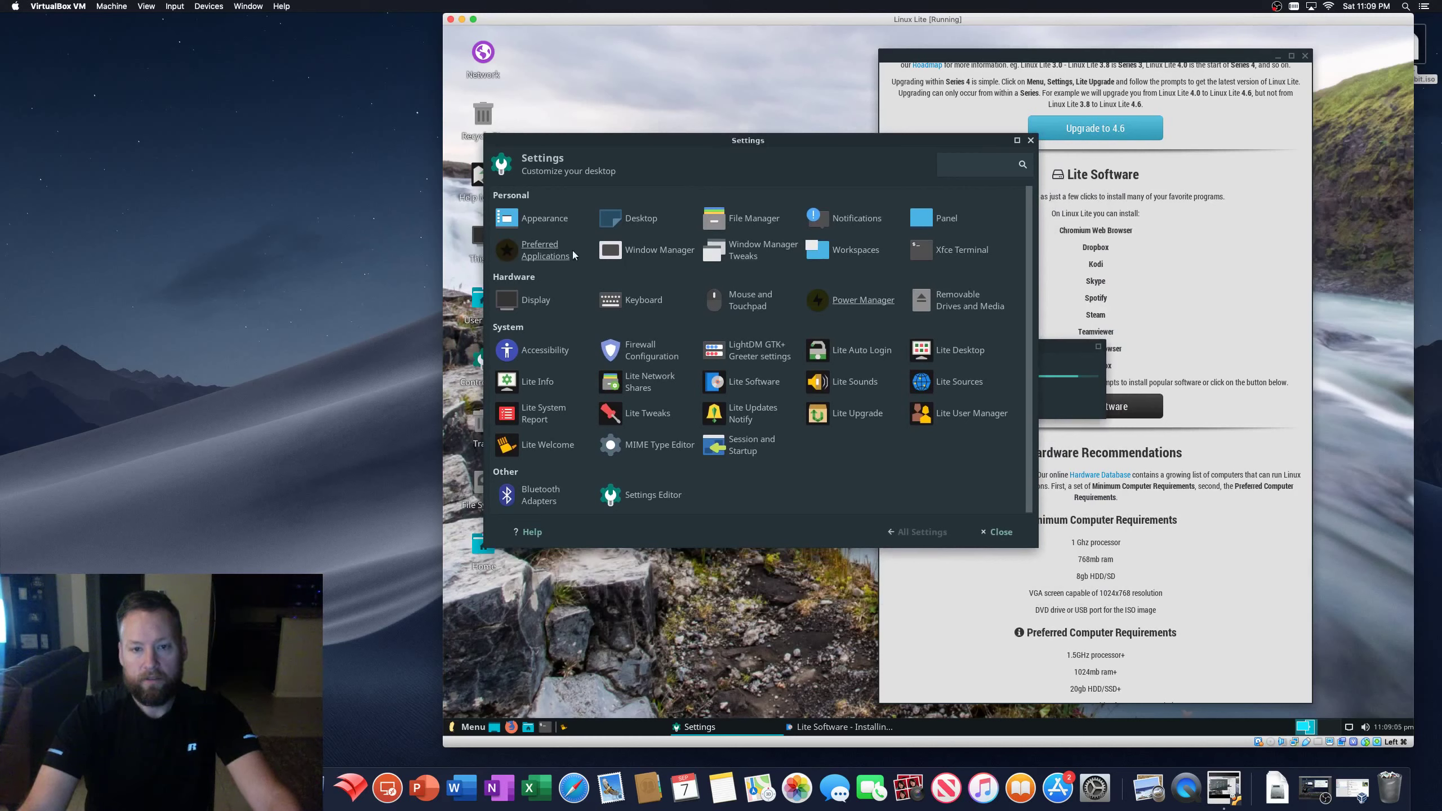
pyautogui.click(945, 219)
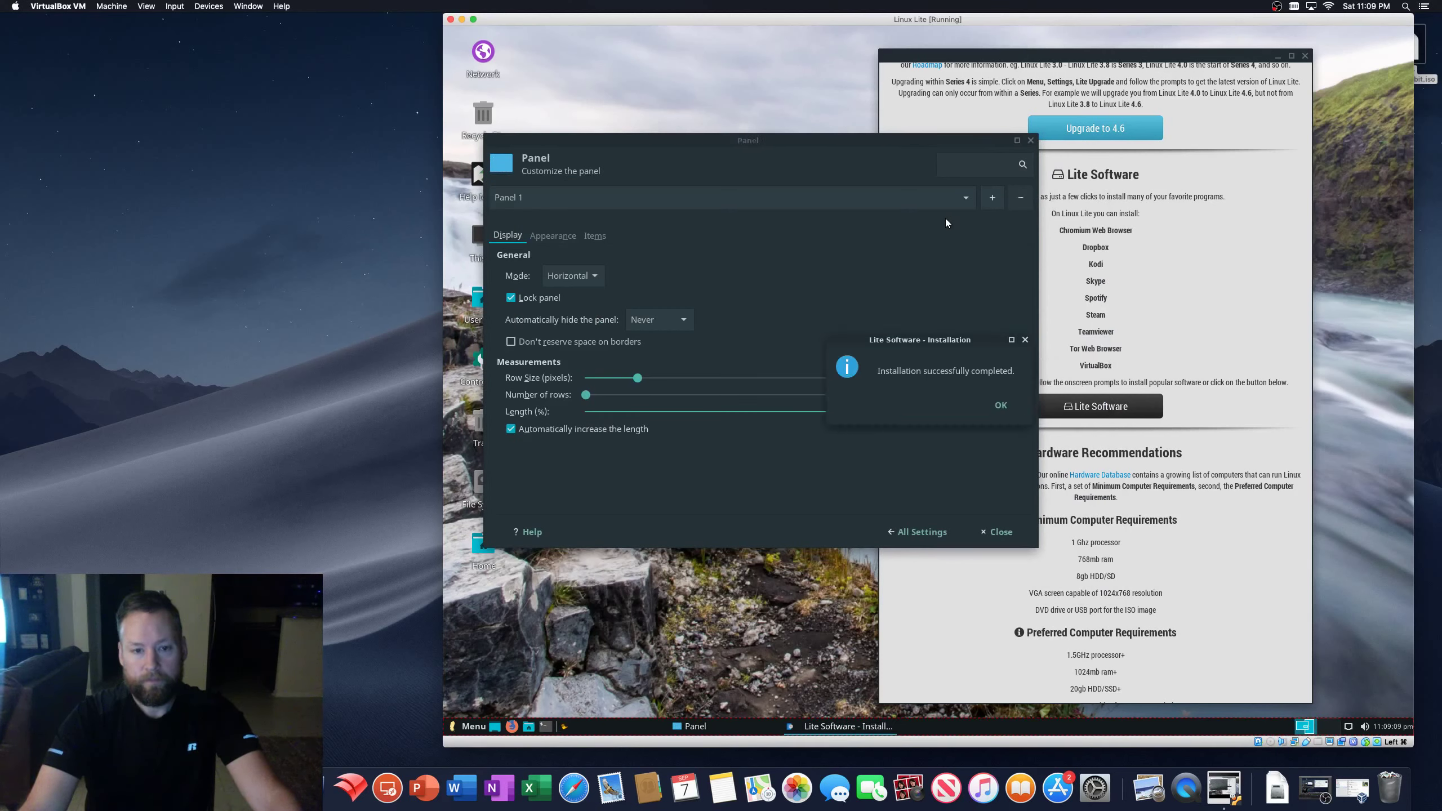
pyautogui.click(915, 537)
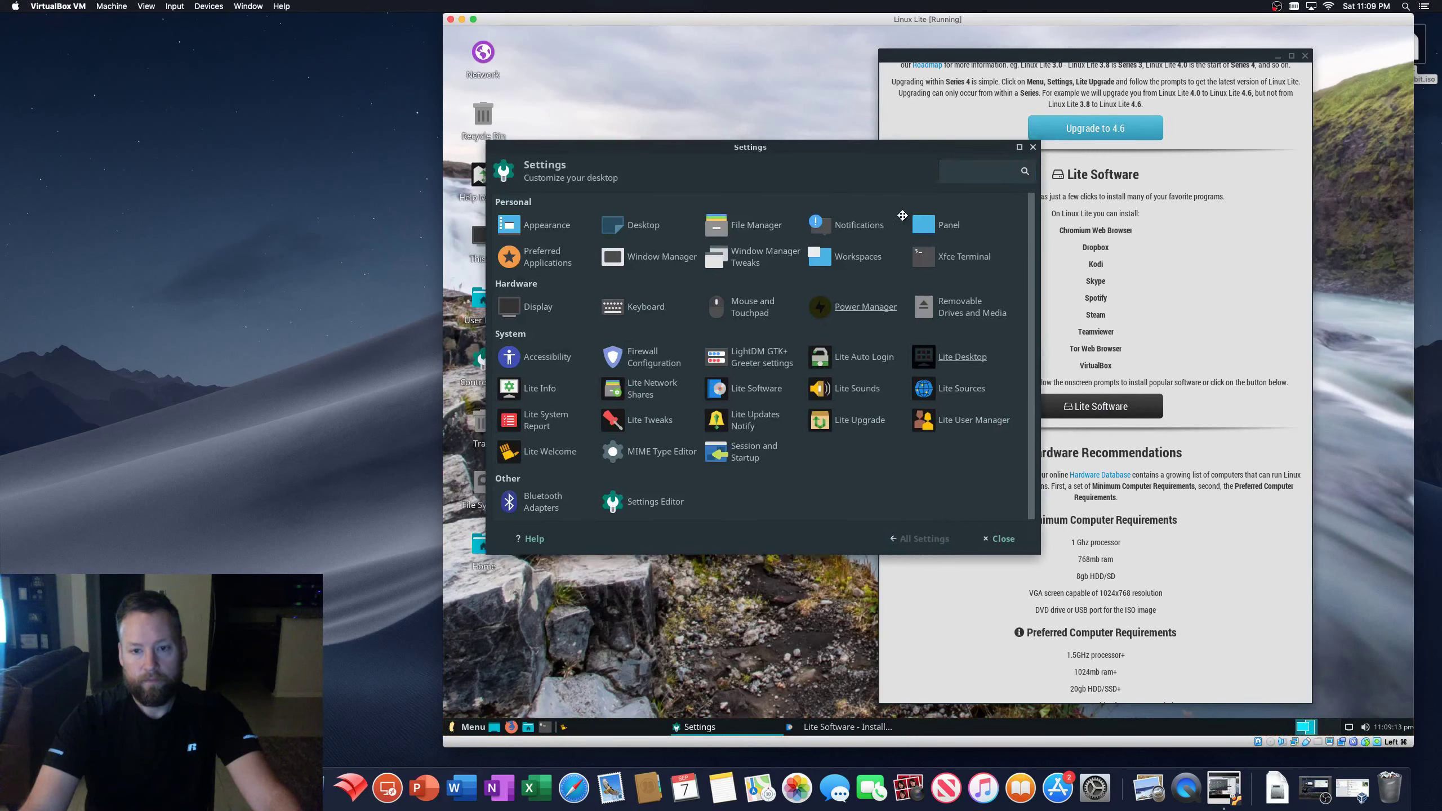
pyautogui.moveTo(900, 145); pyautogui.dragTo(944, 483)
pyautogui.click(1001, 405)
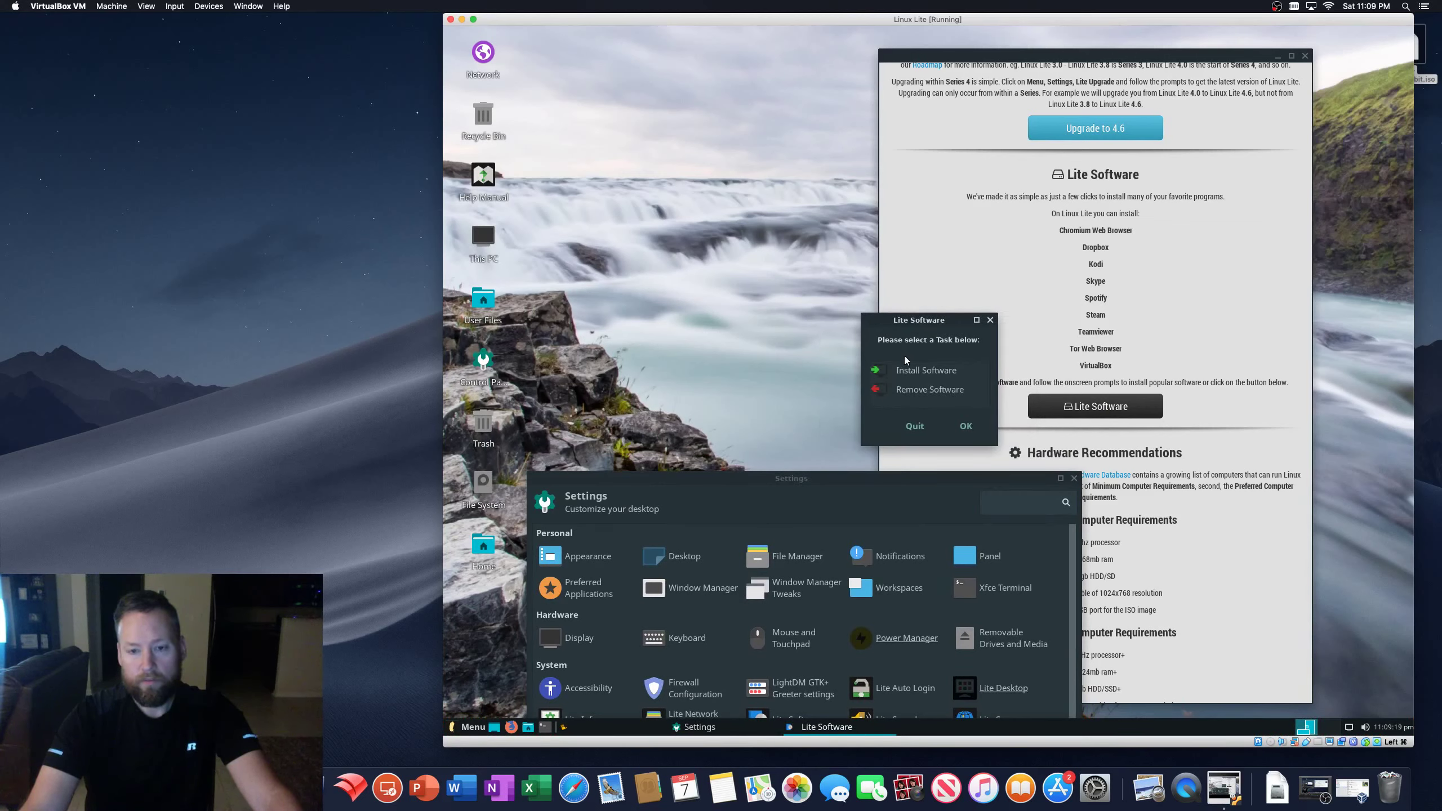
# - Reopen Install Software, select Wine at the bottom of the list, and confirm its installation
pyautogui.click(910, 371)
pyautogui.click(915, 426)
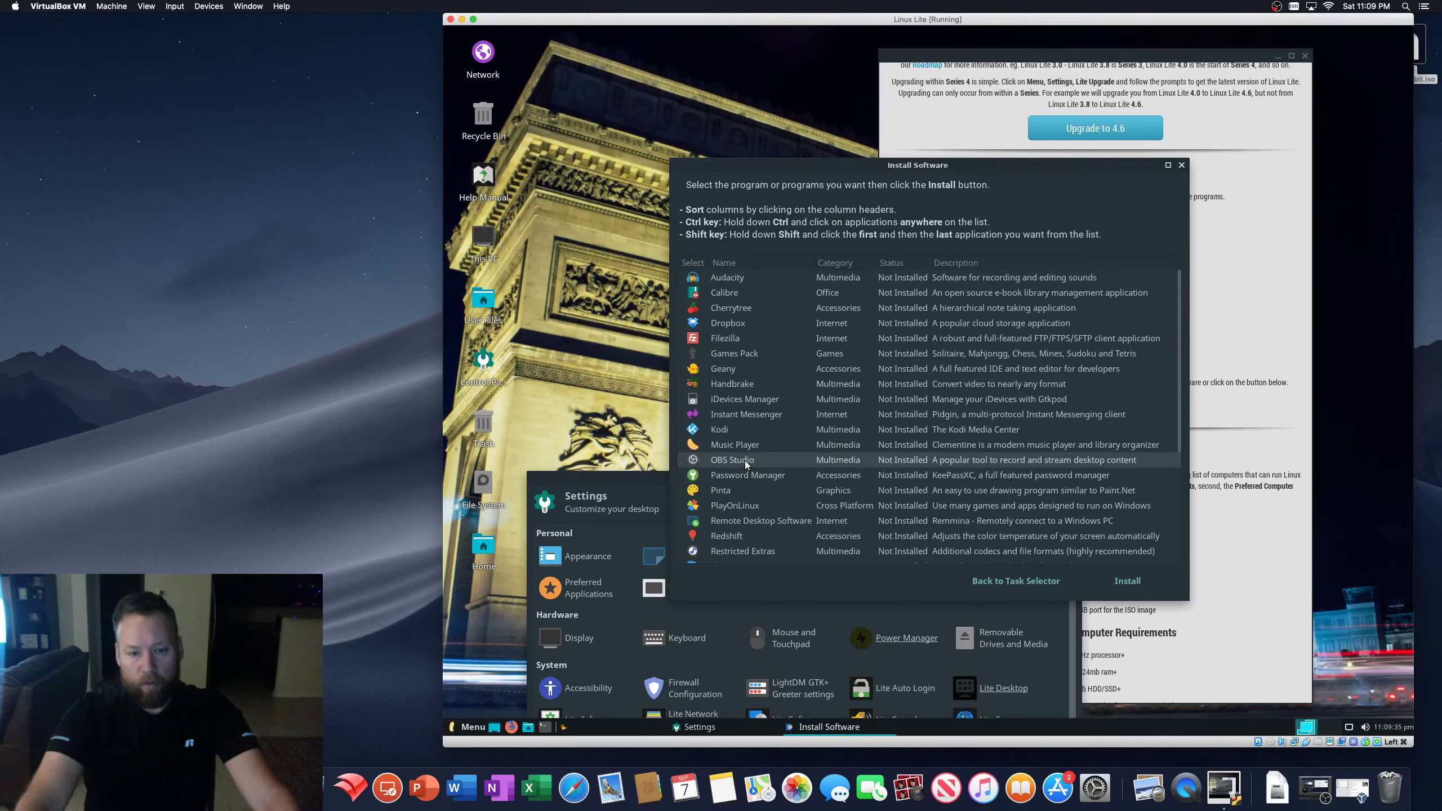
pyautogui.scroll(-5, 798, 474)
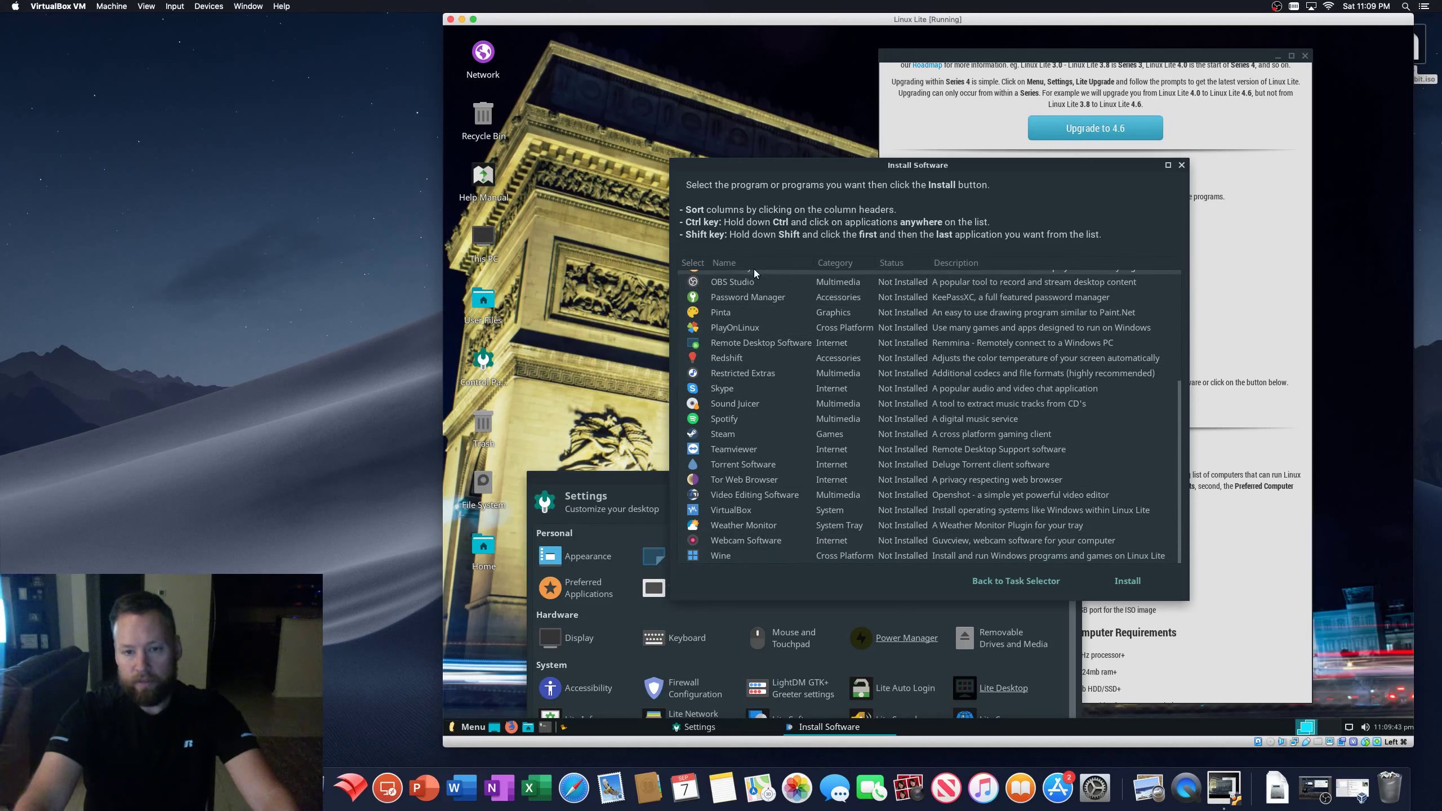
pyautogui.click(722, 555)
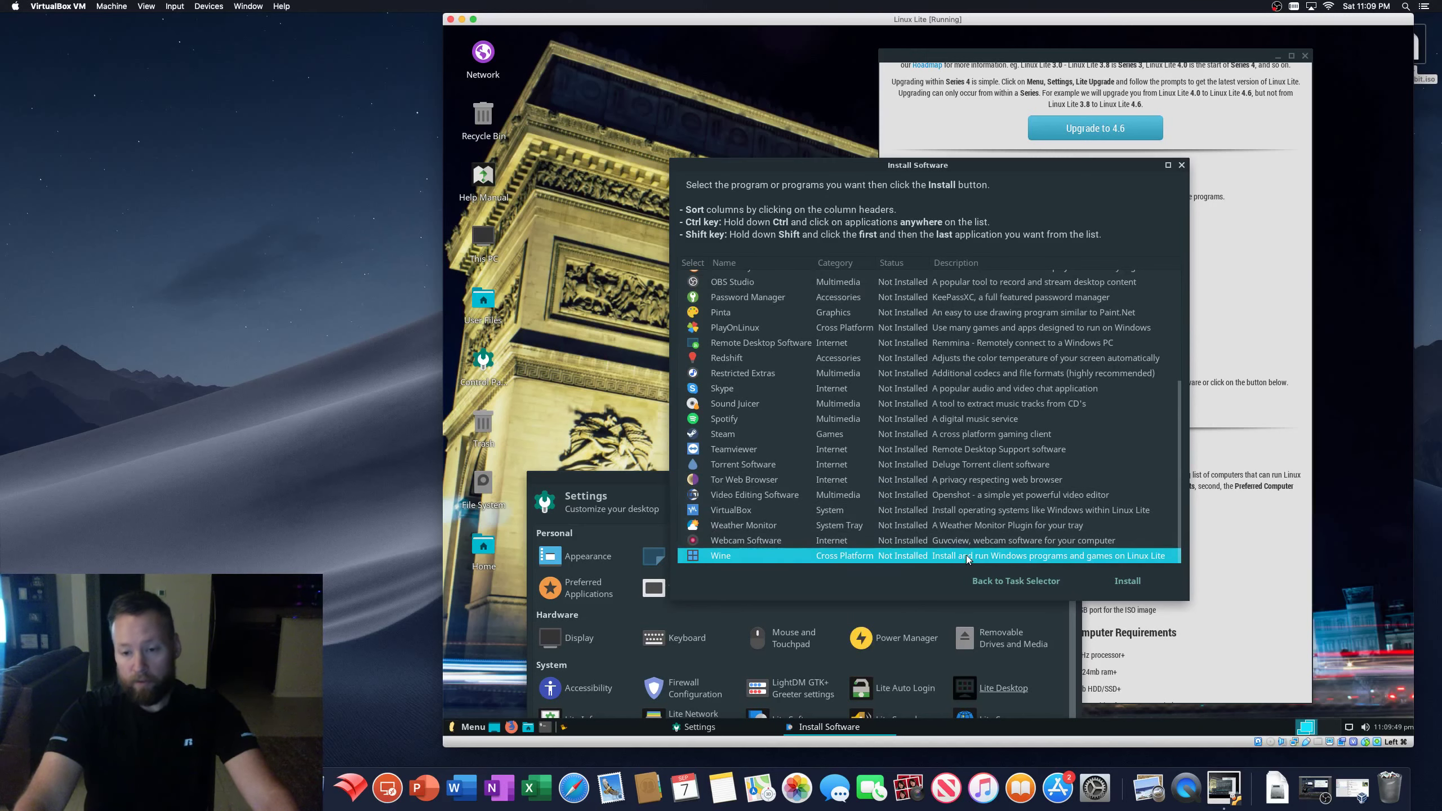
pyautogui.click(1125, 581)
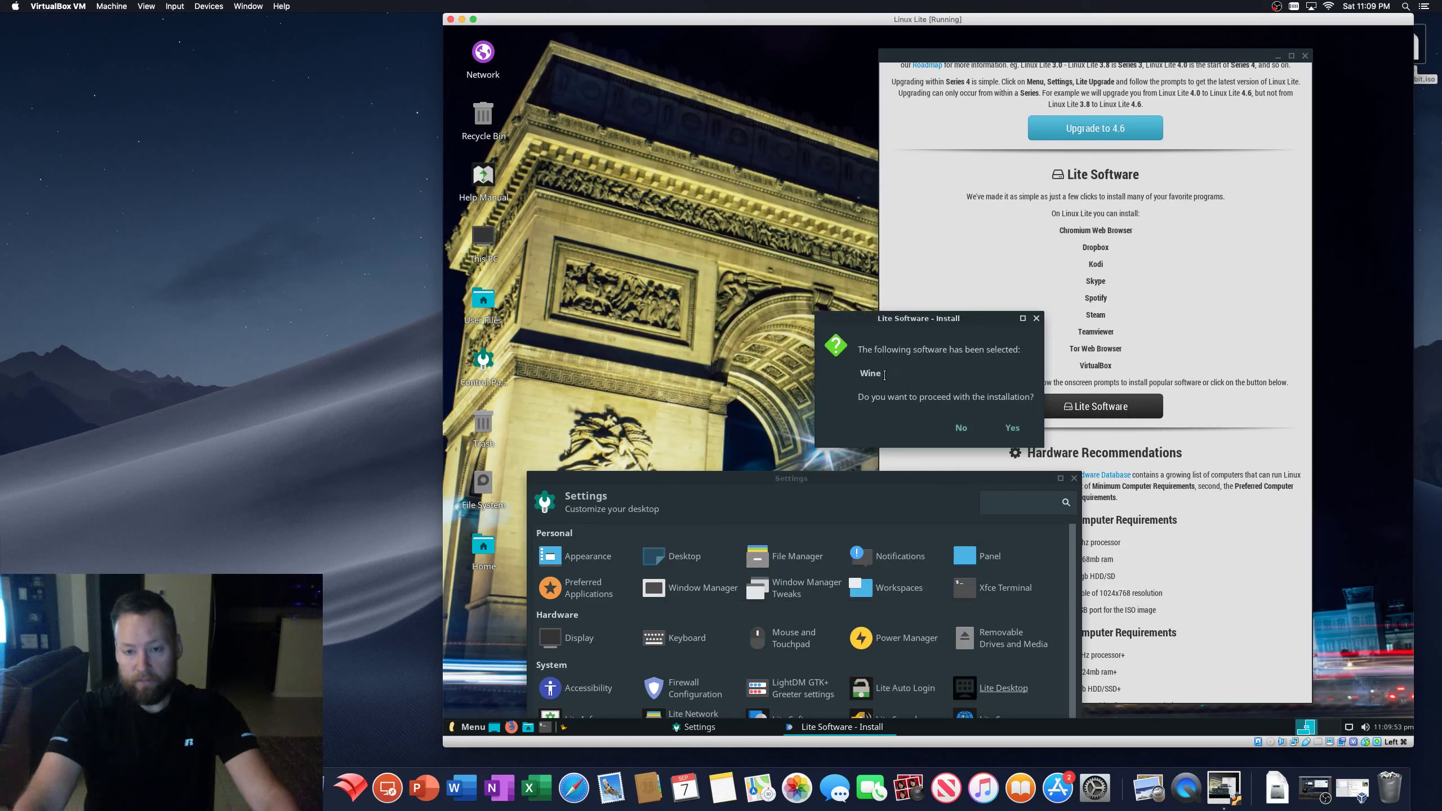
pyautogui.click(1012, 430)
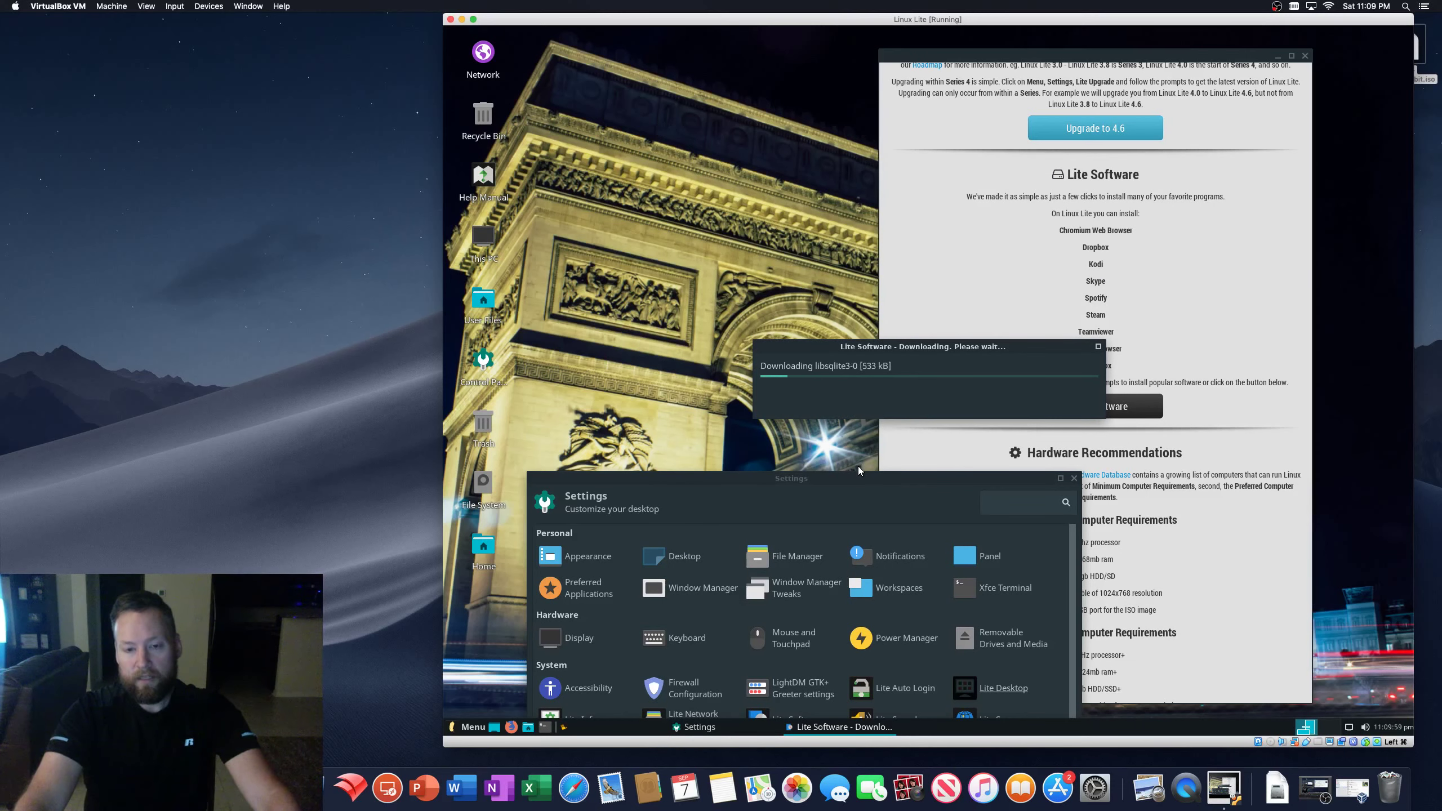
# - Move Settings to the top and park the download progress window below it
pyautogui.moveTo(859, 475); pyautogui.dragTo(787, 74)
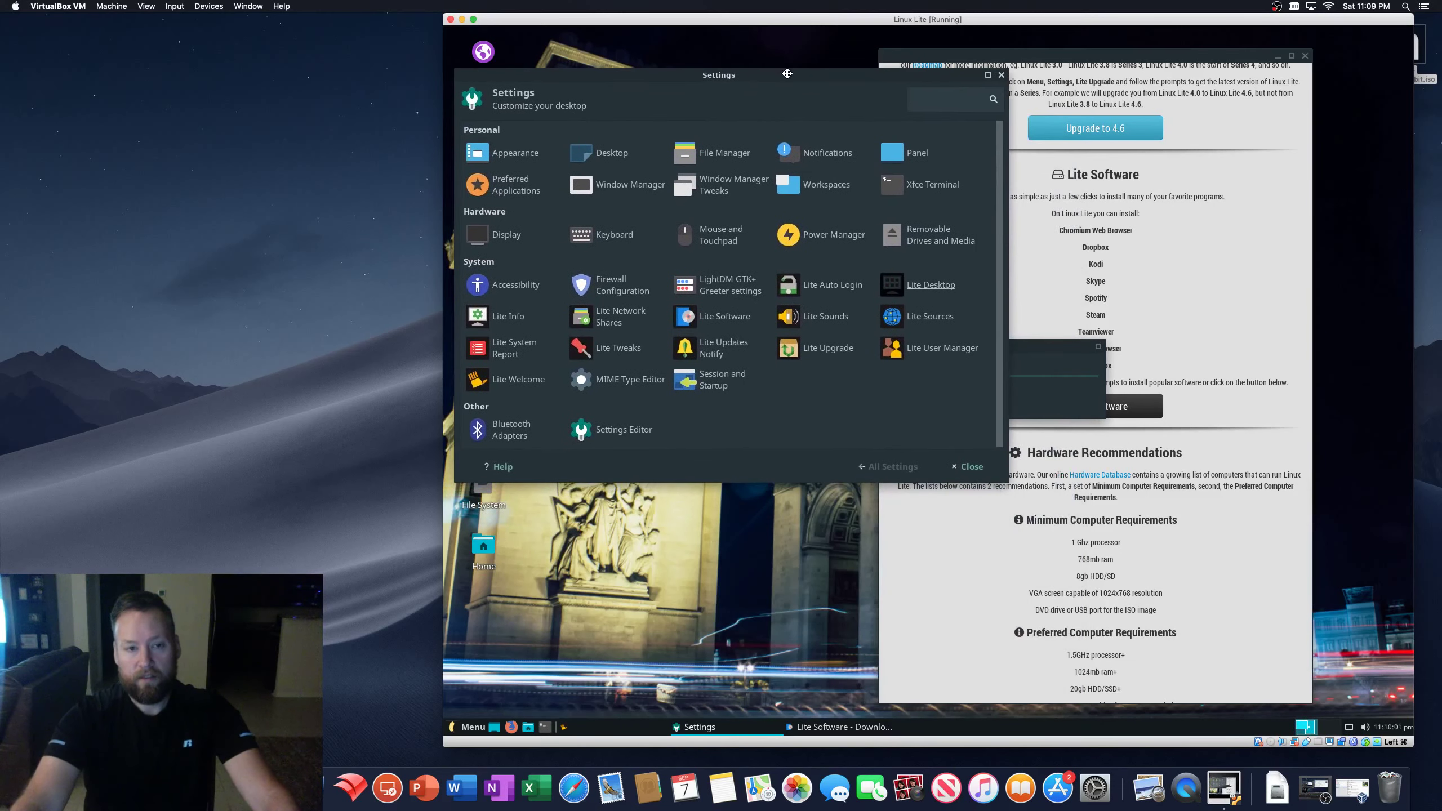
pyautogui.click(1011, 346)
pyautogui.moveTo(1011, 347); pyautogui.dragTo(1071, 520)
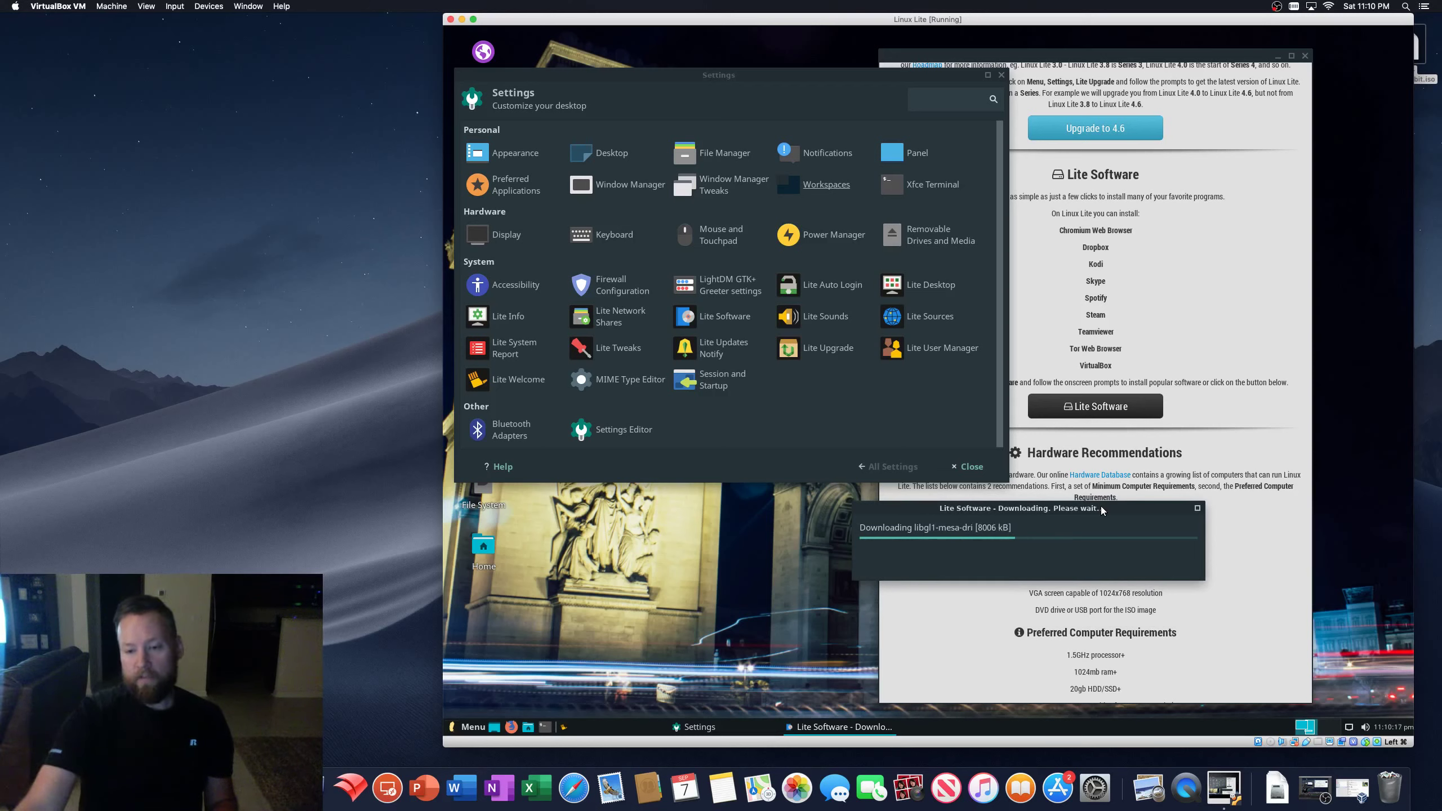
pyautogui.moveTo(1049, 510); pyautogui.dragTo(1172, 532)
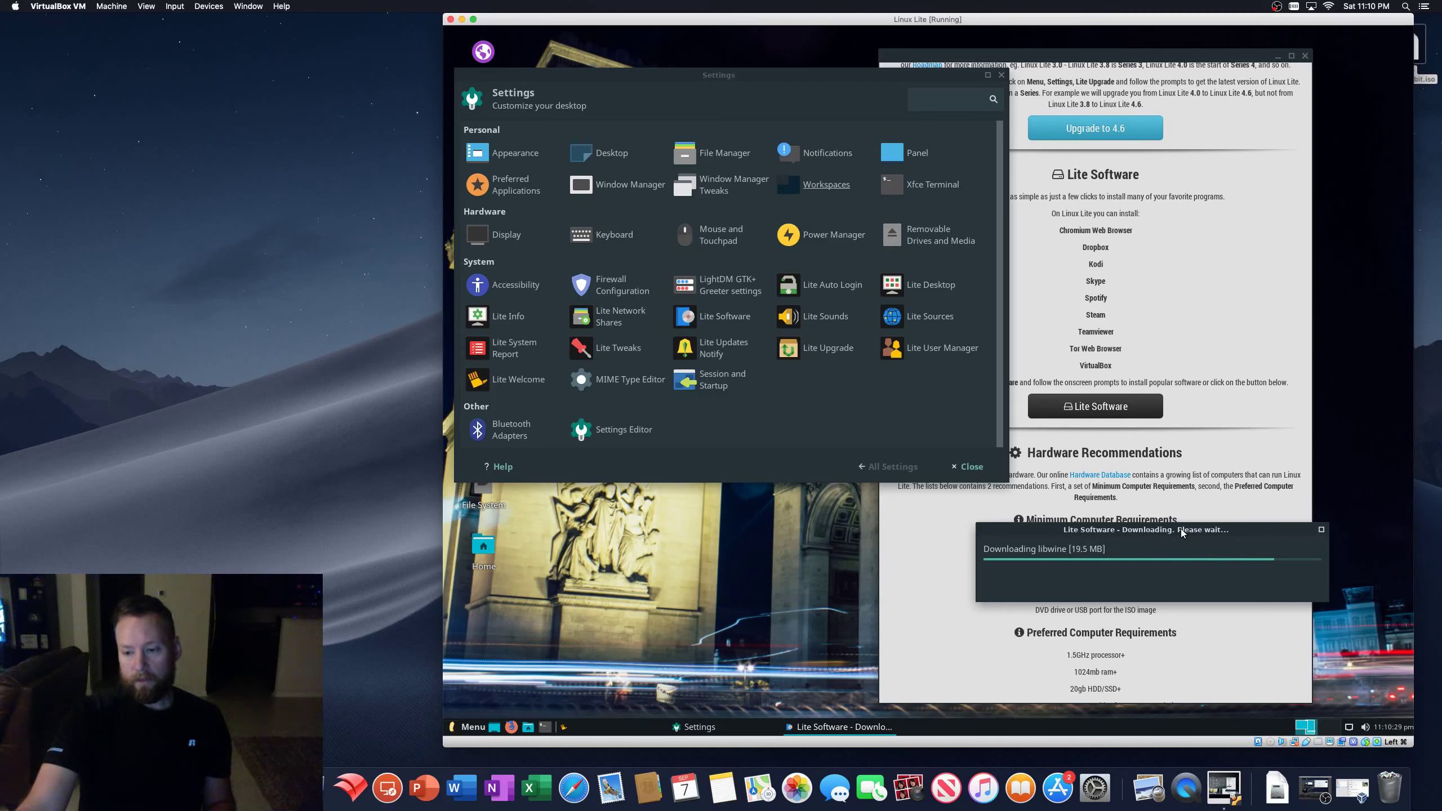
# - Turn up the guest's sound volume with the tray speaker slider
pyautogui.click(1365, 729)
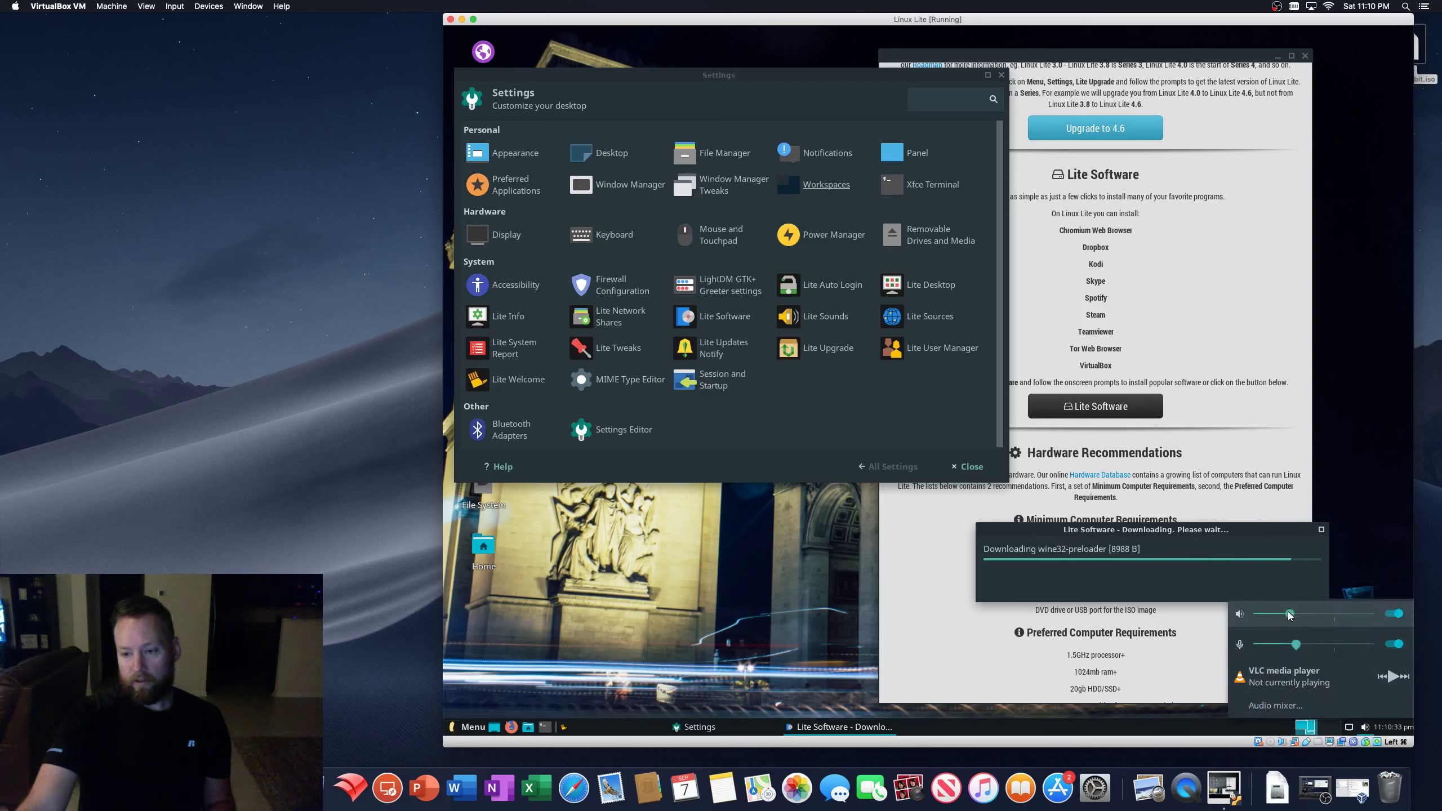
pyautogui.moveTo(1289, 615); pyautogui.dragTo(1360, 616)
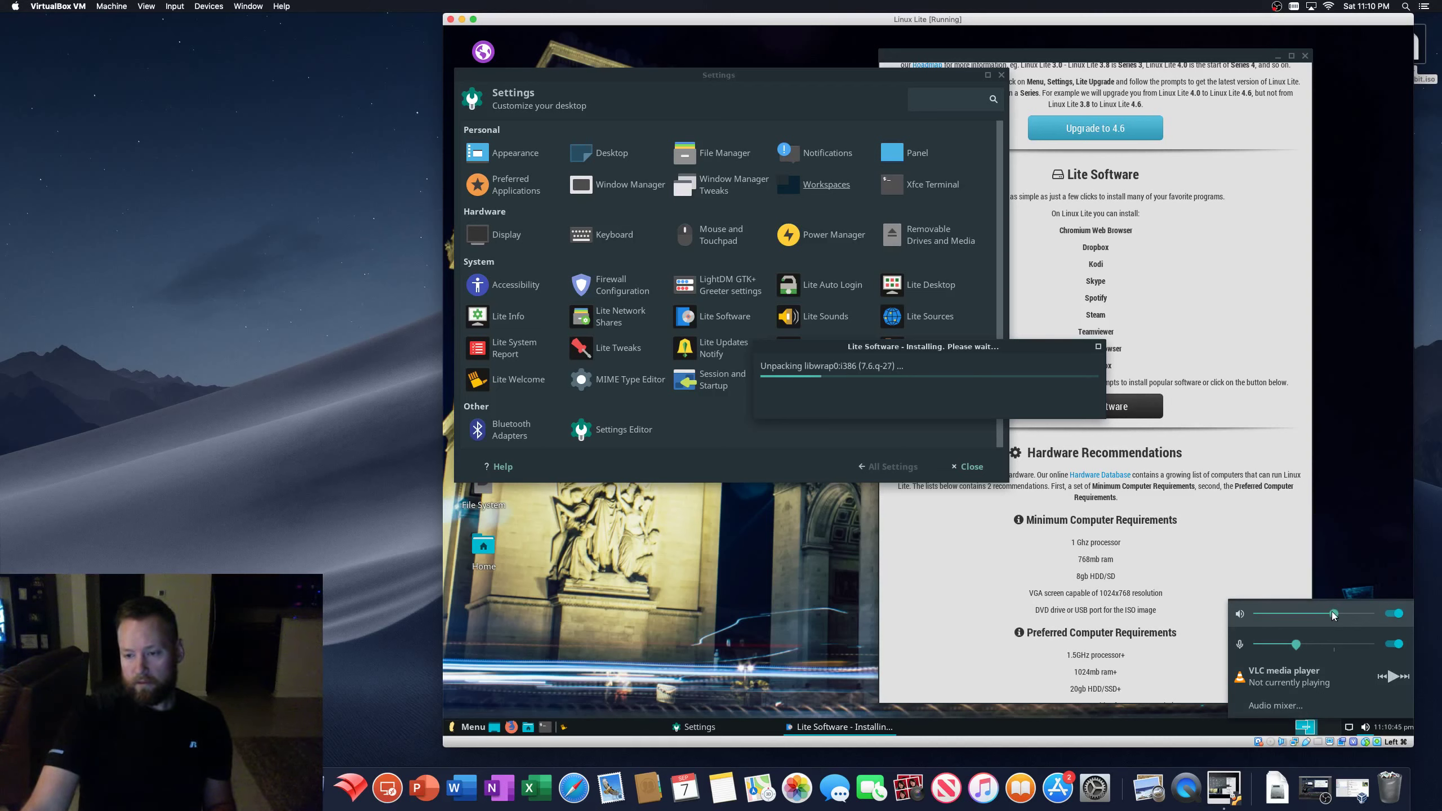
pyautogui.moveTo(1322, 613); pyautogui.dragTo(1358, 617)
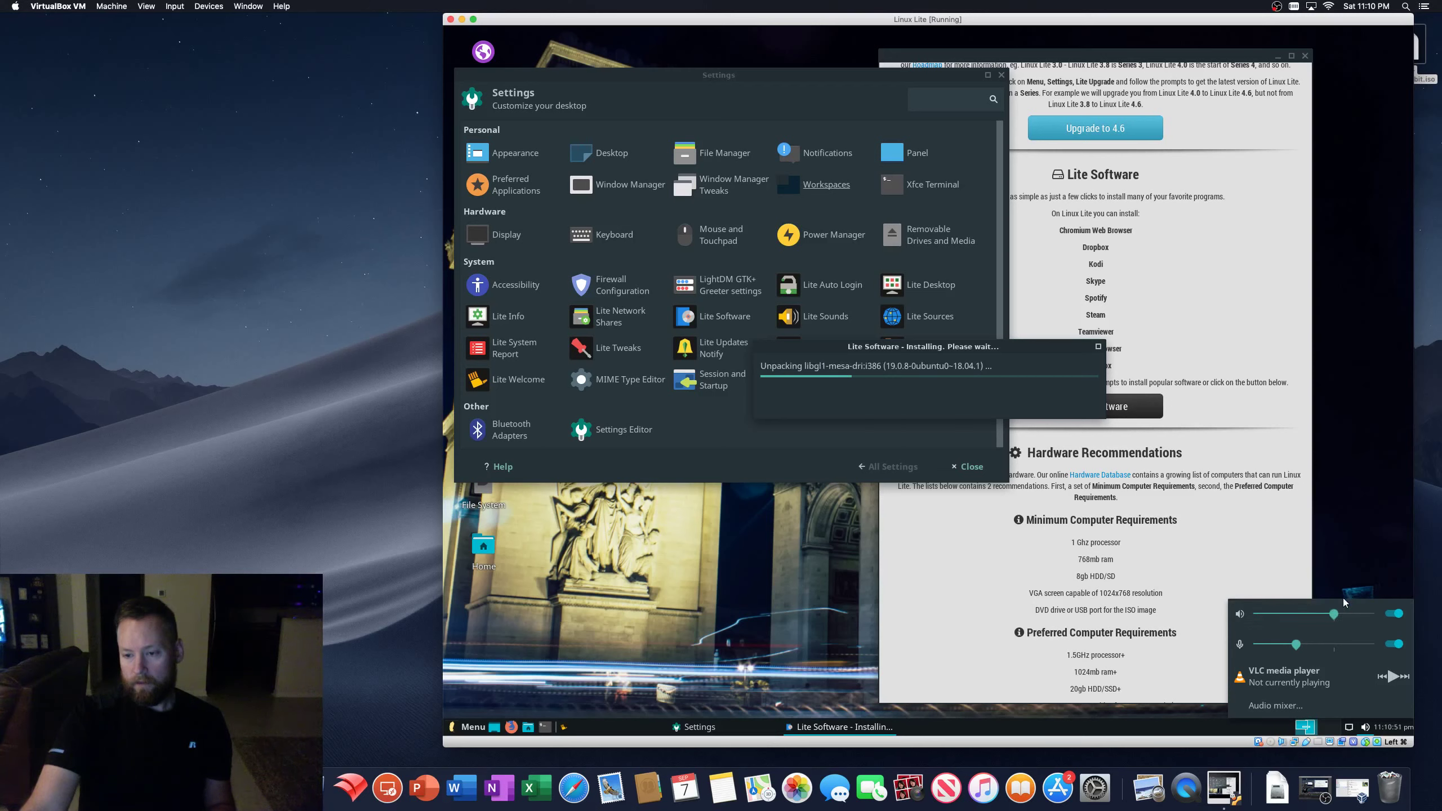
pyautogui.click(1366, 729)
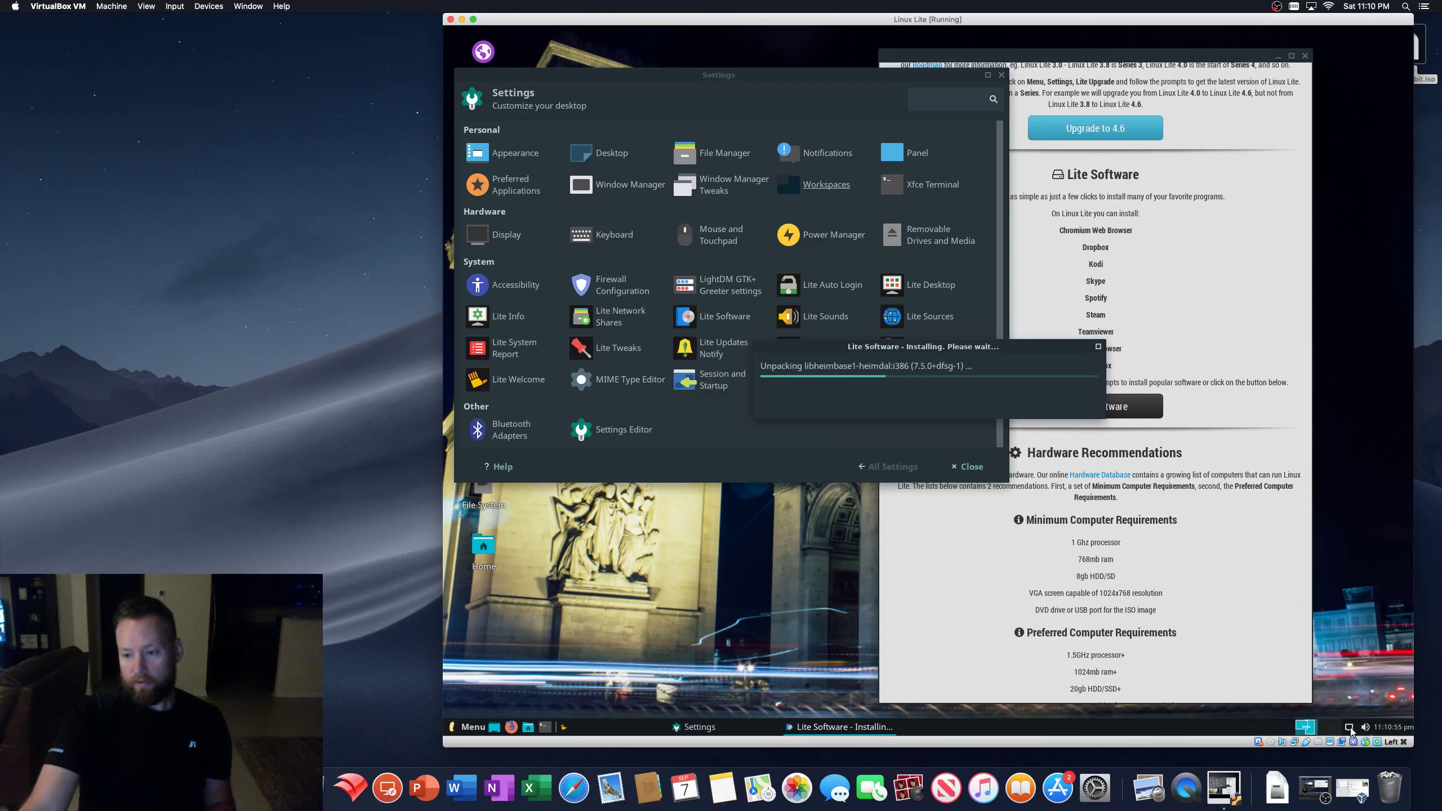
# - Open Edit Connections from the tray network menu and view Wired connection 1's settings
pyautogui.click(1349, 730)
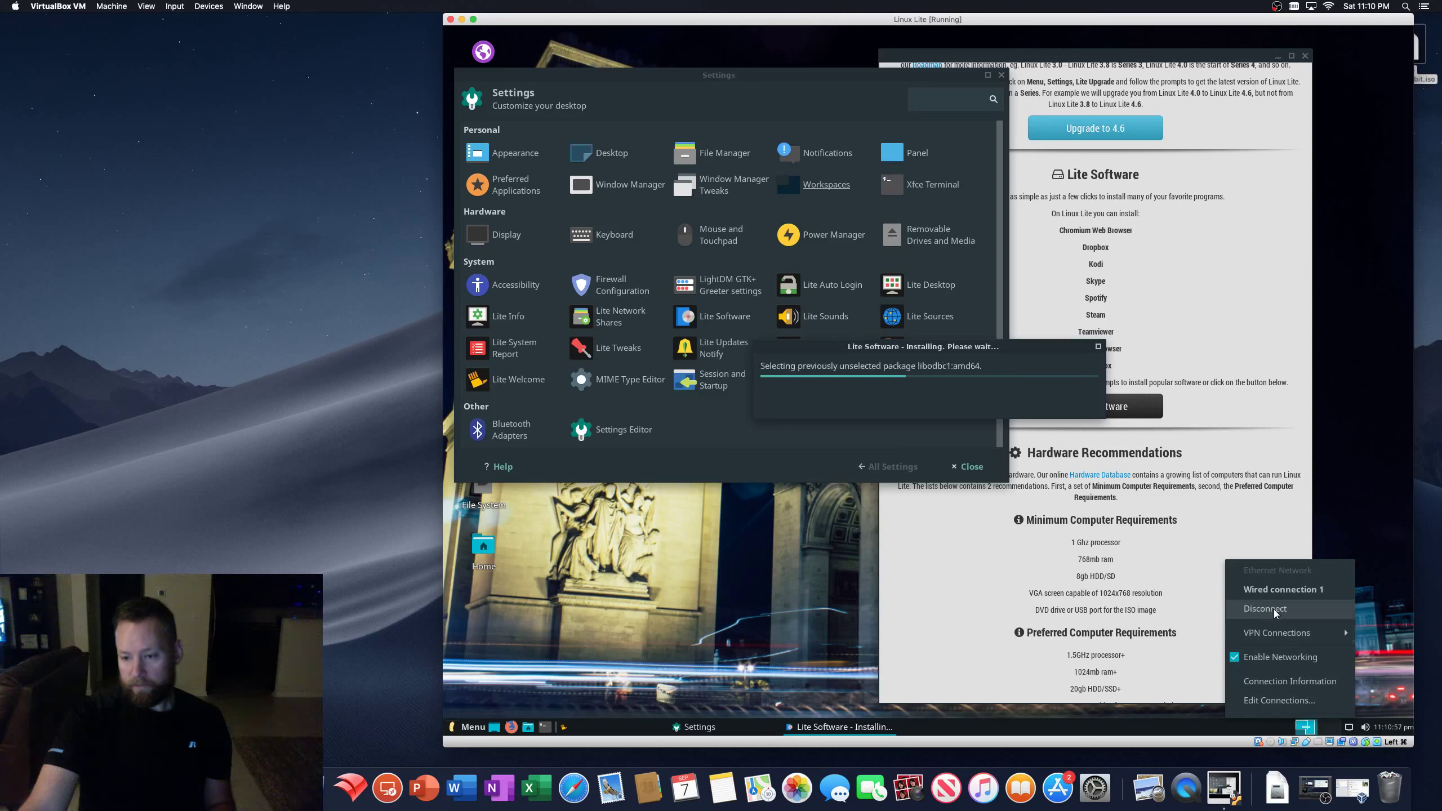
pyautogui.moveTo(1273, 635)
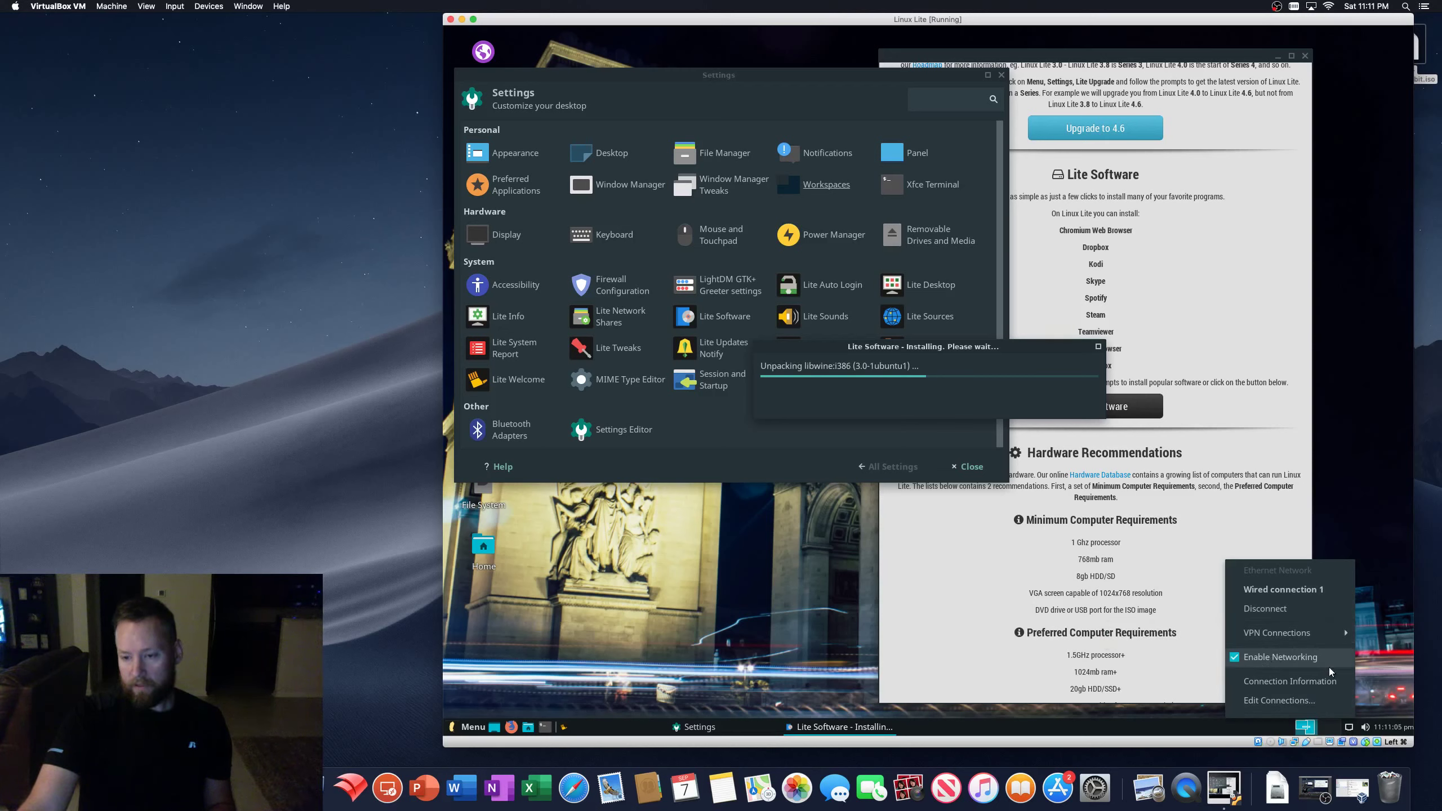
pyautogui.click(665, 69)
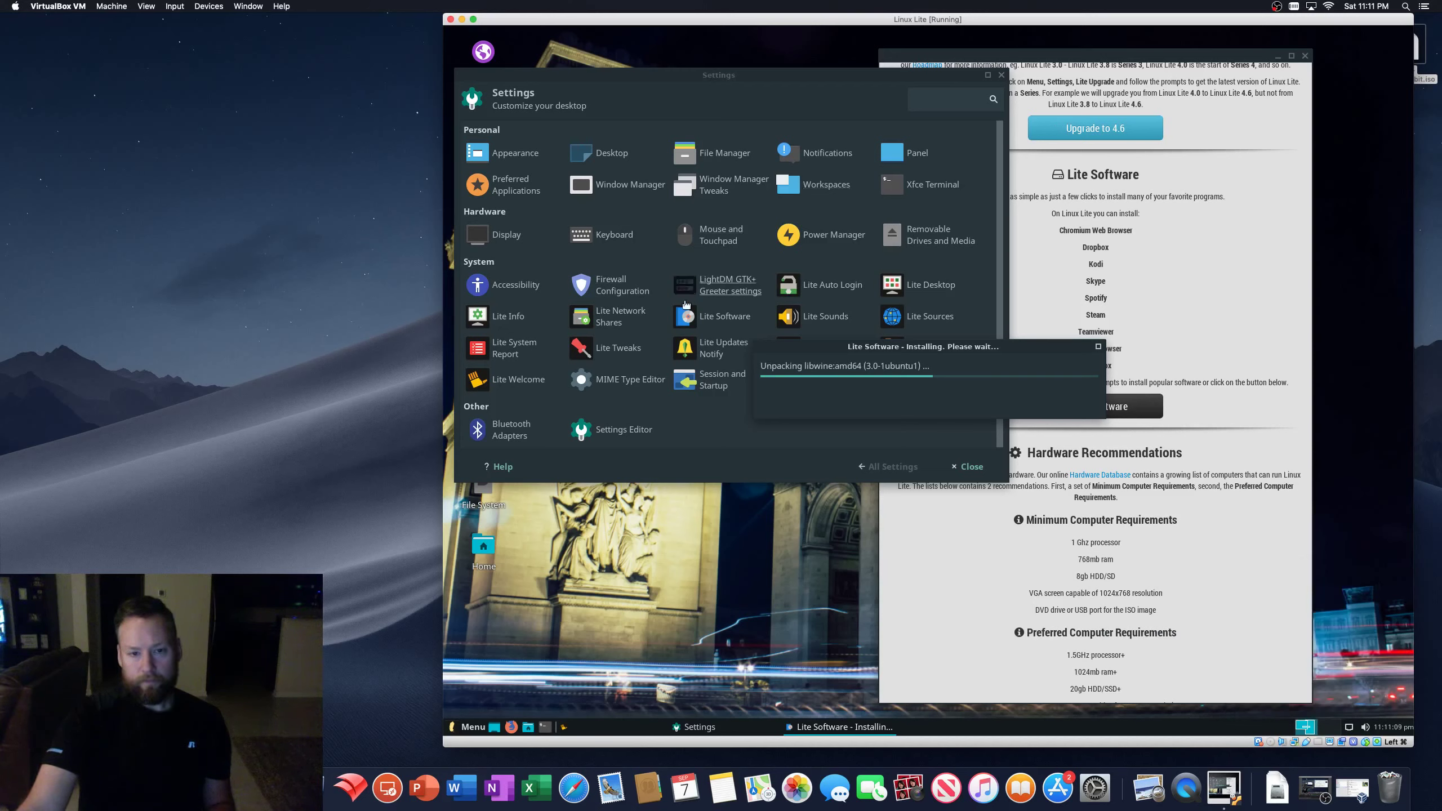
pyautogui.click(647, 314)
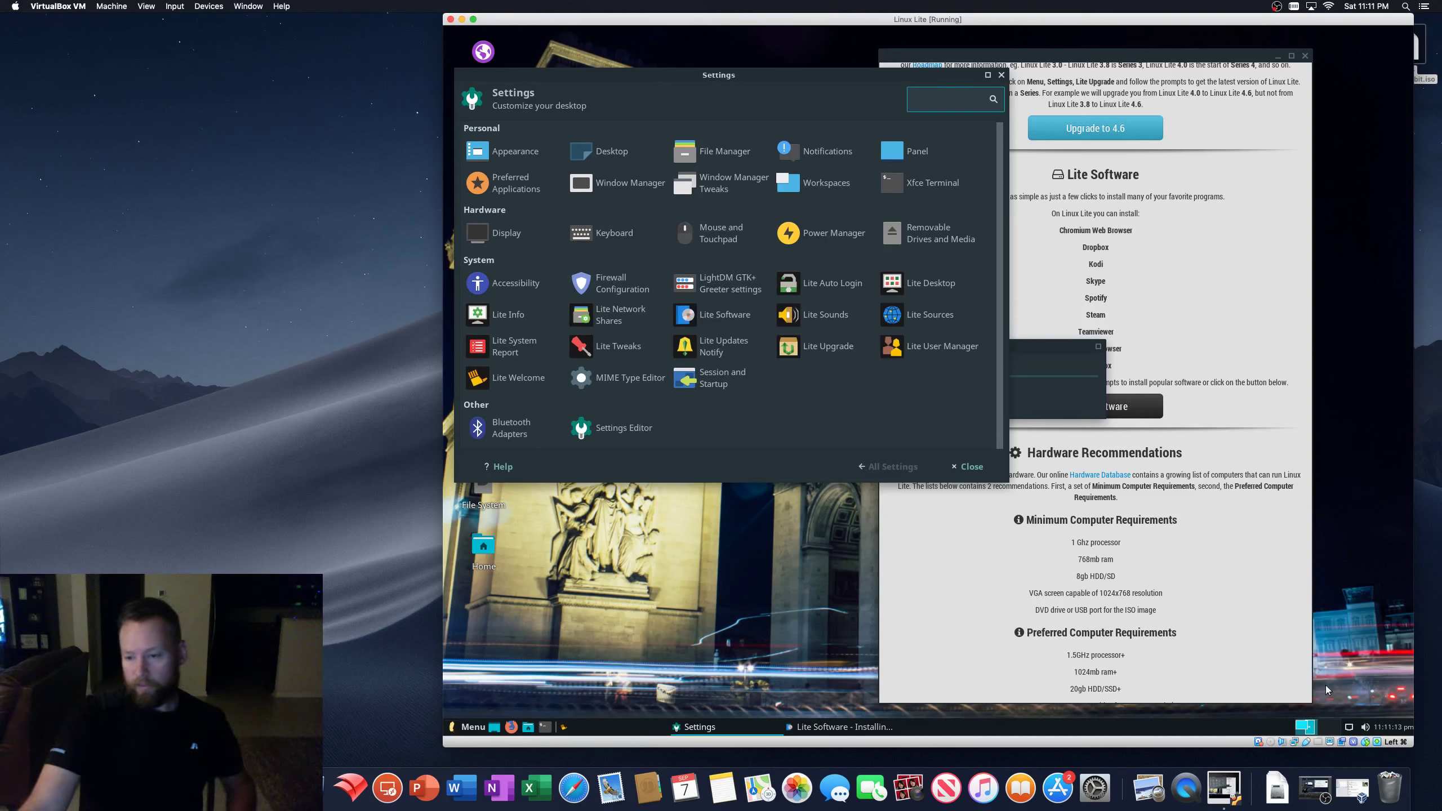
pyautogui.click(1347, 727)
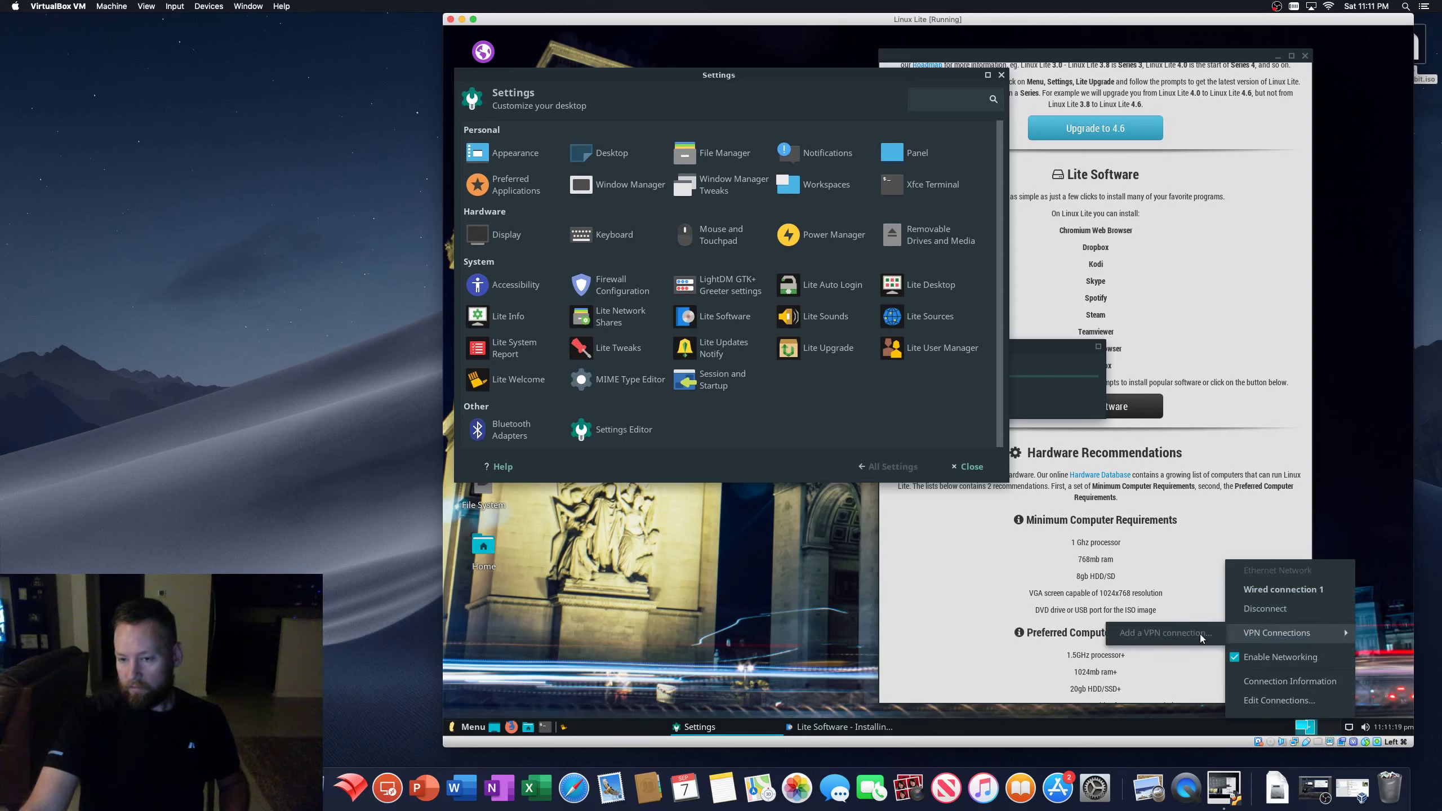
pyautogui.click(1309, 701)
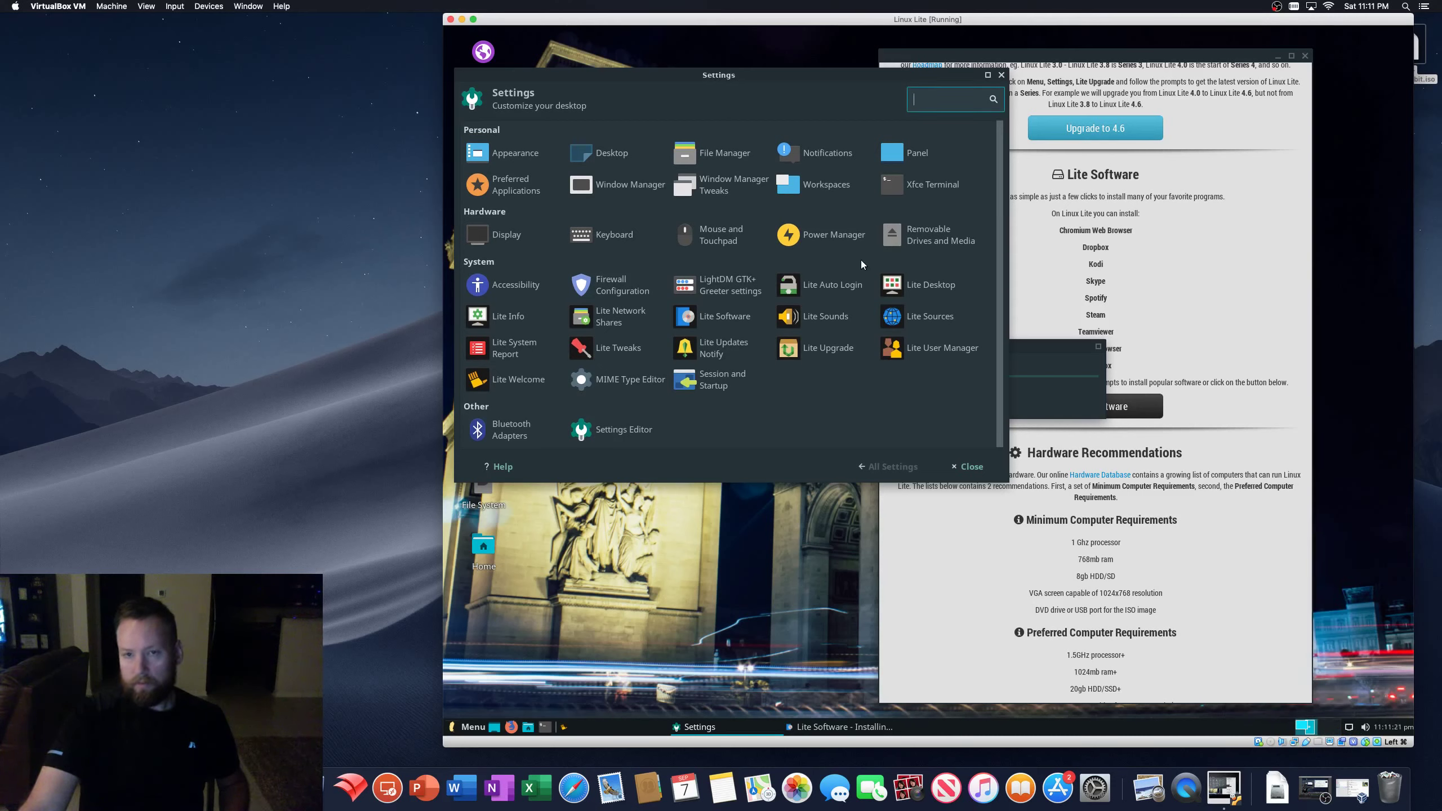
pyautogui.click(802, 314)
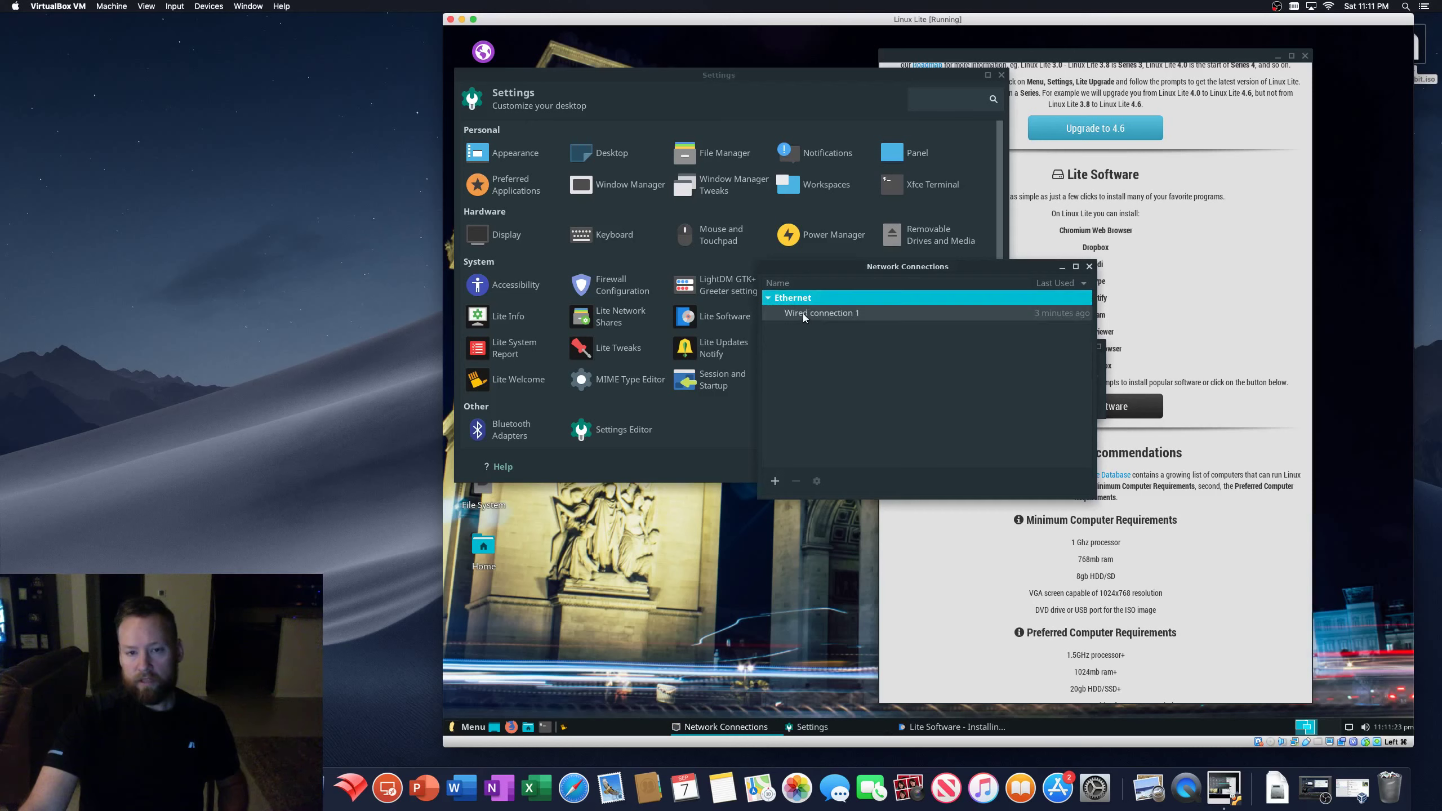
pyautogui.click(816, 481)
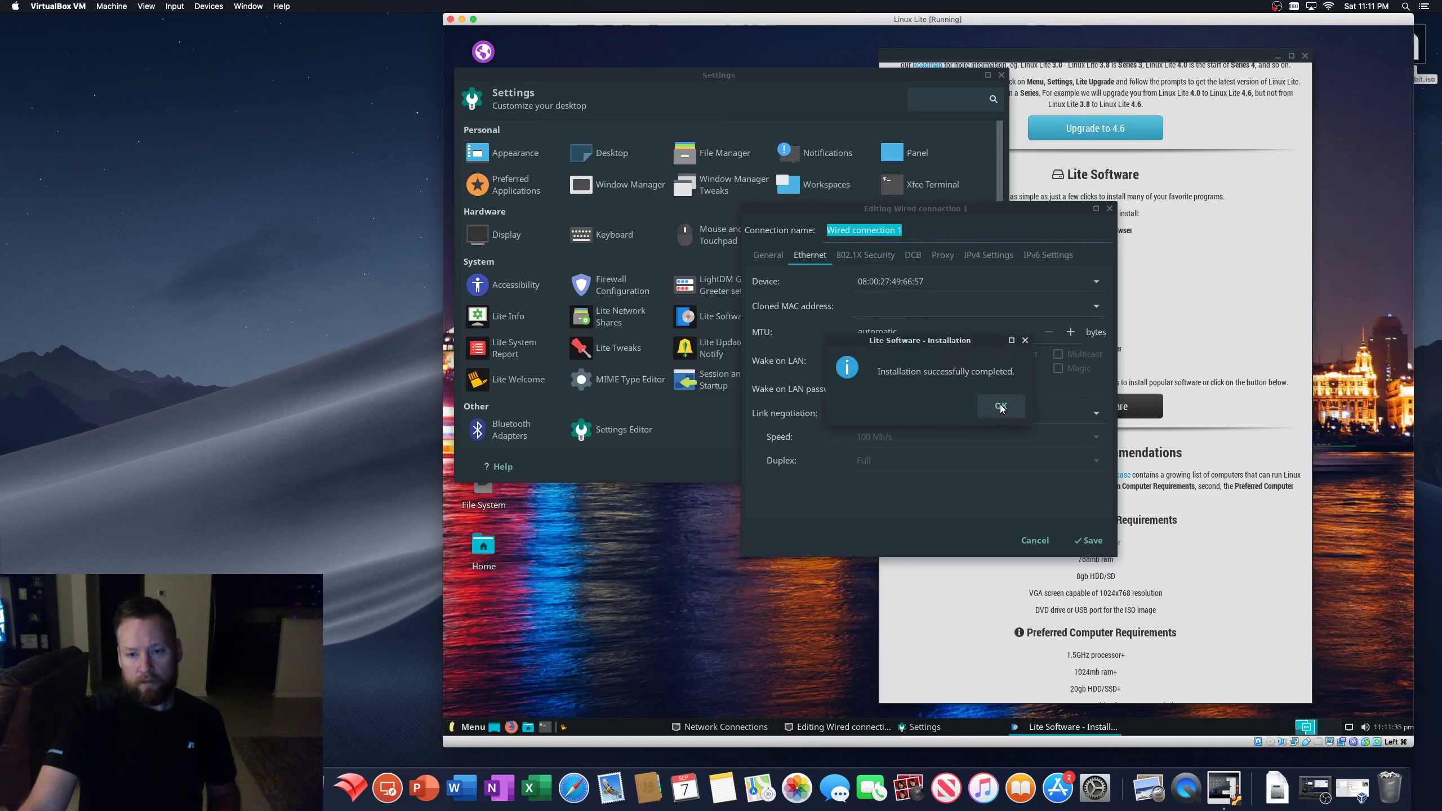
# - Acknowledge Wine's completed install, quit Lite Software, and close the network and Settings windows
pyautogui.click(1001, 406)
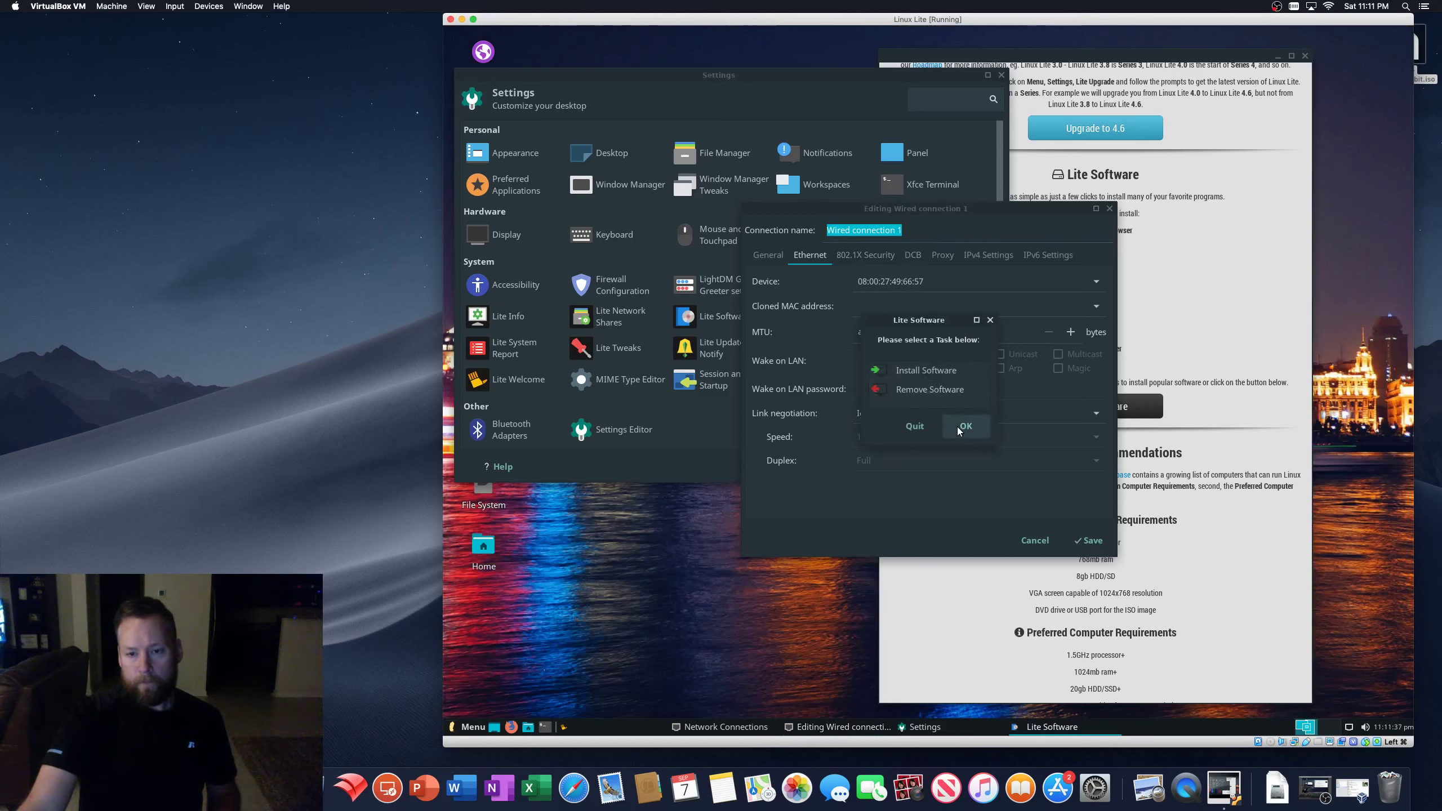
pyautogui.click(914, 426)
pyautogui.click(1109, 209)
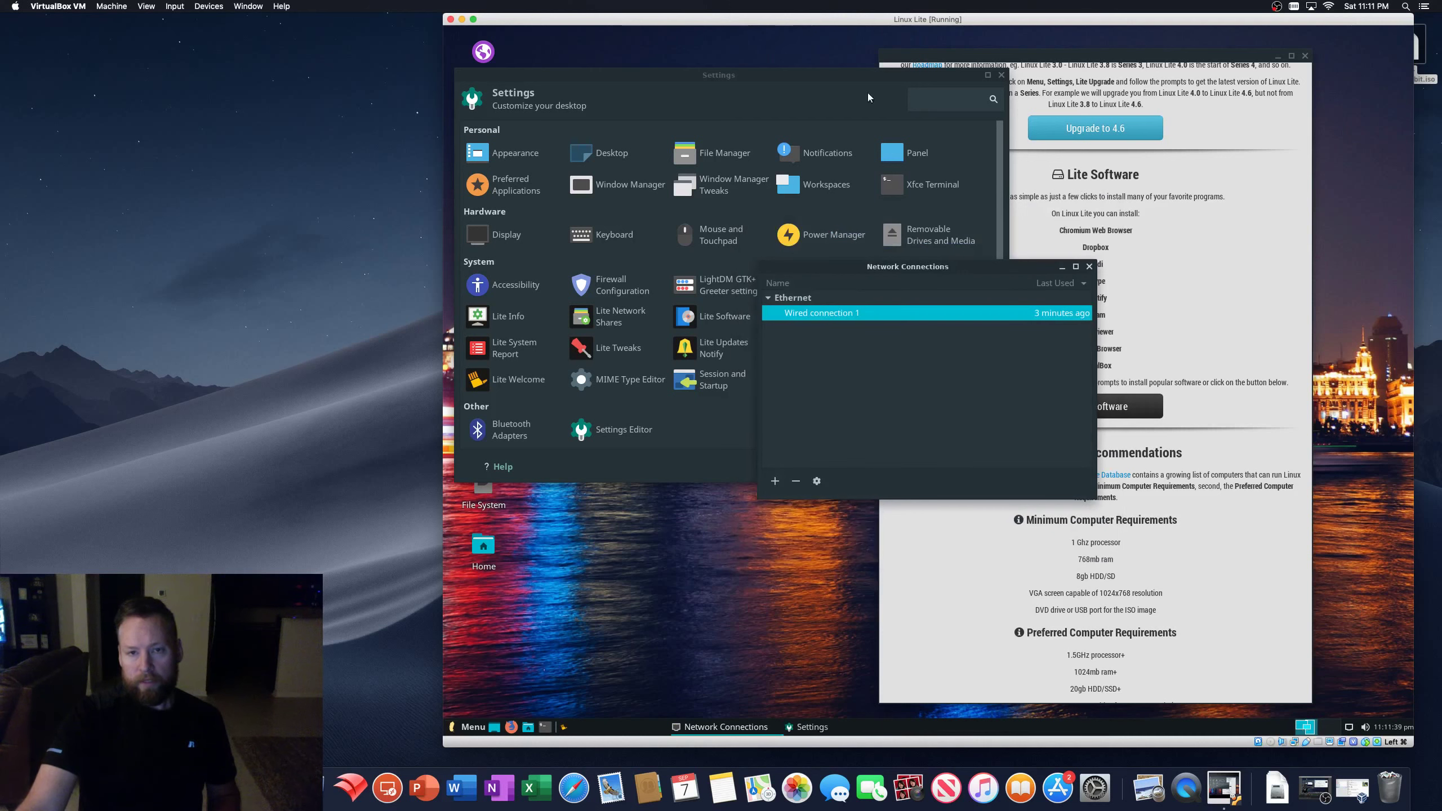
pyautogui.click(1089, 267)
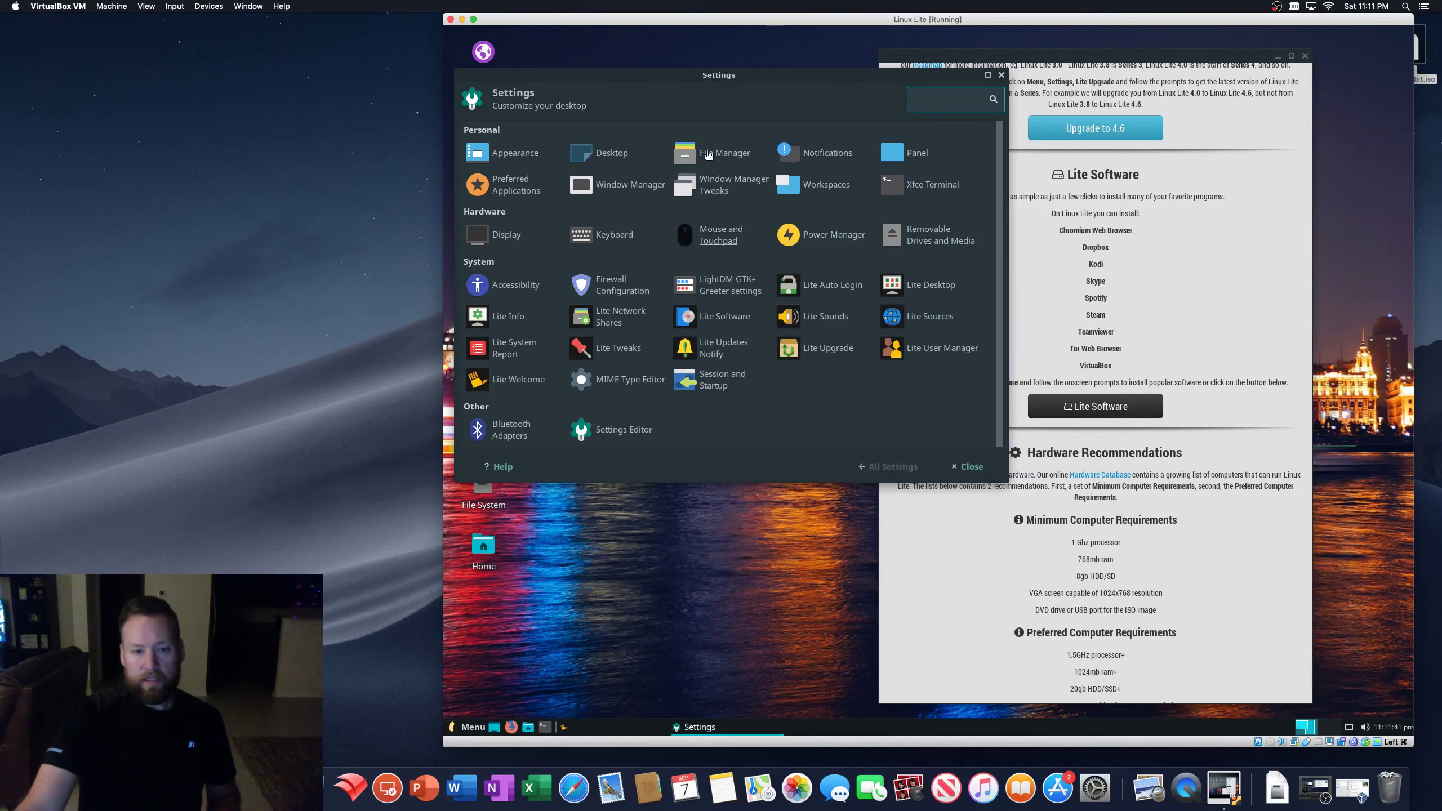
pyautogui.moveTo(809, 73); pyautogui.dragTo(994, 95)
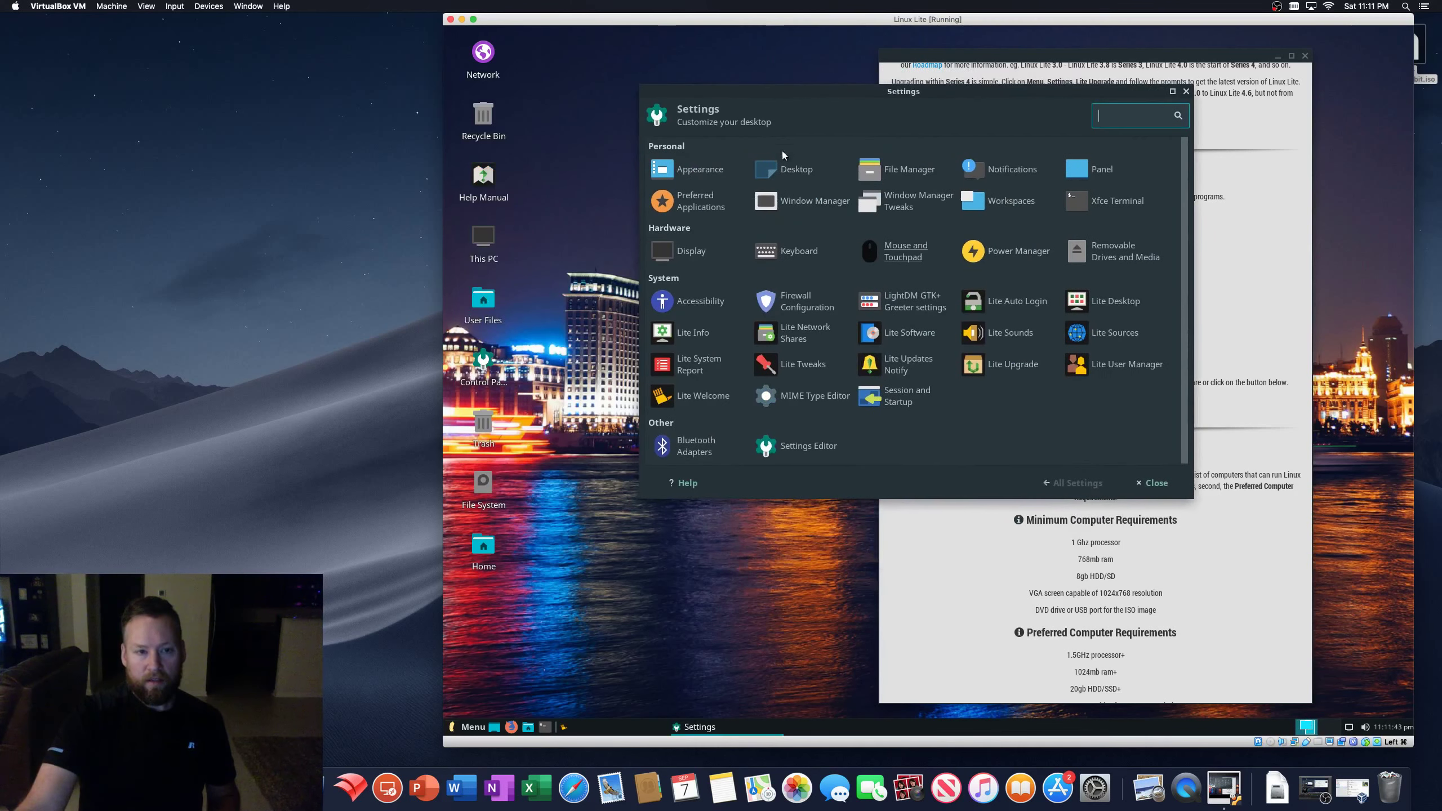
pyautogui.click(1185, 92)
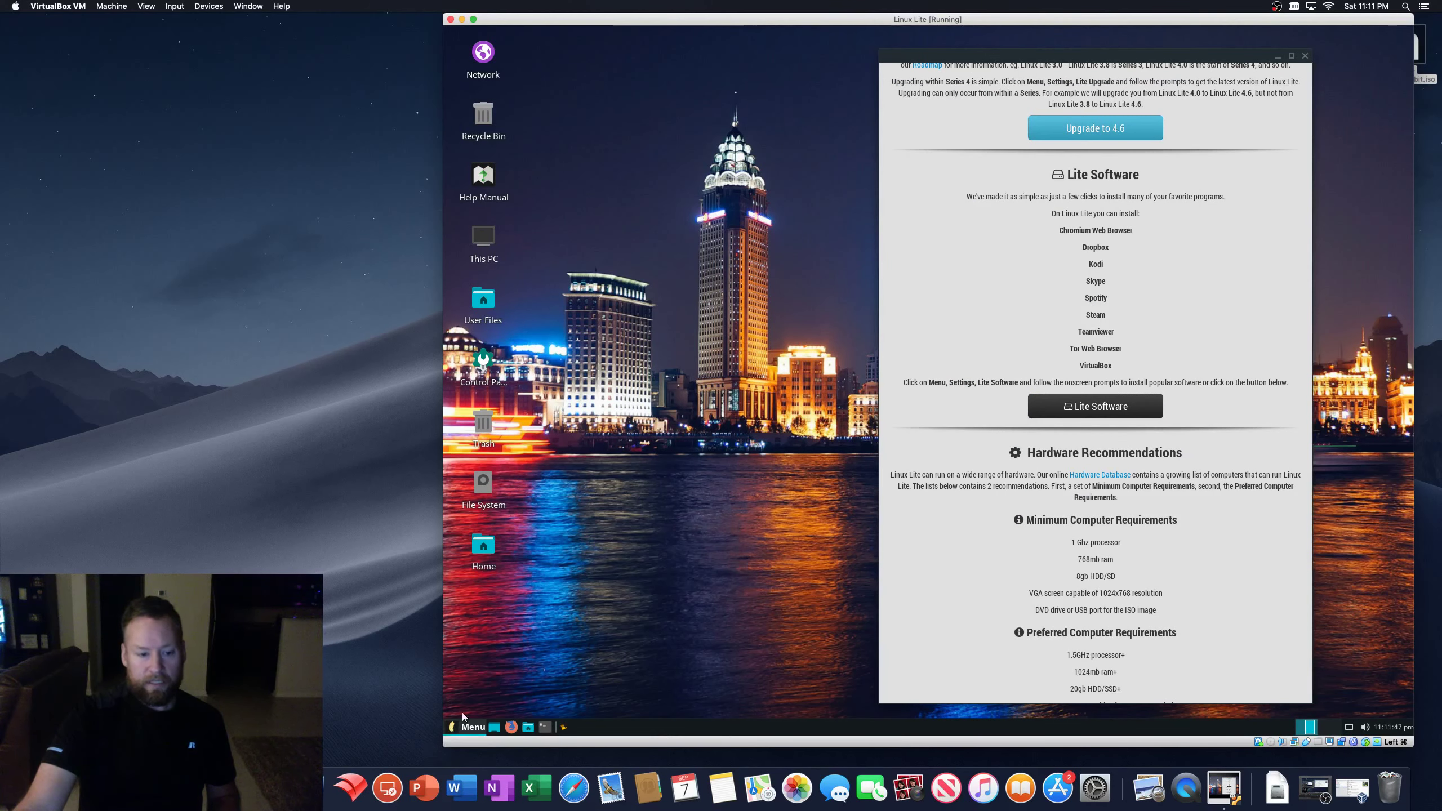
# - Search the application menu for 'wine' and launch Wine from the results
pyautogui.click(466, 725)
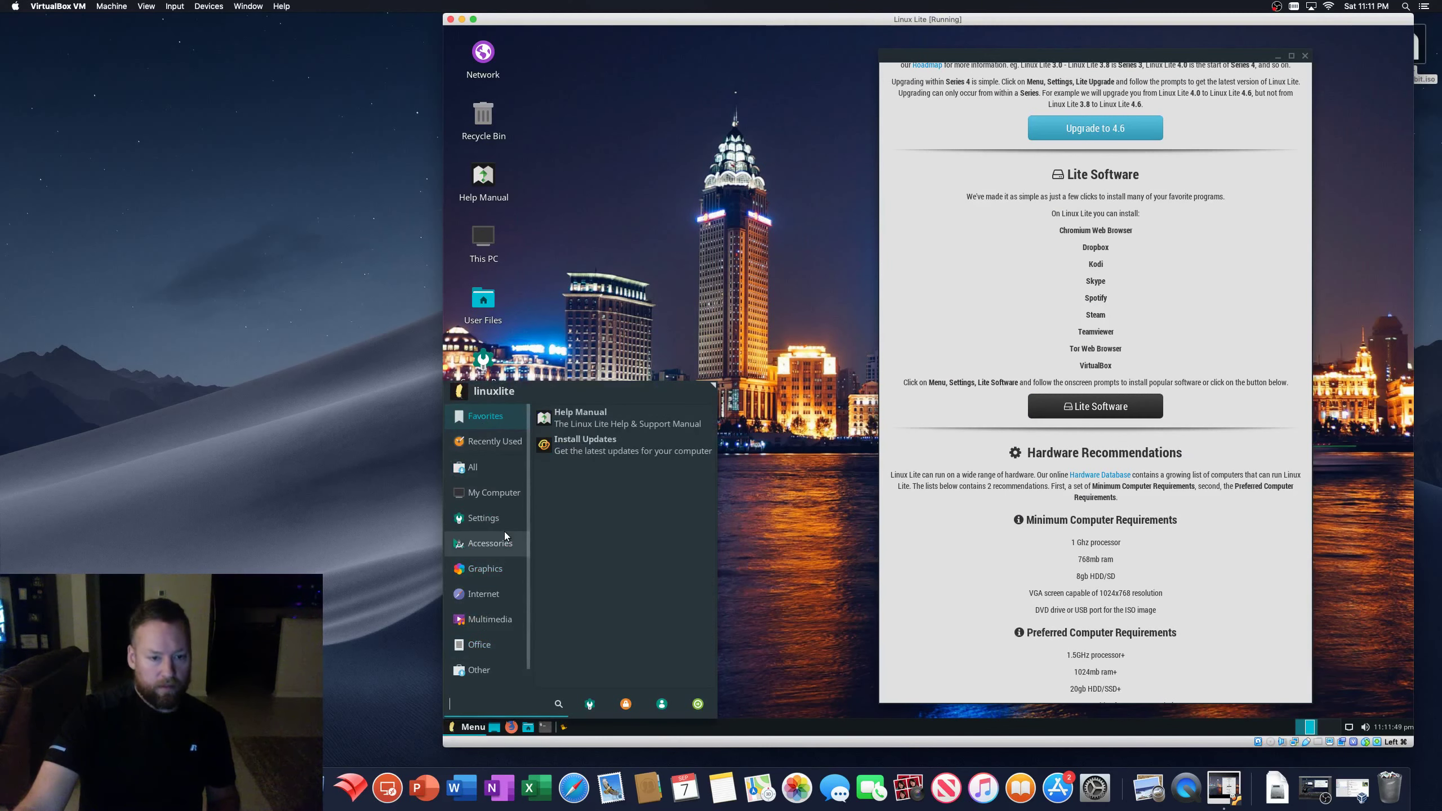
pyautogui.write('win')
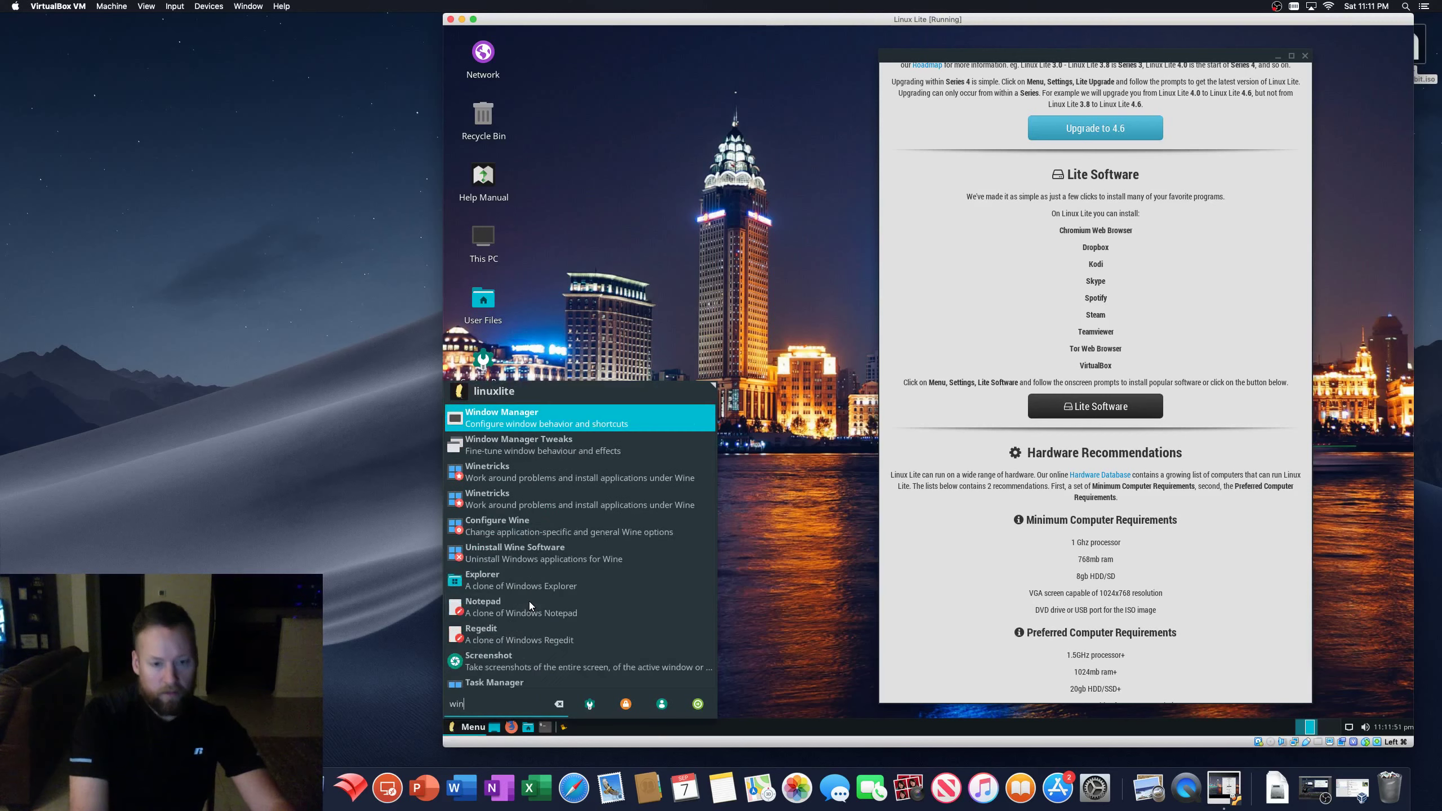
pyautogui.write('e')
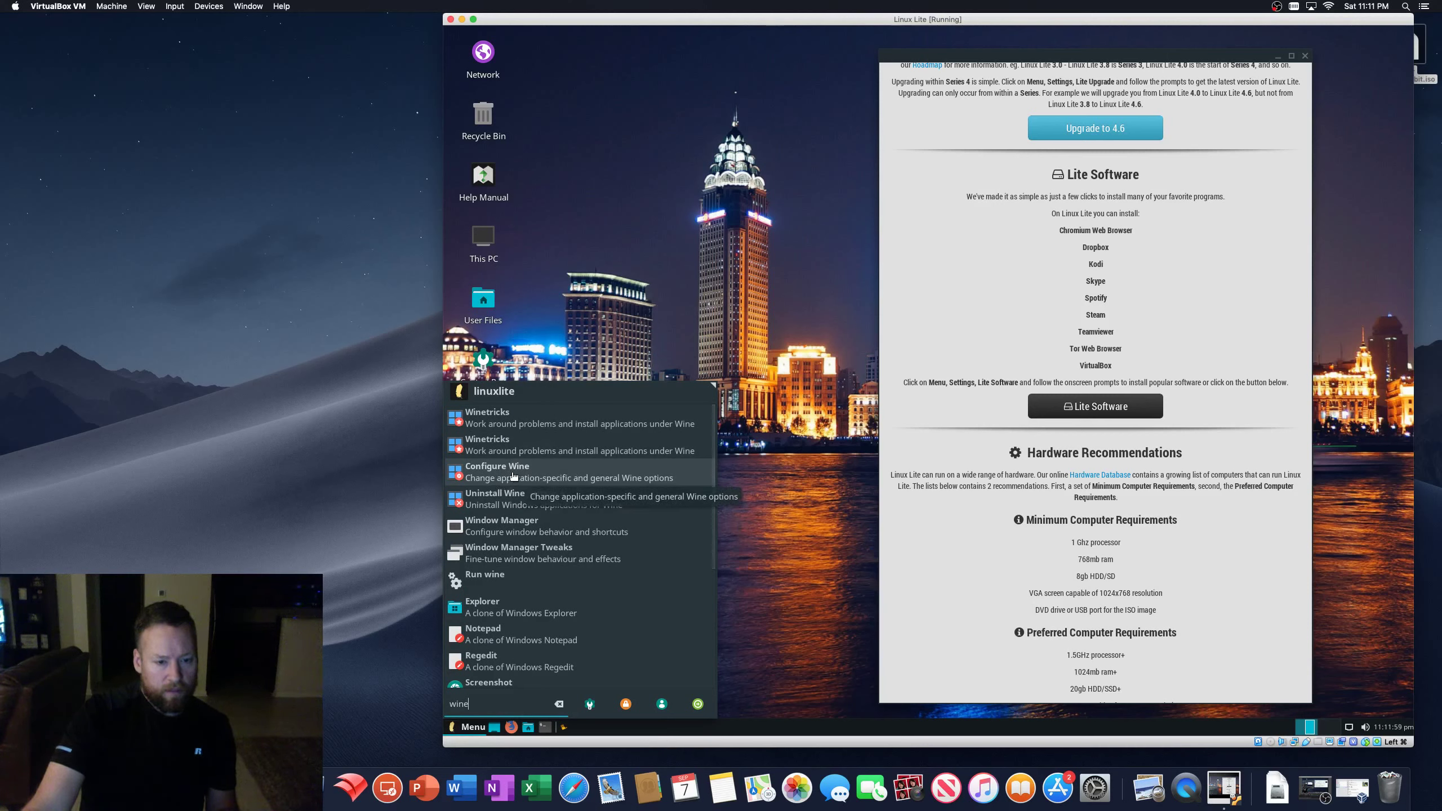
pyautogui.click(507, 582)
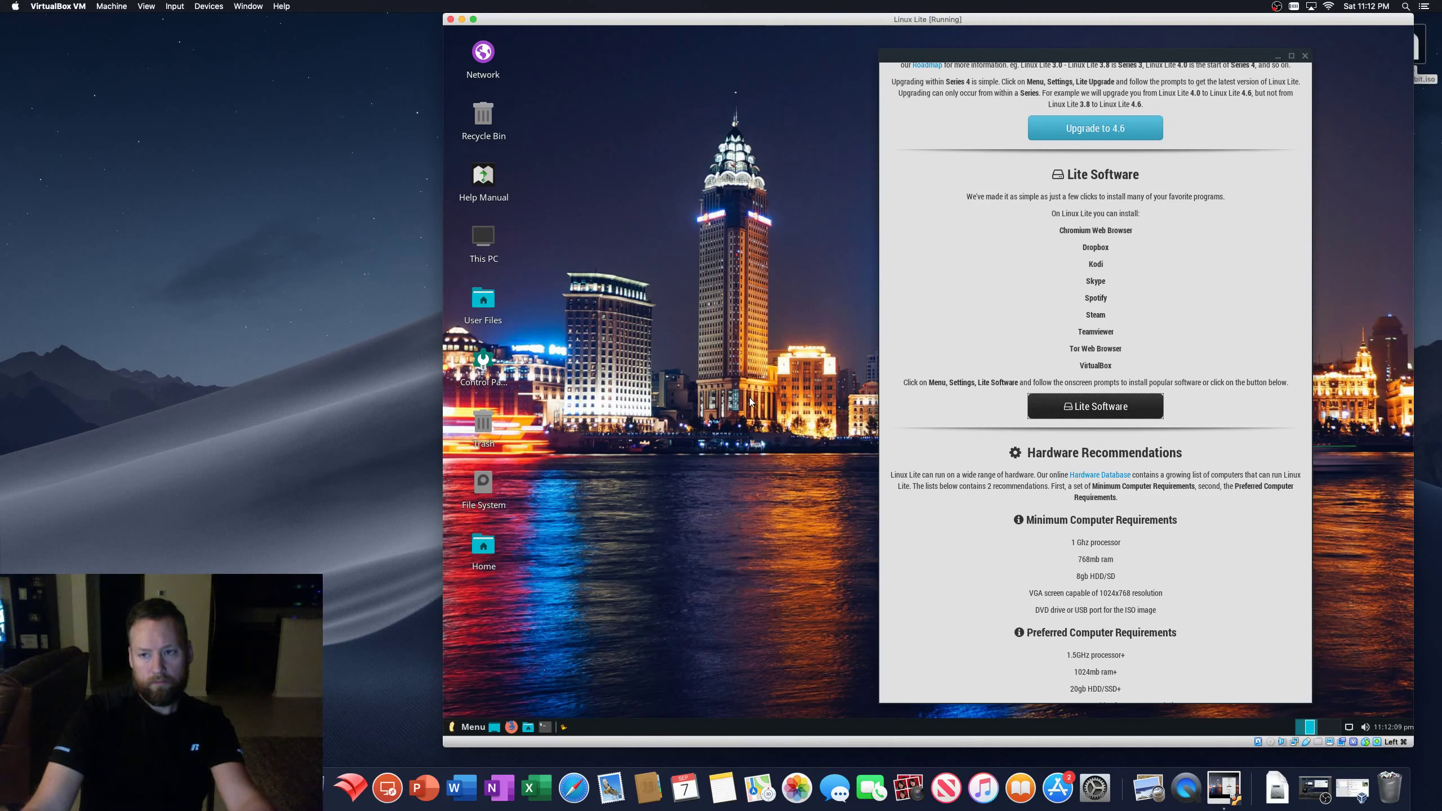
# - Minimize the Welcome window and open Configure Wine from the menu's Other category
pyautogui.click(1277, 56)
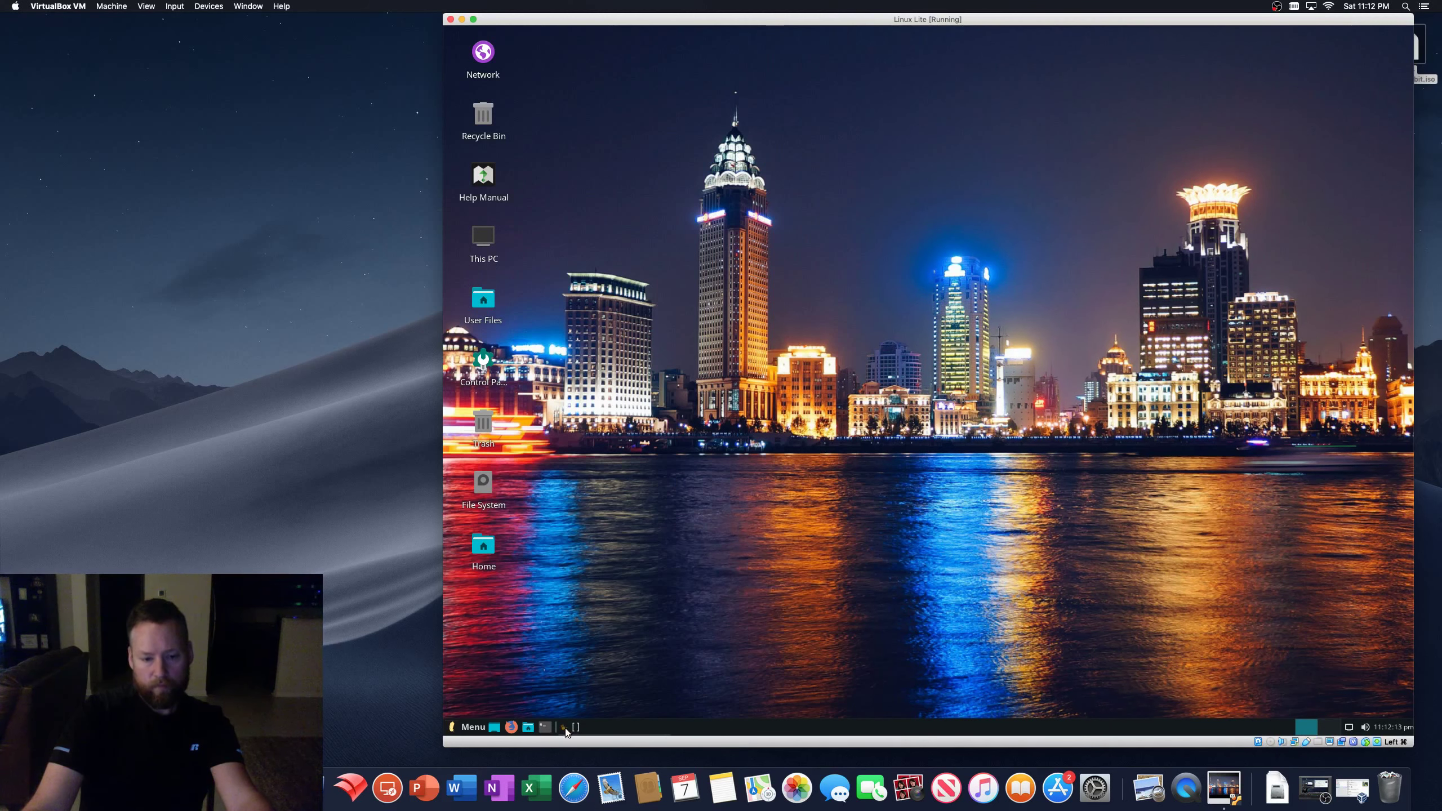
pyautogui.click(456, 729)
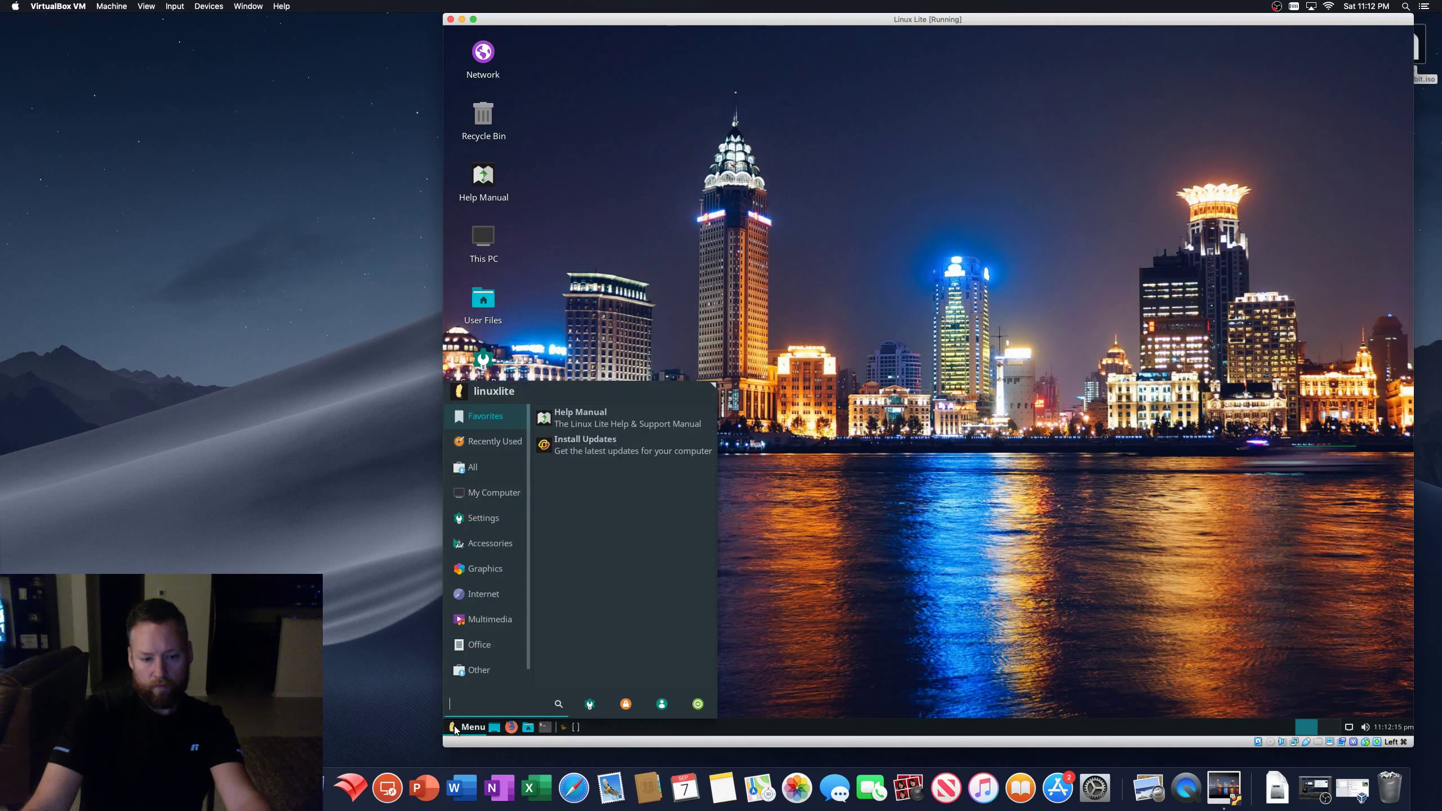
pyautogui.click(482, 674)
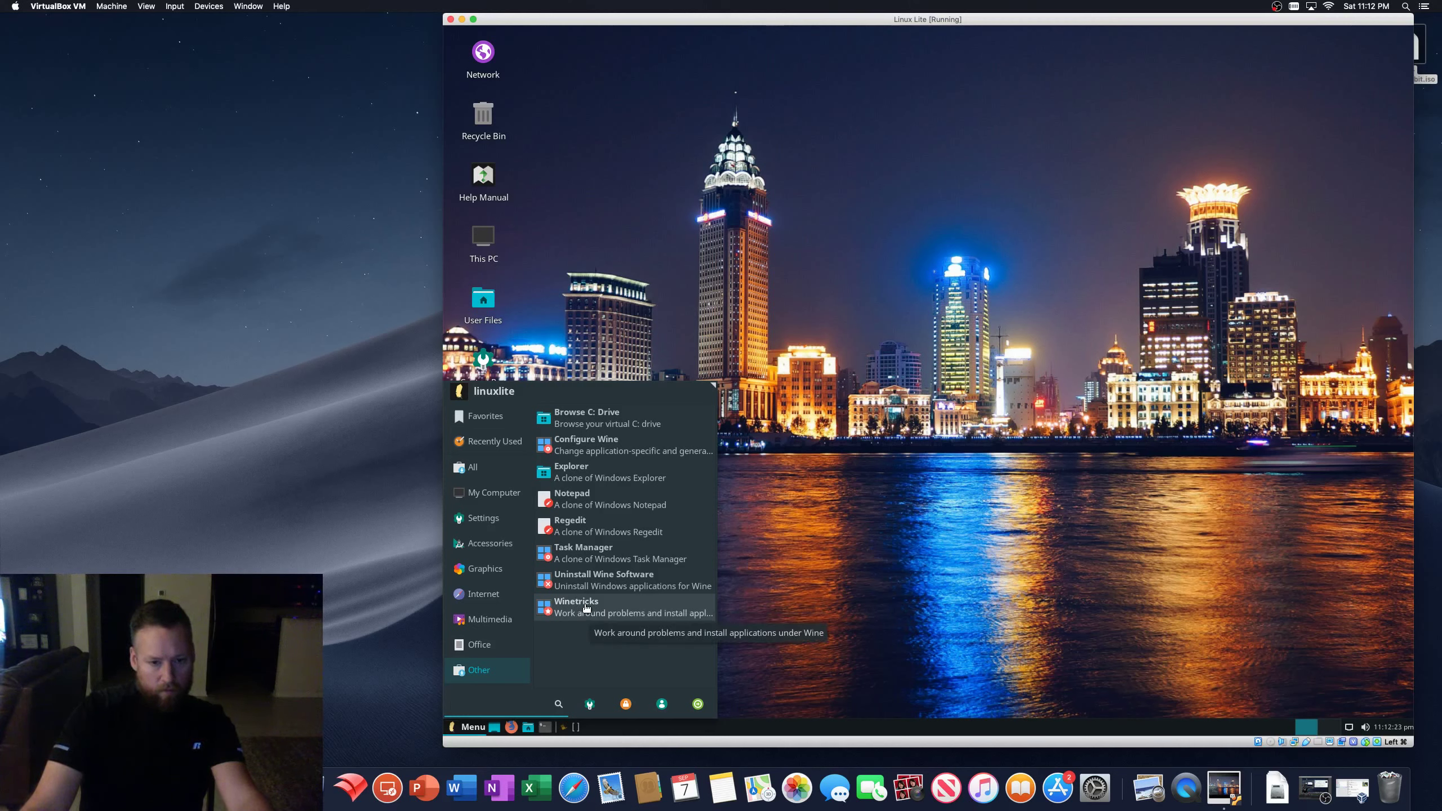
pyautogui.click(600, 448)
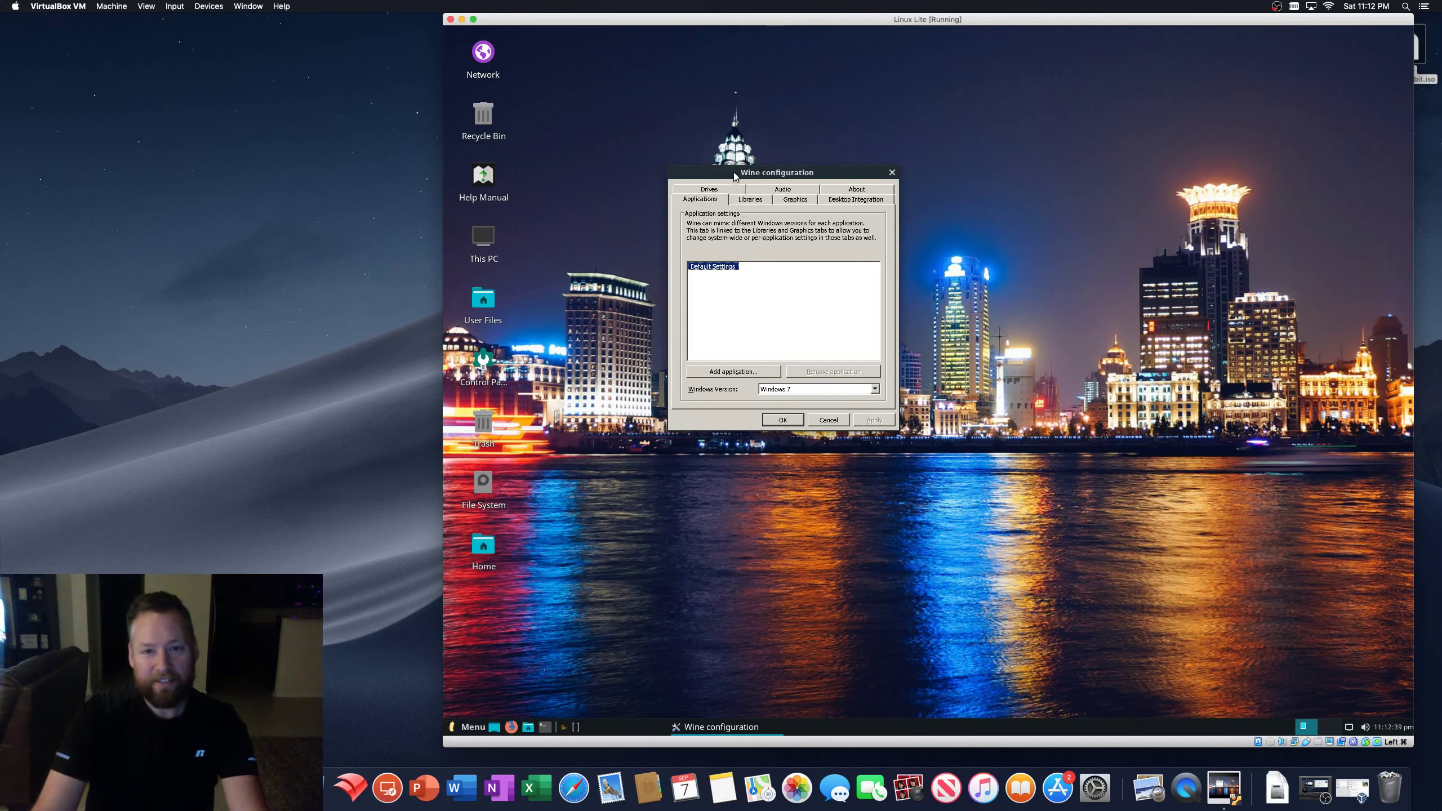
# - Set Wine's Windows Version to Windows 10 in the Applications tab
pyautogui.moveTo(740, 176); pyautogui.dragTo(903, 281)
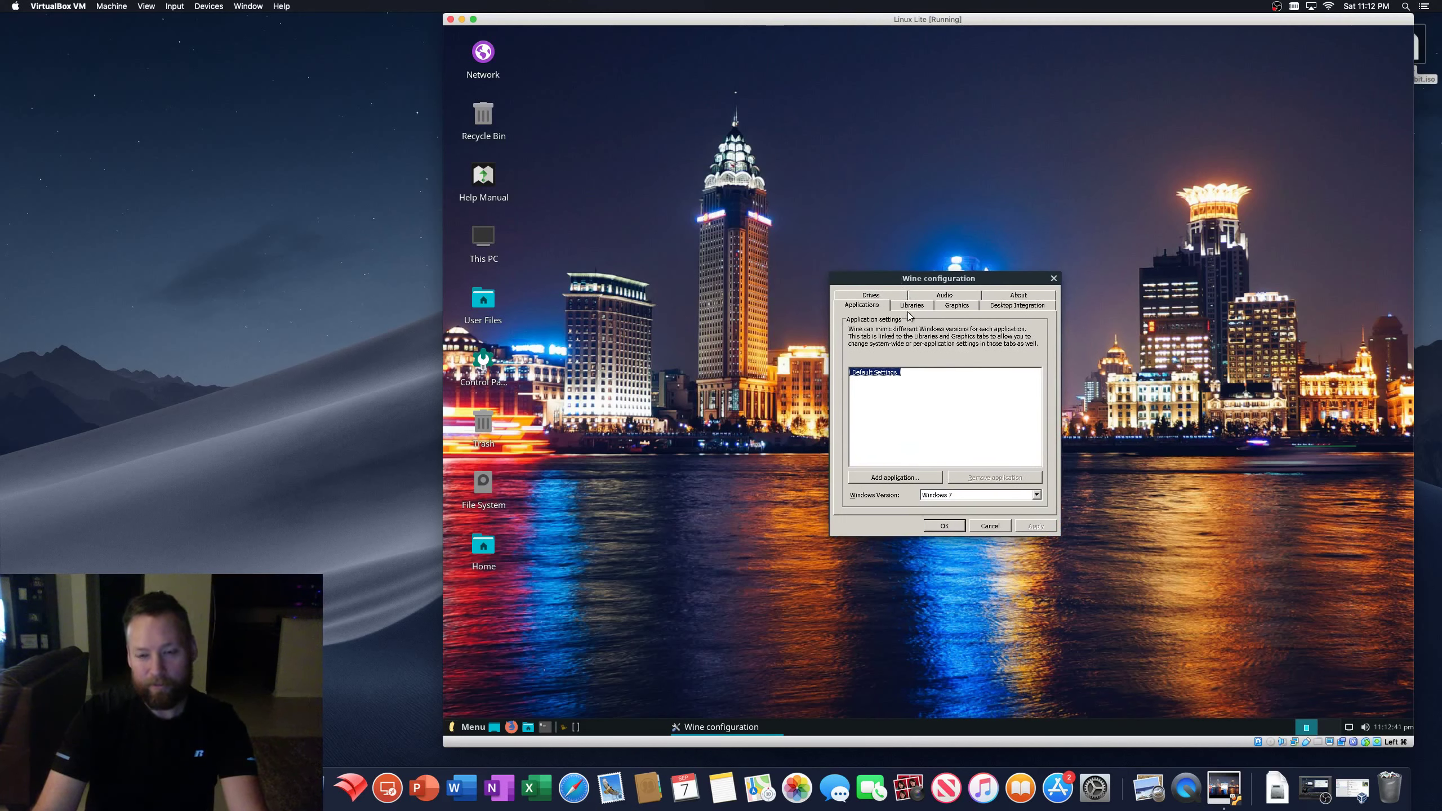
pyautogui.click(1035, 495)
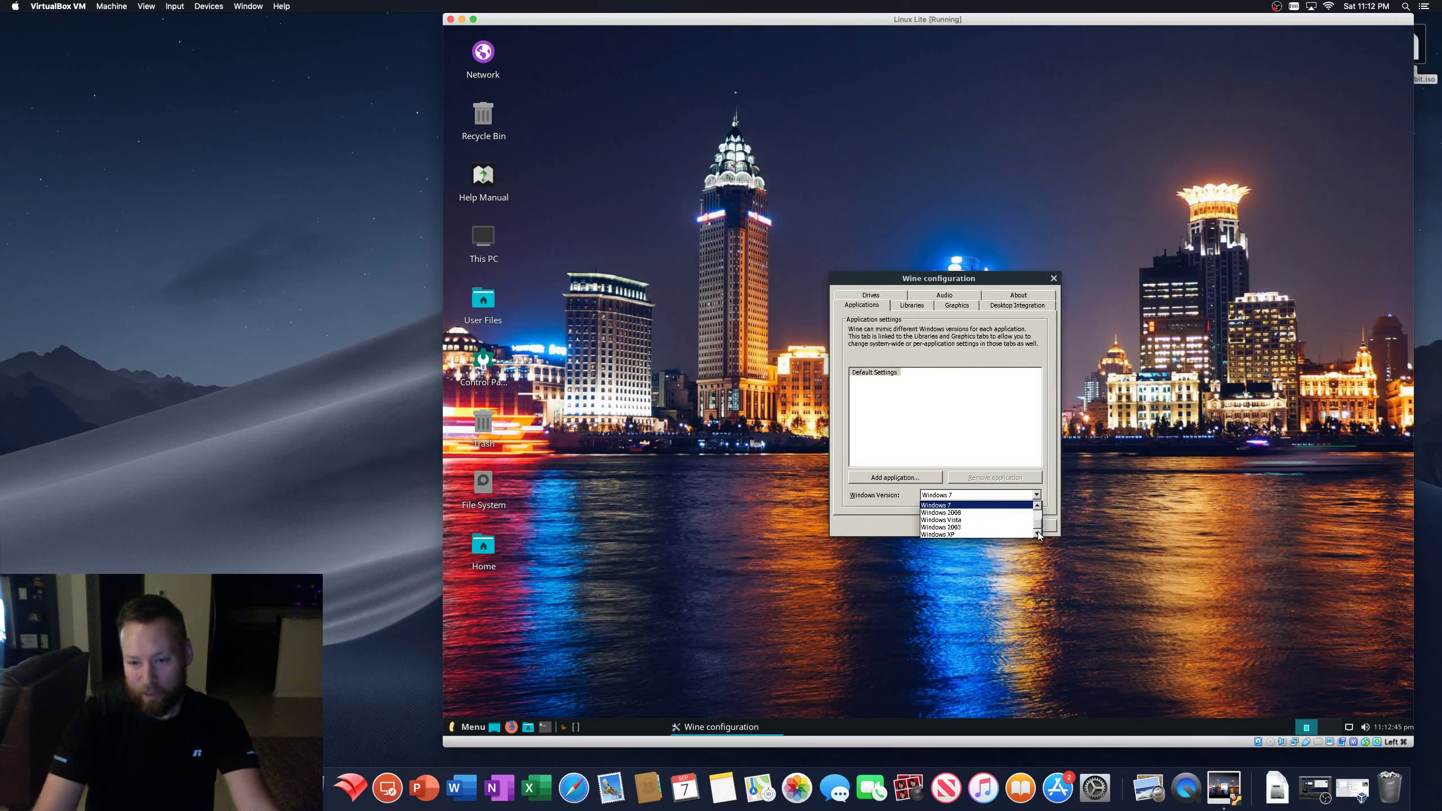
pyautogui.scroll(2, 1037, 522)
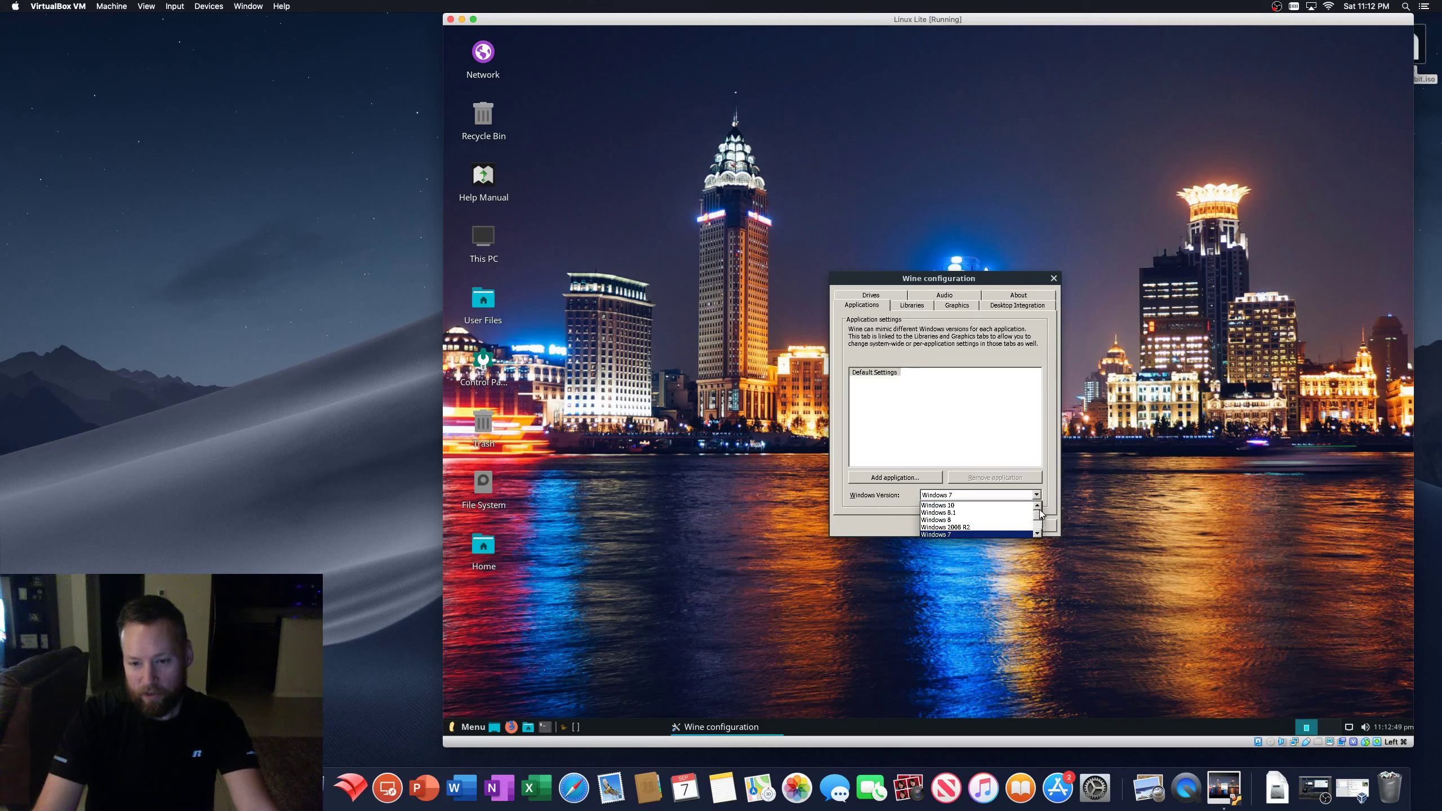
pyautogui.click(968, 505)
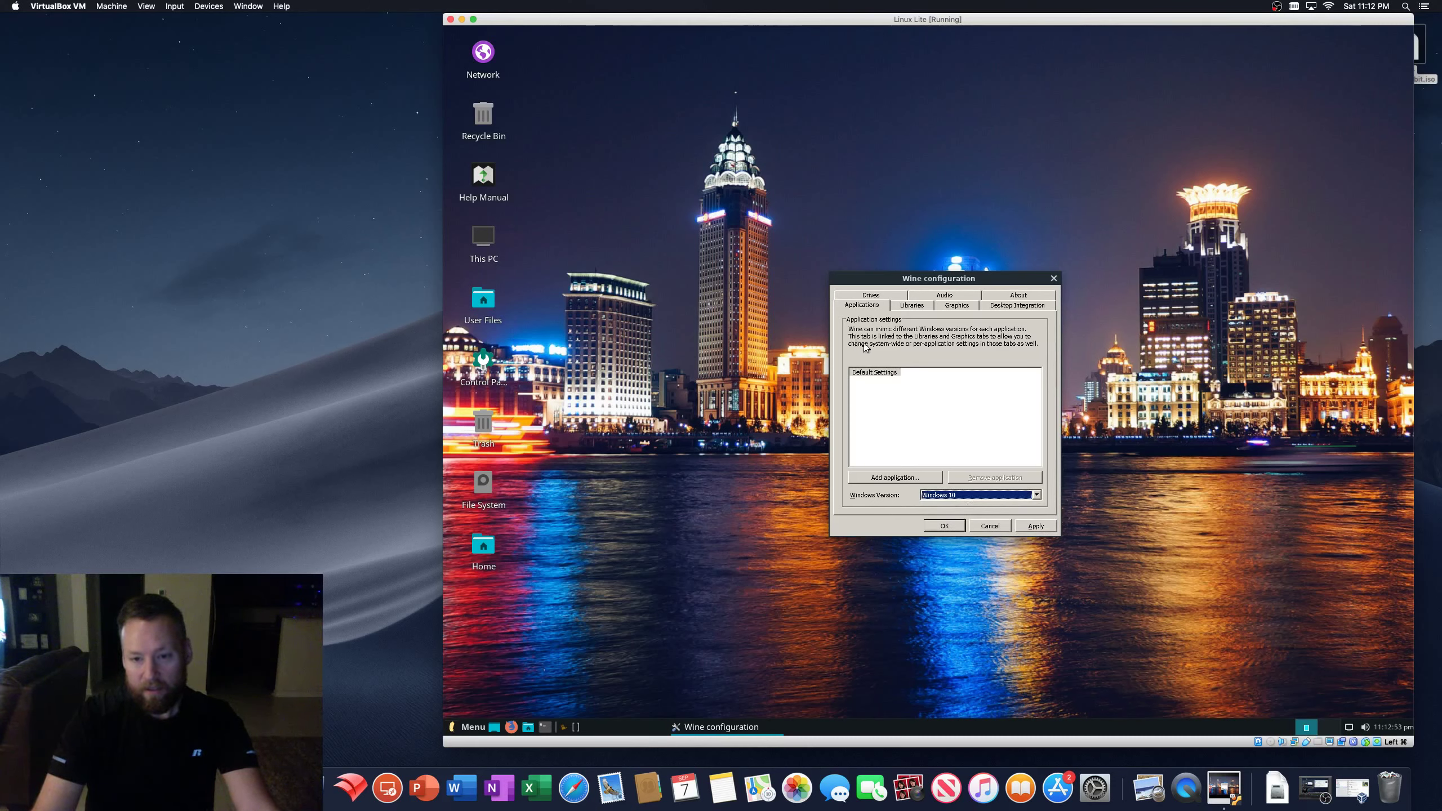
# - Look through the Libraries, Graphics, Desktop Integration and Drives tabs, then apply and confirm with OK
pyautogui.click(912, 306)
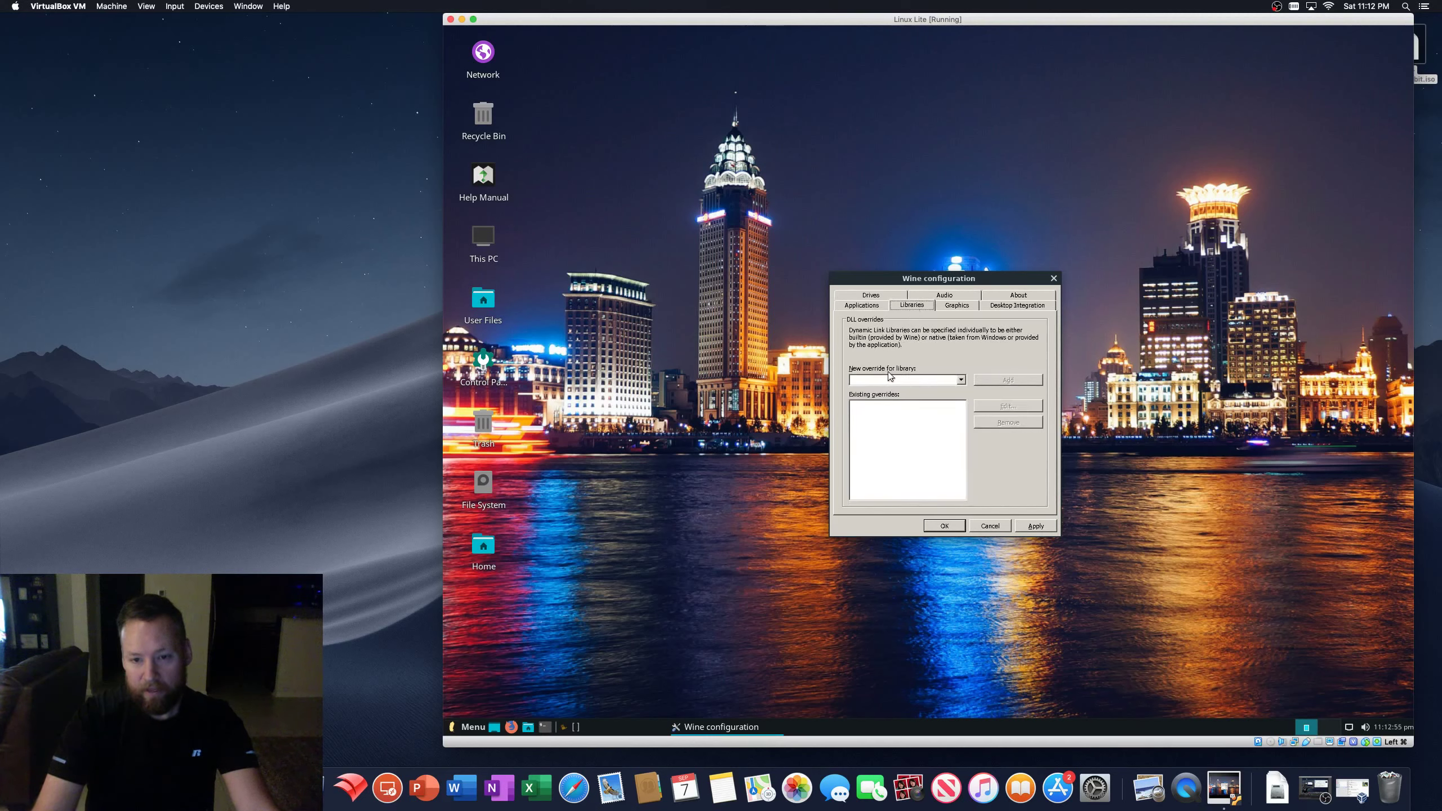
pyautogui.click(953, 307)
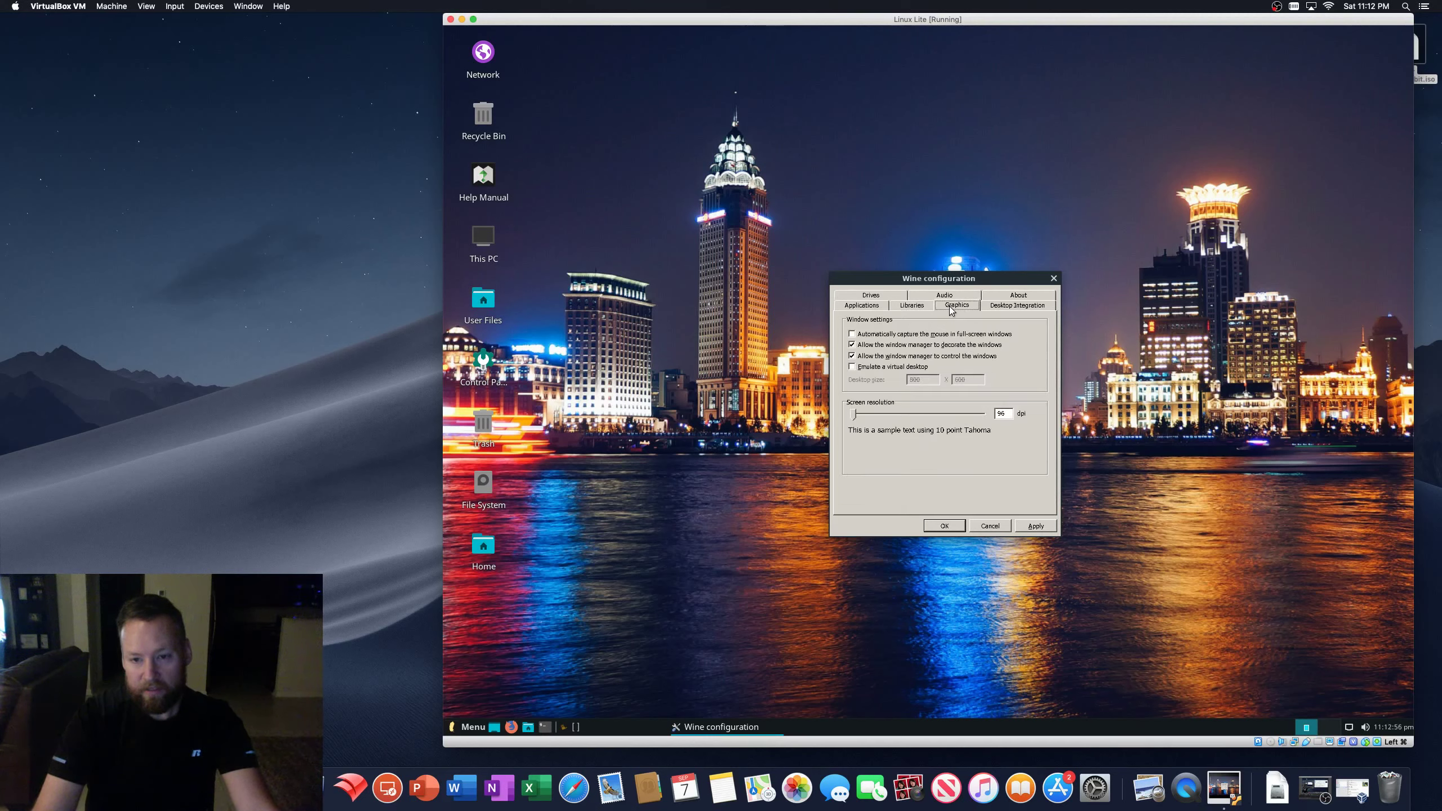
pyautogui.click(1015, 307)
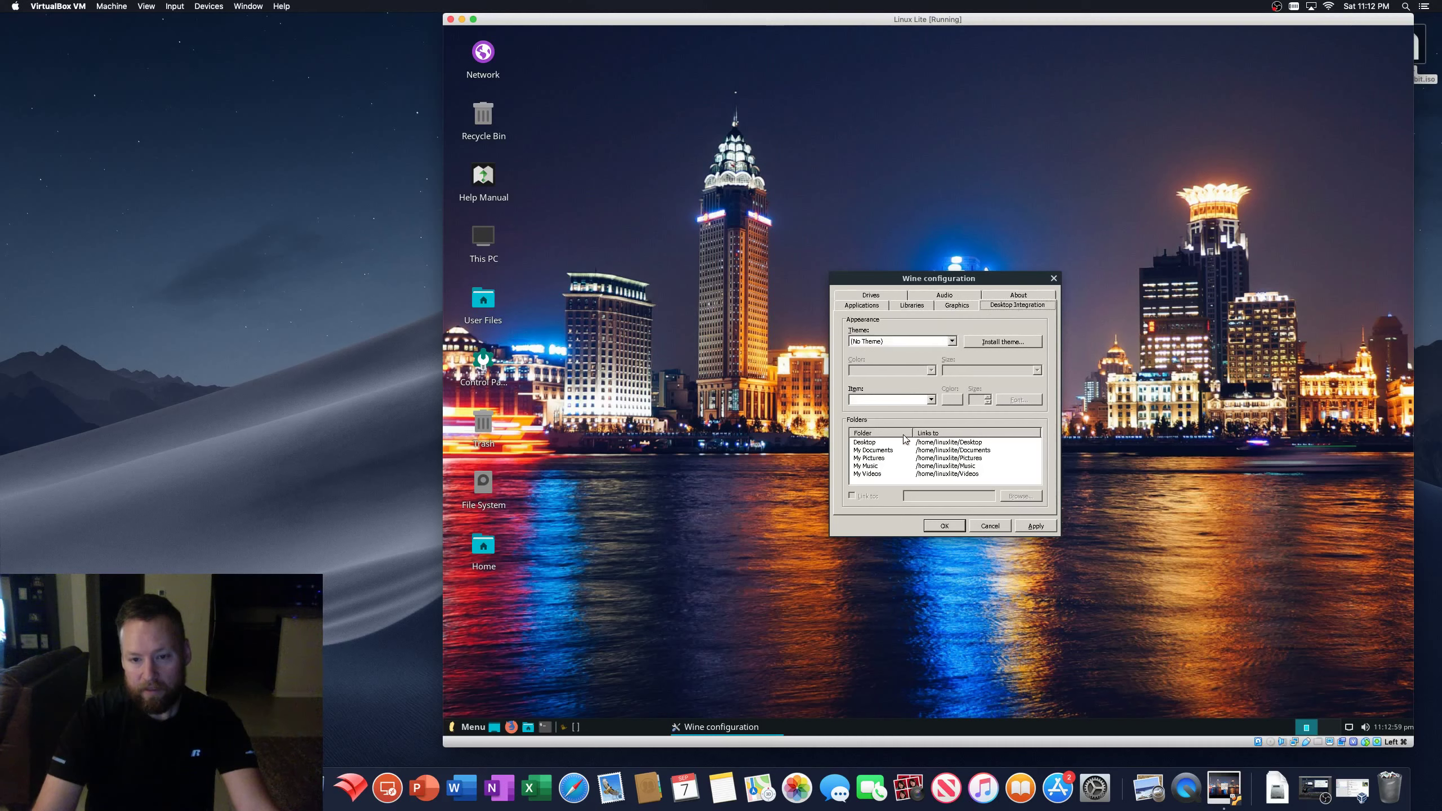
pyautogui.click(874, 297)
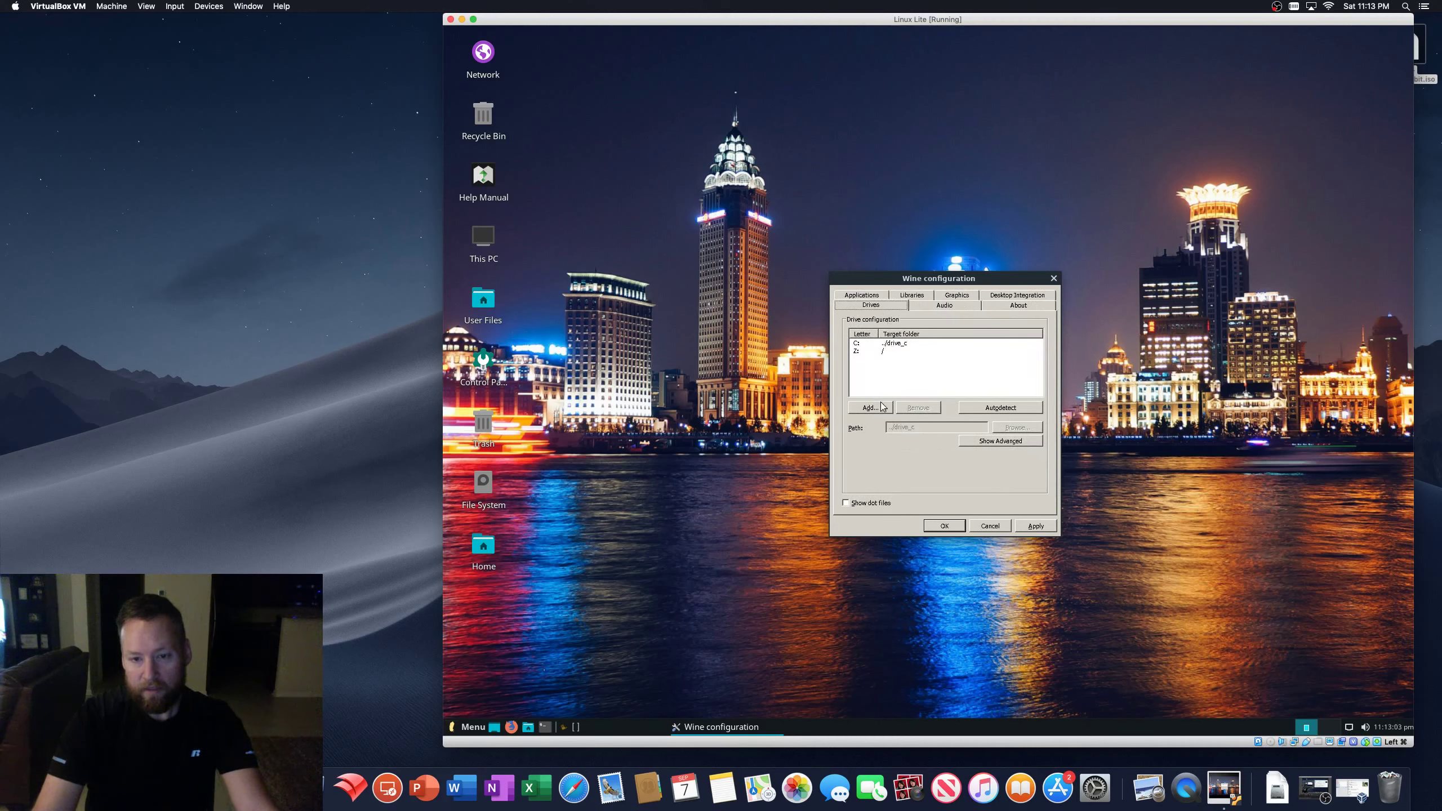
pyautogui.click(956, 296)
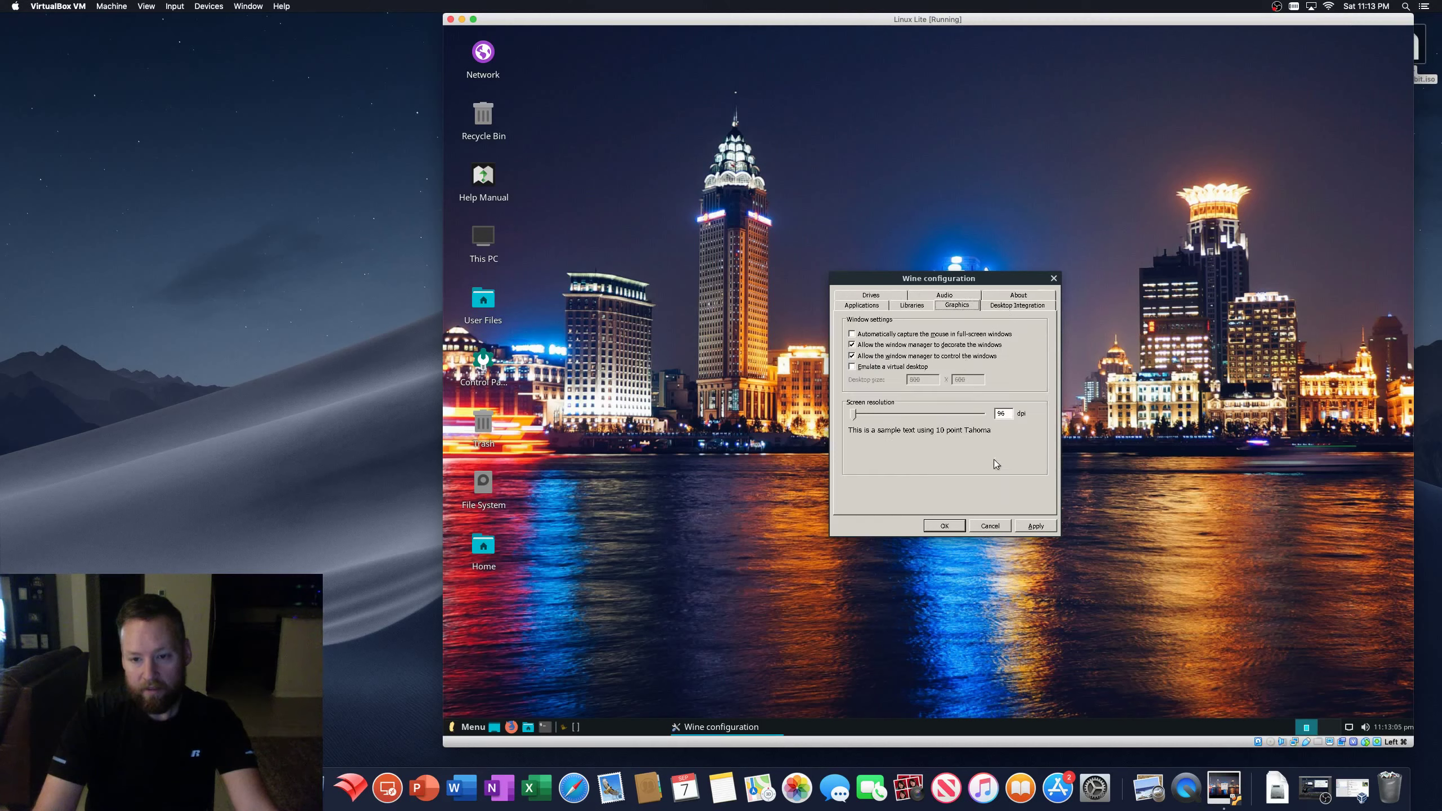
pyautogui.click(1034, 525)
pyautogui.click(942, 526)
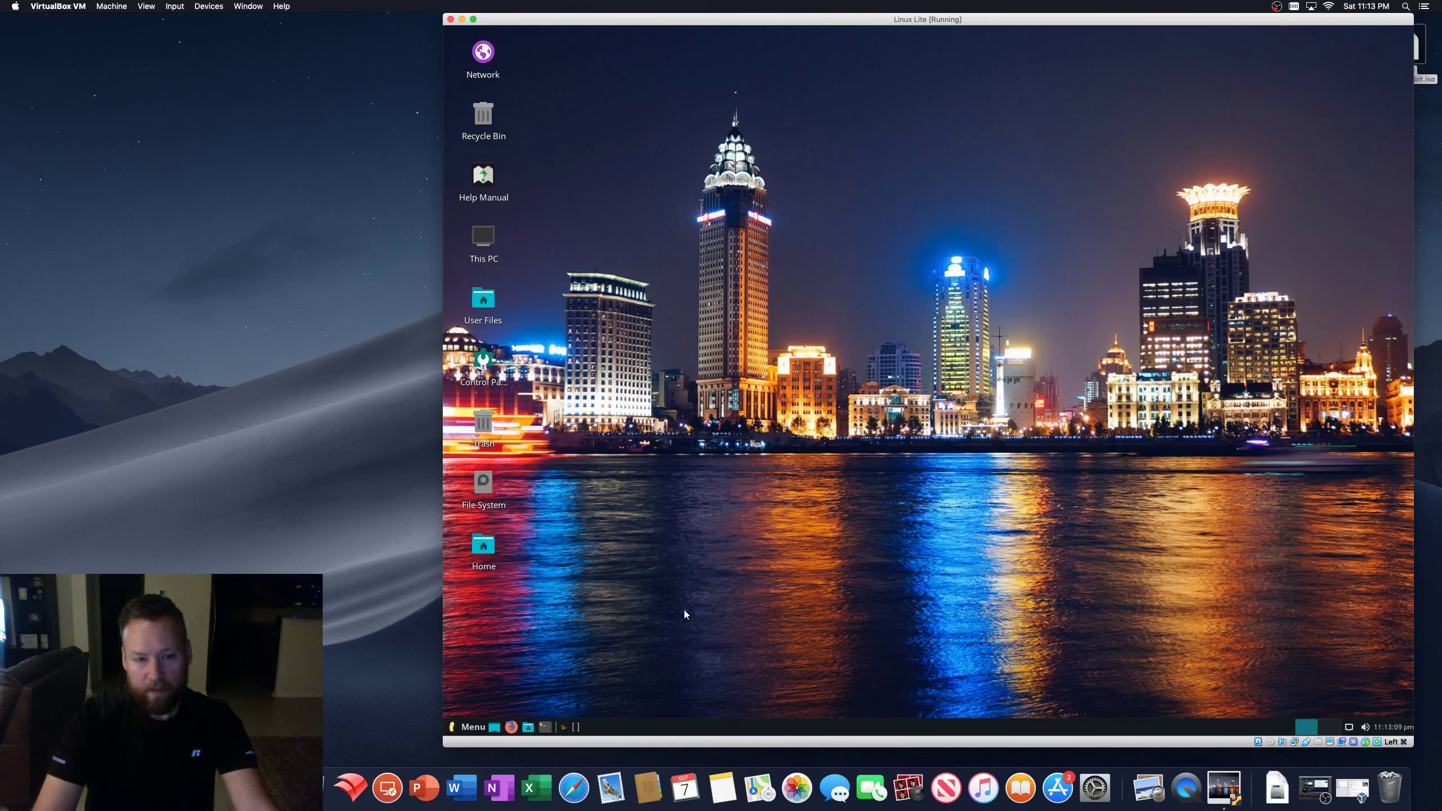
# - Launch Chromium Web Browser from the Linux Lite Internet menu
pyautogui.click(468, 727)
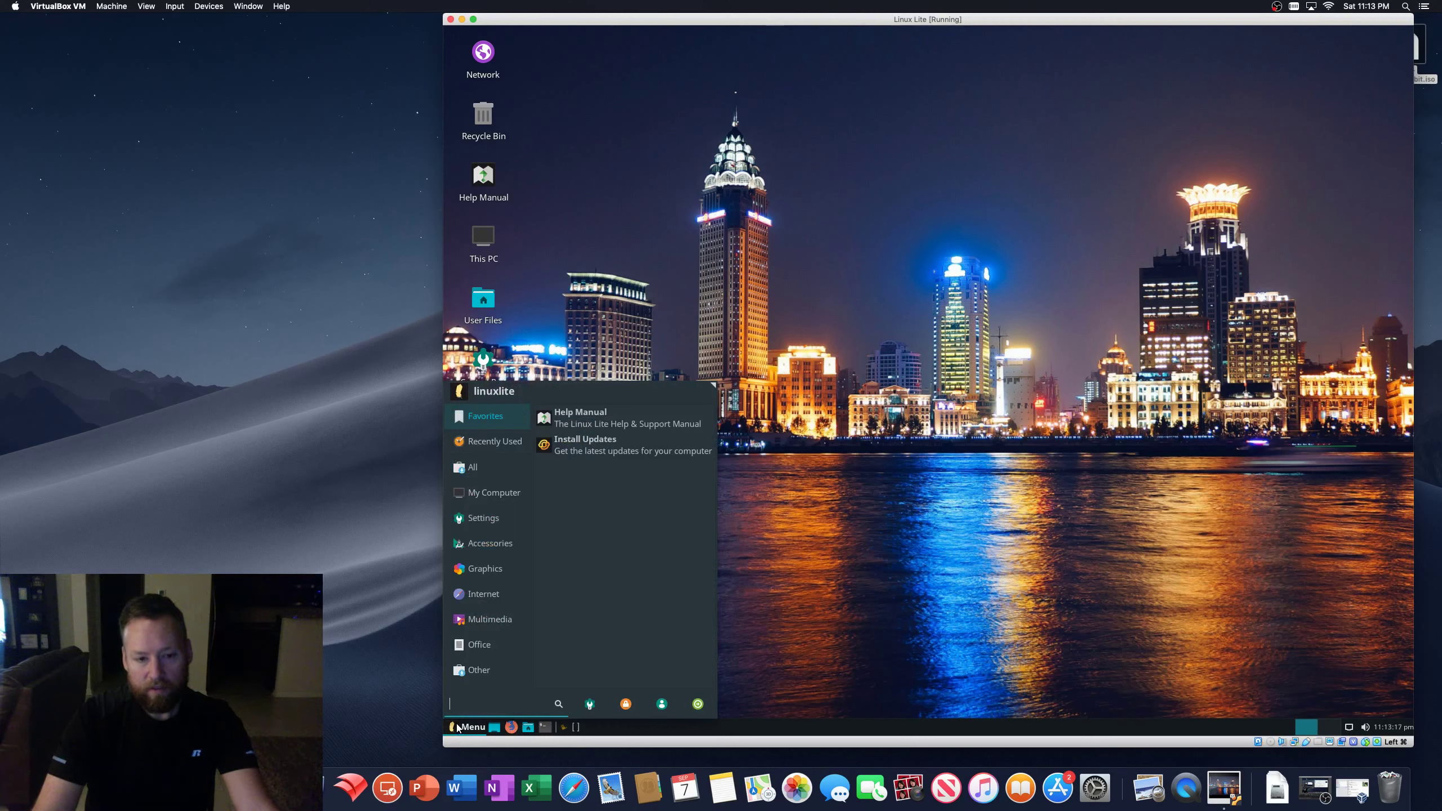
pyautogui.click(567, 393)
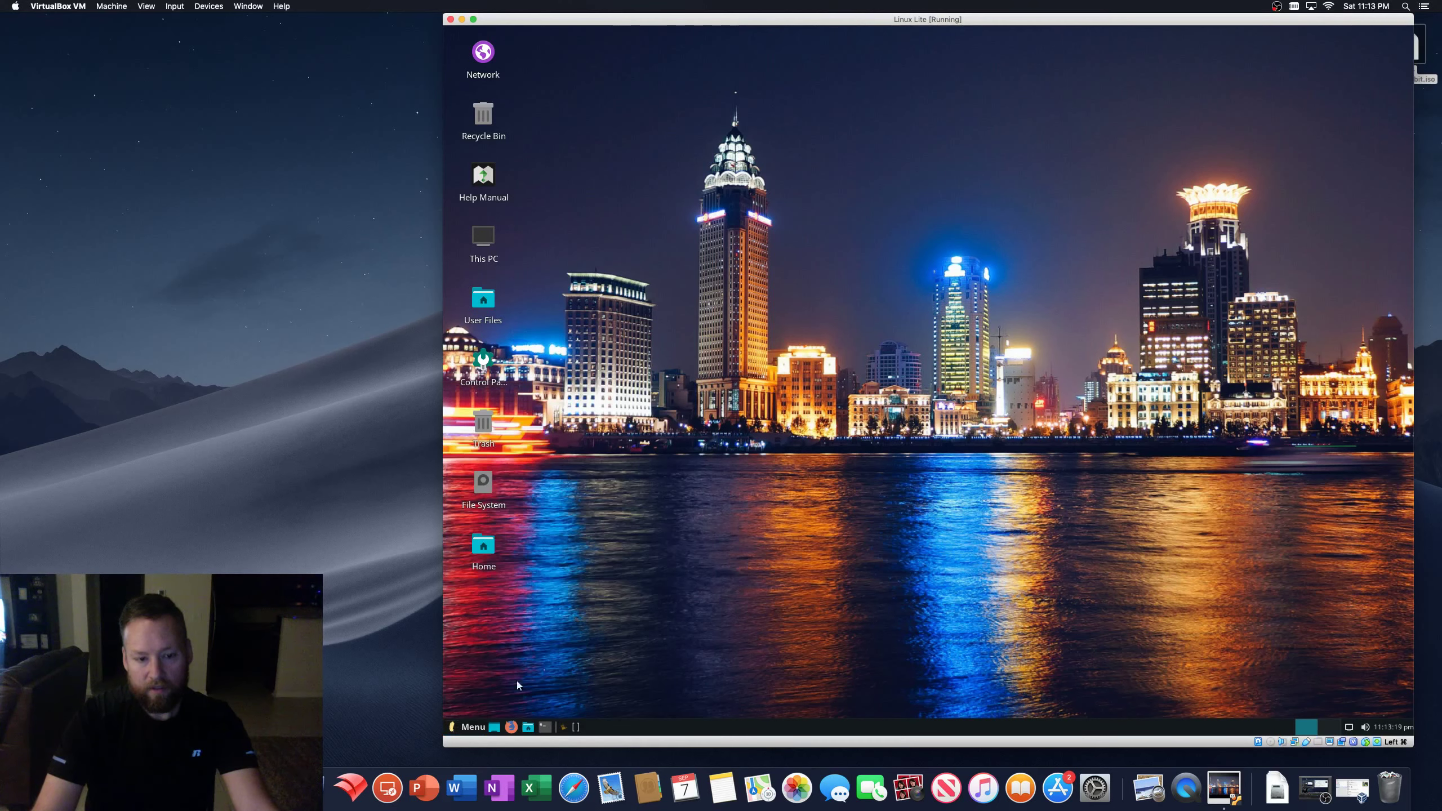
pyautogui.click(468, 727)
pyautogui.click(475, 671)
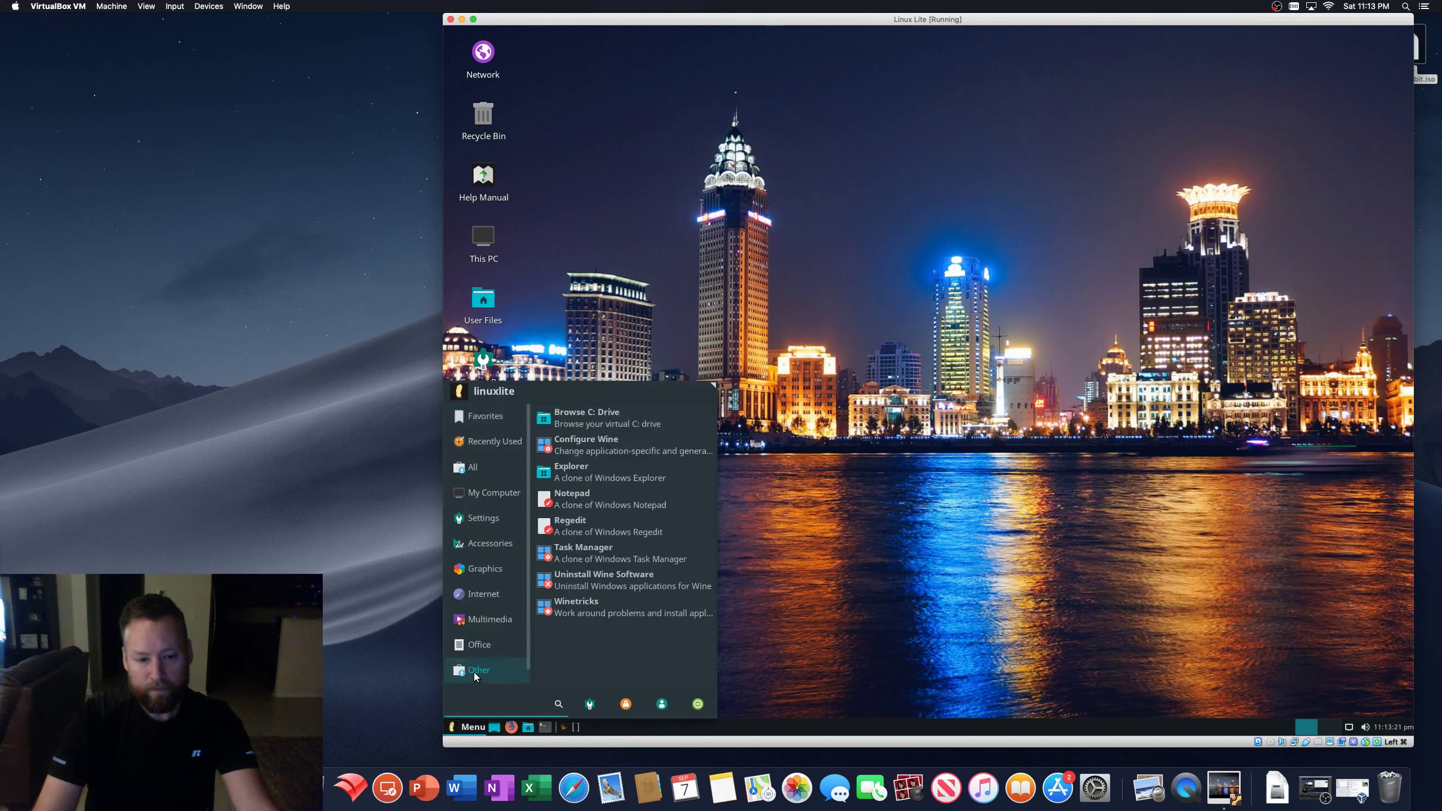
pyautogui.click(483, 592)
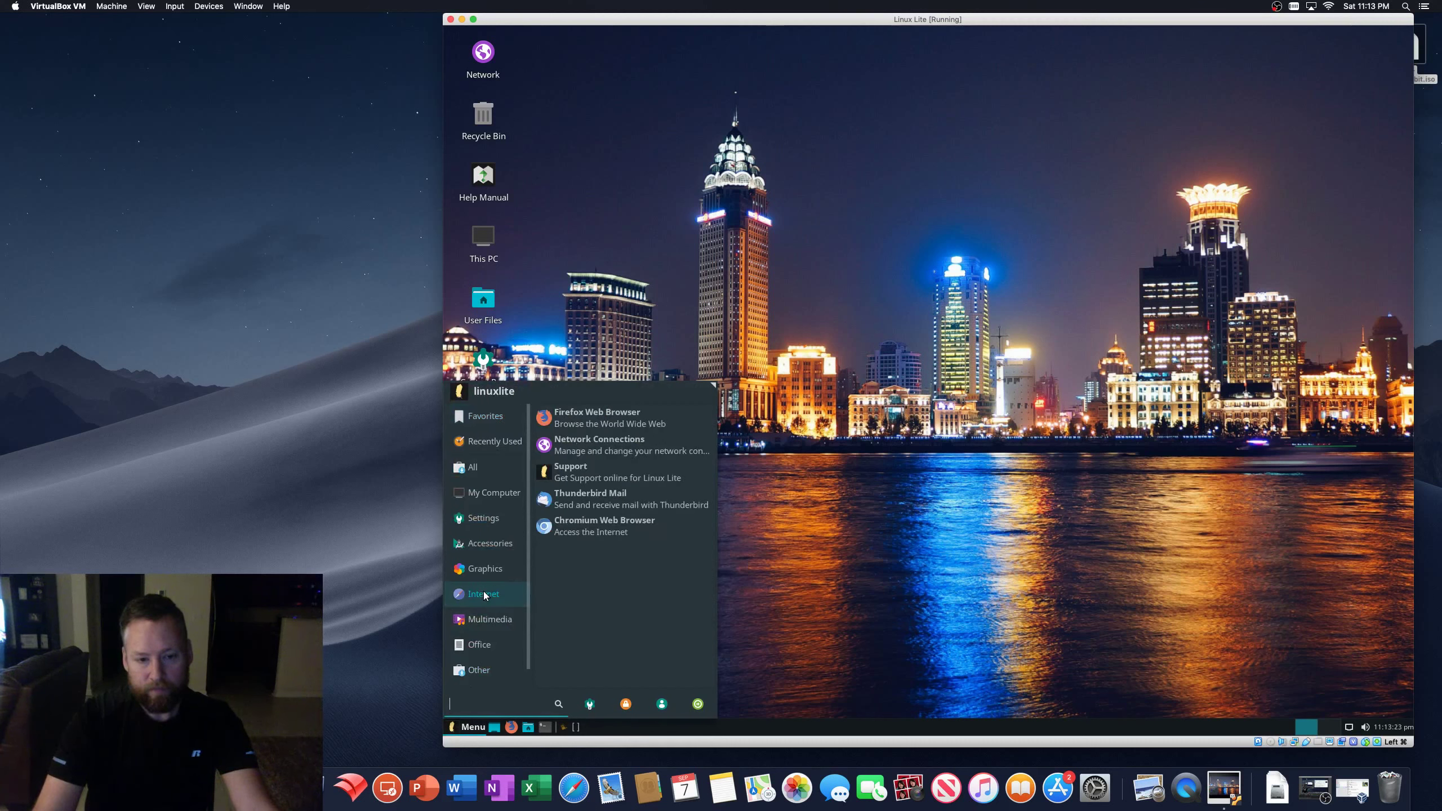
pyautogui.click(610, 526)
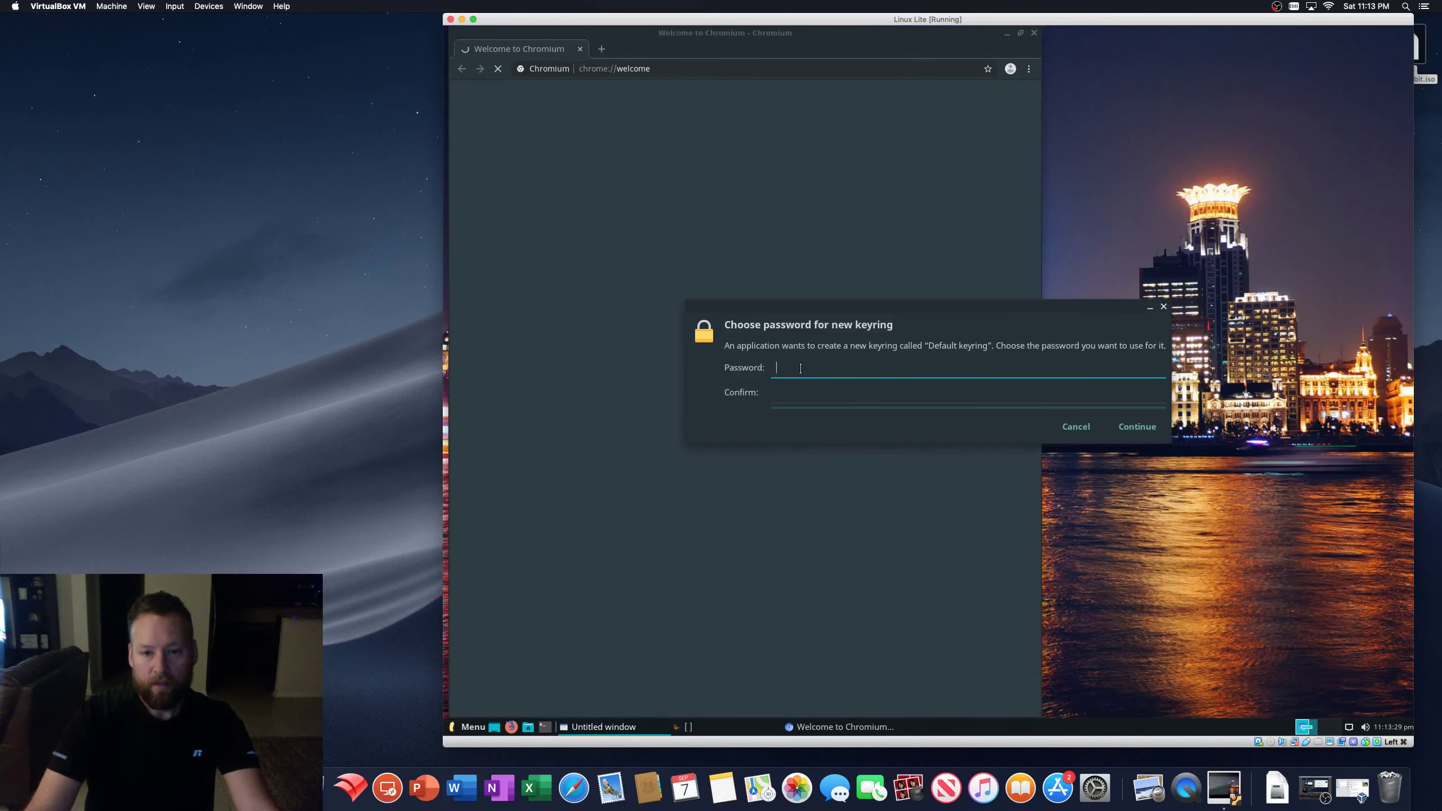
# - Enter and confirm a password for the new default keyring, then maximize Chromium
pyautogui.click(799, 367)
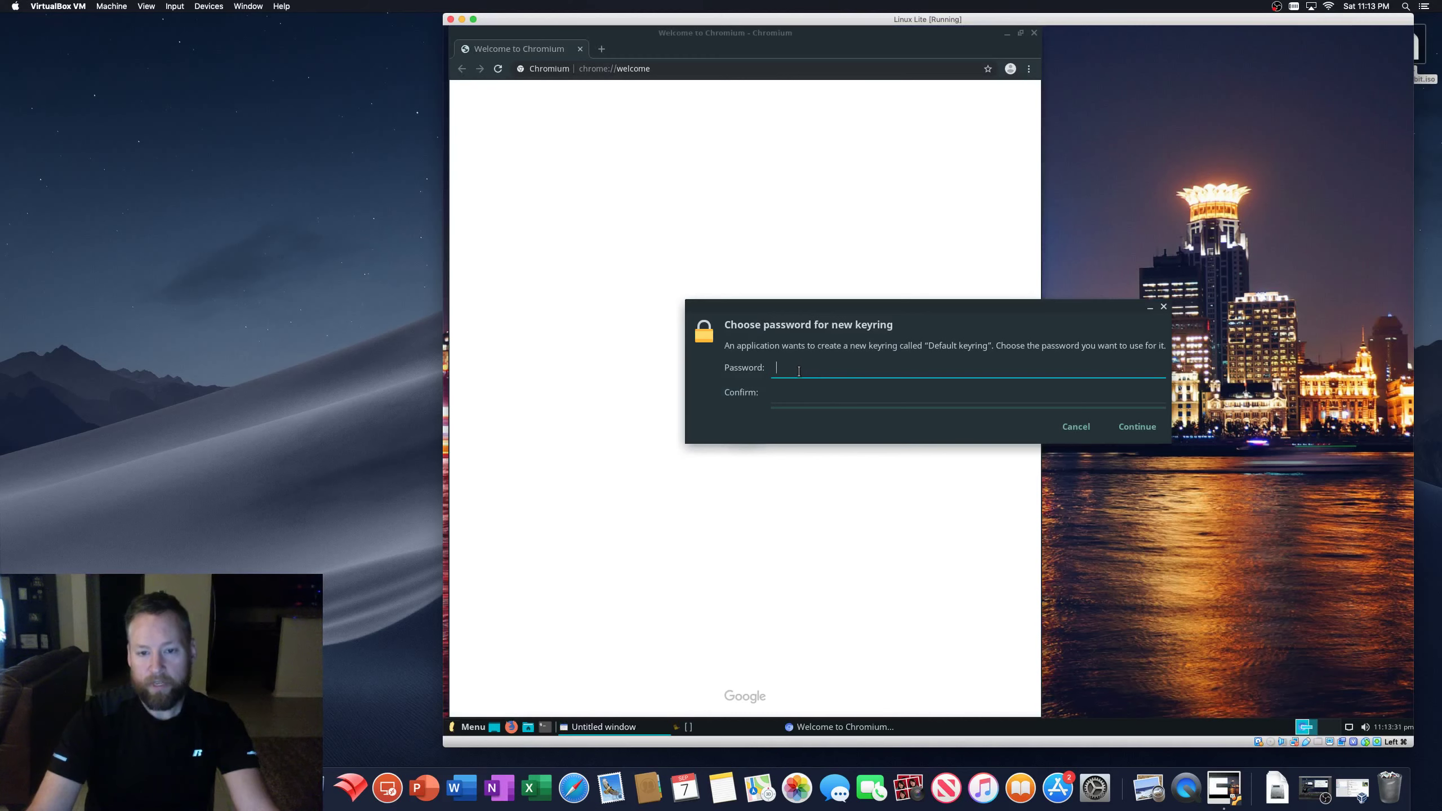
pyautogui.write('*****')
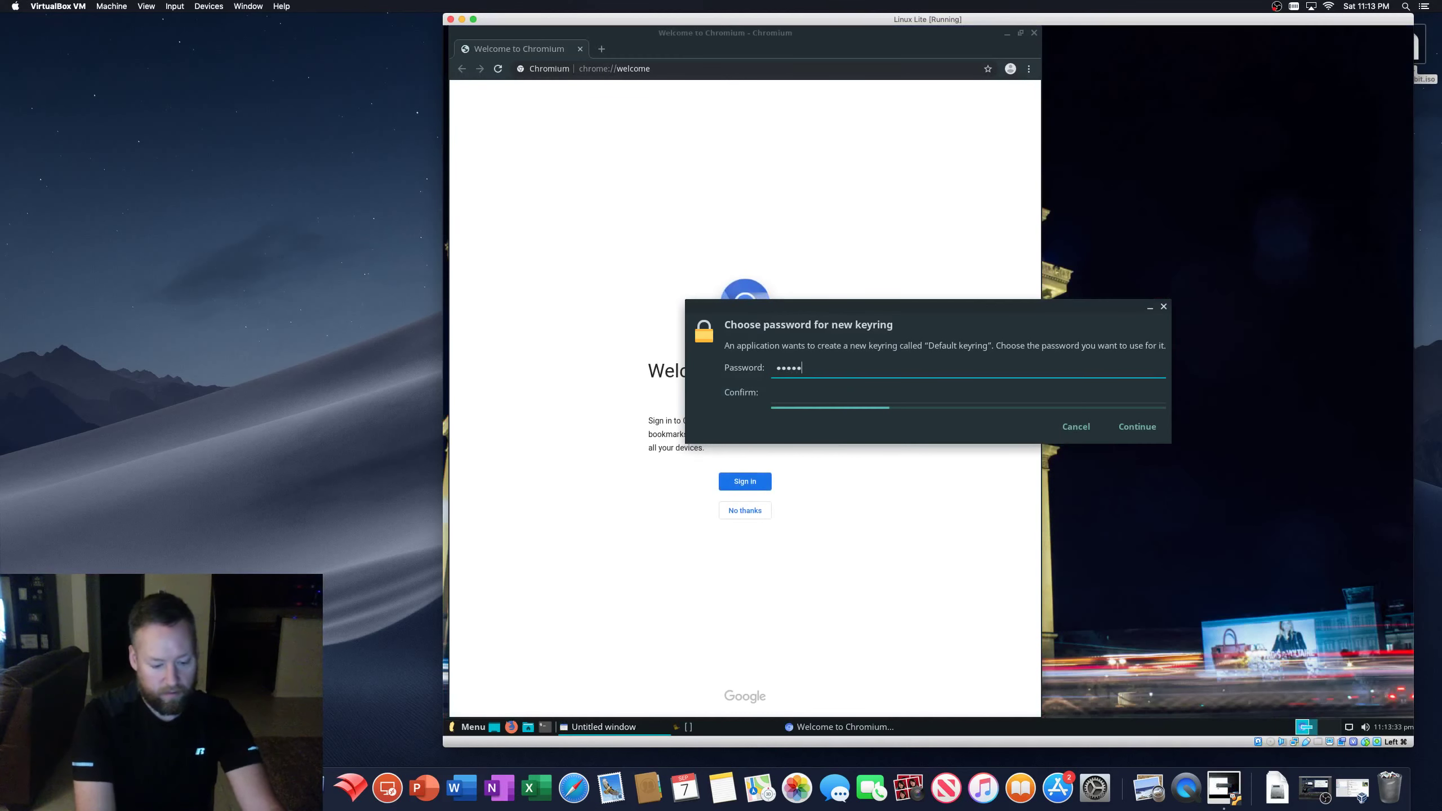
pyautogui.write('****')
pyautogui.press('Tab')
pyautogui.write('***')
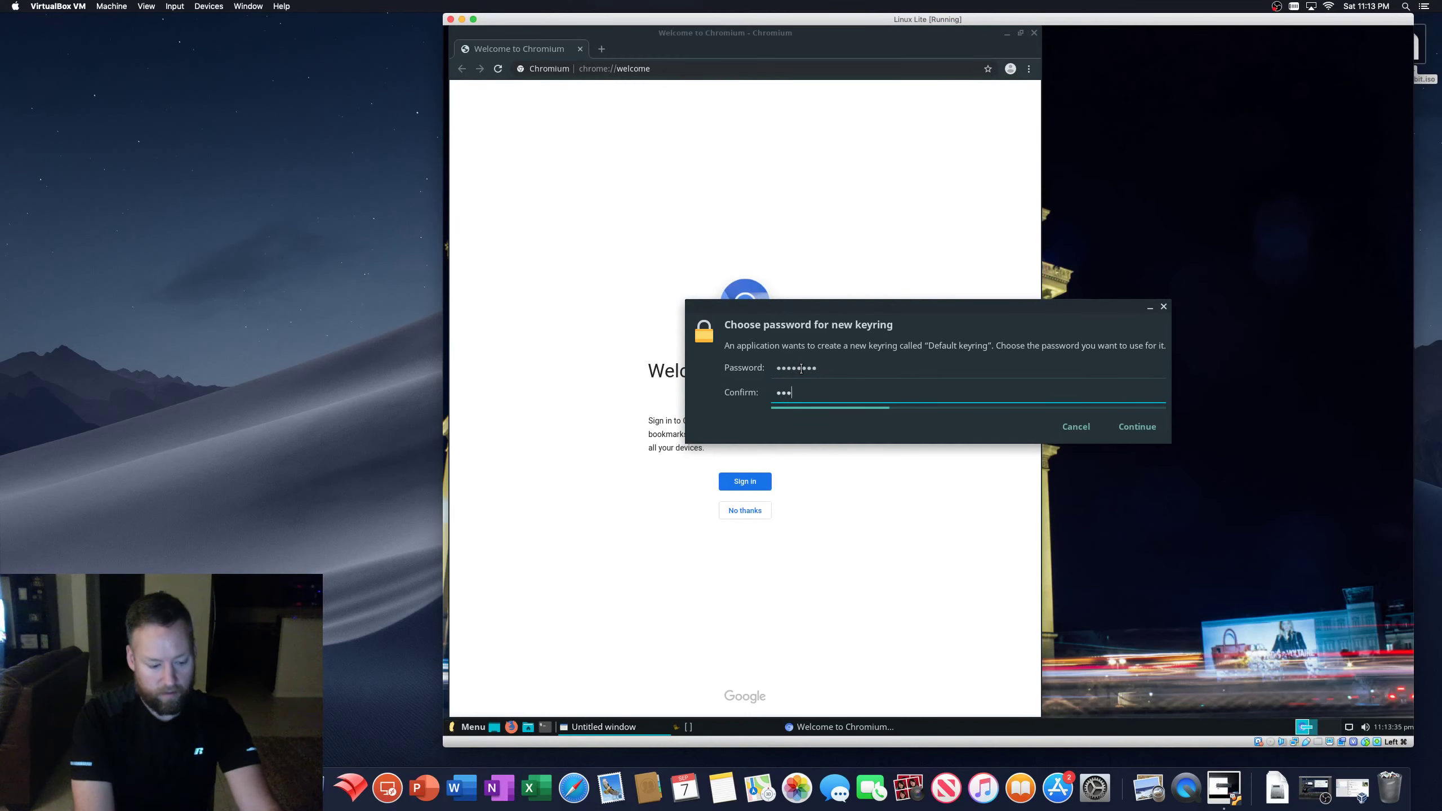
pyautogui.write('******')
pyautogui.press('Return')
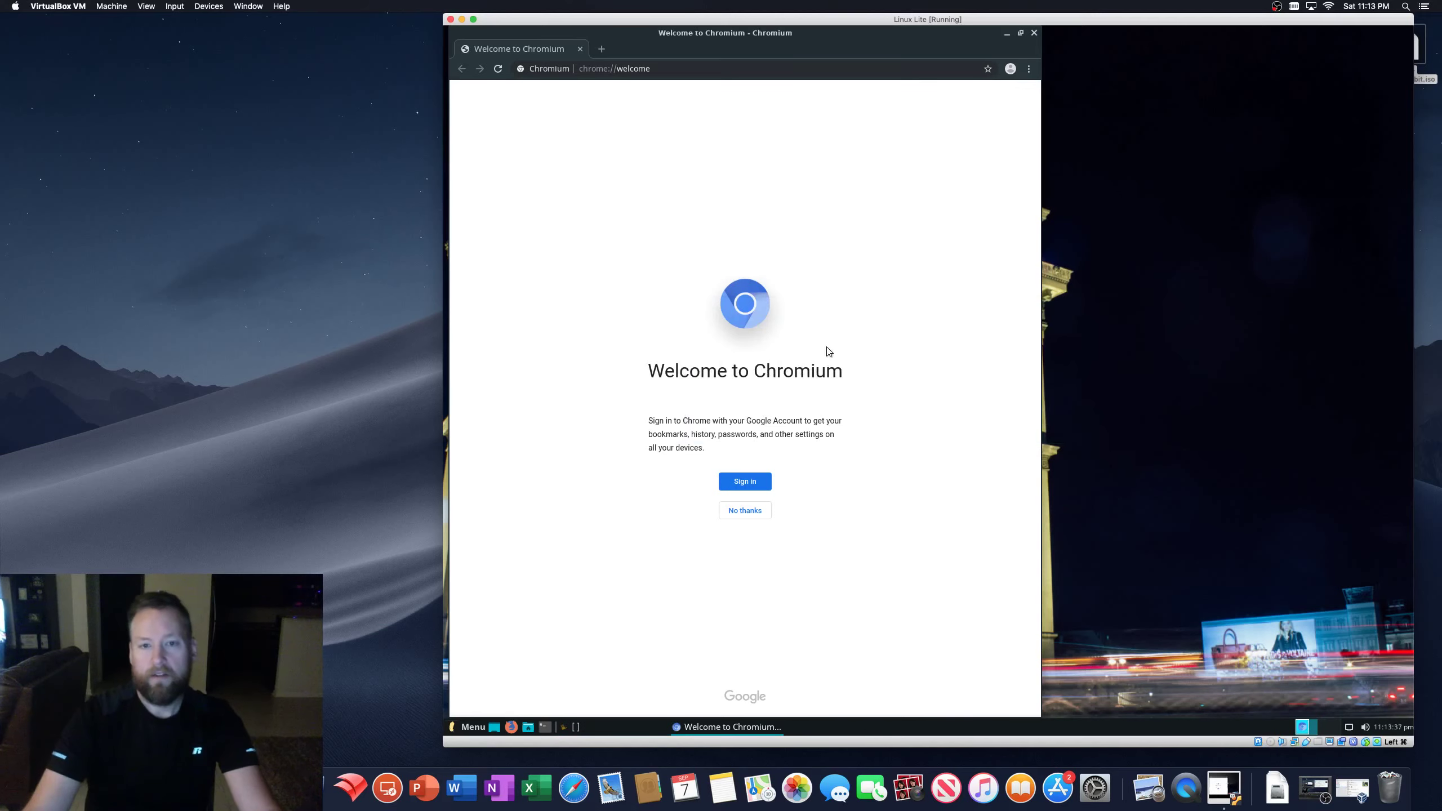
pyautogui.moveTo(795, 31); pyautogui.dragTo(1021, 32)
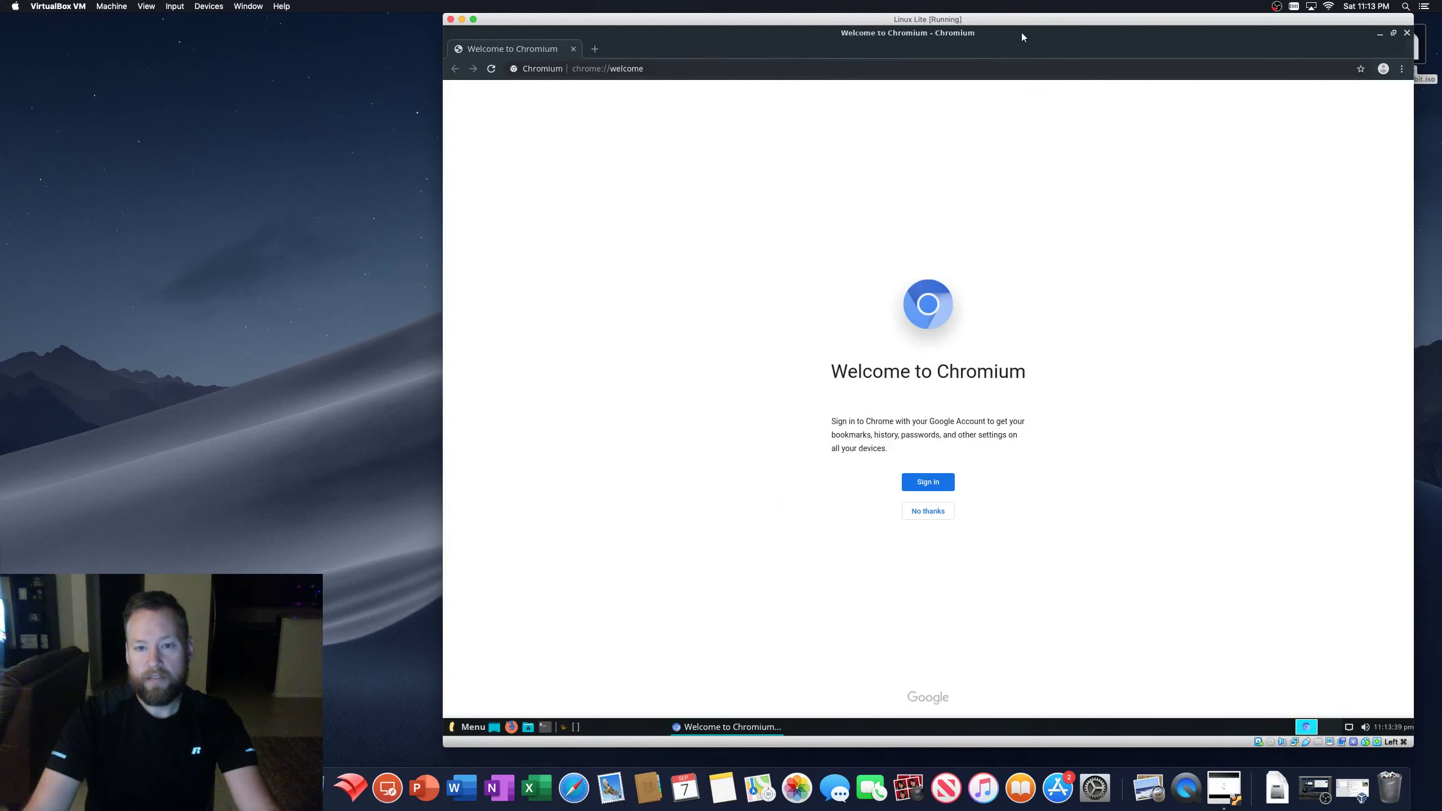
# - Skip Chromium sign-in, search Google for 'audacity', and open the Audacity 2.3.2 Windows installer page
pyautogui.click(926, 511)
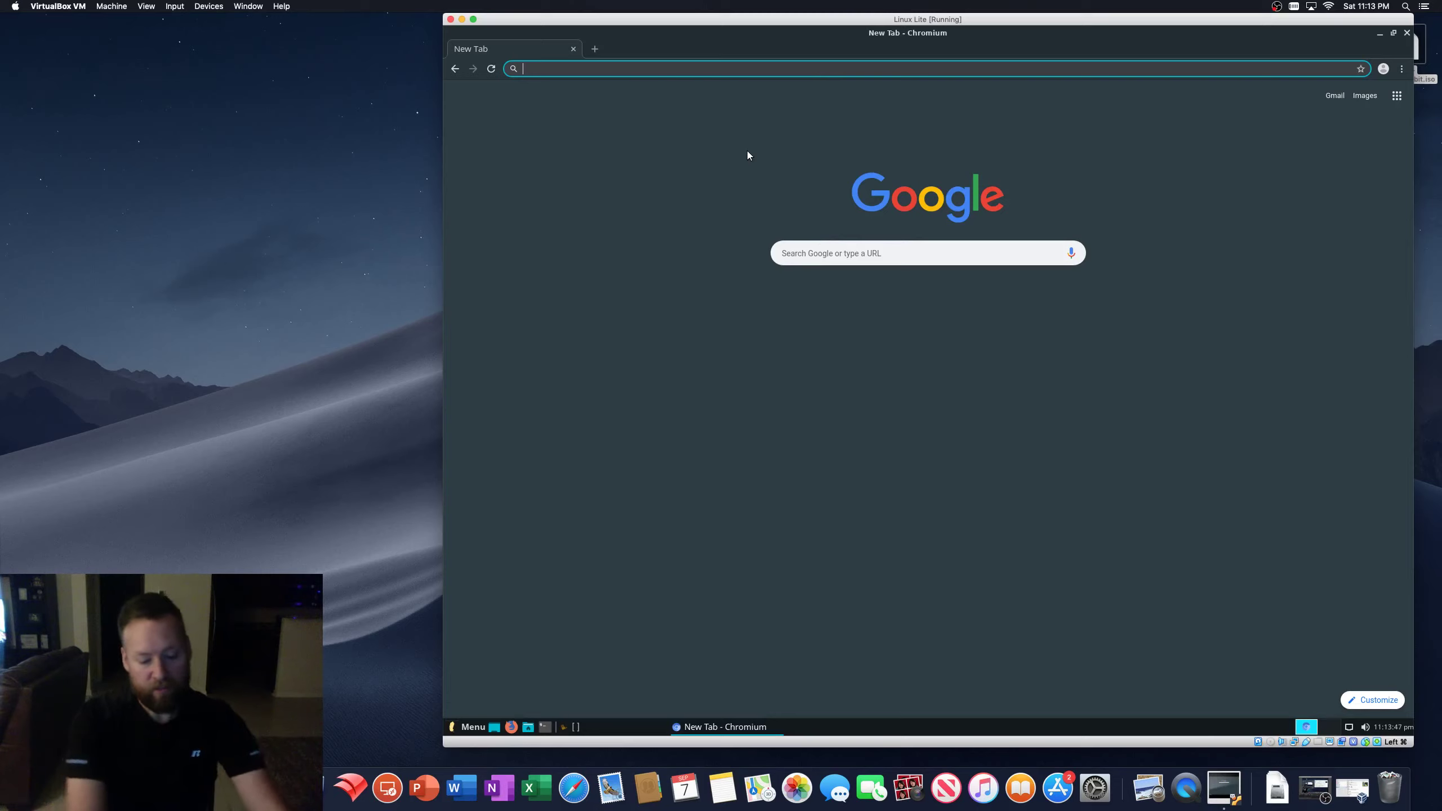
pyautogui.write('a')
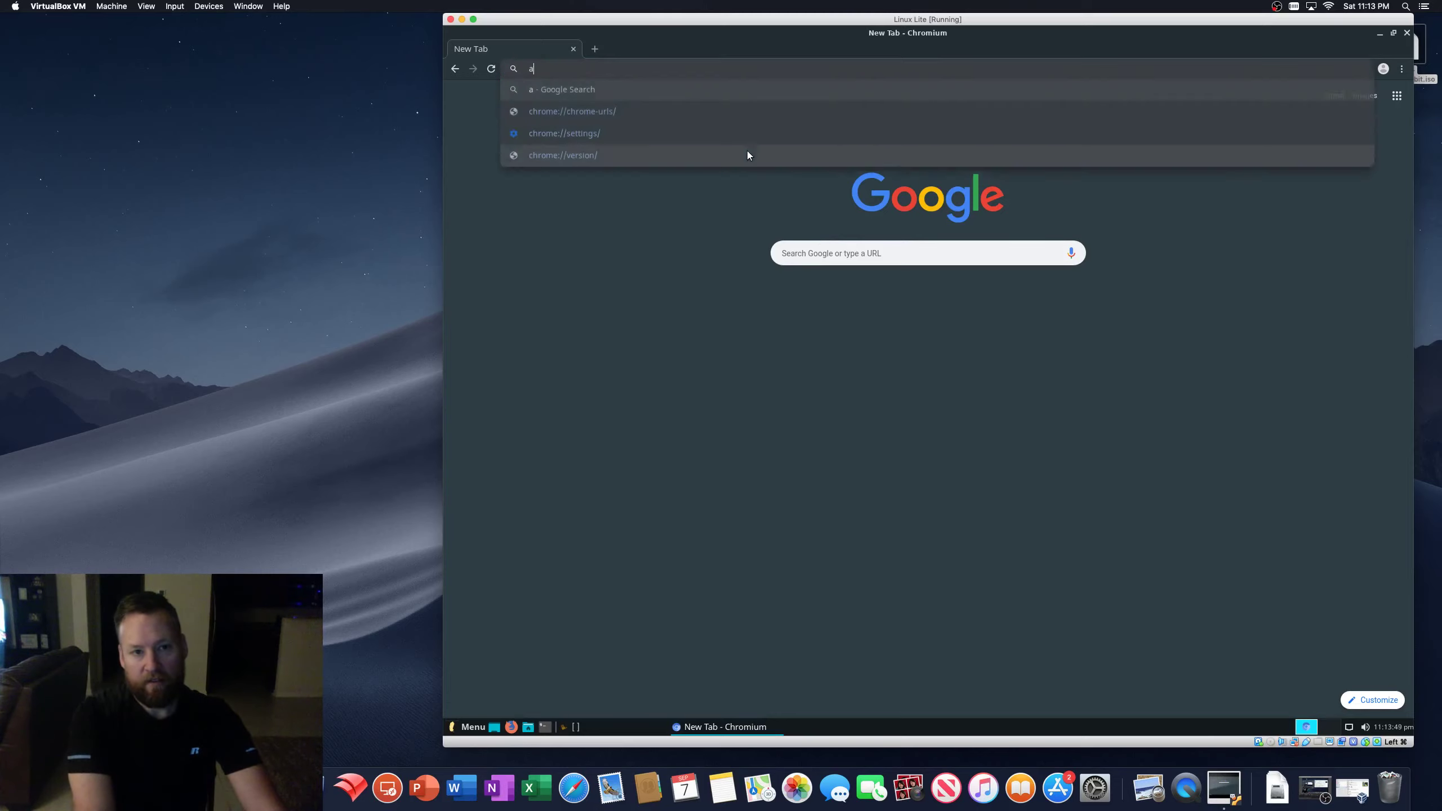
pyautogui.write('udacity')
pyautogui.press('Return')
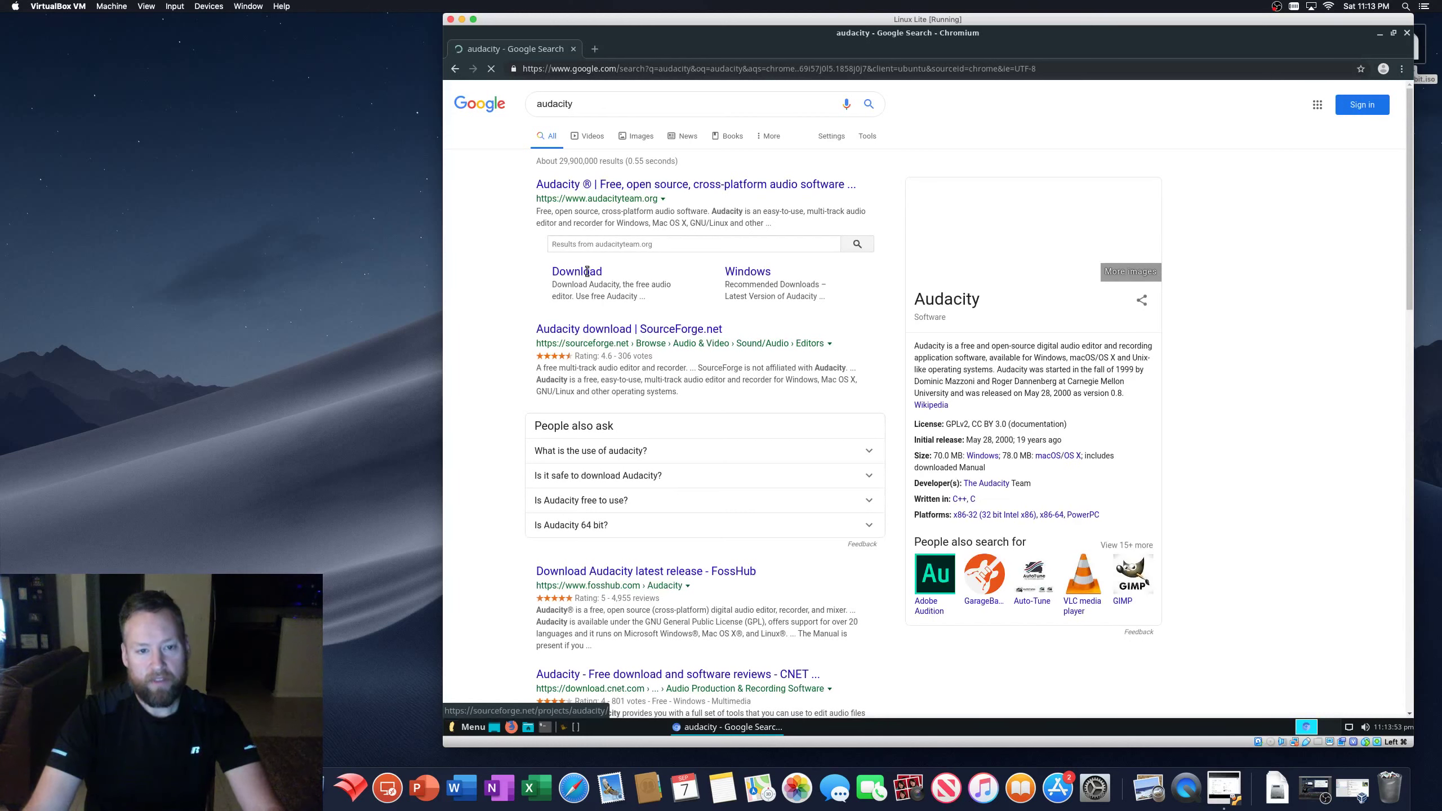
pyautogui.click(746, 272)
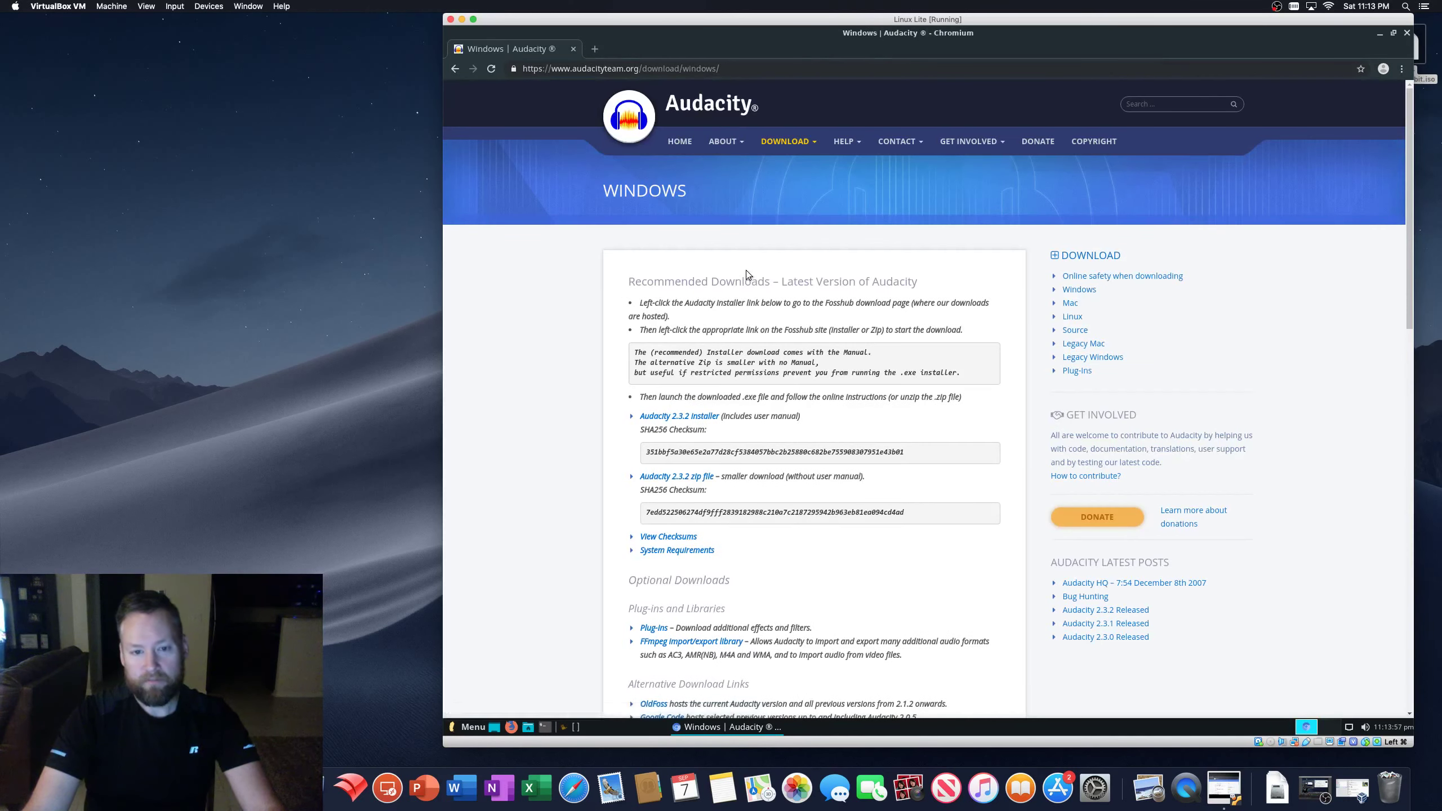
pyautogui.click(1081, 290)
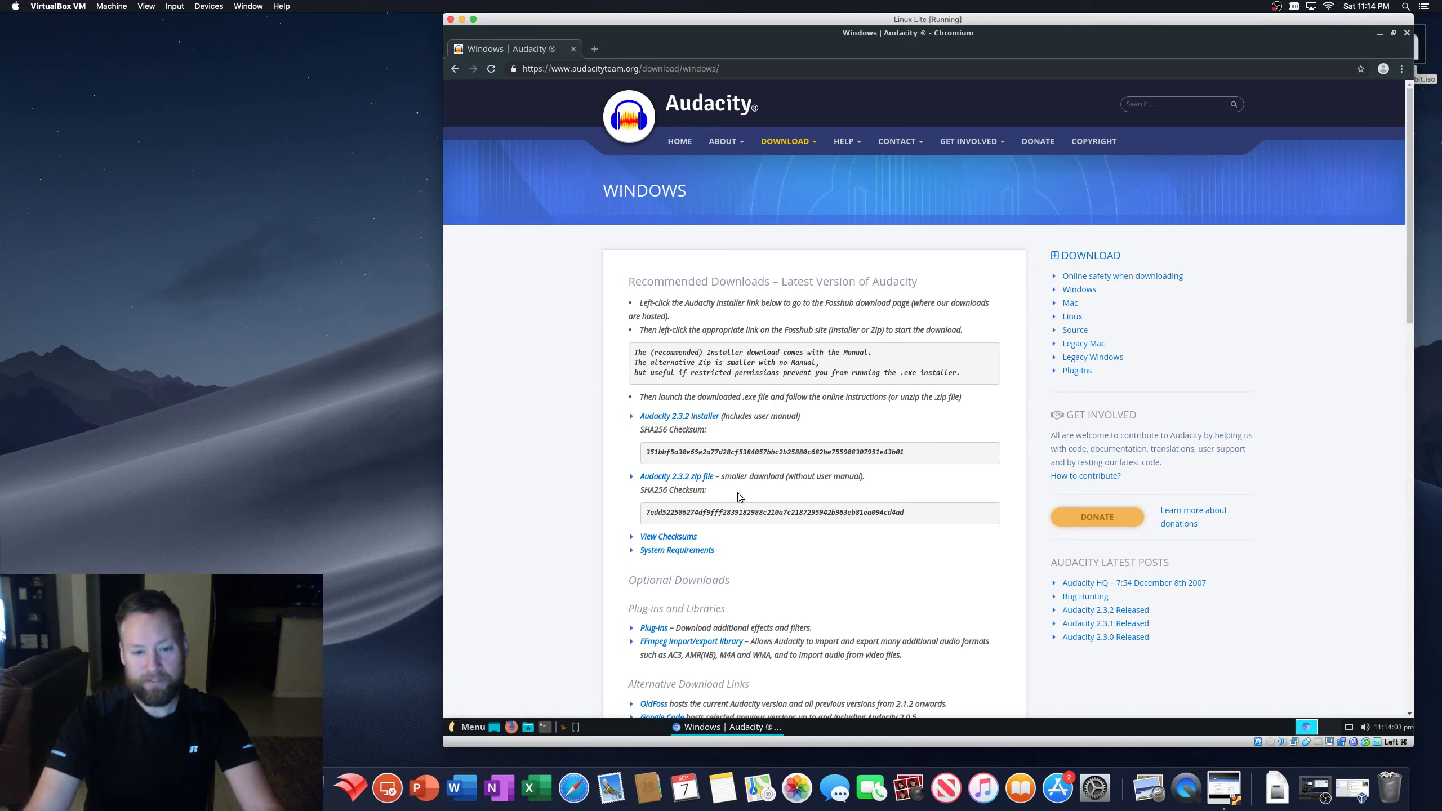
pyautogui.click(682, 418)
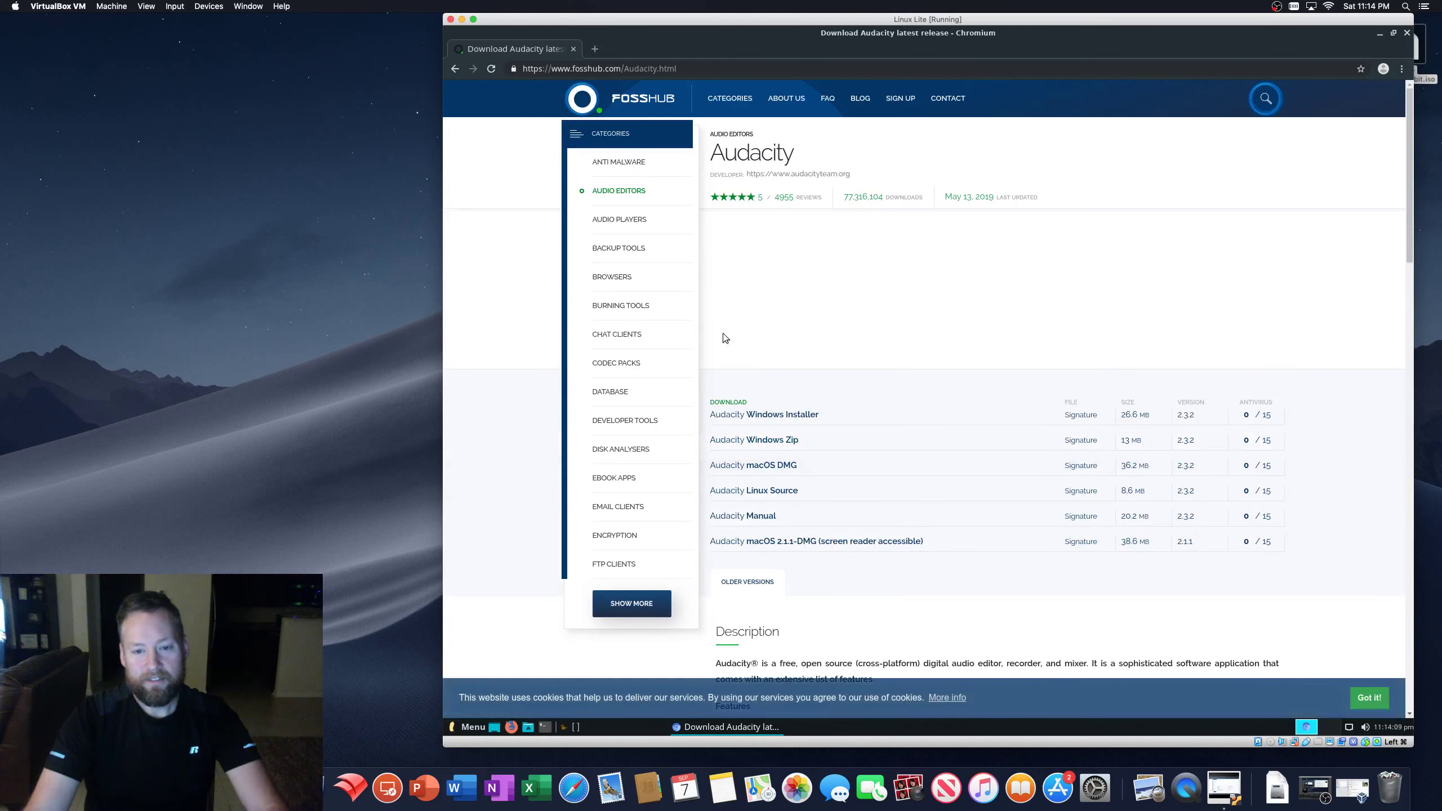
# - Go back to the Google results for audacity and clear the search query
pyautogui.click(464, 70)
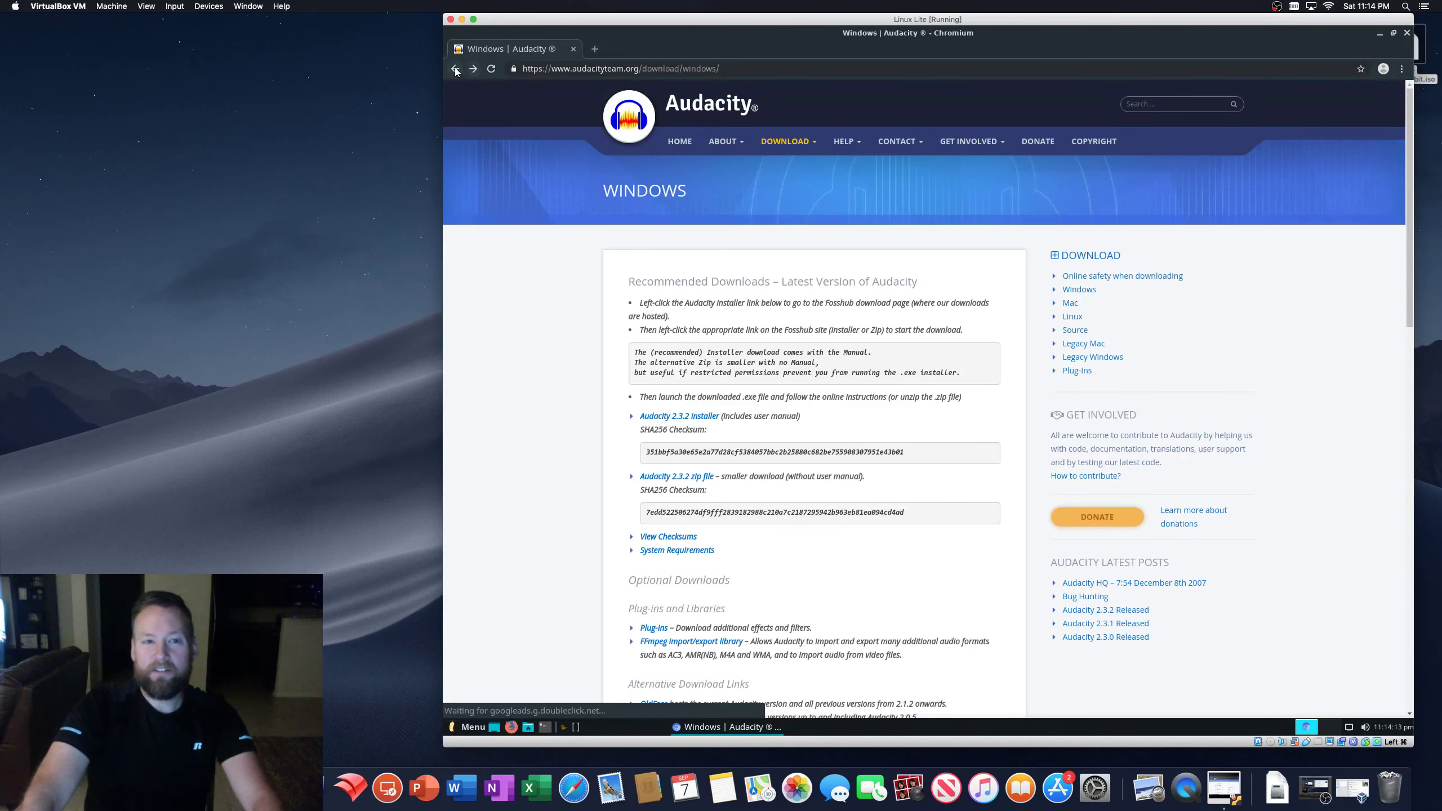
pyautogui.click(455, 68)
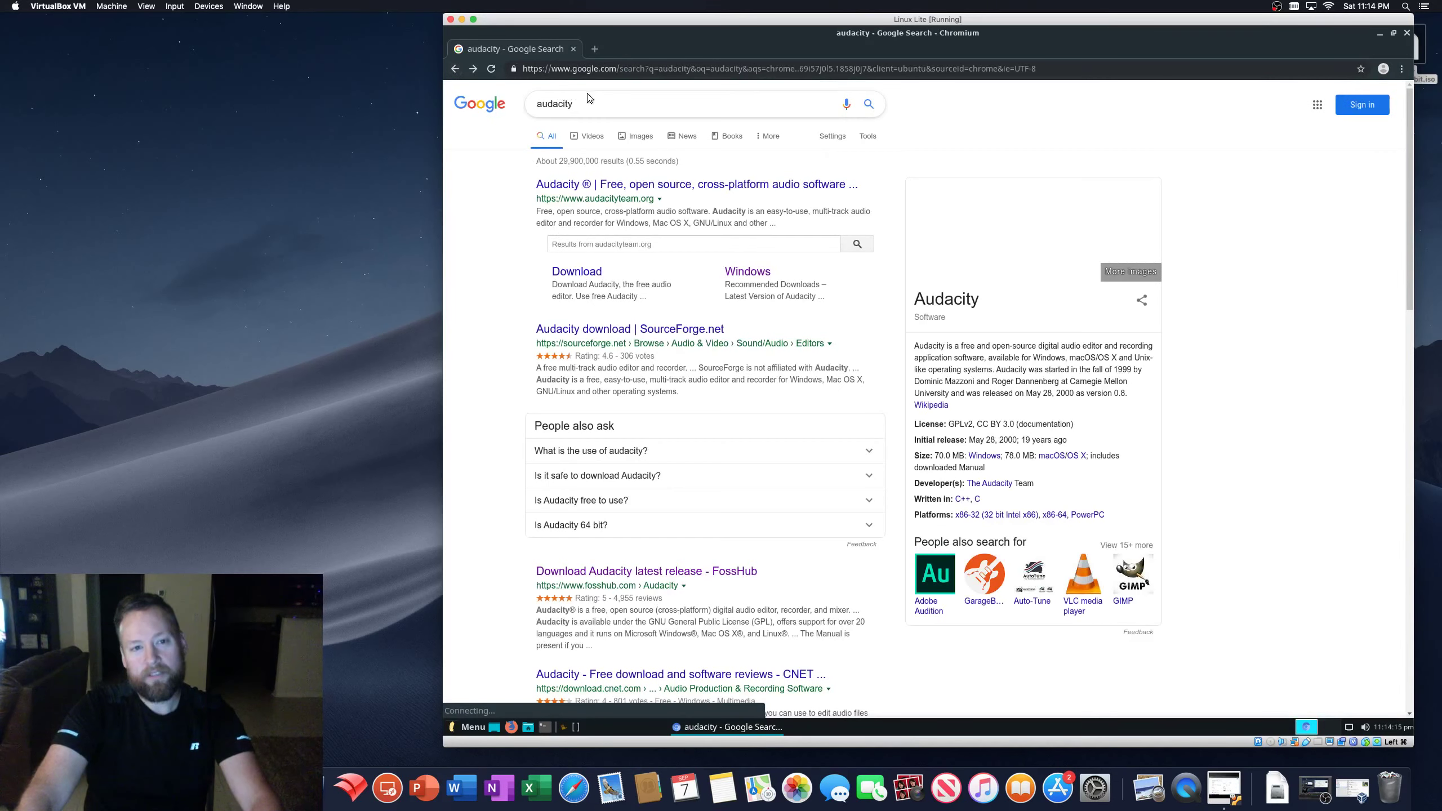
pyautogui.click(588, 98)
pyautogui.doubleClick(588, 98)
pyautogui.press('BackSpace')
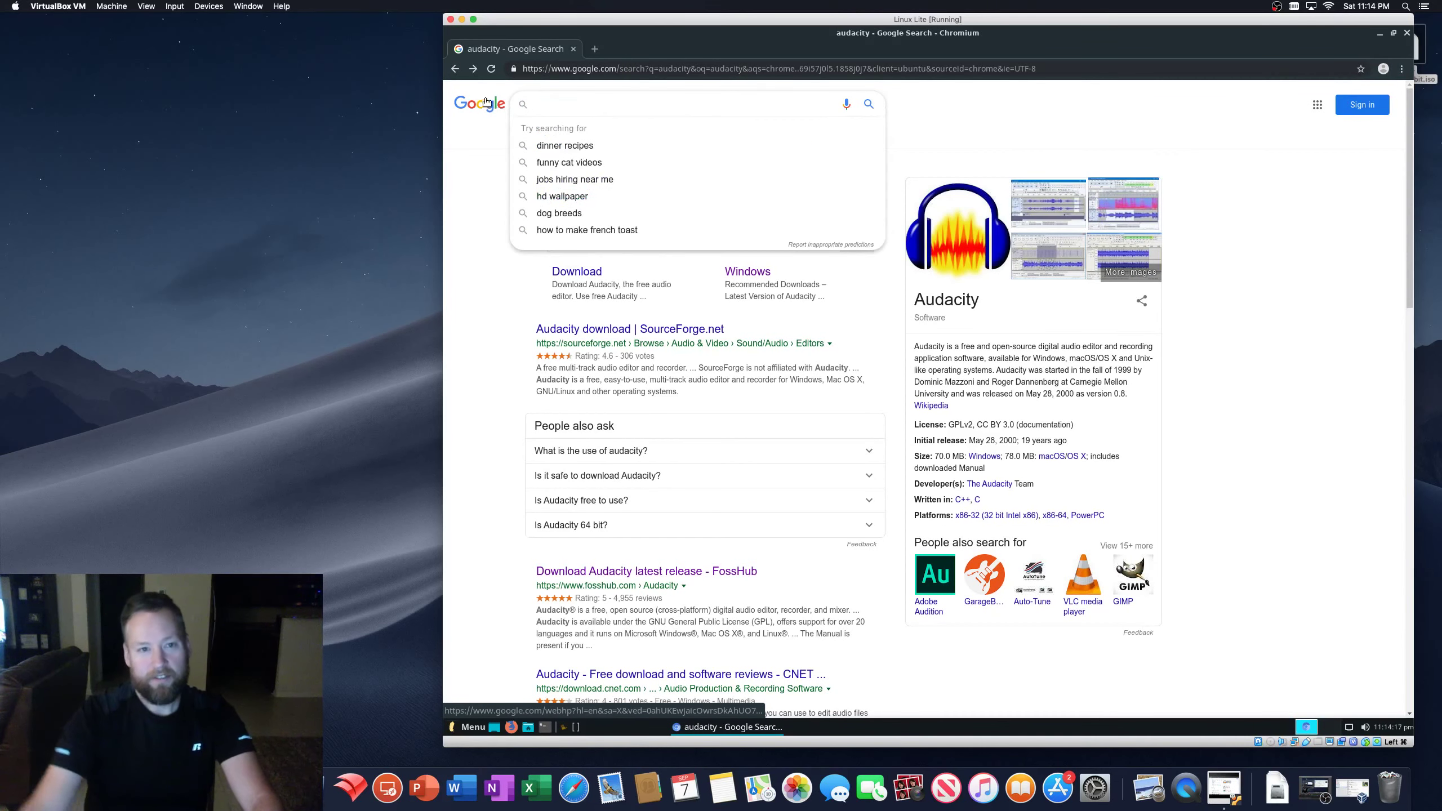
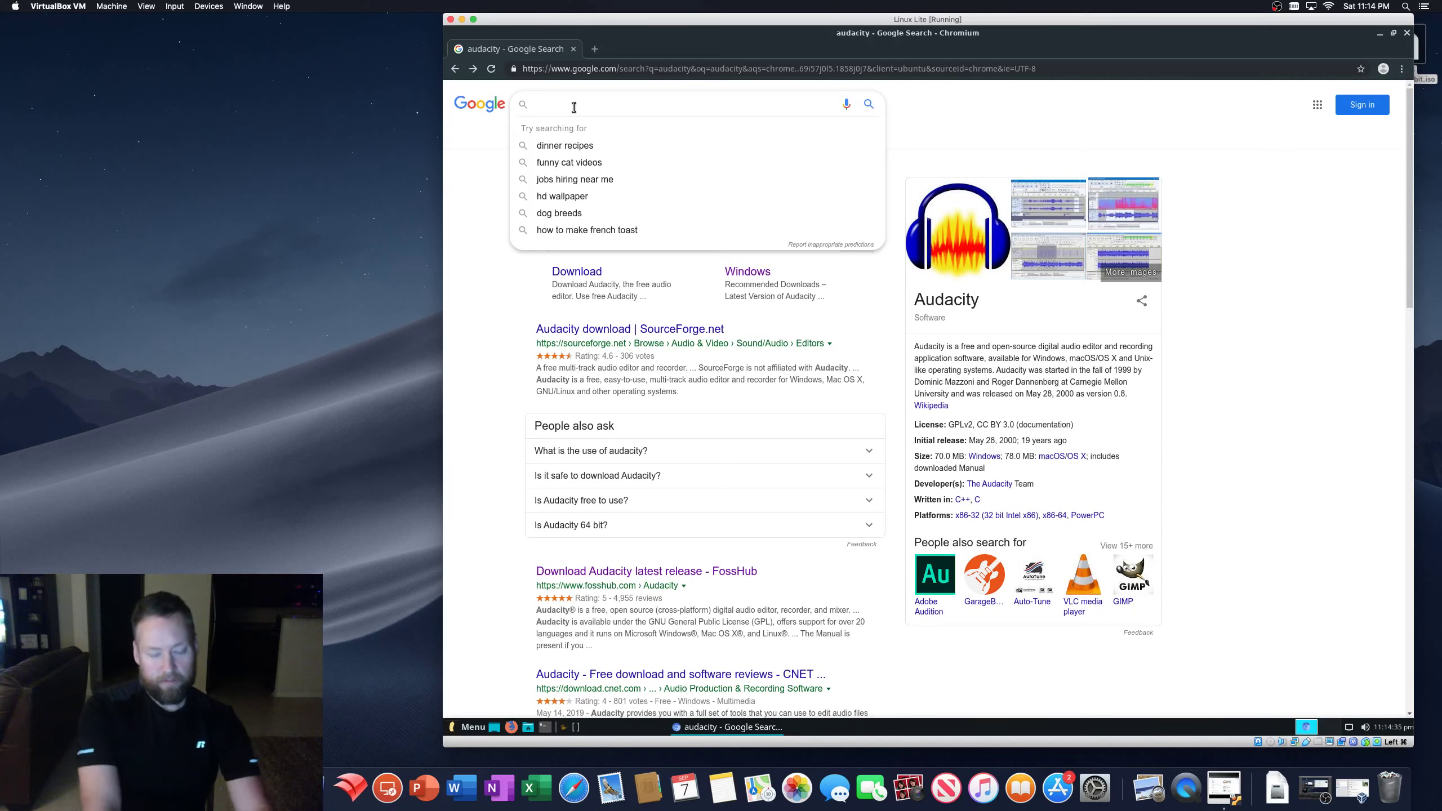
# - Search Google for 'chrome', check the Chrome for Linux download, then close its dialog
pyautogui.write('chrome')
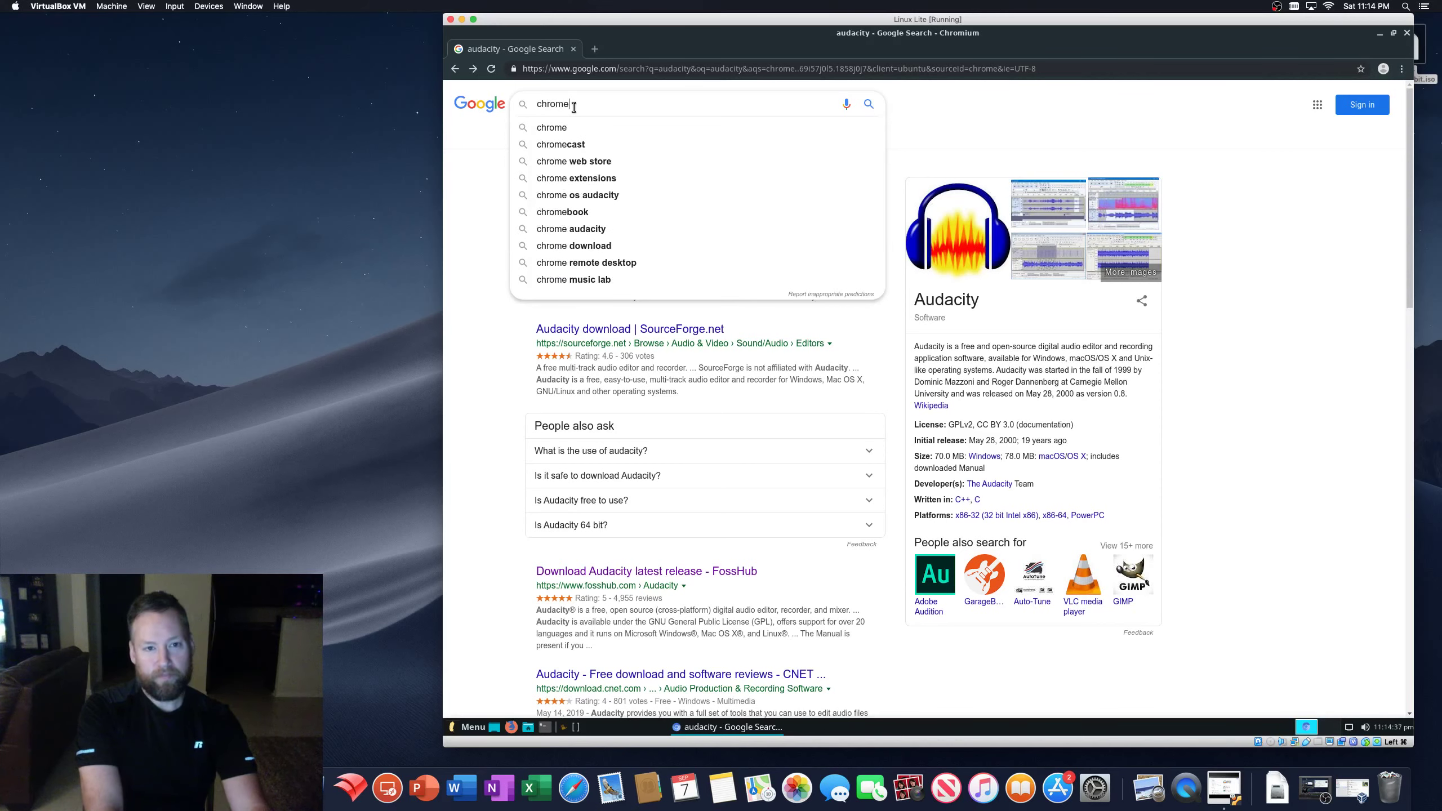
pyautogui.press('Return')
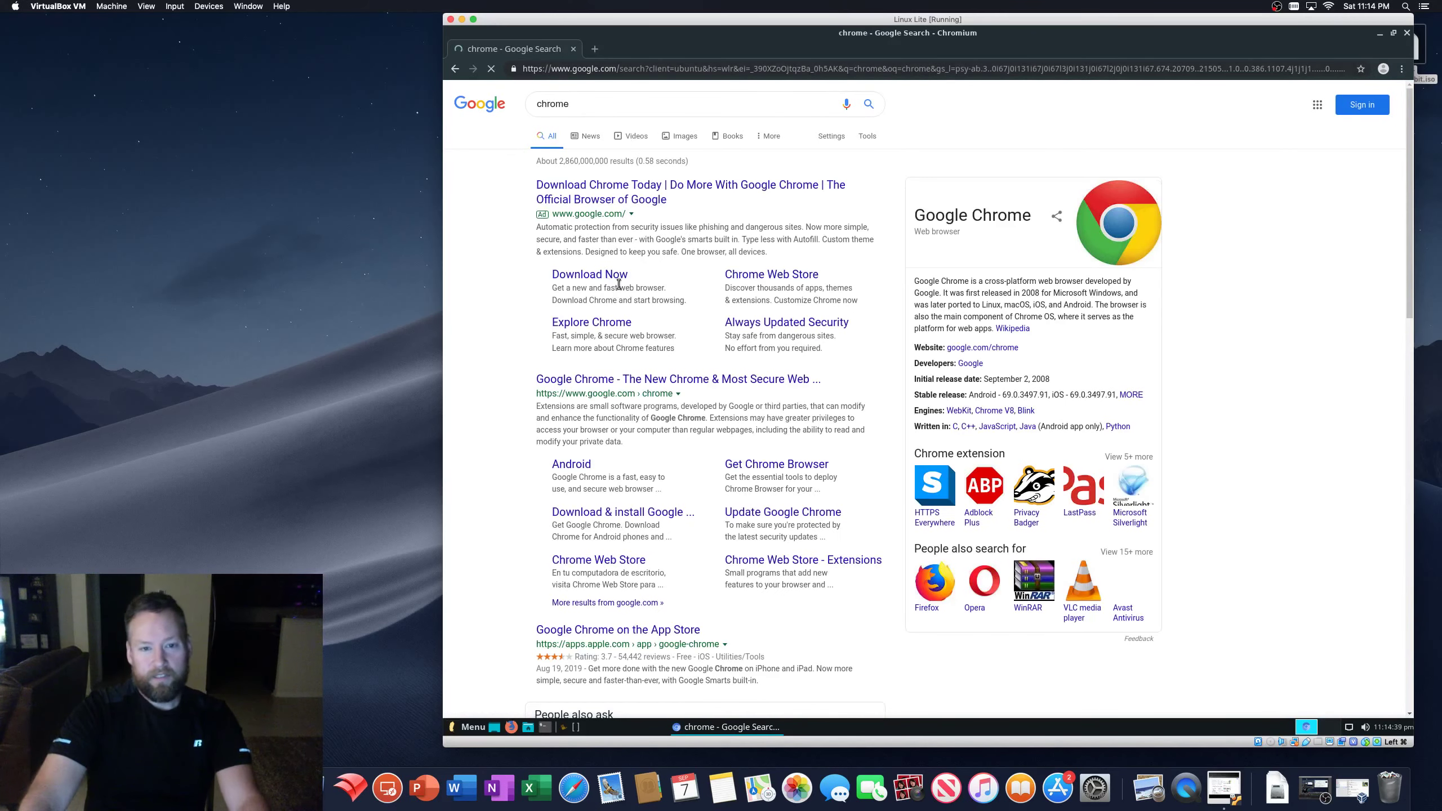
pyautogui.click(578, 277)
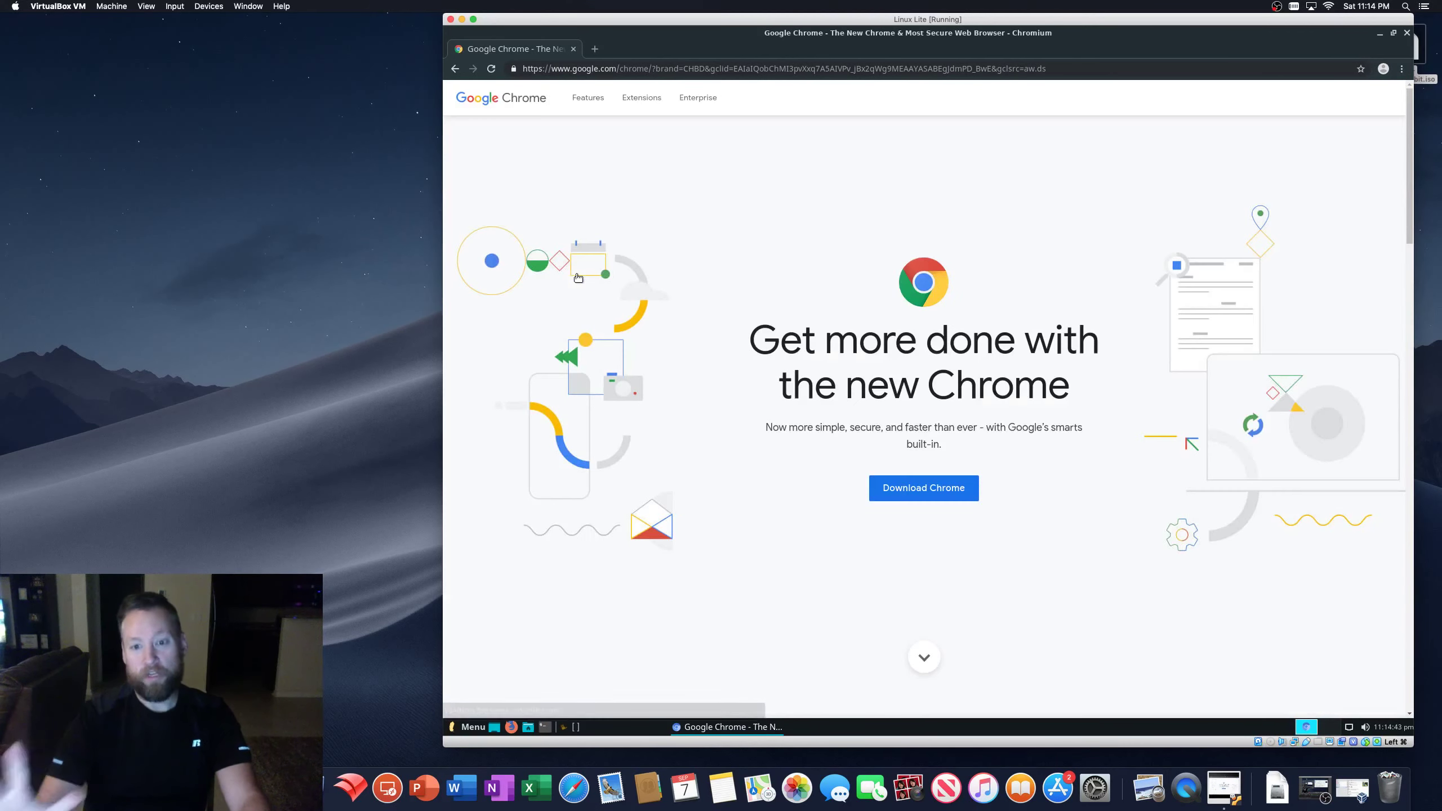
pyautogui.click(920, 490)
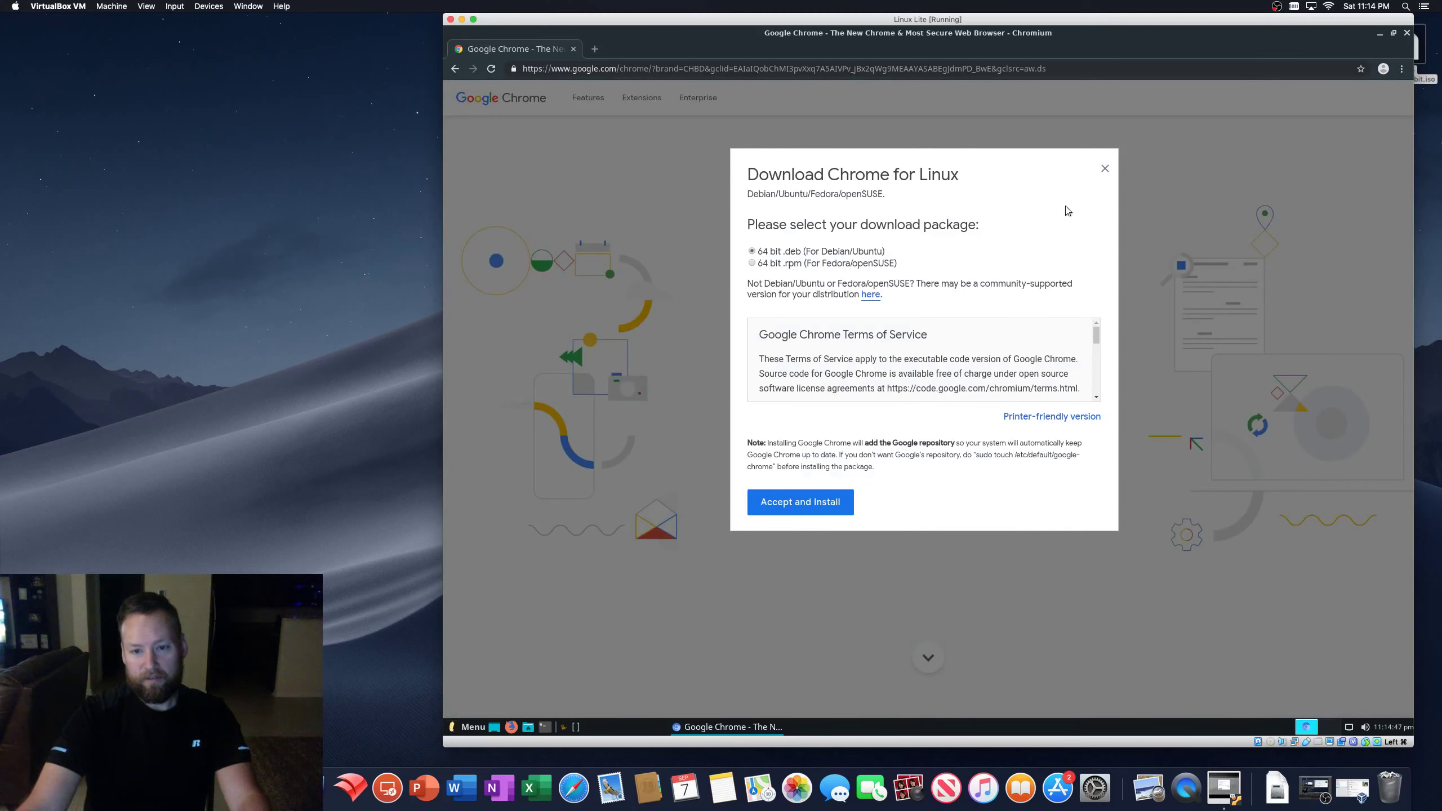
pyautogui.click(1105, 168)
# - Return to the results and search Google for 'chrome for windows'
pyautogui.click(454, 69)
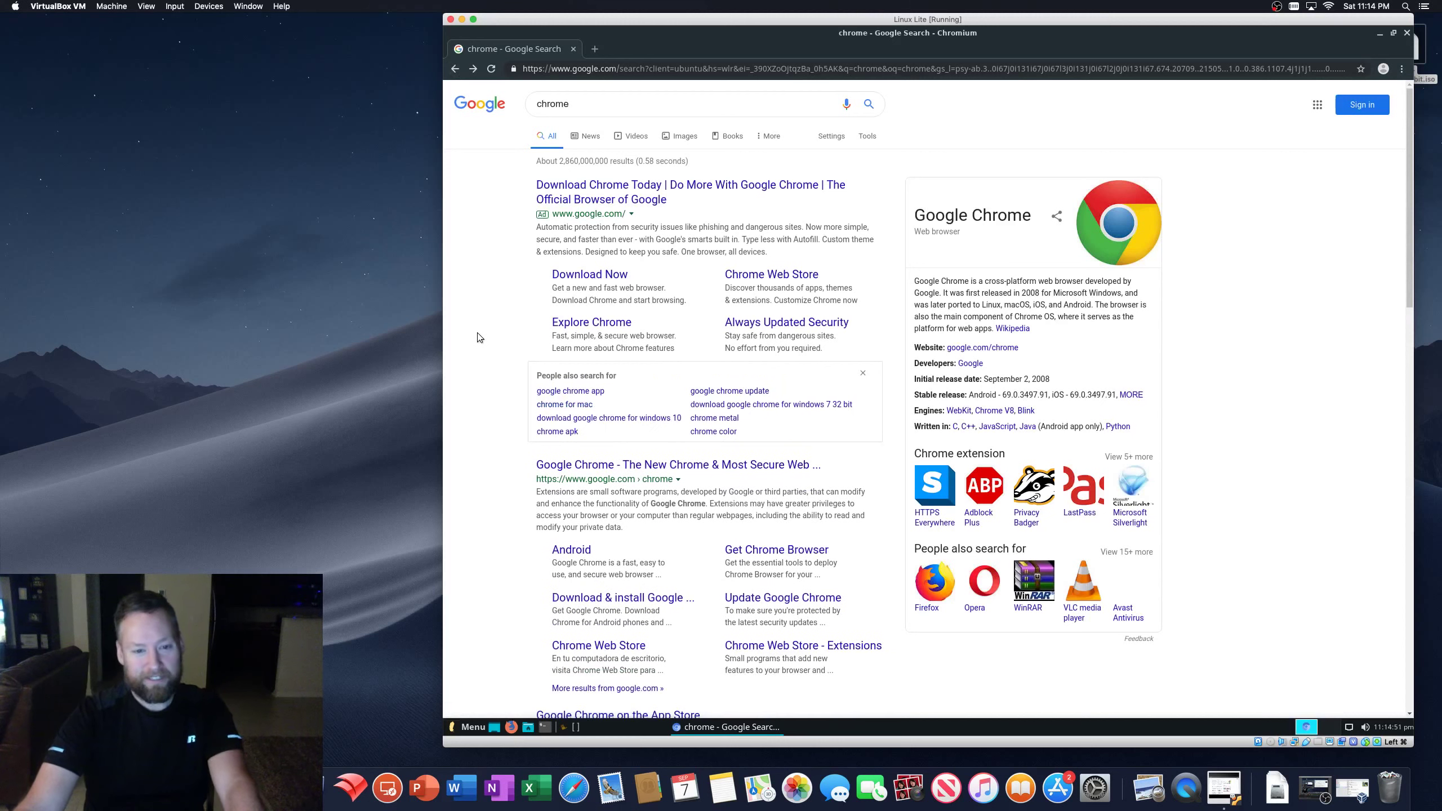
pyautogui.click(586, 108)
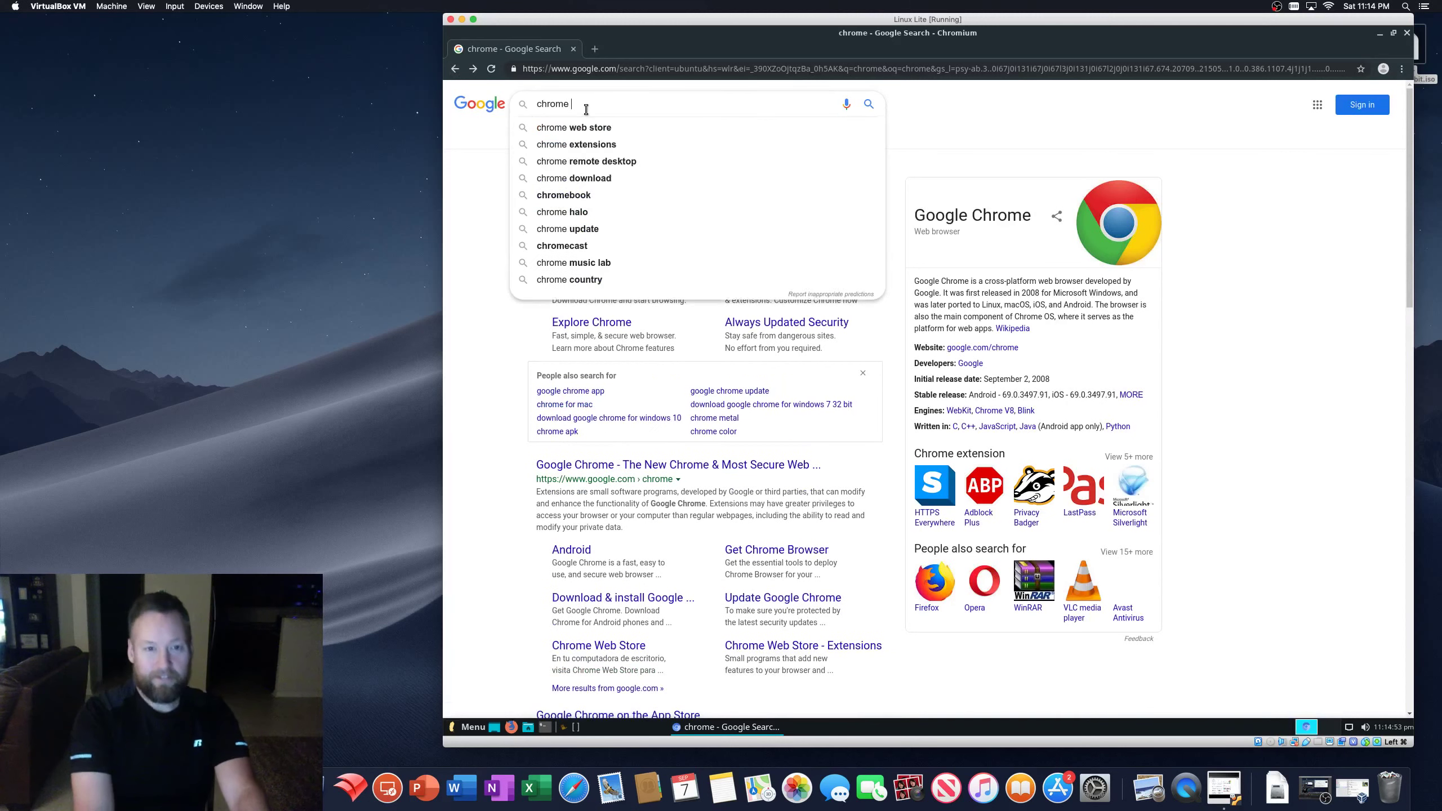
pyautogui.write('for windows')
pyautogui.press('Return')
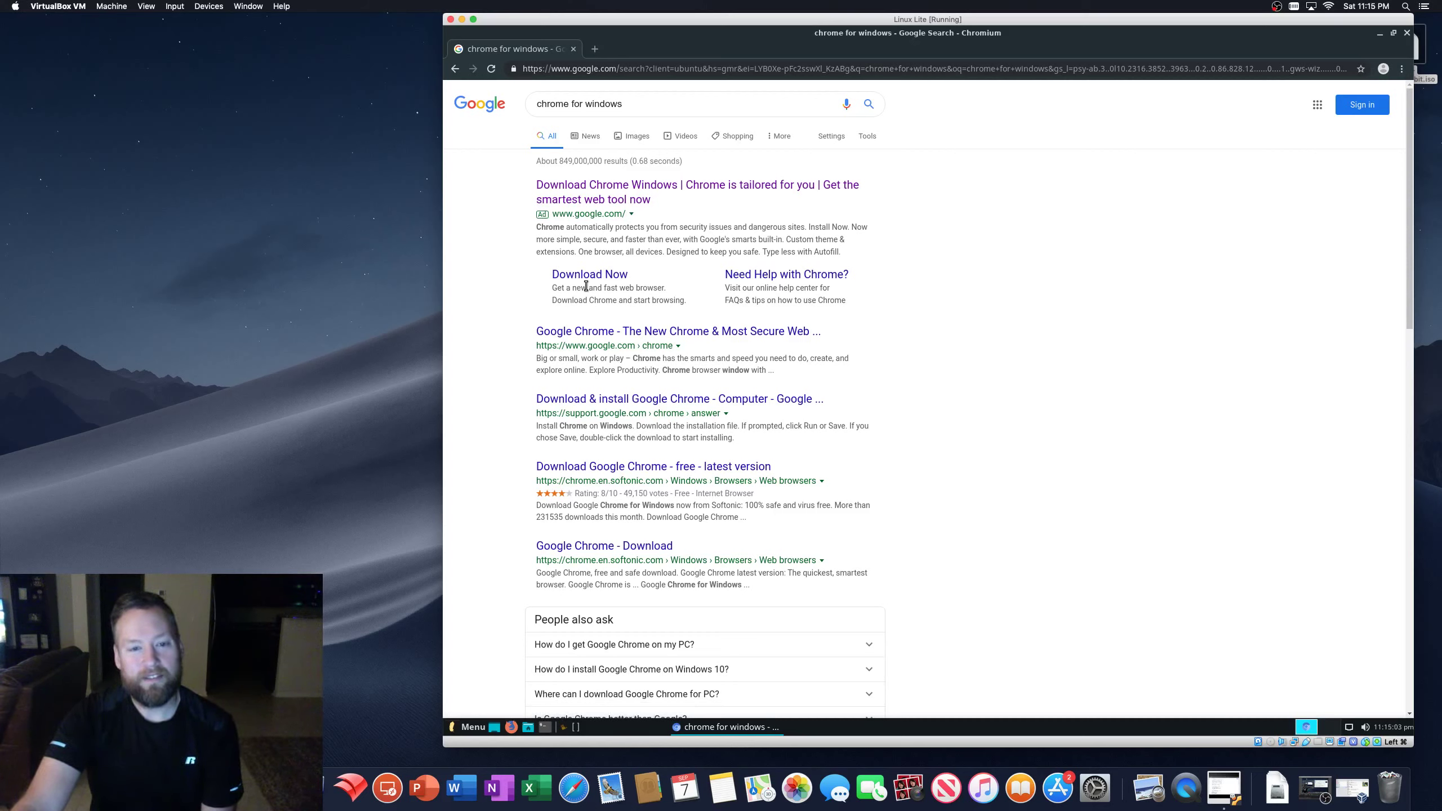
# - Replace the search query with 'windows software' and run the search
pyautogui.tripleClick(634, 105)
pyautogui.press('BackSpace')
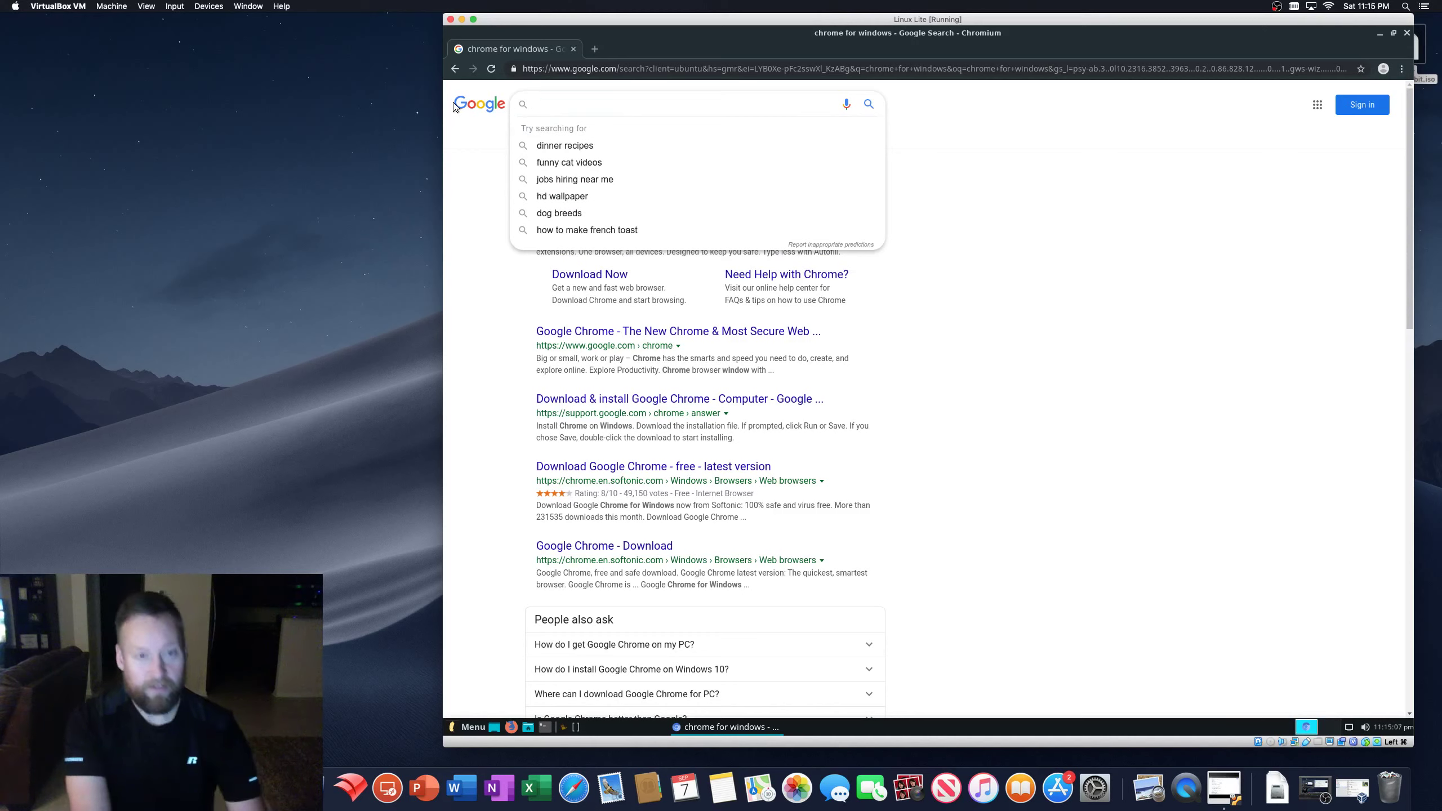
pyautogui.write('windows ')
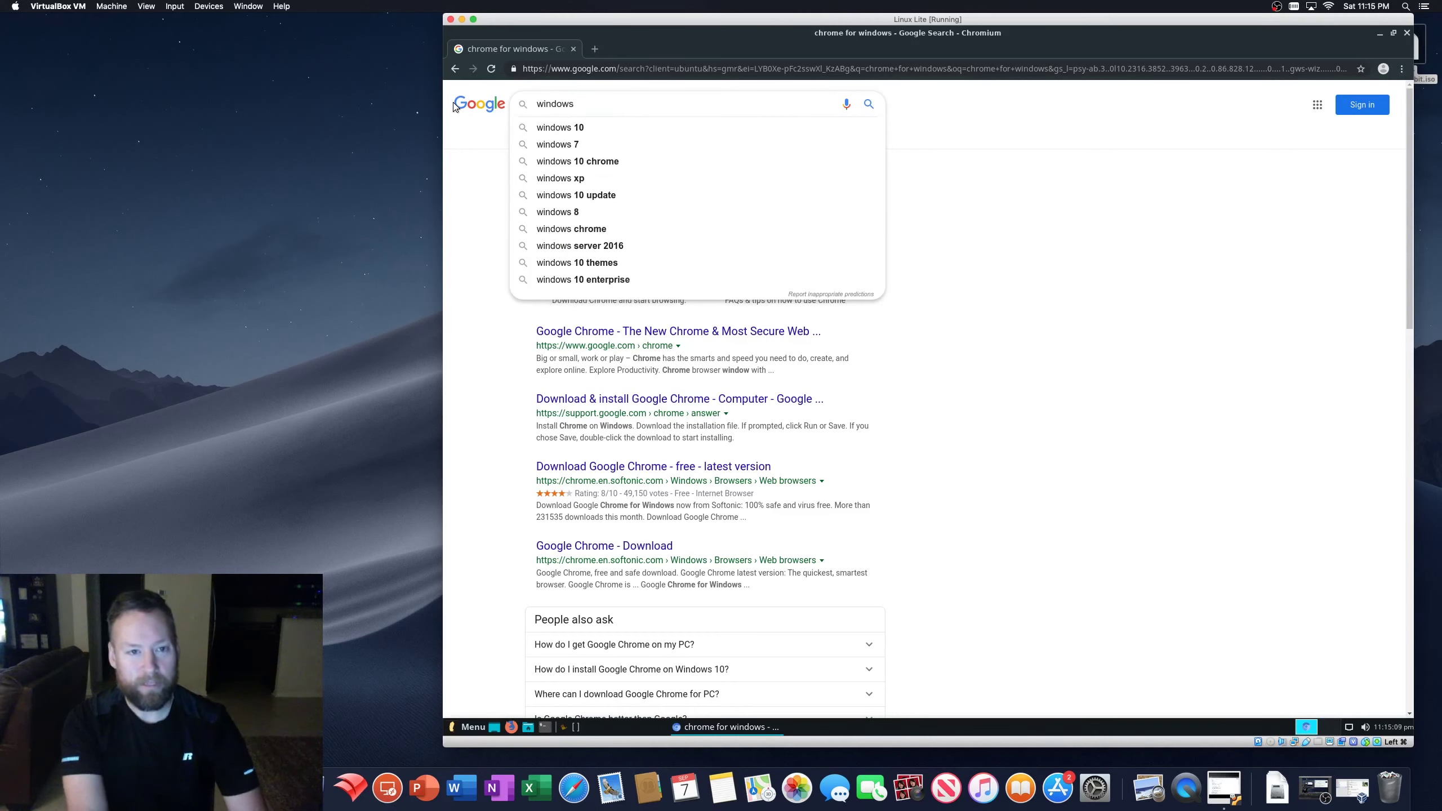
pyautogui.write('s')
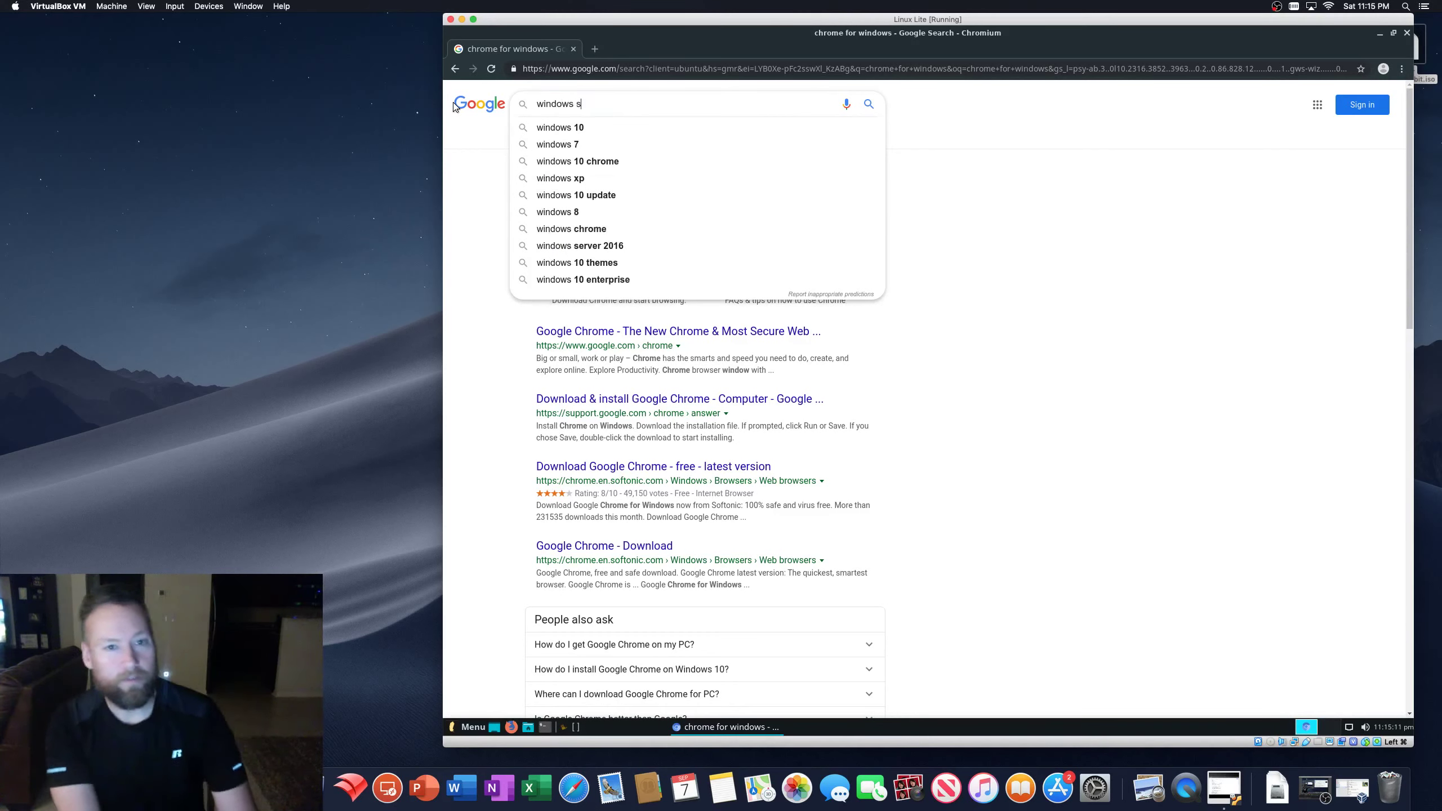
pyautogui.write('oftware')
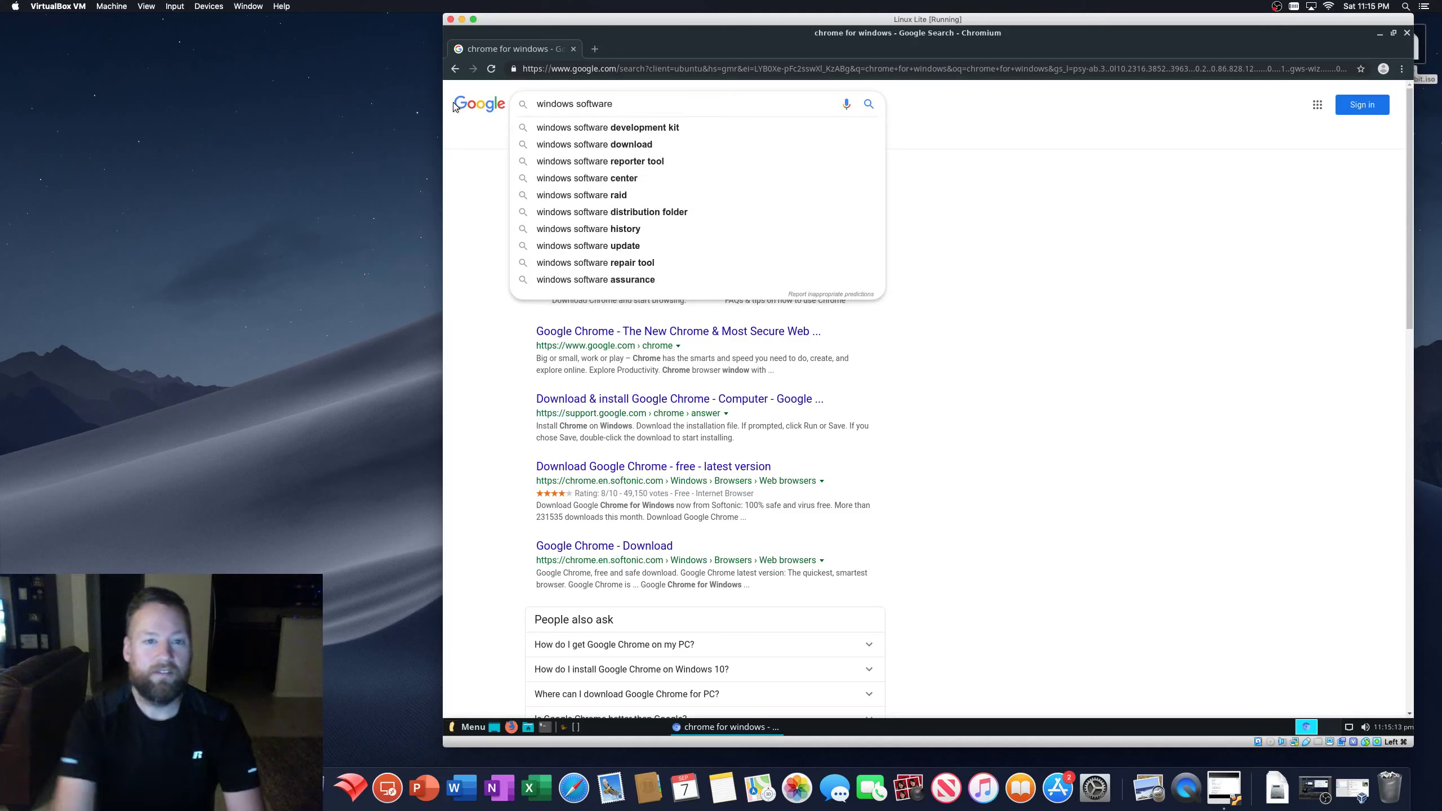
pyautogui.press('Return')
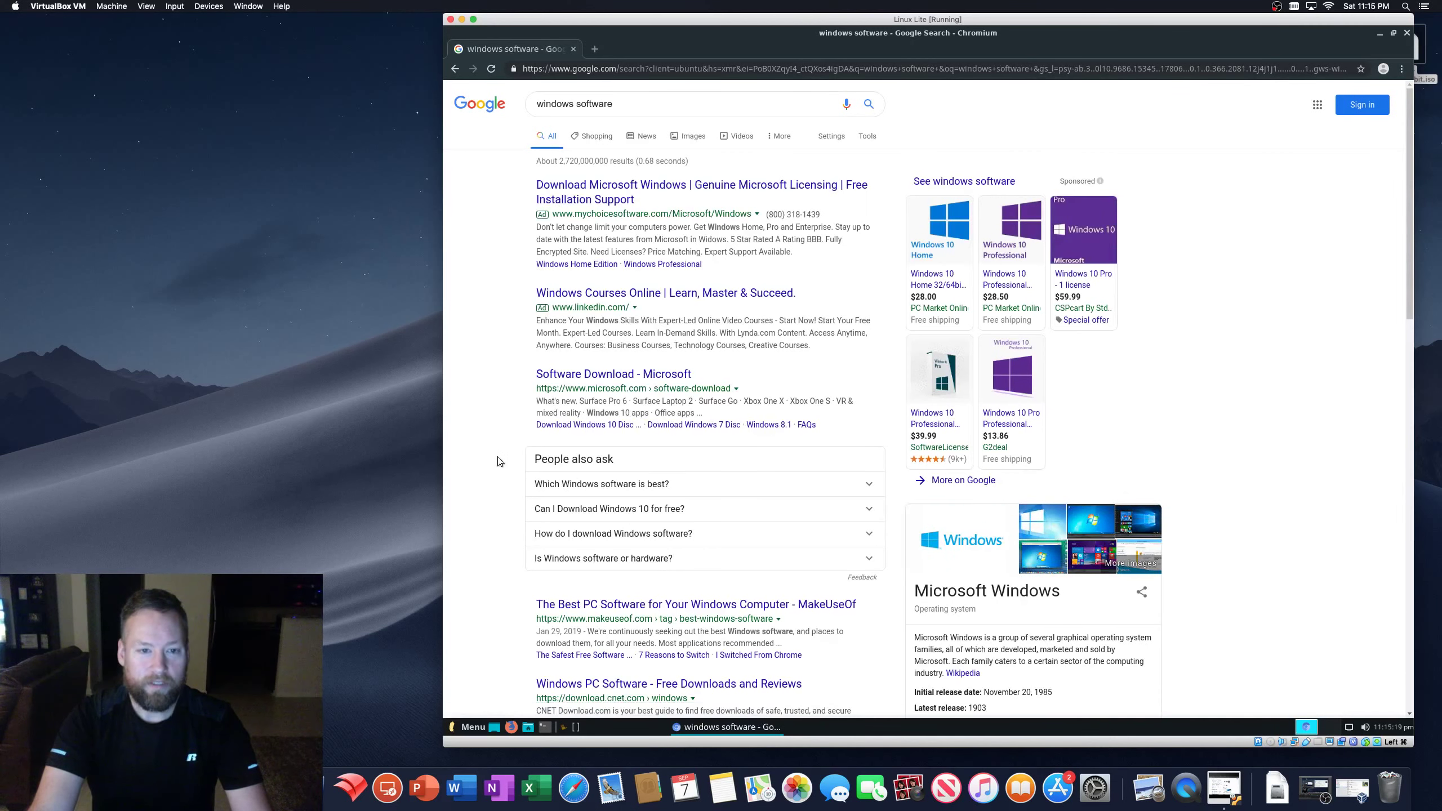
# - Scroll through the 'windows software' results listing Microsoft, MakeUseOf and CNET downloads
pyautogui.scroll(-5, 498, 461)
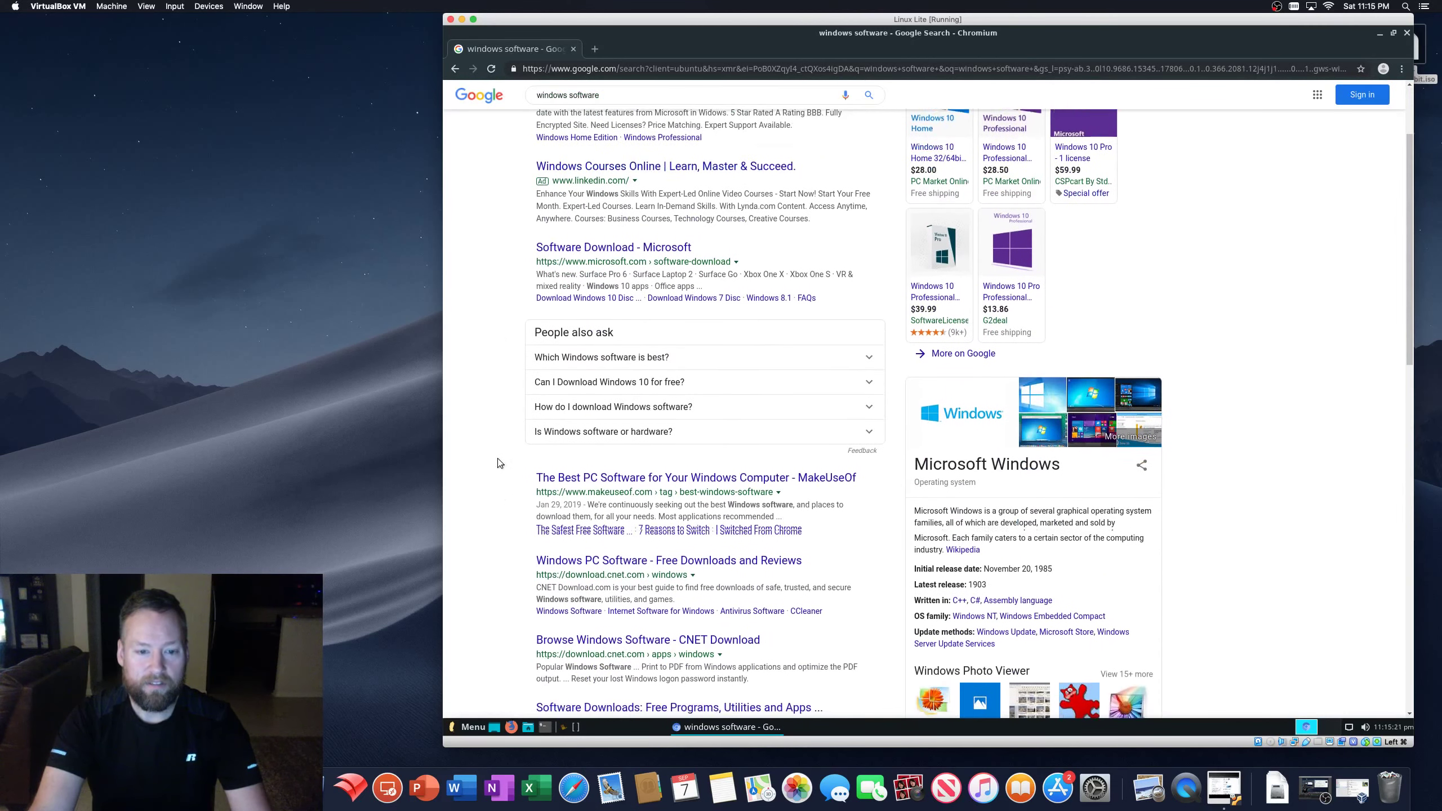
pyautogui.scroll(-5, 498, 463)
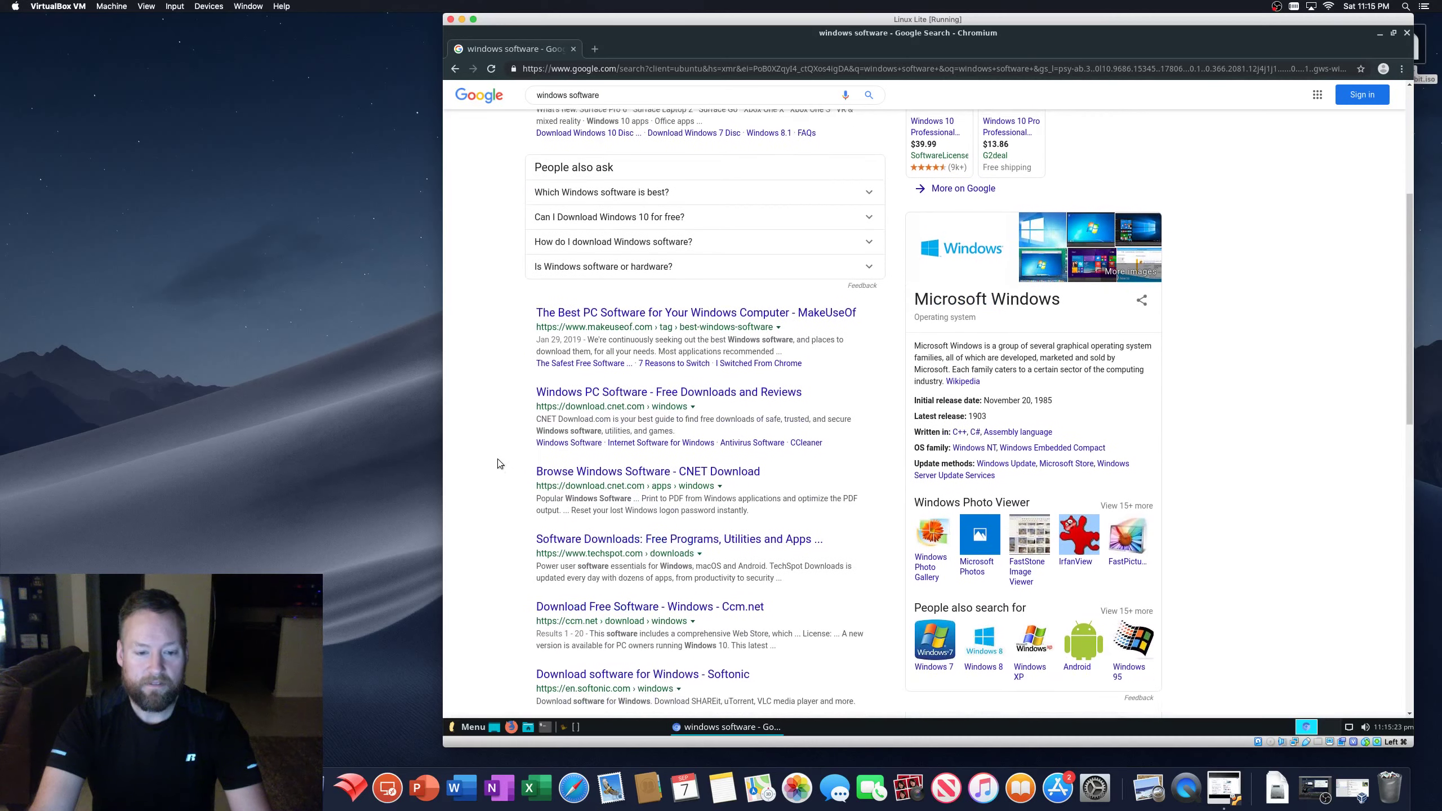
pyautogui.scroll(-4, 498, 463)
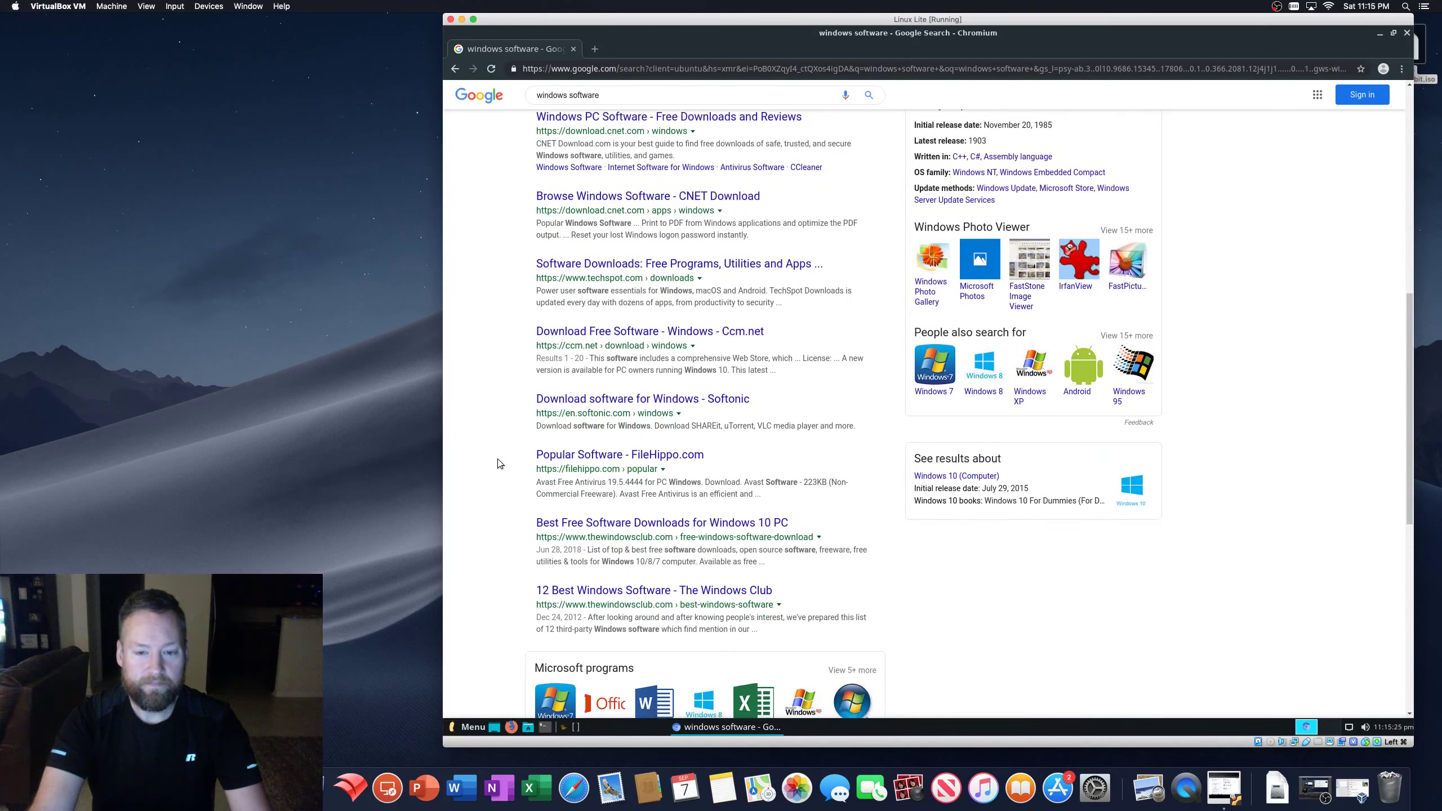
pyautogui.scroll(-6, 498, 463)
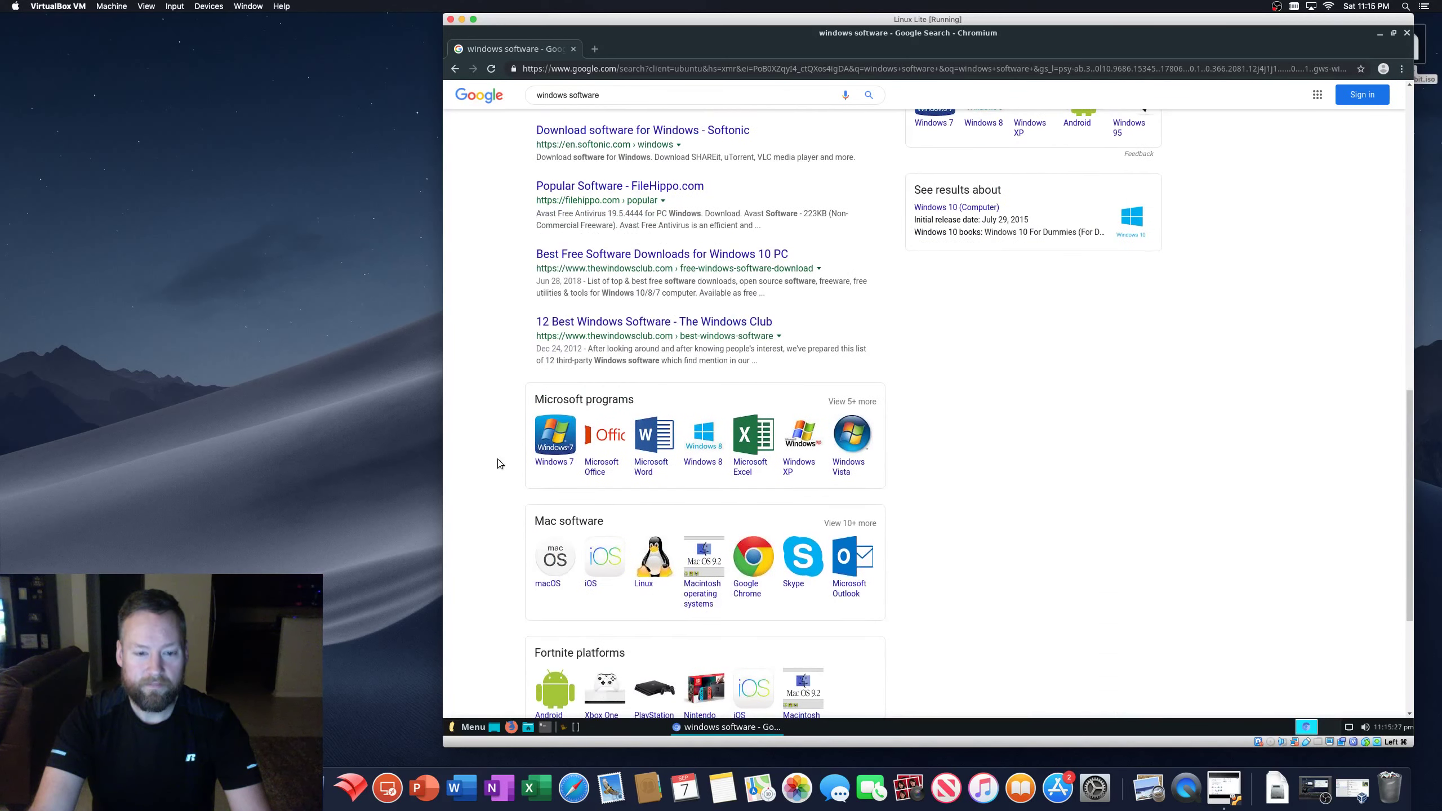
pyautogui.scroll(-5, 498, 463)
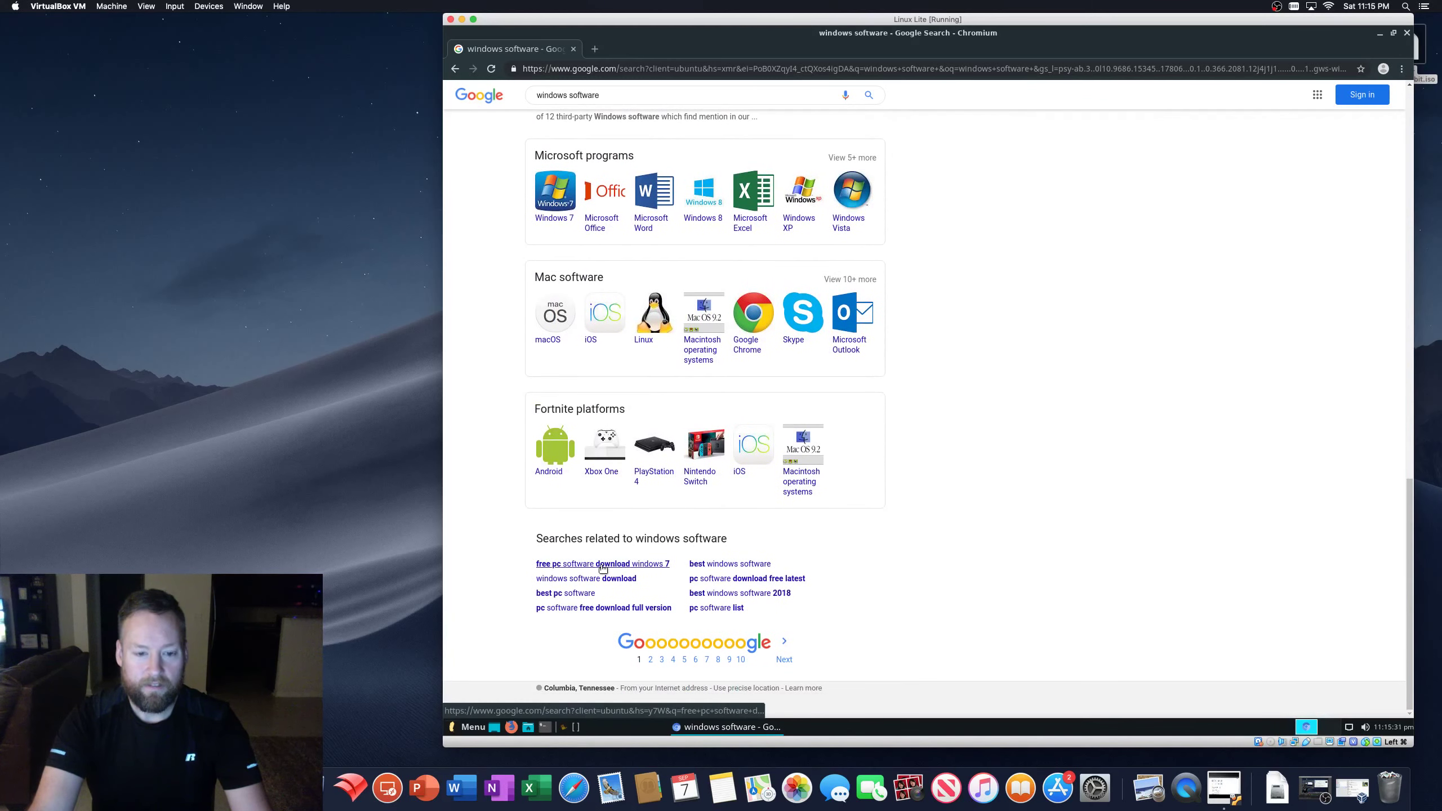
pyautogui.scroll(1, 531, 536)
pyautogui.scroll(5, 532, 536)
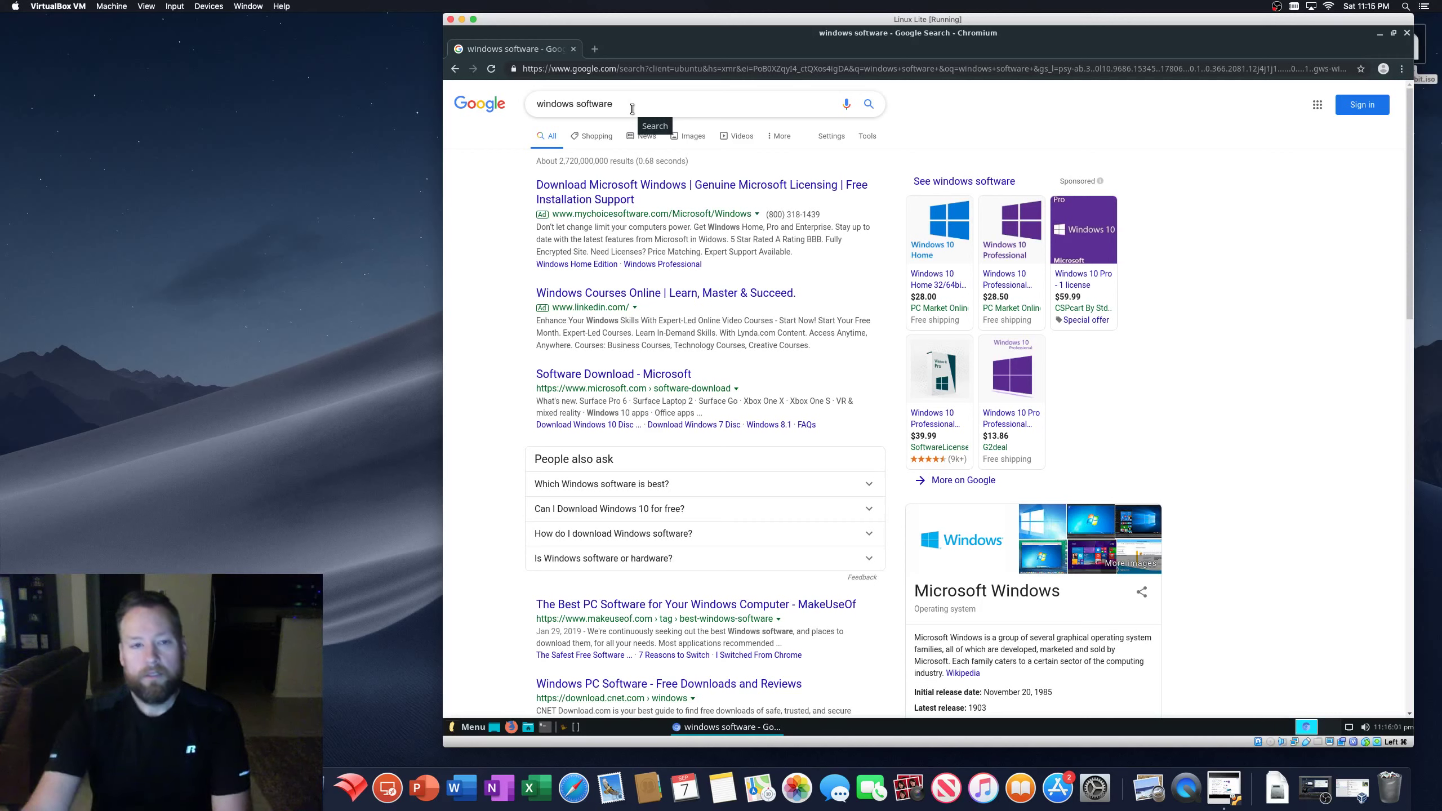
pyautogui.click(622, 107)
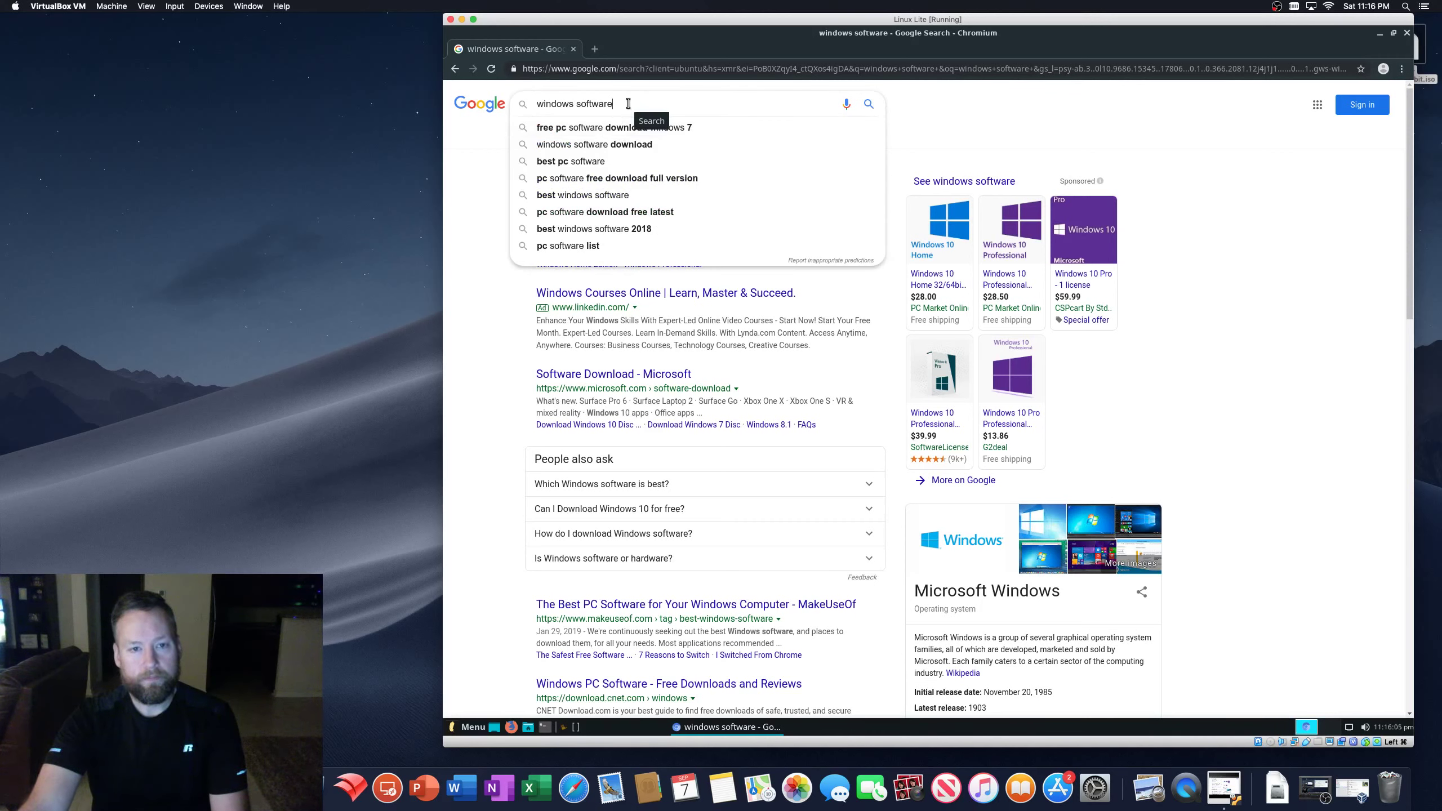
pyautogui.click(498, 396)
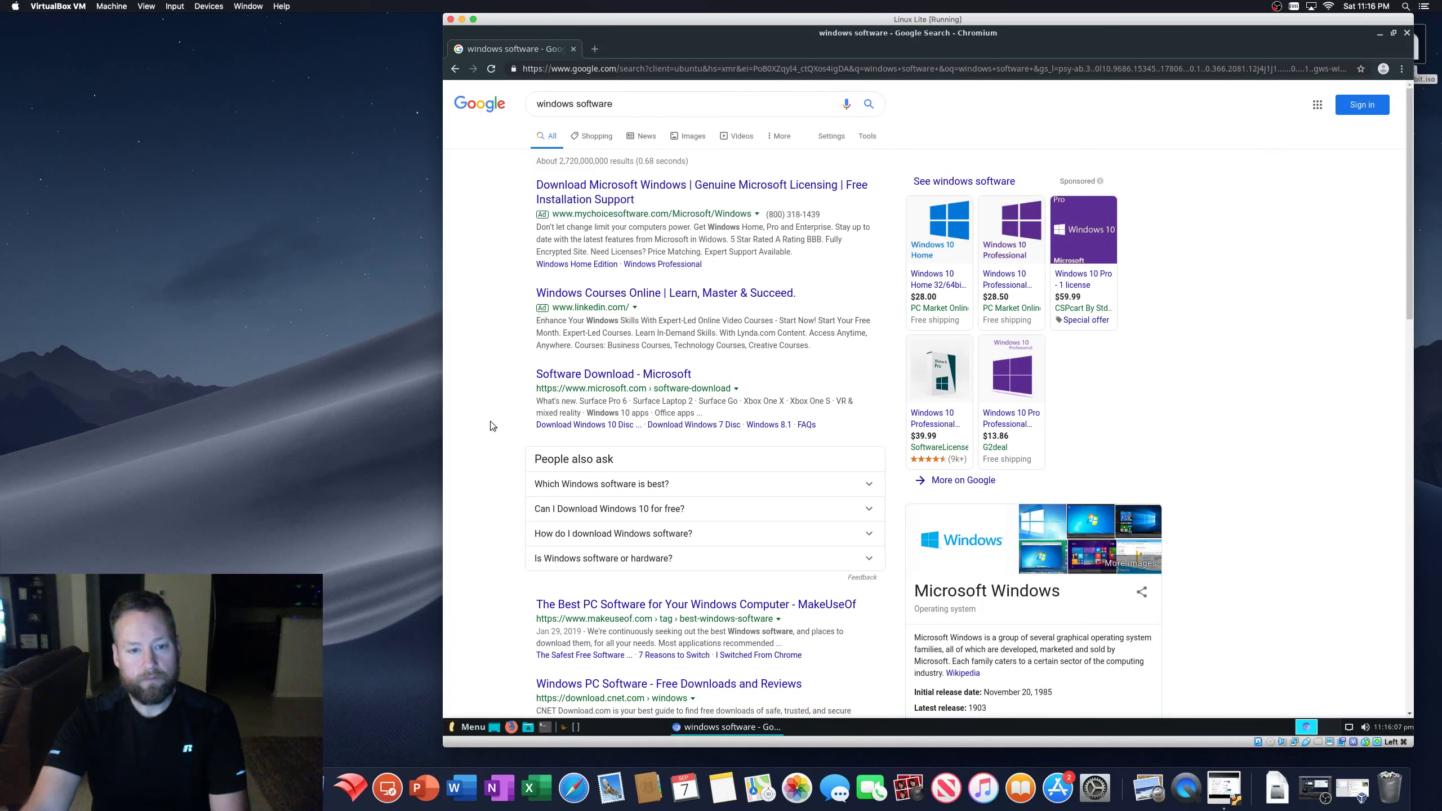
pyautogui.scroll(-2, 492, 430)
pyautogui.scroll(2, 492, 431)
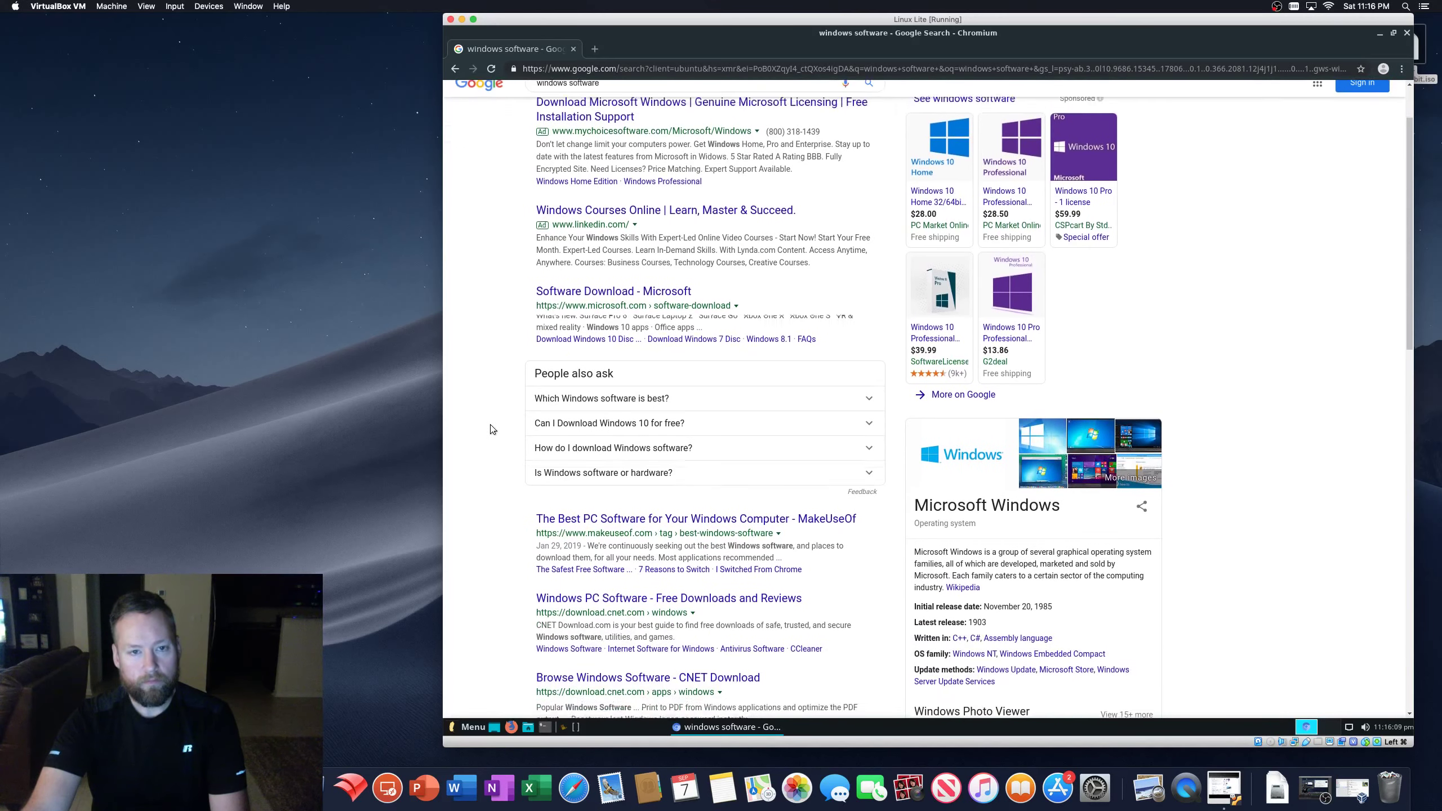
# - Search Google for 'msoffice free trial' and open the Office 365 free trial result
pyautogui.tripleClick(558, 106)
pyautogui.write('msoffice free trial')
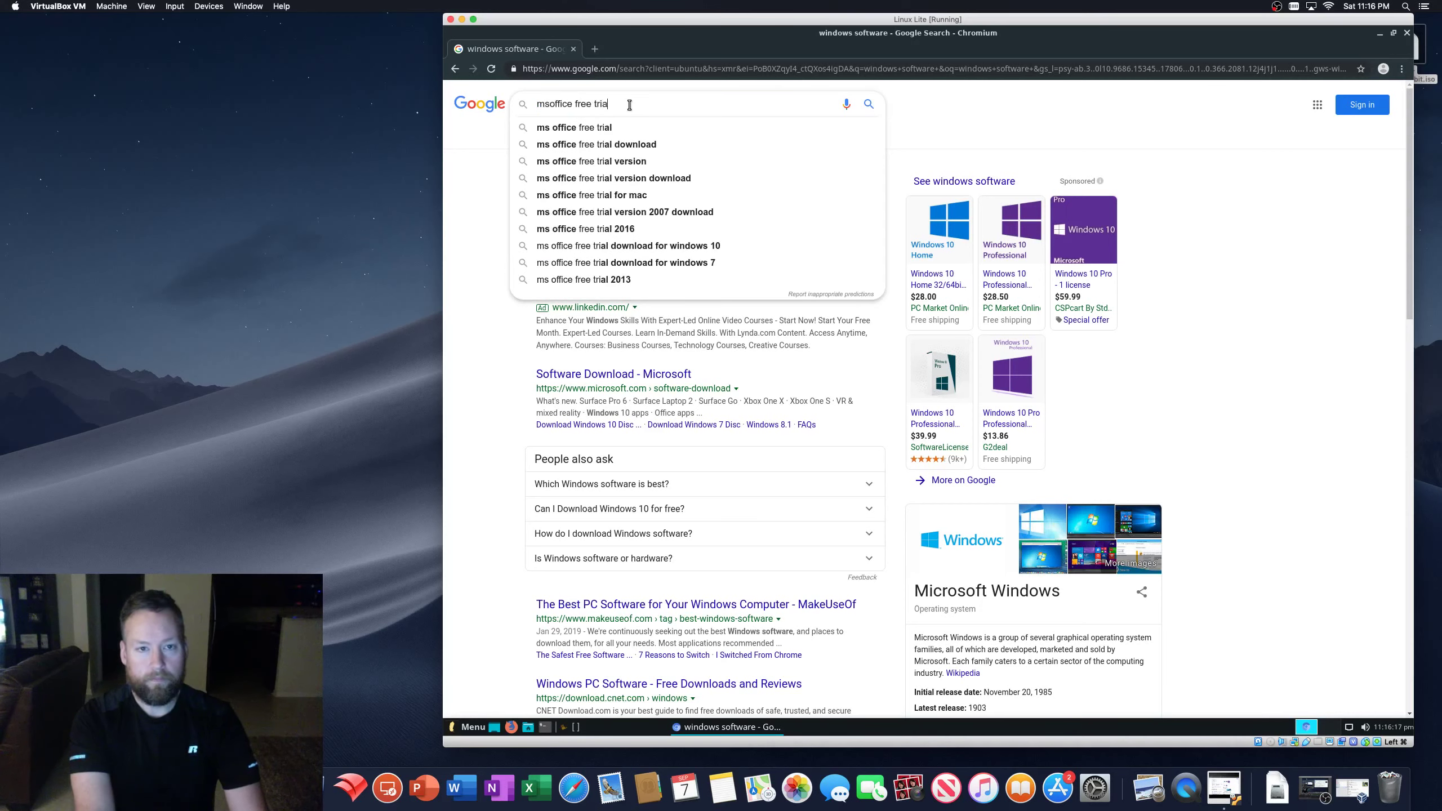
pyautogui.press('Return')
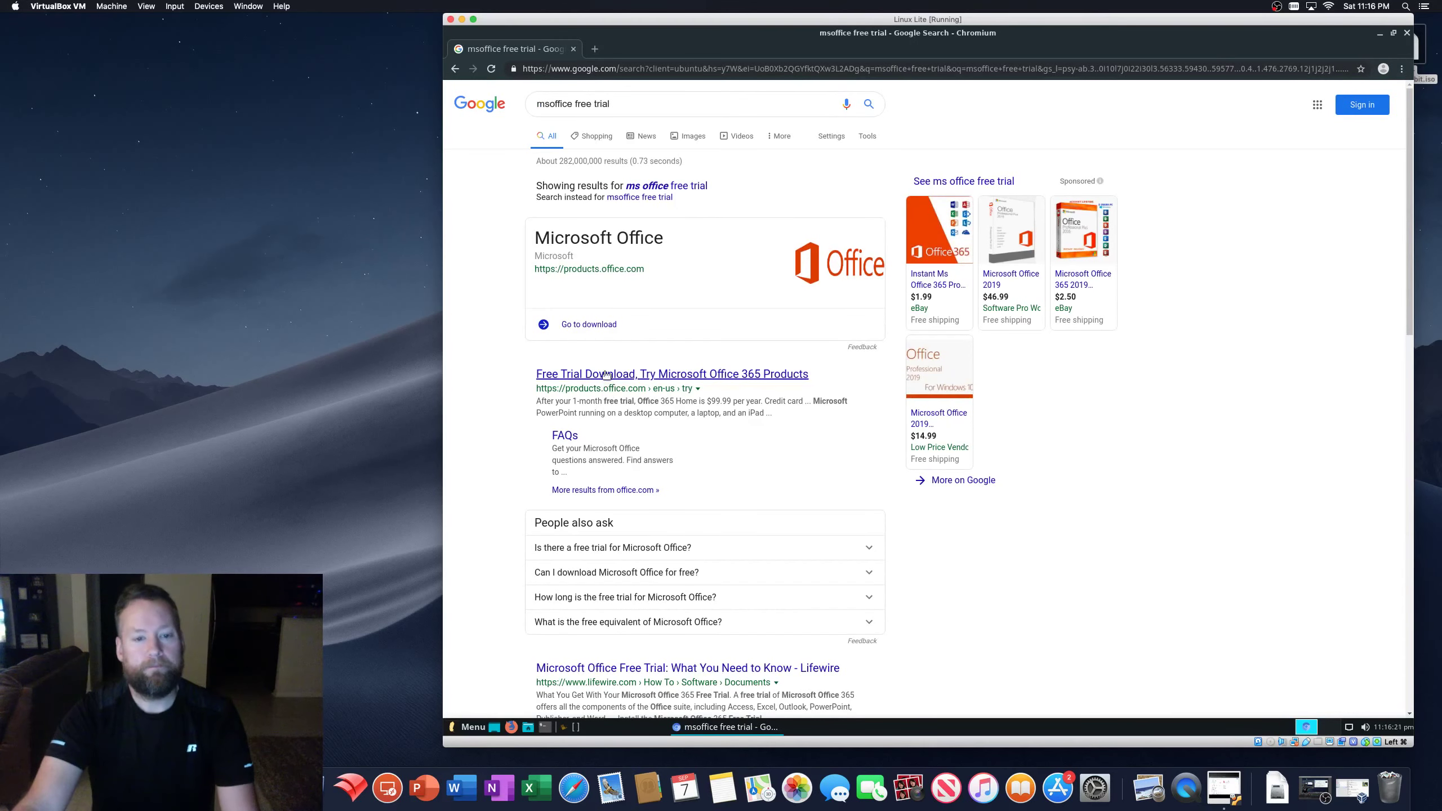
pyautogui.click(606, 375)
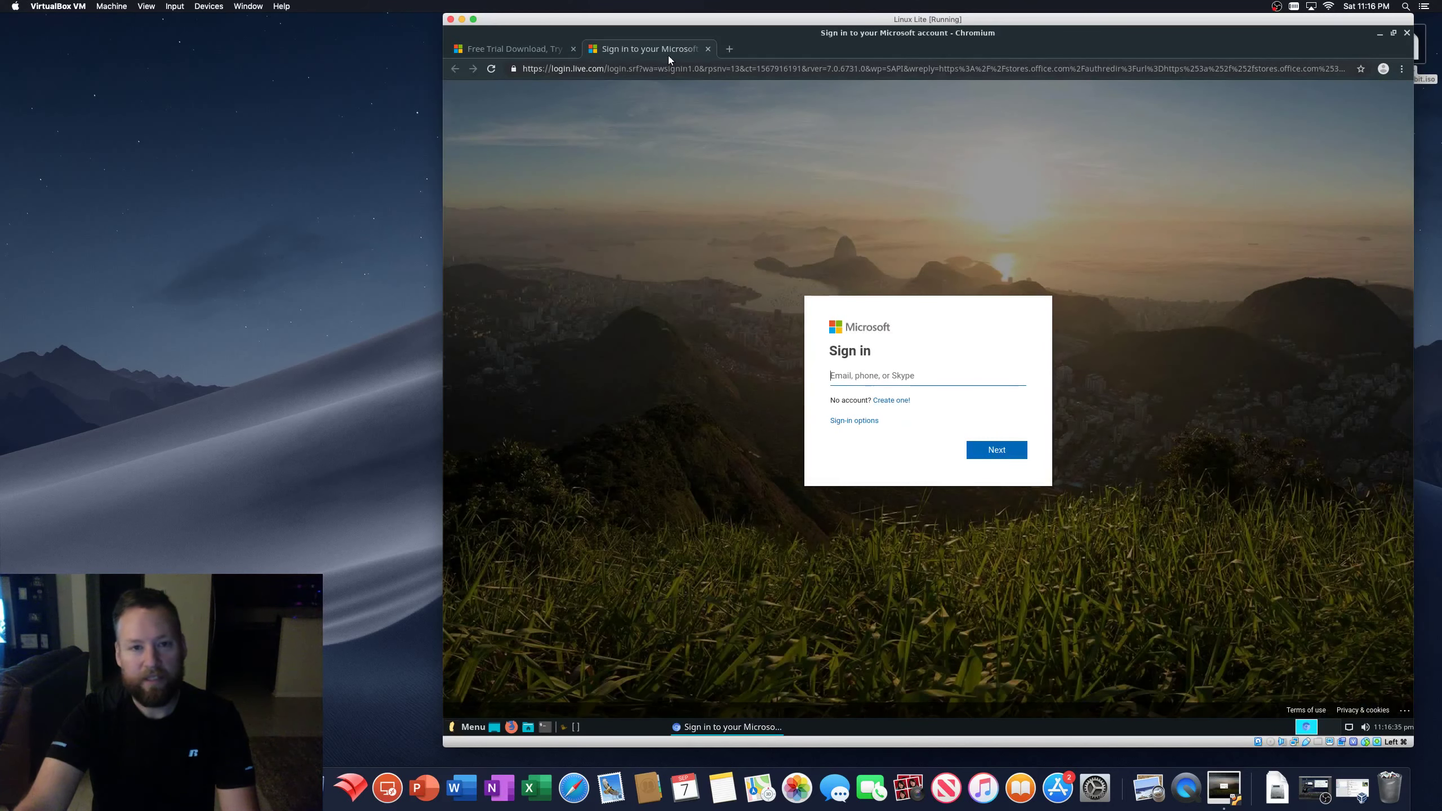
# - Close the Microsoft sign-in tab, go back to the results, then close Chromium
pyautogui.click(707, 49)
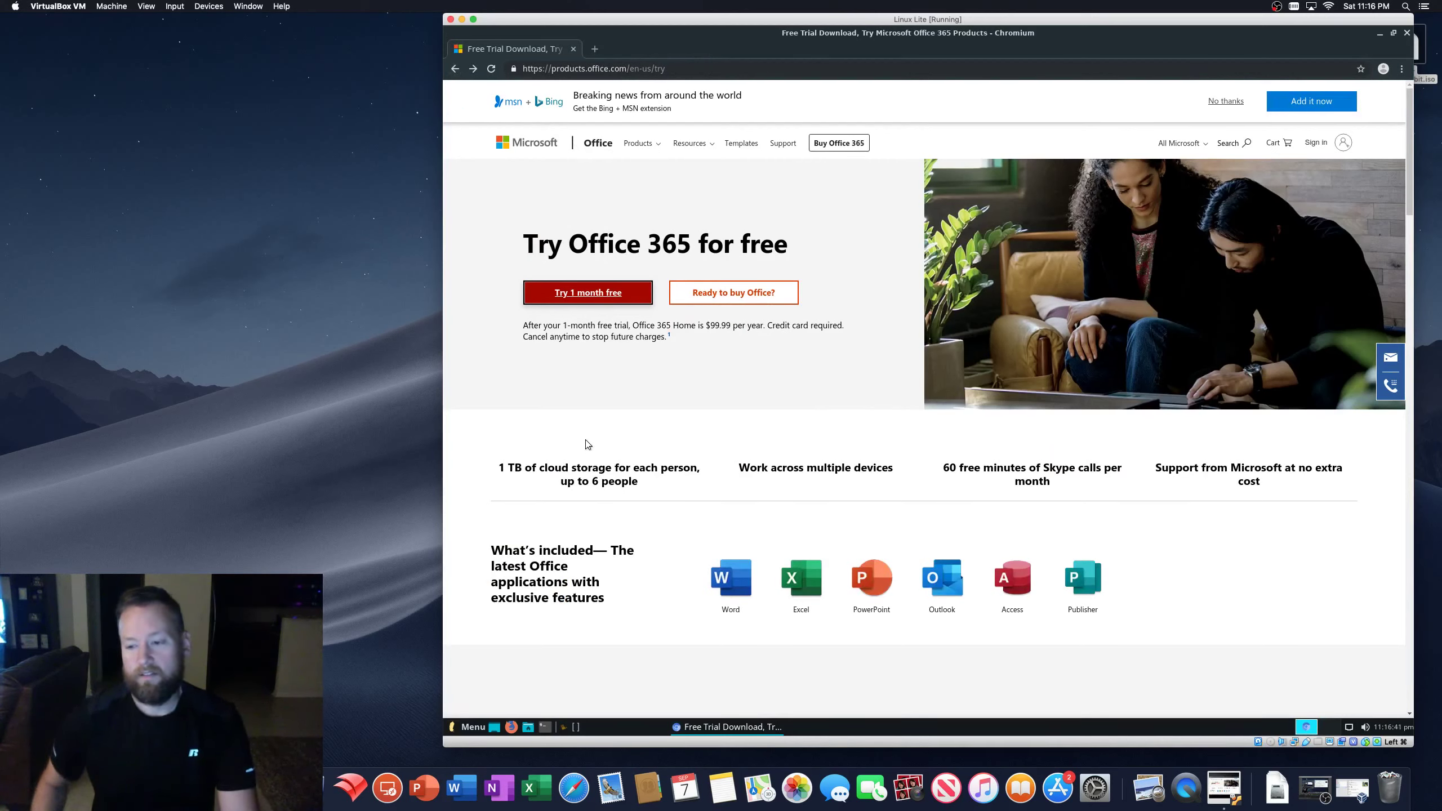
pyautogui.click(455, 68)
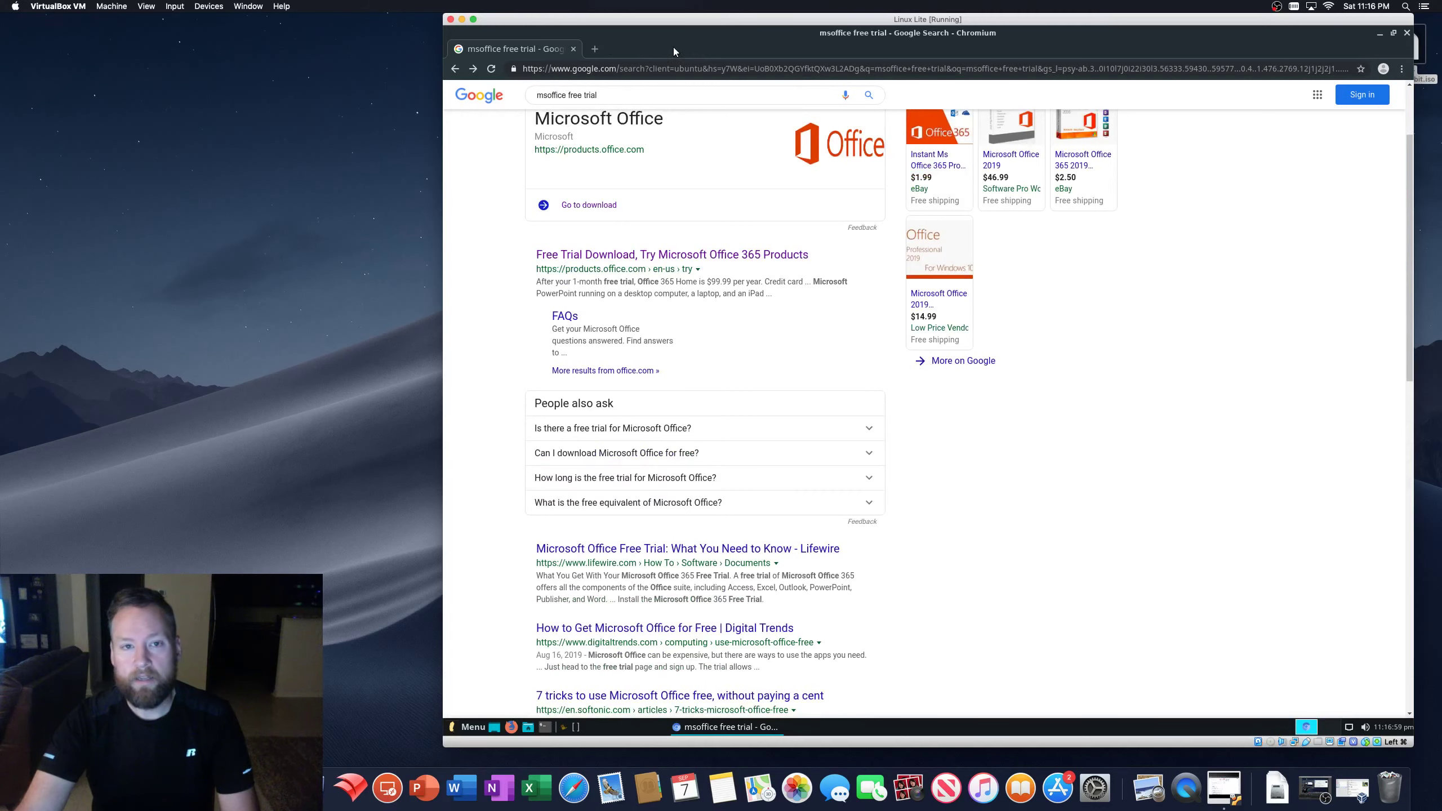
pyautogui.click(573, 49)
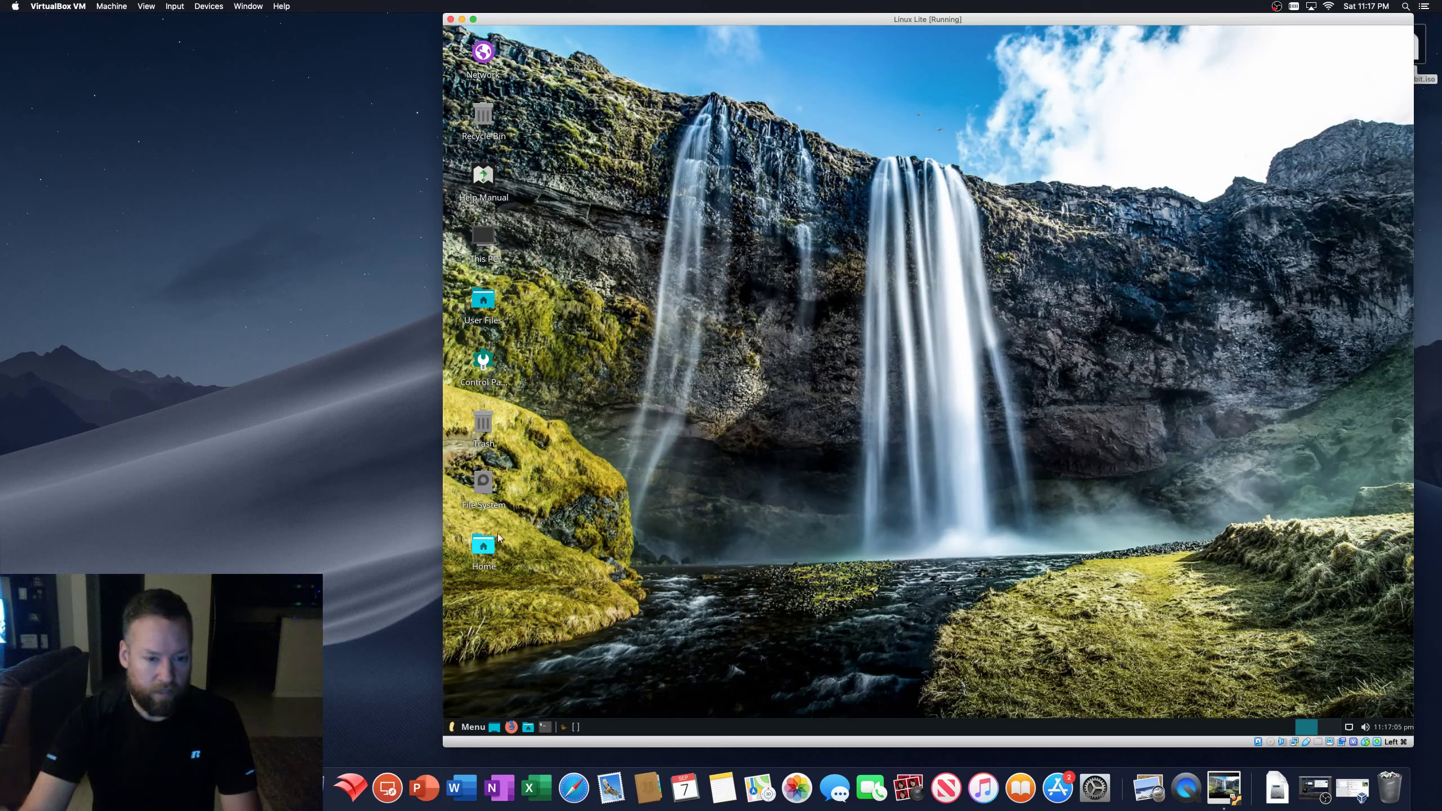
# - Browse the root File System folders in an enlarged file manager, close it, and launch Firefox
pyautogui.doubleClick(484, 484)
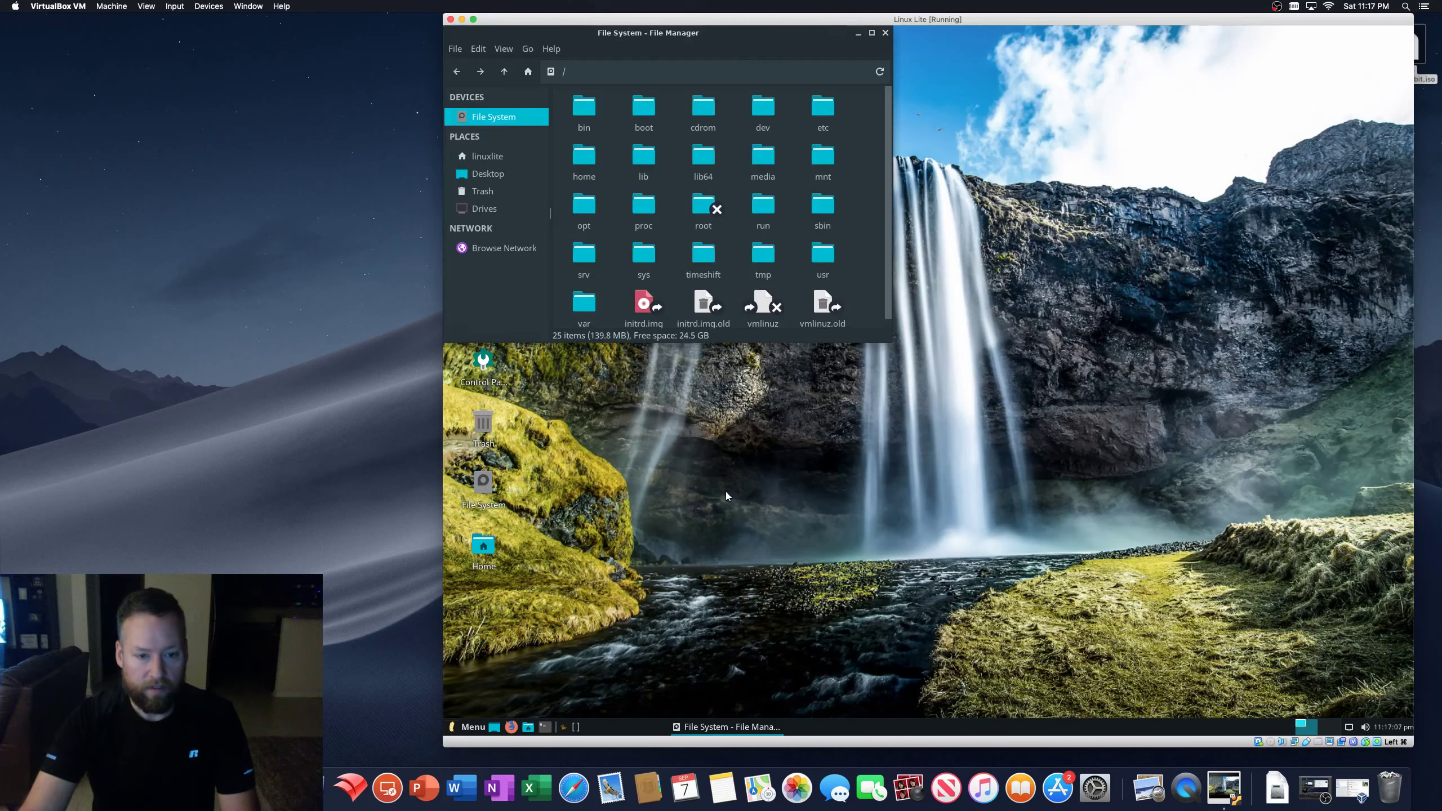
pyautogui.moveTo(891, 342); pyautogui.dragTo(1155, 607)
pyautogui.moveTo(742, 36)
pyautogui.mouseDown()
pyautogui.moveTo(852, 78)
pyautogui.moveTo(764, 49)
pyautogui.mouseUp()
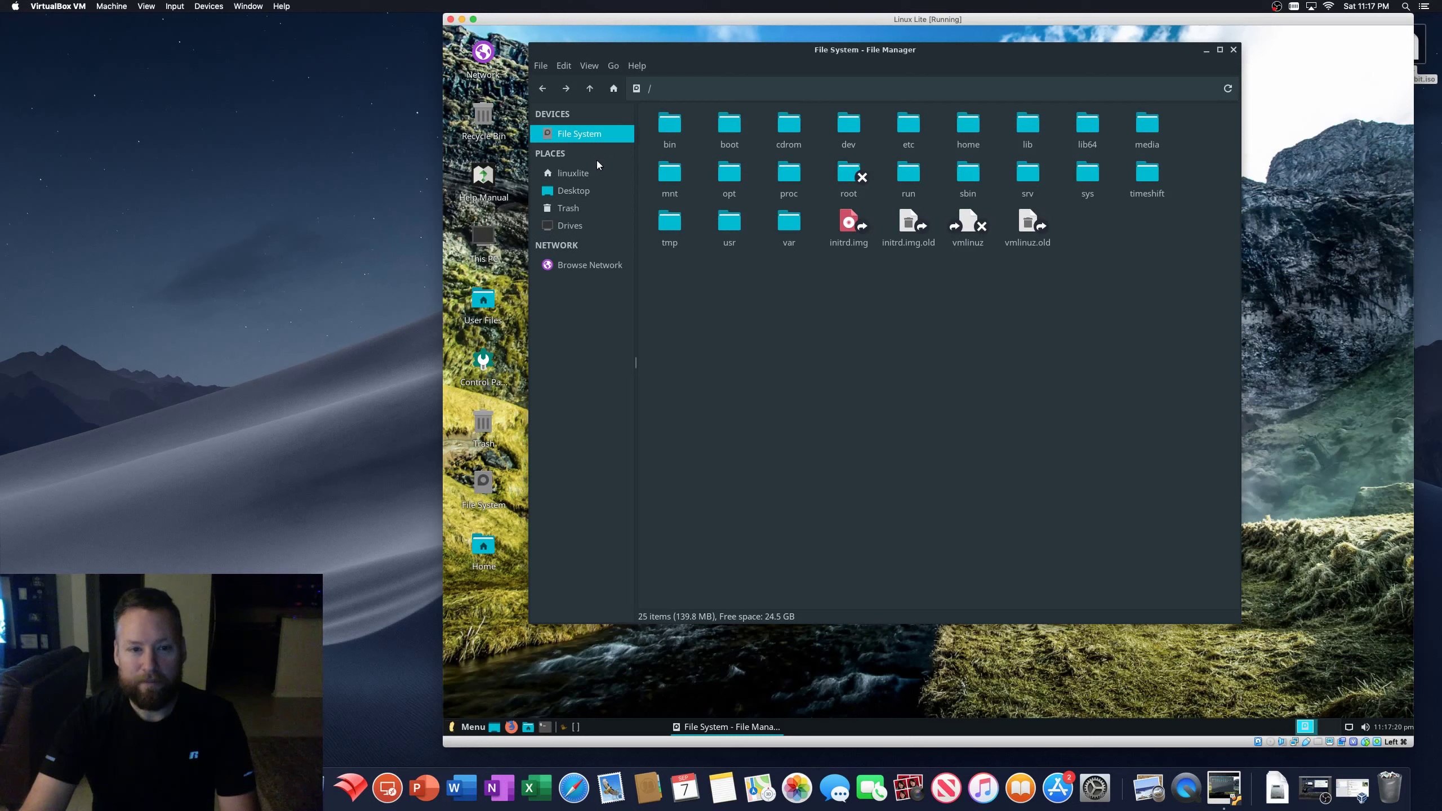
pyautogui.click(1233, 50)
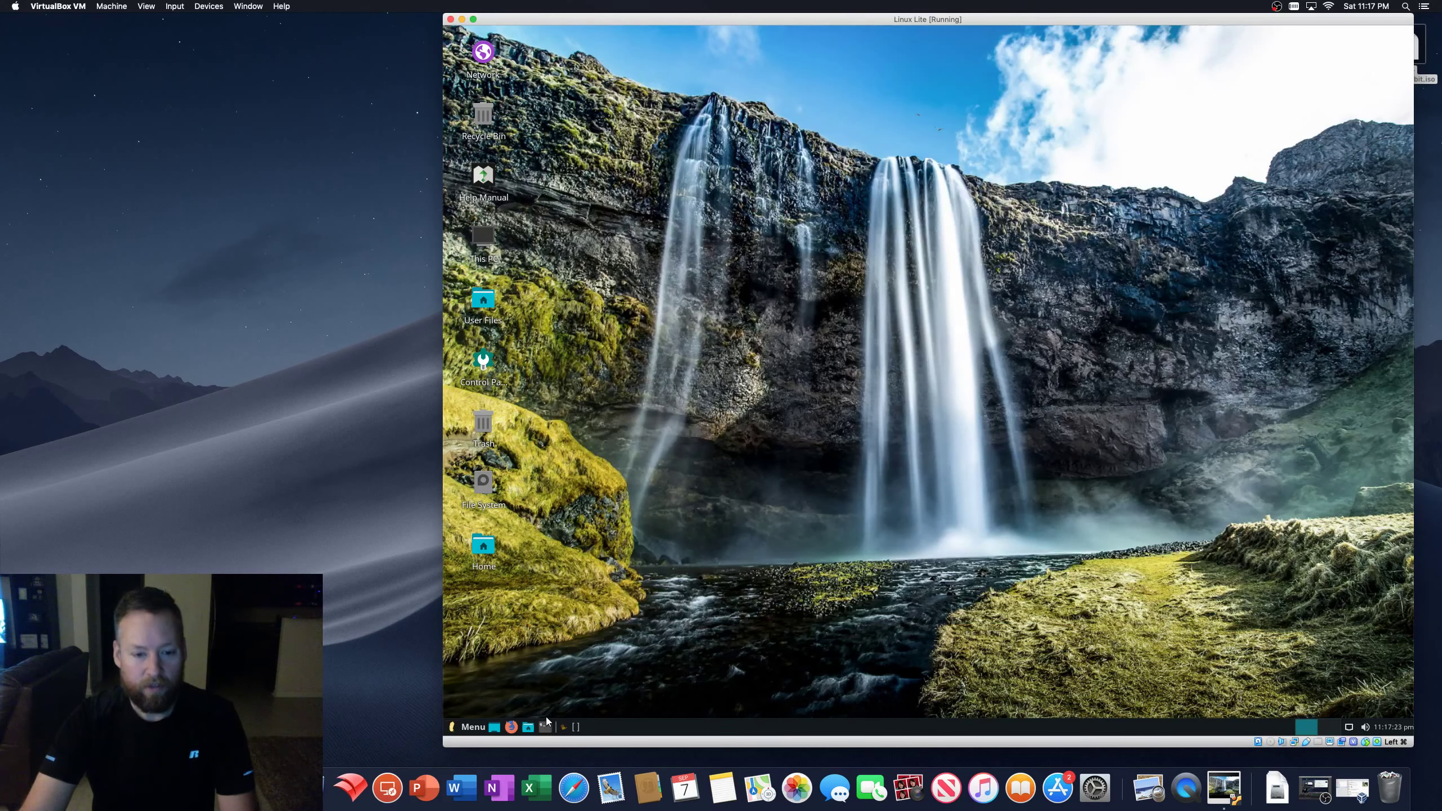
pyautogui.click(509, 728)
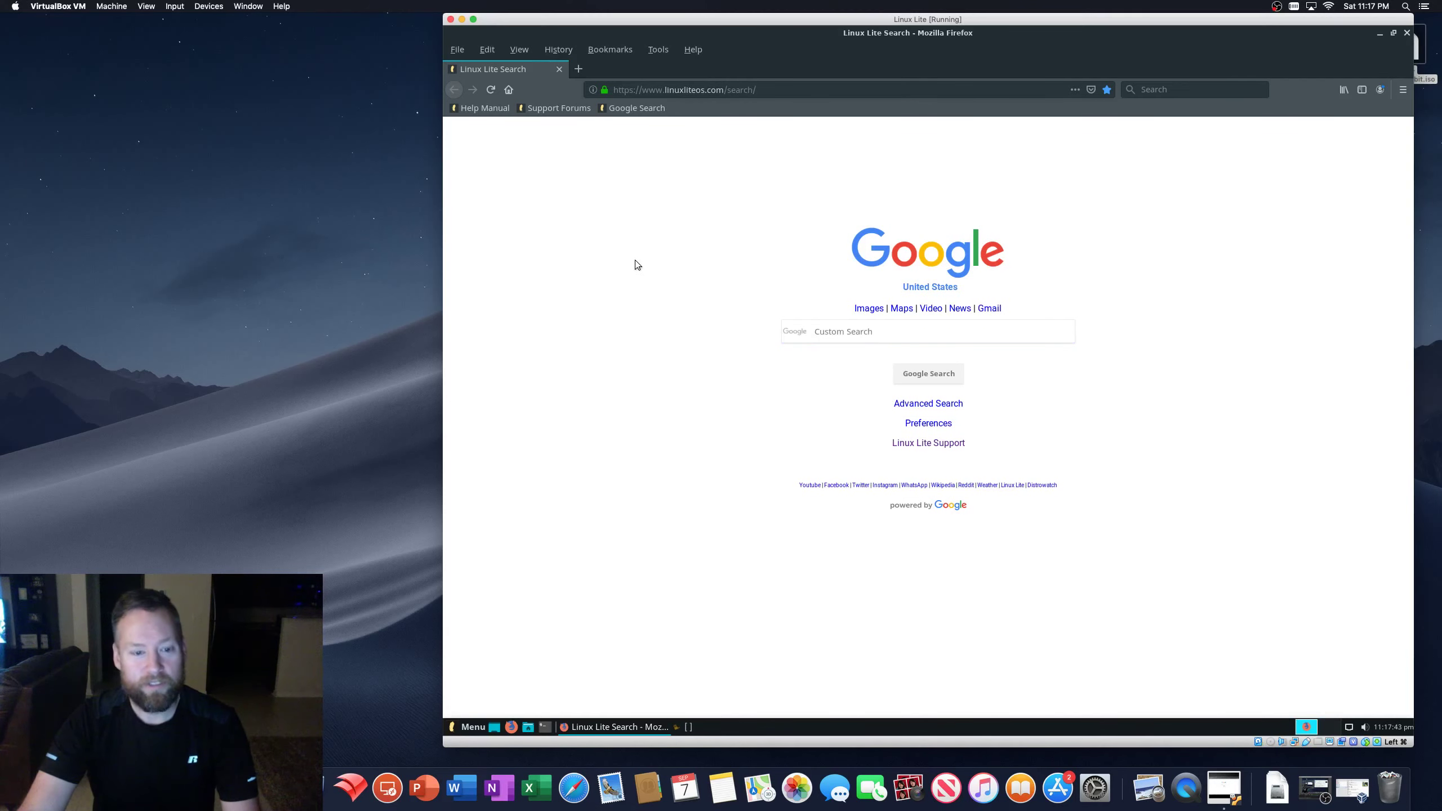
# - Switch between the desktop and the Firefox window using the taskbar and application menu
pyautogui.click(494, 727)
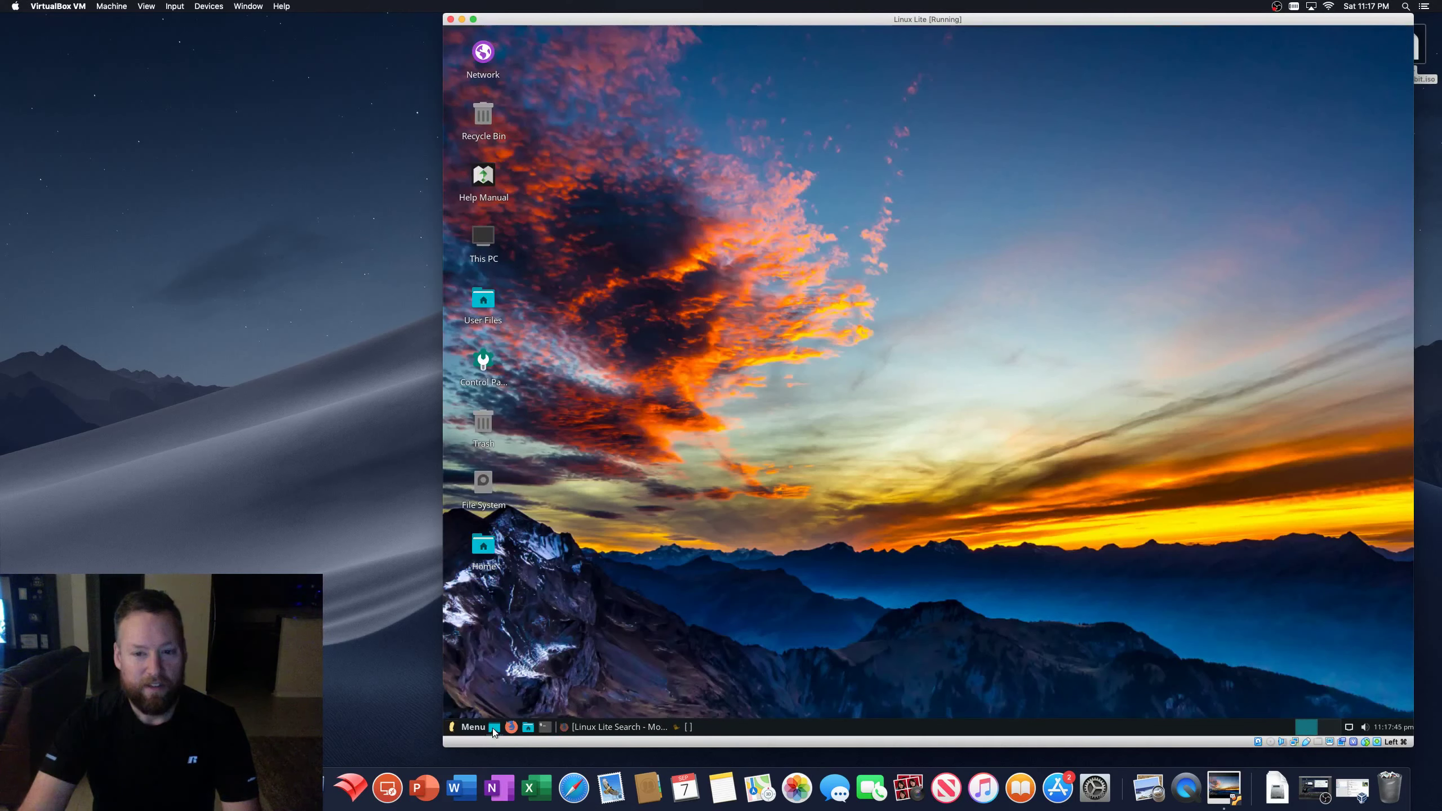
pyautogui.click(493, 729)
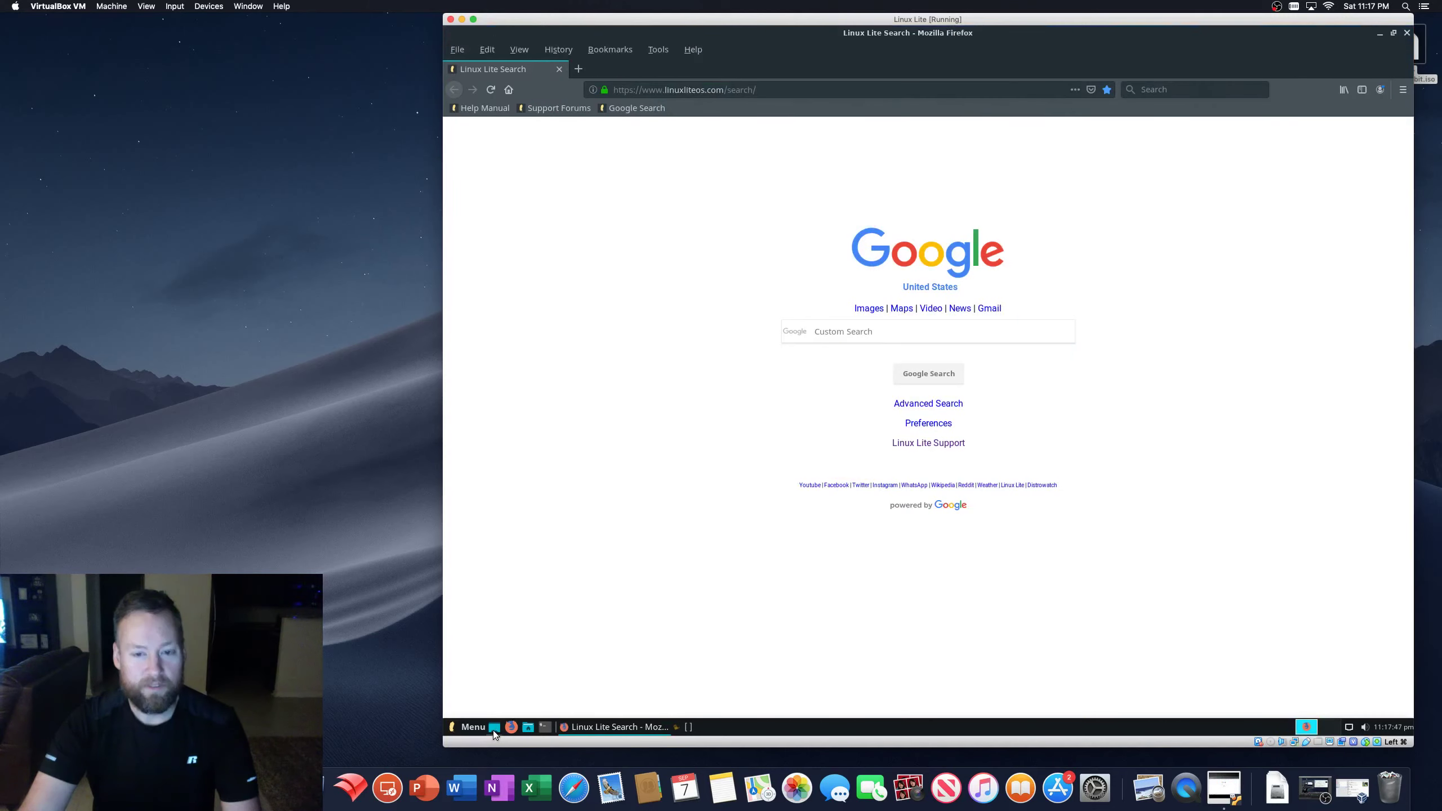
pyautogui.click(494, 730)
pyautogui.click(493, 731)
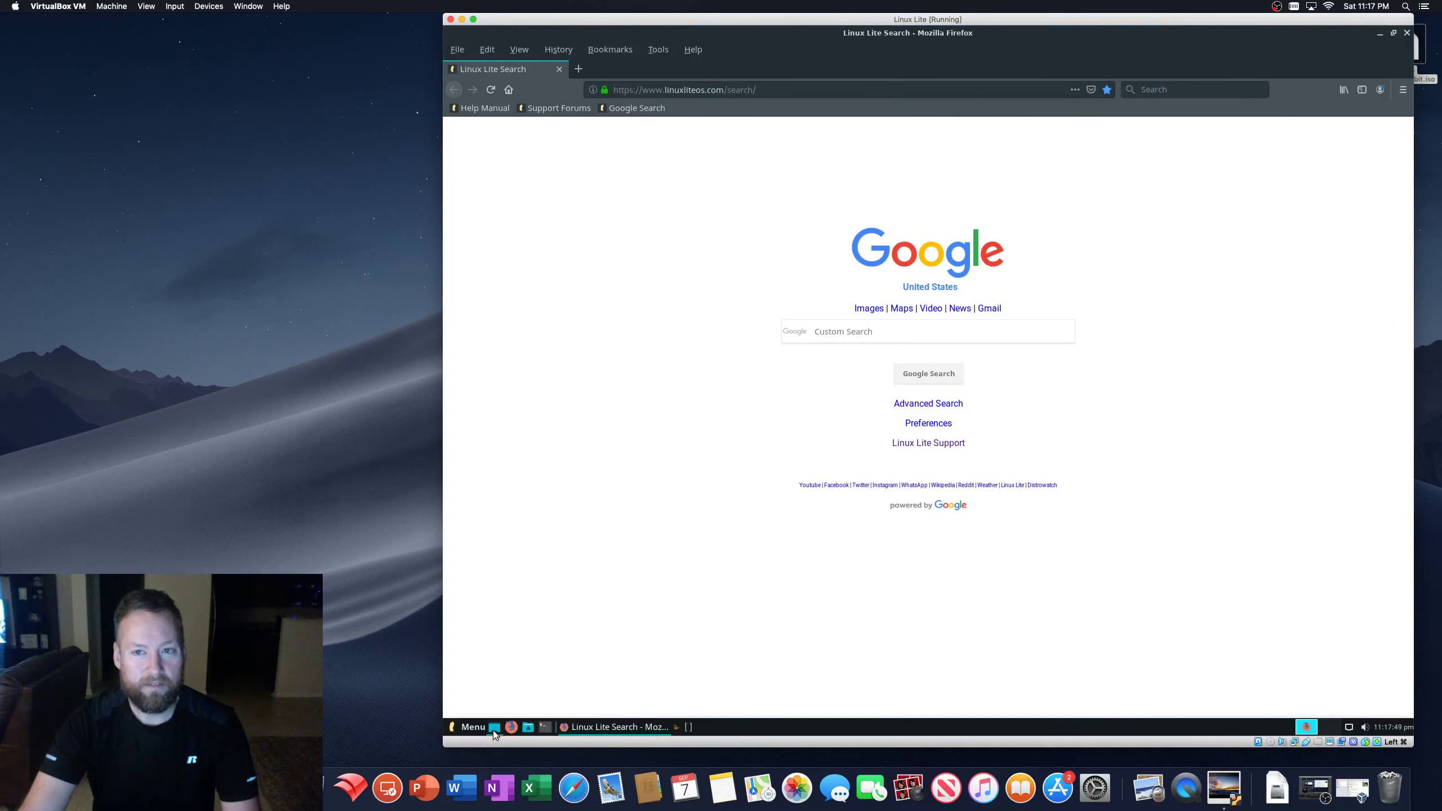
pyautogui.click(494, 731)
pyautogui.click(492, 731)
pyautogui.click(454, 728)
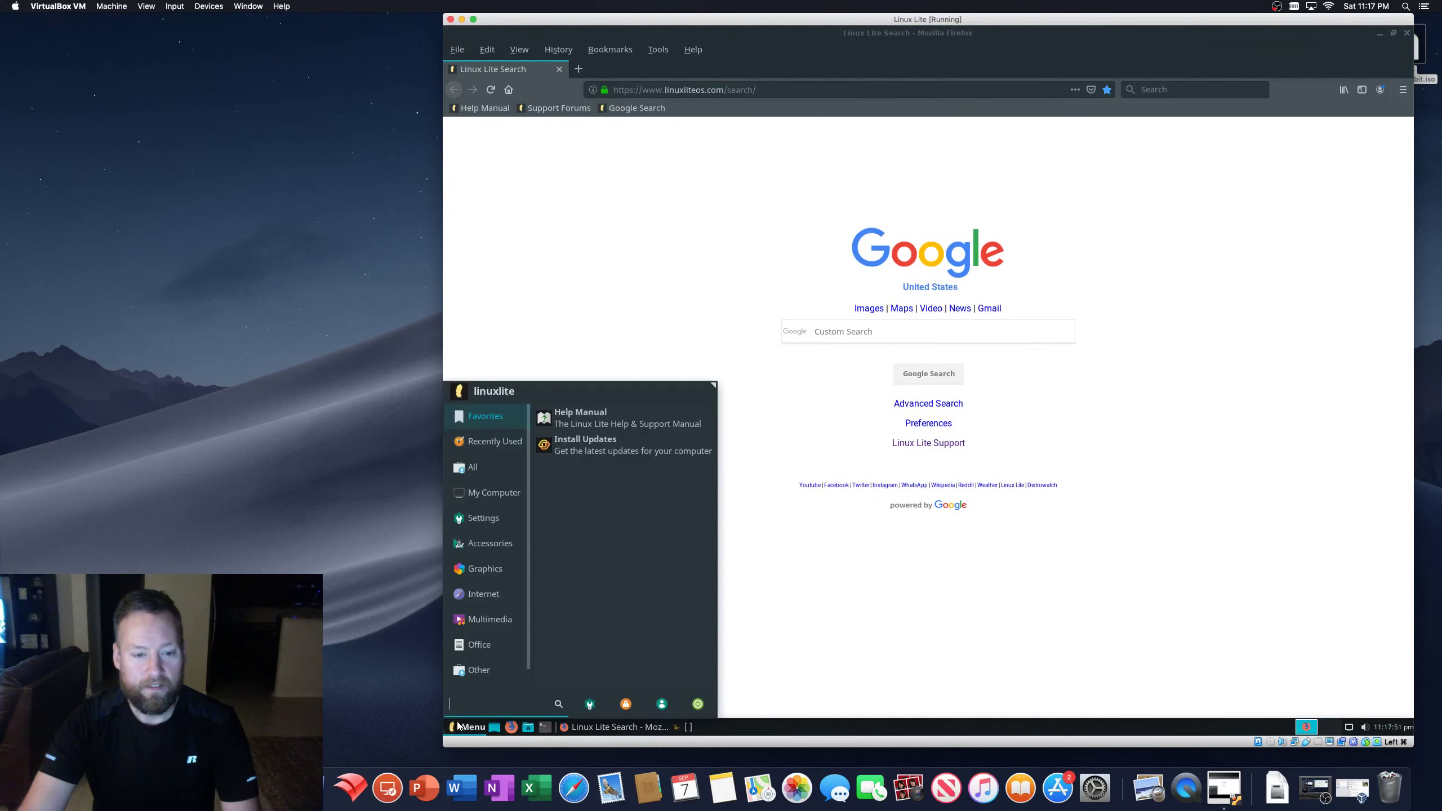
pyautogui.click(465, 673)
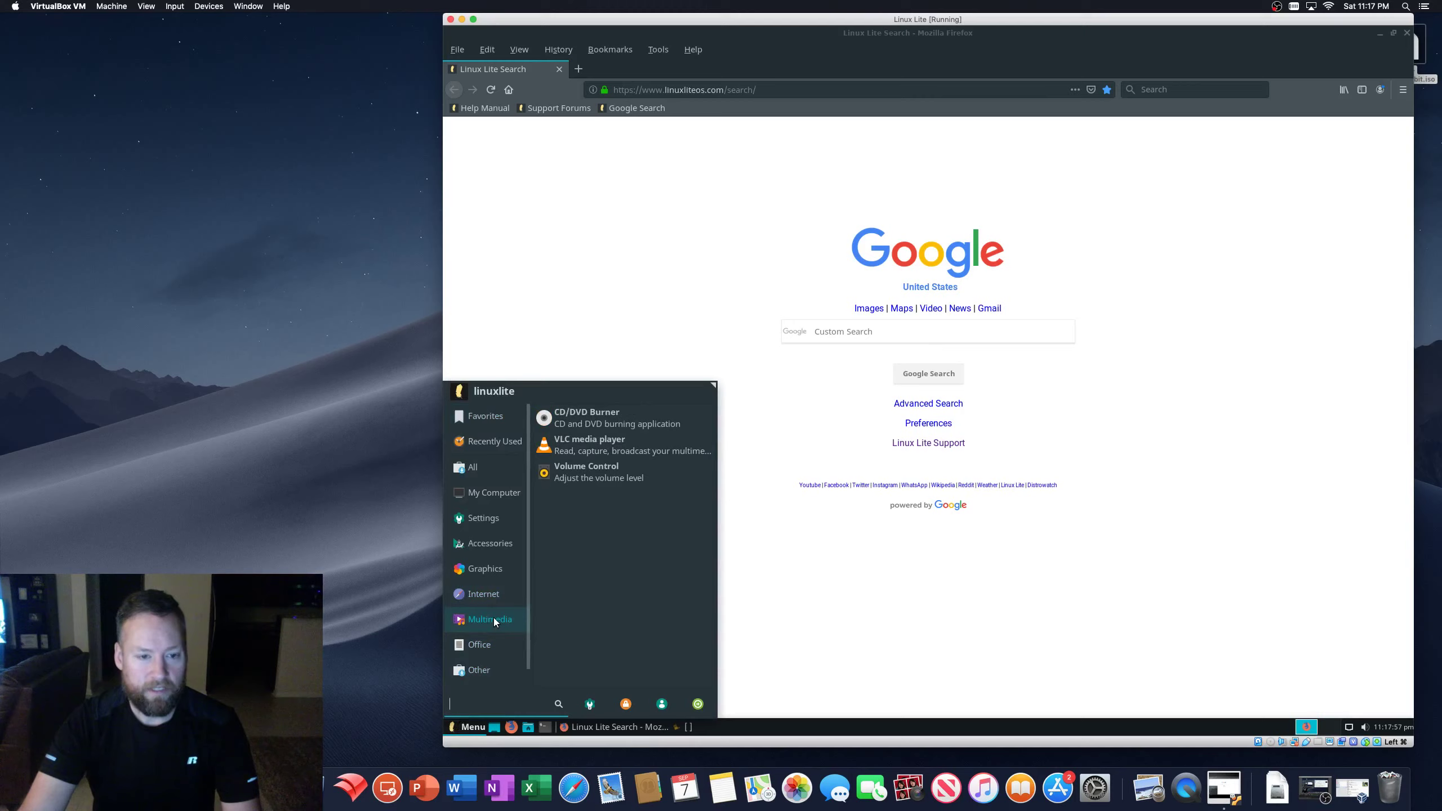
# - Load youtube.com in Firefox and play the Brian Shaw stone-lift video
pyautogui.click(742, 89)
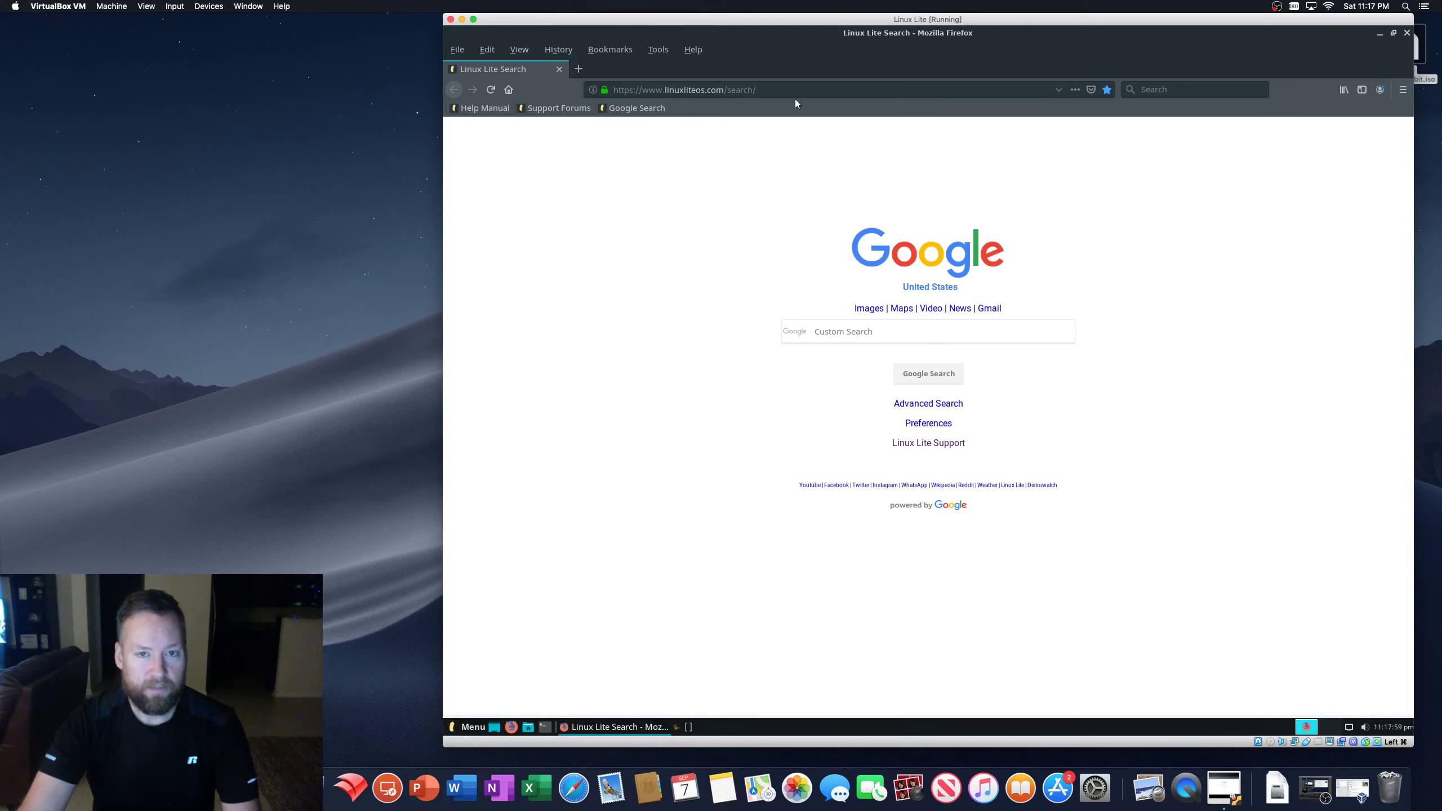
pyautogui.click(787, 89)
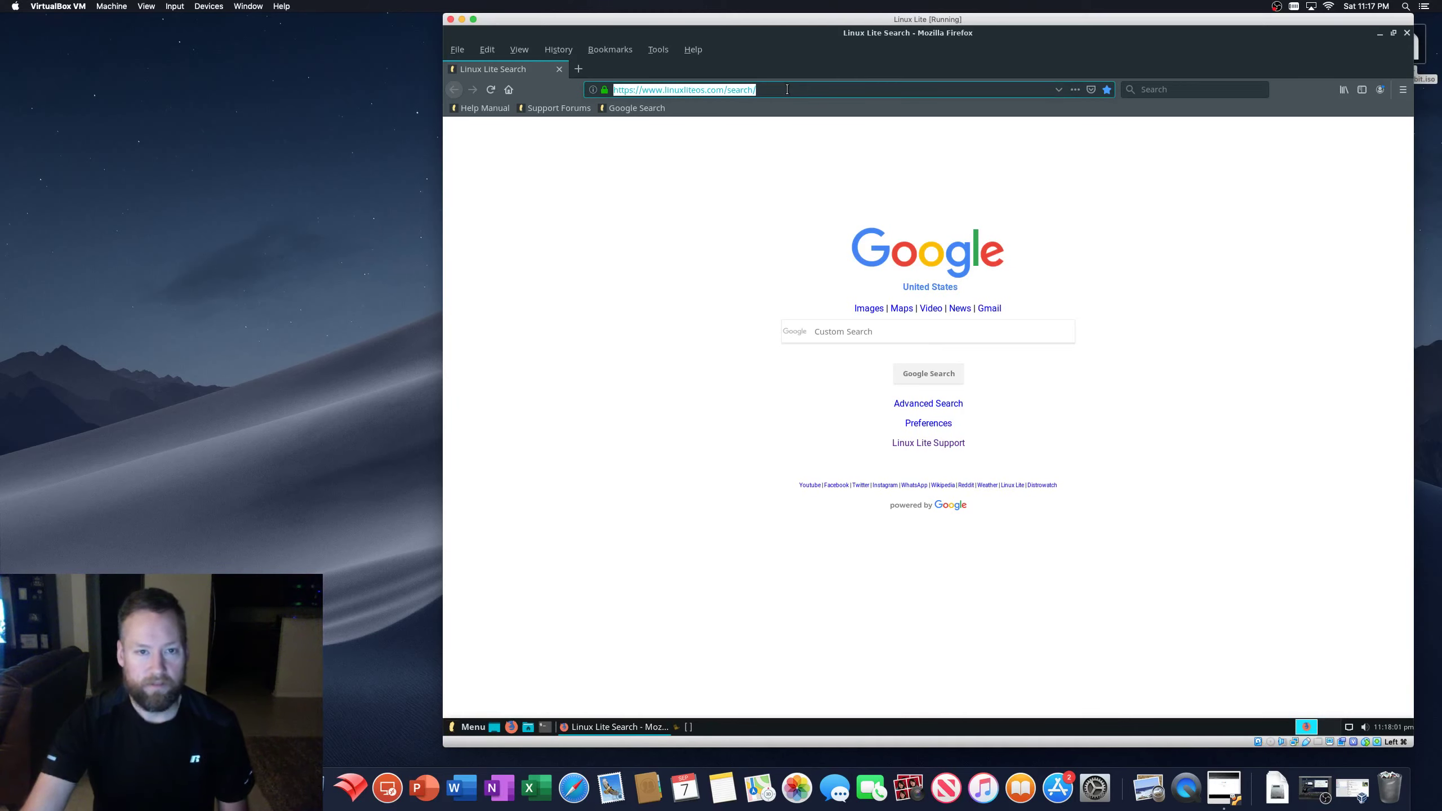
pyautogui.write('youtube.com')
pyautogui.press('Return')
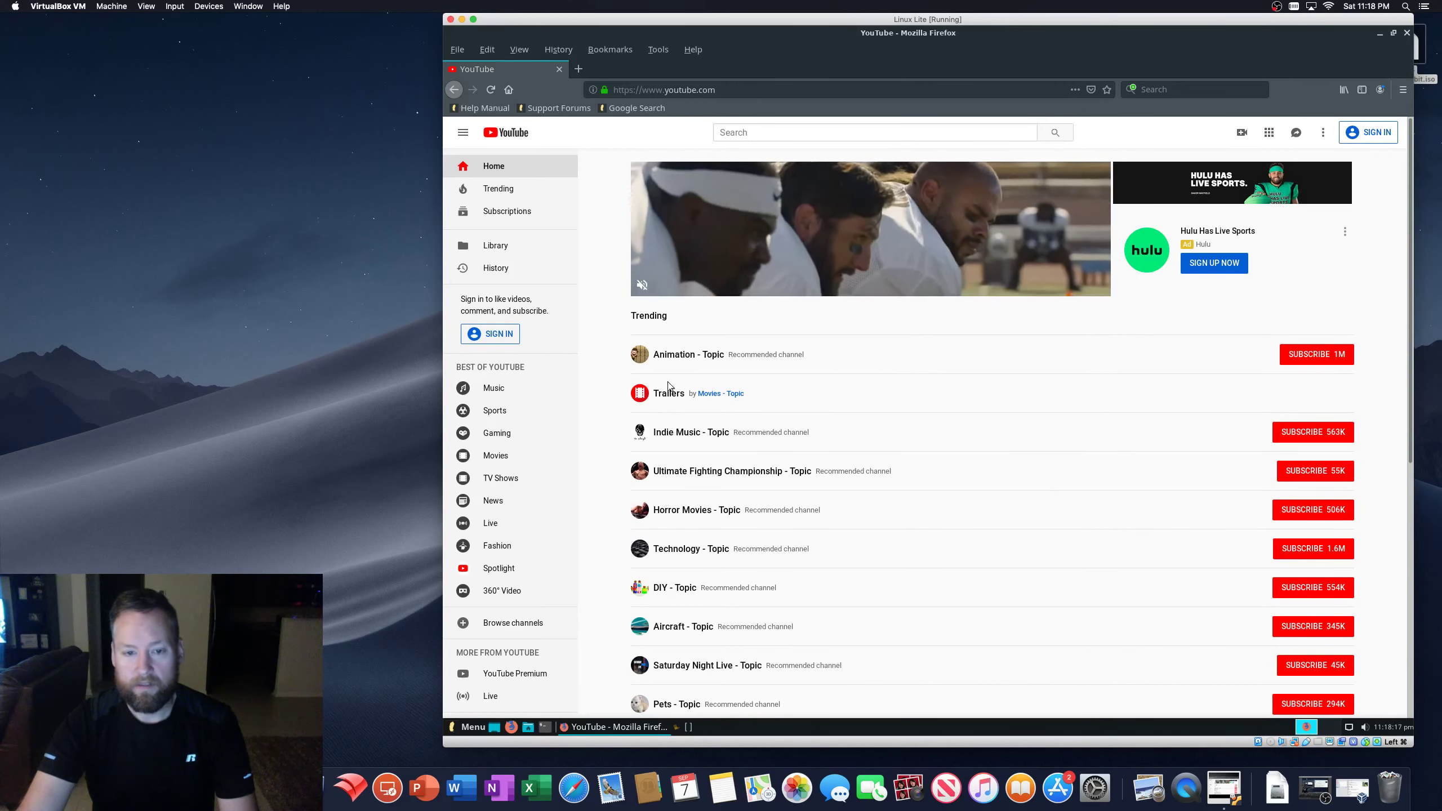
pyautogui.click(681, 416)
# - Mute the virtual machine's speaker output from the tray volume control, then close Firefox
pyautogui.click(1364, 727)
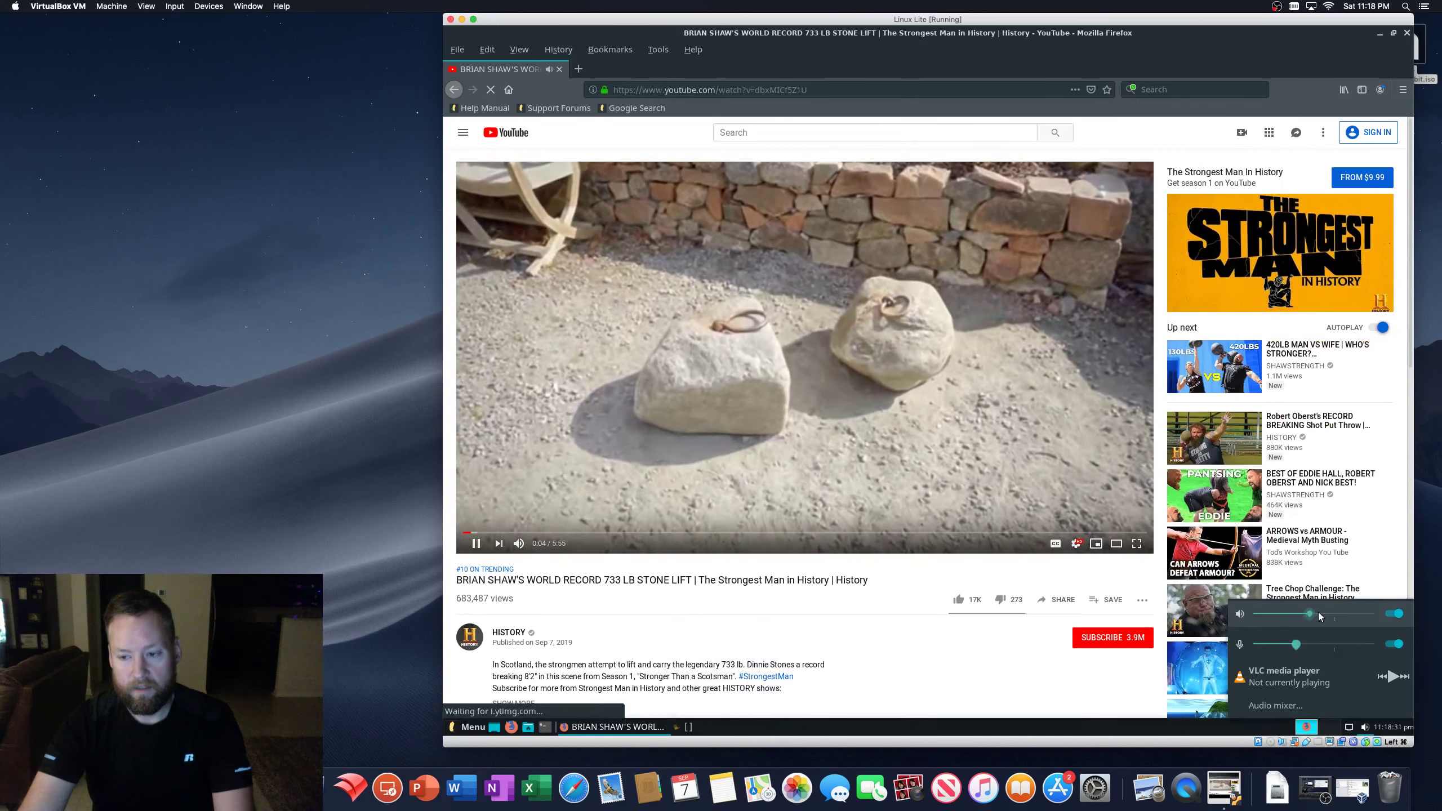
pyautogui.moveTo(1319, 616); pyautogui.dragTo(1320, 615)
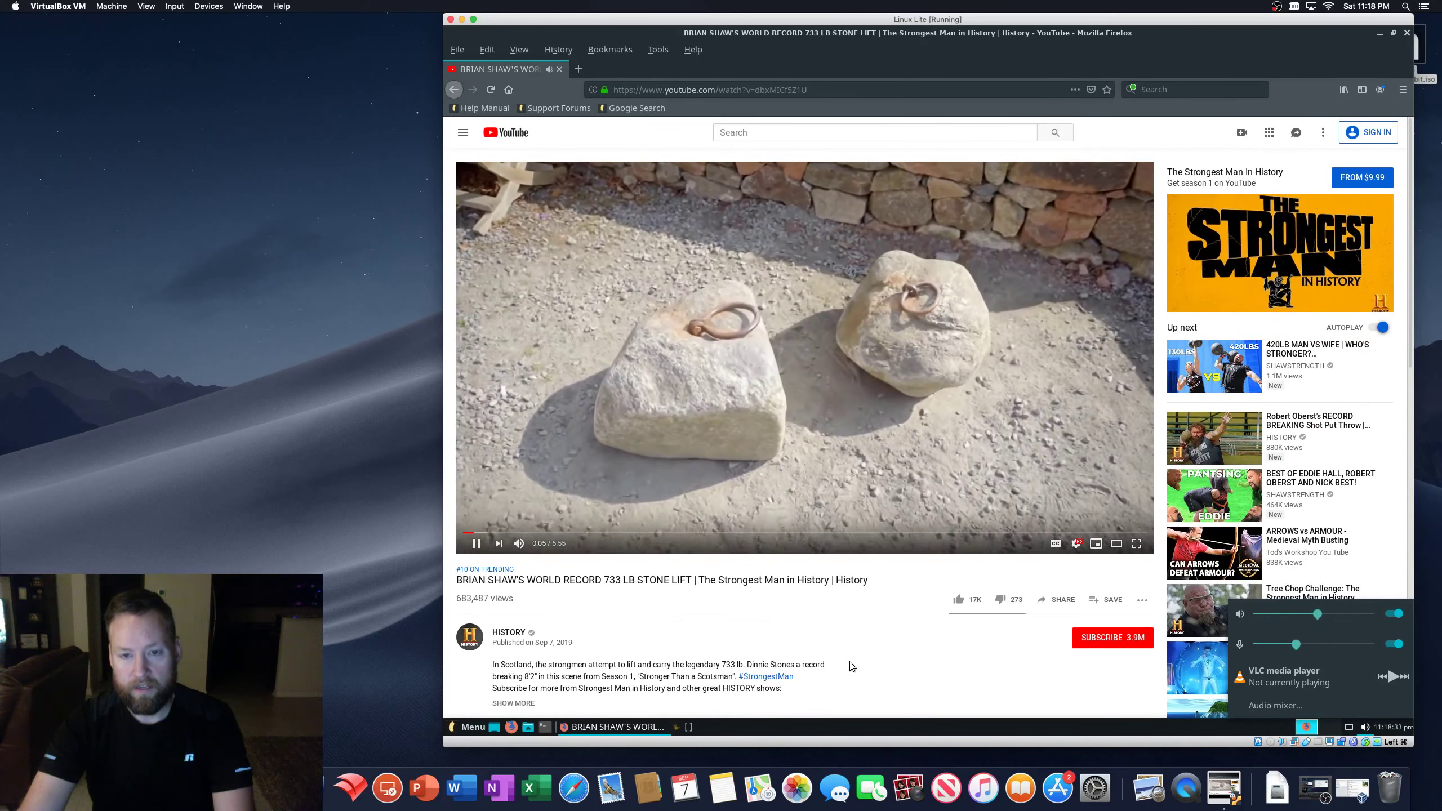
pyautogui.click(656, 603)
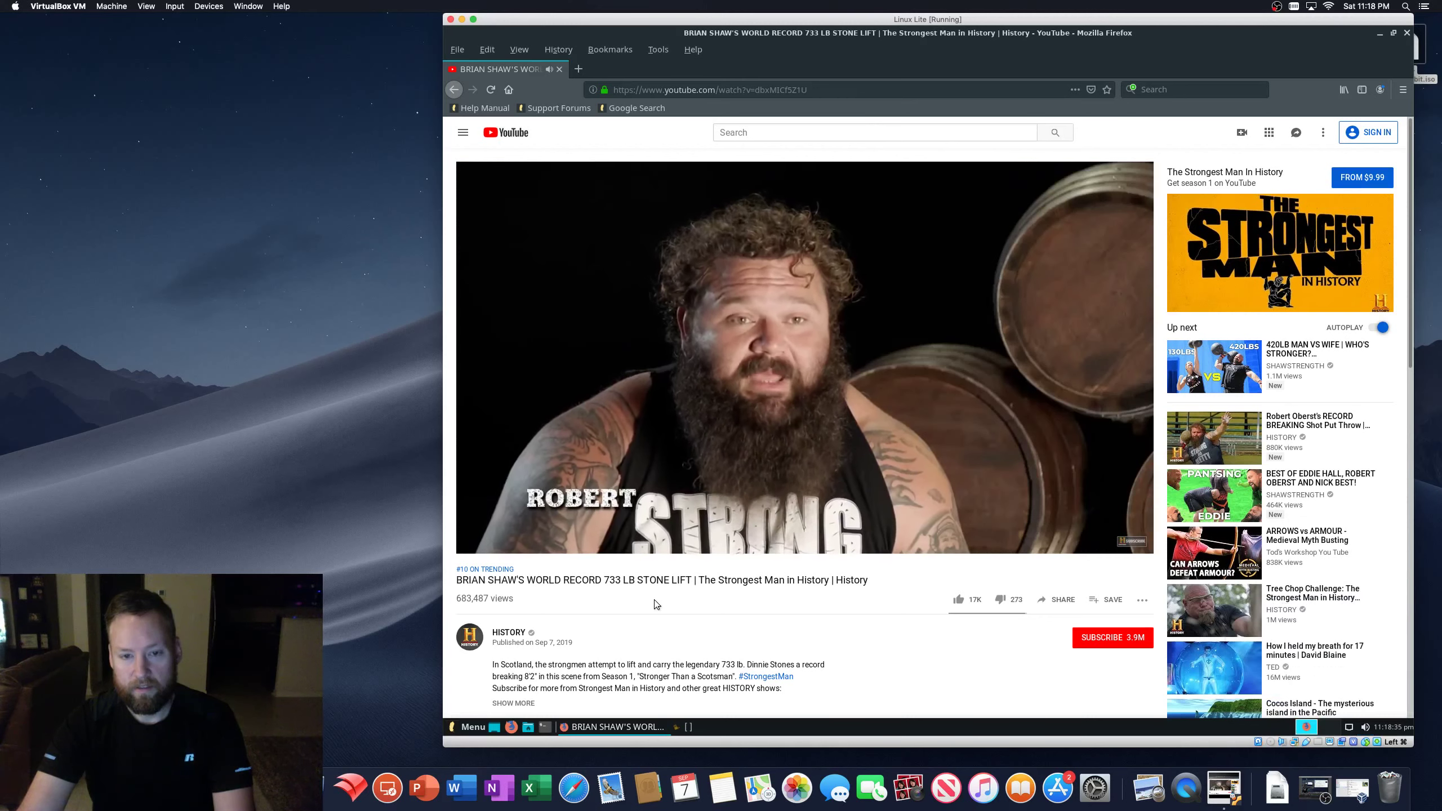
pyautogui.press('XF86AudioLowerVolume')
pyautogui.press('XF86AudioLowerVolume')
pyautogui.press('XF86AudioLowerVolume')
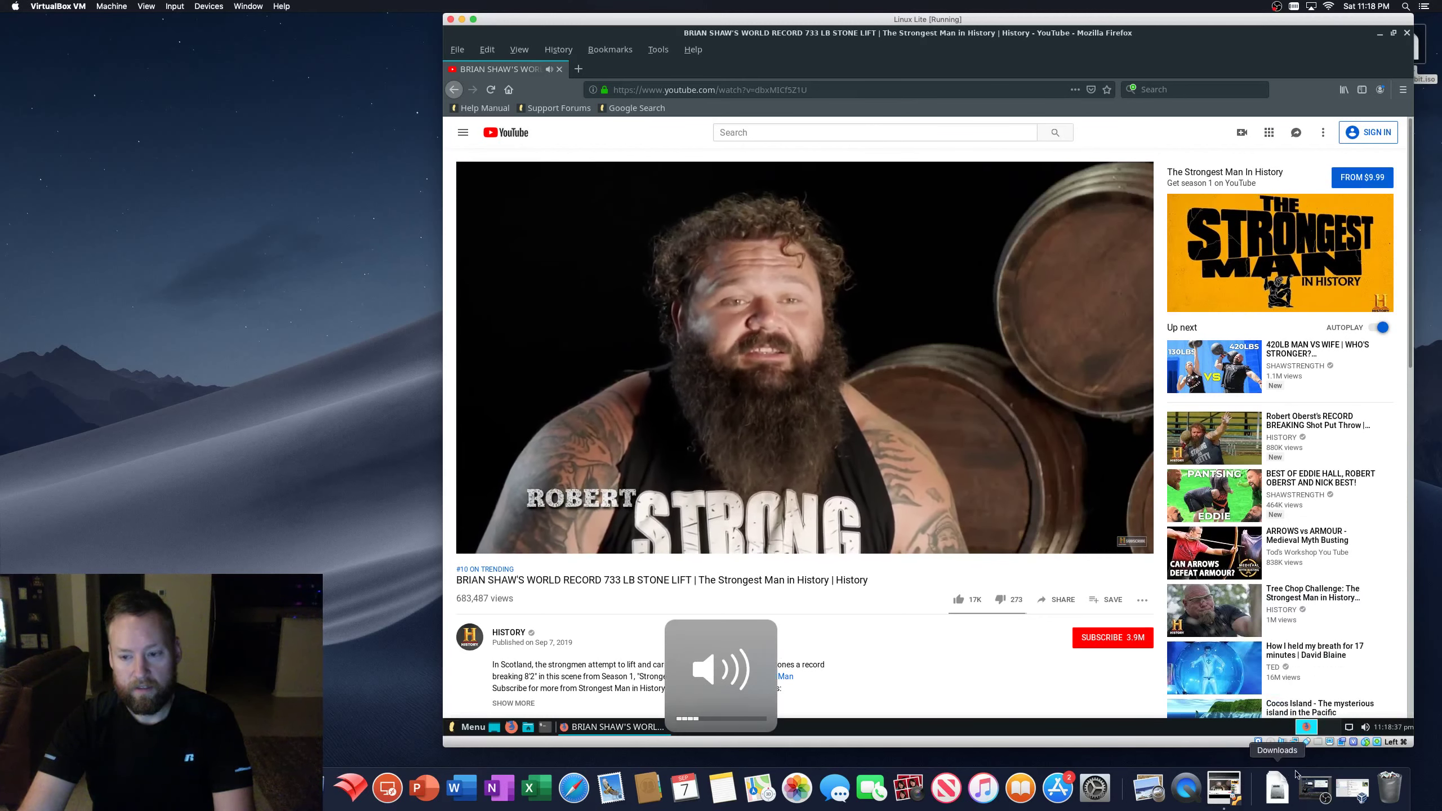
pyautogui.click(1364, 727)
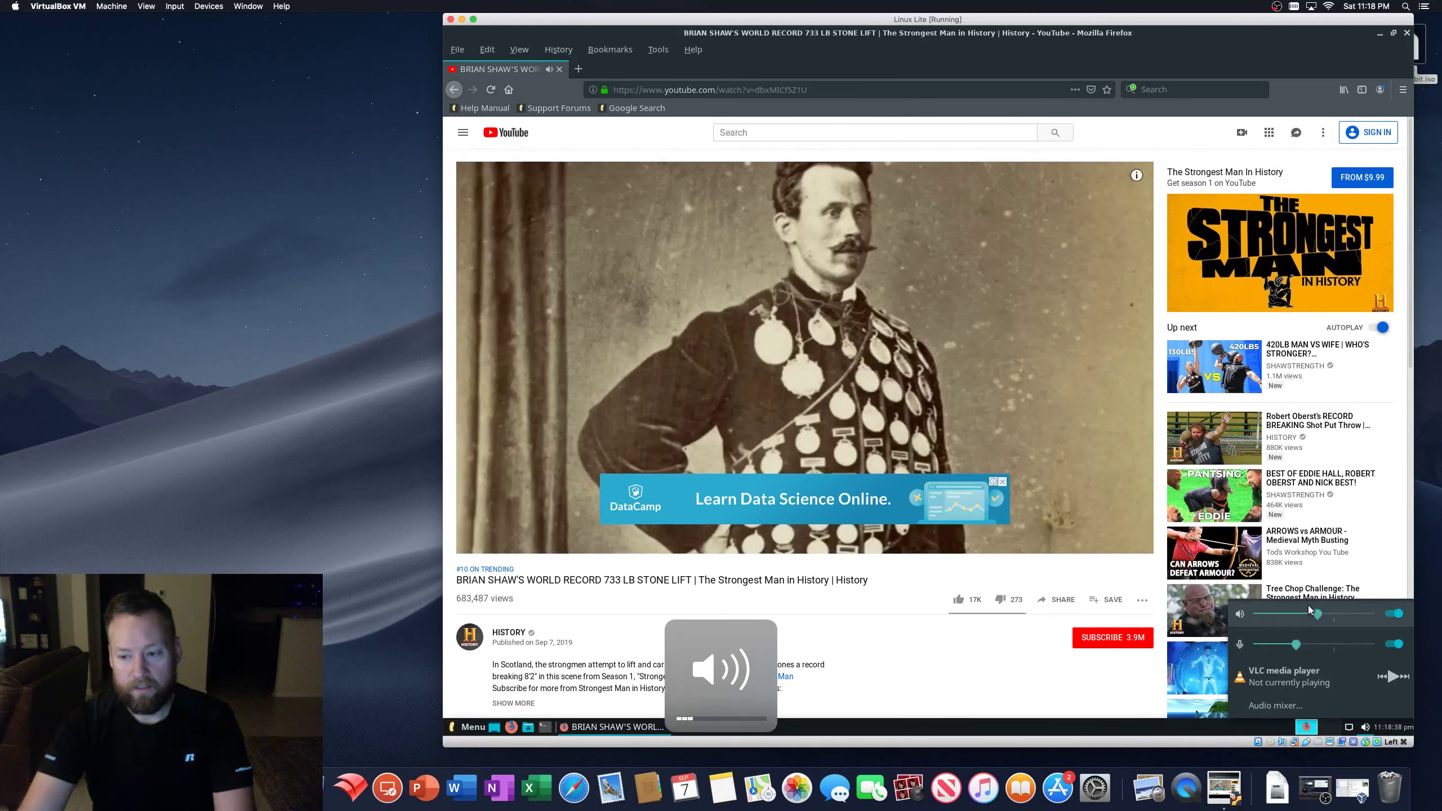
pyautogui.click(1399, 619)
pyautogui.click(1104, 679)
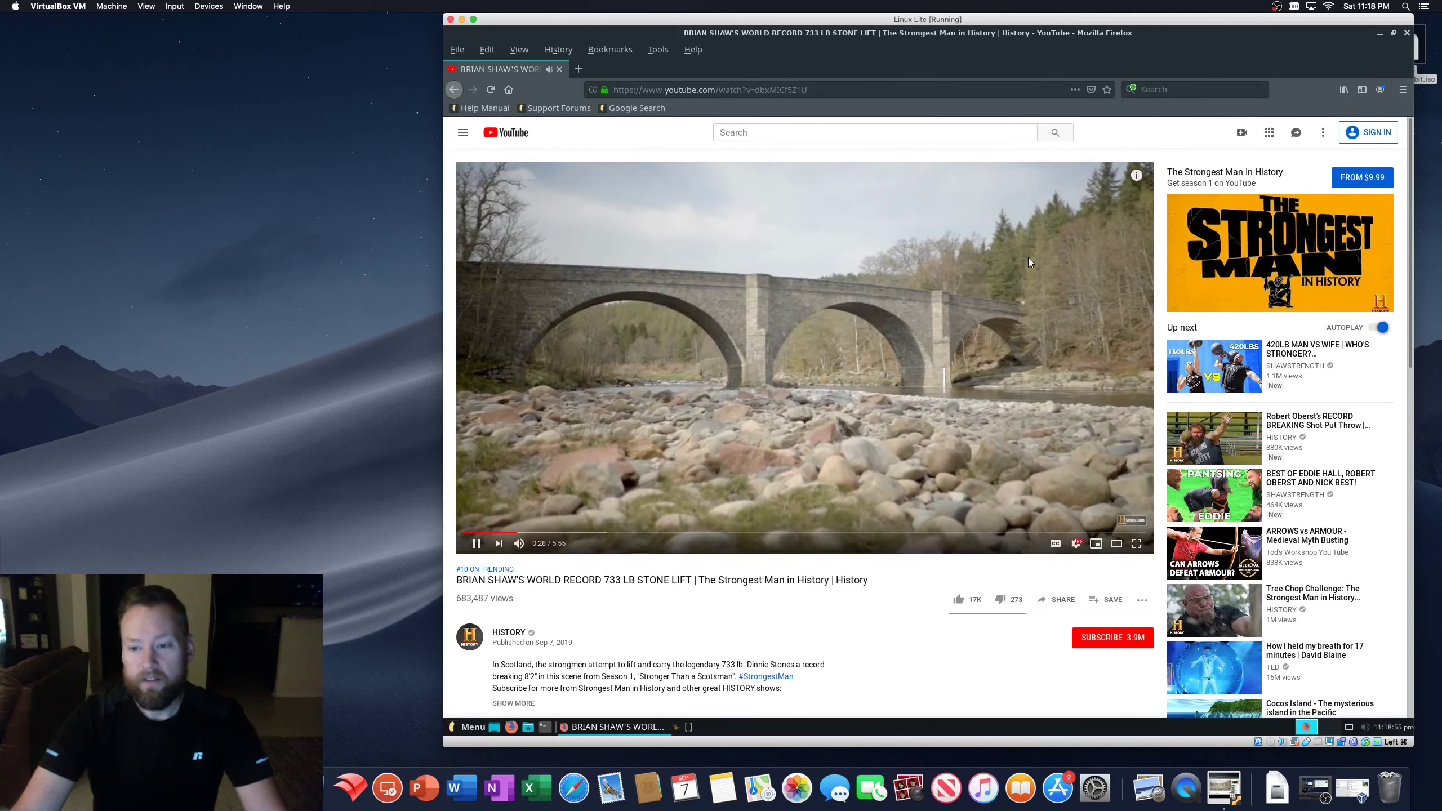
pyautogui.click(1406, 32)
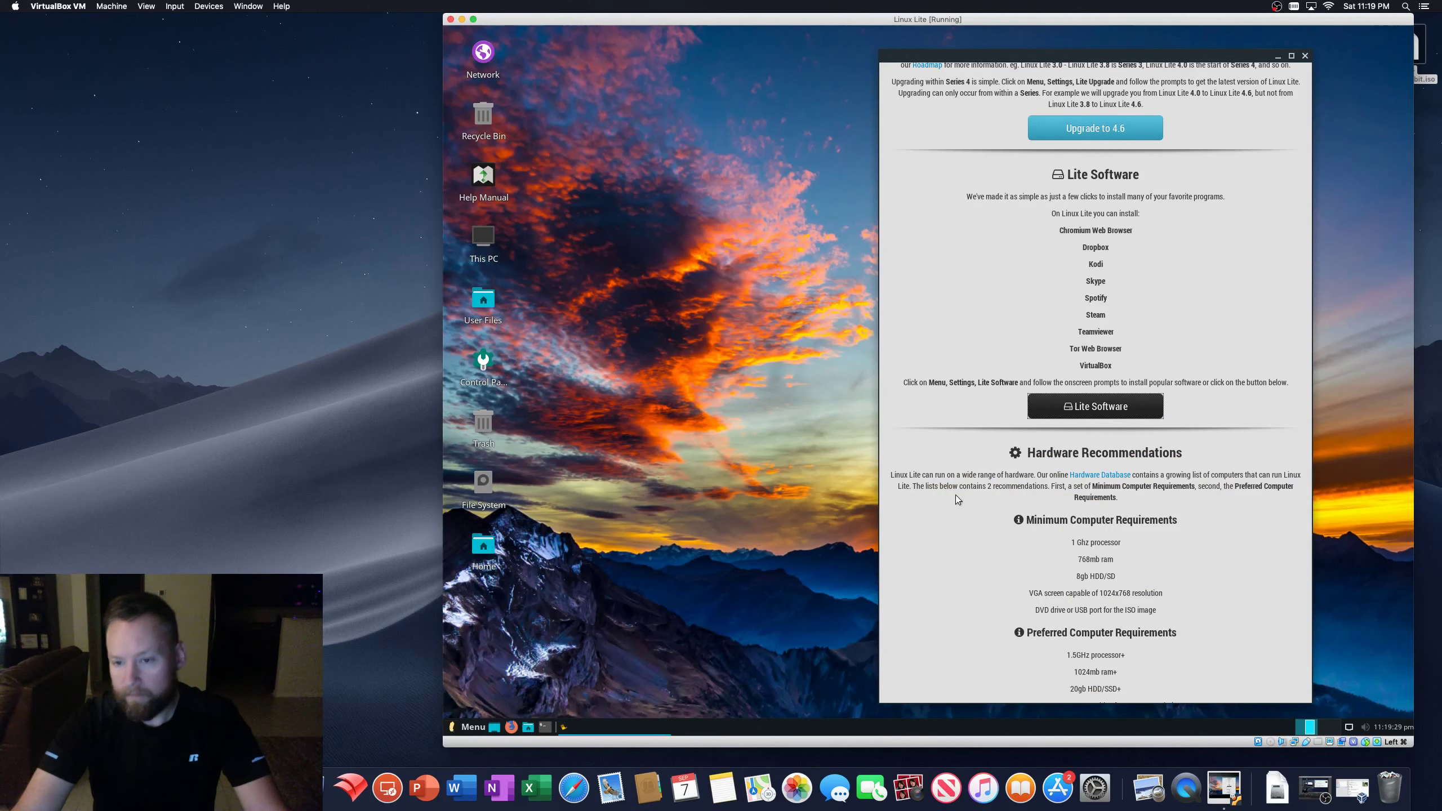
# - Start Lite Software from the Welcome window and authenticate with the administrator password
pyautogui.scroll(-2, 956, 494)
pyautogui.scroll(-2, 956, 497)
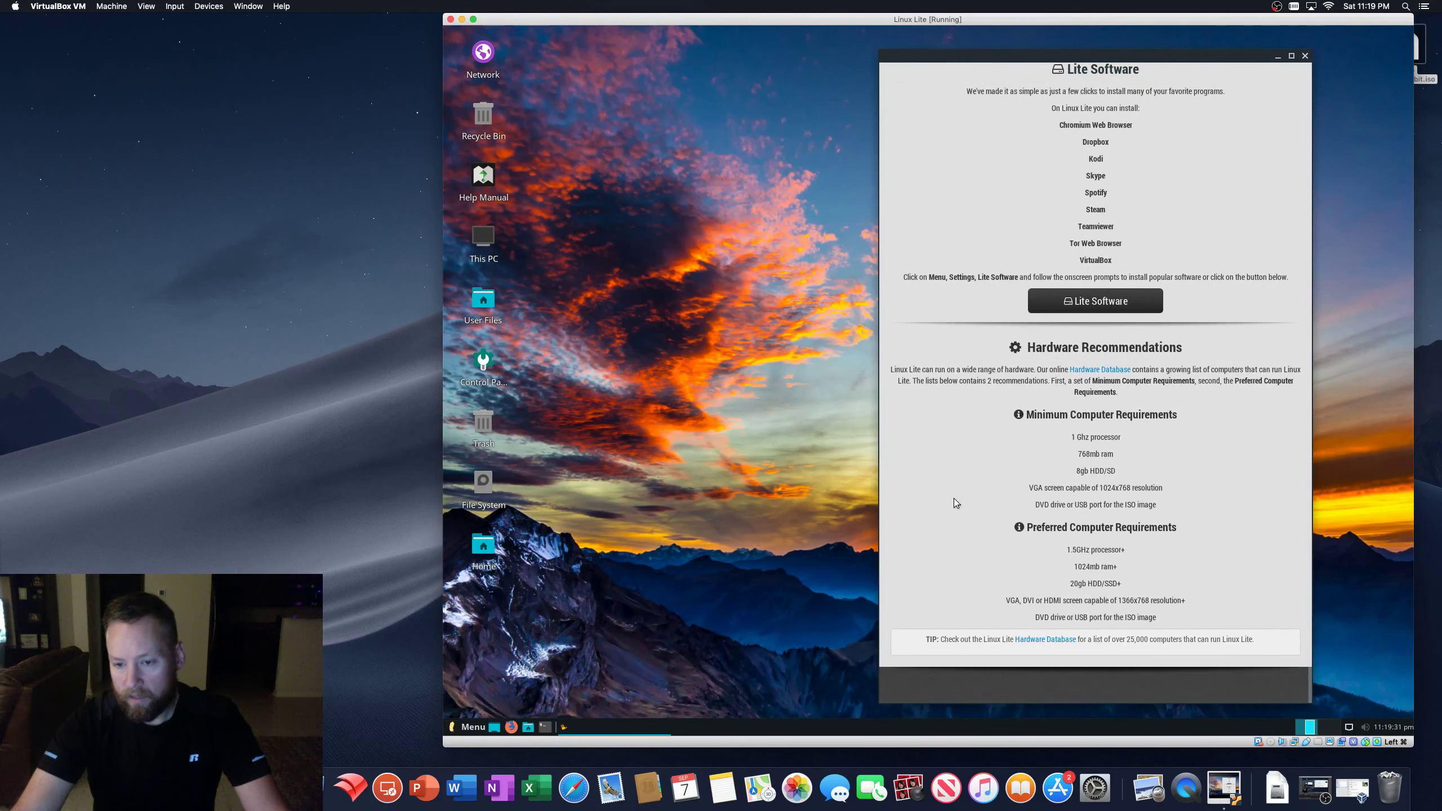
pyautogui.scroll(4, 953, 498)
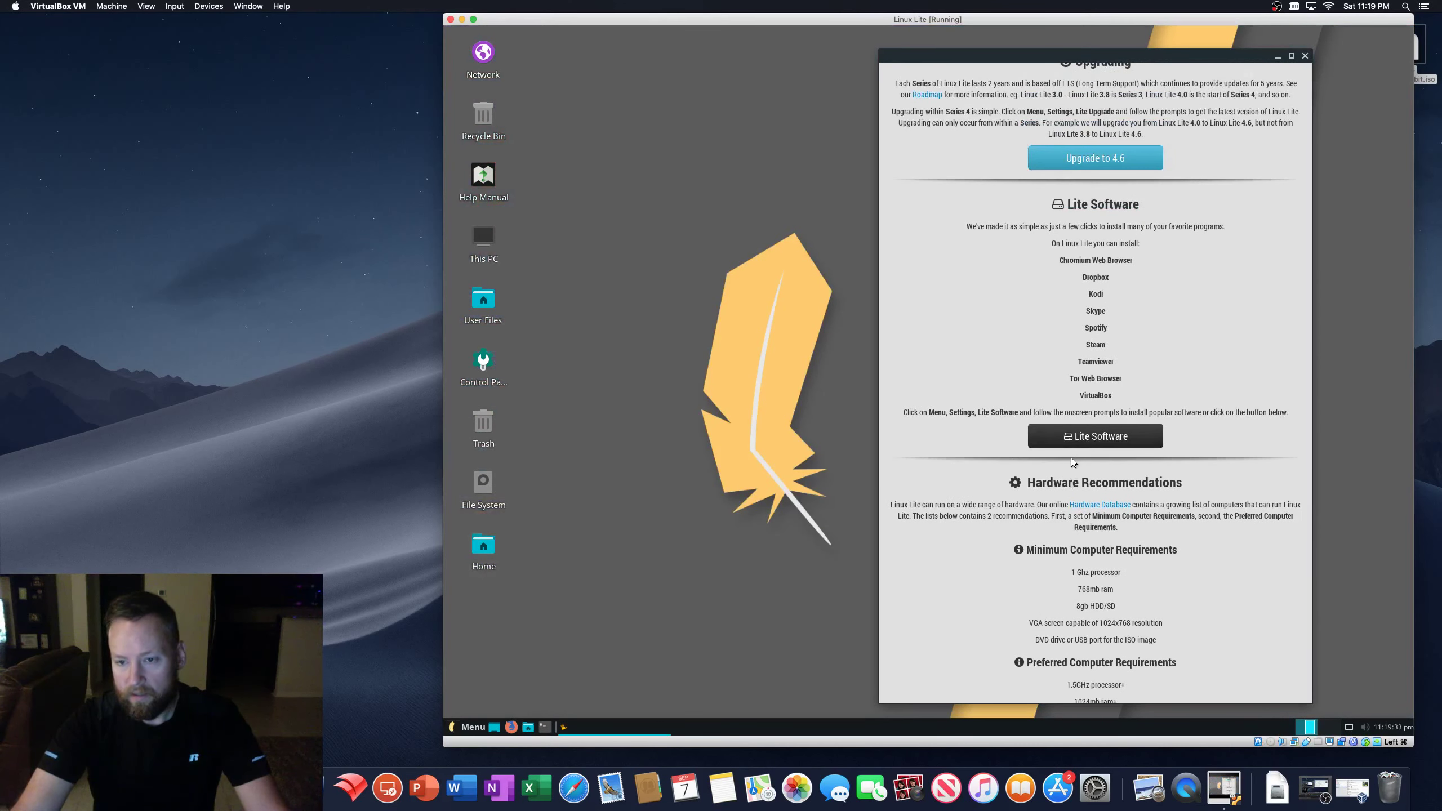
pyautogui.click(1080, 436)
pyautogui.write('••')
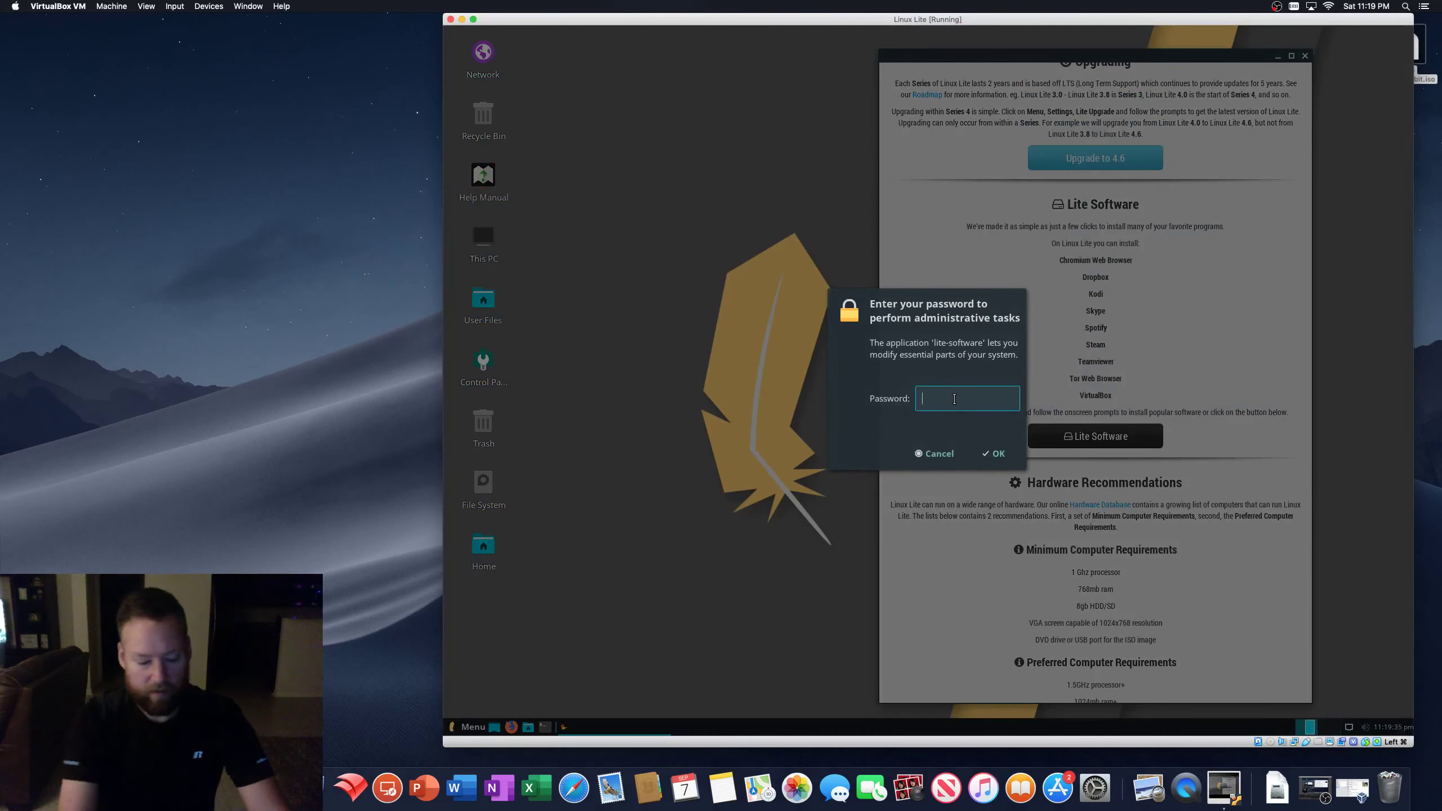
pyautogui.write('••••••')
pyautogui.press('Return')
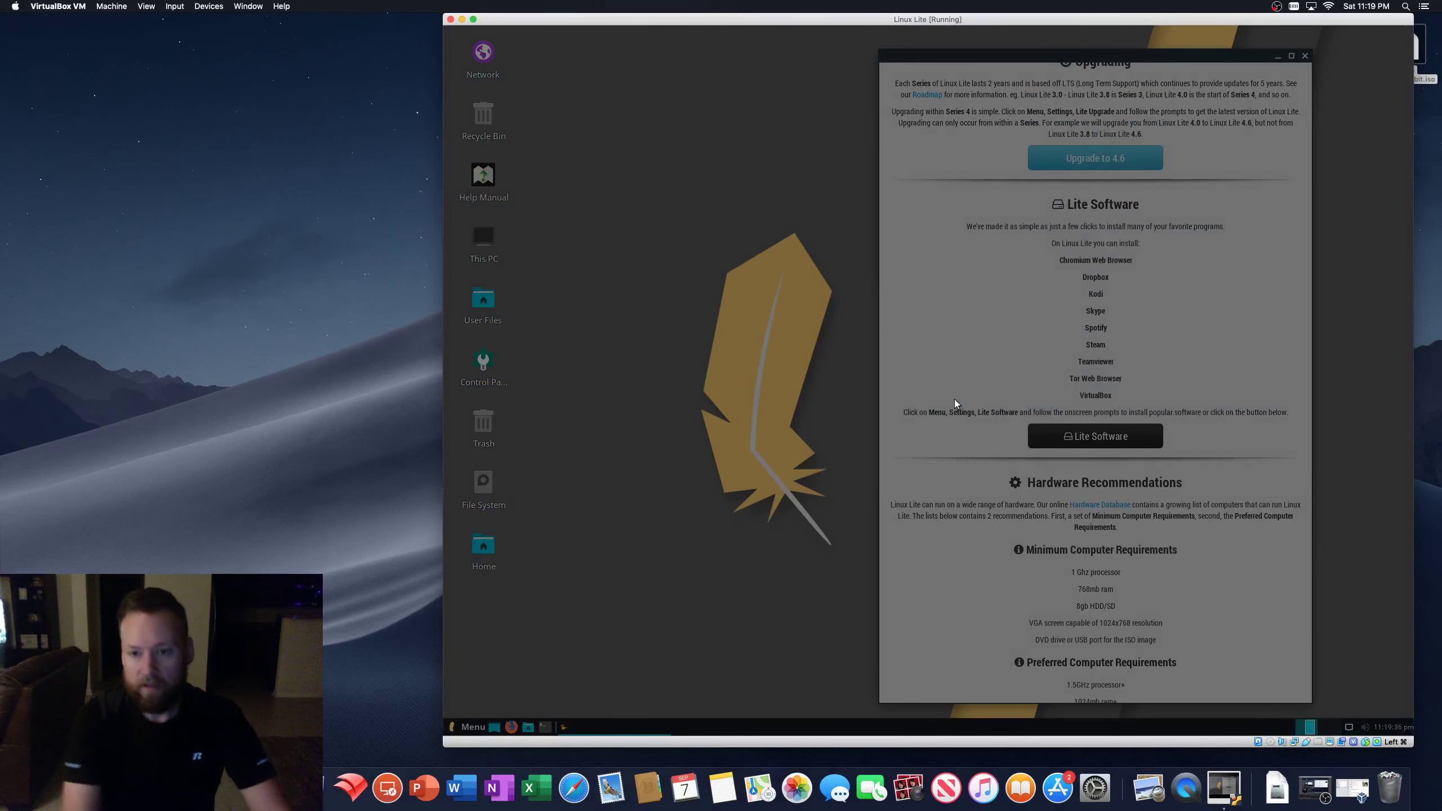
pyautogui.click(978, 439)
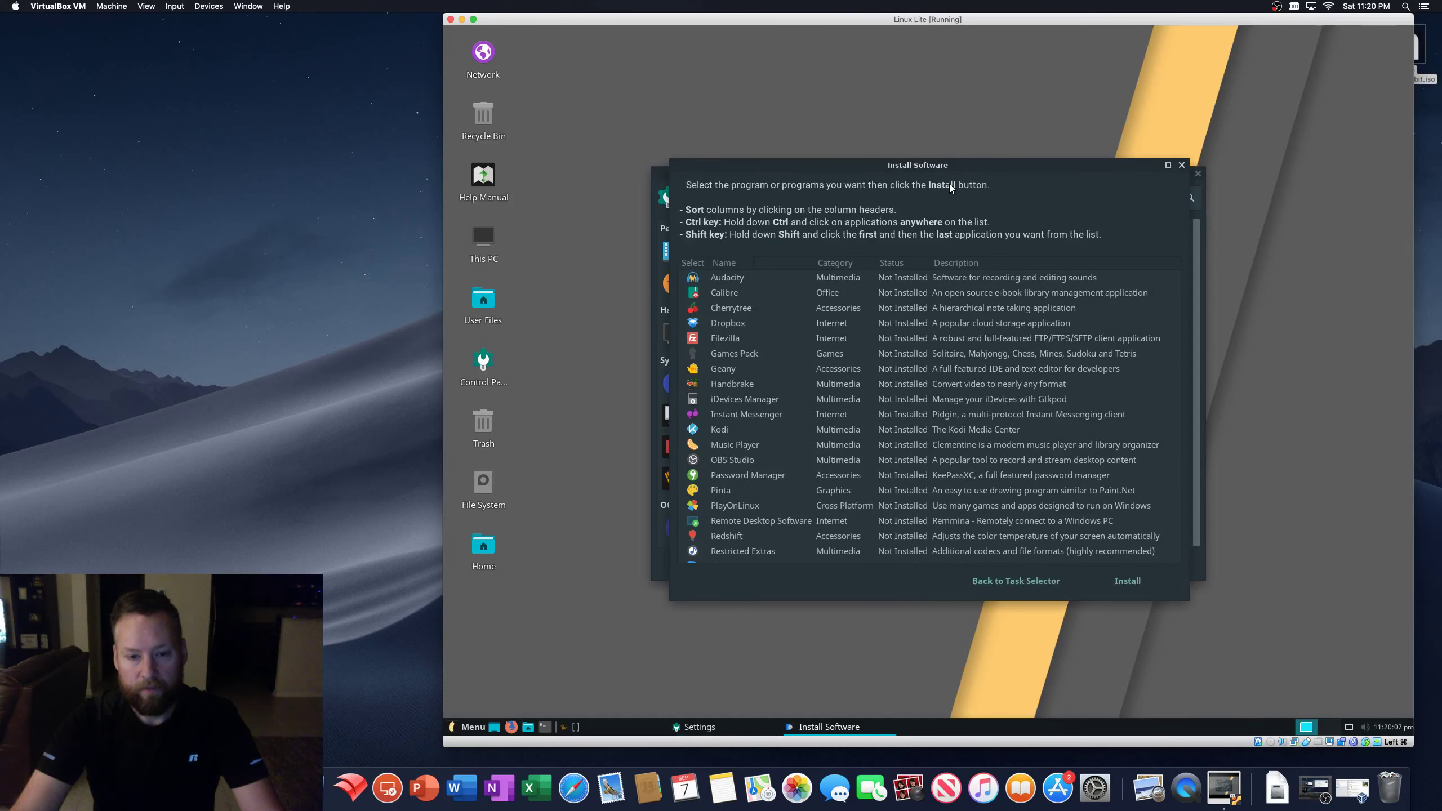
# - Install a chosen program with Lite Software, then quit the tool
pyautogui.scroll(-2, 804, 403)
pyautogui.click(804, 404)
pyautogui.click(1128, 581)
pyautogui.click(1002, 407)
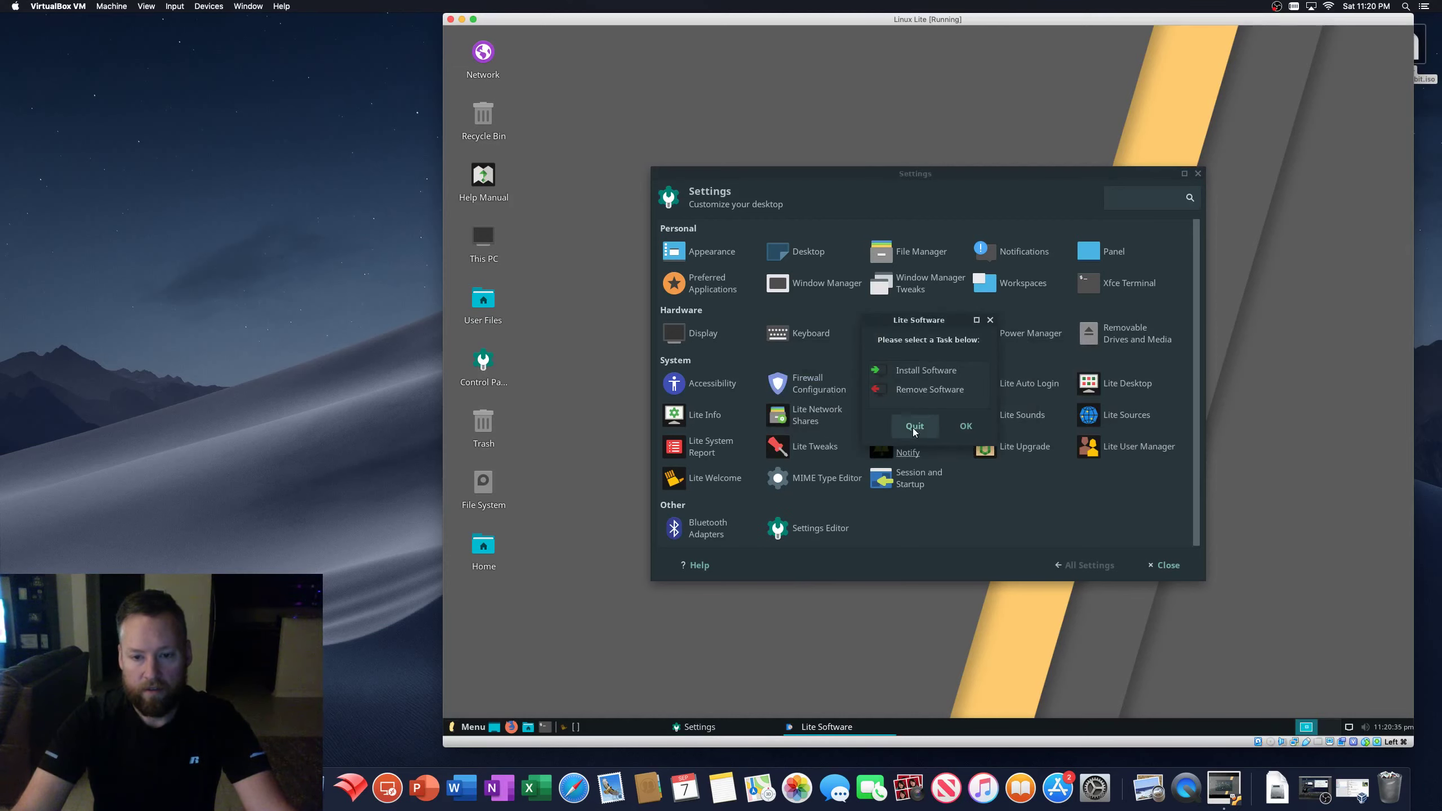
pyautogui.click(901, 432)
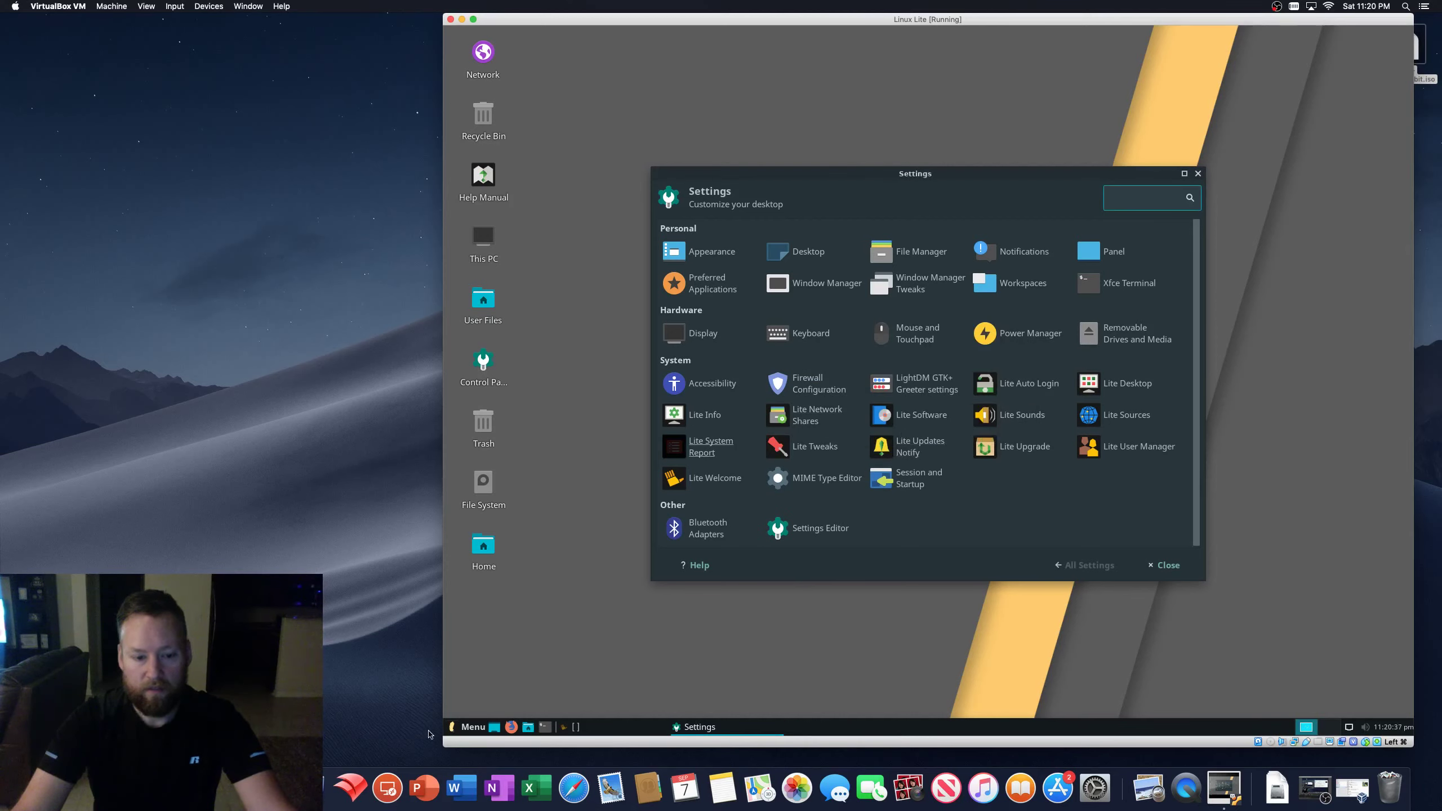
# - Open the application menu and scroll through the list of all installed applications
pyautogui.click(456, 727)
pyautogui.click(477, 671)
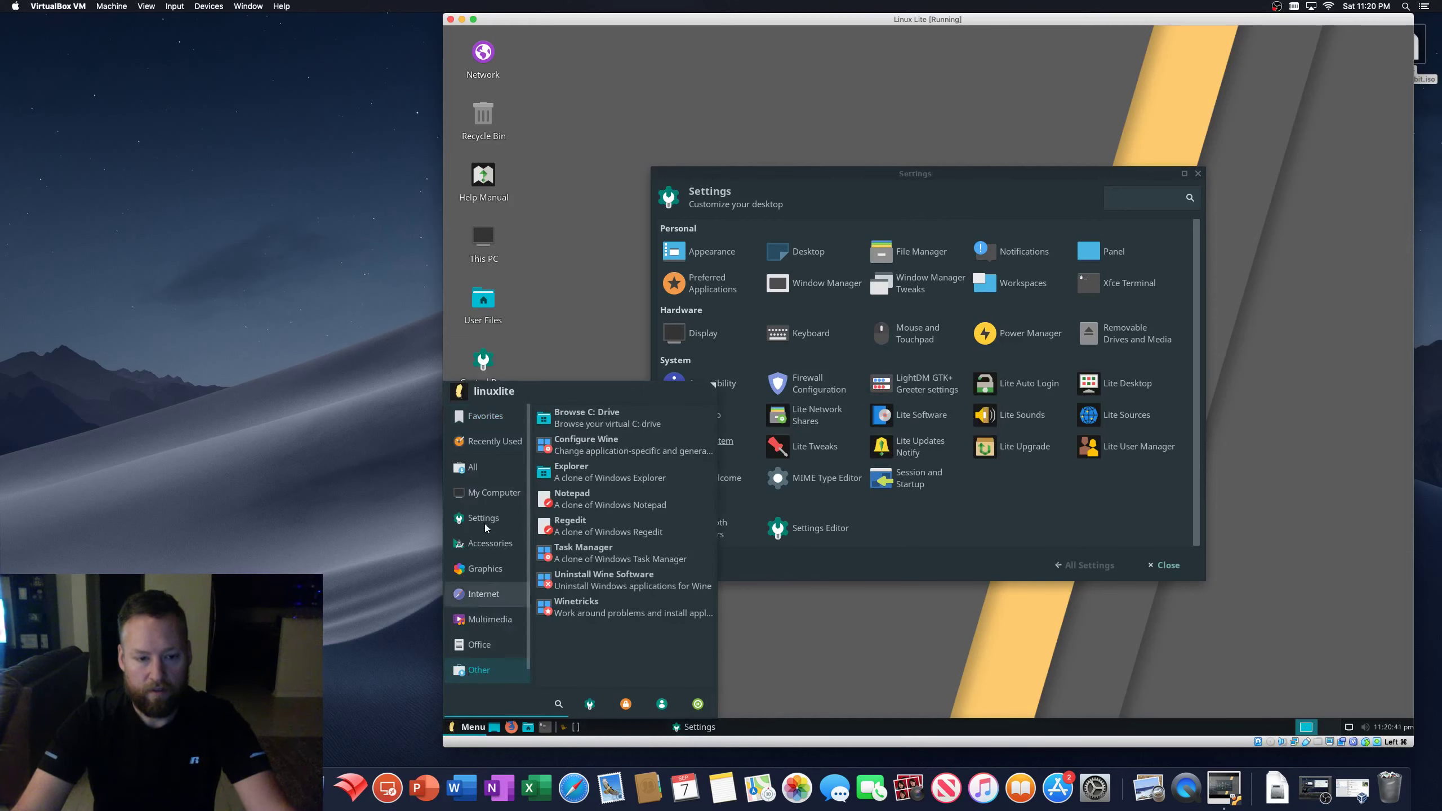
pyautogui.click(492, 468)
pyautogui.scroll(-5, 600, 610)
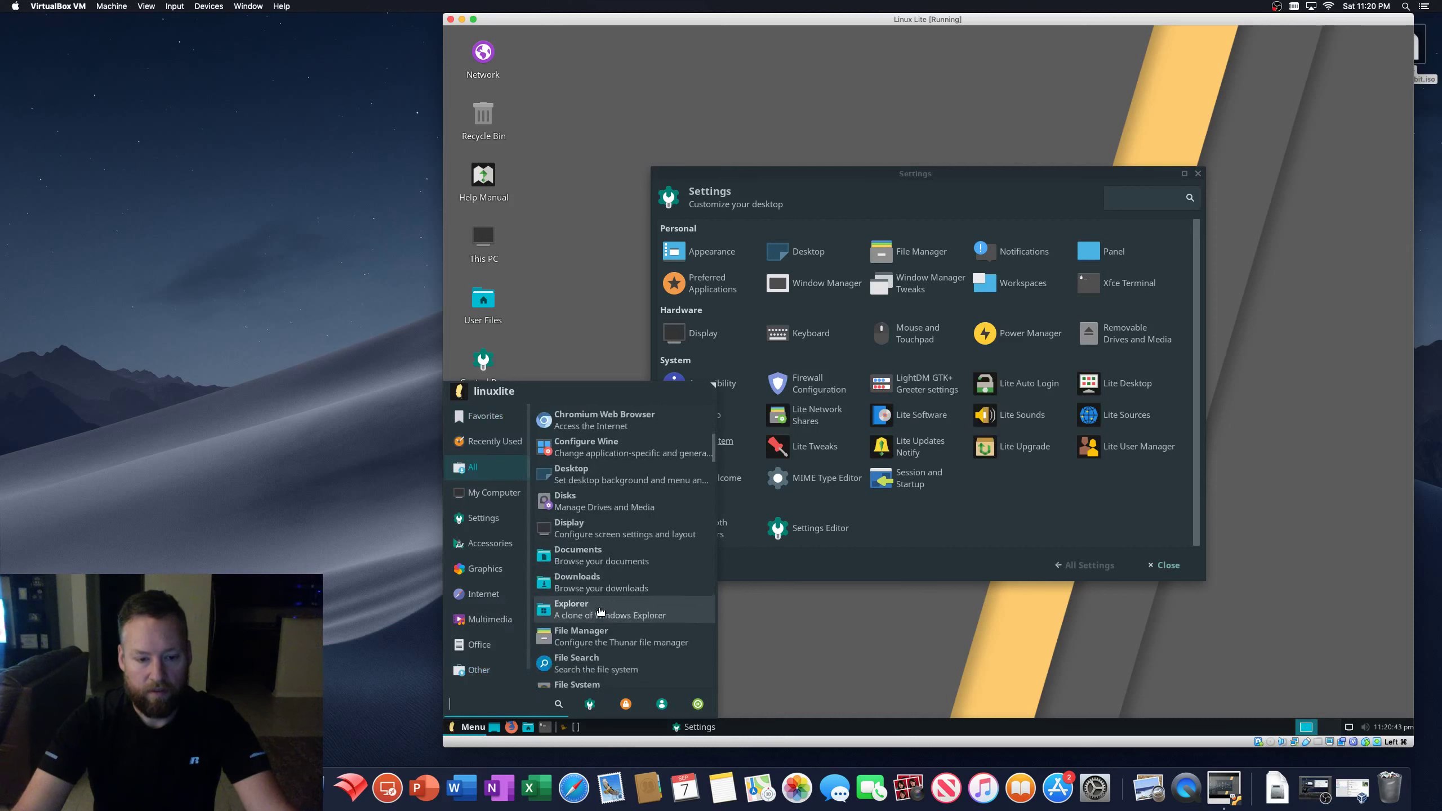
pyautogui.scroll(-5, 600, 610)
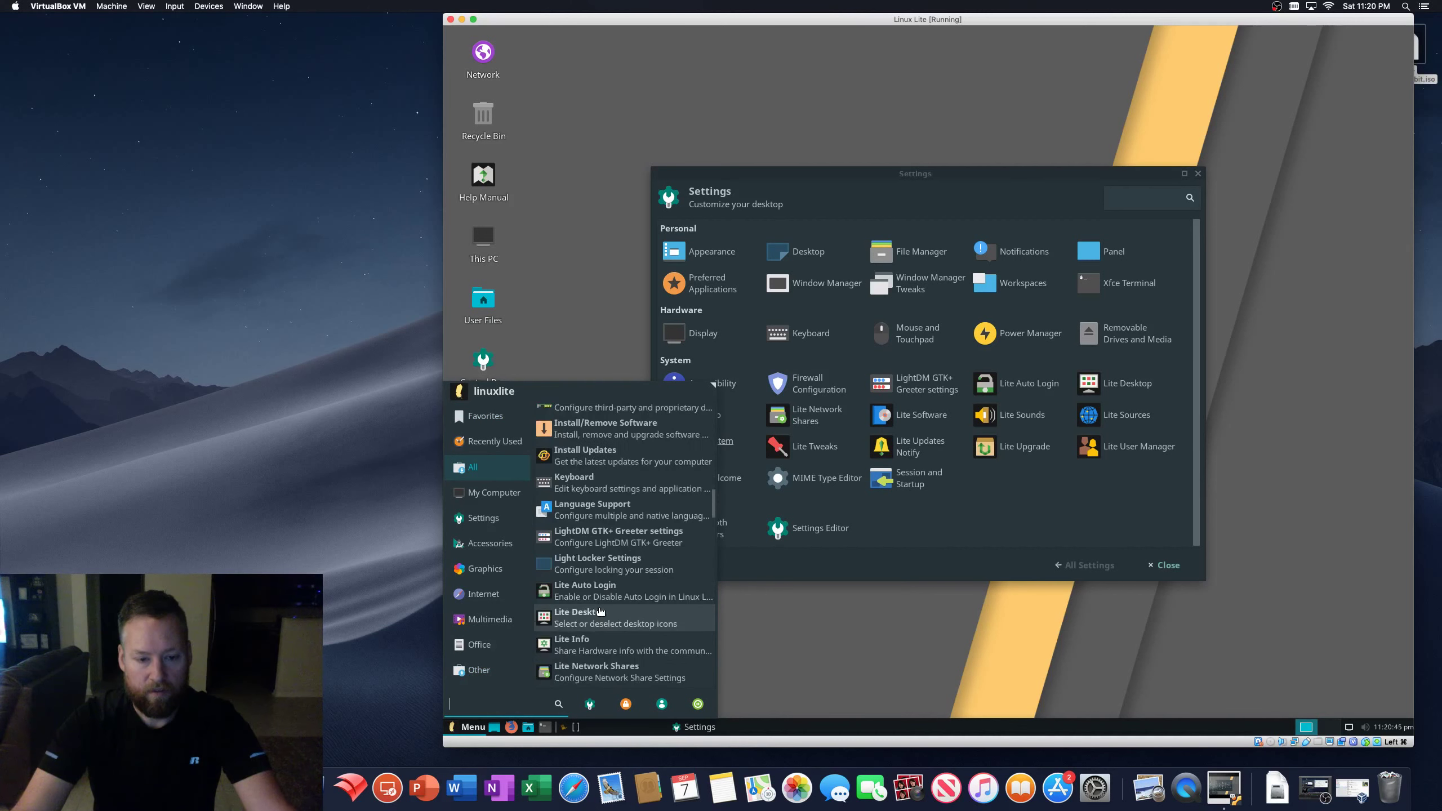
pyautogui.scroll(-10, 600, 611)
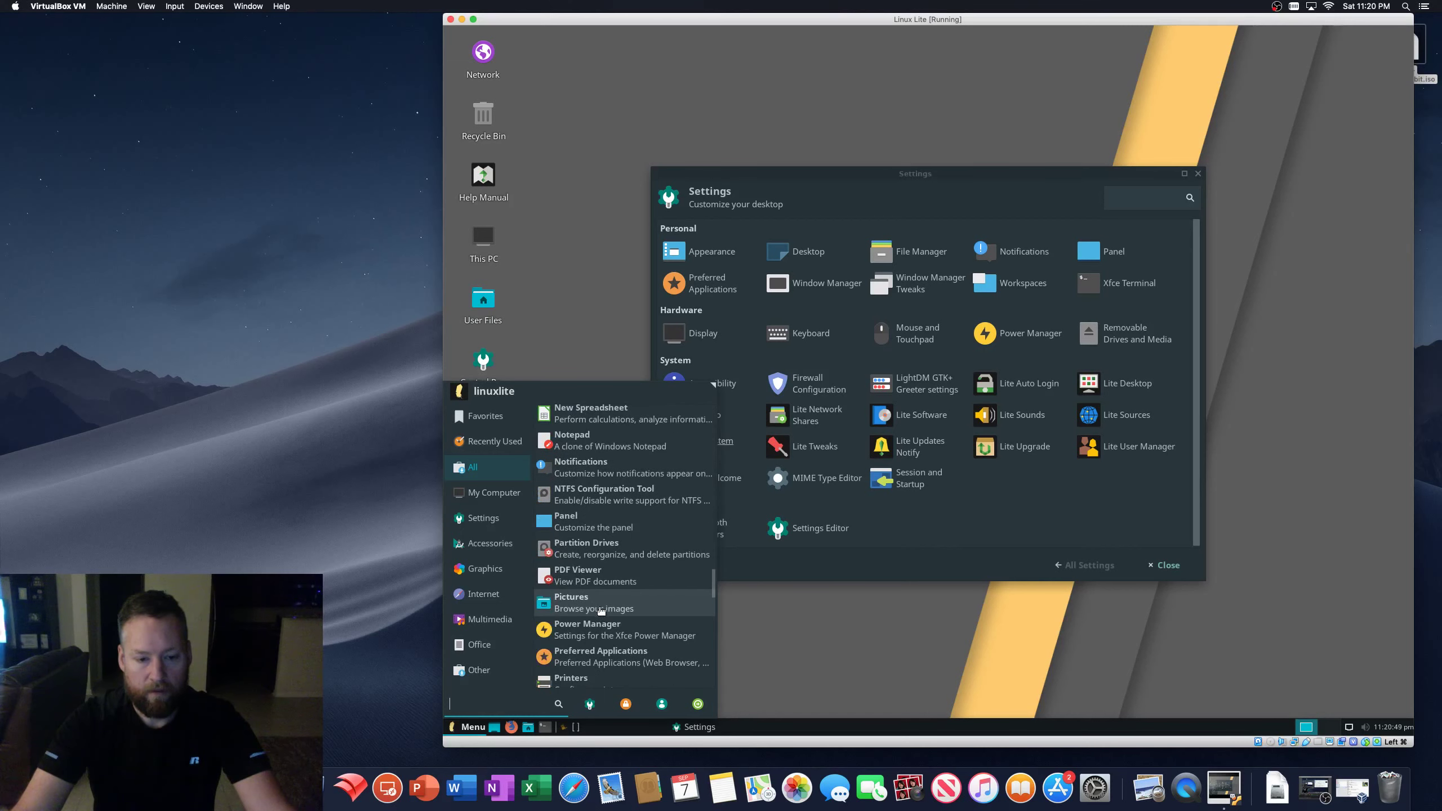
pyautogui.scroll(-5, 600, 610)
pyautogui.scroll(-8, 600, 611)
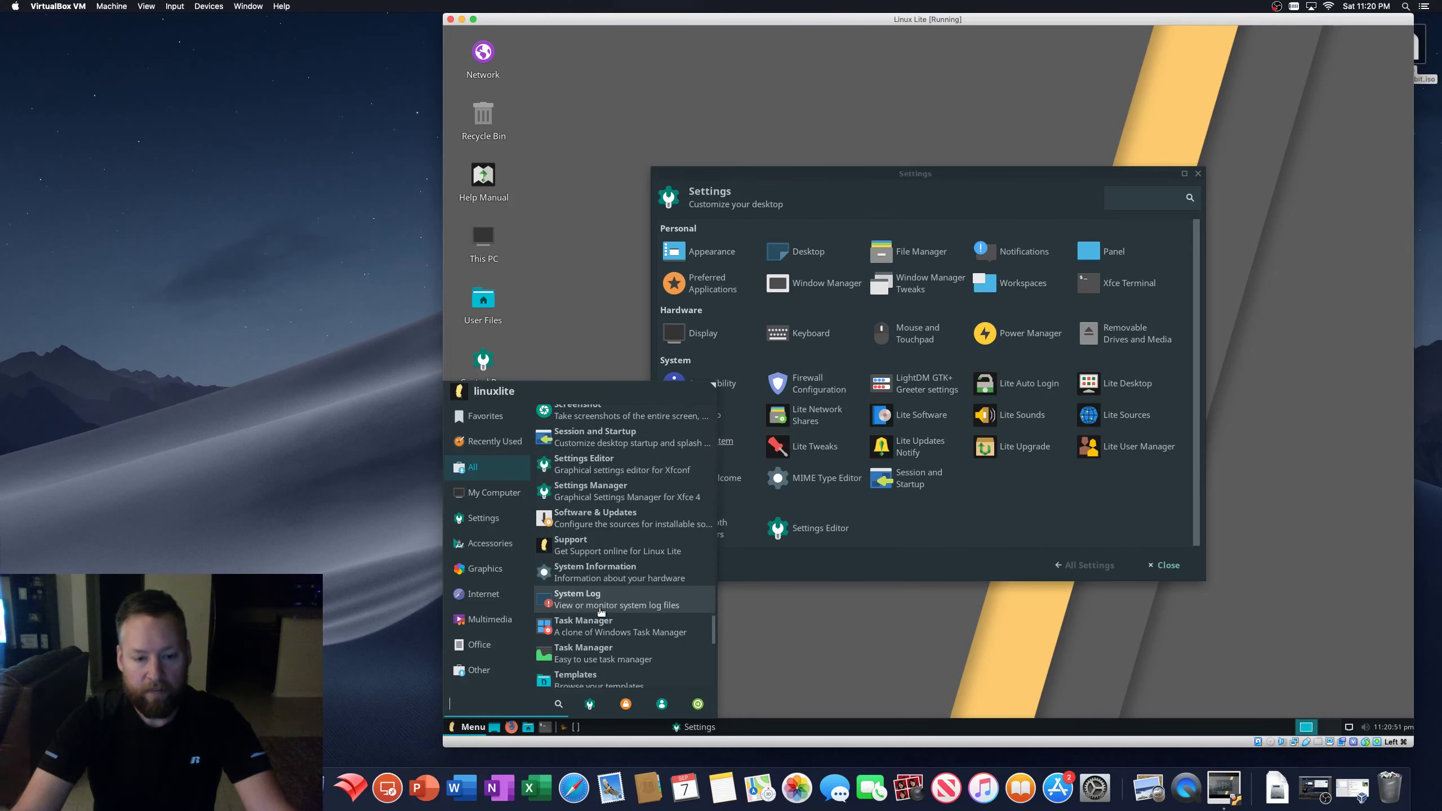
pyautogui.scroll(-2, 600, 610)
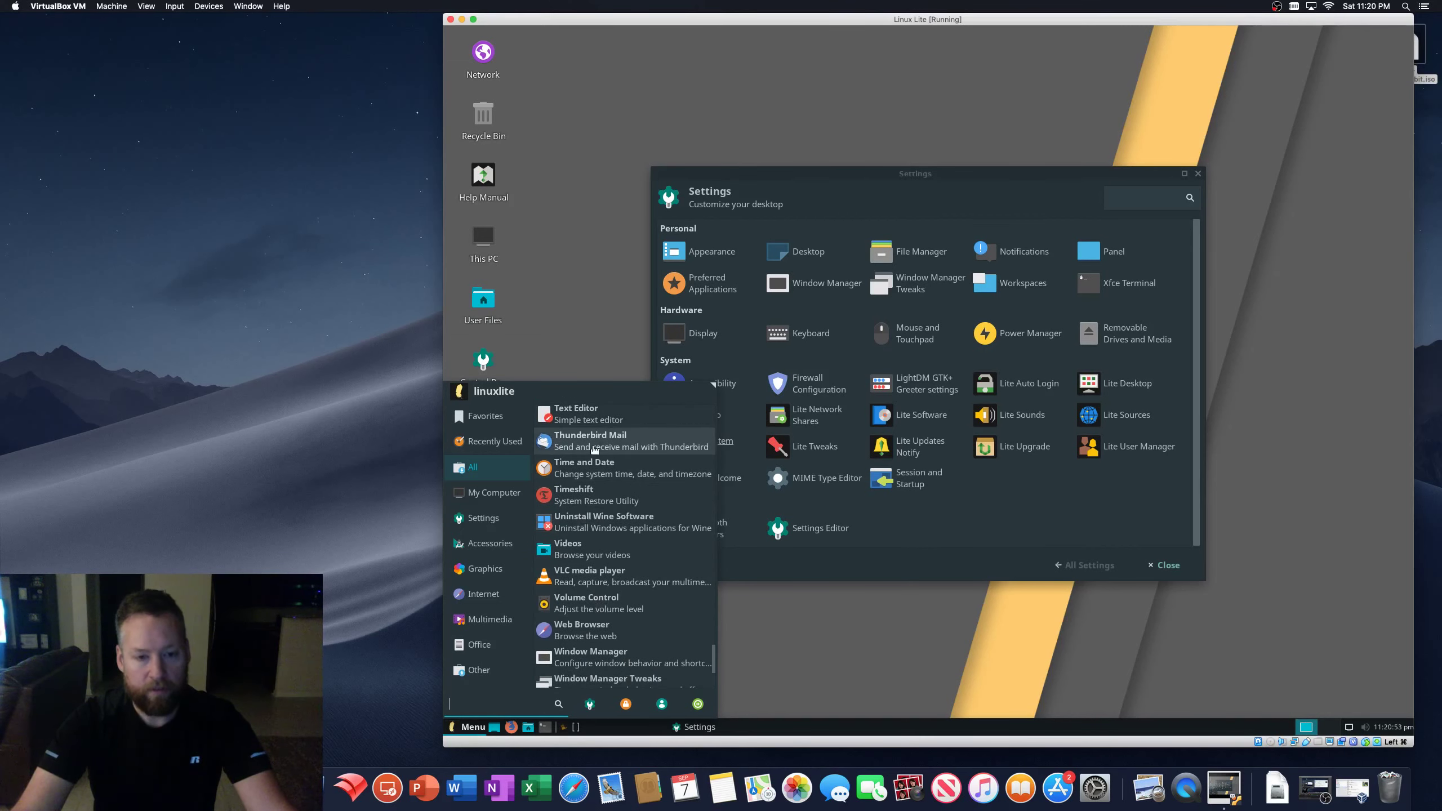
pyautogui.scroll(-5, 599, 602)
pyautogui.scroll(8, 601, 601)
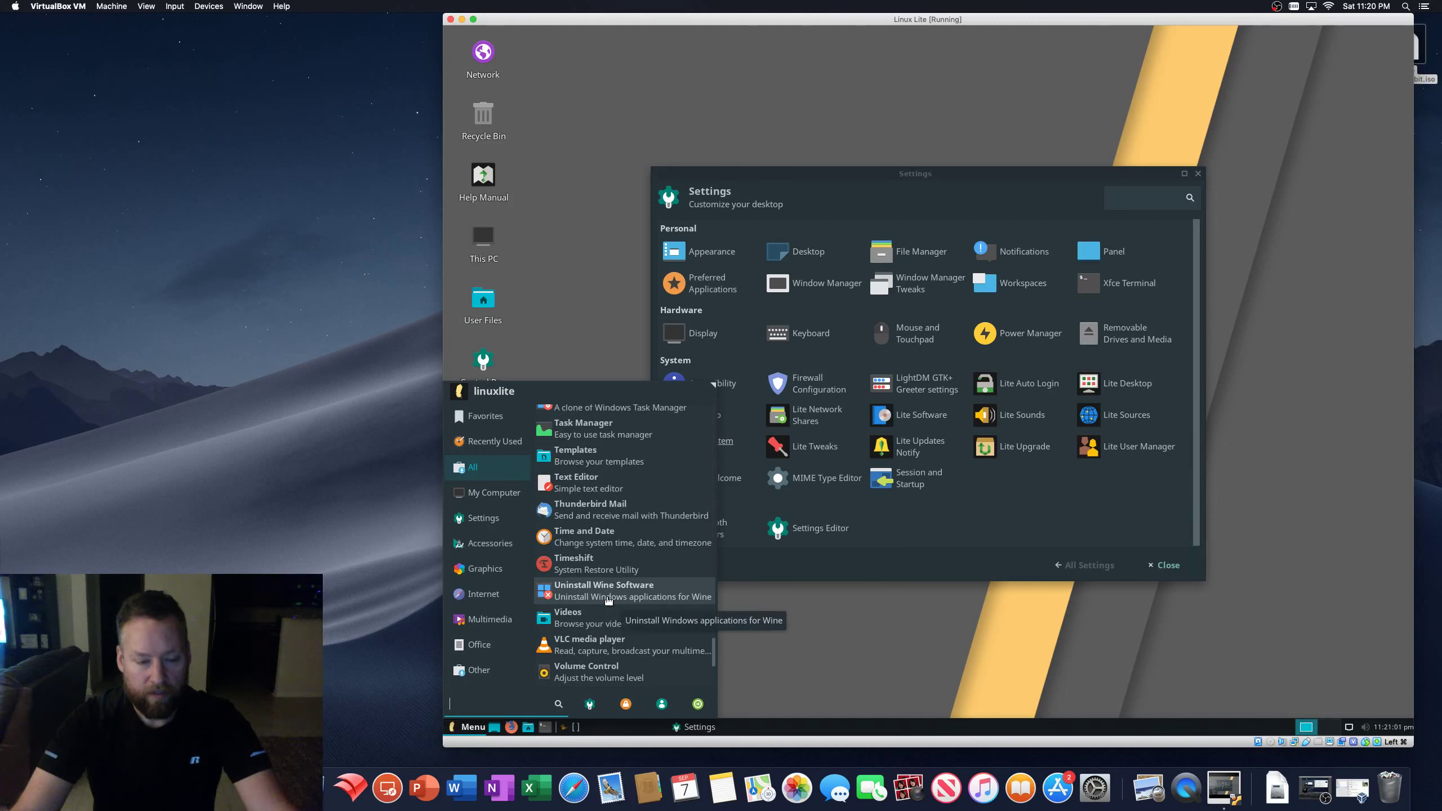
pyautogui.scroll(3, 607, 601)
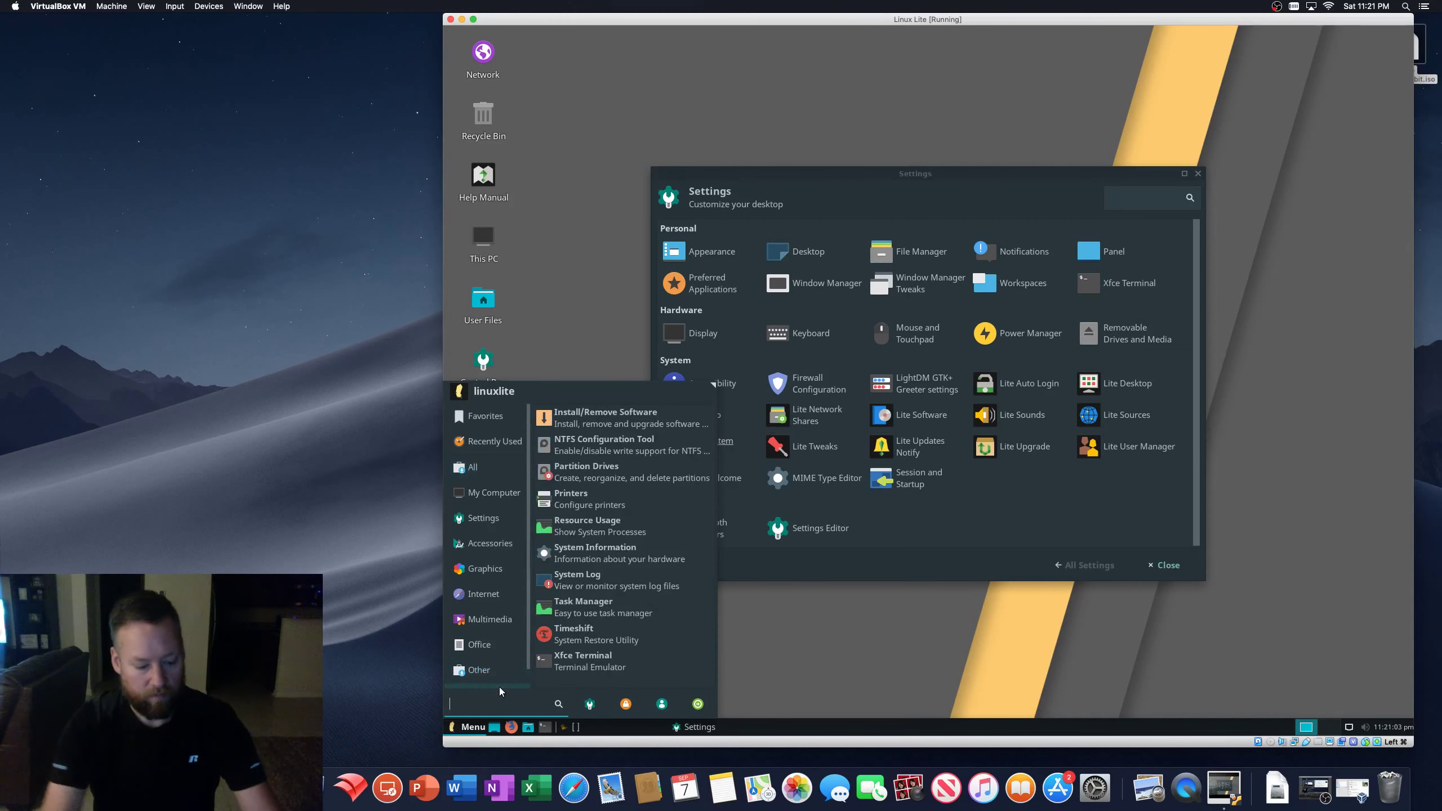
# - Run Browse C: Drive from the menu to show Wine's C: drive in the file manager
pyautogui.write('weather')
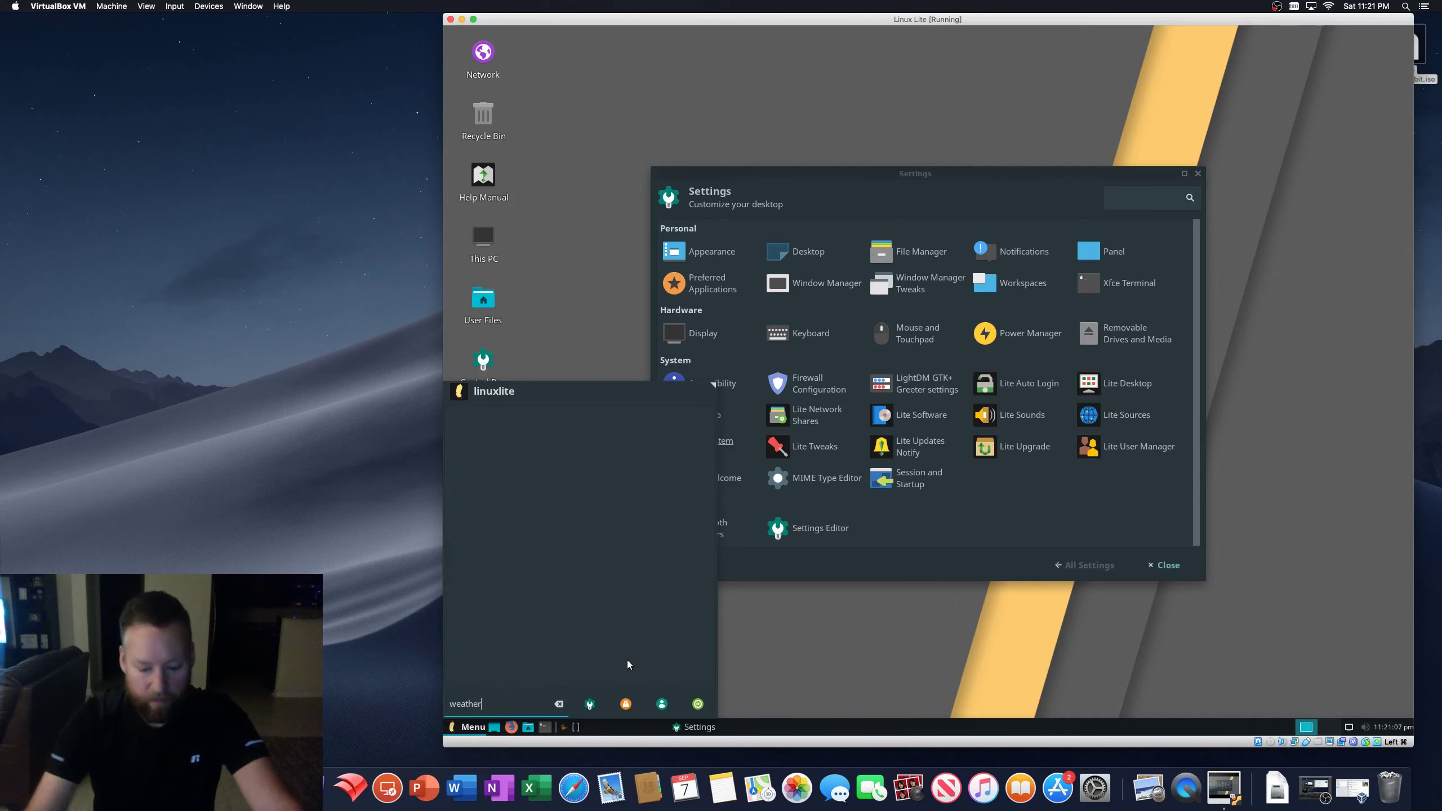
pyautogui.press('BackSpace')
pyautogui.press('BackSpace')
pyautogui.press('BackSpace')
pyautogui.press('BackSpace')
pyautogui.press('BackSpace')
pyautogui.press('BackSpace')
pyautogui.press('BackSpace')
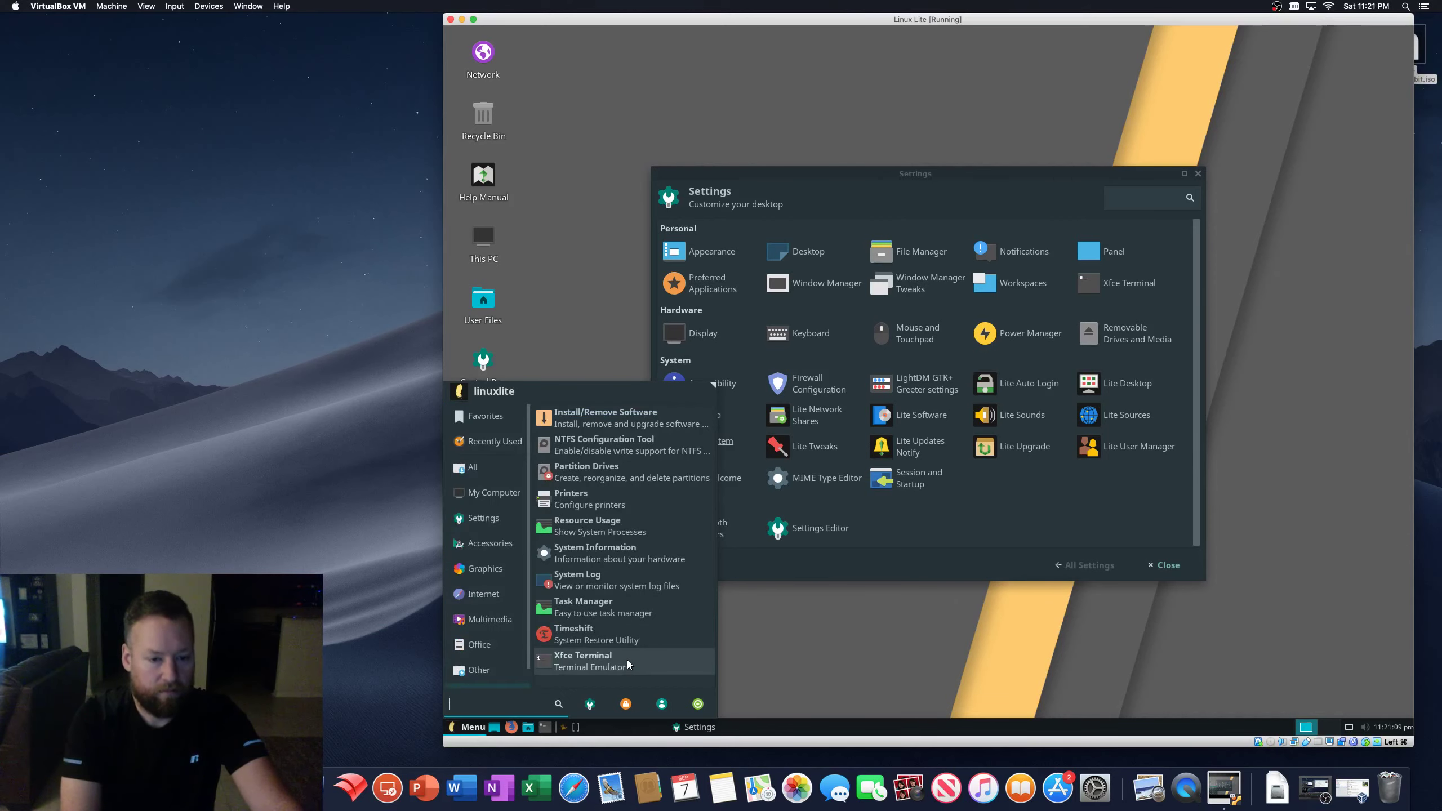
pyautogui.scroll(-3, 489, 645)
pyautogui.click(483, 671)
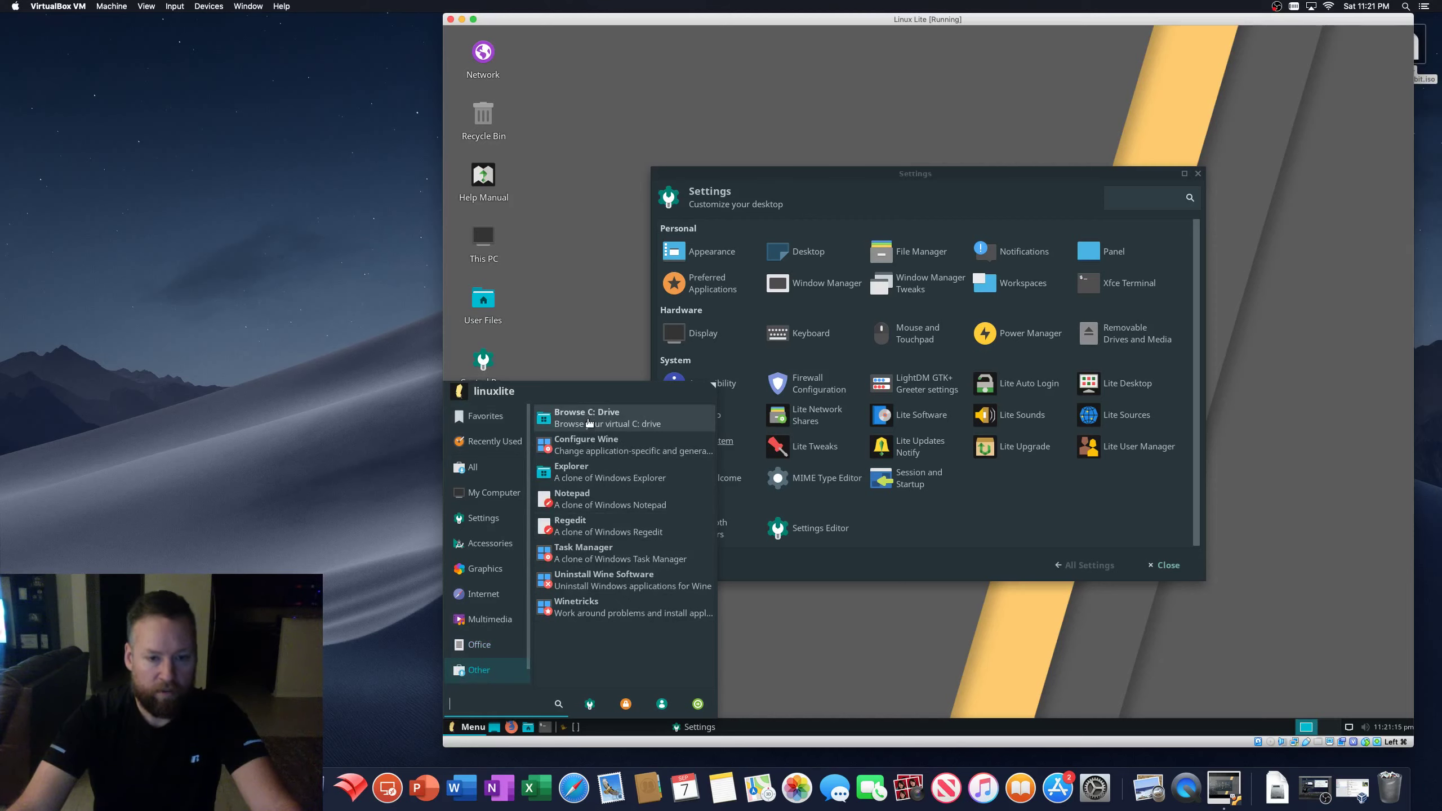
pyautogui.click(589, 421)
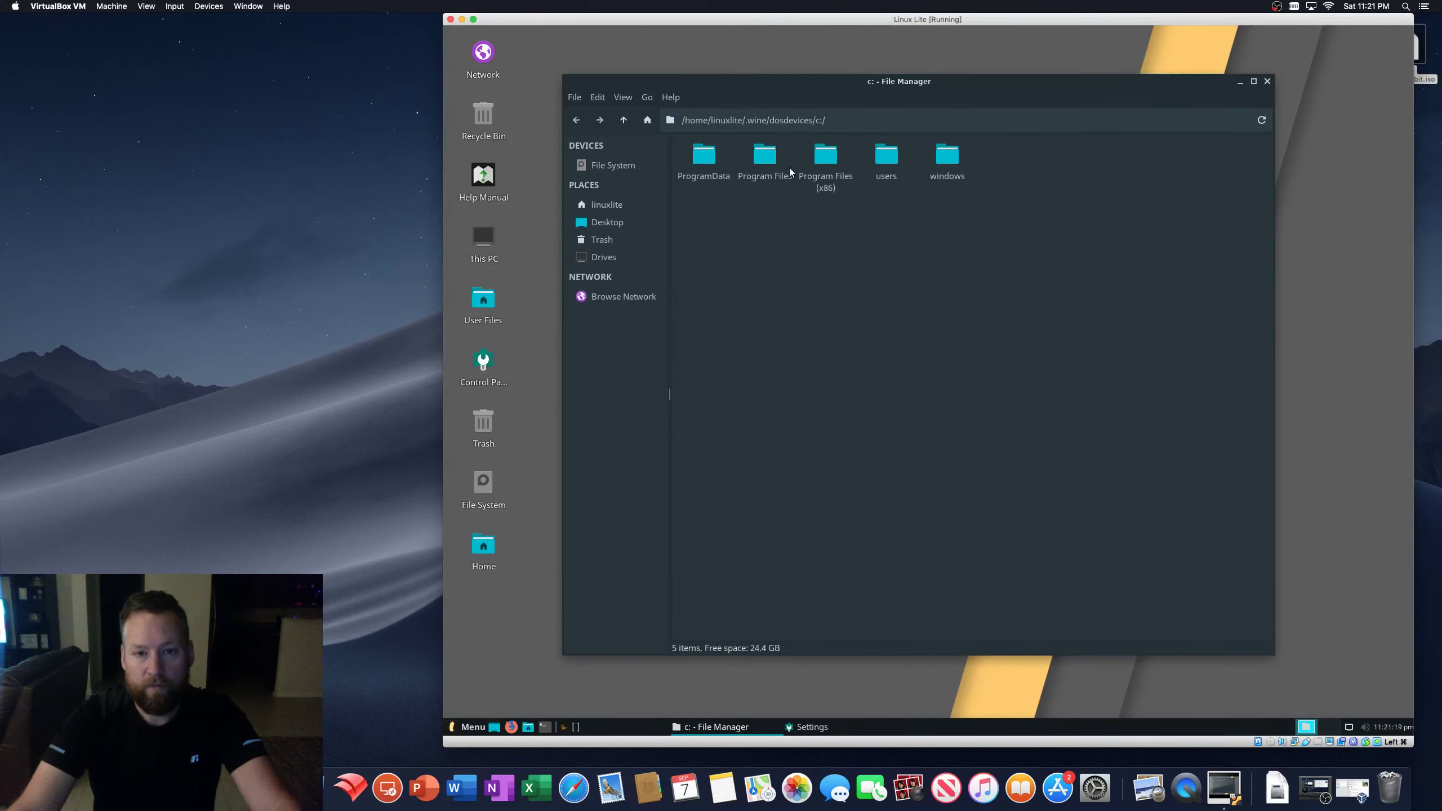
# - Launch Wine Internet Explorer from Program Files > Internet Explorer, then close it
pyautogui.doubleClick(765, 159)
pyautogui.doubleClick(766, 159)
pyautogui.doubleClick(704, 154)
pyautogui.moveTo(694, 31); pyautogui.dragTo(904, 154)
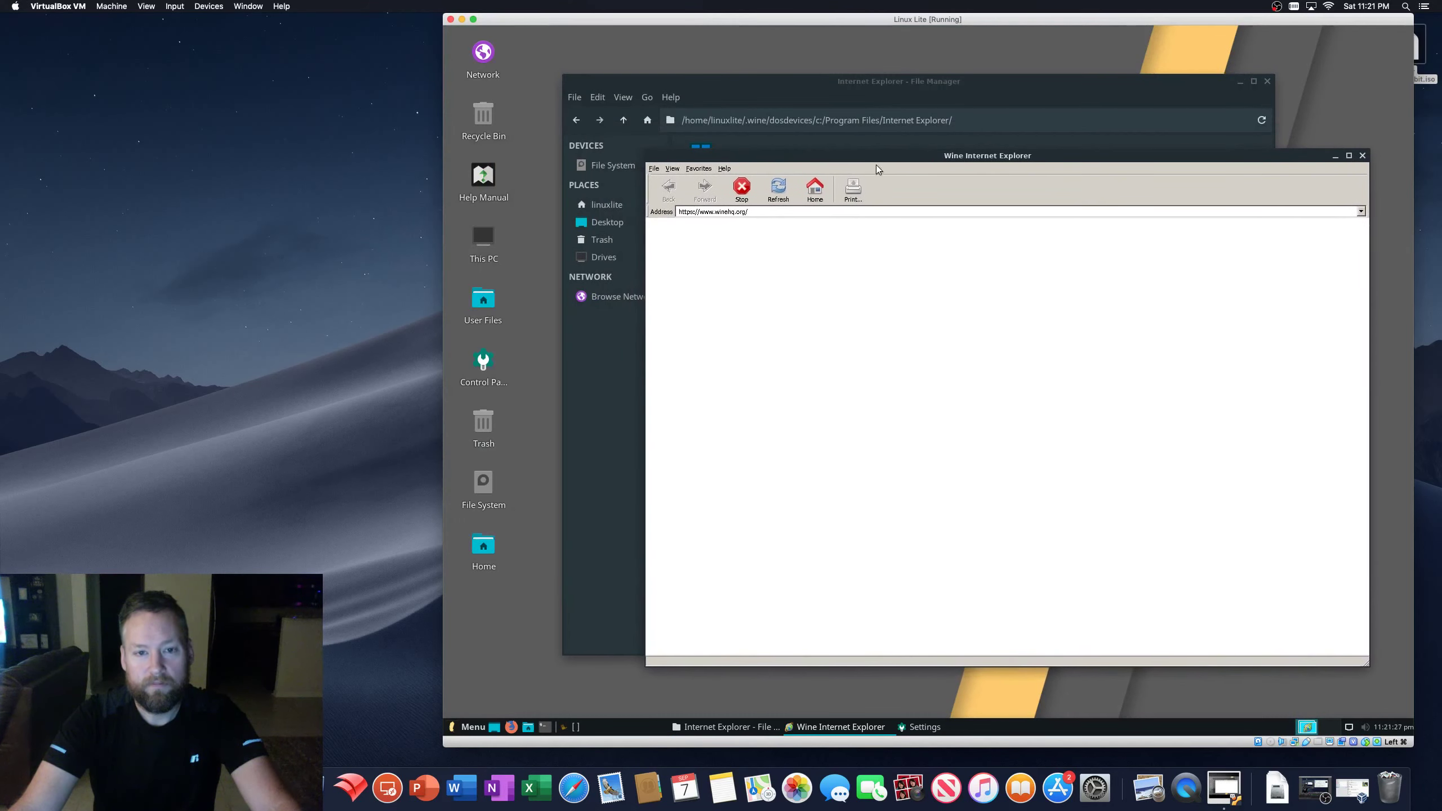
pyautogui.click(727, 171)
pyautogui.click(737, 179)
# - Open Program Files > Windows Media Player and launch wmplayer.exe
pyautogui.click(1362, 155)
pyautogui.click(576, 121)
pyautogui.doubleClick(827, 158)
pyautogui.doubleClick(704, 156)
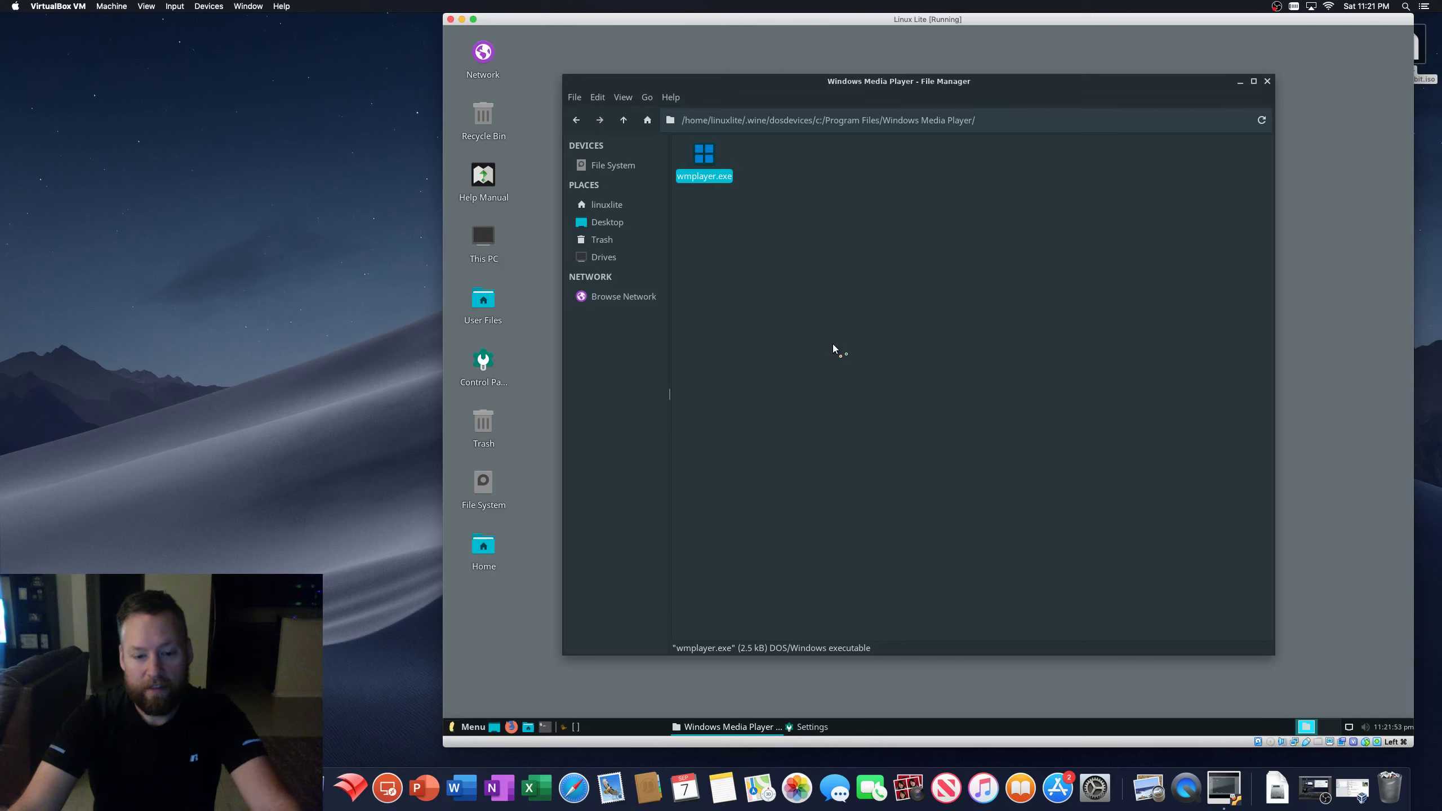
# - Launch Firewall Configuration from the Linux Lite Settings window, then close Settings
pyautogui.click(812, 727)
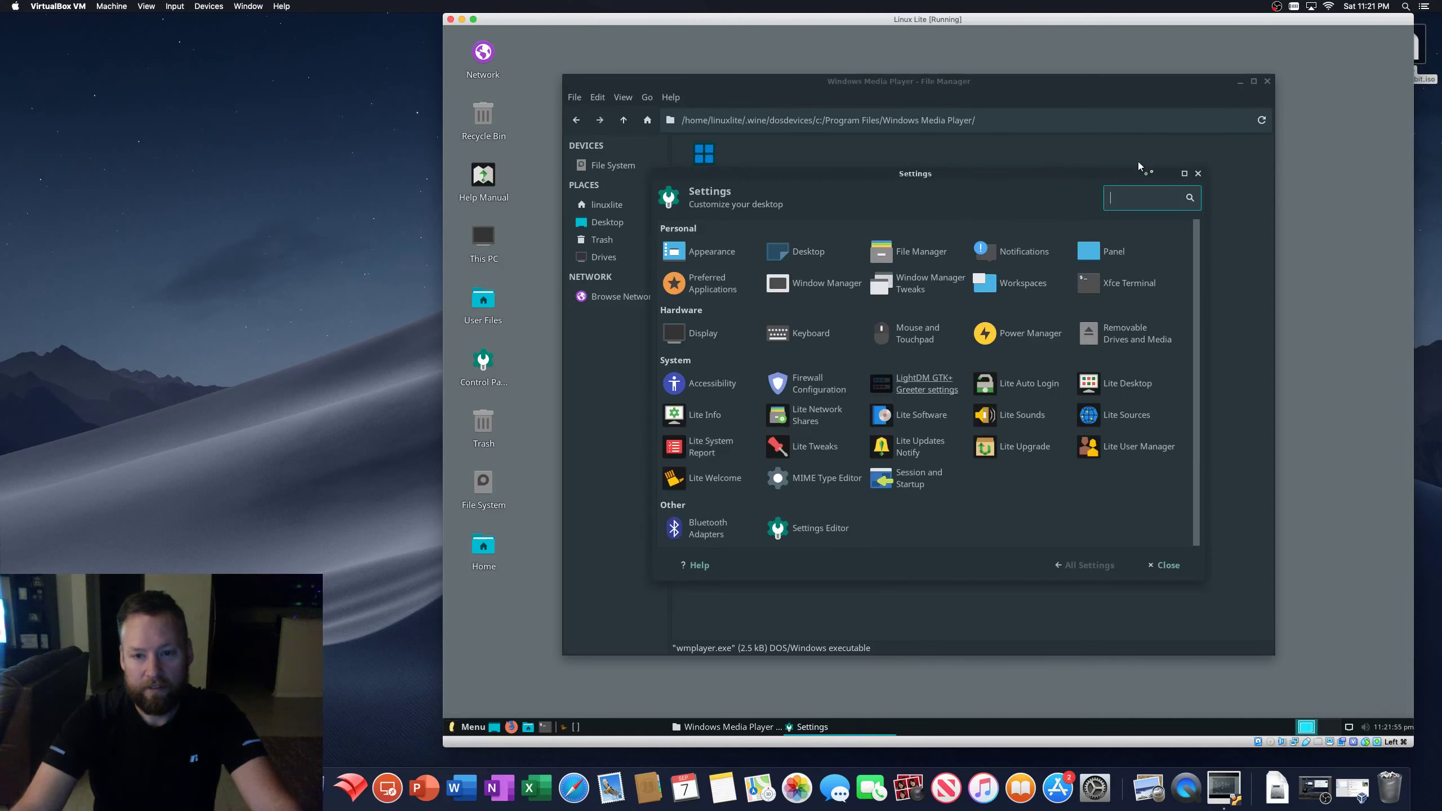
pyautogui.click(817, 384)
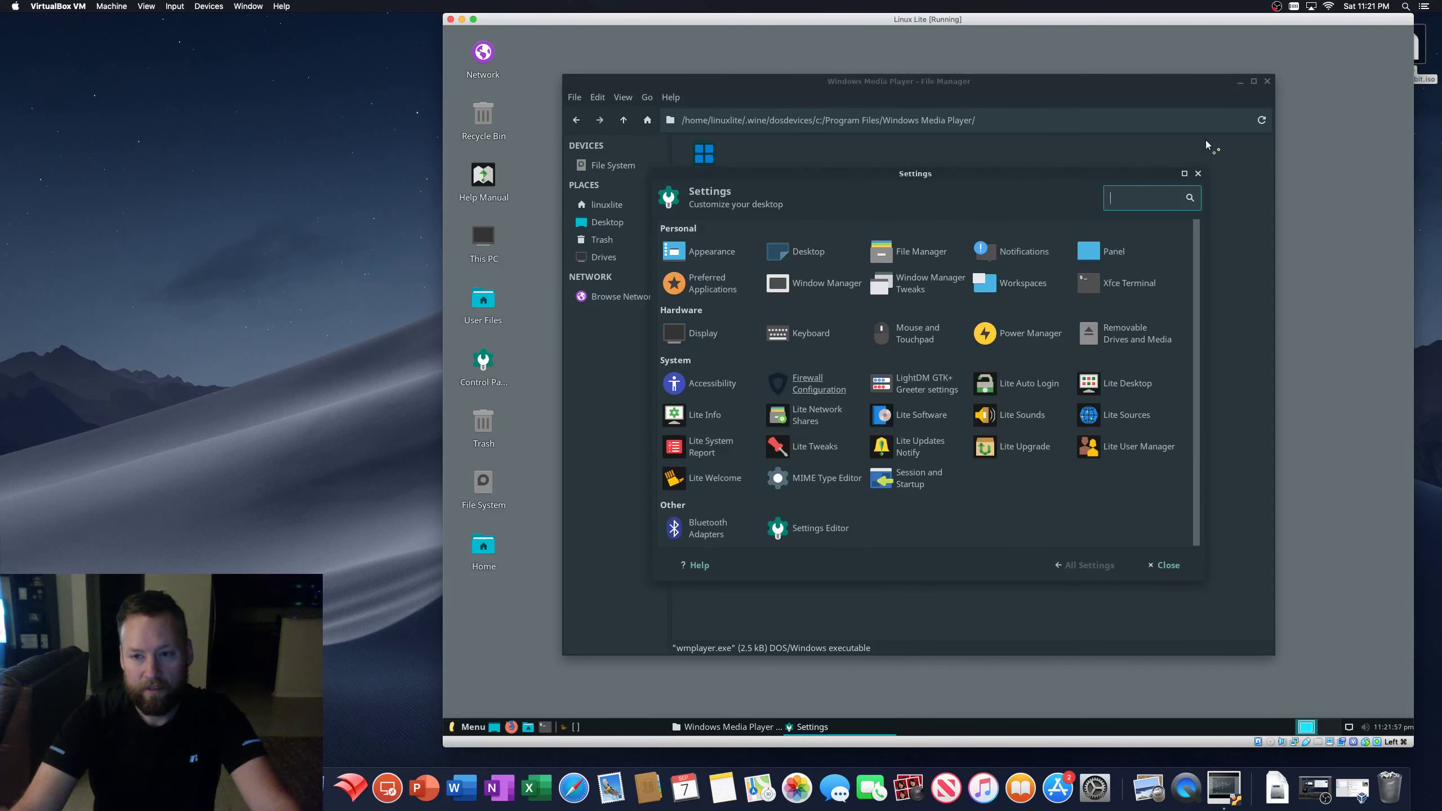
pyautogui.moveTo(1150, 174); pyautogui.dragTo(1349, 683)
pyautogui.moveTo(783, 78); pyautogui.dragTo(795, 54)
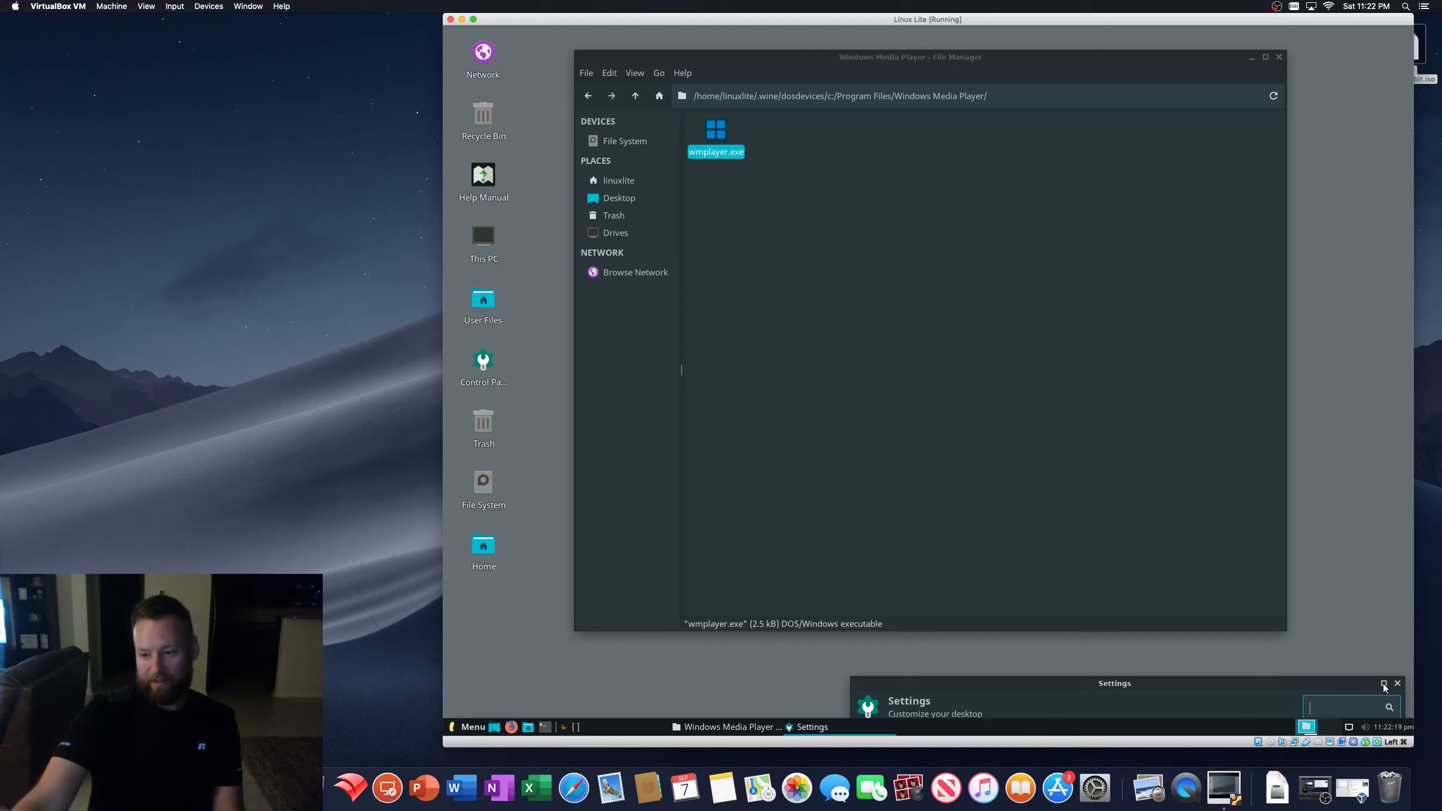
pyautogui.click(1396, 683)
# - Back at the C: drive root, peek into Program Files (x86), then open the windows folder
pyautogui.moveTo(1020, 59); pyautogui.dragTo(1068, 79)
pyautogui.click(973, 335)
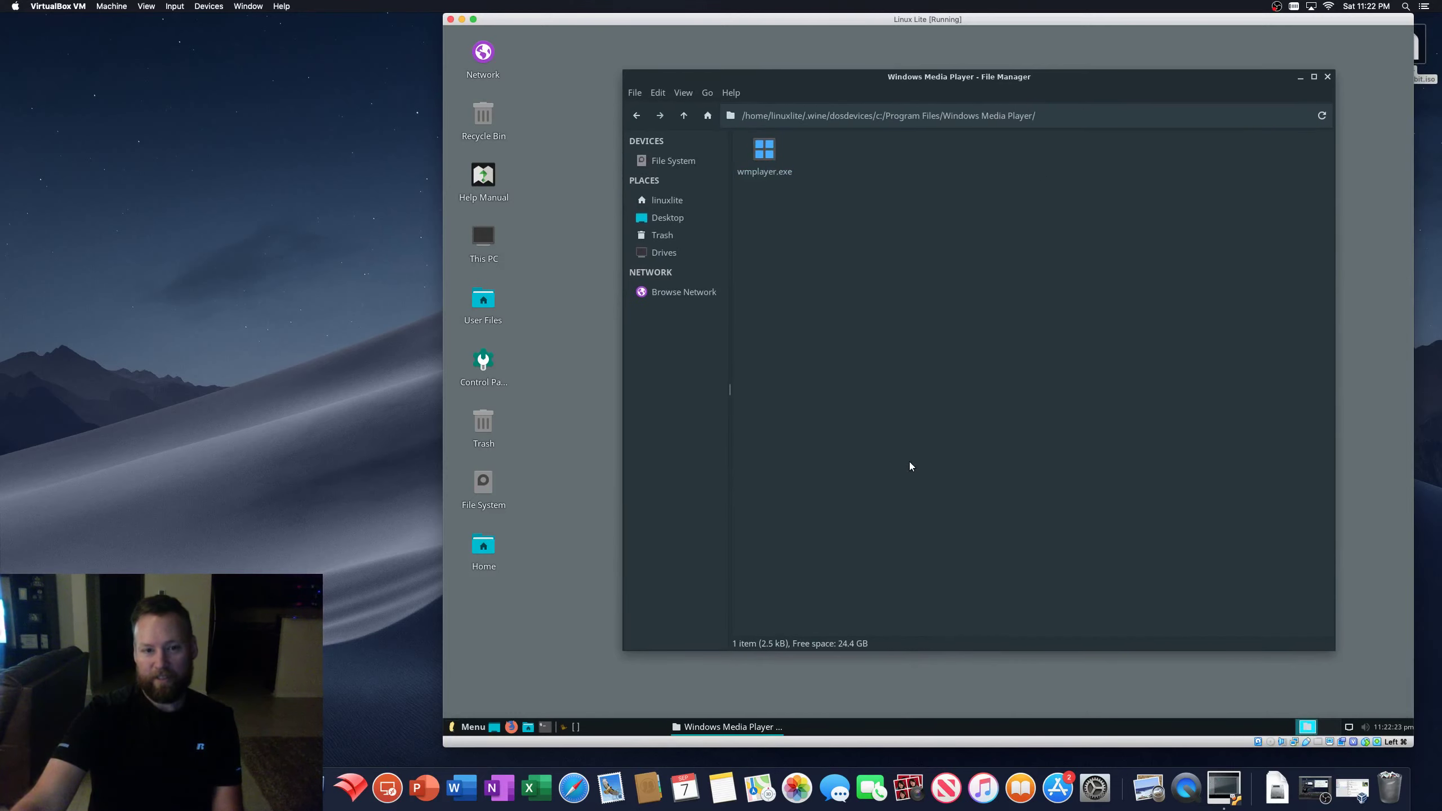
pyautogui.click(637, 115)
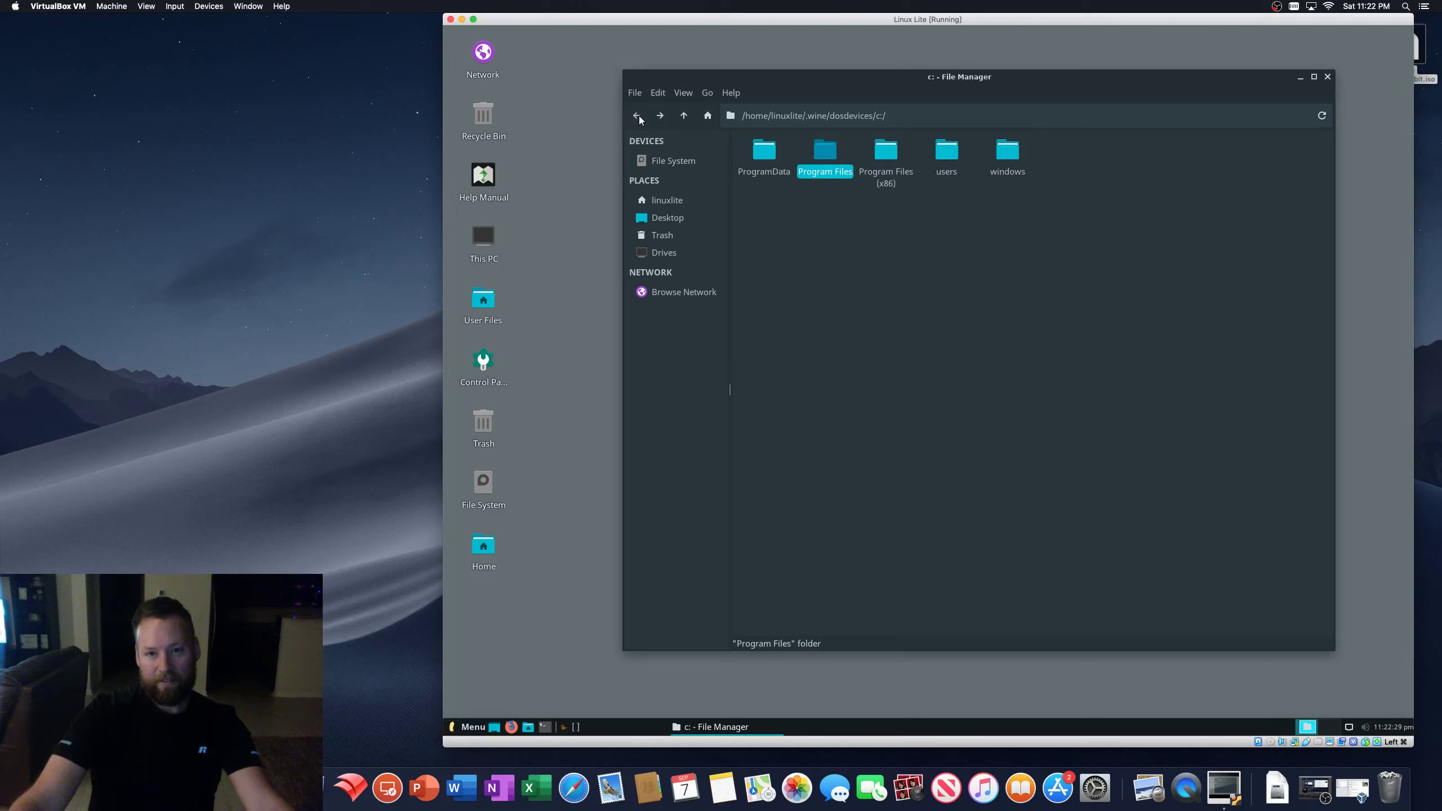
pyautogui.doubleClick(888, 157)
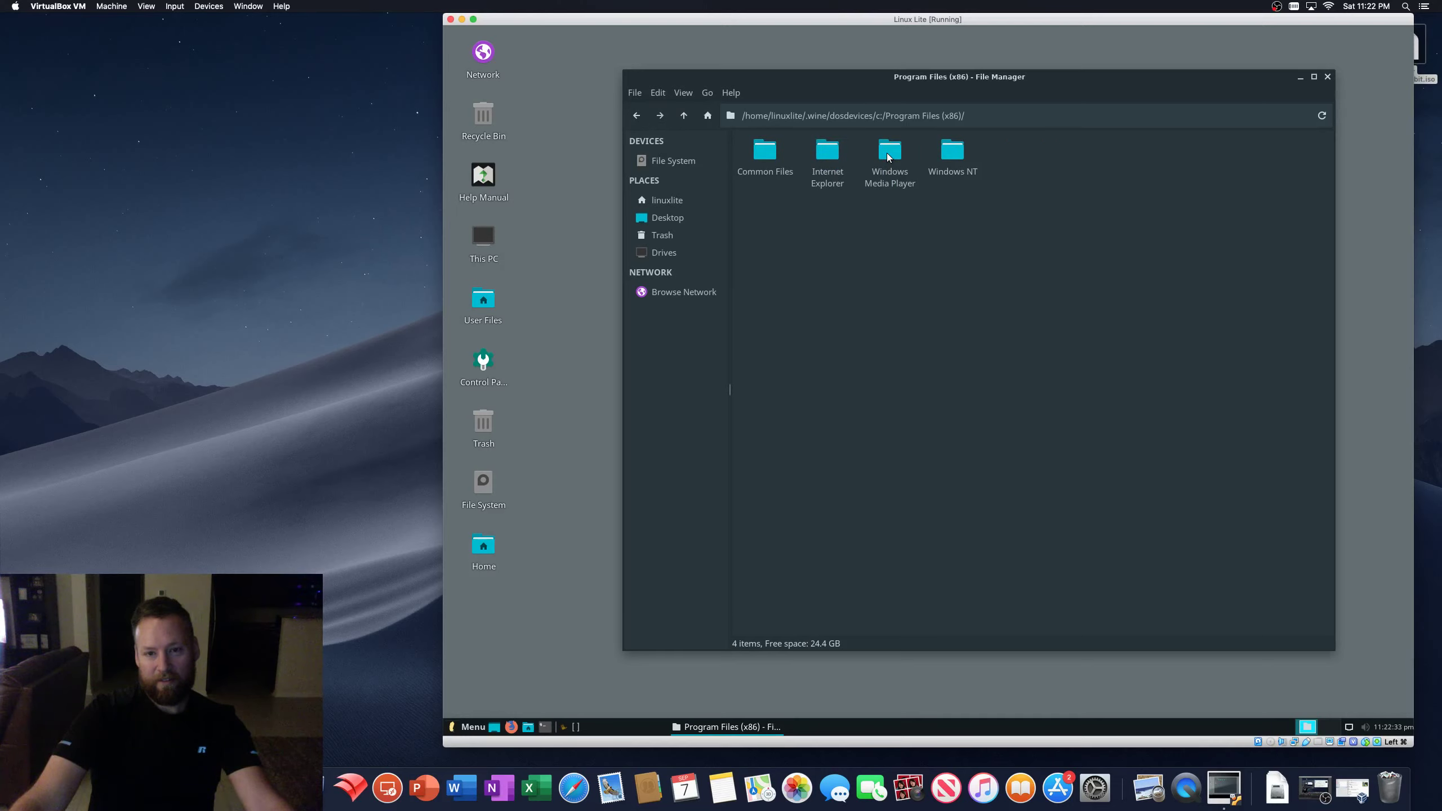
pyautogui.click(638, 115)
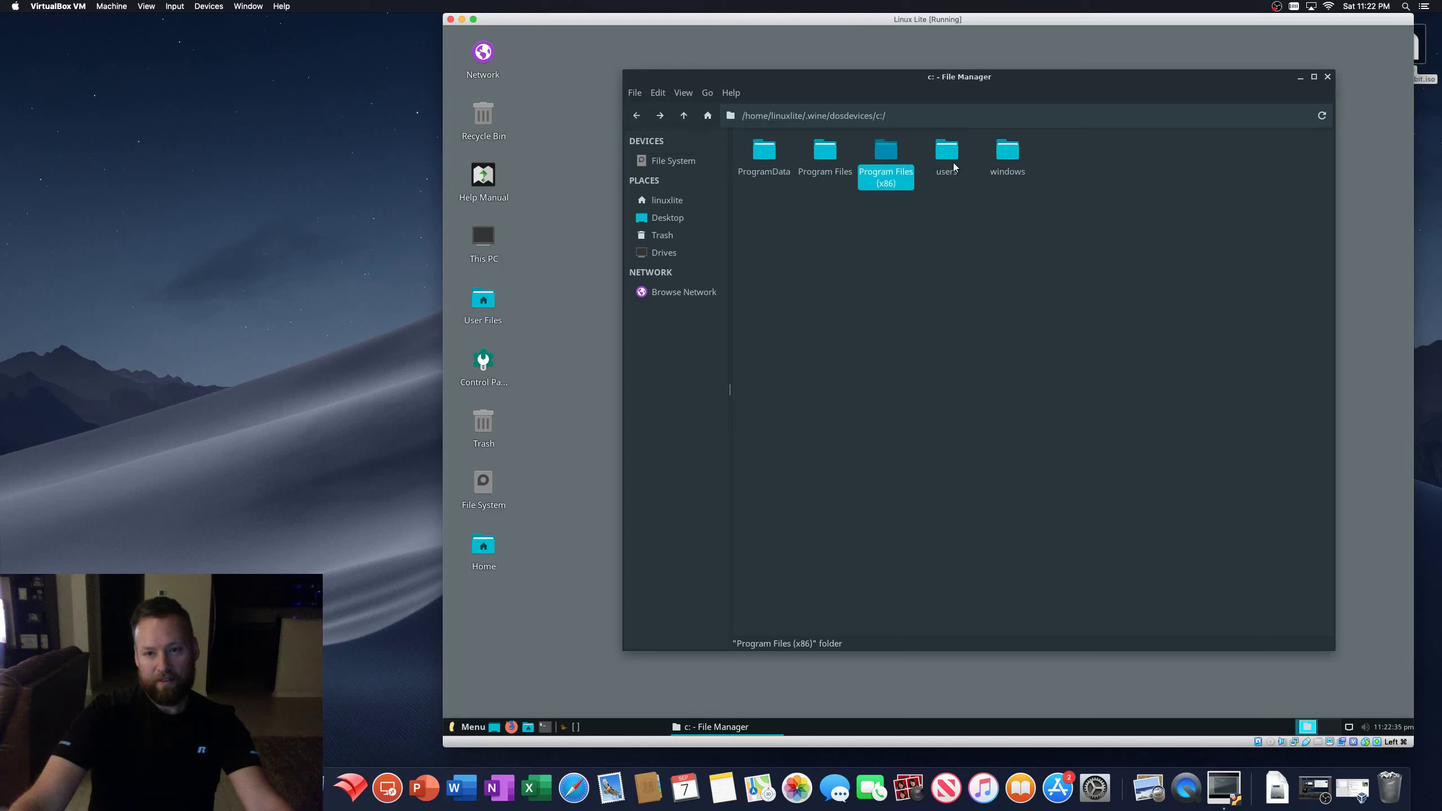
pyautogui.doubleClick(1008, 152)
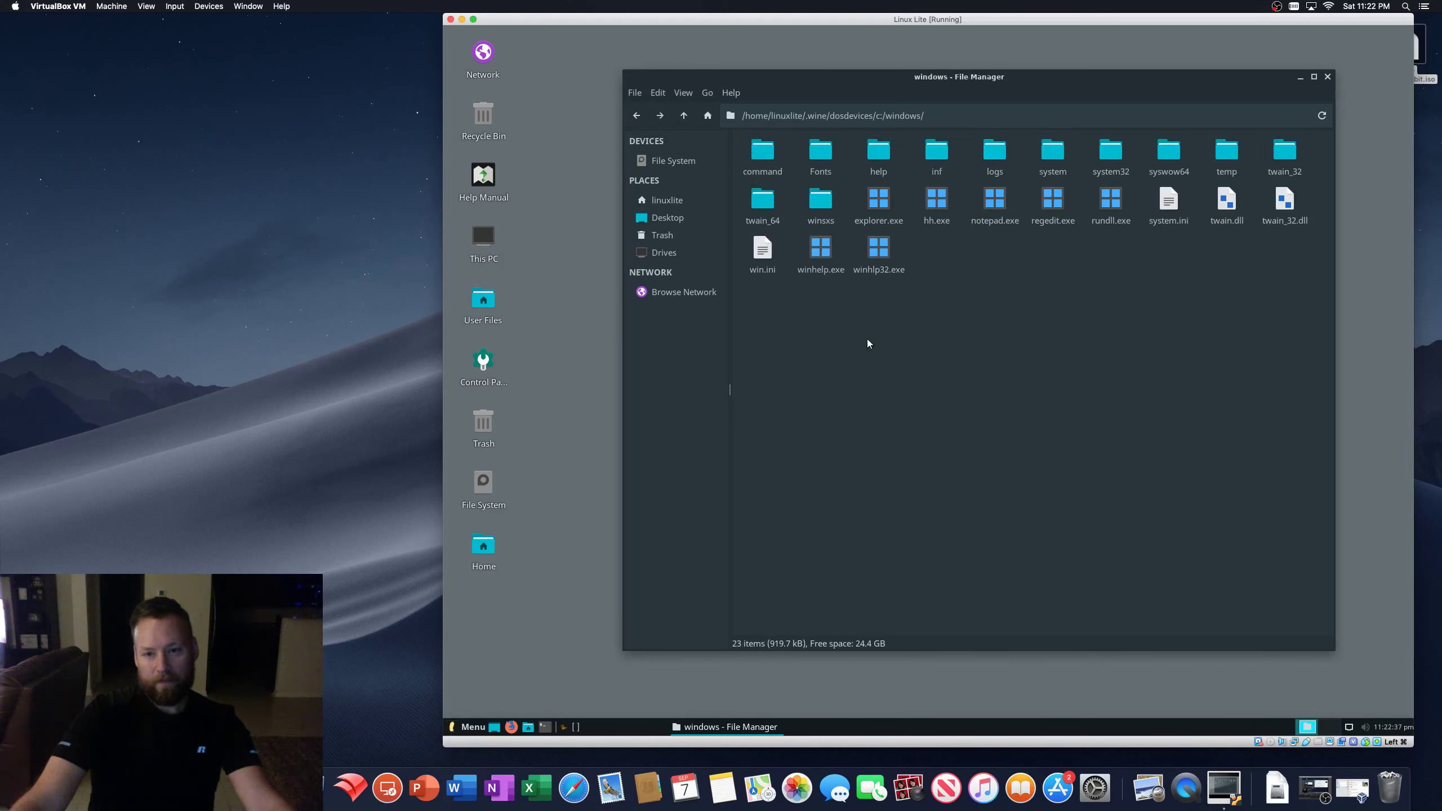
# - Run notepad.exe, view its About dialog, then exit Notepad
pyautogui.doubleClick(994, 201)
pyautogui.click(595, 88)
pyautogui.click(617, 132)
pyautogui.click(755, 133)
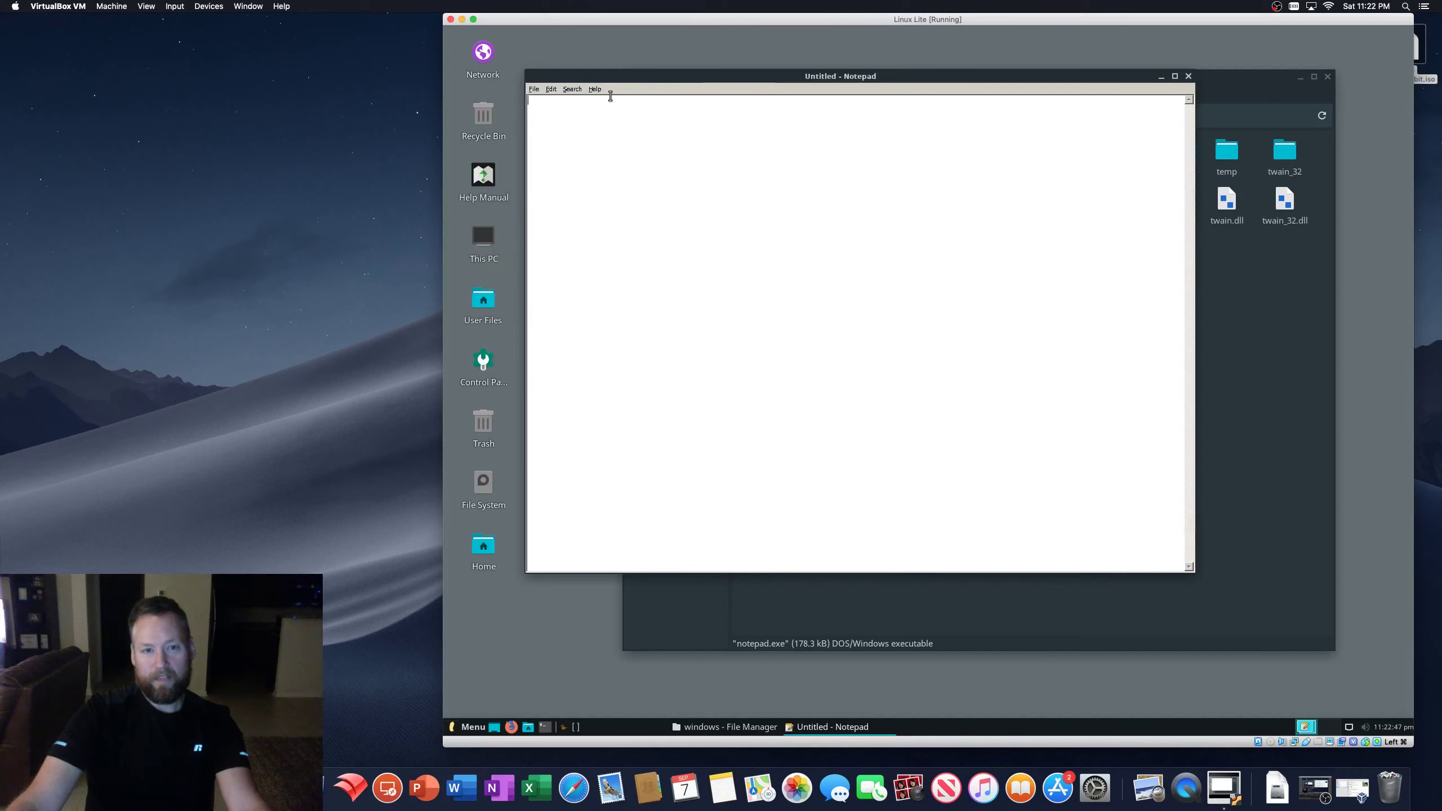
pyautogui.click(533, 89)
pyautogui.click(542, 178)
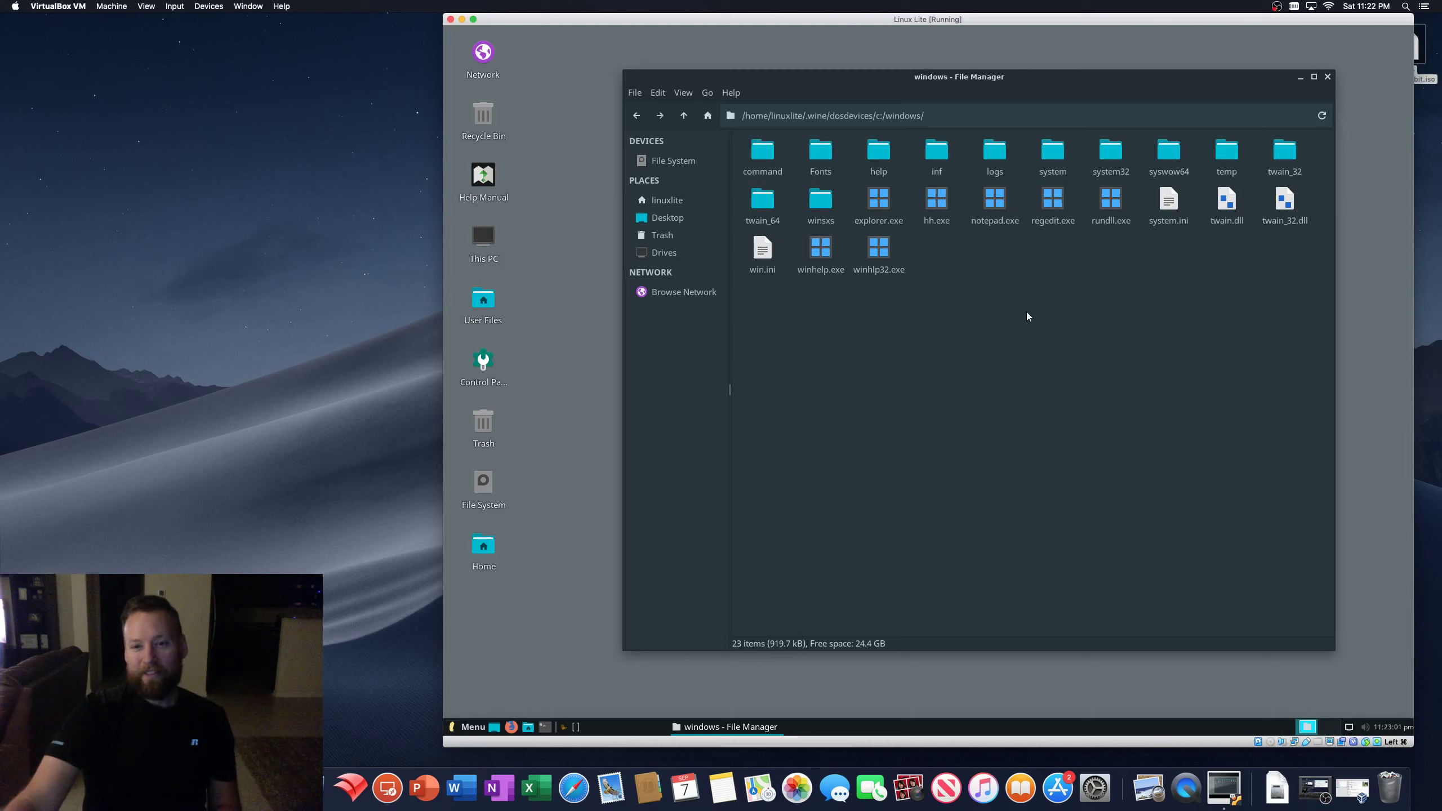
# - Run regedit.exe and browse HKEY_LOCAL_MACHINE\Software\Wine's Drives, LicenseInformation and Ports keys
pyautogui.doubleClick(1053, 205)
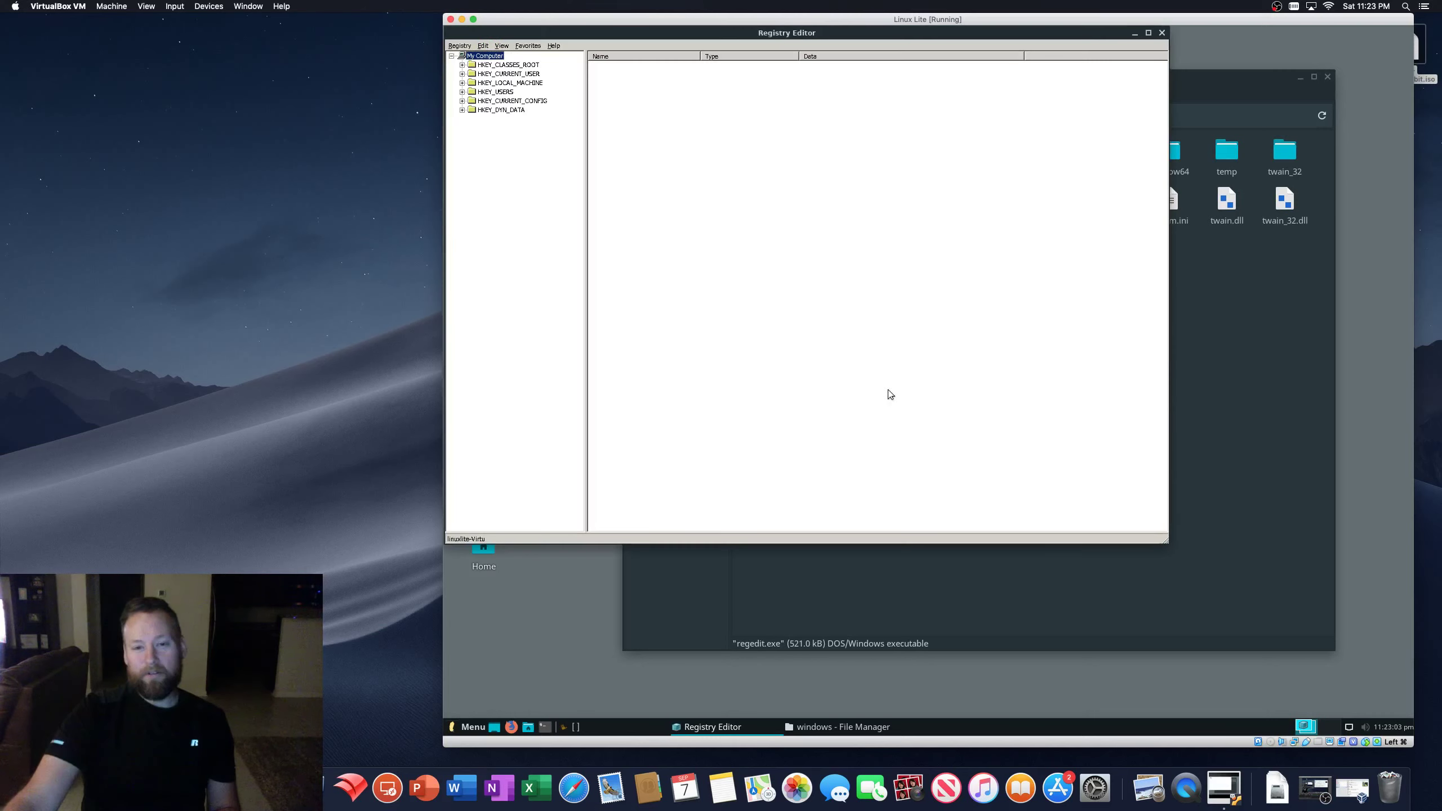
pyautogui.moveTo(620, 55); pyautogui.dragTo(651, 132)
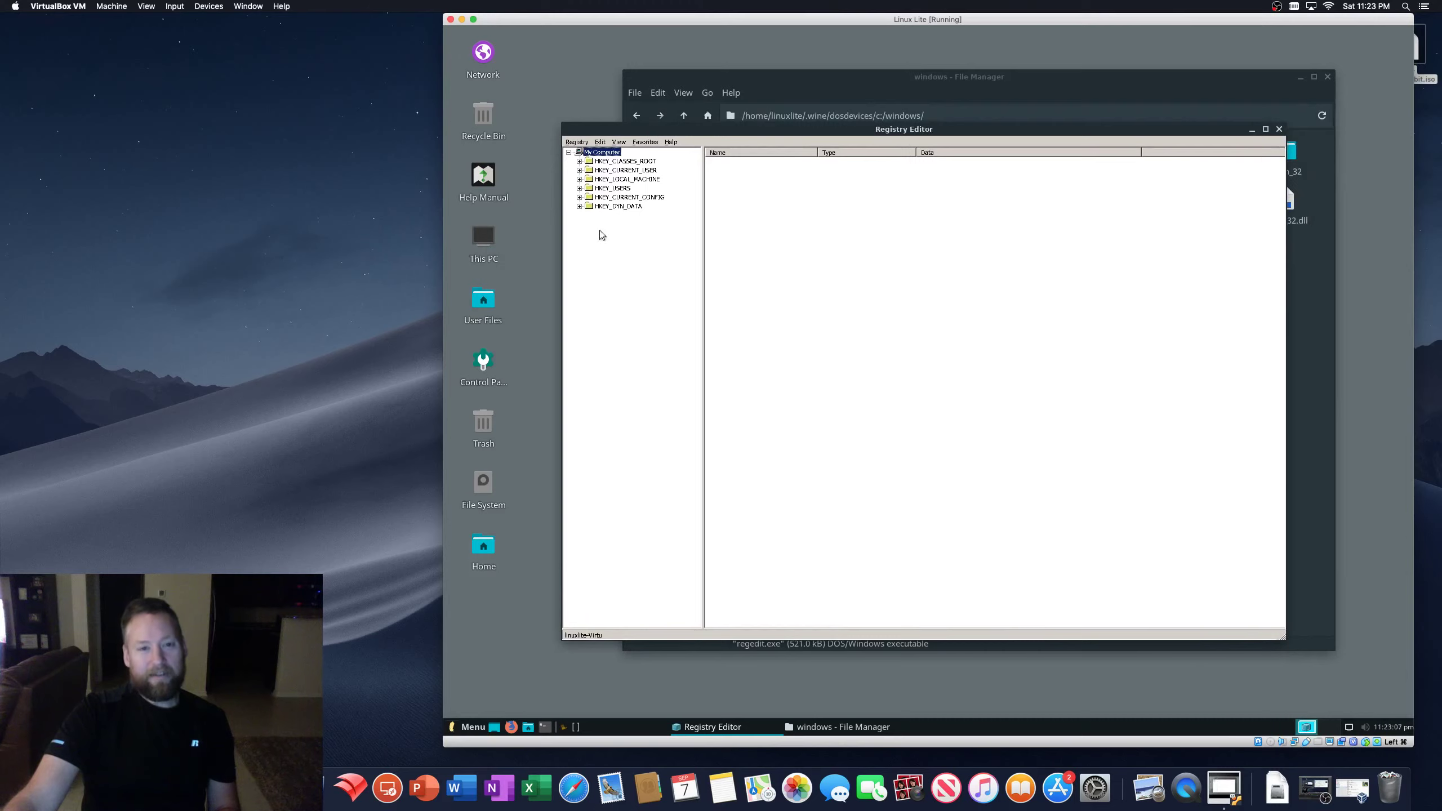
pyautogui.click(579, 179)
pyautogui.click(591, 189)
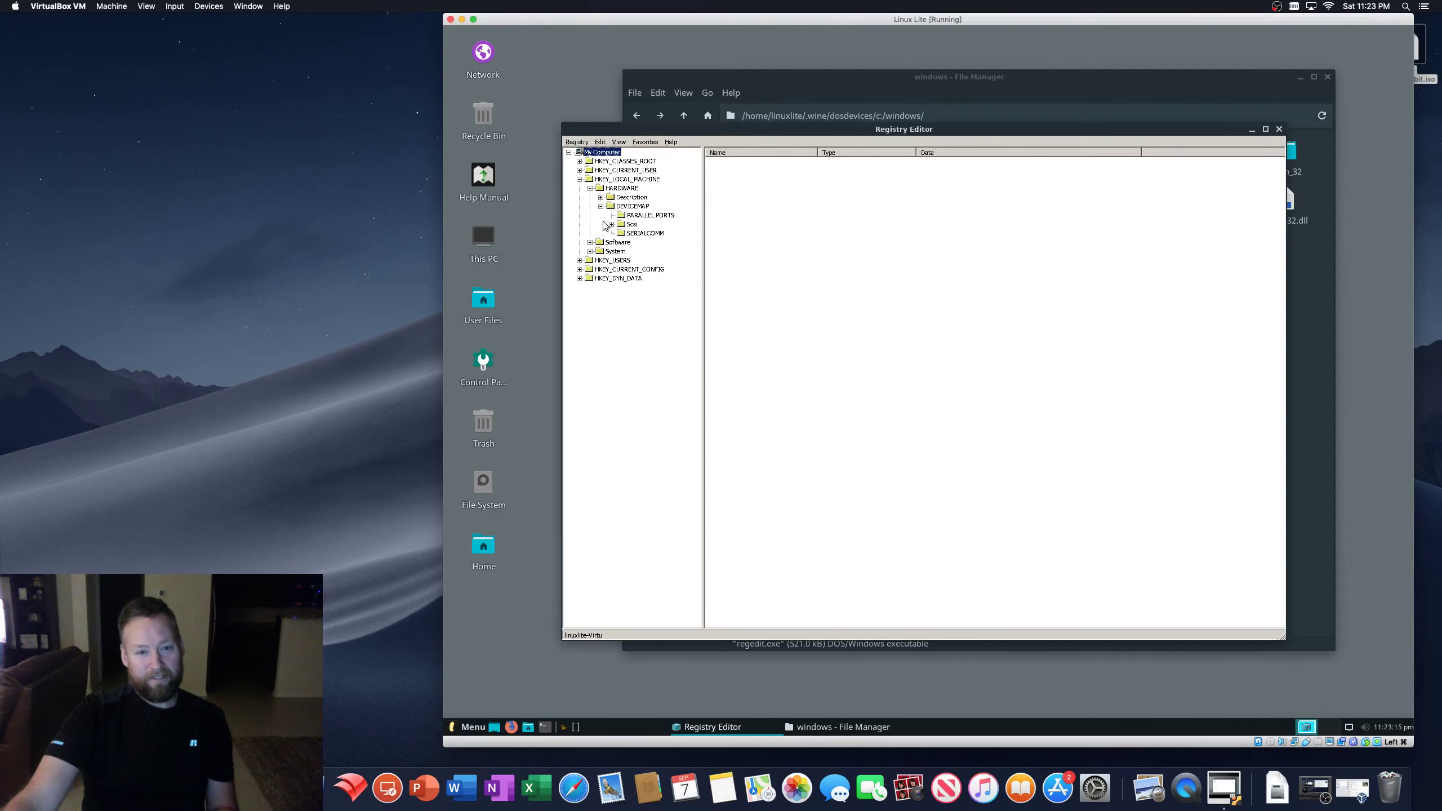
pyautogui.click(590, 188)
pyautogui.click(590, 197)
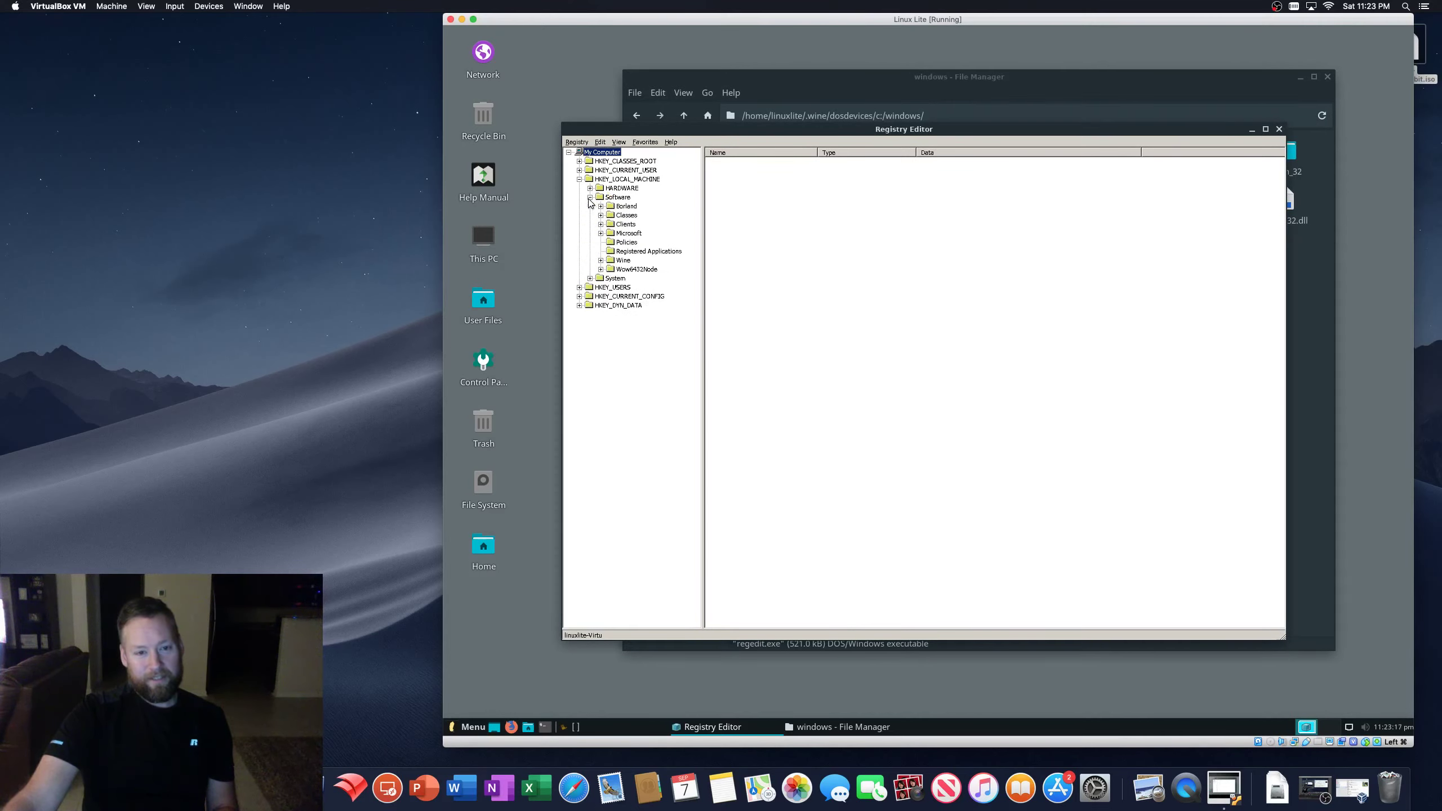
pyautogui.click(601, 261)
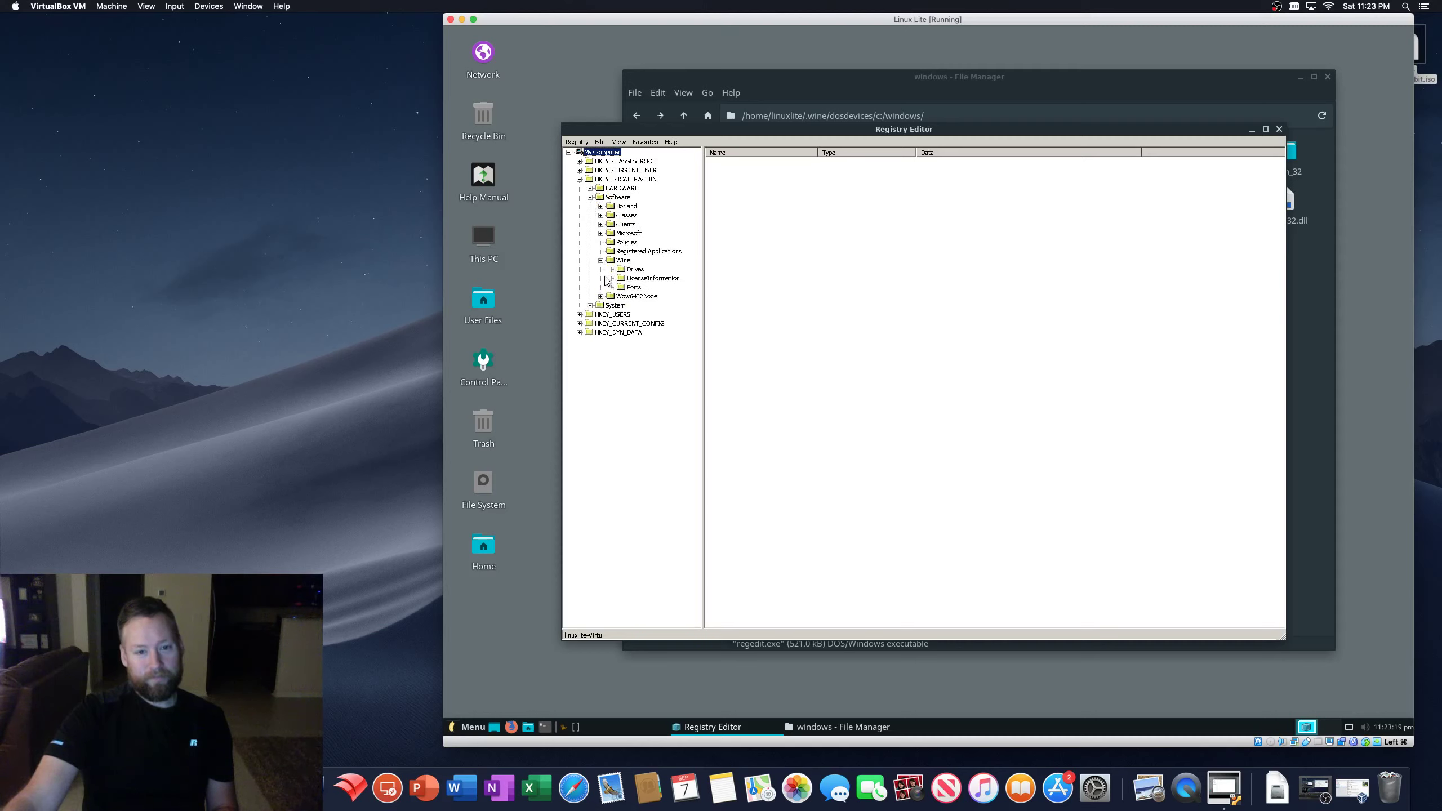
pyautogui.click(630, 271)
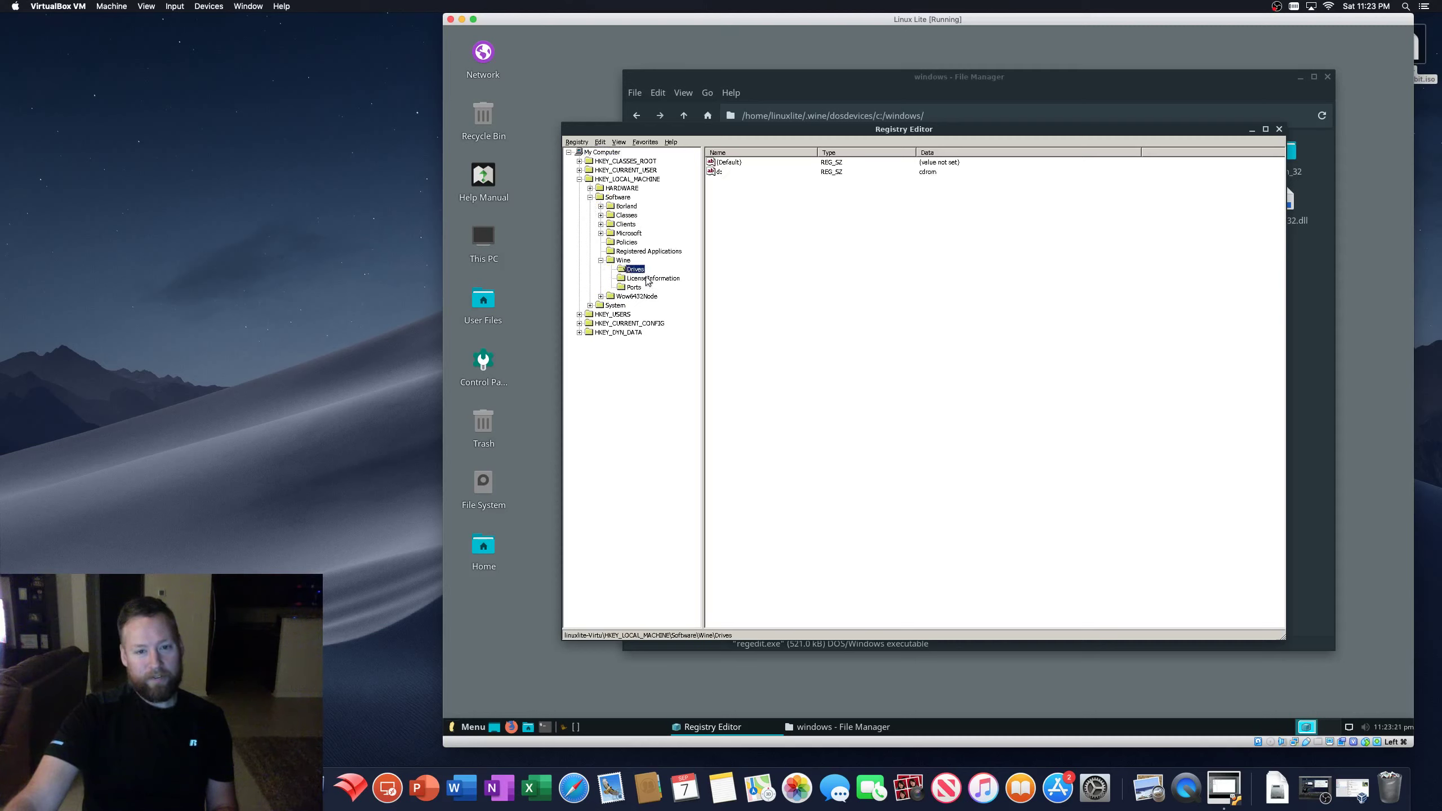
pyautogui.click(637, 279)
pyautogui.click(634, 287)
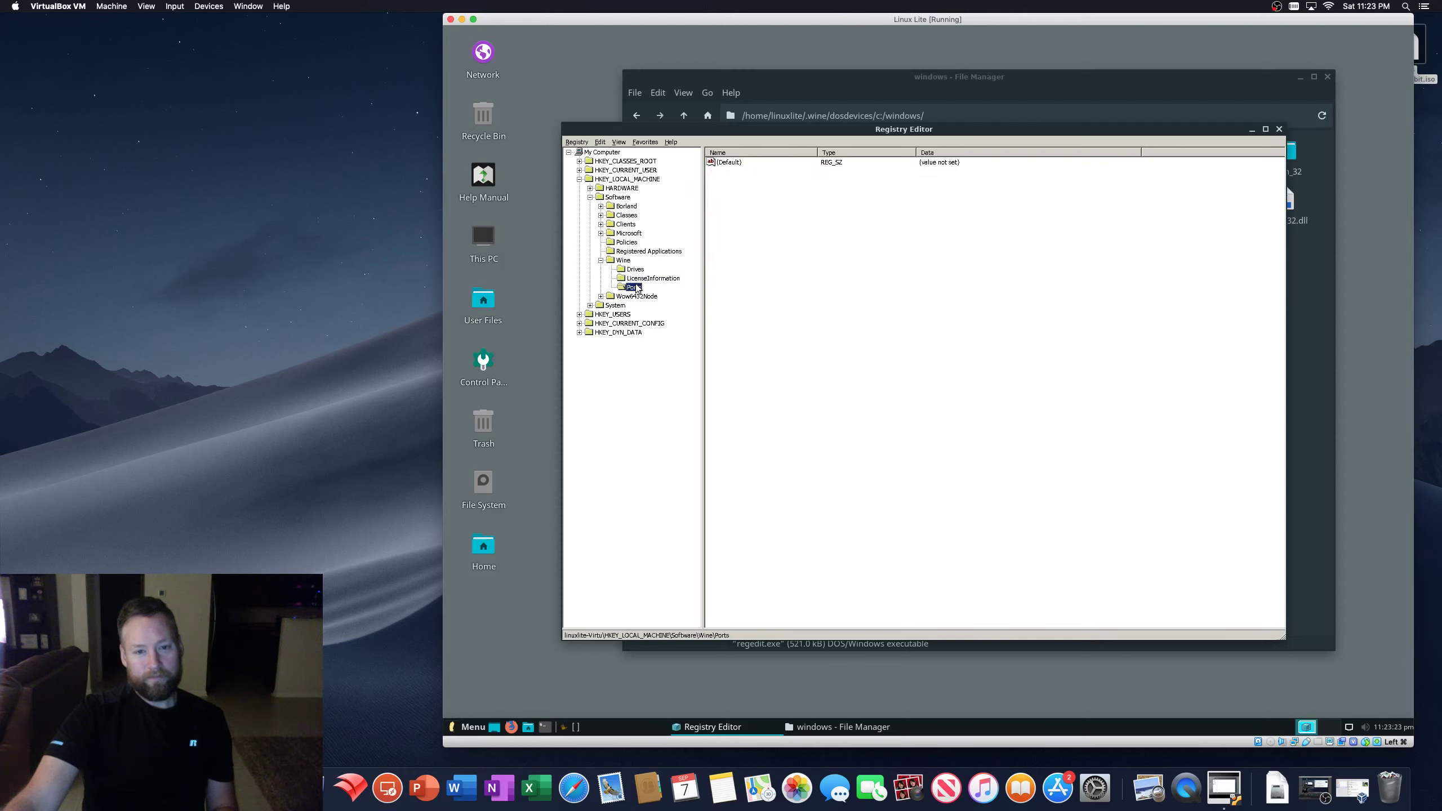
# - Close the Registry Editor and run wmplayer.exe from Program Files > Windows Media Player
pyautogui.click(1280, 130)
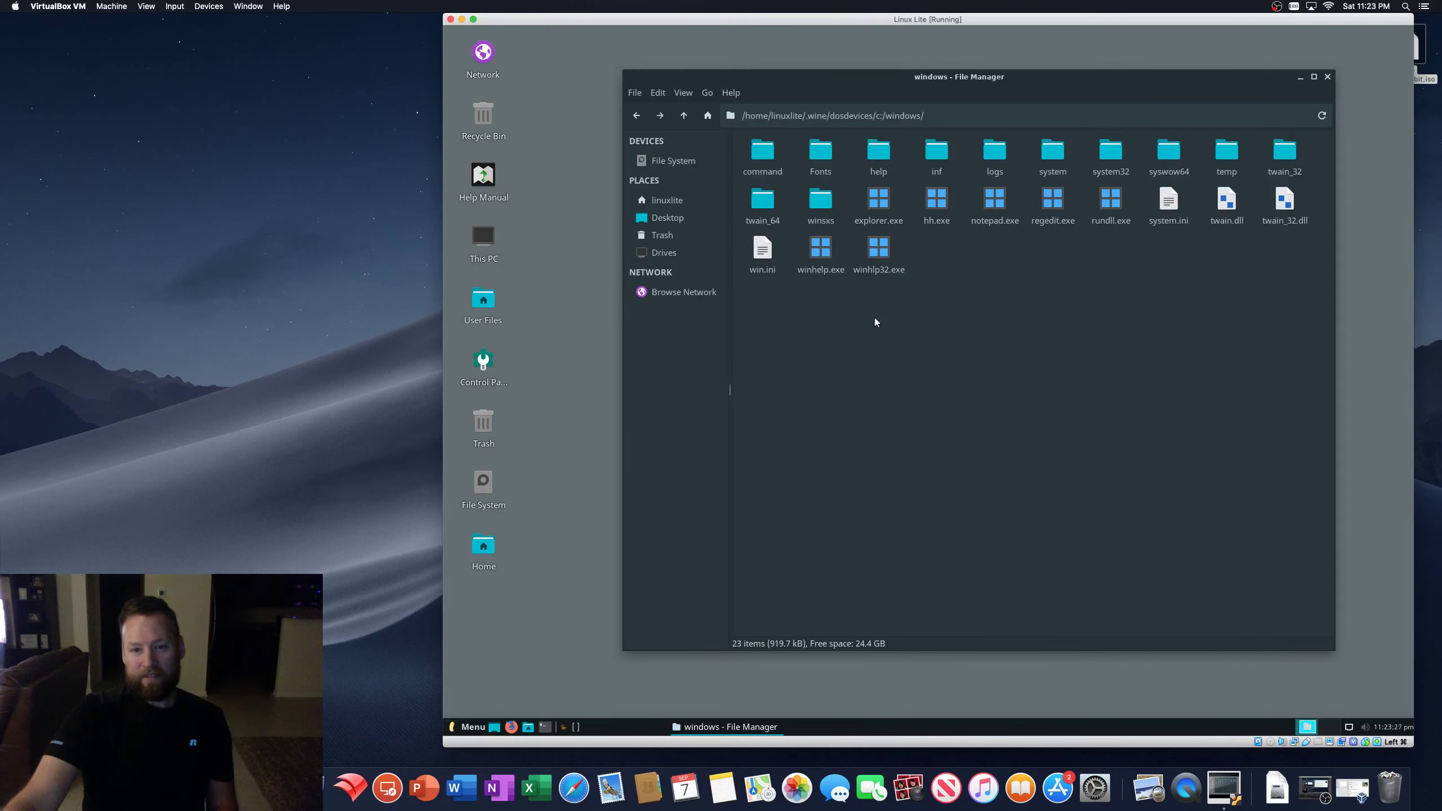
pyautogui.click(683, 115)
pyautogui.doubleClick(823, 151)
pyautogui.doubleClick(889, 150)
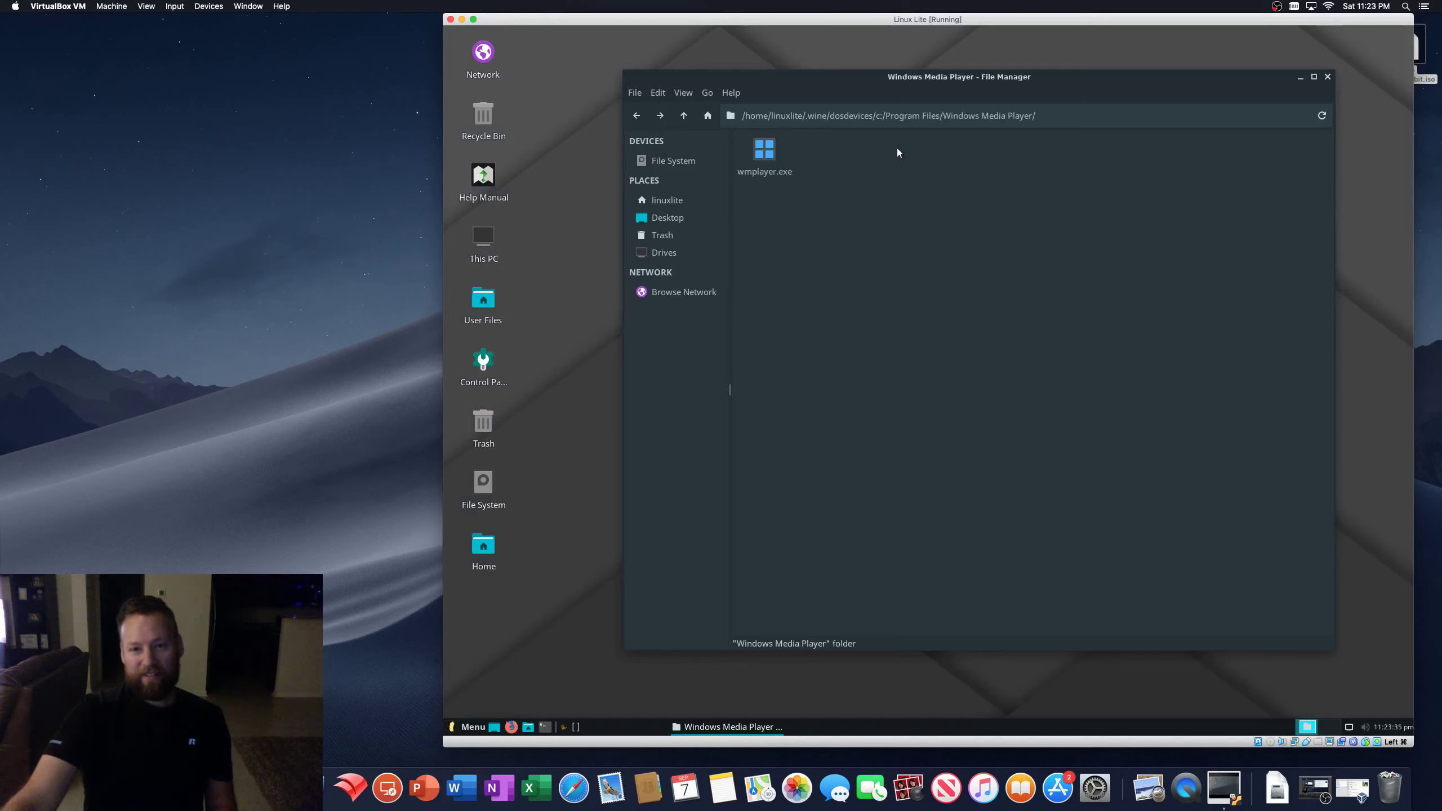
pyautogui.doubleClick(764, 151)
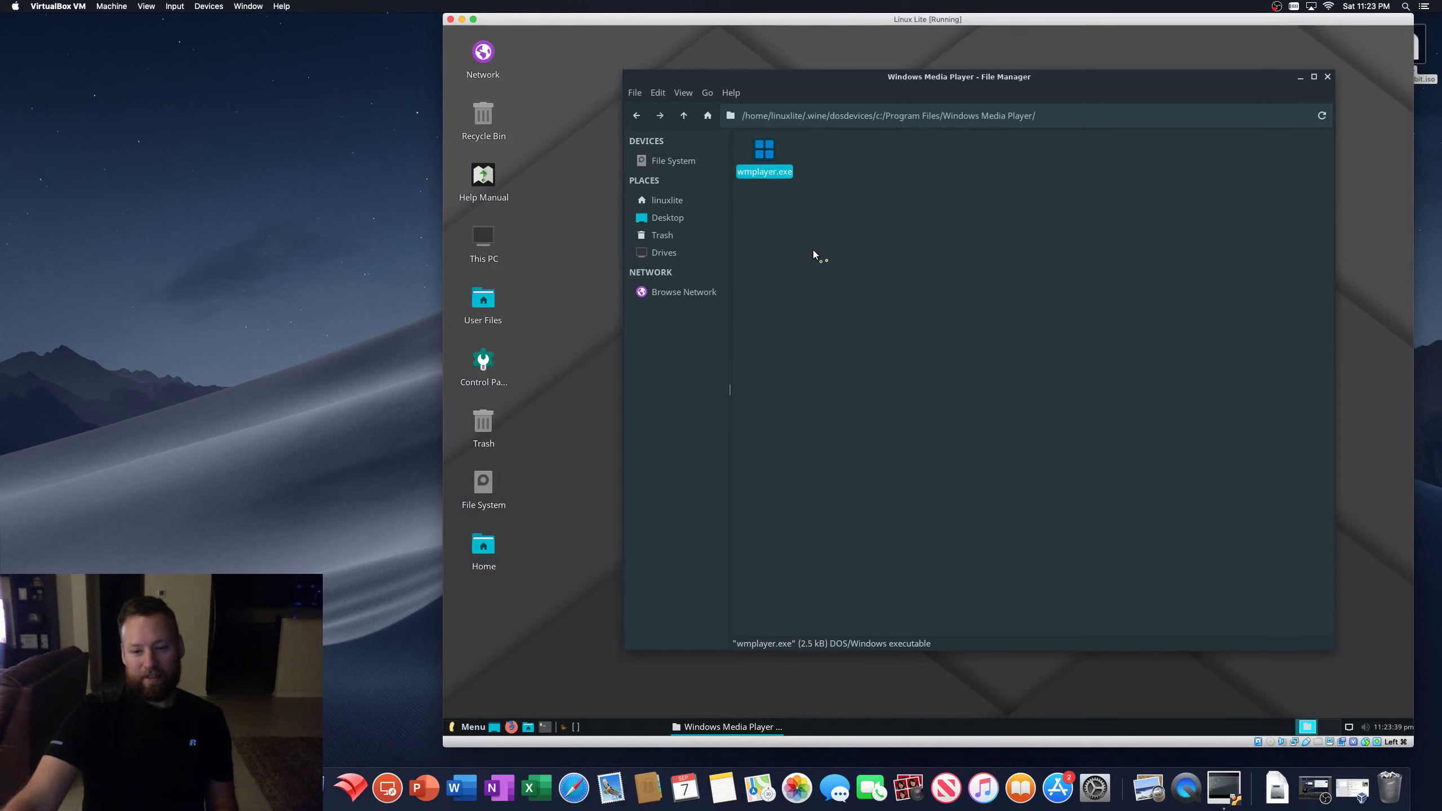
# - Minimize the file manager, switch workspaces and back, then restore it and move it up
pyautogui.click(1299, 78)
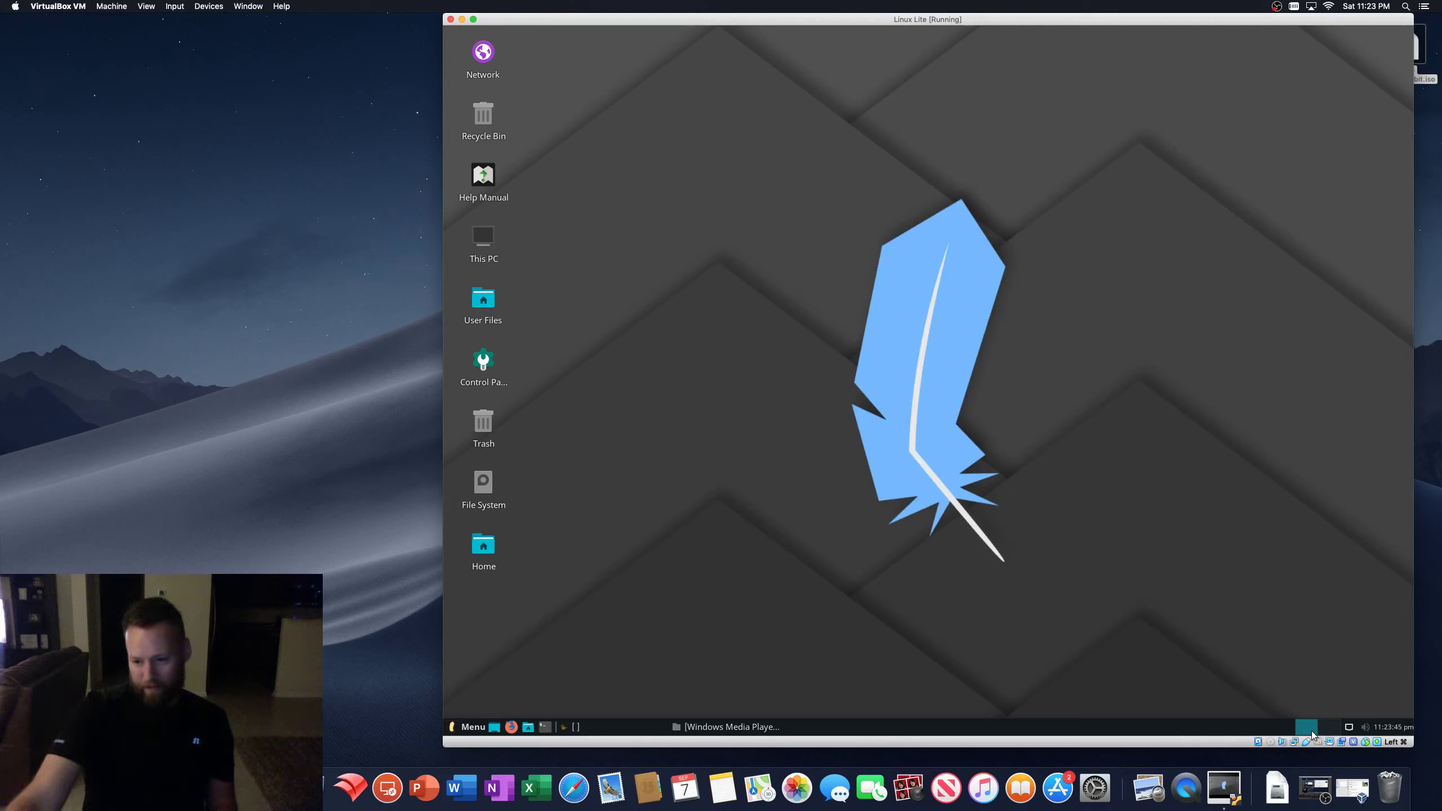
pyautogui.click(1328, 729)
pyautogui.click(1307, 729)
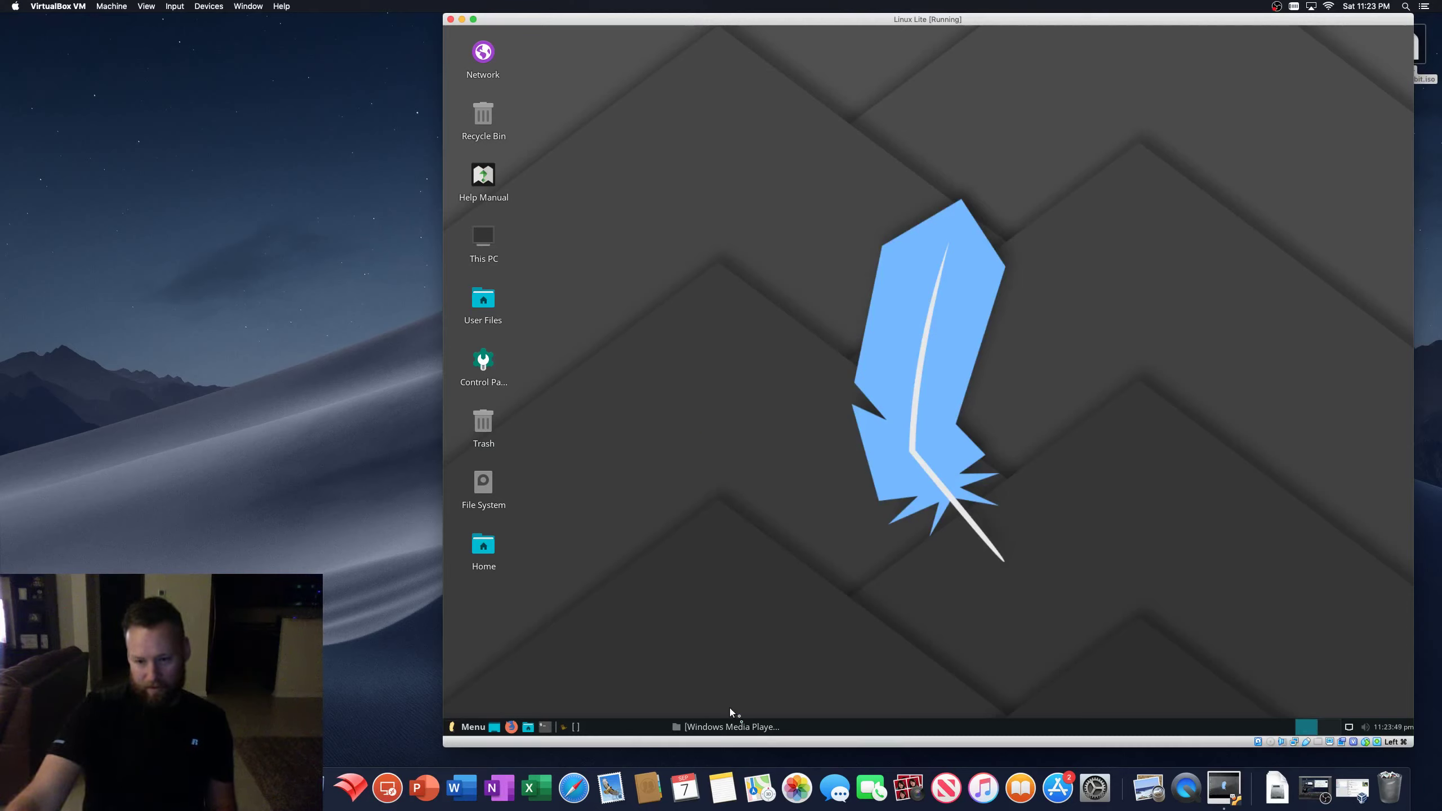
pyautogui.click(726, 725)
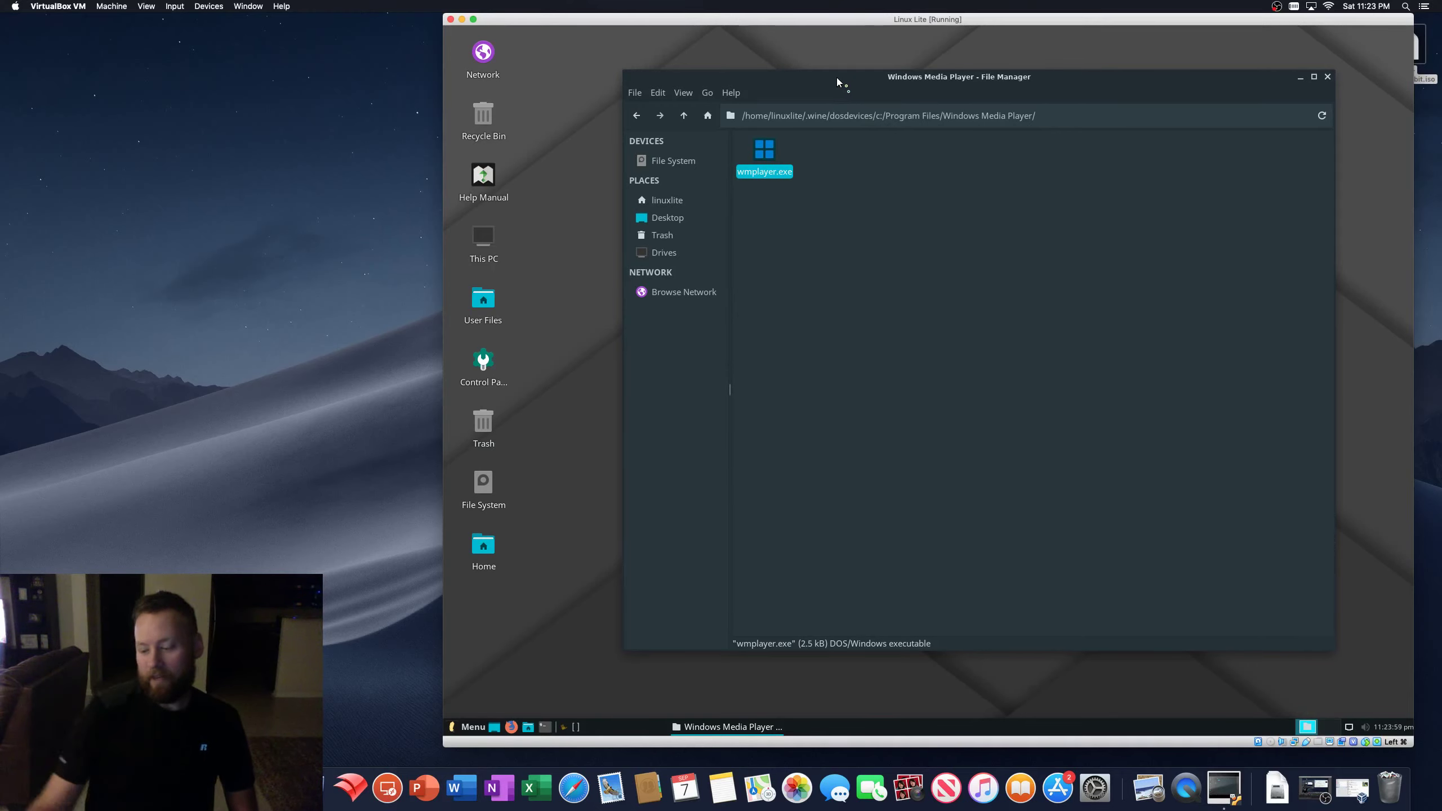
pyautogui.moveTo(836, 78); pyautogui.dragTo(833, 48)
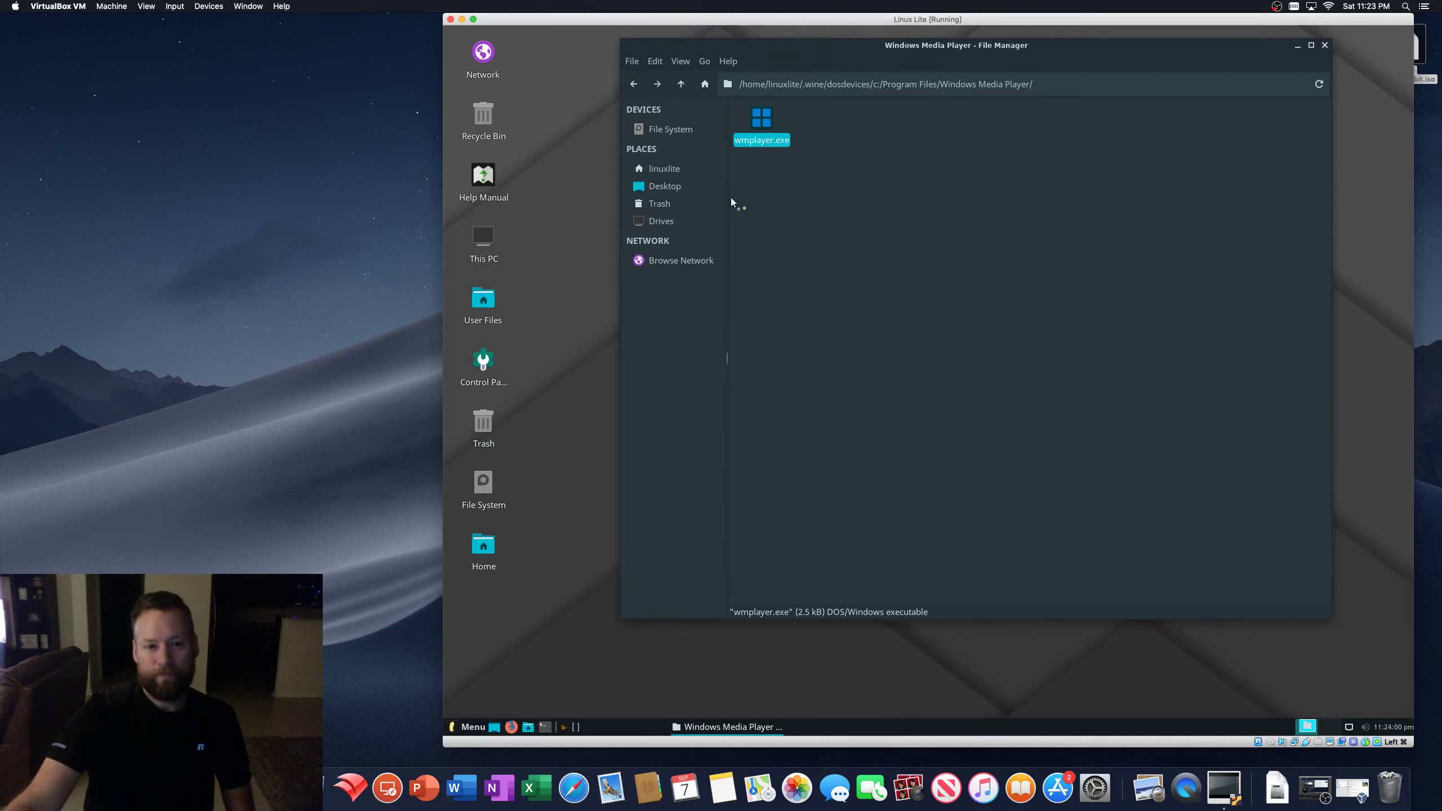
# - Launch Firewall Configuration from the Settings category of the Whisker applications menu
pyautogui.click(906, 390)
pyautogui.click(471, 727)
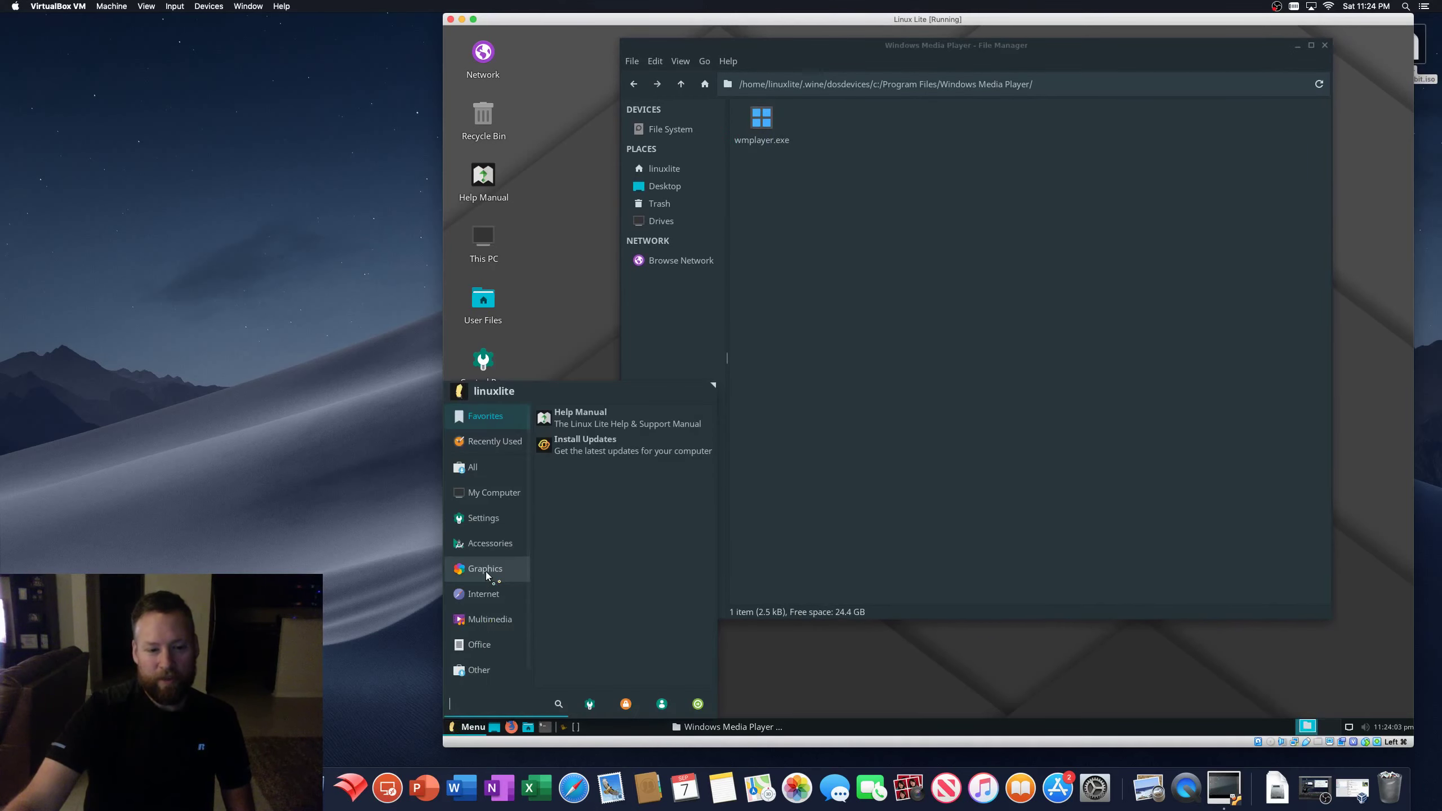
pyautogui.click(486, 569)
pyautogui.click(492, 492)
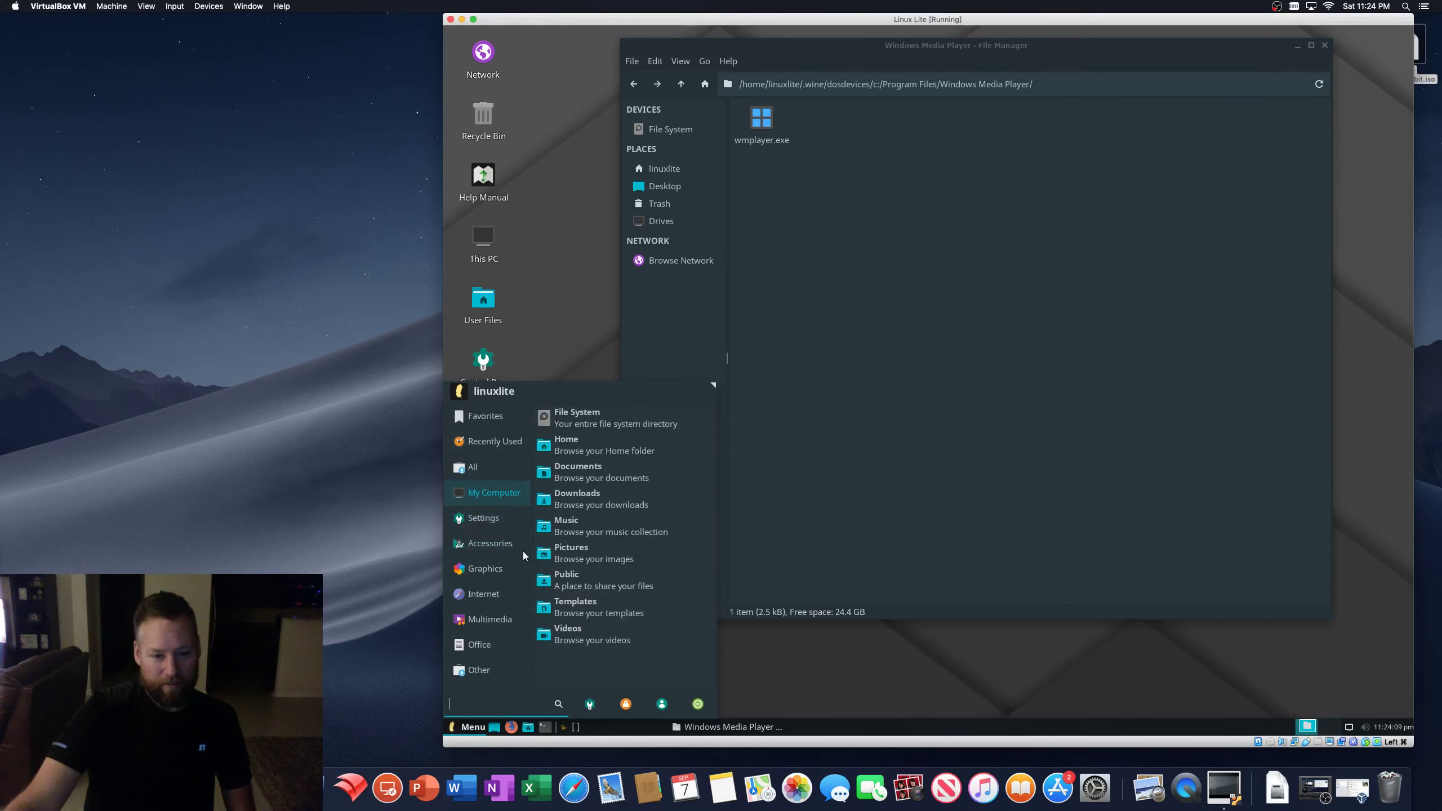
pyautogui.click(494, 522)
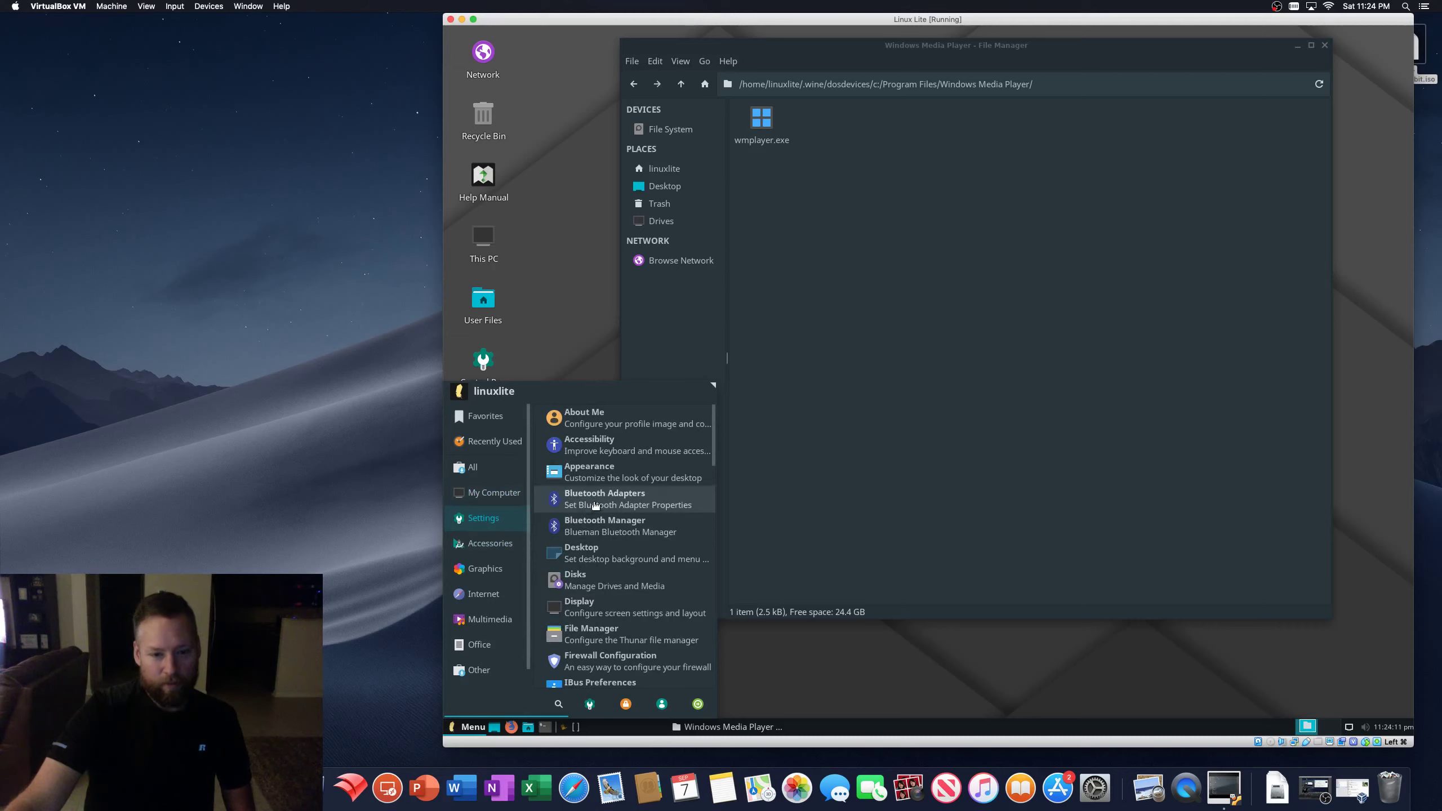
pyautogui.scroll(-3, 610, 567)
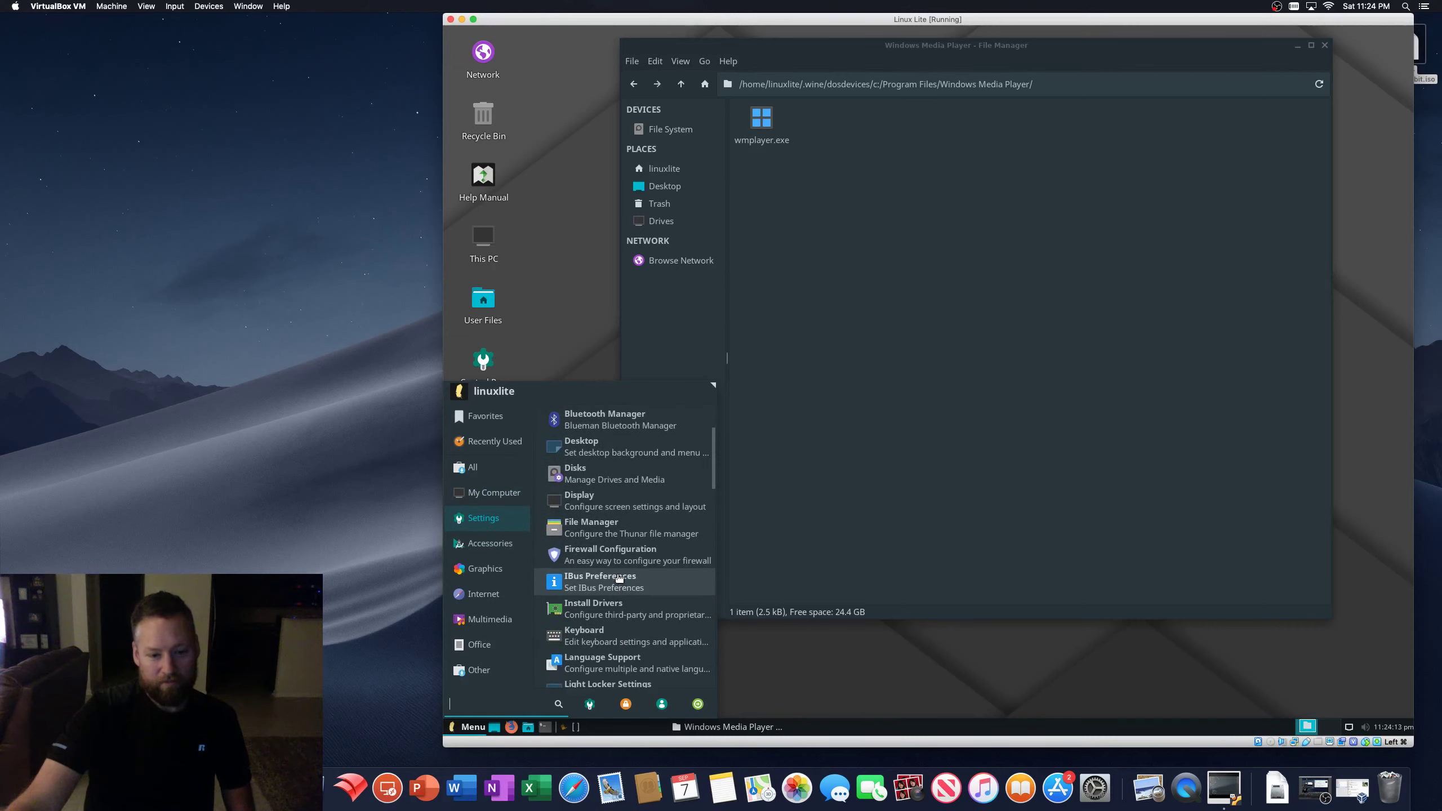
pyautogui.click(620, 559)
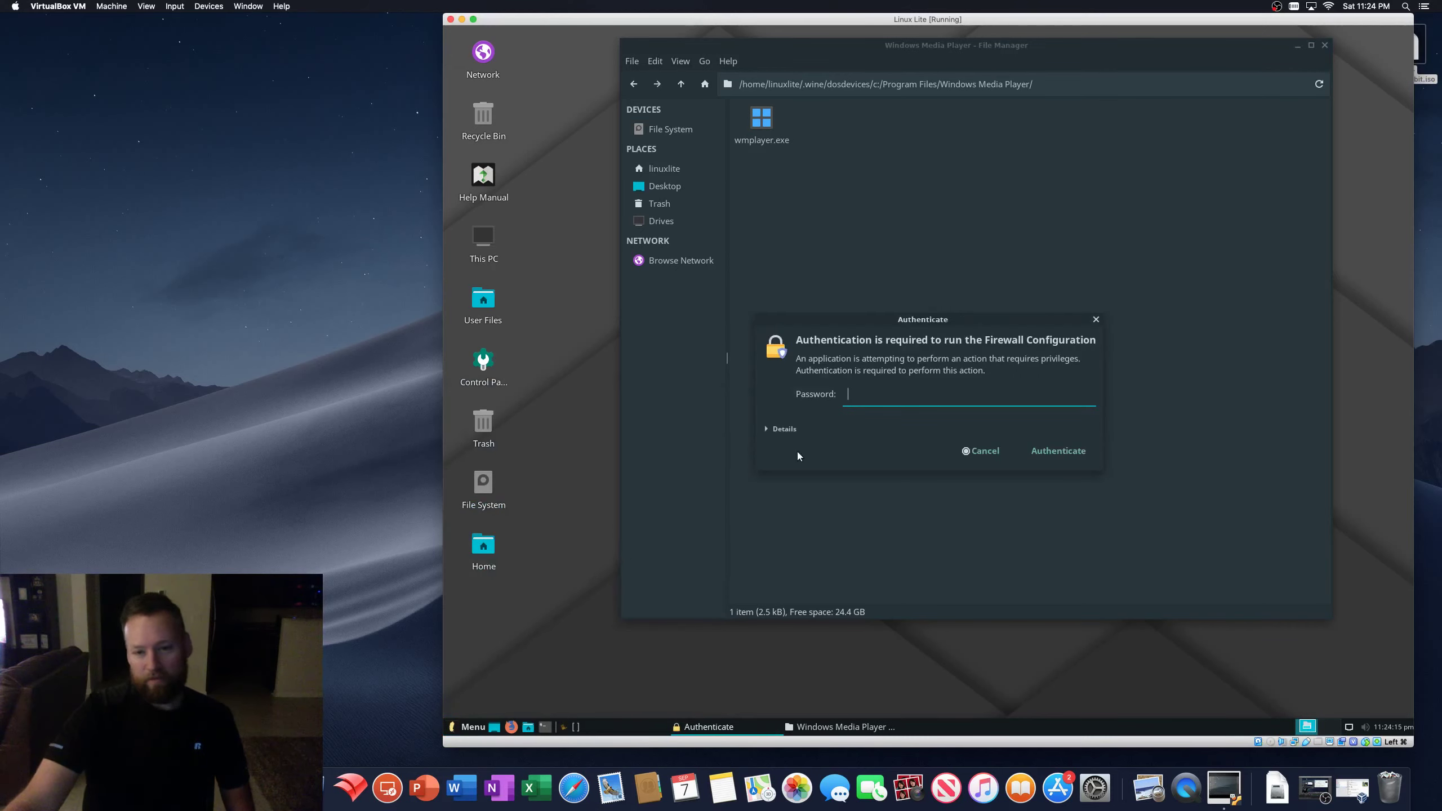
# - Authenticate with the account password, select the Home firewall profile, and review the log
pyautogui.write('linux')
pyautogui.press('Return')
pyautogui.click(865, 269)
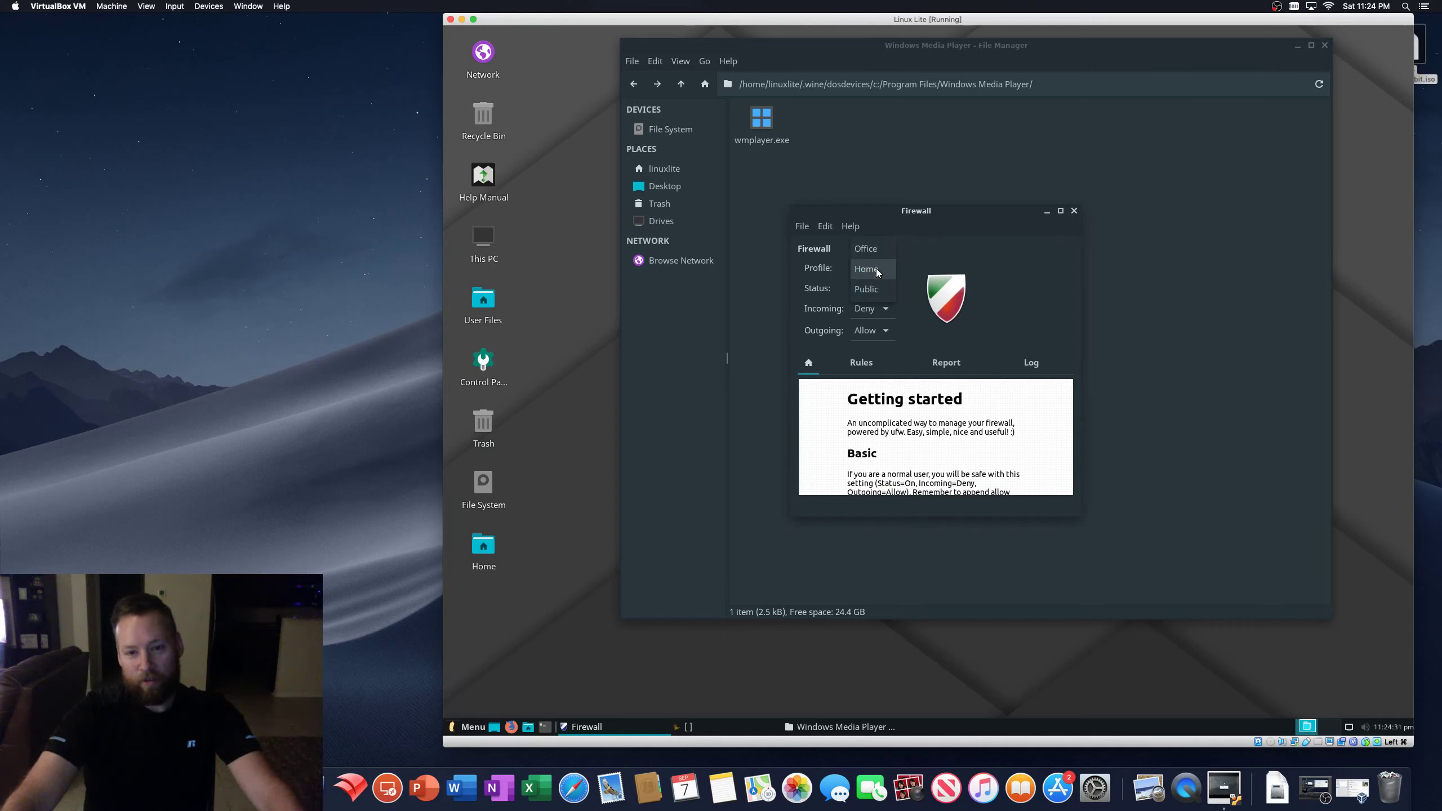
pyautogui.click(946, 362)
pyautogui.click(1041, 364)
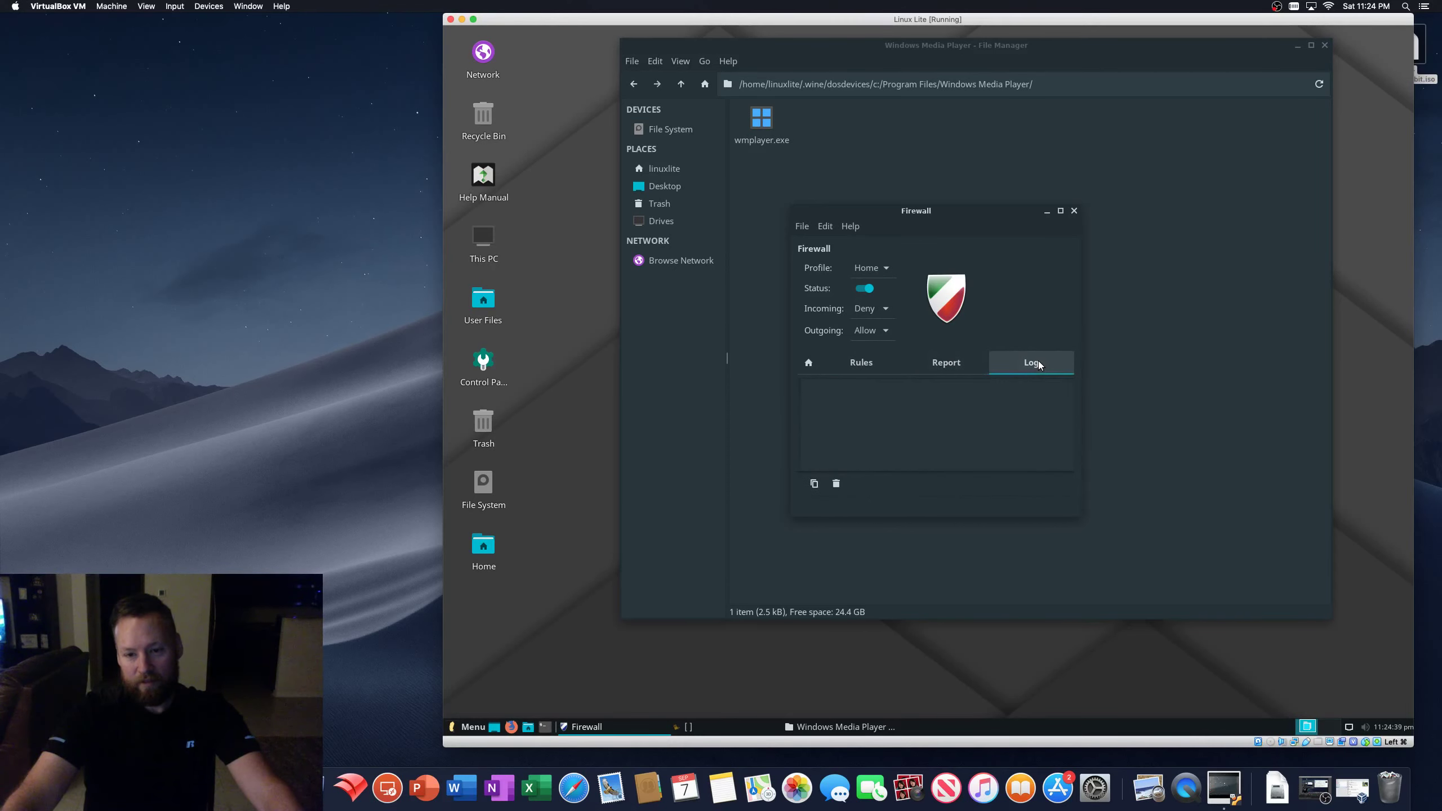
pyautogui.click(808, 362)
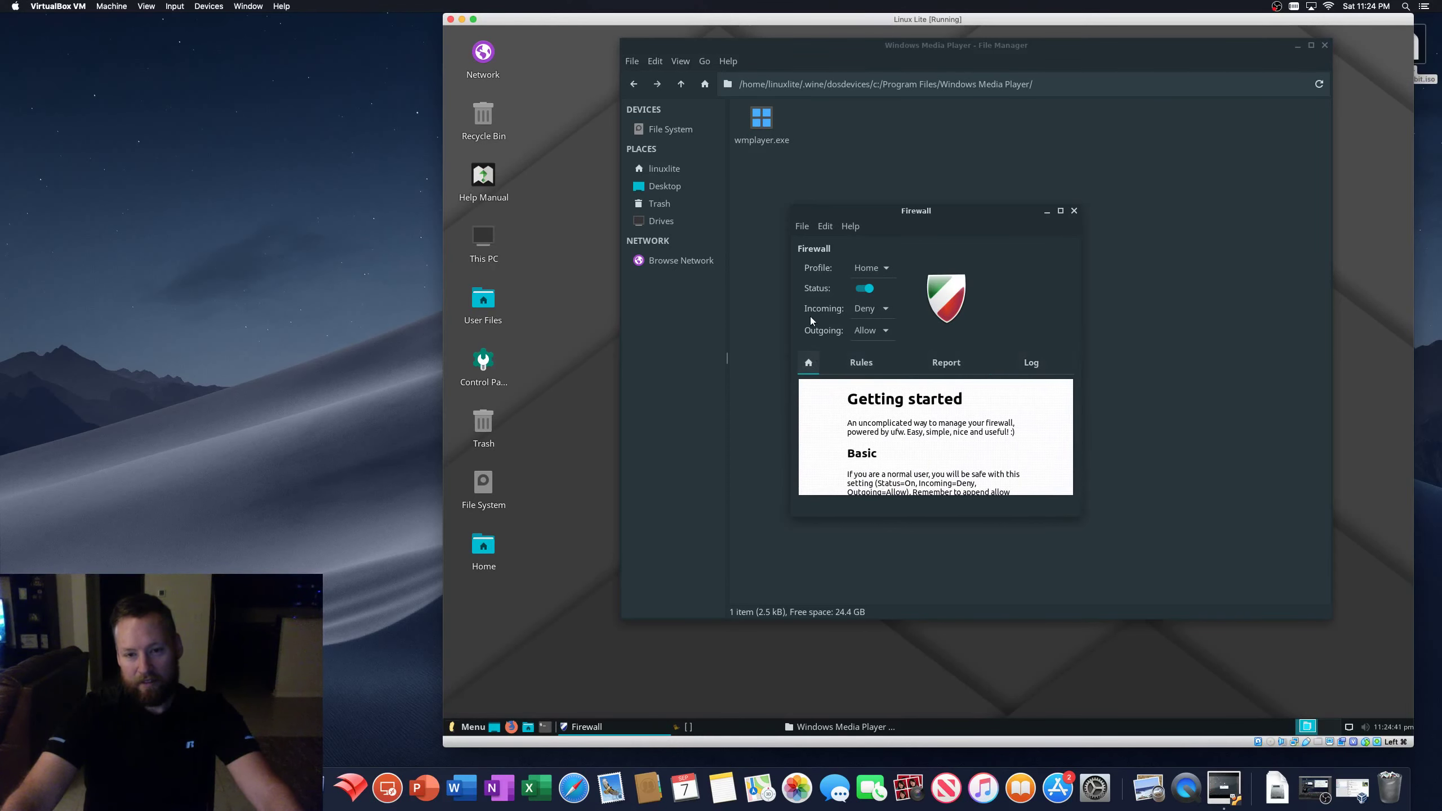
# - Look through the firewall preferences from Edit > Preferences, close them, and return to the file manager
pyautogui.click(826, 227)
pyautogui.click(836, 270)
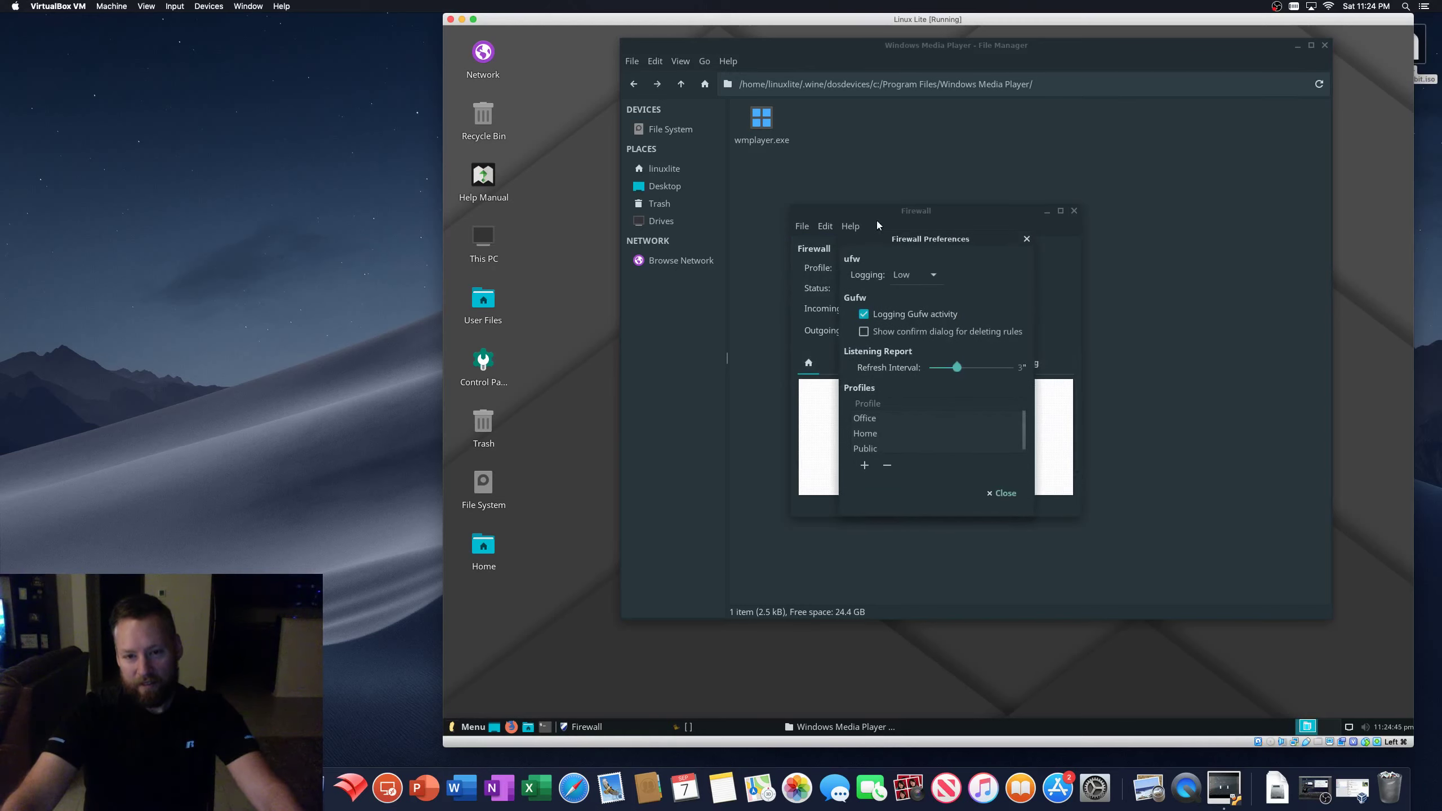
pyautogui.scroll(-1, 924, 452)
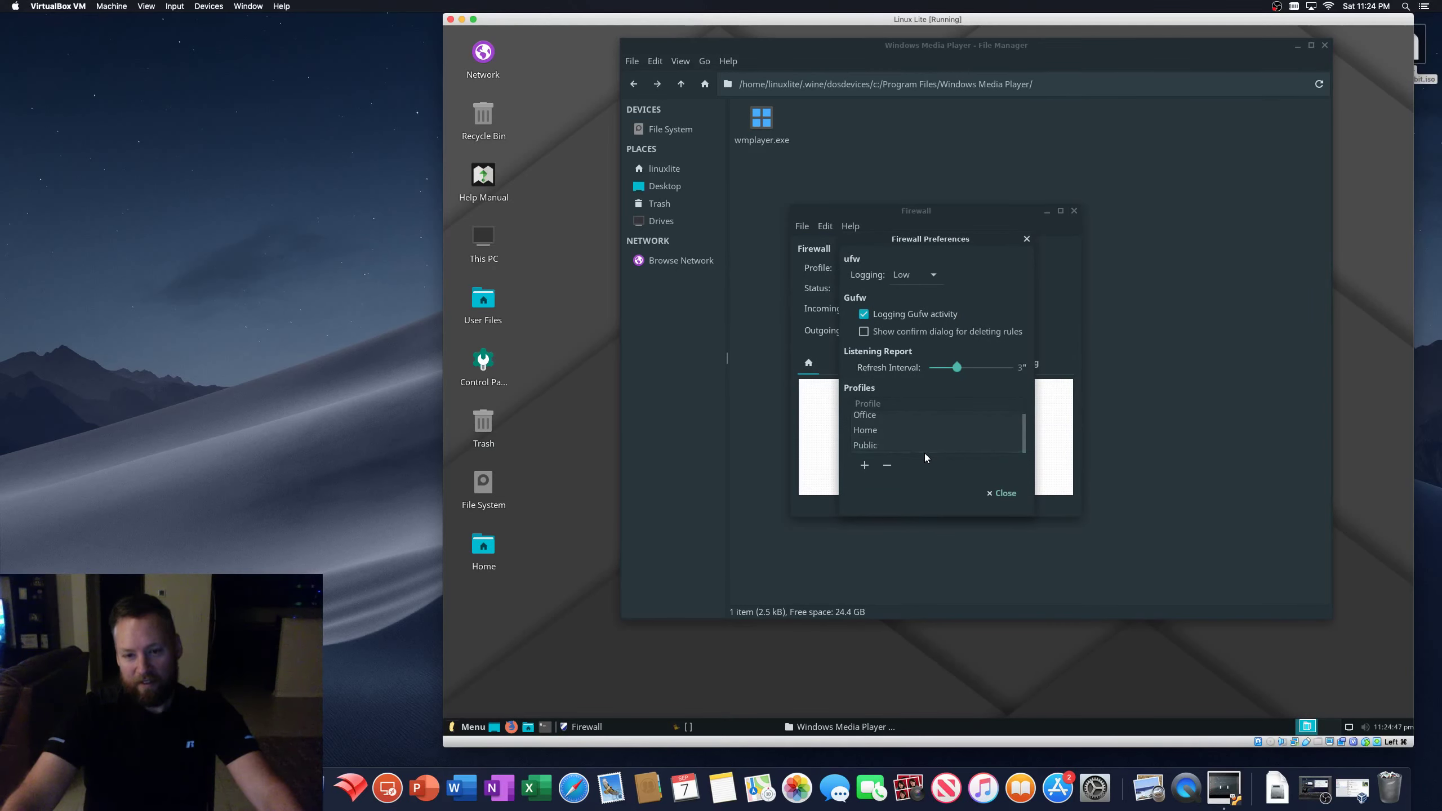
pyautogui.click(1026, 239)
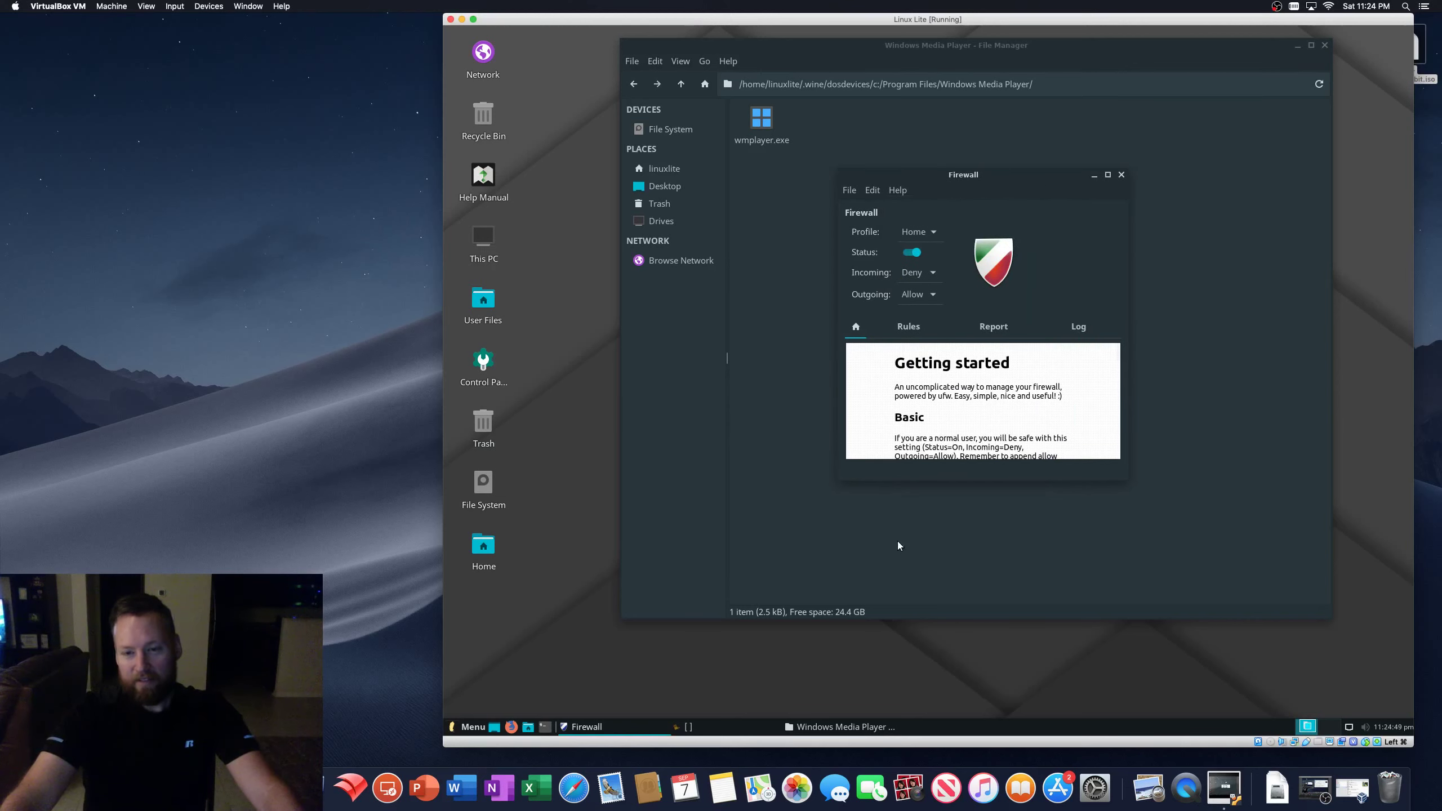
pyautogui.click(915, 396)
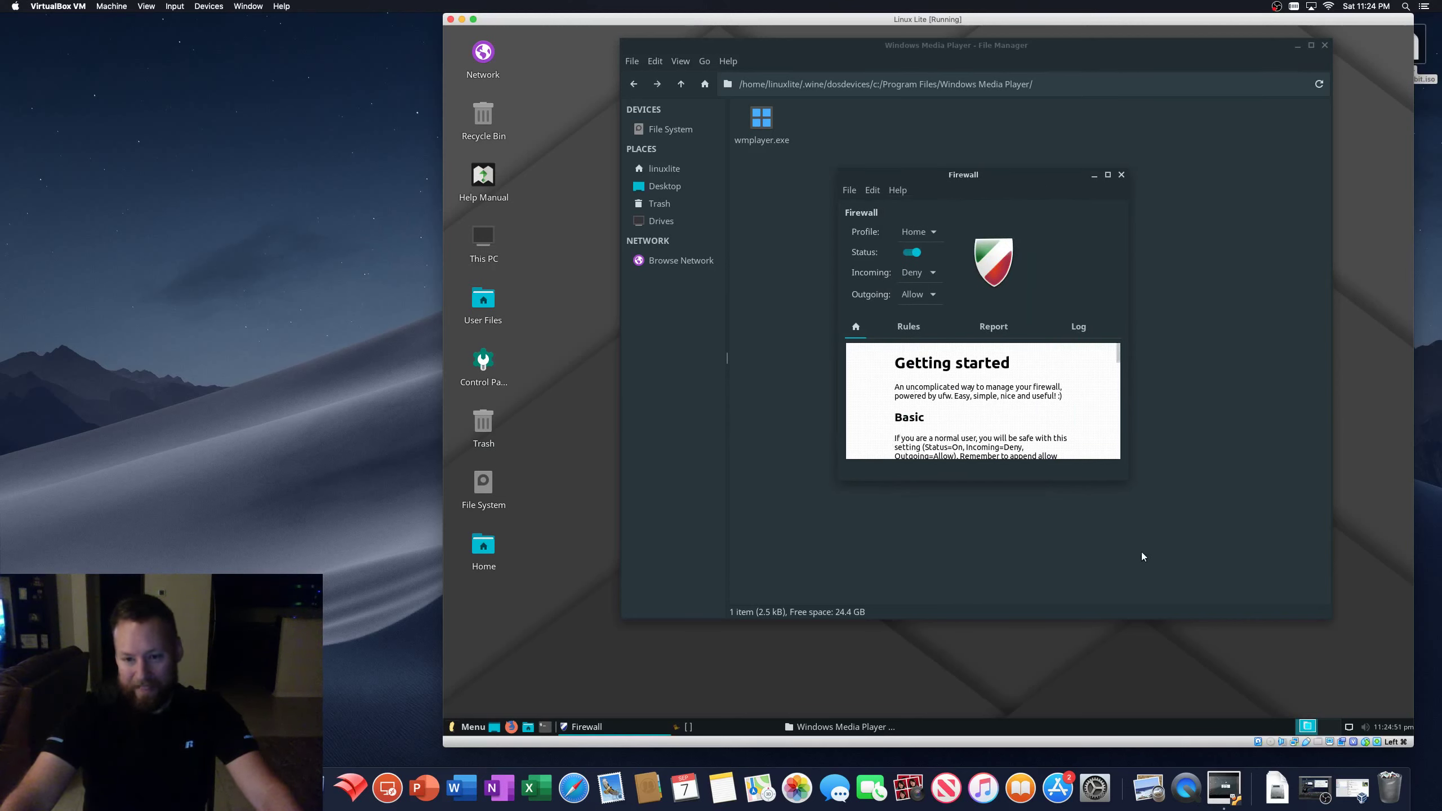
pyautogui.click(1115, 481)
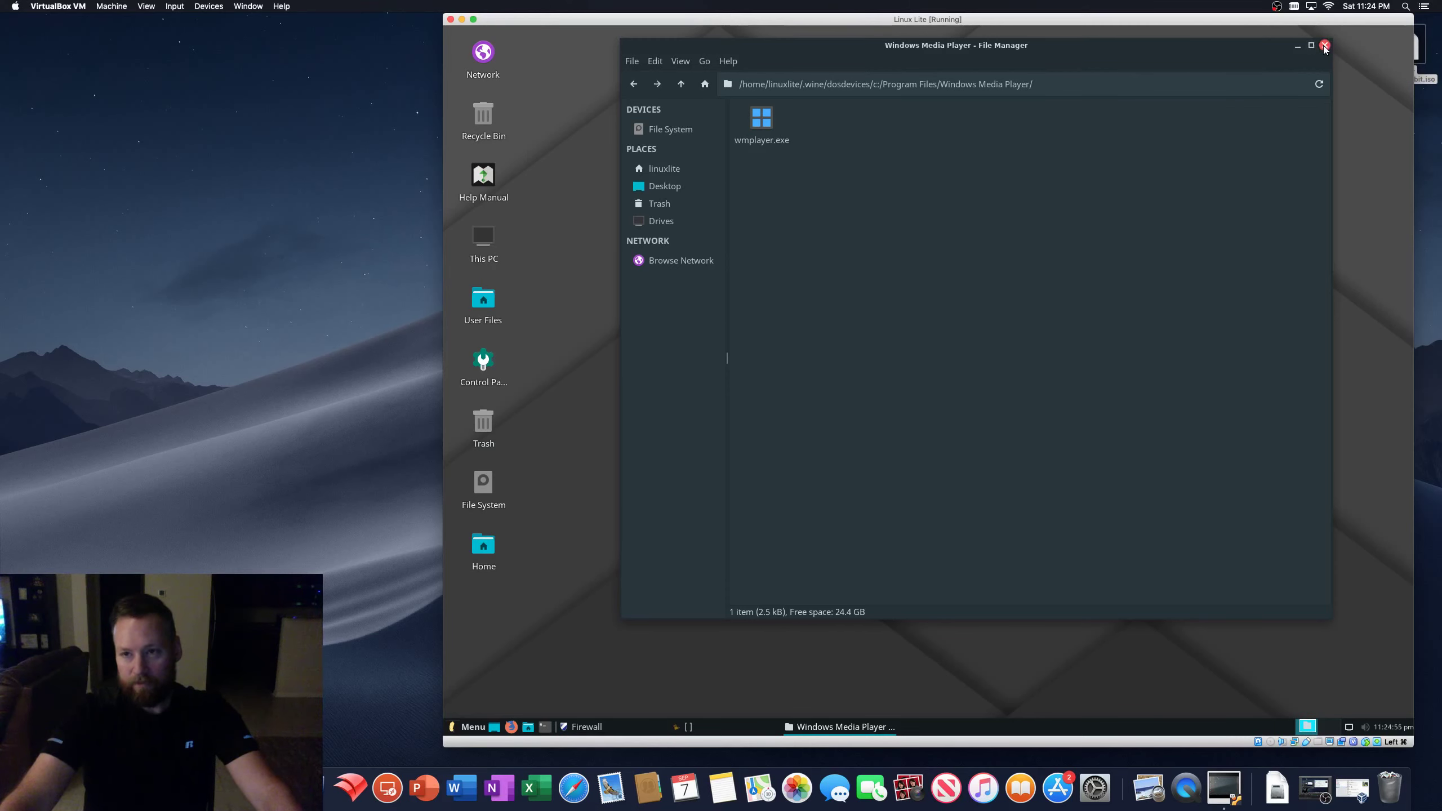
# - Close the file manager, then enlarge the Firewall window and move it up and left
pyautogui.click(1324, 46)
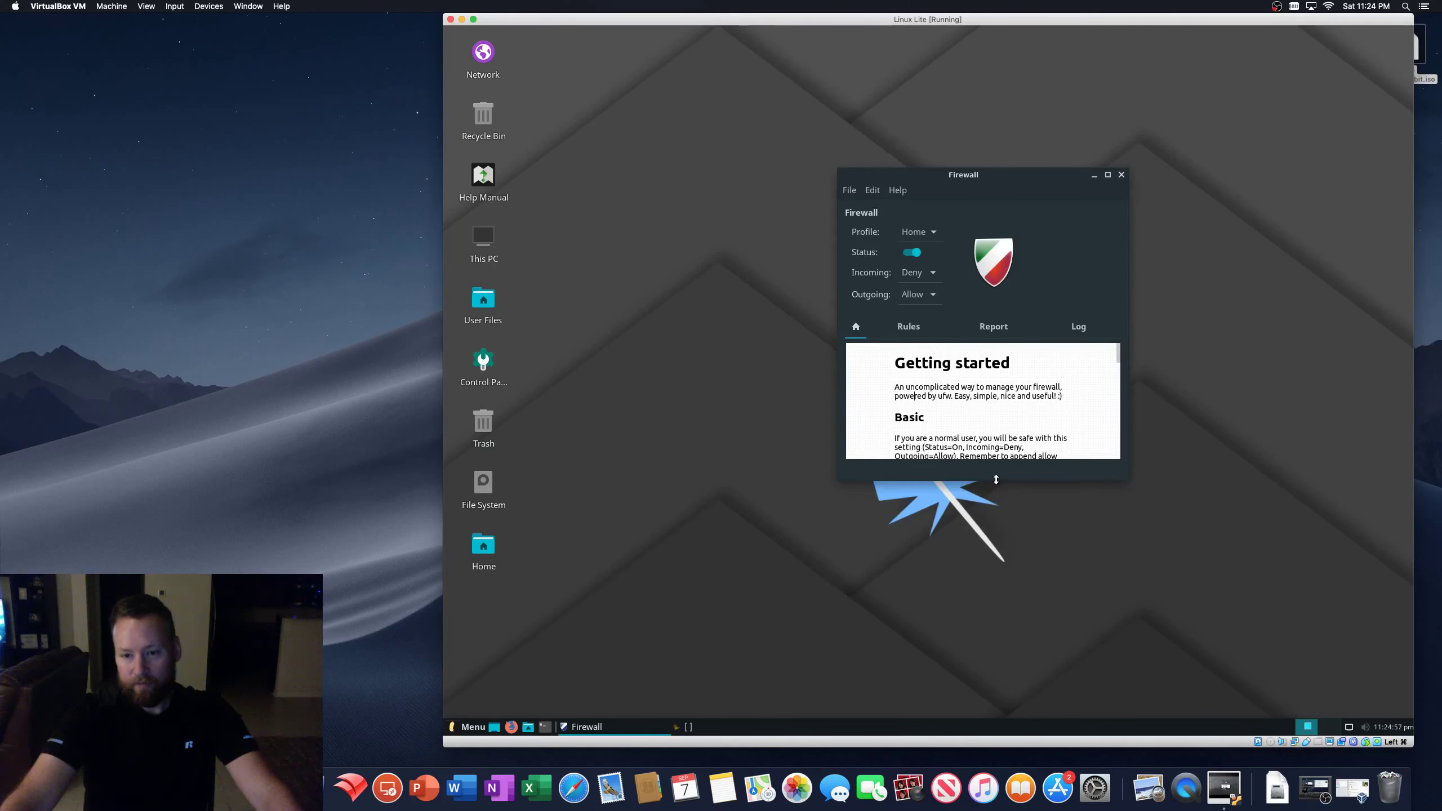
pyautogui.moveTo(997, 480); pyautogui.dragTo(1004, 689)
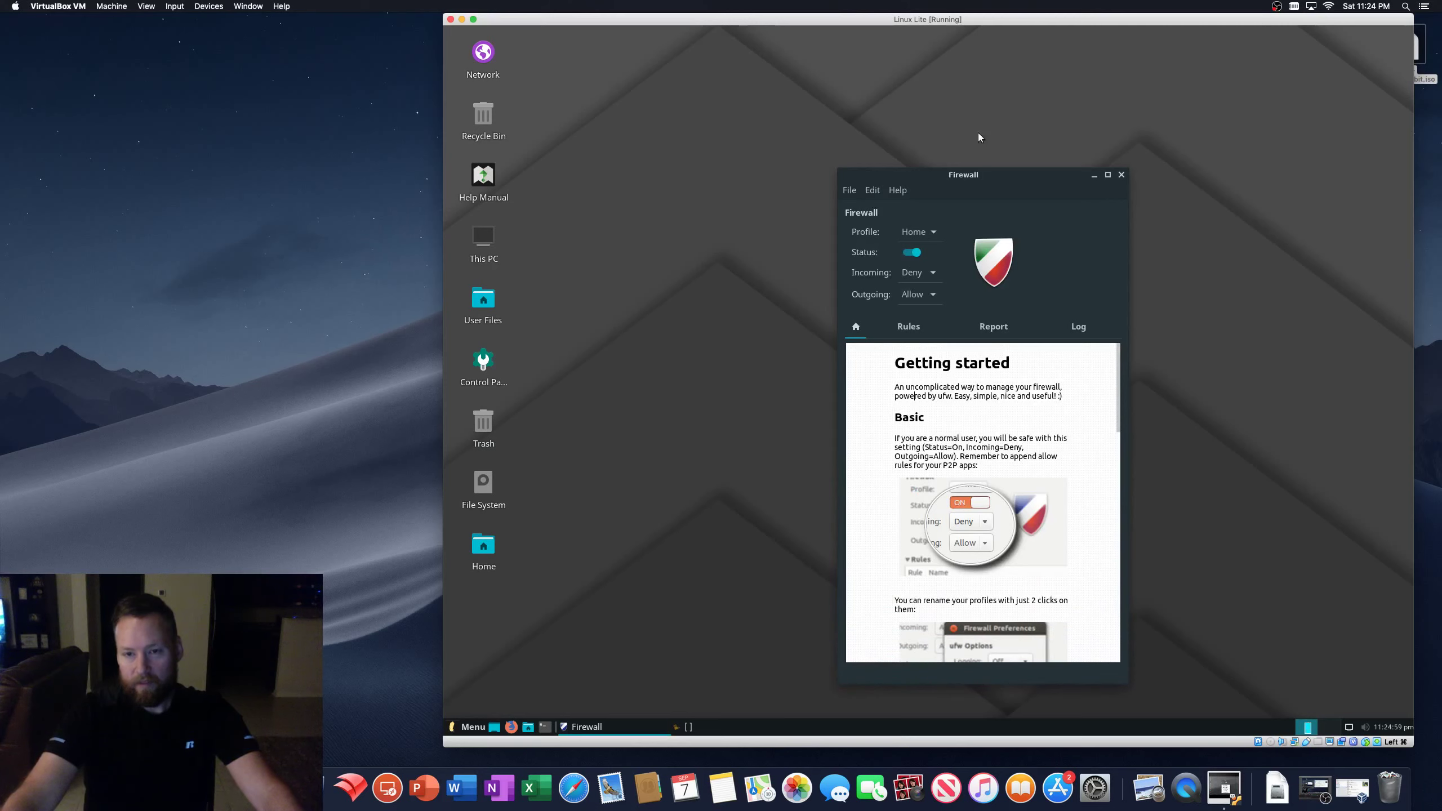
pyautogui.moveTo(995, 174); pyautogui.dragTo(868, 34)
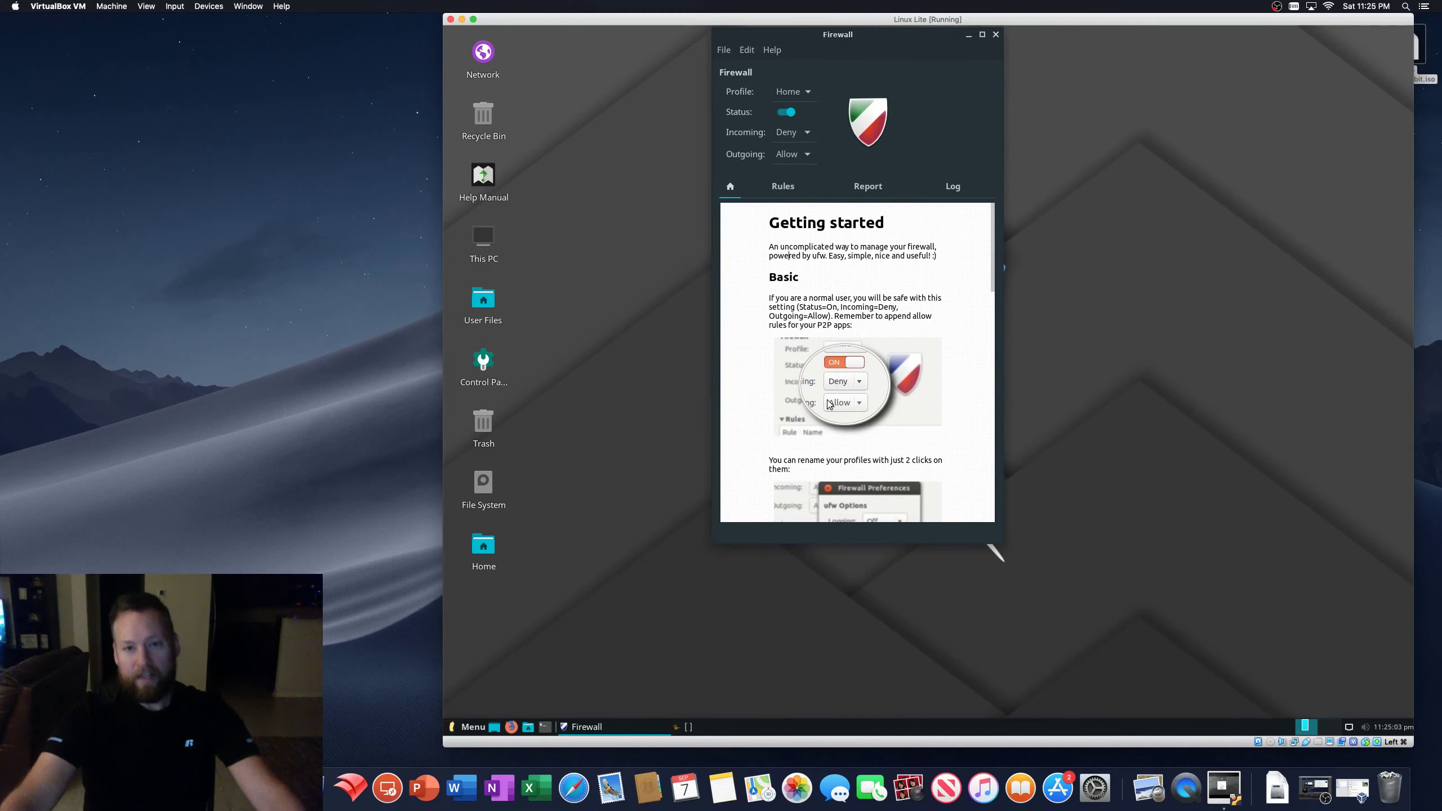
# - Scroll through the firewall's help text, then quit the tool via File > Quit
pyautogui.scroll(-10, 769, 327)
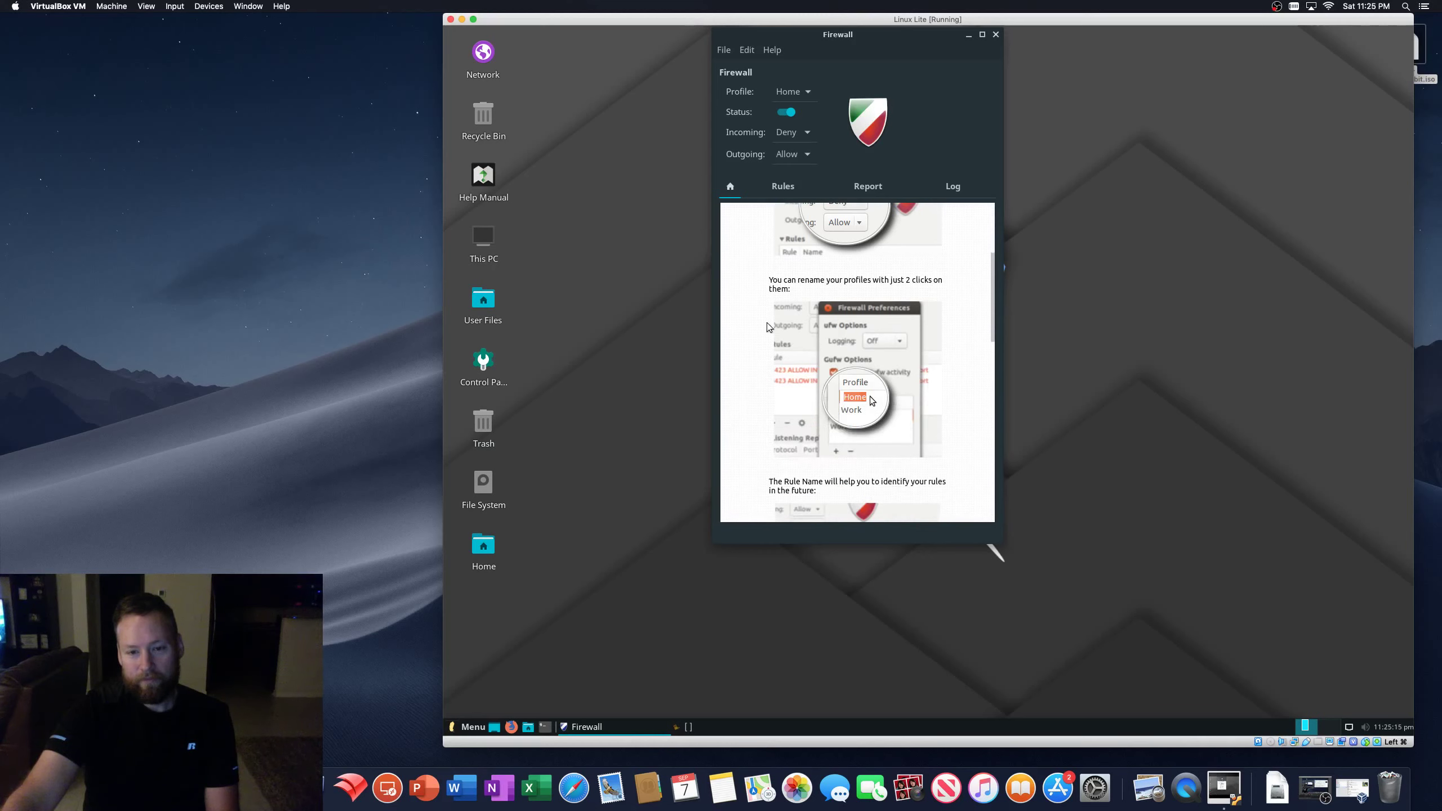
pyautogui.scroll(-2, 769, 328)
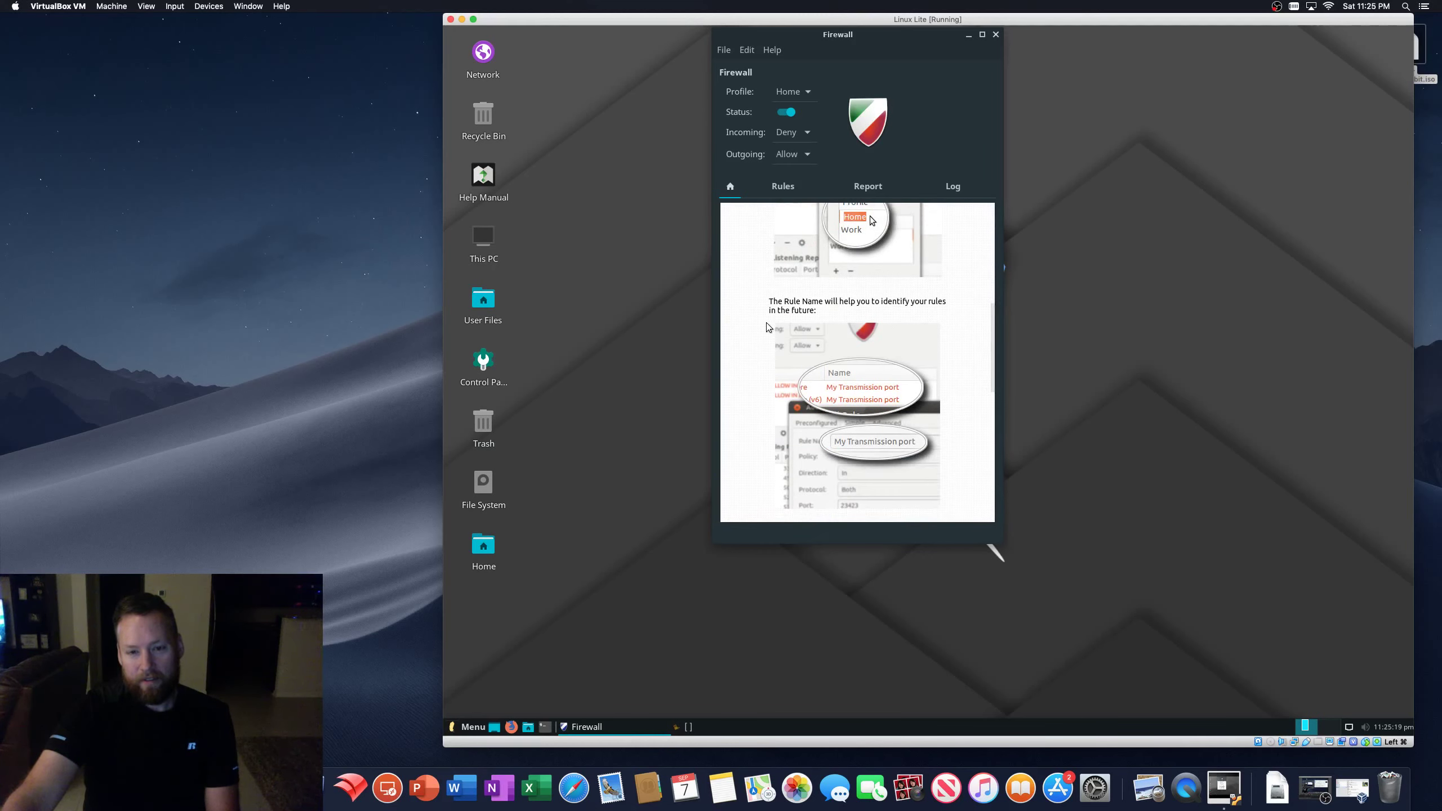
pyautogui.scroll(-4, 766, 328)
pyautogui.scroll(-4, 768, 328)
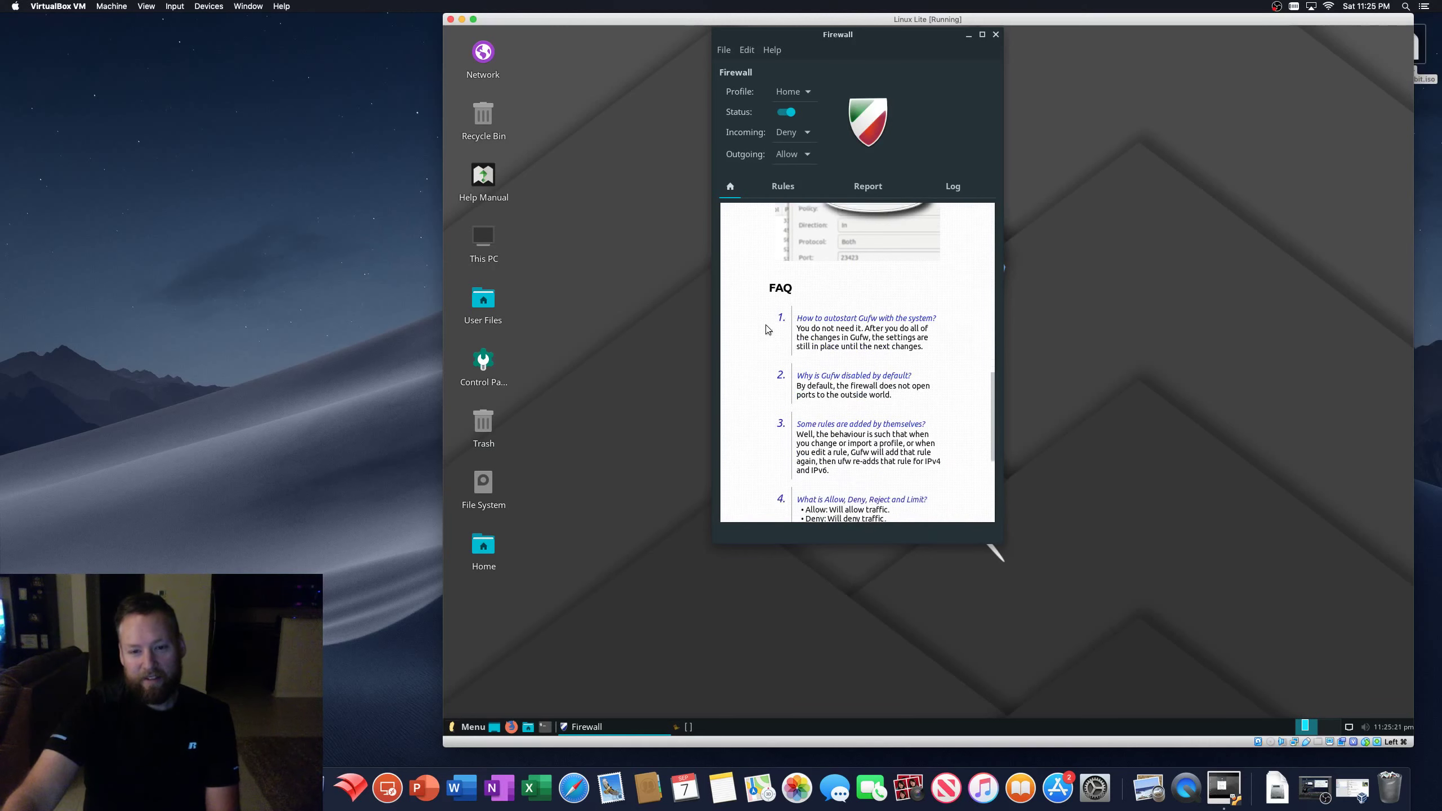
pyautogui.scroll(-3, 768, 329)
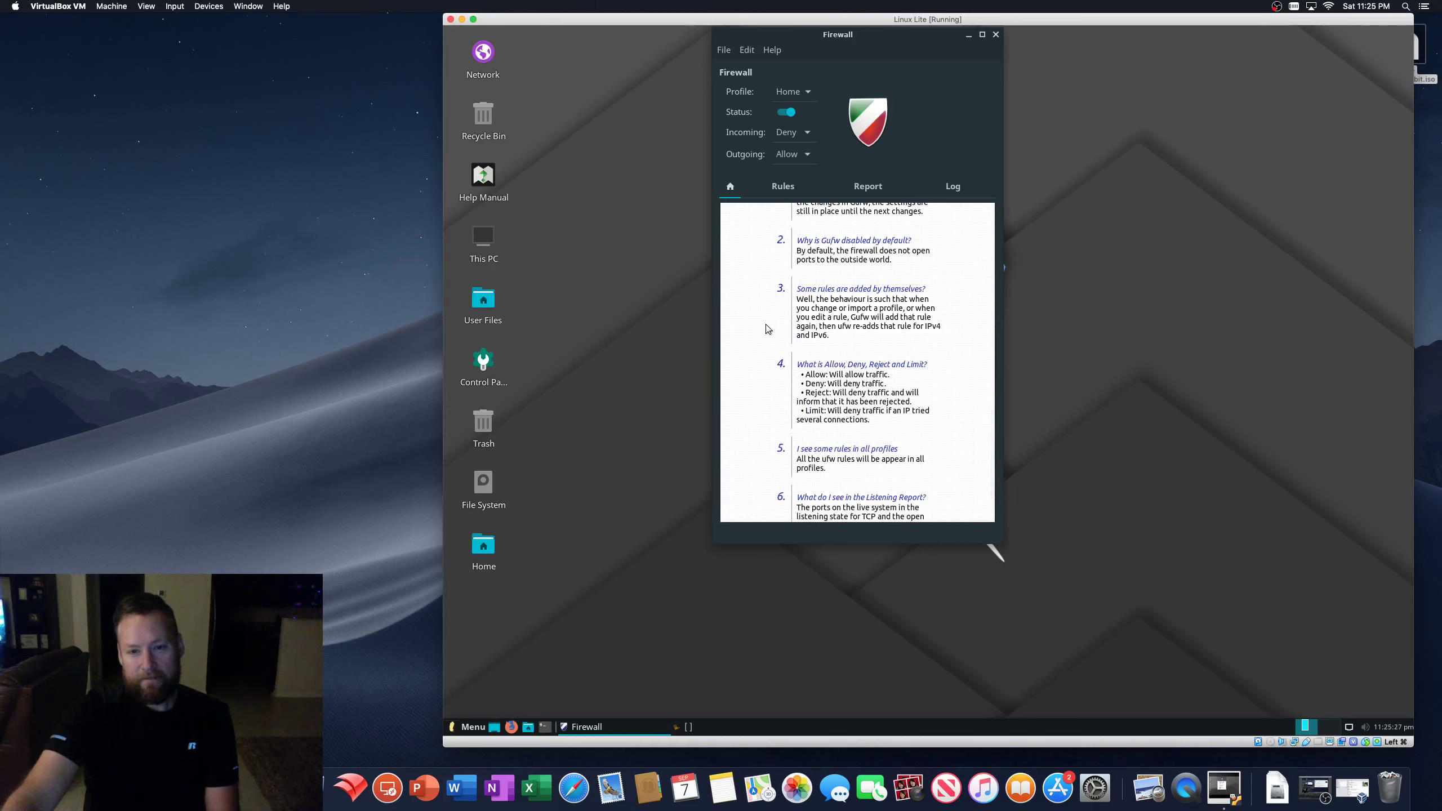
pyautogui.scroll(8, 768, 329)
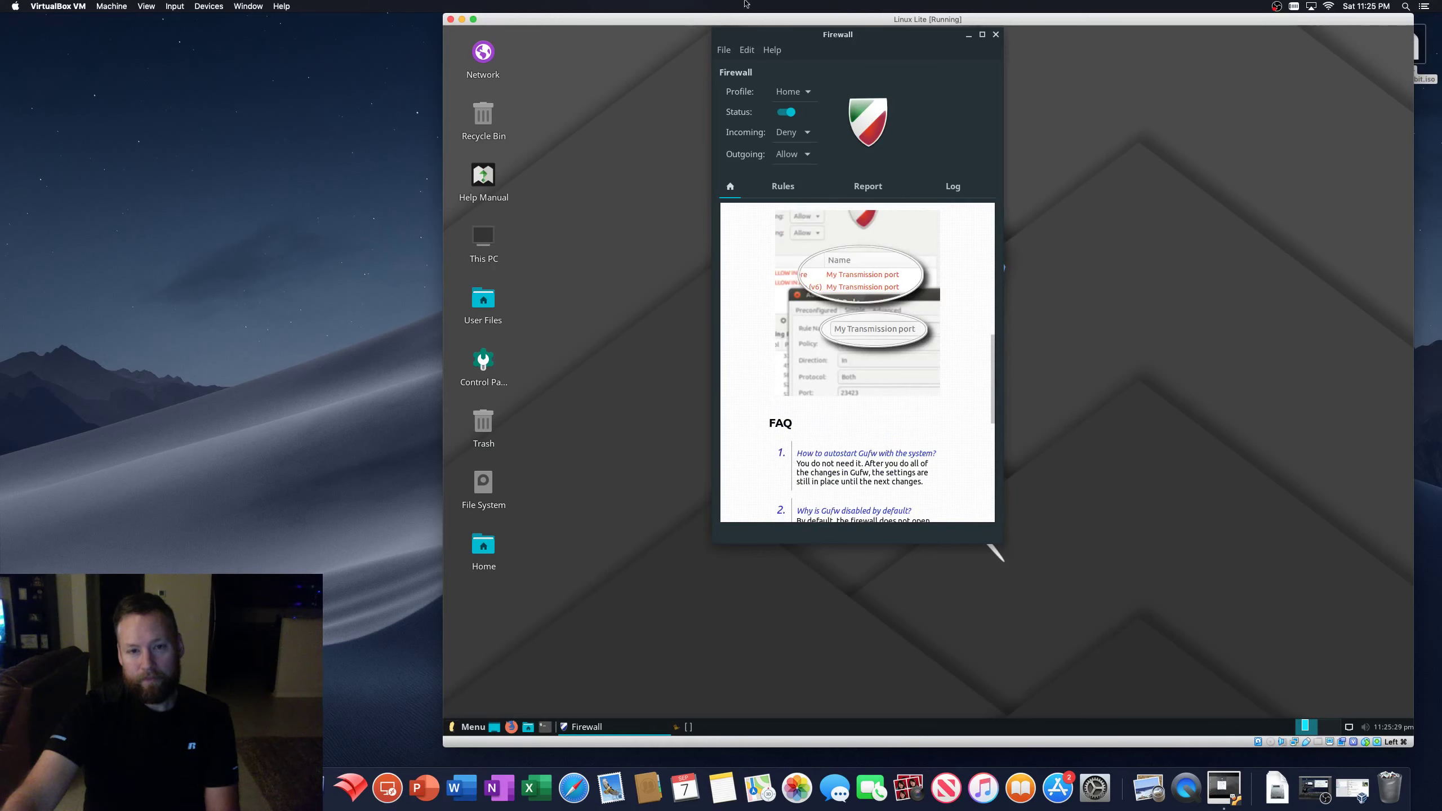
pyautogui.click(723, 49)
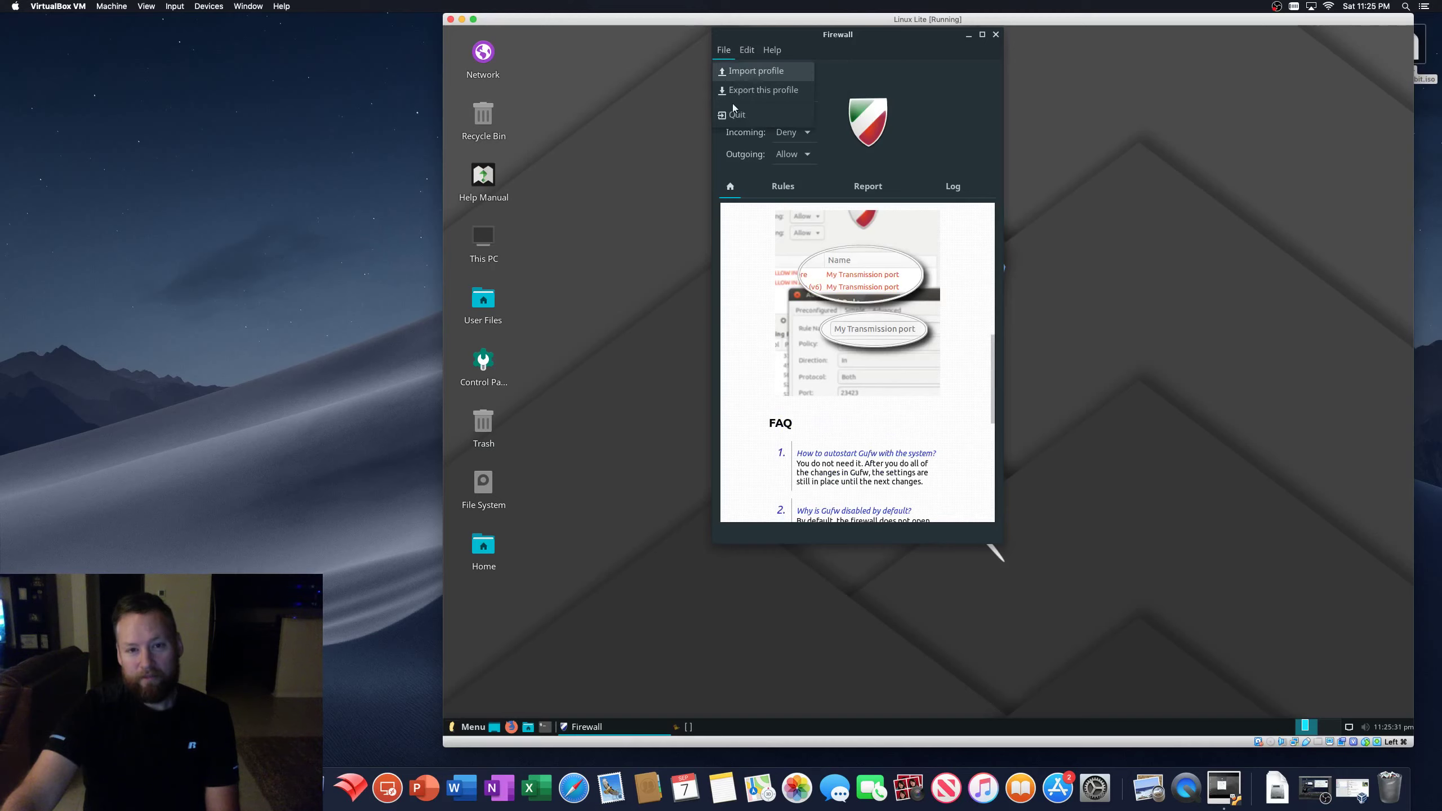
pyautogui.click(735, 114)
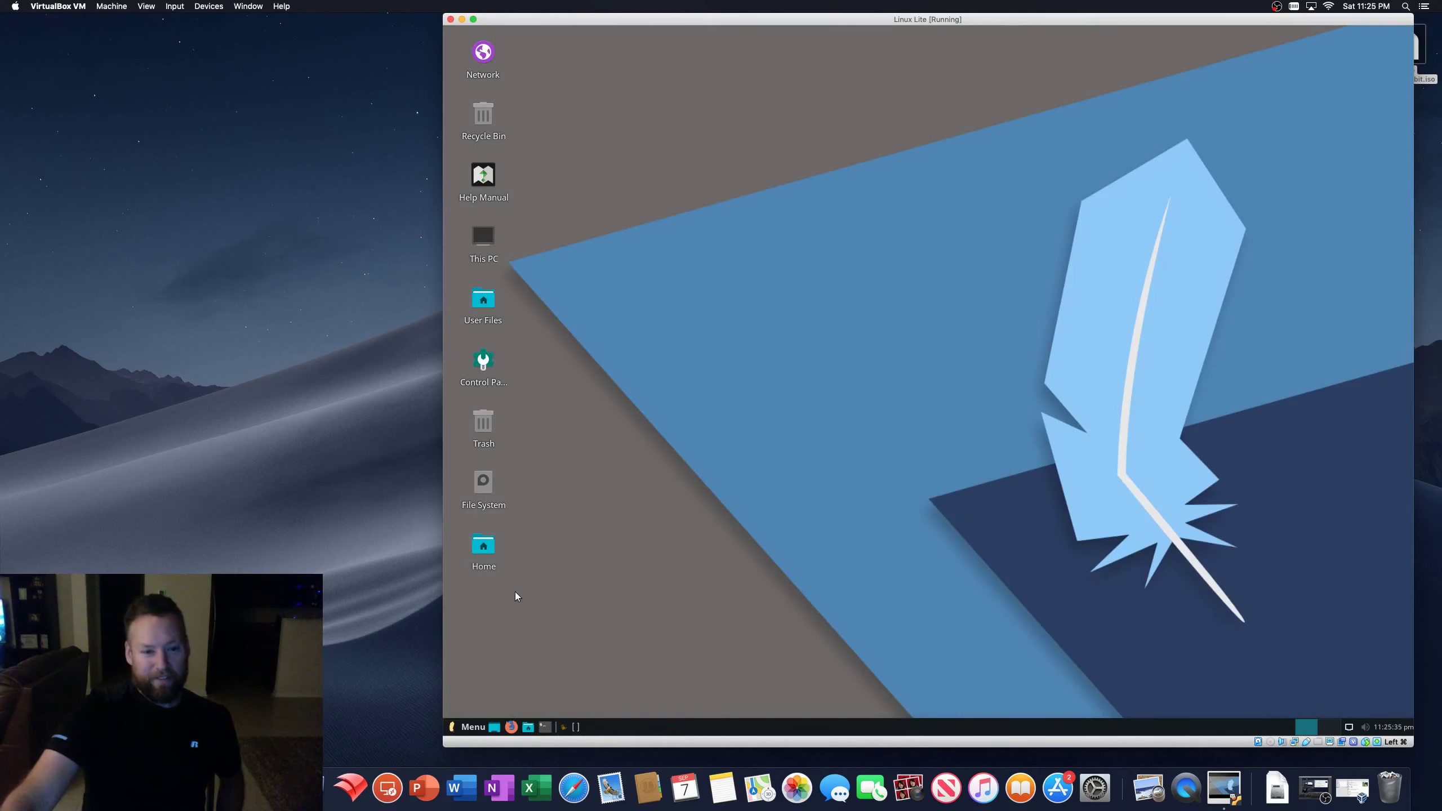
# - Open Lite Desktop from the Control Panel to reach the Desktop Icons enable/disable options
pyautogui.doubleClick(483, 359)
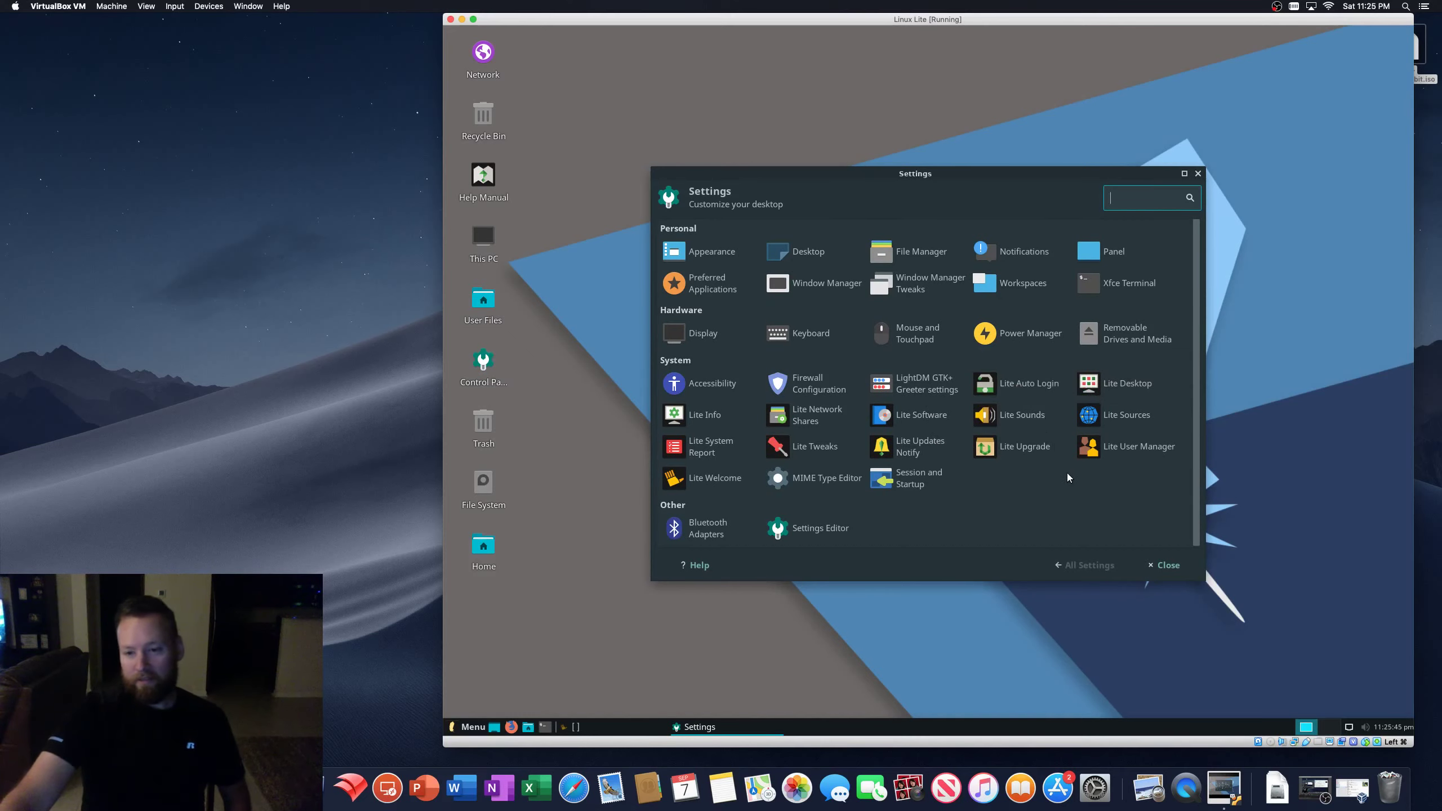
pyautogui.scroll(-1, 1017, 505)
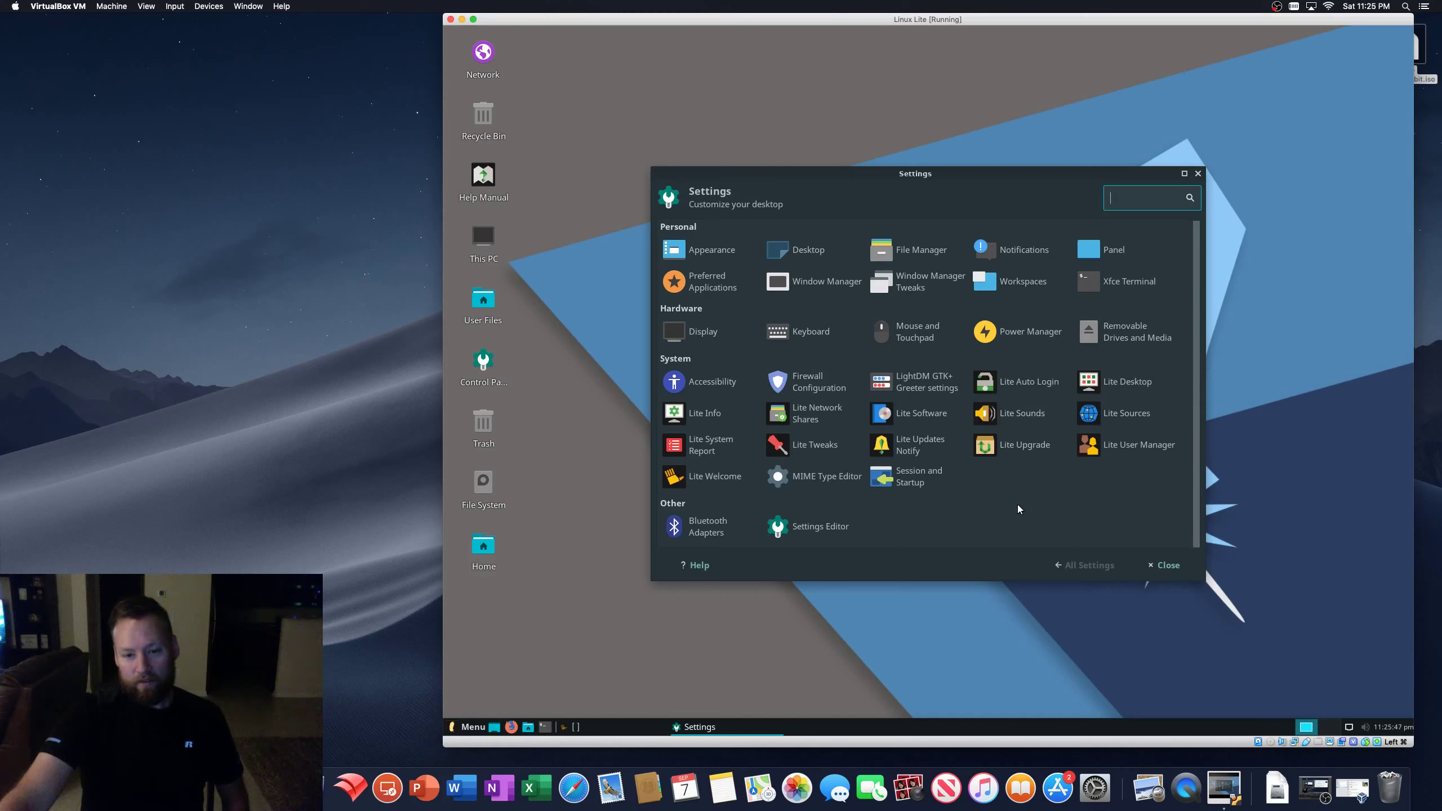
pyautogui.click(1081, 392)
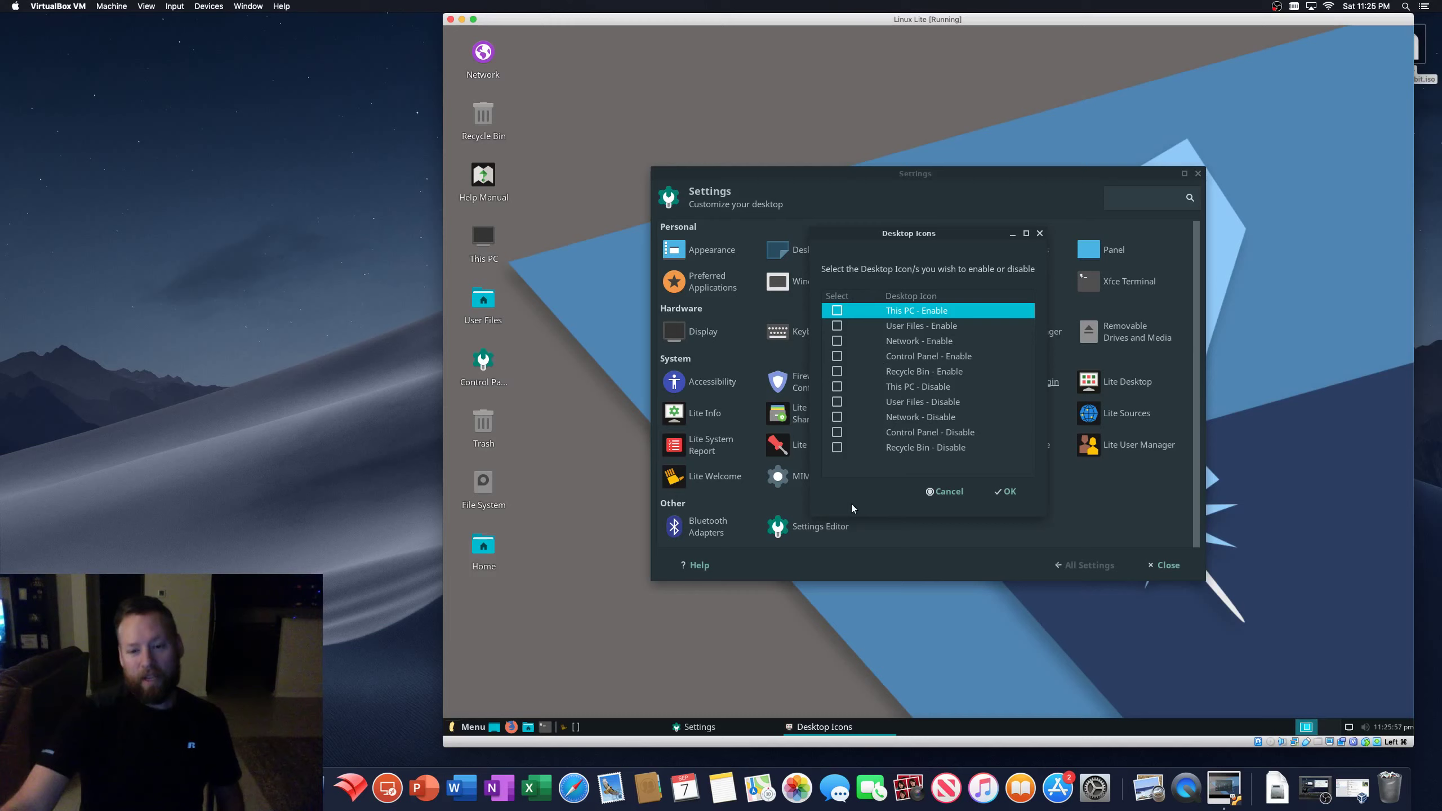
pyautogui.click(836, 447)
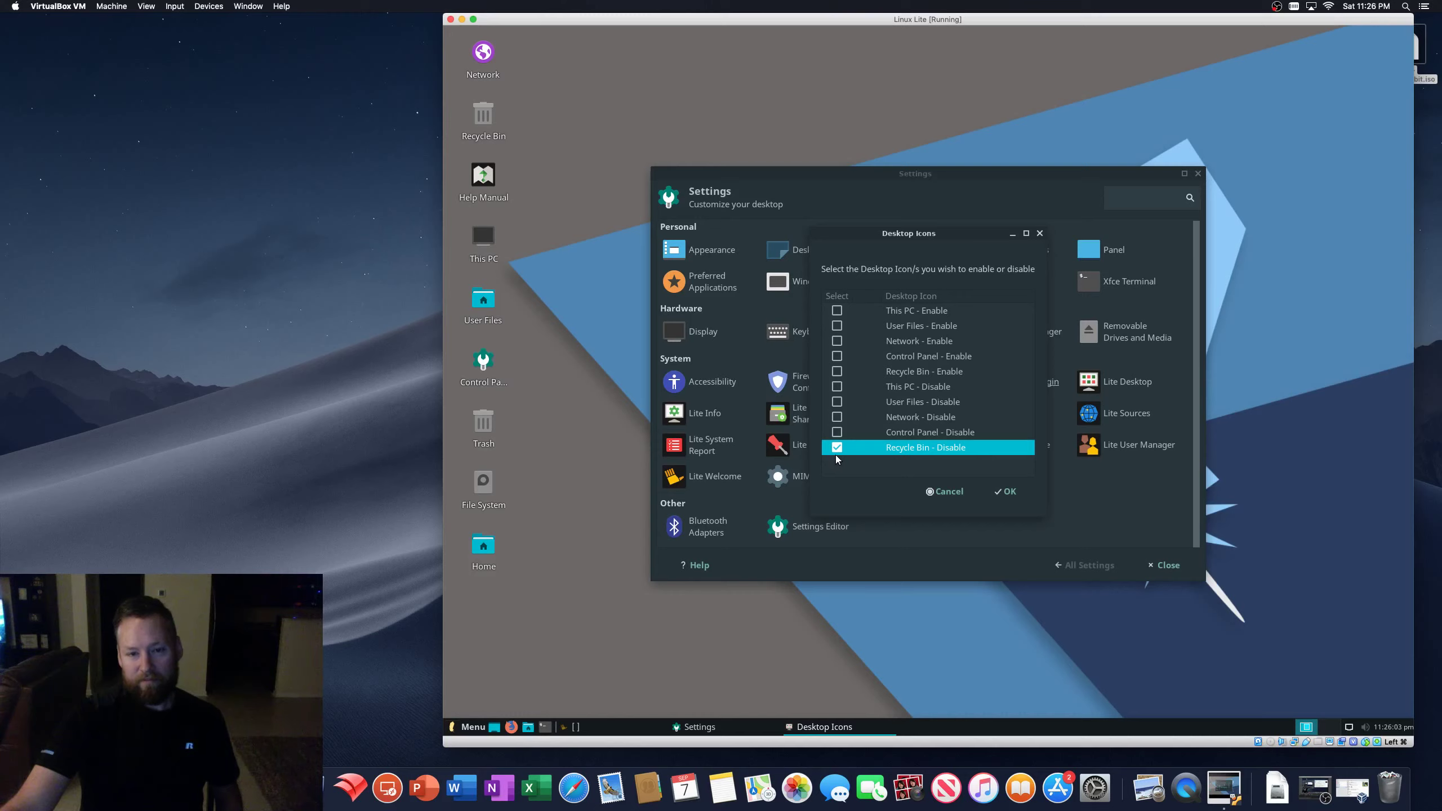
pyautogui.click(836, 448)
pyautogui.click(837, 432)
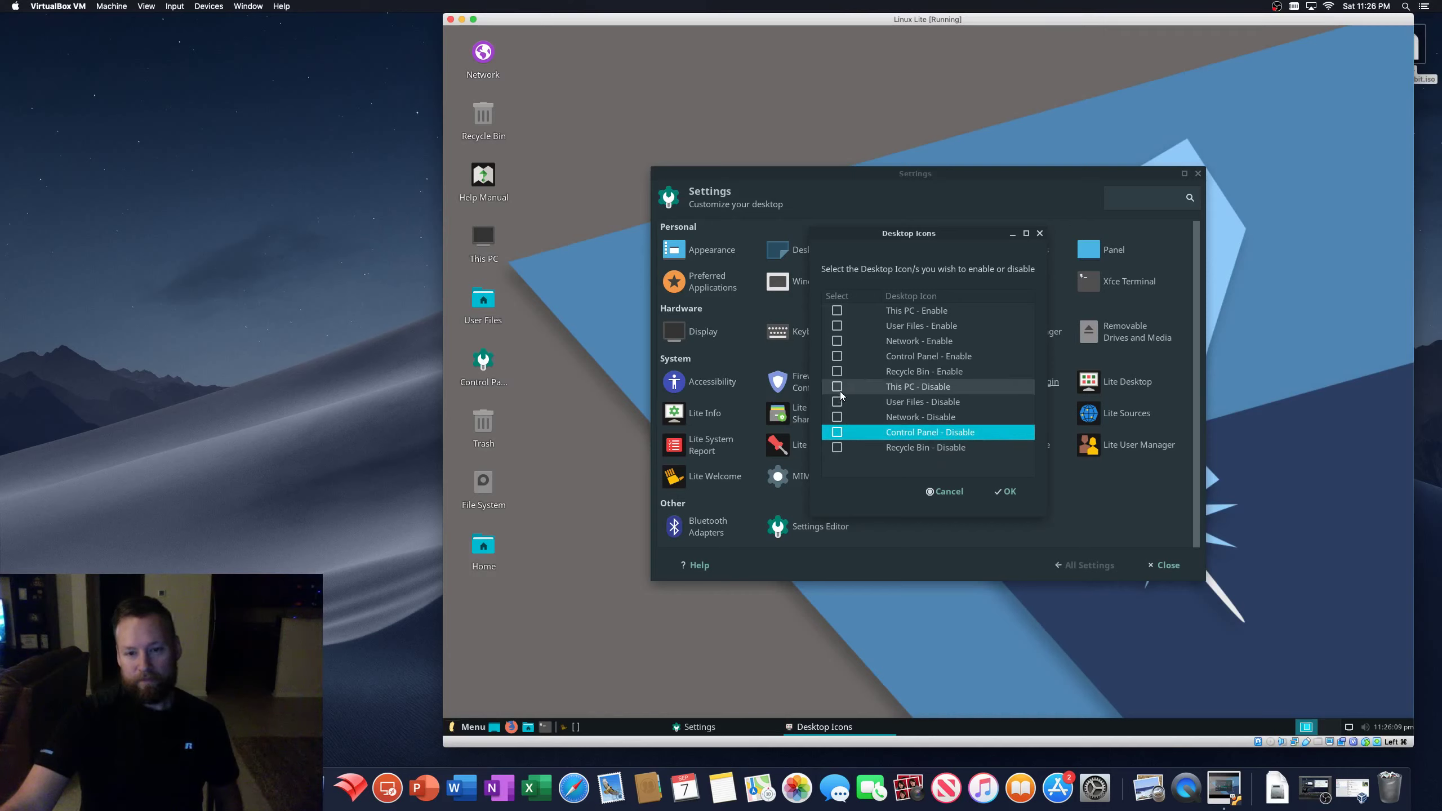
pyautogui.click(836, 432)
pyautogui.click(837, 417)
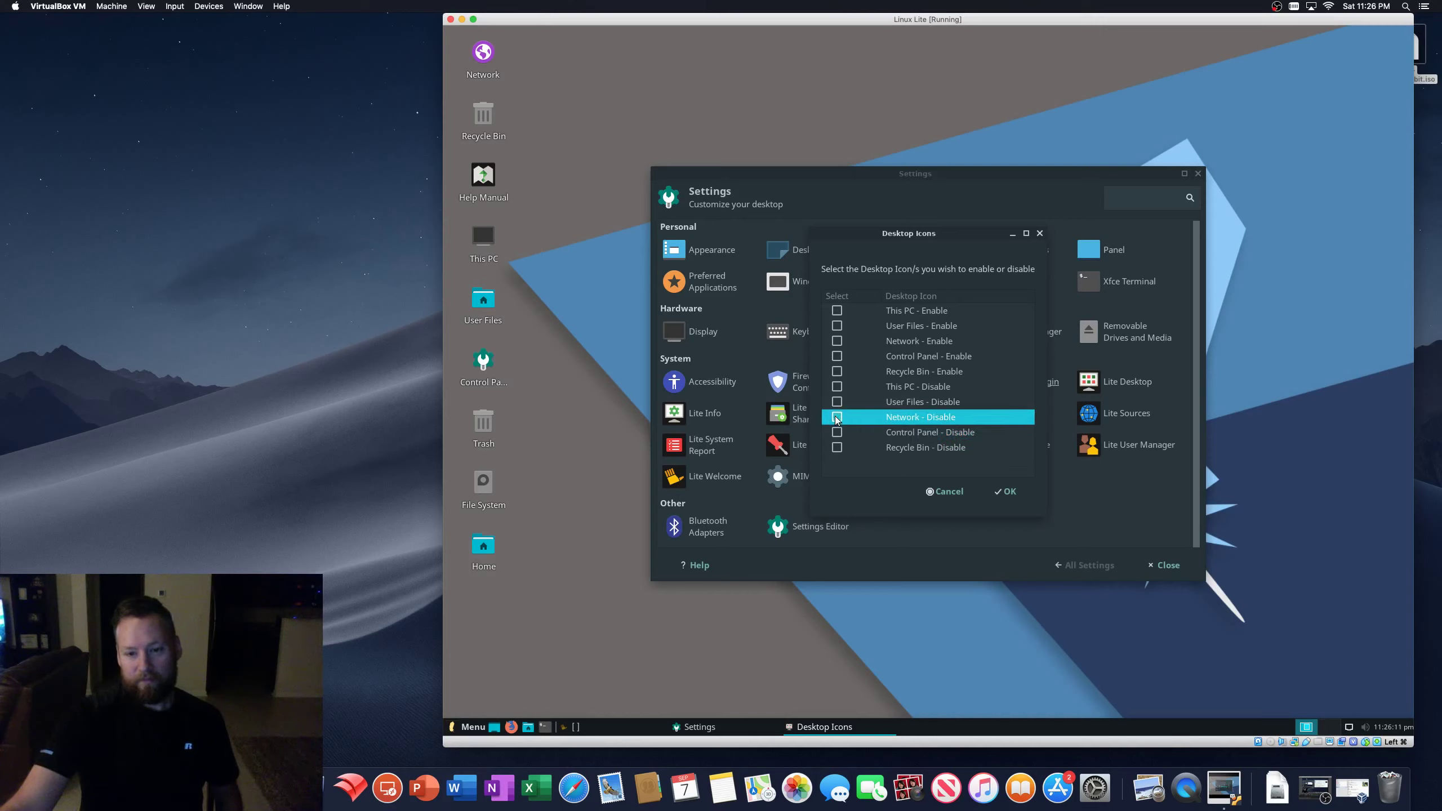
pyautogui.doubleClick(917, 418)
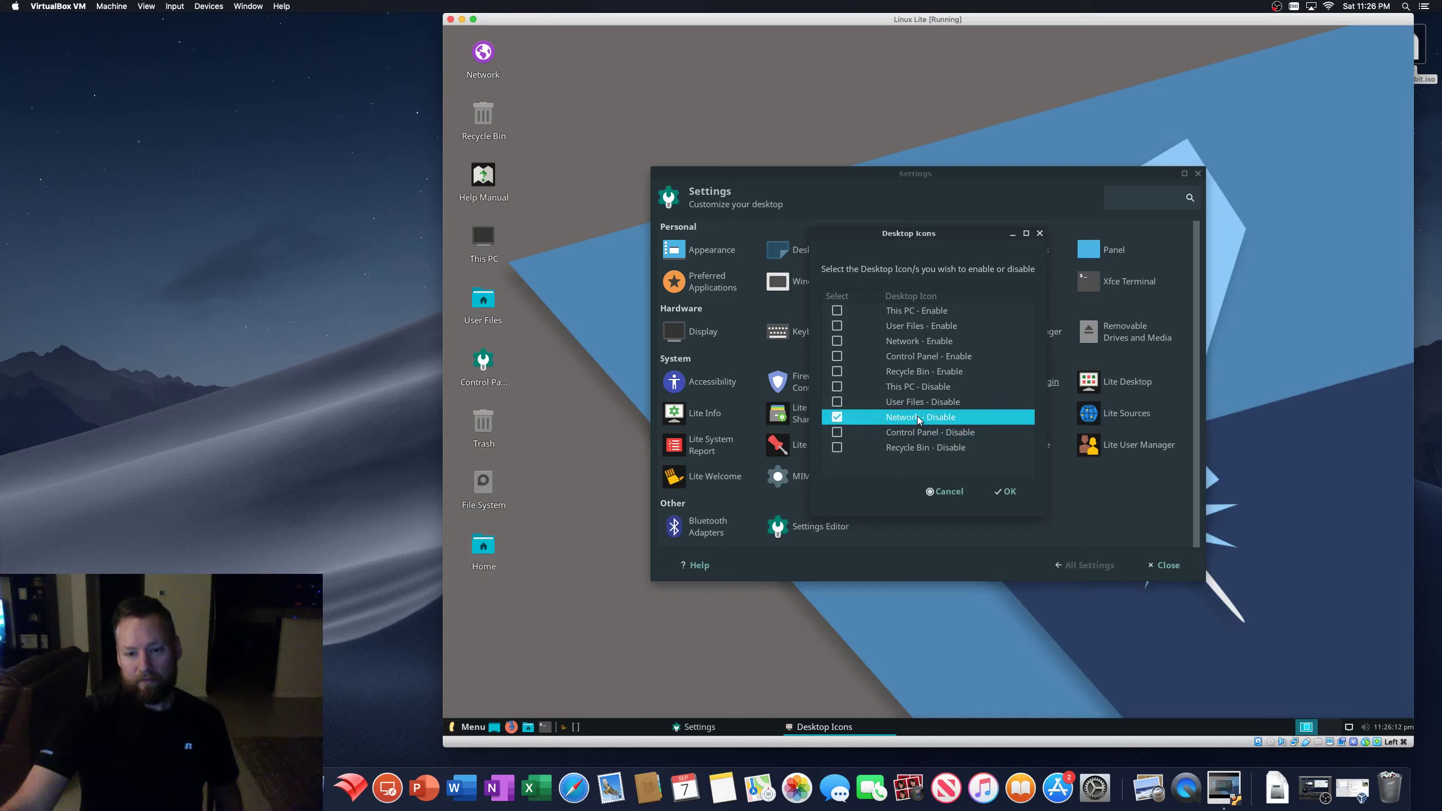
pyautogui.click(839, 418)
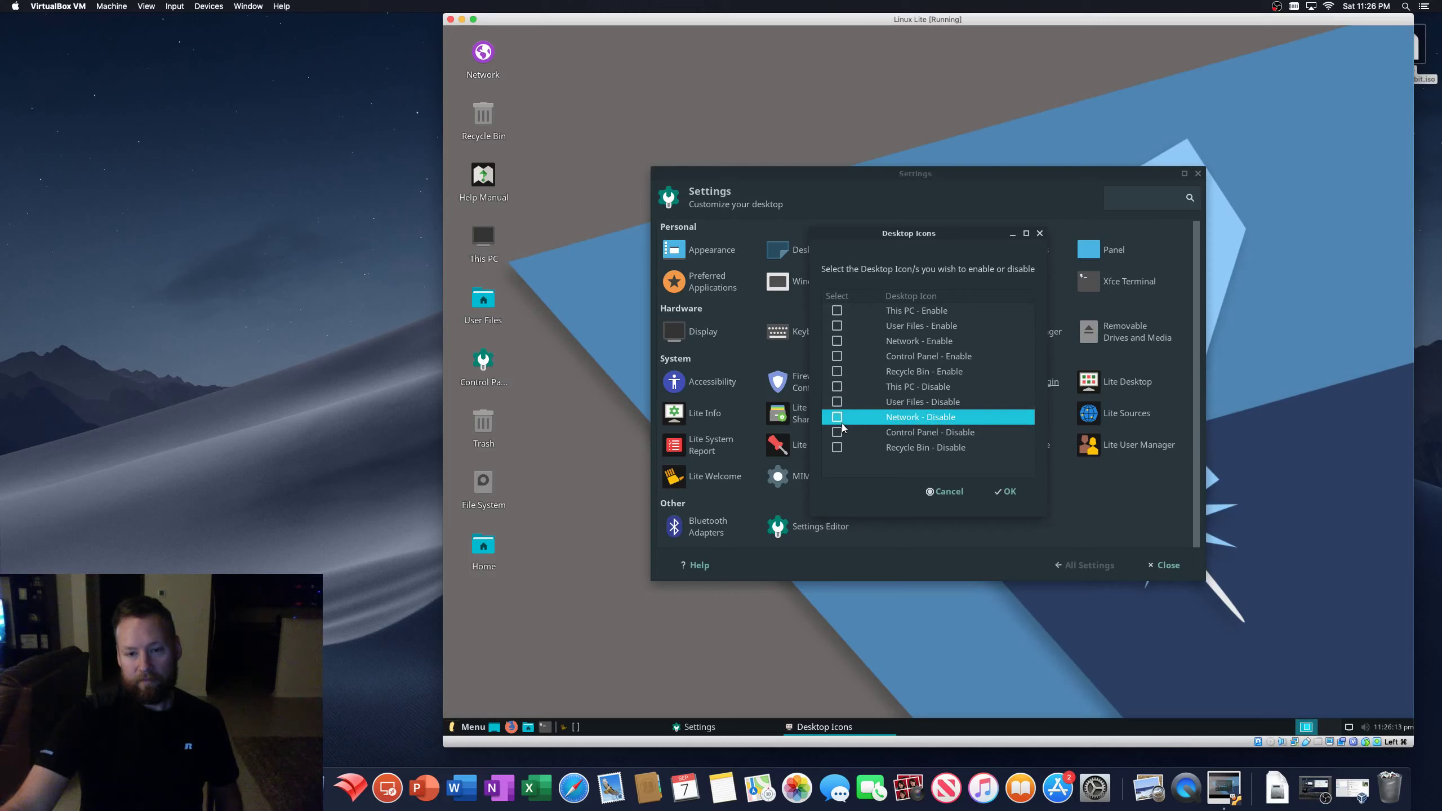
pyautogui.click(836, 371)
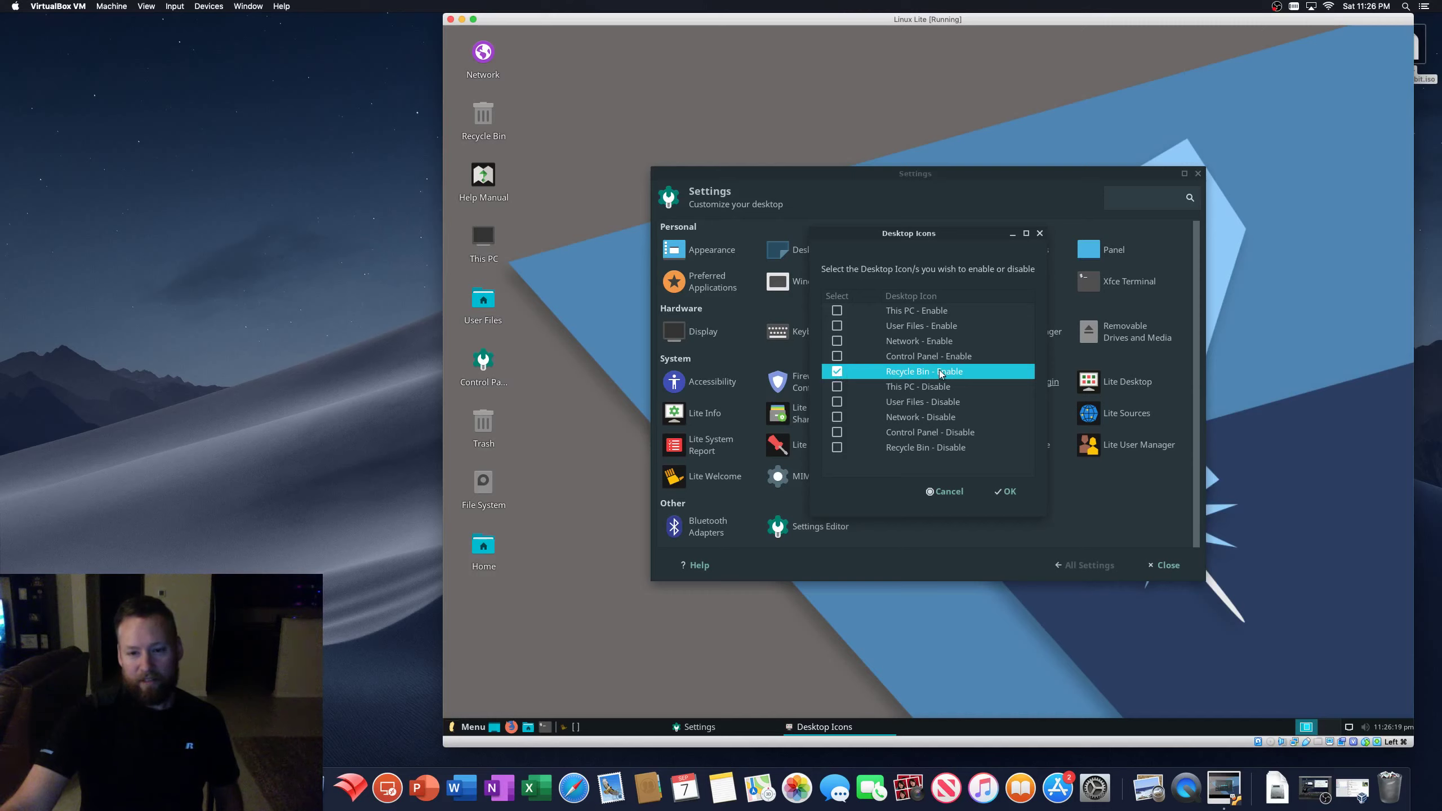
pyautogui.click(836, 448)
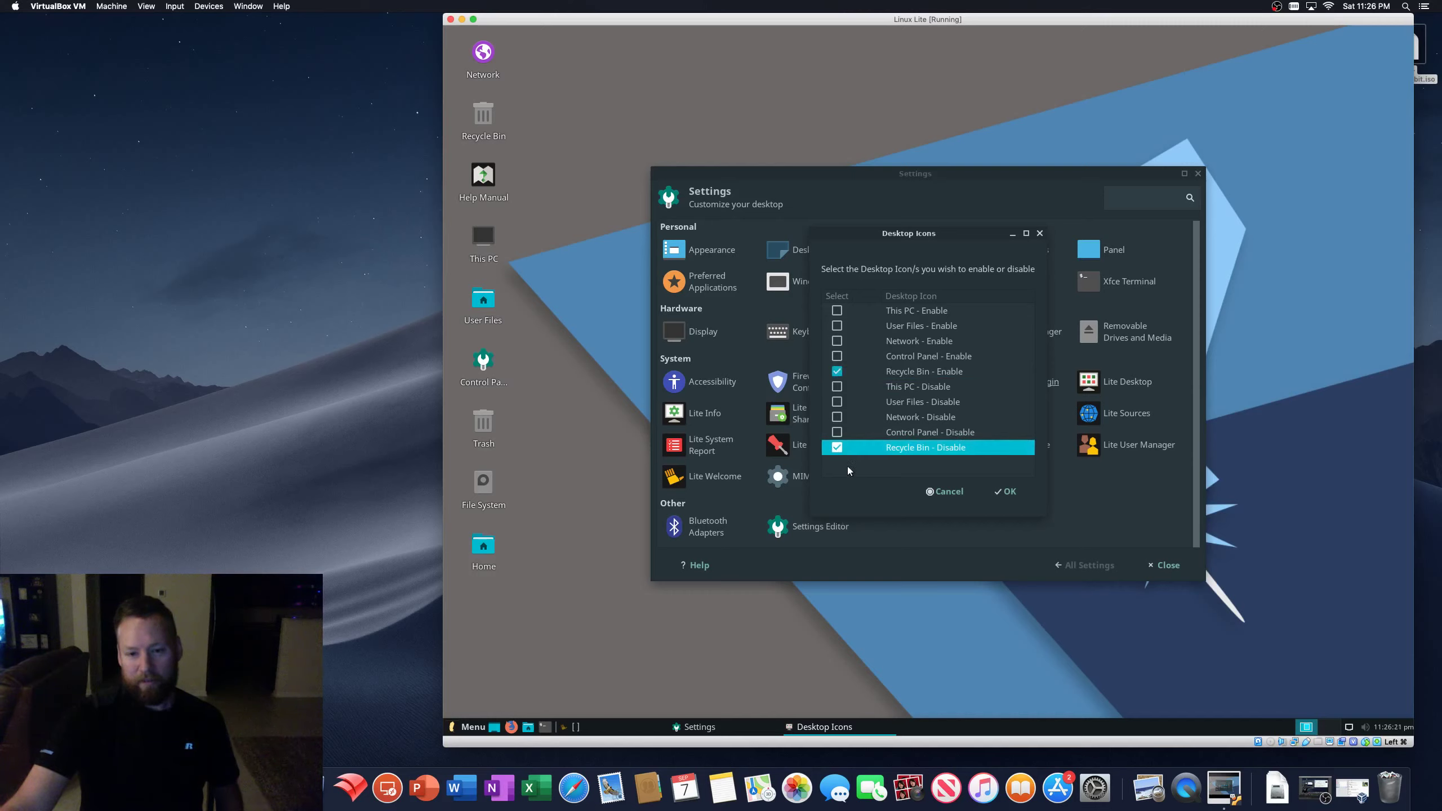
pyautogui.click(836, 447)
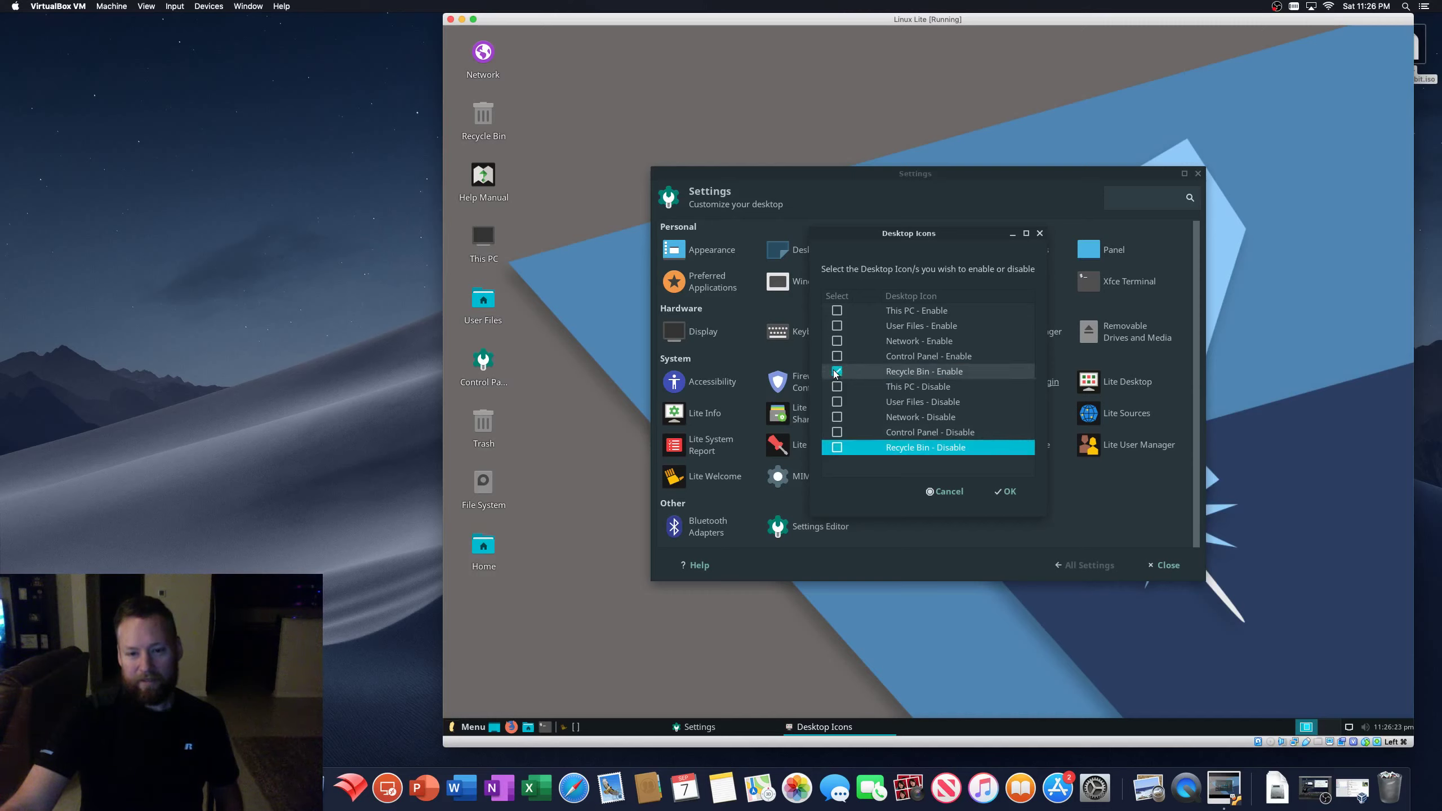
pyautogui.click(836, 372)
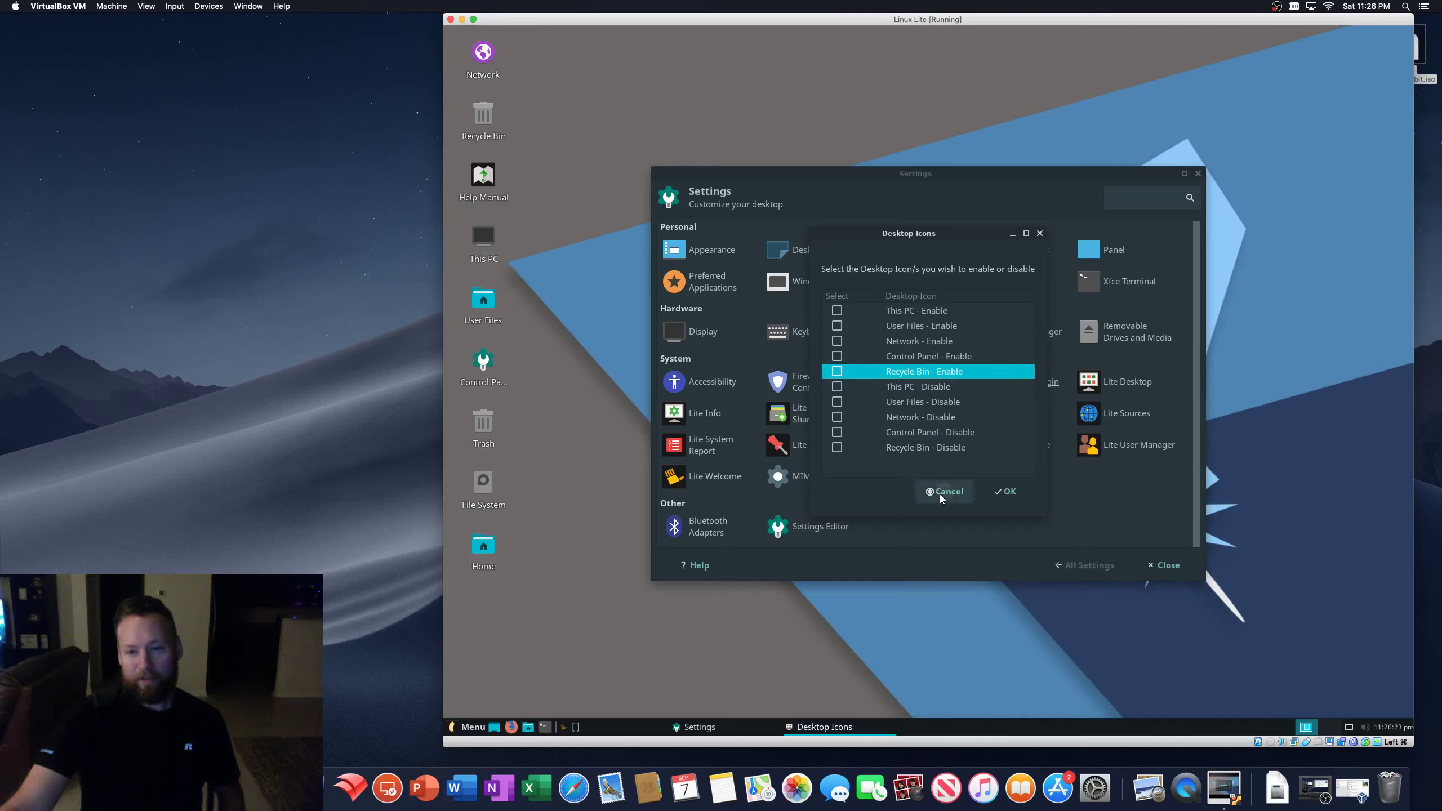
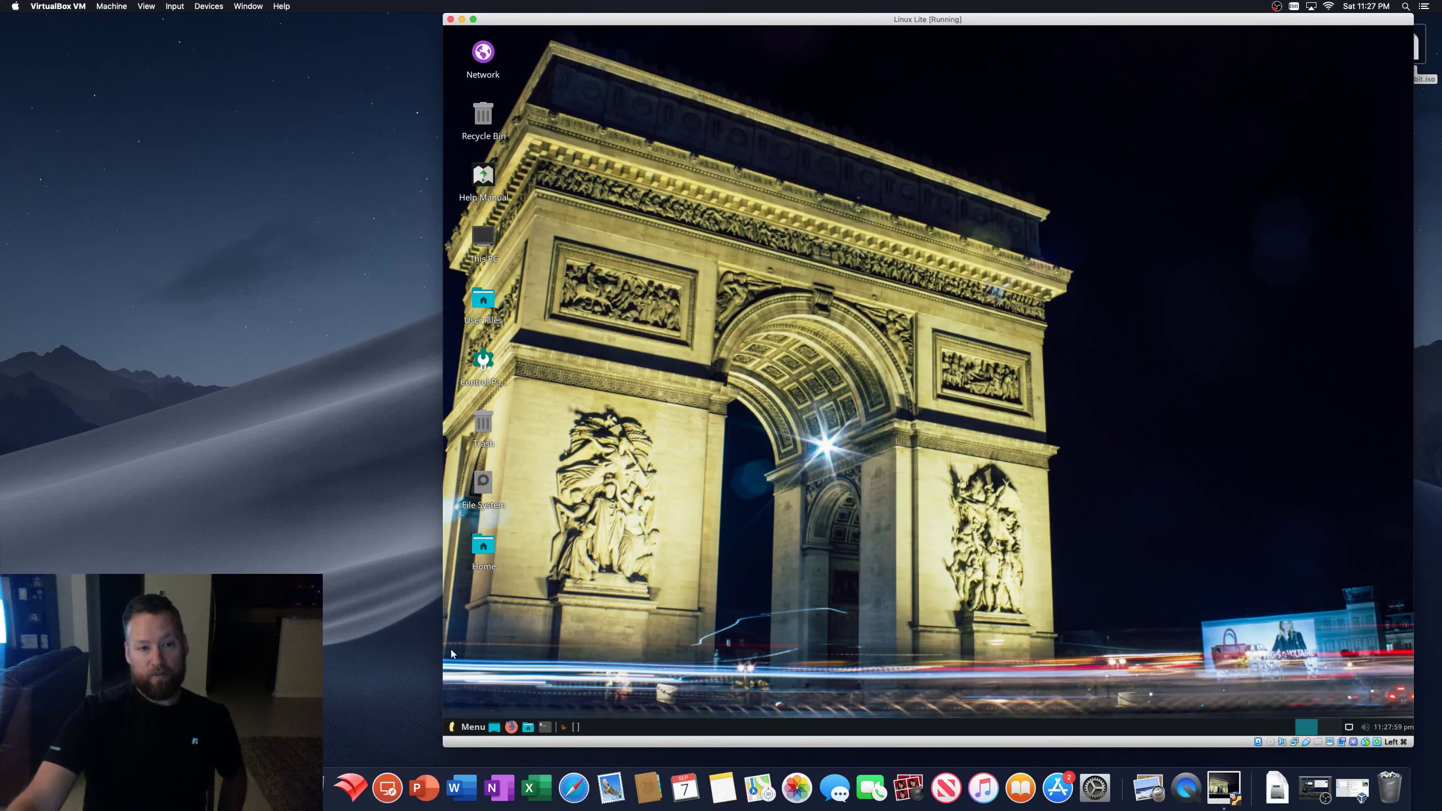
# - Launch Firefox from the Linux Lite taskbar, opening the Linux Lite Search start page
pyautogui.click(511, 727)
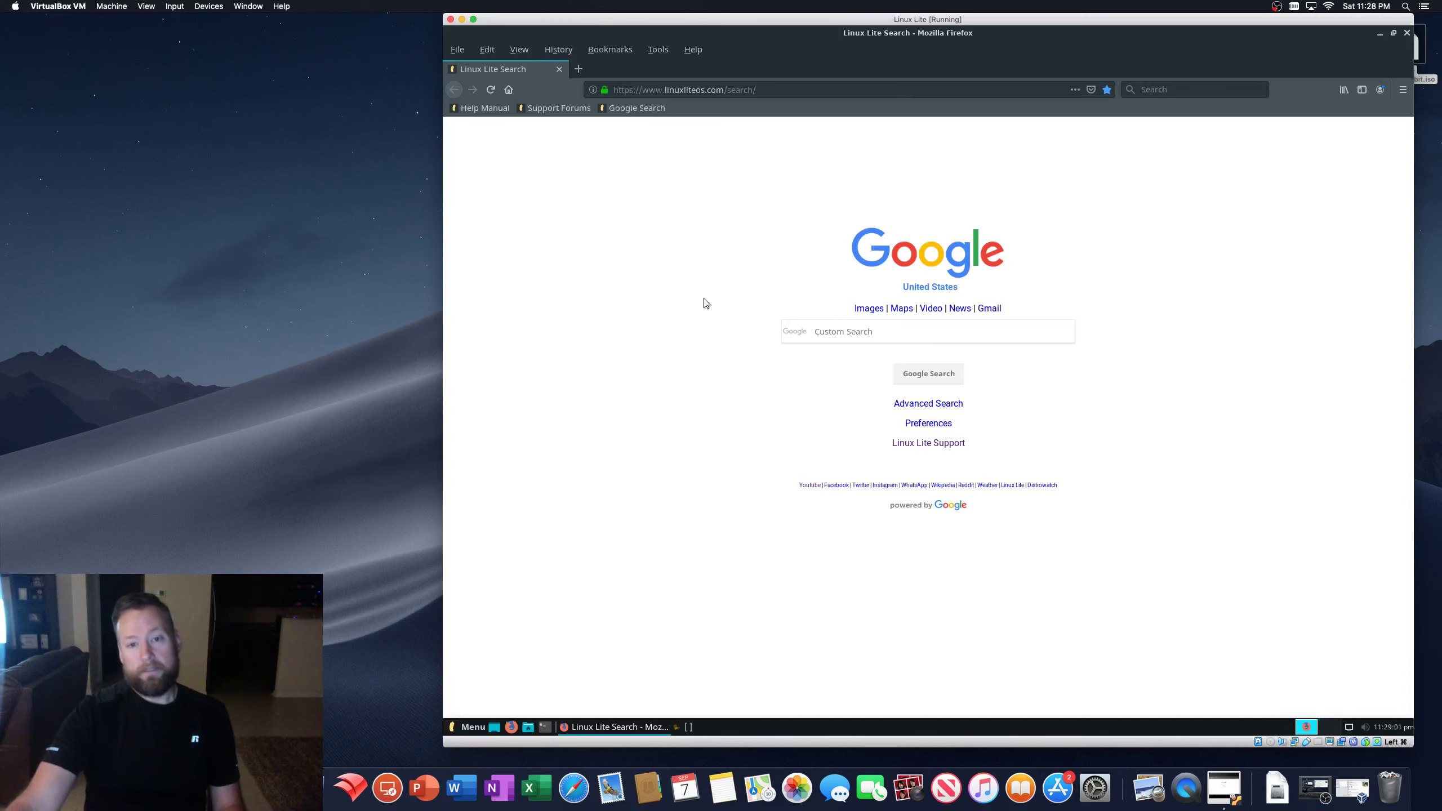
# - Close the Firefox window to reveal the Arc de Triomphe desktop again
pyautogui.click(1407, 33)
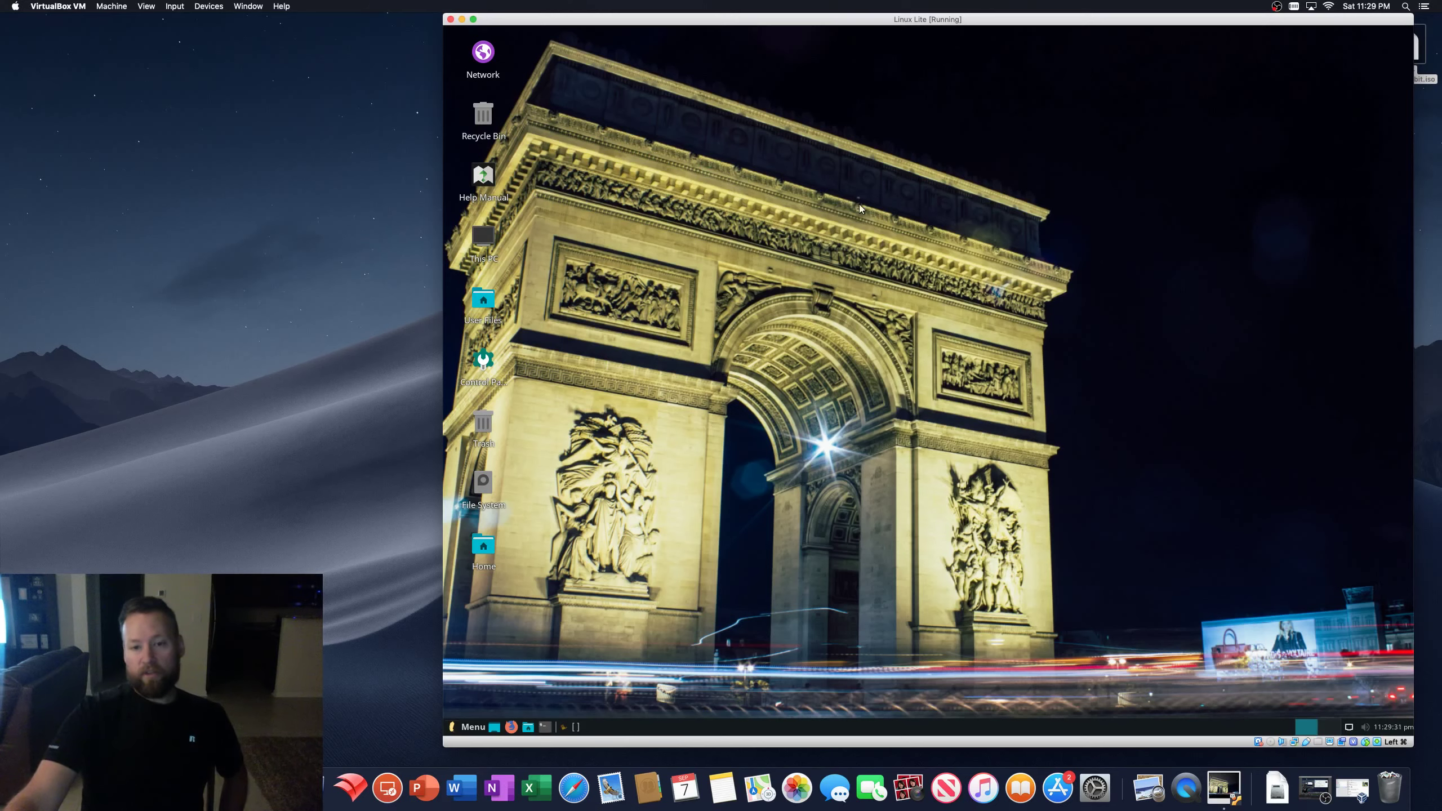
# - Apply the starry-night, snow-capped mountain image as the Linux Lite desktop background
pyautogui.moveTo(703, 167); pyautogui.dragTo(1407, 602)
pyautogui.moveTo(627, 209); pyautogui.dragTo(1253, 503)
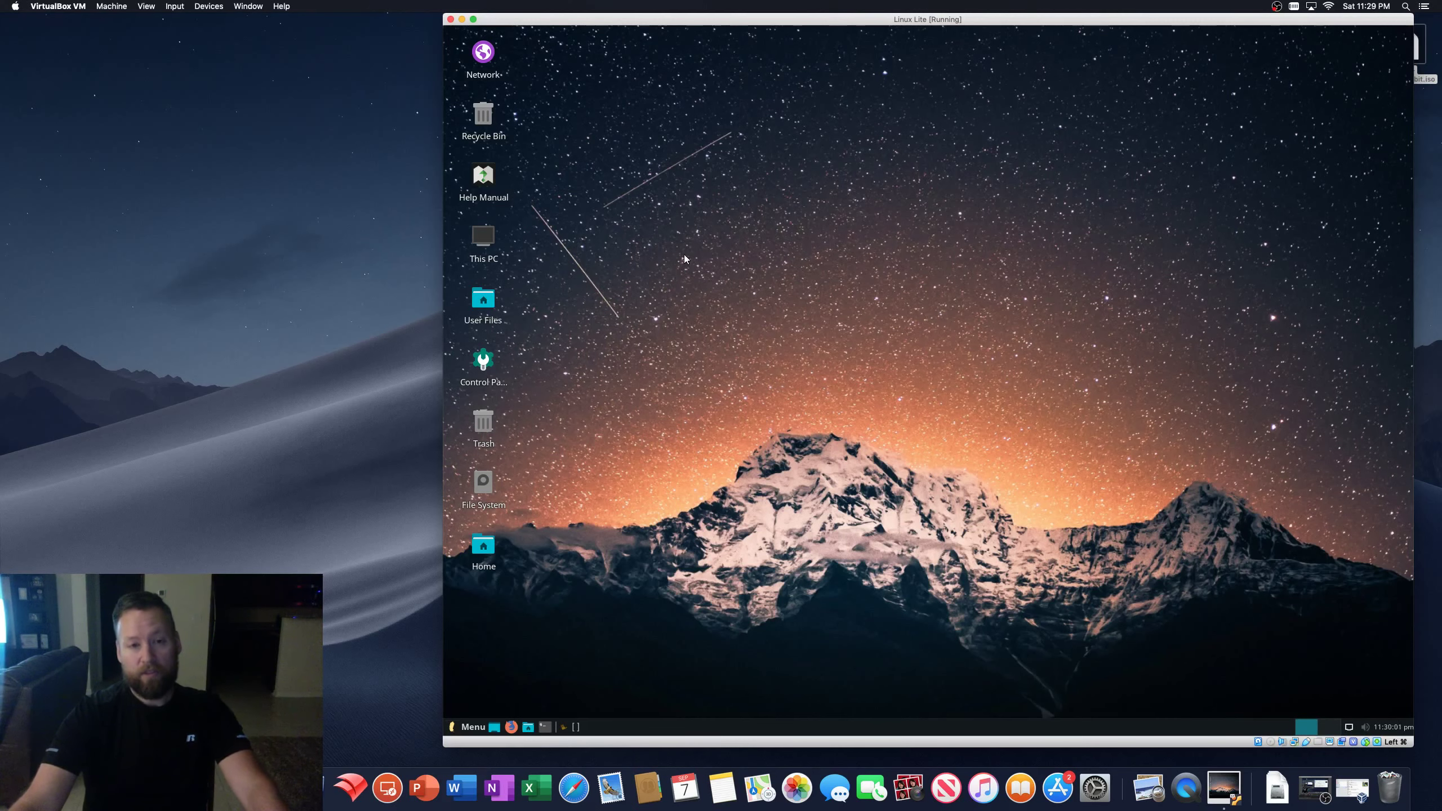
# - Shift the VM window slightly right, switch to the palm-tree sunset beach wallpaper, then focus macOS
pyautogui.moveTo(805, 25); pyautogui.dragTo(833, 23)
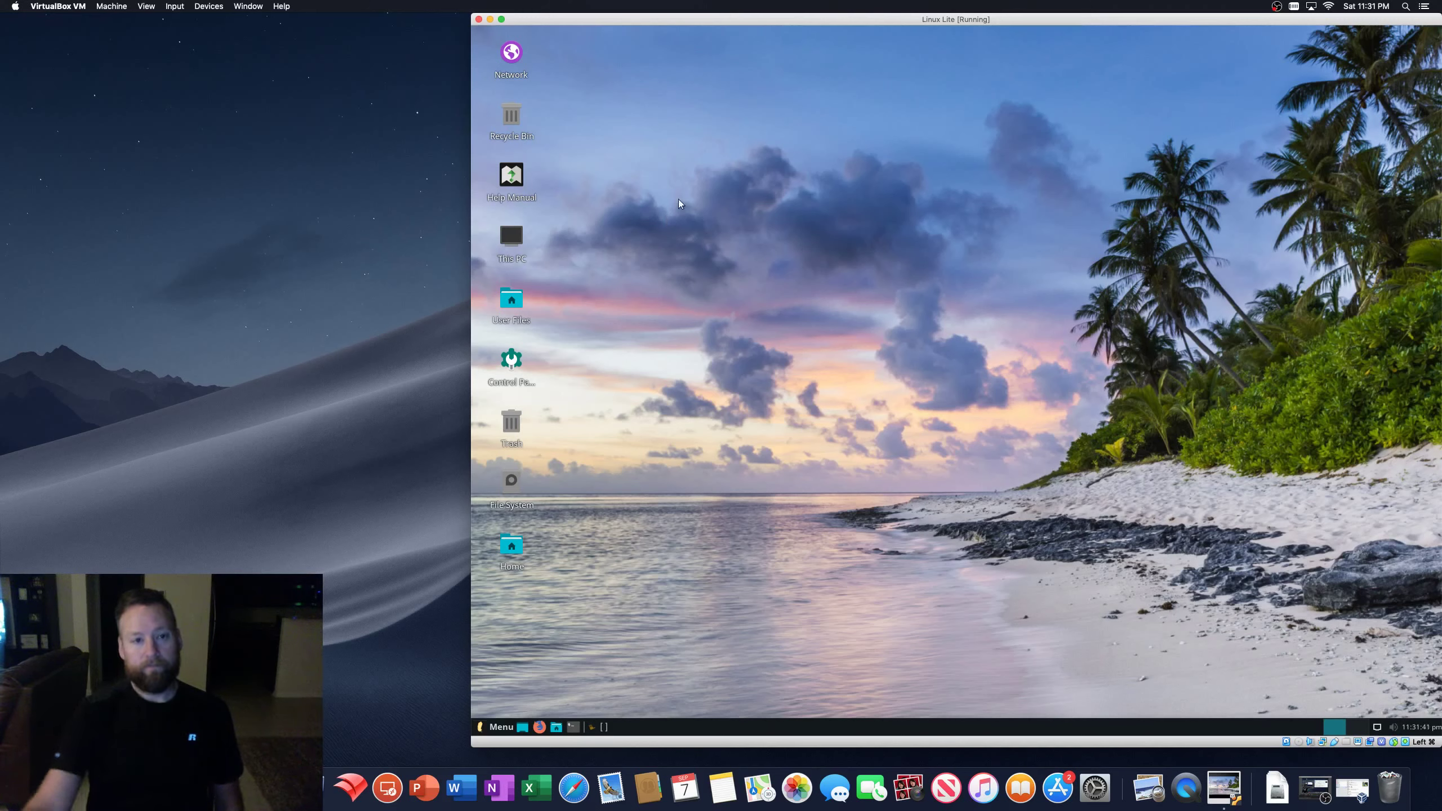
pyautogui.click(350, 205)
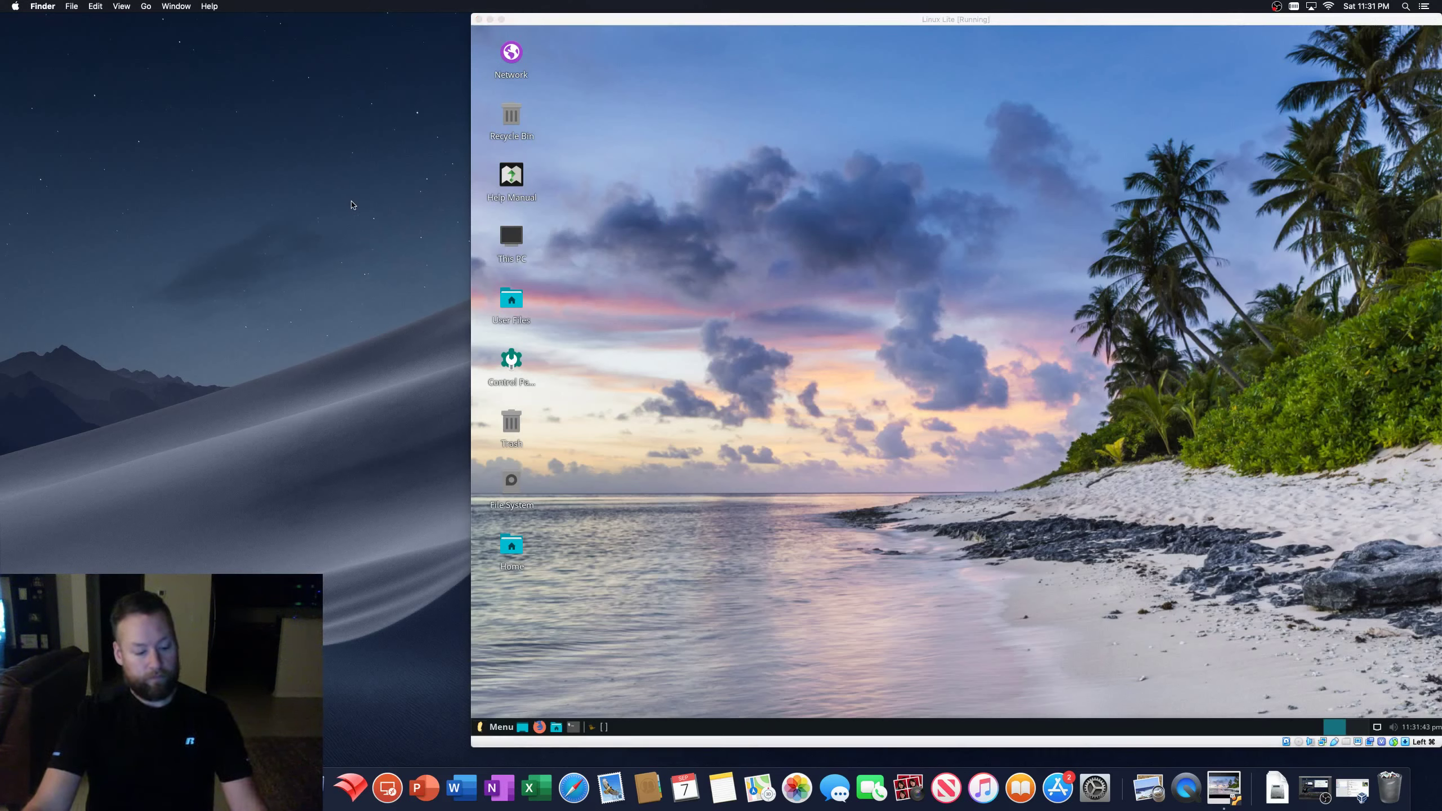